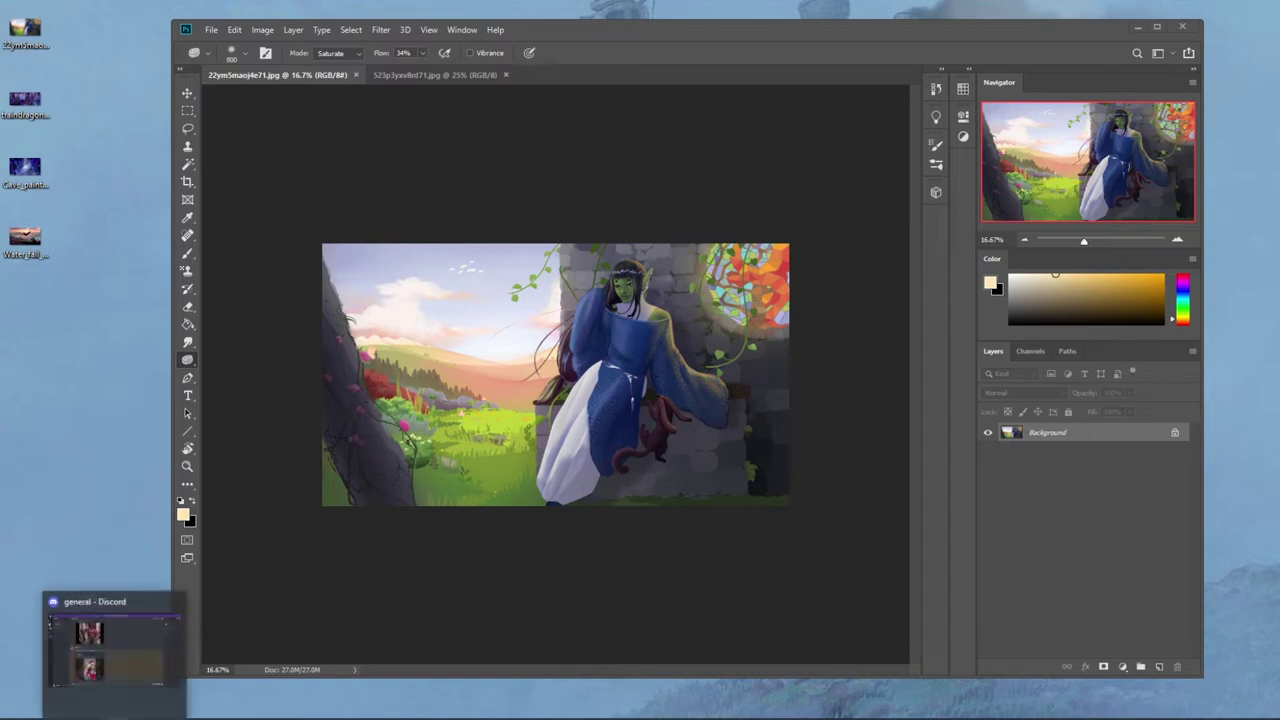
Step: Switch to the browser, look over the Istebrak portfolio website, and return to the painting in Photoshop
mouse_move(115, 718)
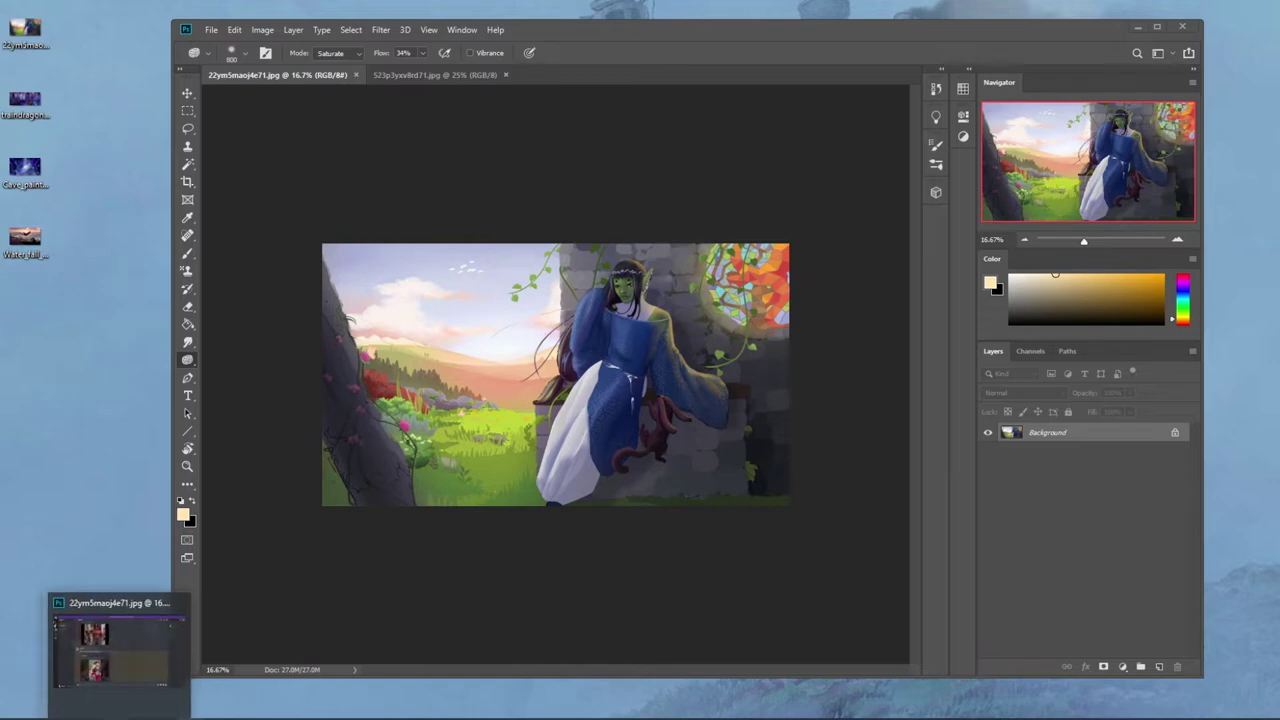
mouse_move(60, 715)
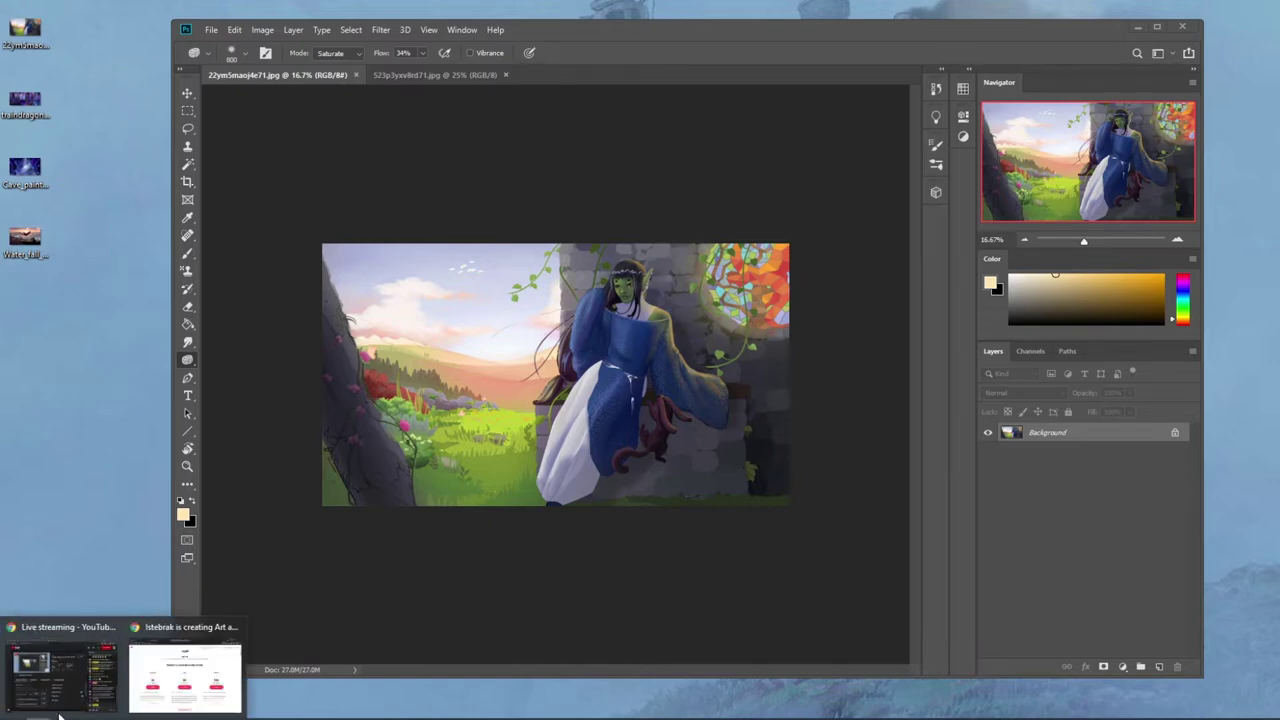
left_click(185, 678)
left_click(378, 59)
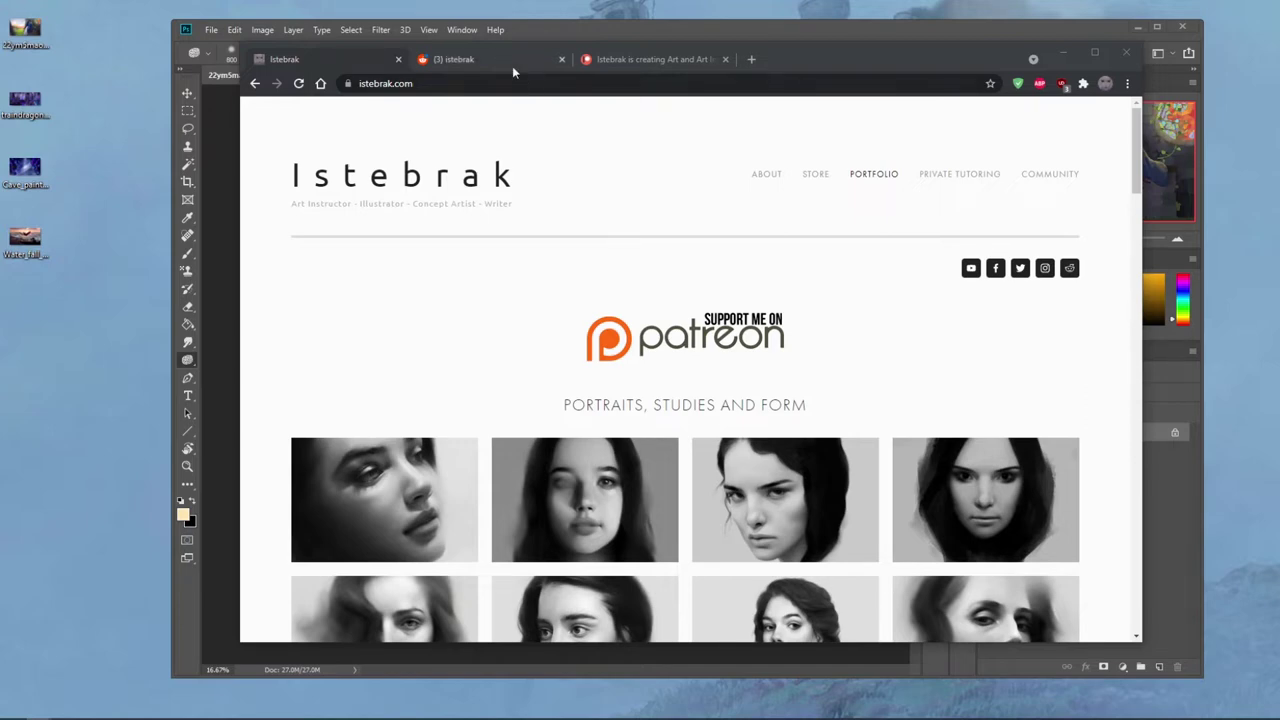
left_click(1124, 53)
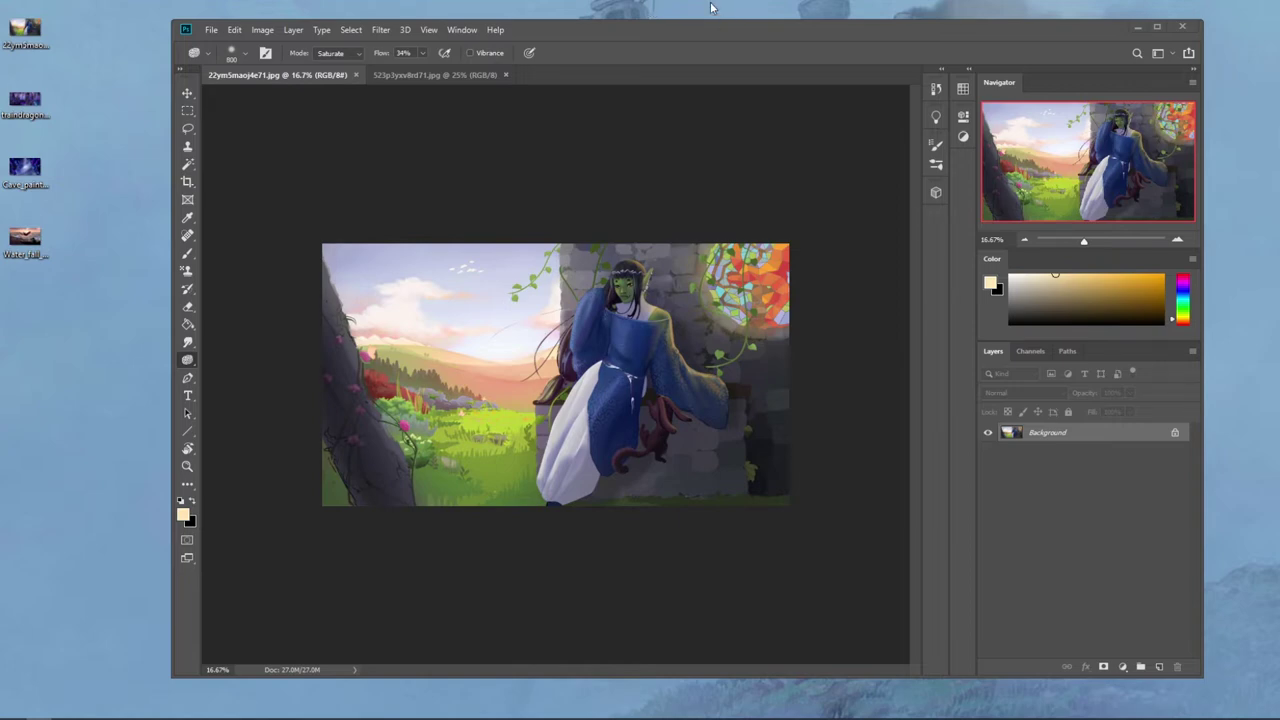
Step: Try cropping the painting to the seated figure, stone wall and stained-glass window
key("c")
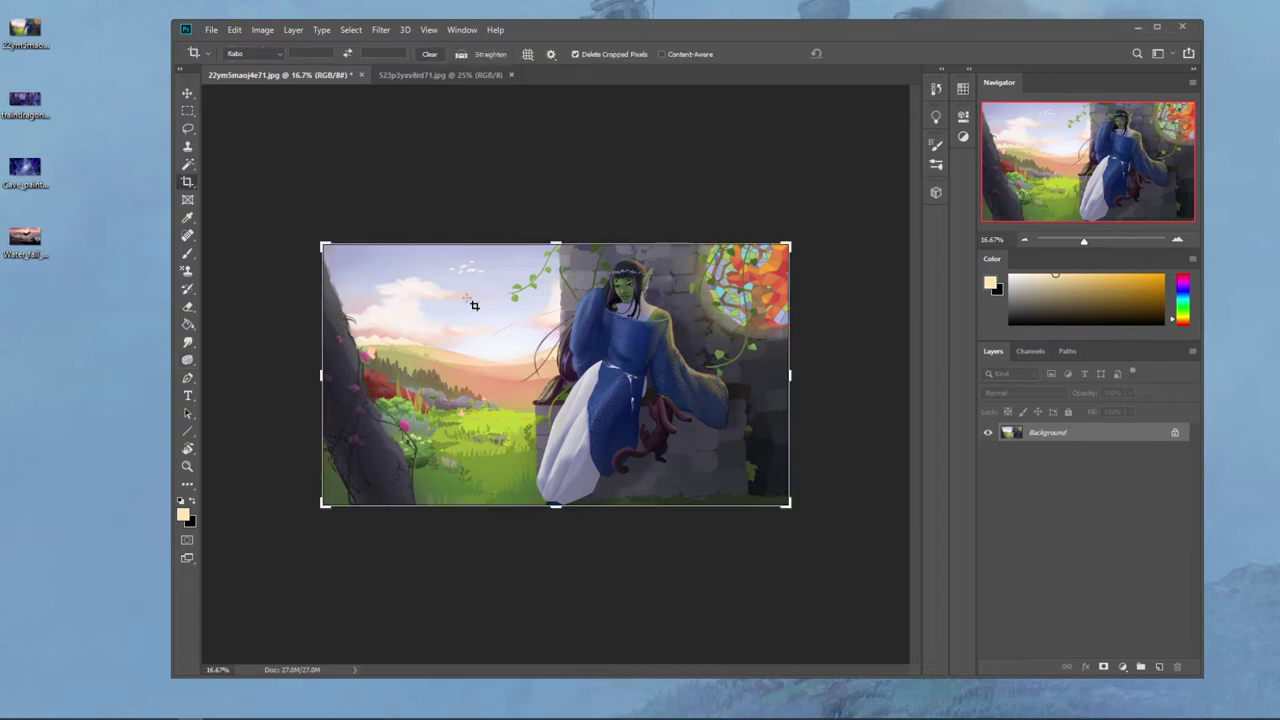
left_click_drag(312, 378, 422, 378)
key("Return")
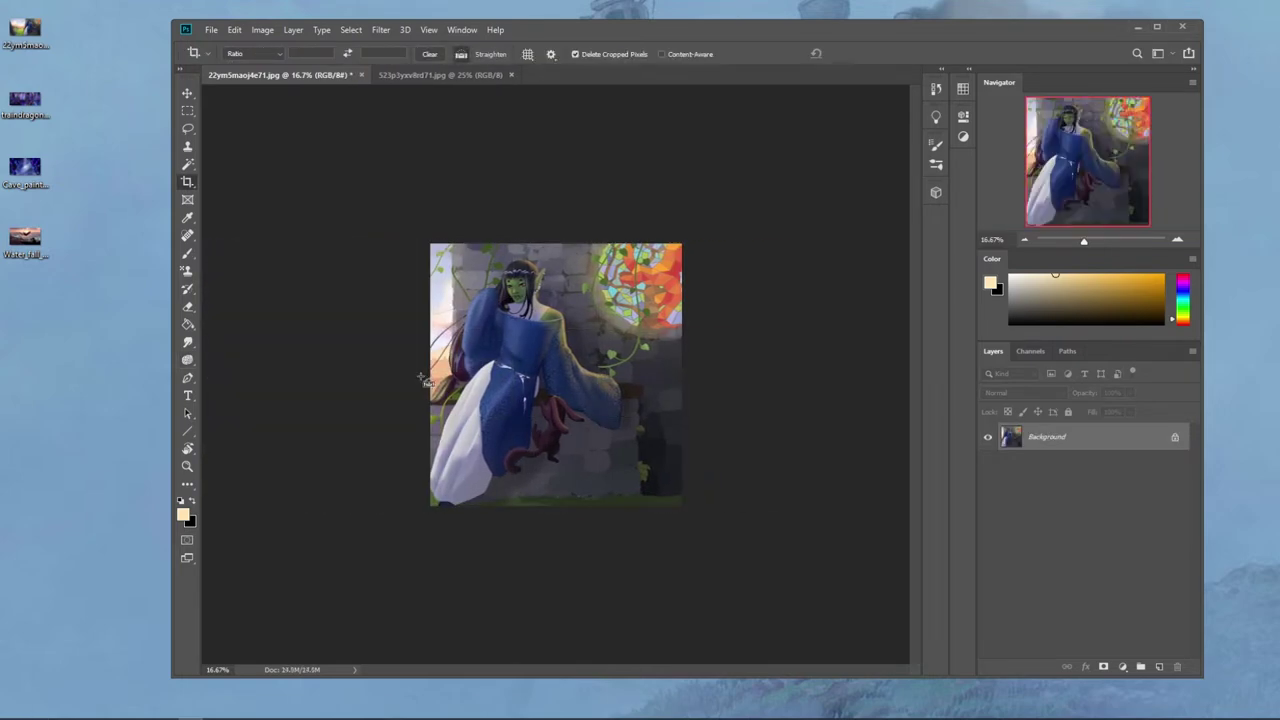
key("ctrl+z")
Step: Try cropping the painting to the landscape with the tree trunk and meadow
left_click_drag(309, 232, 565, 572)
key("Return")
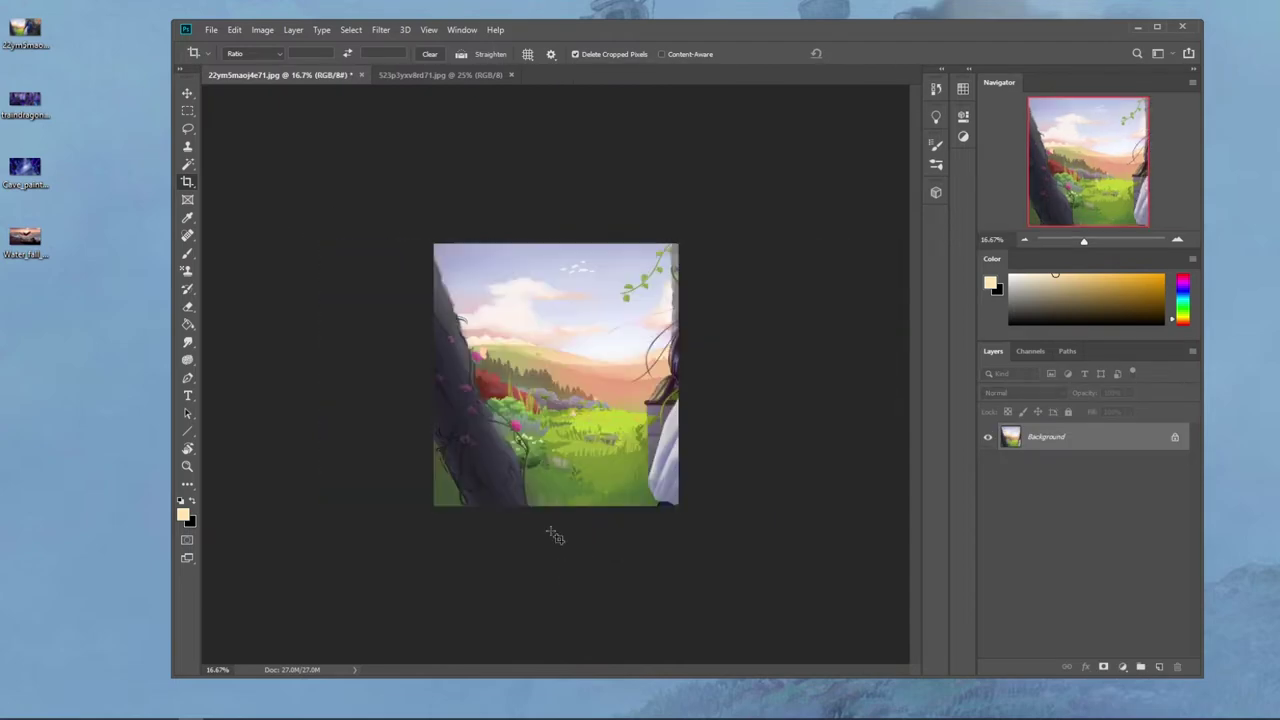
key("ctrl+z")
Step: Try a near-square crop around the figure that leaves out the tree trunk and most of the stained-glass window
left_click_drag(440, 232, 765, 545)
left_click_drag(406, 374, 421, 375)
key("Return")
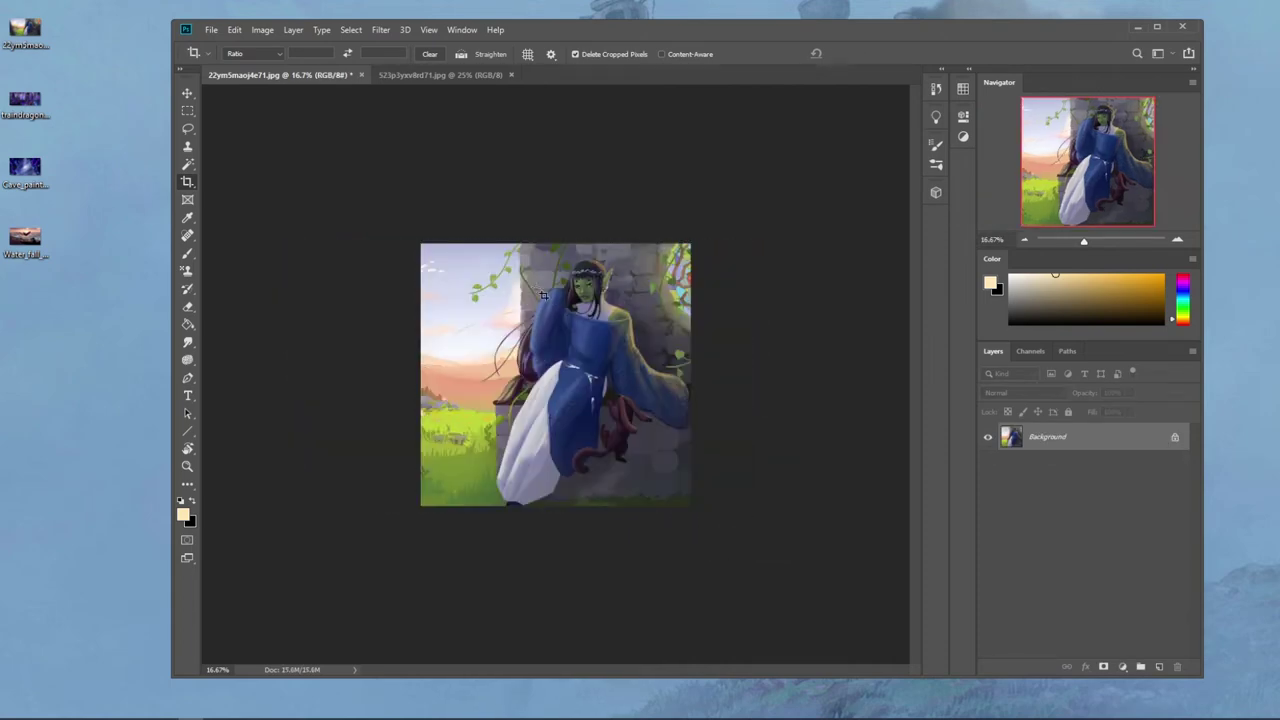
key("ctrl+z")
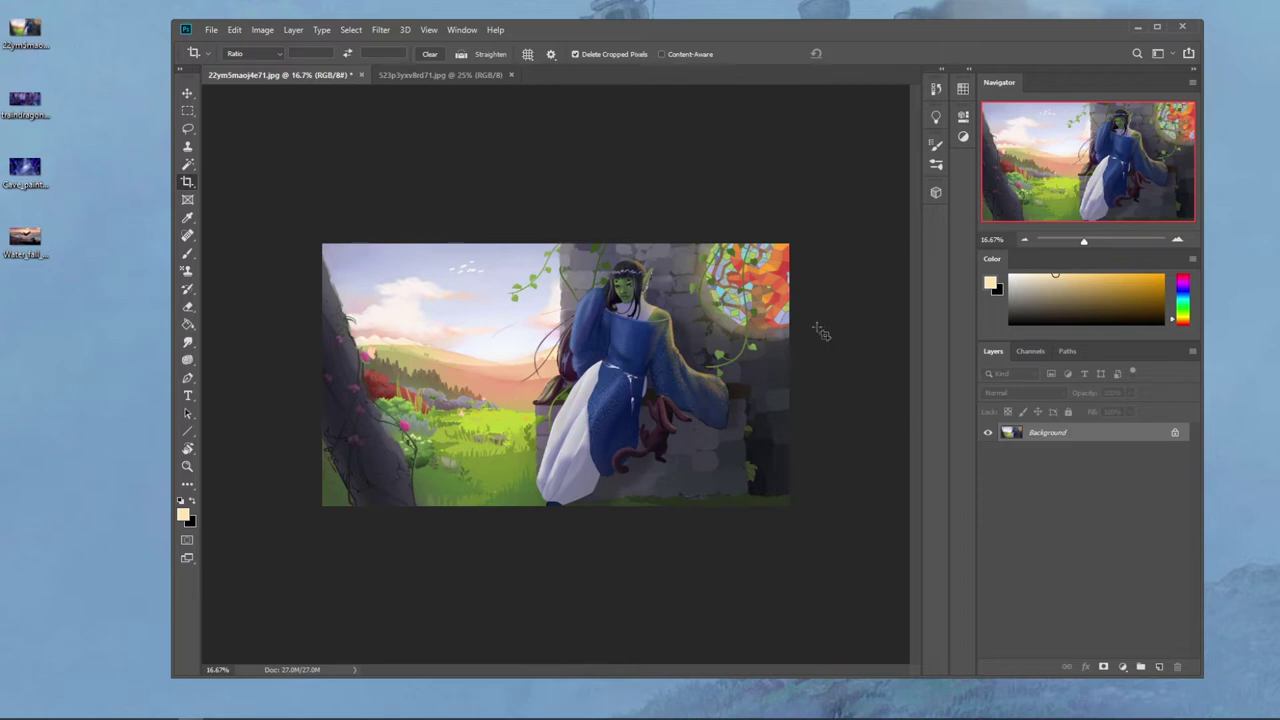
Step: Crop a narrow strip off the tree-trunk side of the painting, keeping the figure and the whole window
left_click_drag(352, 238, 855, 635)
key("Return")
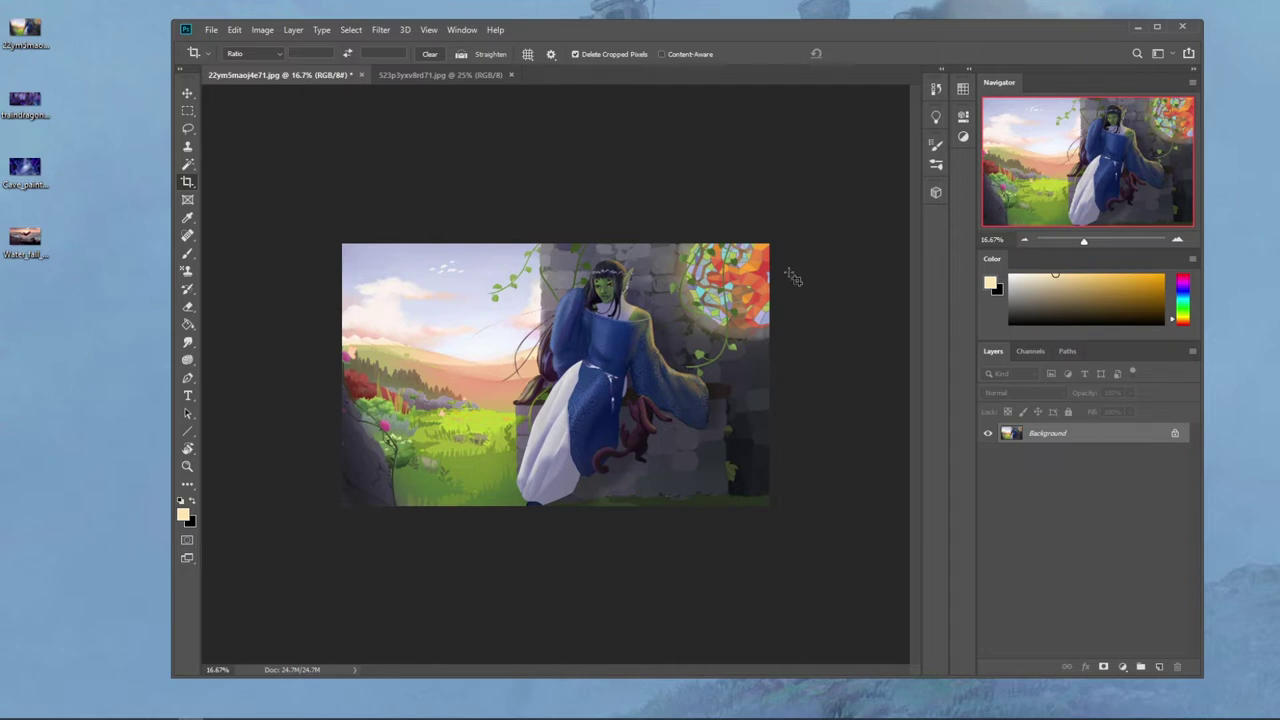
Step: Lasso loosely around the seated figure, copy it to a new layer, shift the copy towards the landscape, and compare it with the original
key("l")
mouse_move(628, 250)
left_mouse_down()
mouse_move(536, 326)
mouse_move(483, 408)
mouse_move(473, 507)
mouse_move(617, 502)
mouse_move(709, 462)
mouse_move(706, 342)
mouse_move(758, 399)
mouse_move(732, 440)
mouse_move(722, 405)
left_mouse_up()
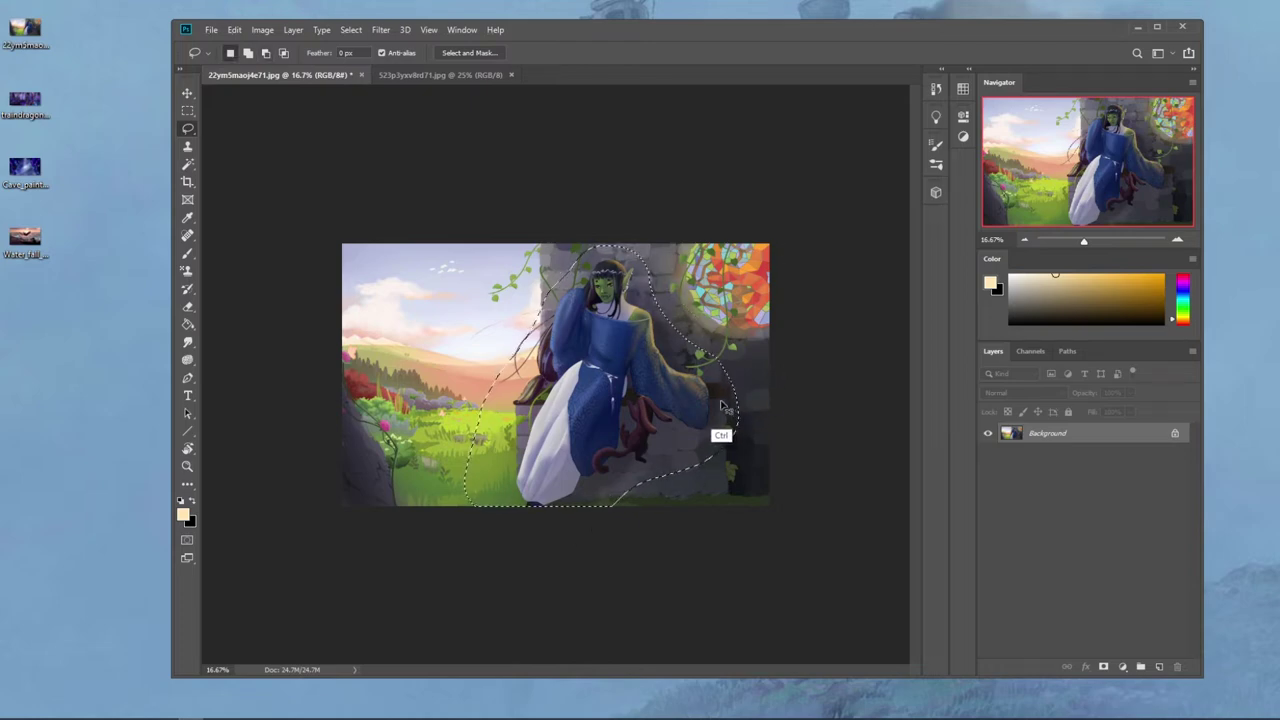
key("ctrl+j")
mouse_move(630, 347)
left_mouse_down()
mouse_move(555, 341)
mouse_move(567, 350)
left_mouse_up()
key("ctrl+t")
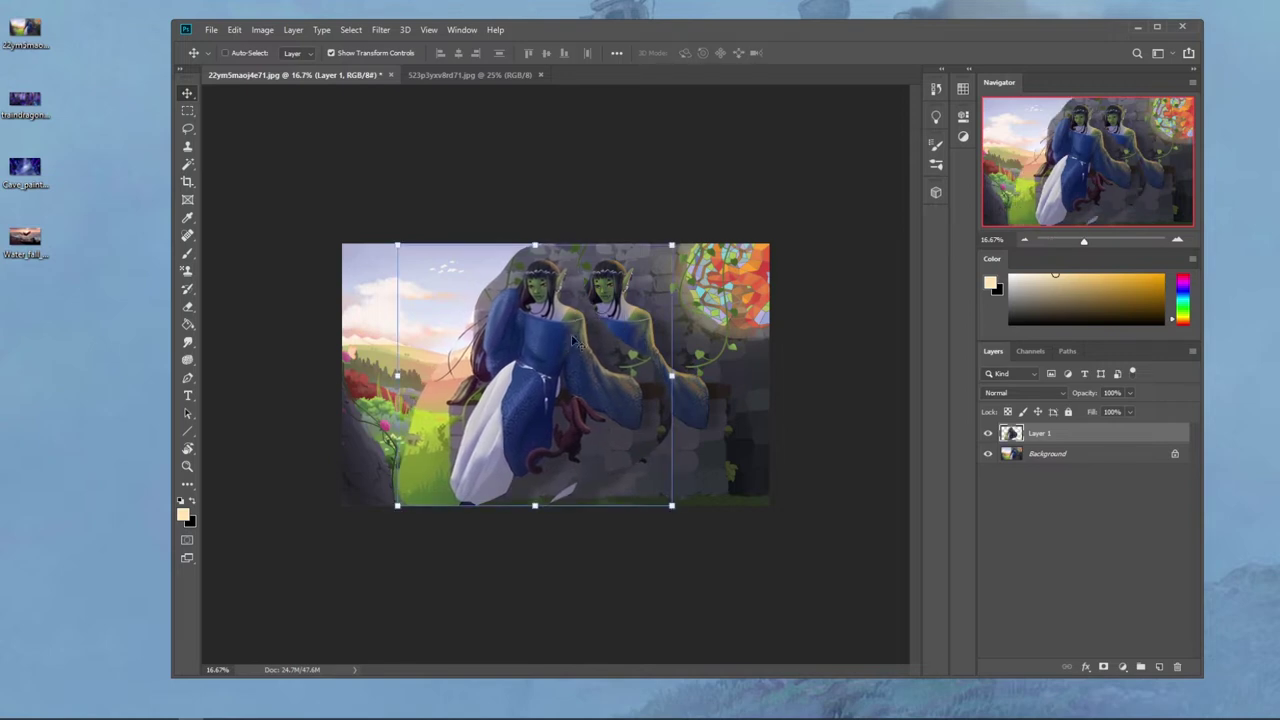
left_click(988, 433)
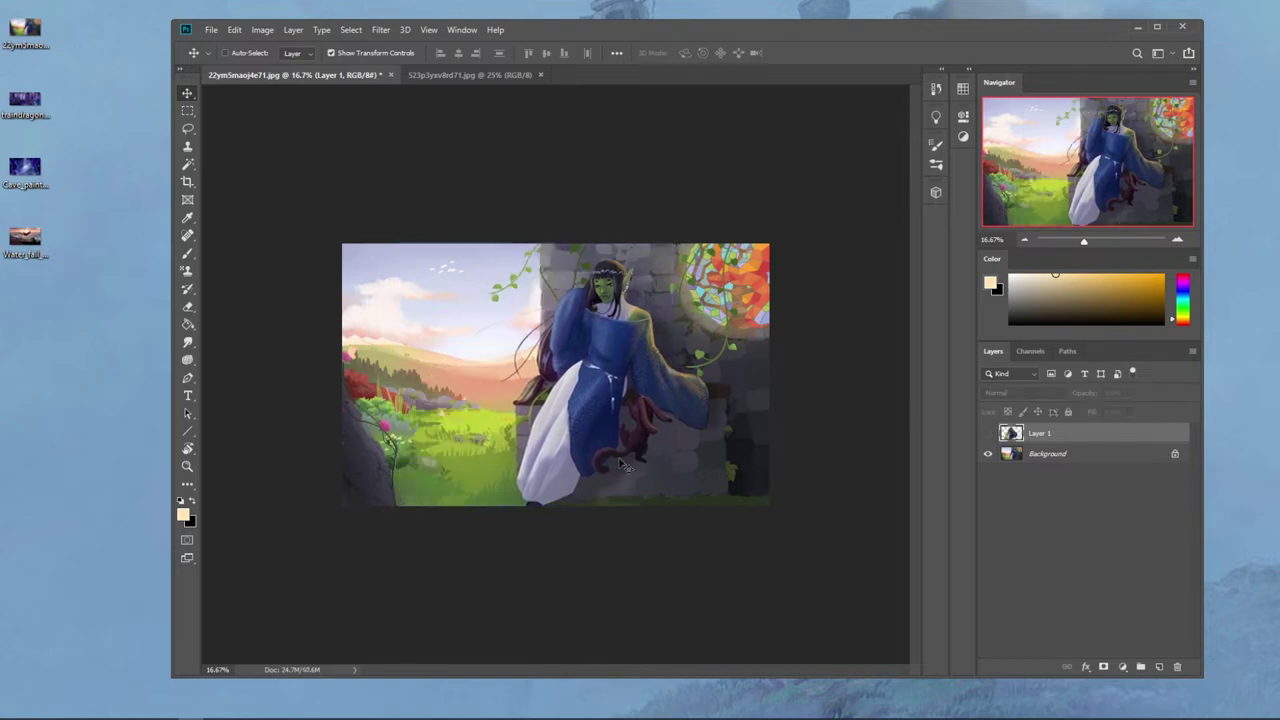
left_click(988, 433)
Step: Select the grey wall surrounding the copied figure on Layer 1 with the Magic Wand at tolerance 40
left_click(187, 165)
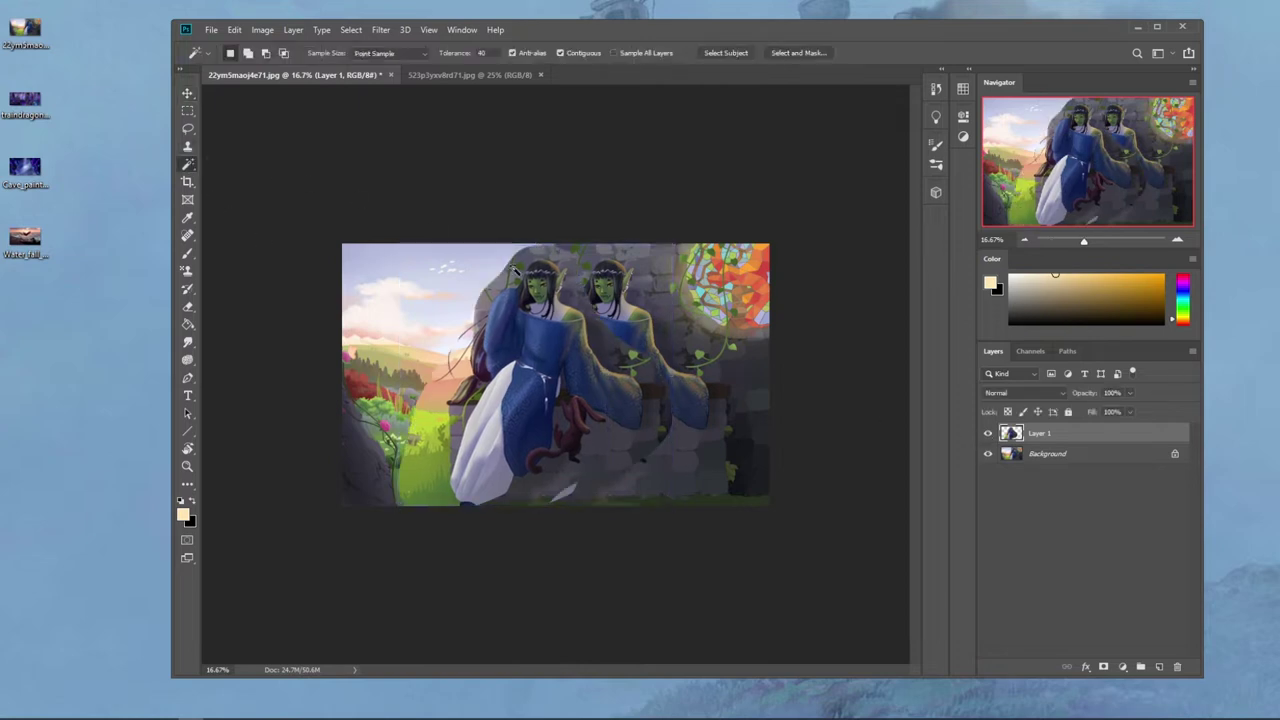
left_click(530, 266)
left_click(484, 325, "shift")
left_click(486, 302, "shift")
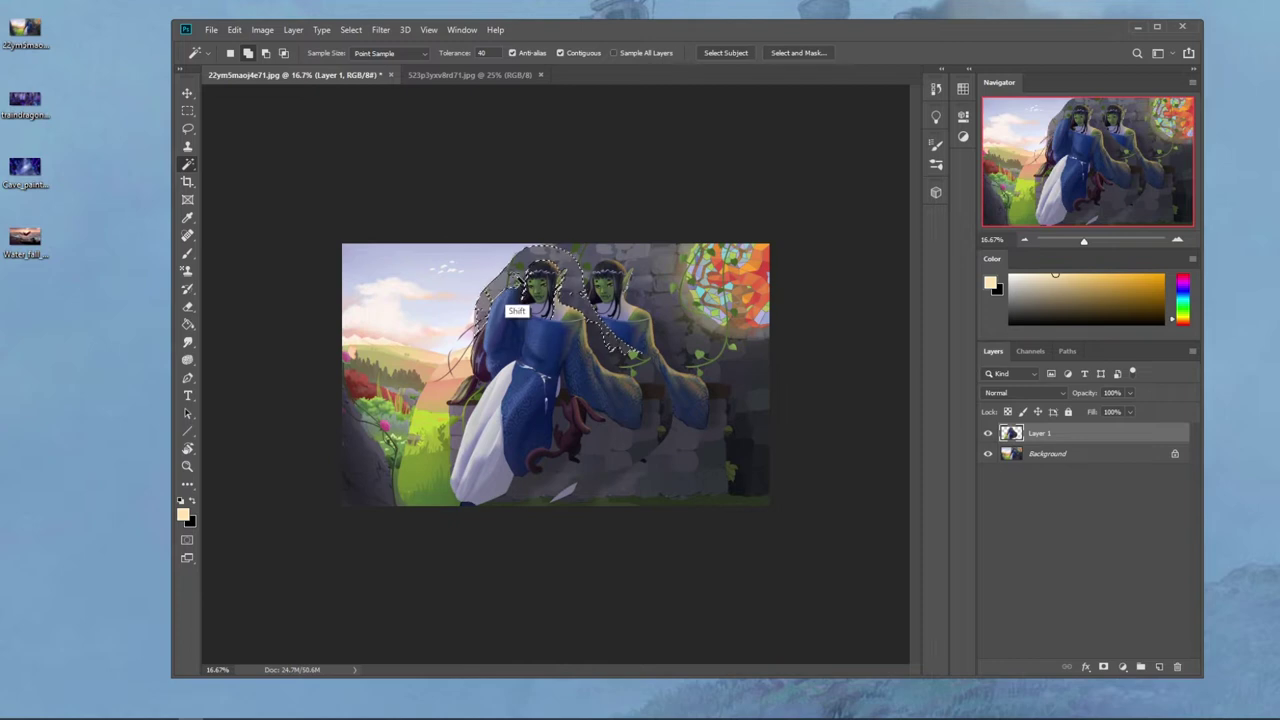
left_click(488, 298, "shift")
left_click(488, 299, "shift")
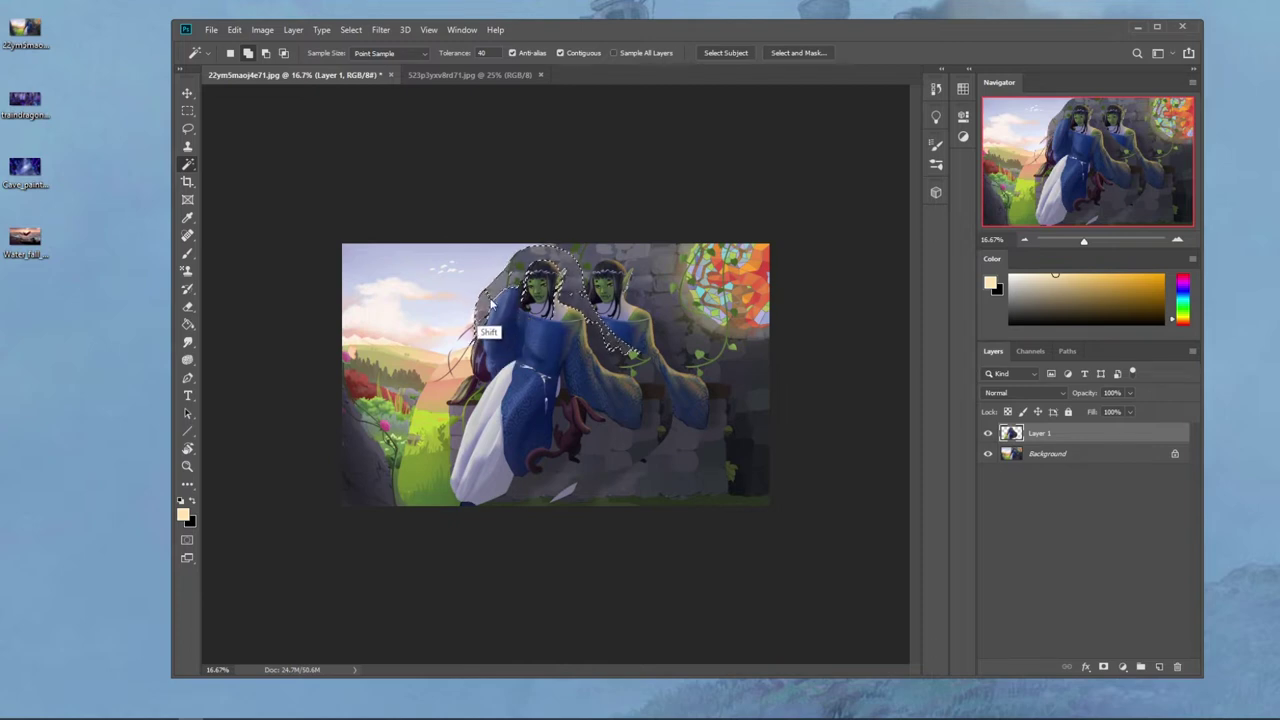
left_click(590, 317, "shift")
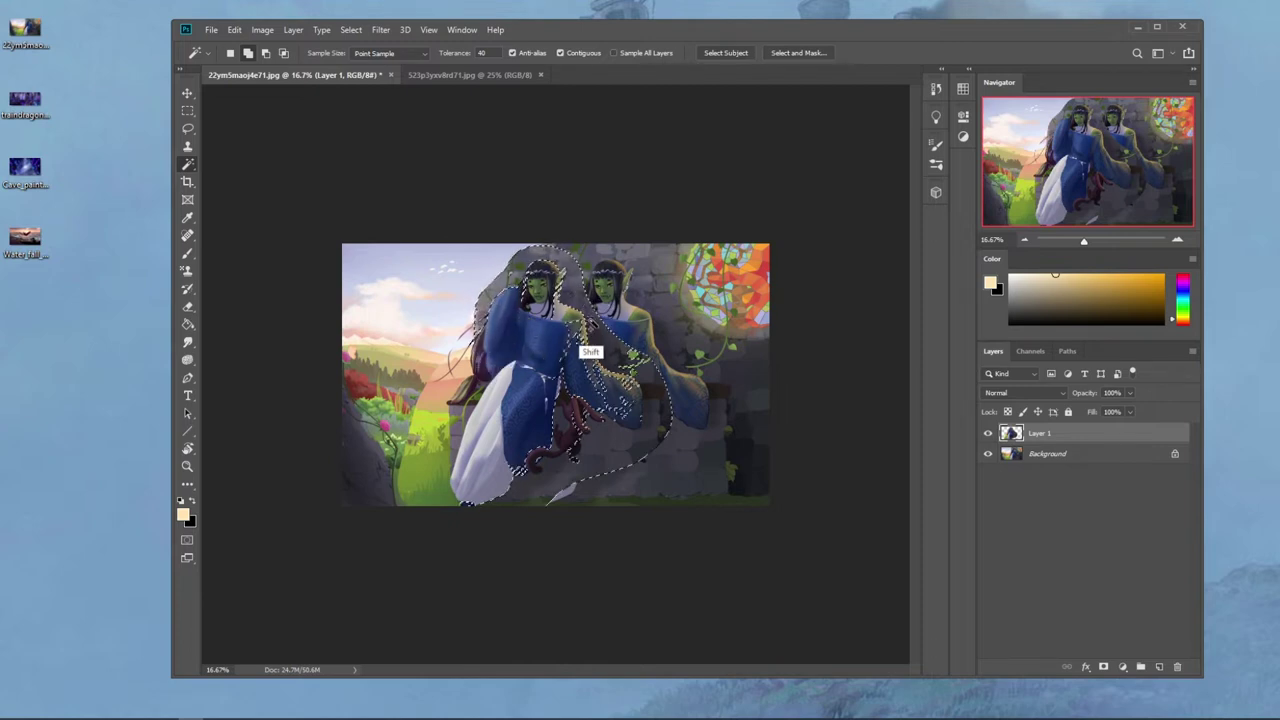
Step: Refine the selection around the copied figure's sleeve and hair with the Lasso, delete the selected wall from Layer 1, and deselect
key("l")
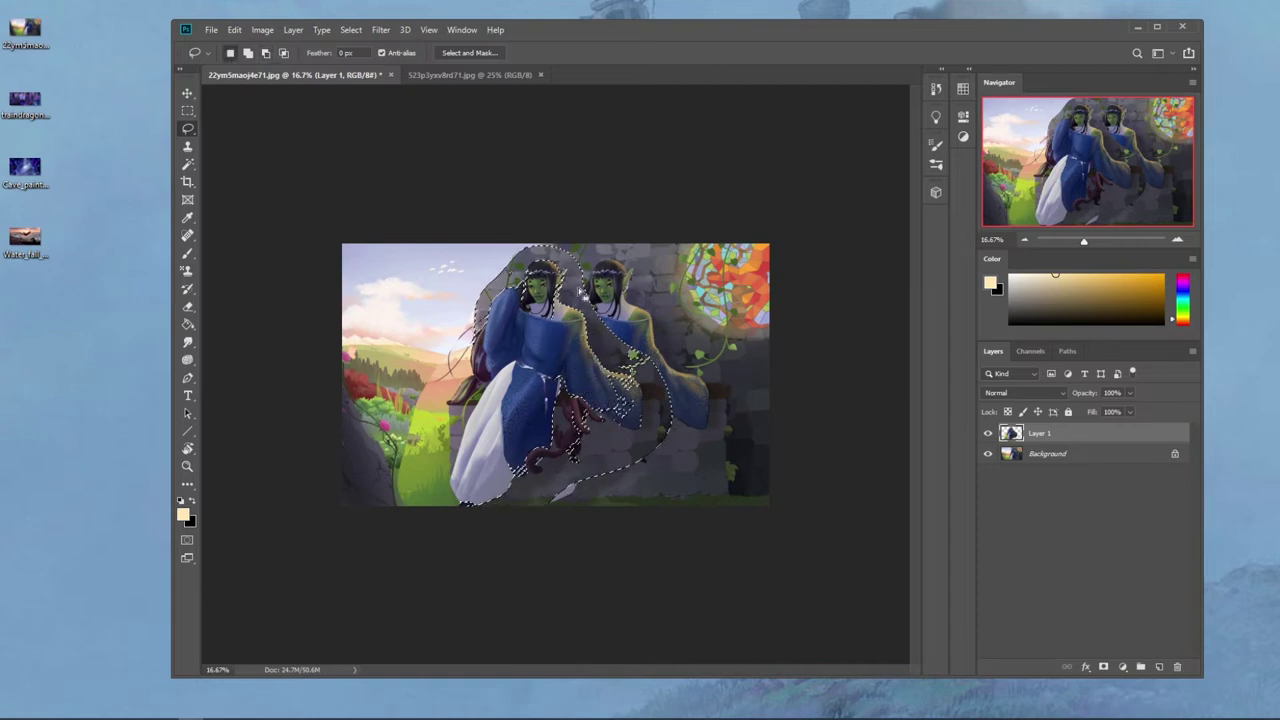
mouse_move(573, 410)
left_mouse_down()
mouse_move(618, 346)
mouse_move(644, 442)
left_mouse_up()
left_click_drag(571, 356, 572, 376)
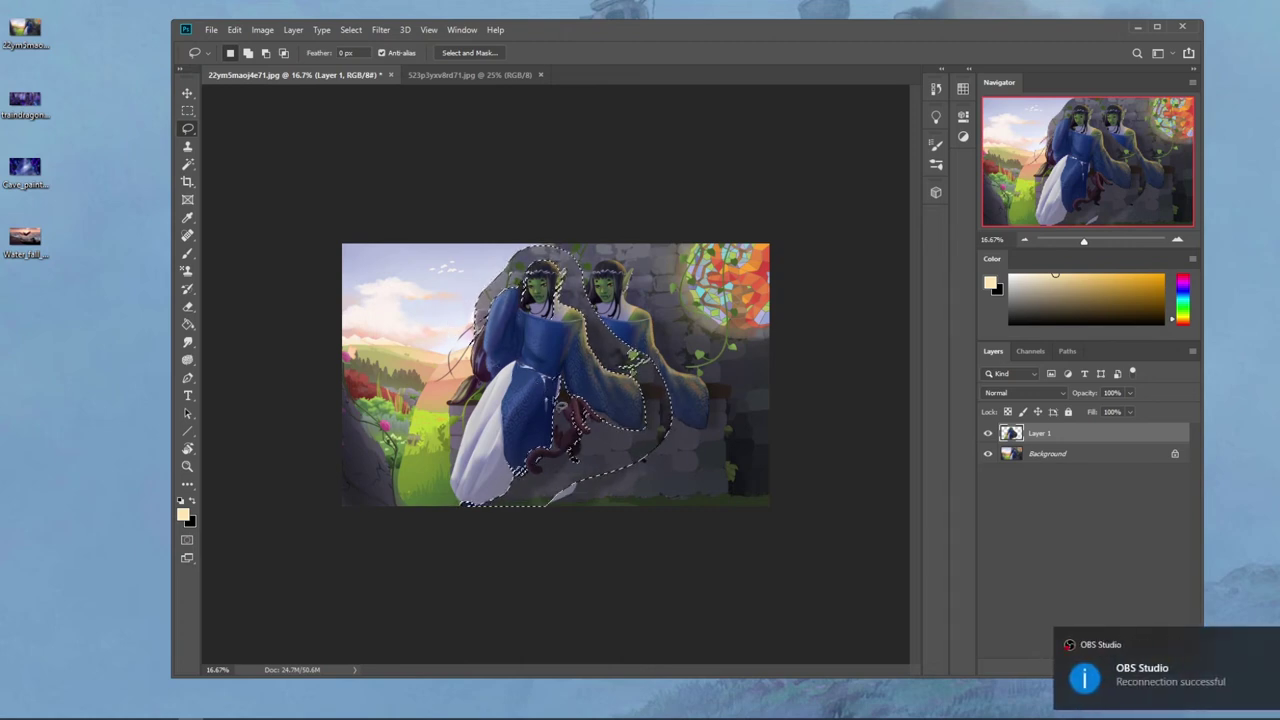
key("alt")
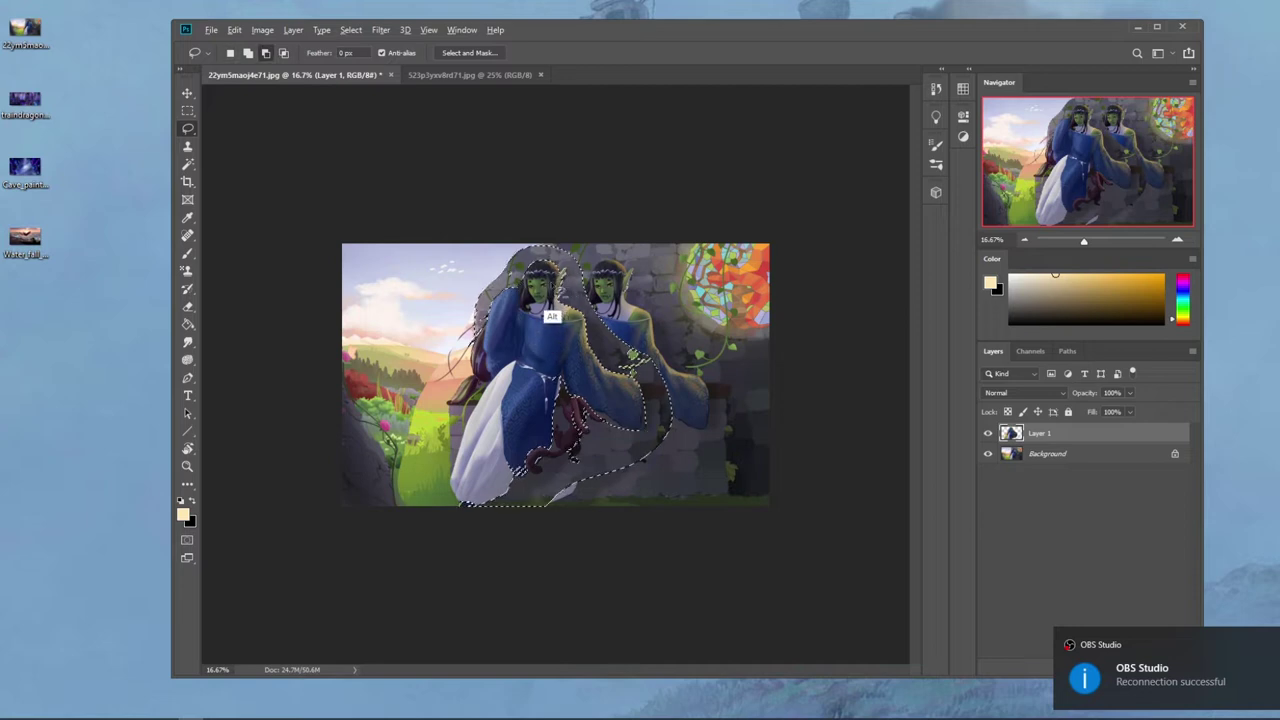
mouse_move(466, 353)
left_mouse_down()
mouse_move(498, 265)
mouse_move(478, 318)
mouse_move(501, 316)
mouse_move(490, 338)
mouse_move(466, 285)
left_mouse_up()
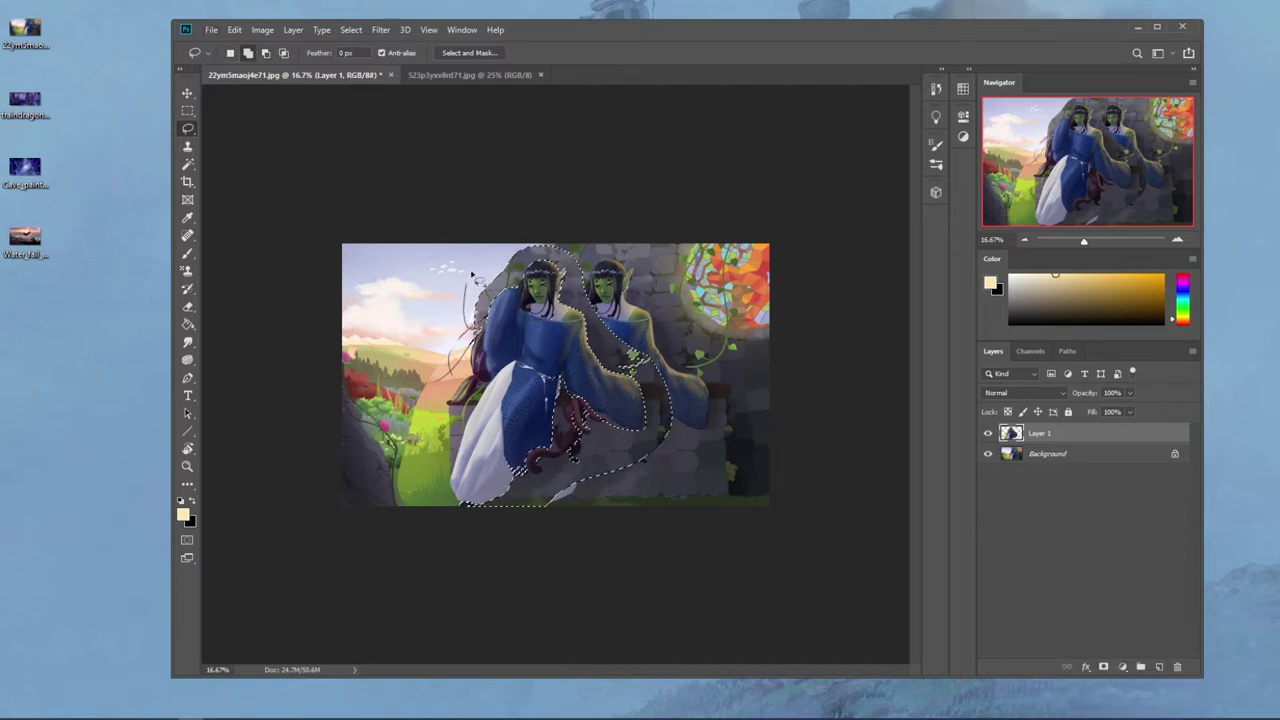
key("Delete")
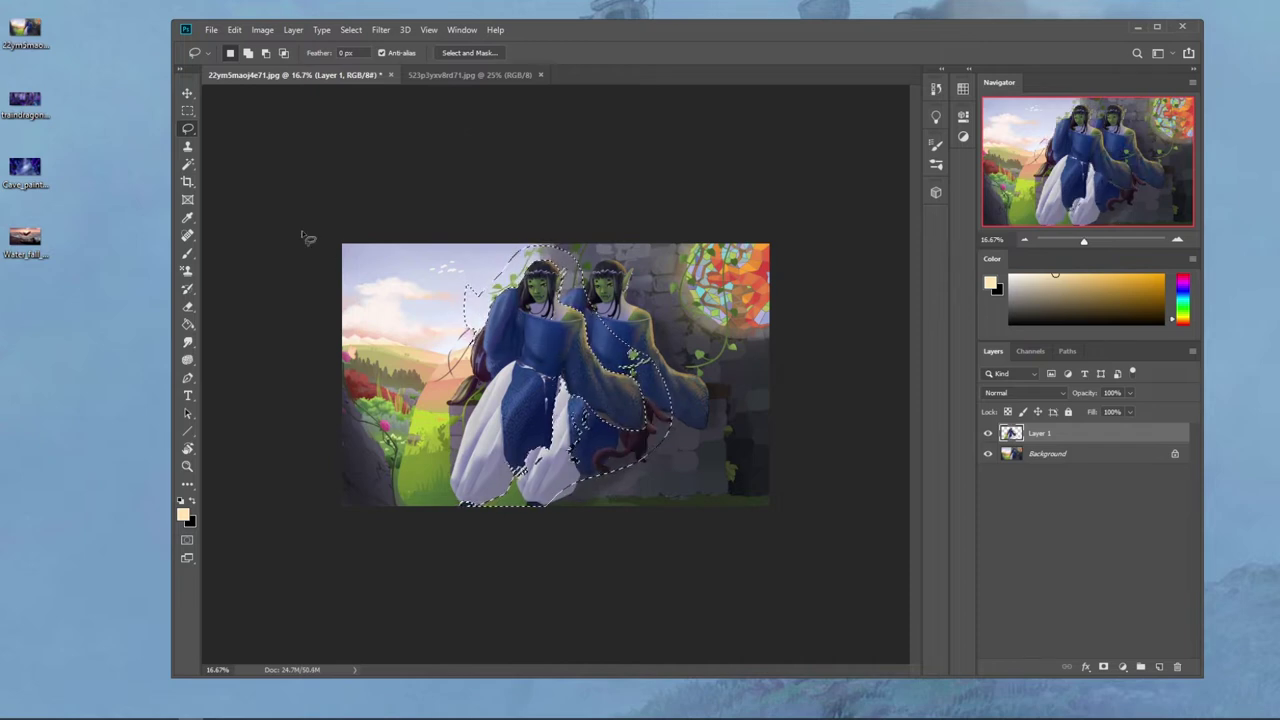
key("w")
key("ctrl+d")
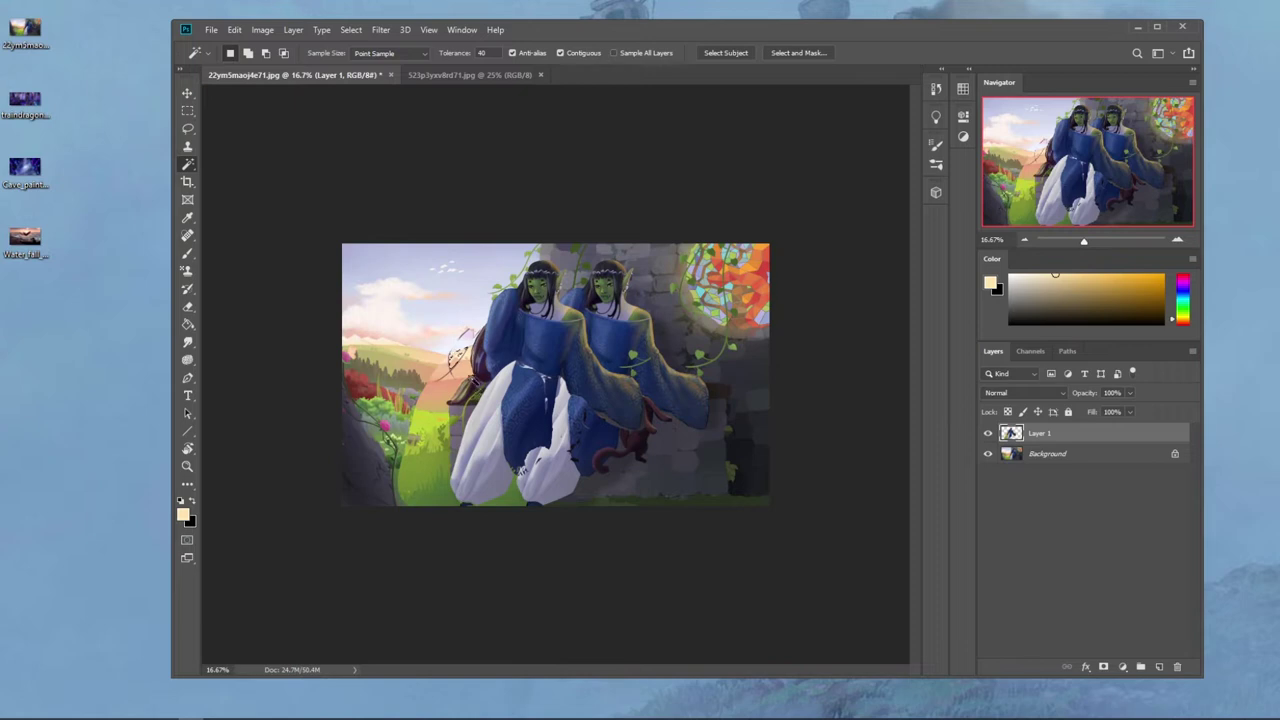
Step: Select the copied grass with the Magic Wand at tolerance 60, exclude the skirt with the Lasso, and remove the grass from Layer 1
left_click(449, 423, "shift")
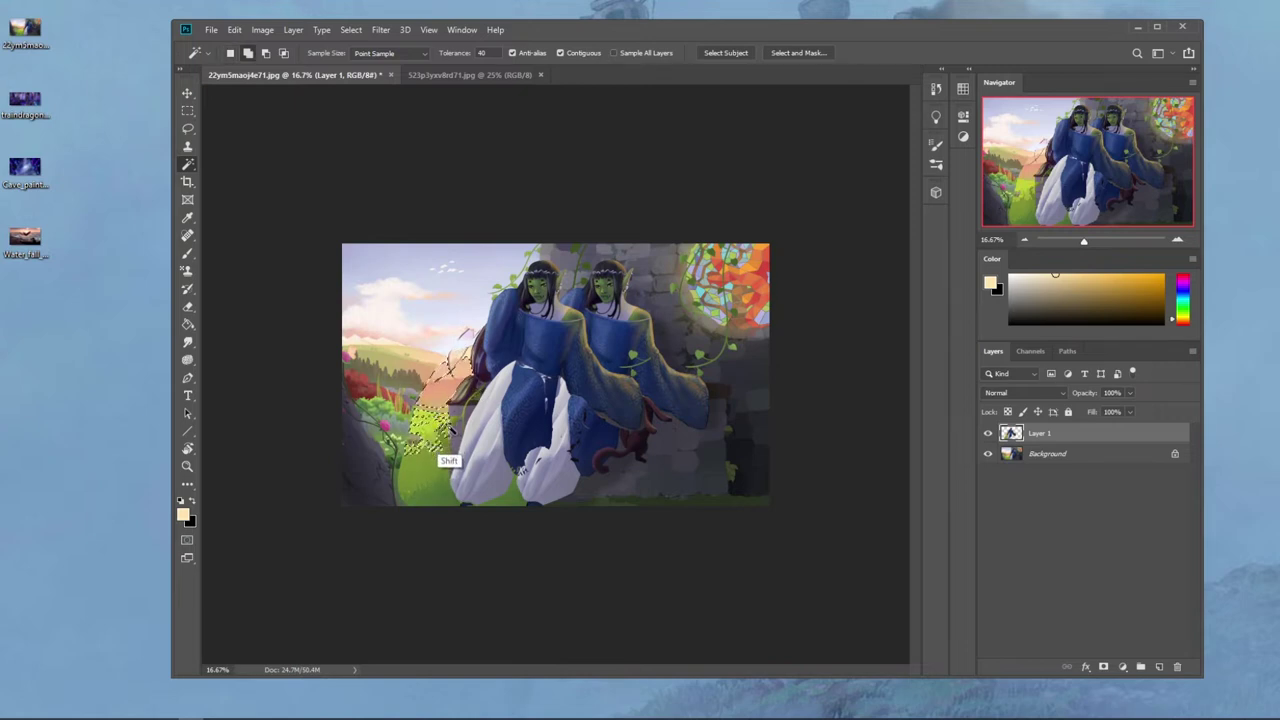
double_click(484, 53)
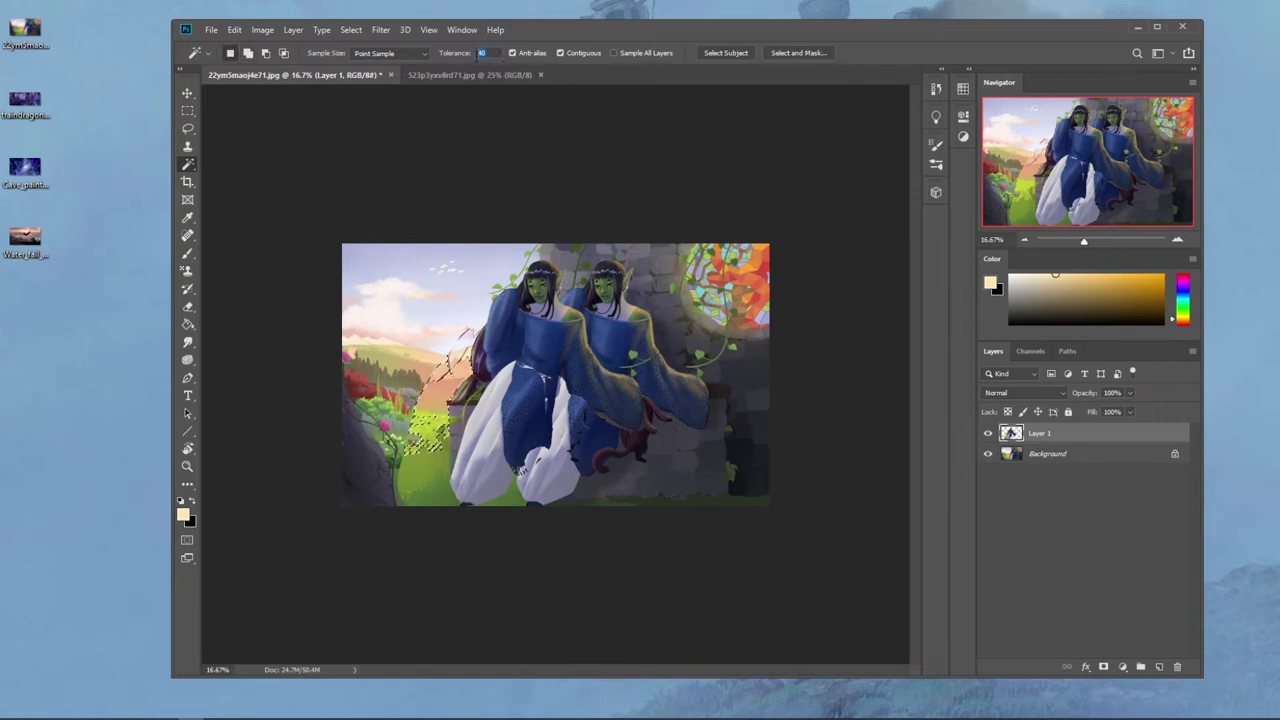
type("60")
left_click(440, 448, "shift")
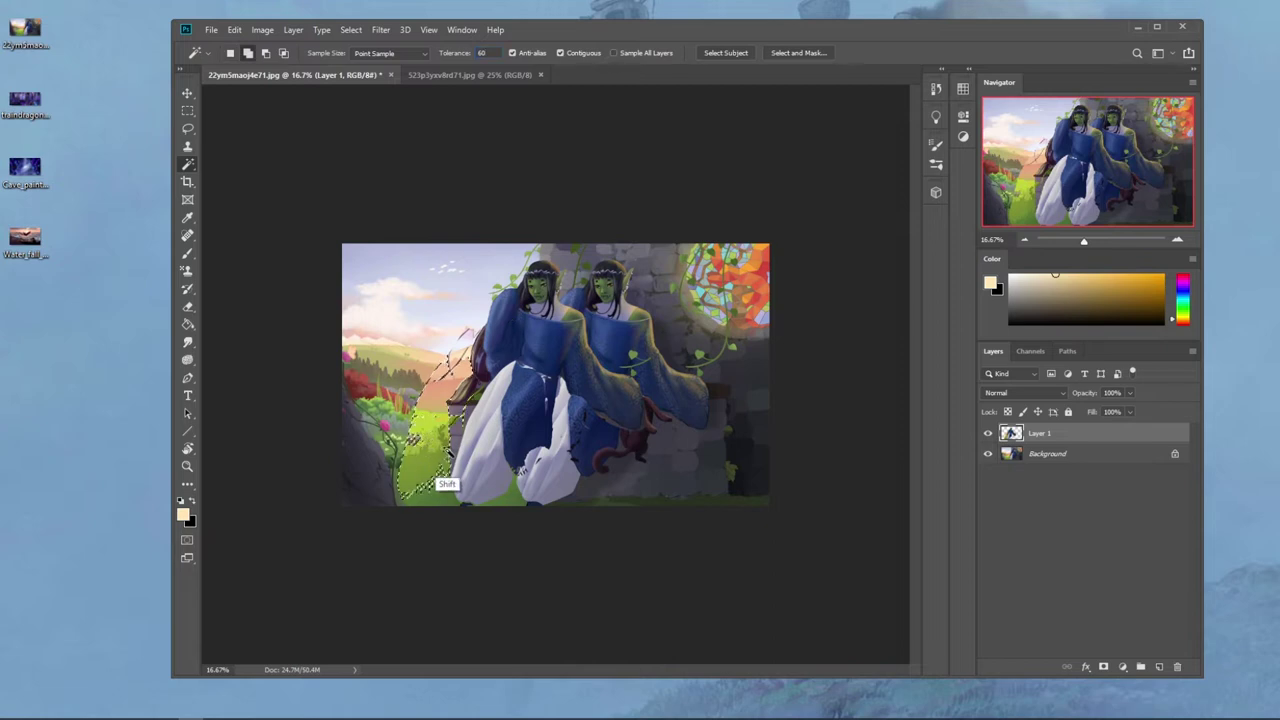
left_click(427, 421, "shift")
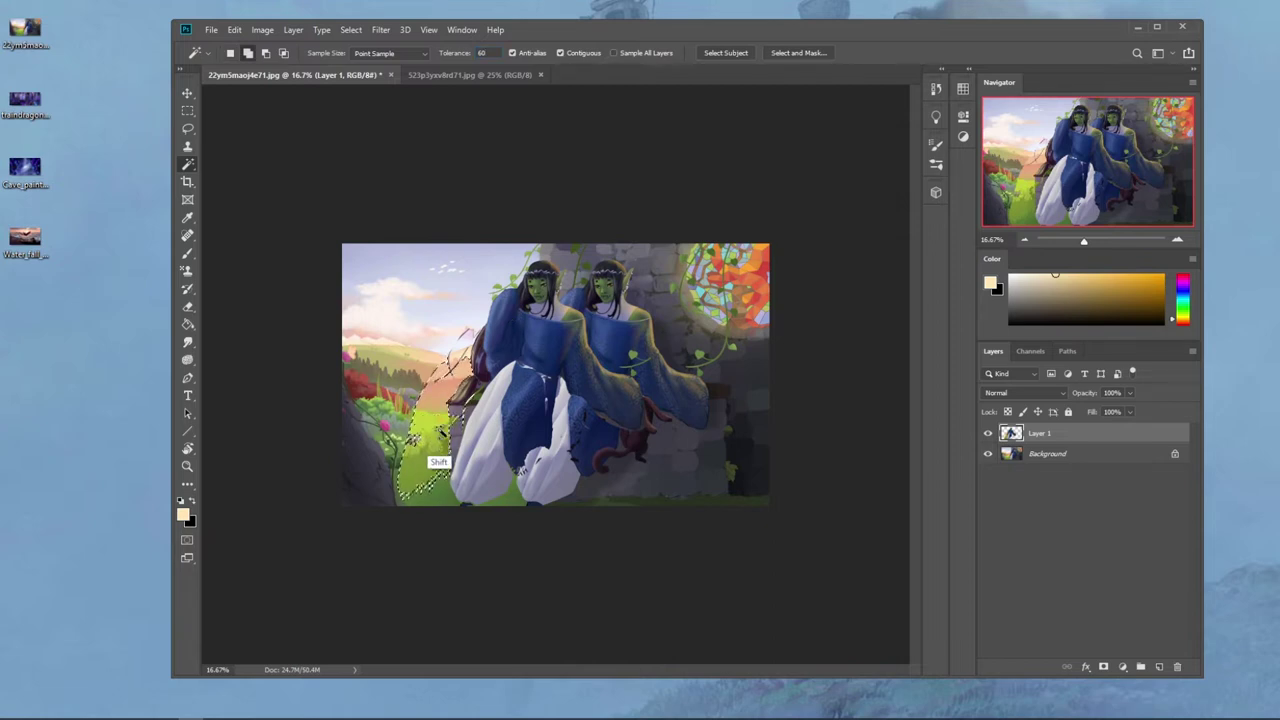
key("l")
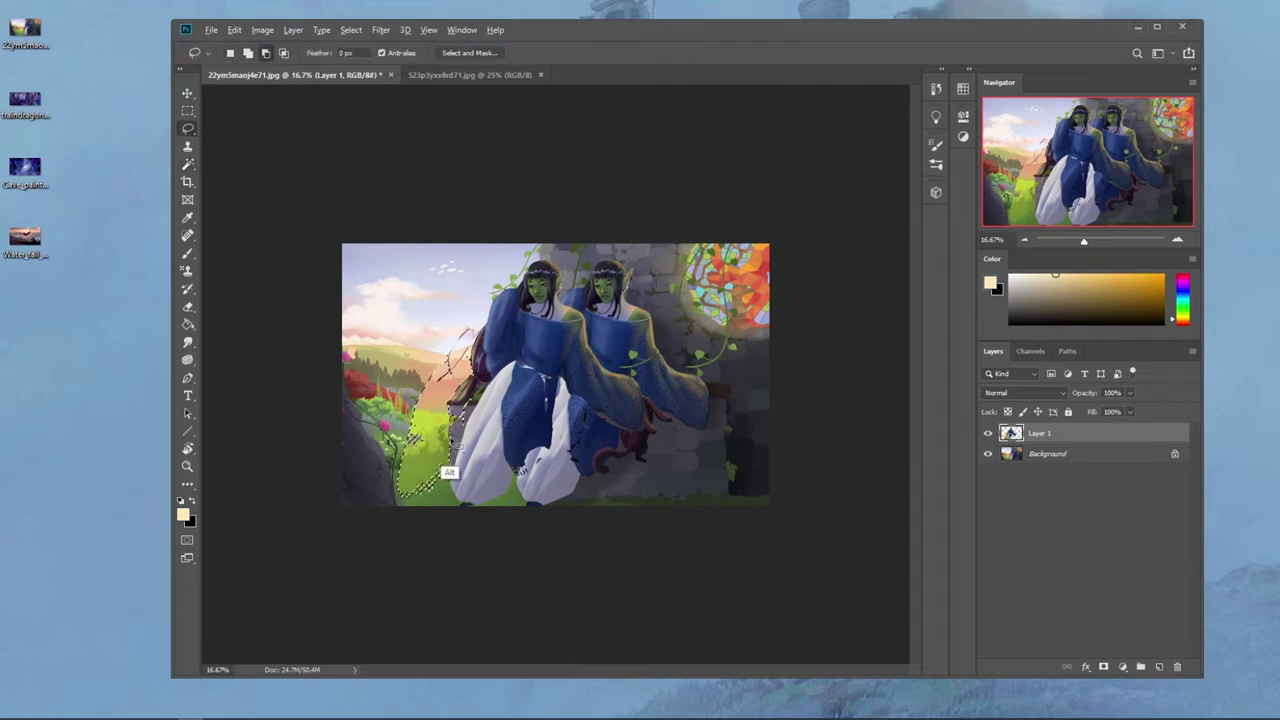
mouse_move(456, 446)
left_mouse_down()
mouse_move(480, 430)
mouse_move(466, 402)
left_mouse_up()
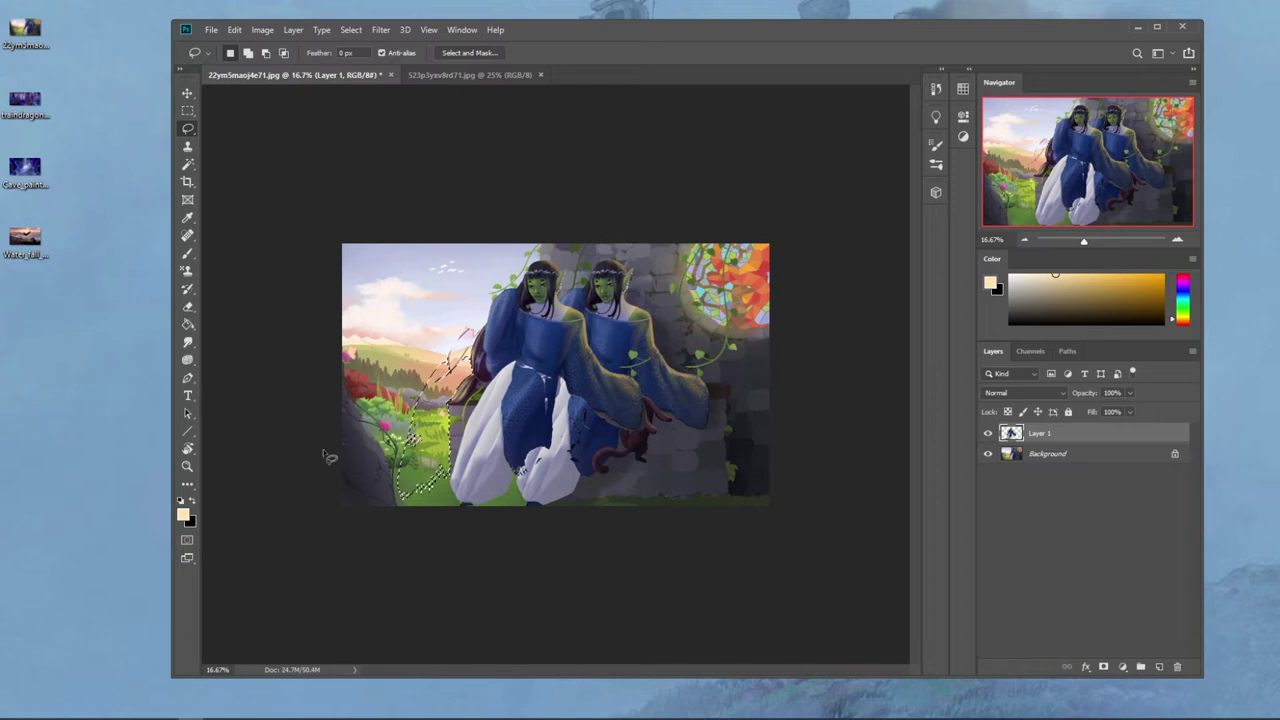
Step: Select the area around the copied figure from beside its feet with the Magic Wand, and drop the selection
key("w")
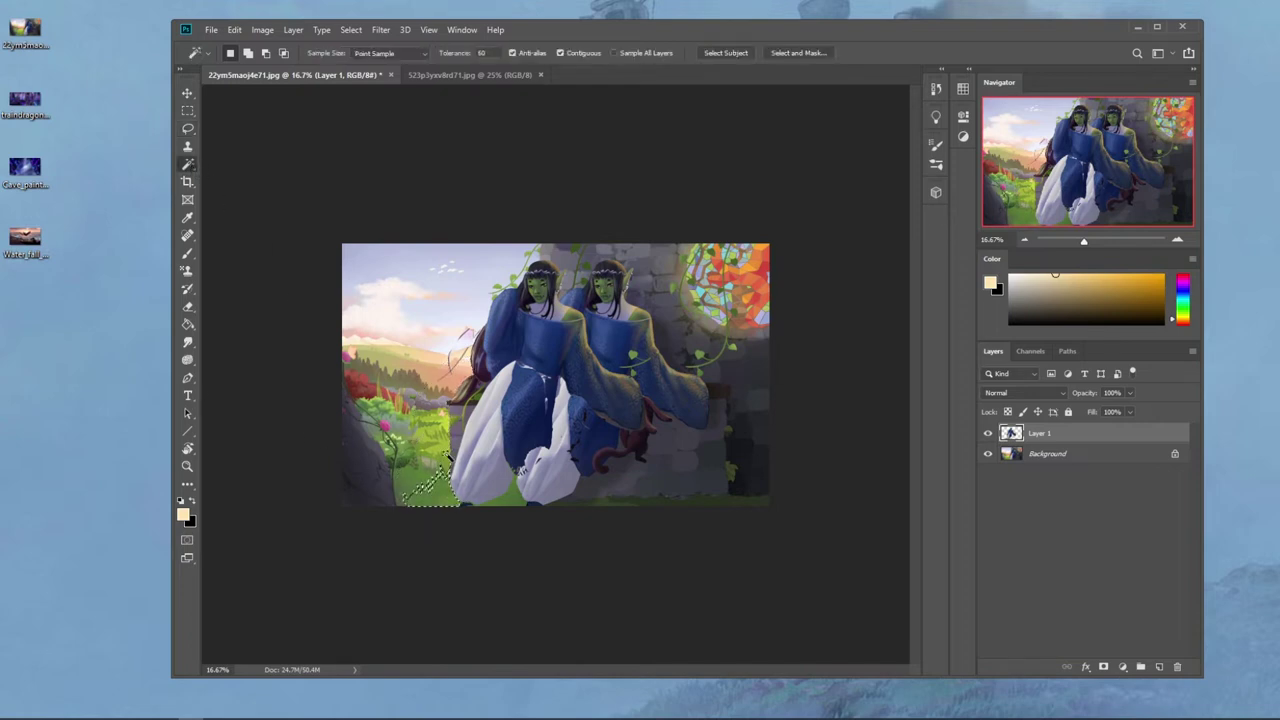
left_click(514, 502)
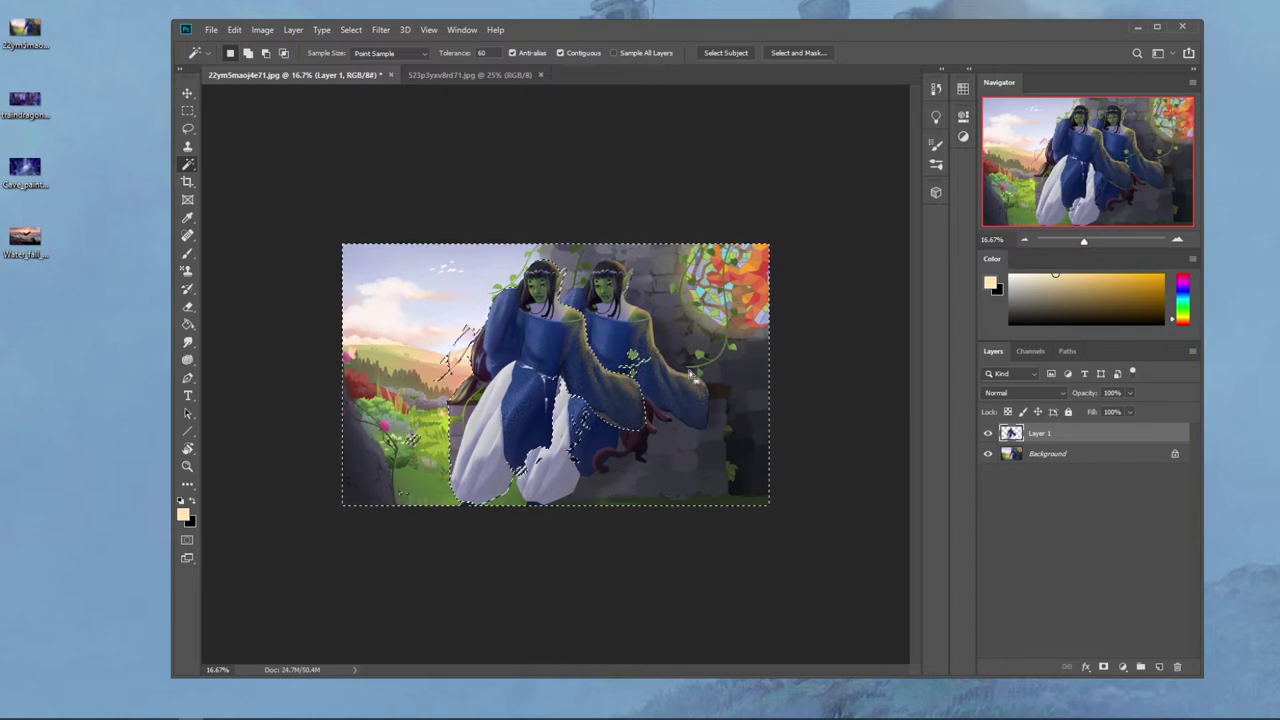
key("l")
key("ctrl+d")
Step: Lasso and remove the stray remnants beside the copied figure's skirt, toggle Layer 1's visibility to check the cutout, and deselect
mouse_move(593, 421)
left_mouse_down()
mouse_move(567, 464)
mouse_move(595, 443)
left_mouse_up()
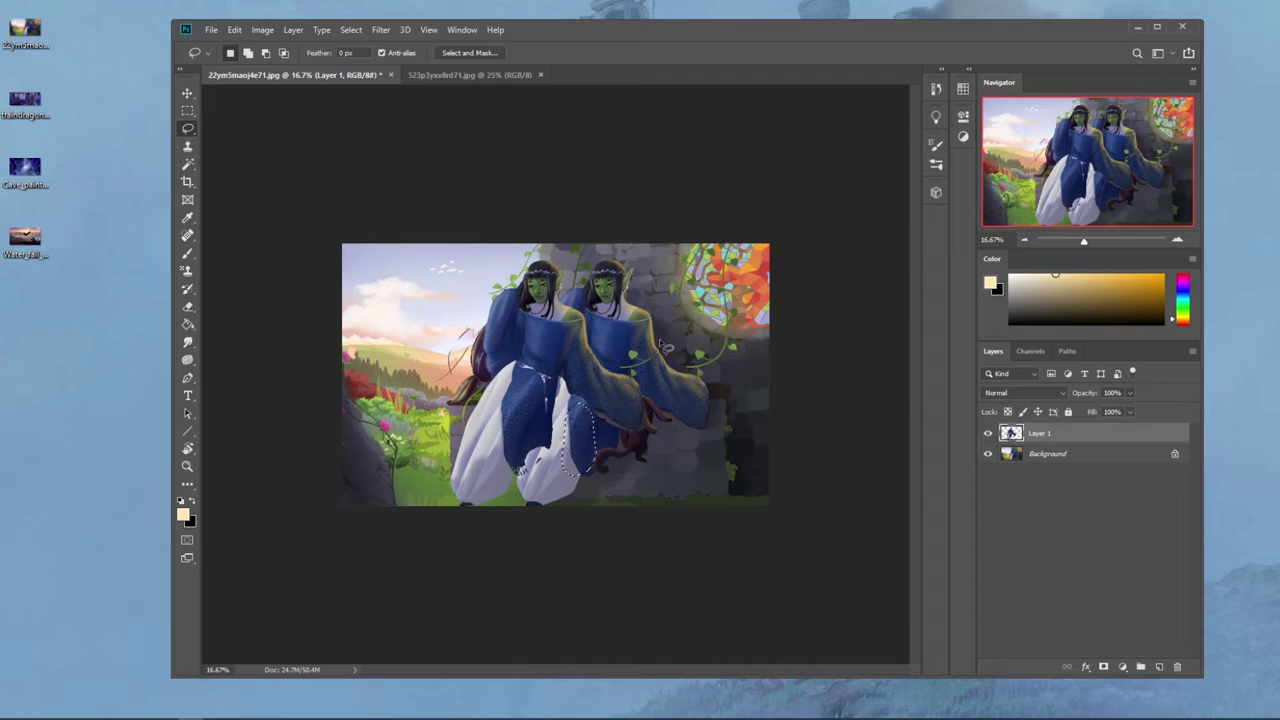
left_click(988, 434)
left_click(988, 434)
left_click(988, 434)
left_click(988, 434)
key("ctrl+d")
Step: Lasso the leftover stone ledge and its edge beside the copied figure's white skirt and delete them from Layer 1
left_click_drag(482, 408, 486, 388)
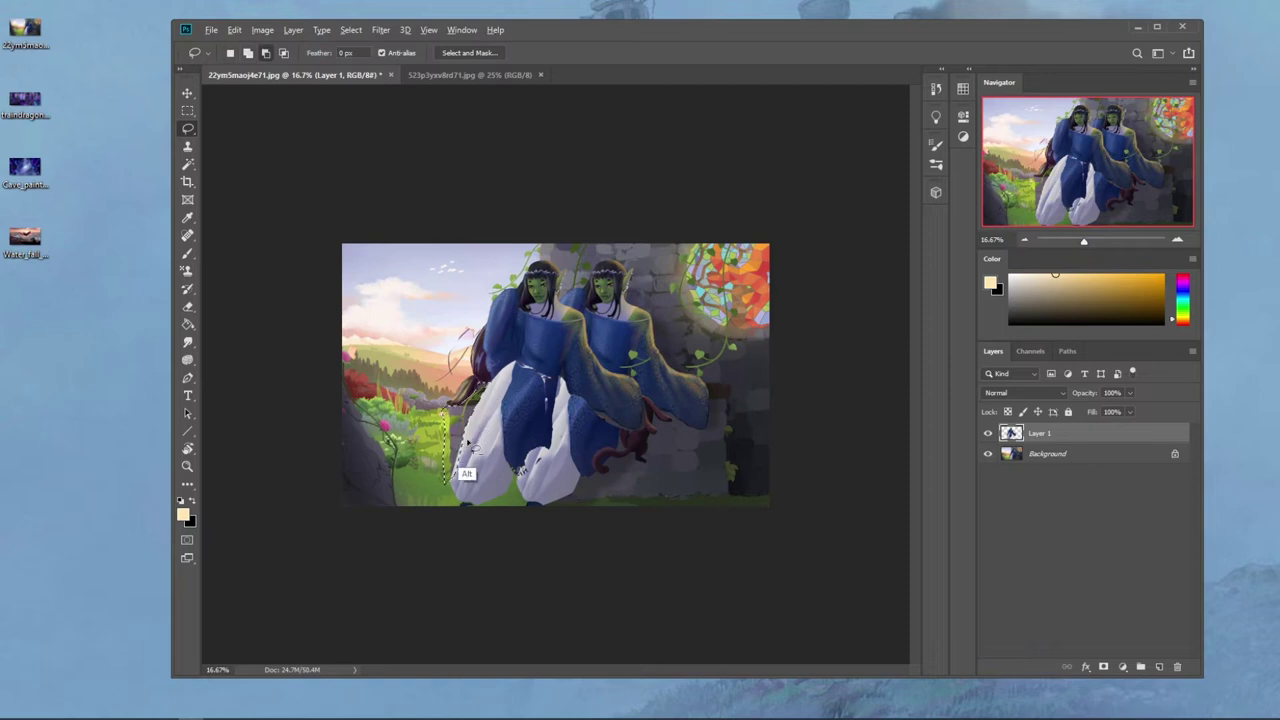
key("shift")
left_click_drag(464, 440, 443, 484)
key("Delete")
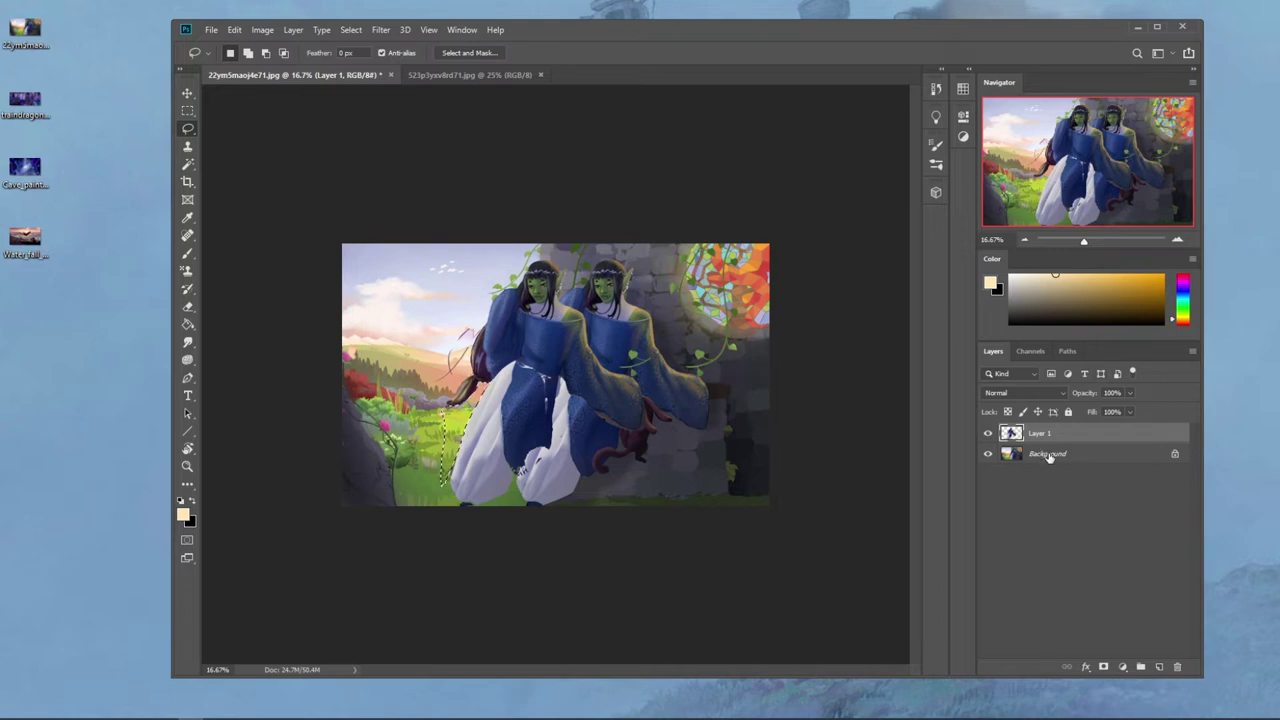
Step: Hide Layer 1, copy a Lasso selection of Background bricks over the original figure's head, erase its excess, and merge it down
left_click(988, 433)
left_click(1012, 453)
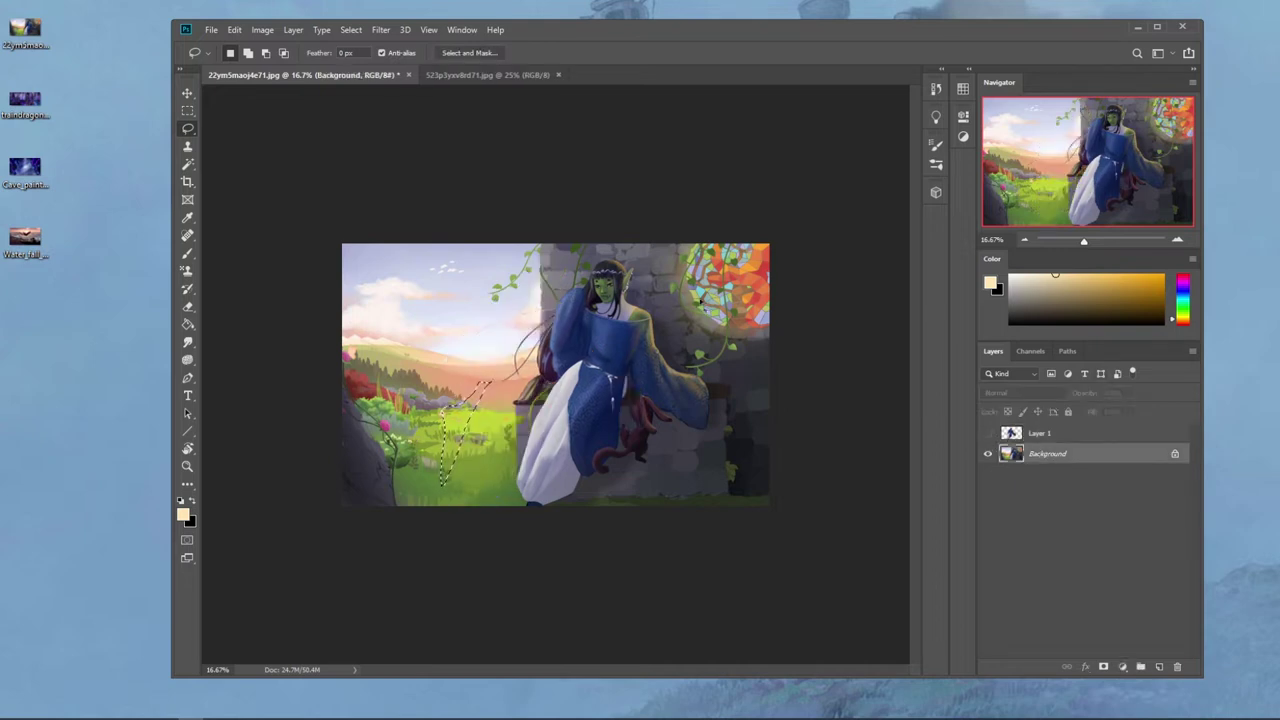
mouse_move(680, 250)
left_mouse_down()
mouse_move(668, 301)
mouse_move(639, 302)
mouse_move(641, 245)
mouse_move(675, 238)
mouse_move(630, 288)
left_mouse_up()
key("ctrl+j")
key("v")
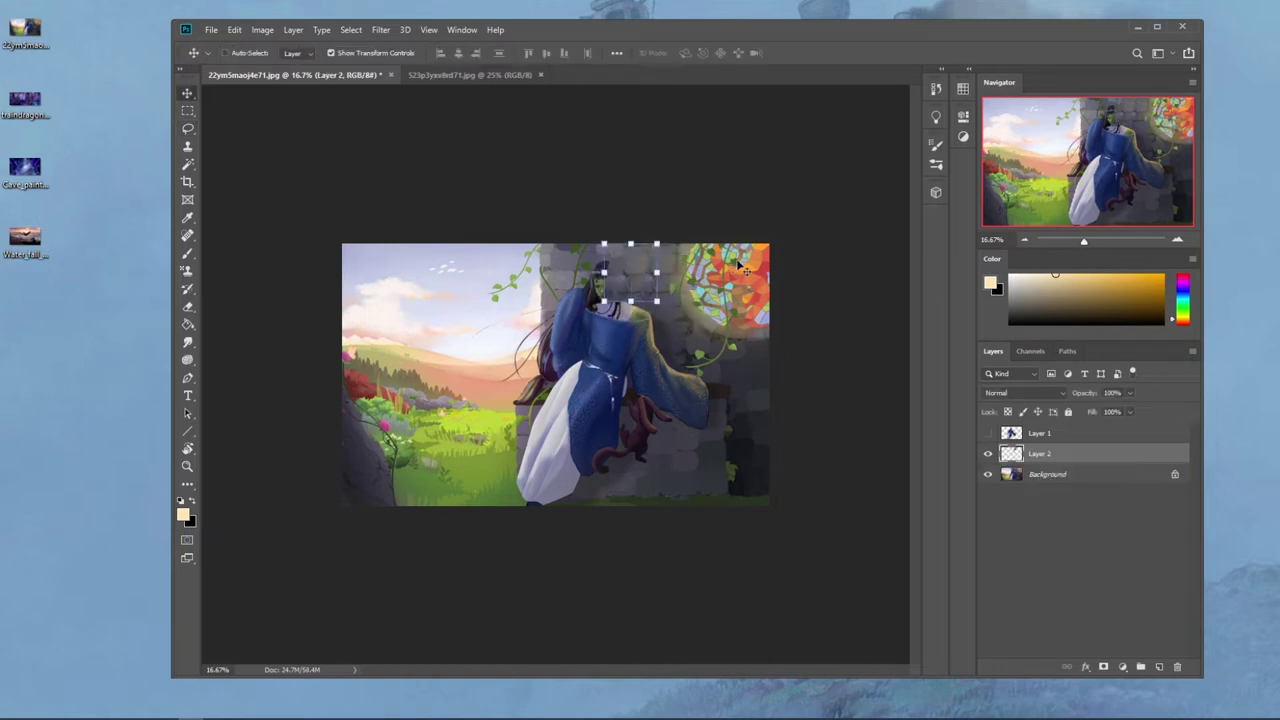
key("e")
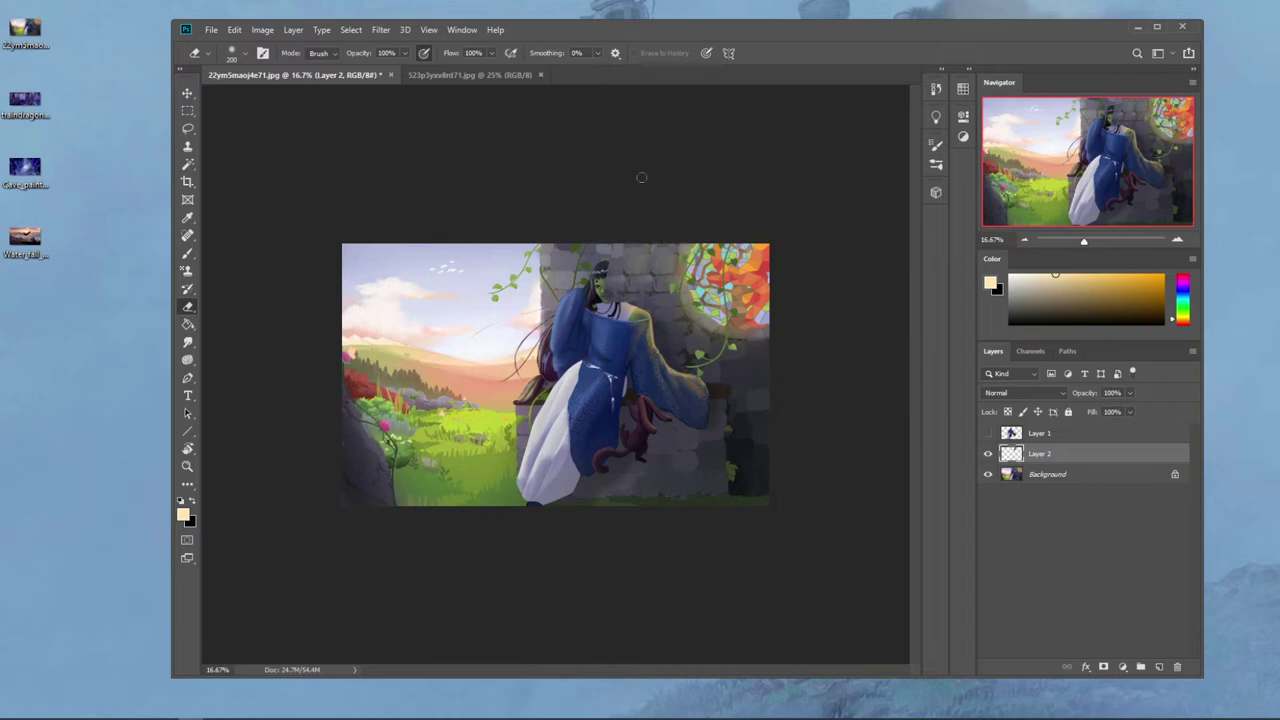
right_click(1041, 469)
left_click(1110, 545)
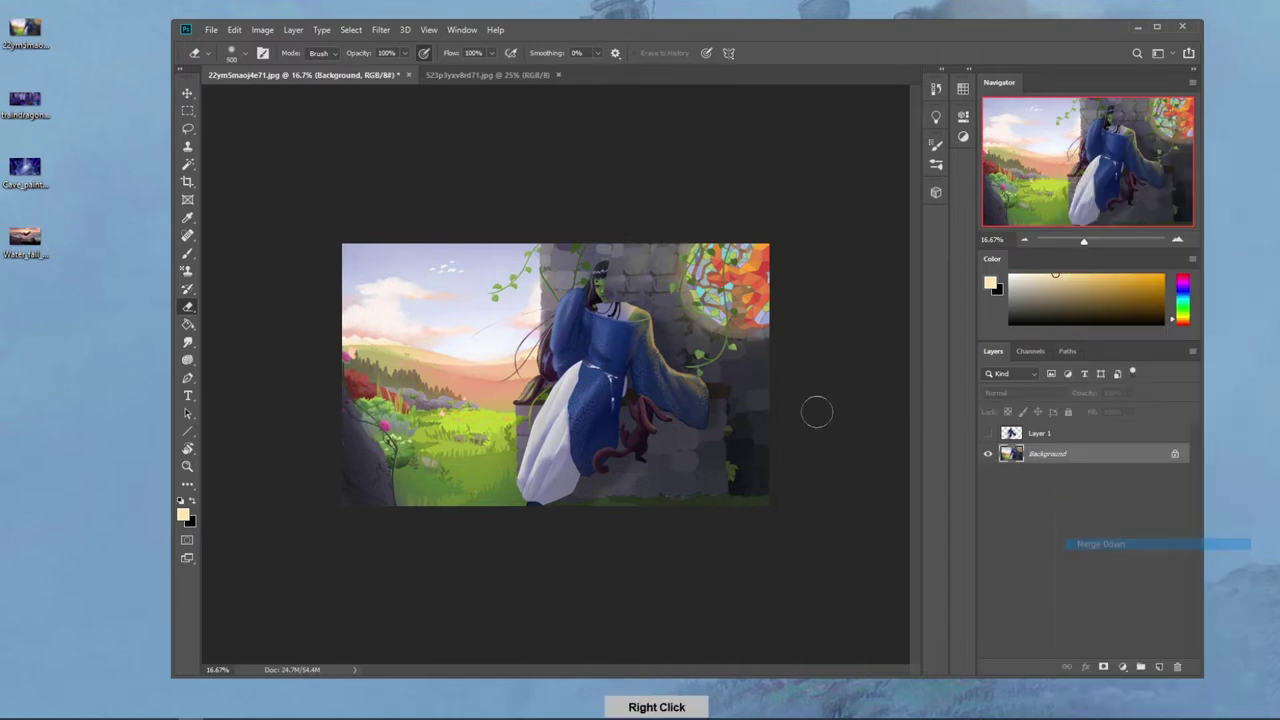
key("bracketright")
key("bracketright")
left_click(662, 262, "alt")
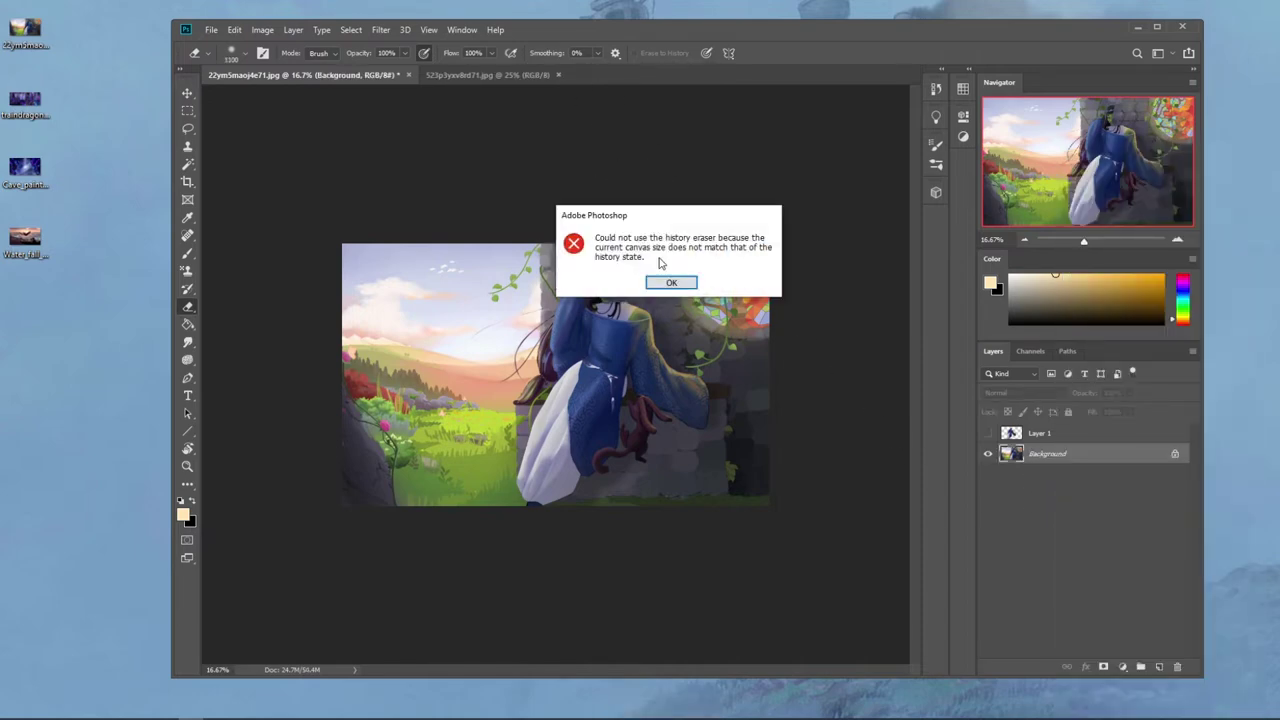
left_click(671, 282)
Step: Sample the grey wall colour with the Brush and set the brush's blending mode to Color for tinting the patched bricks
key("b")
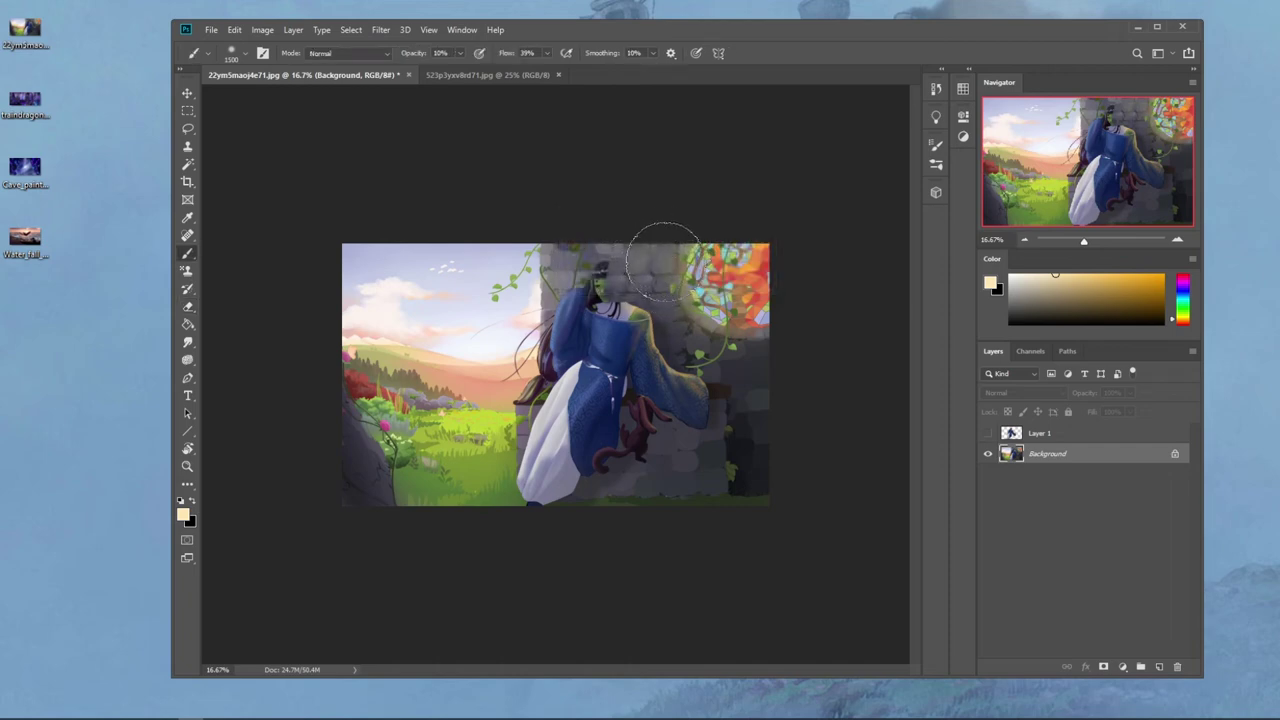
left_click(660, 256, "alt")
left_click(346, 53)
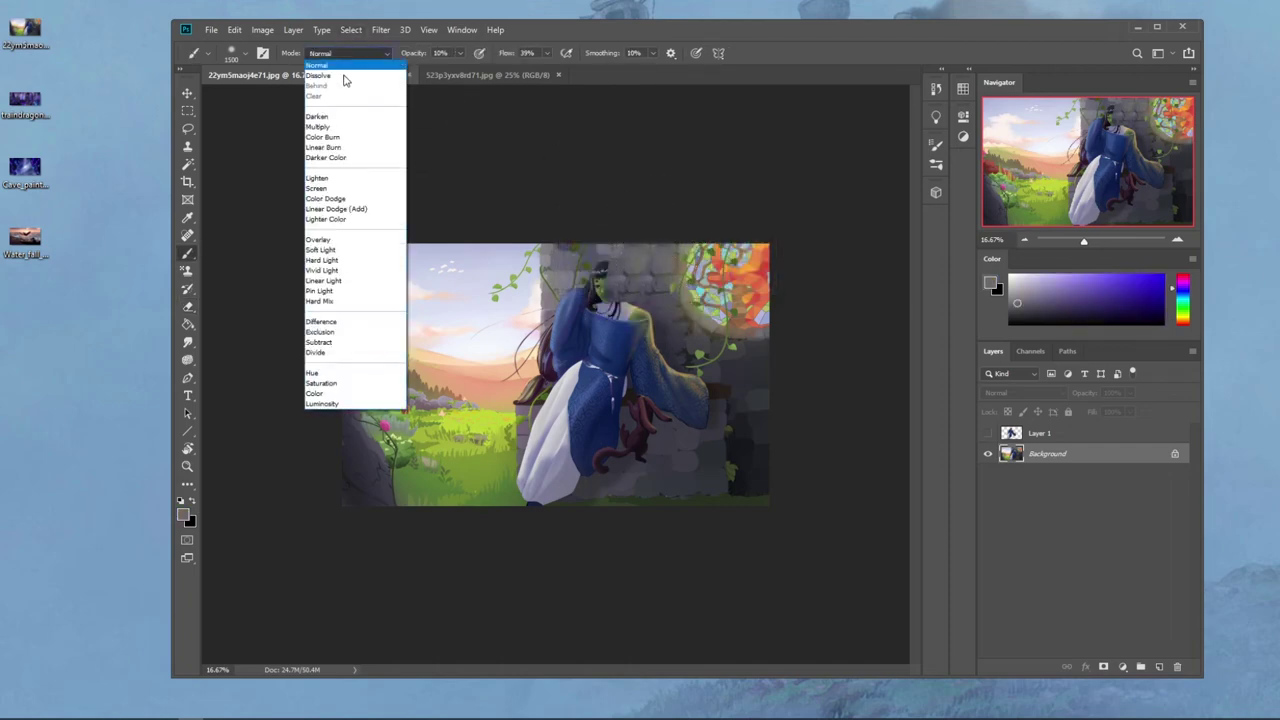
left_click(350, 392)
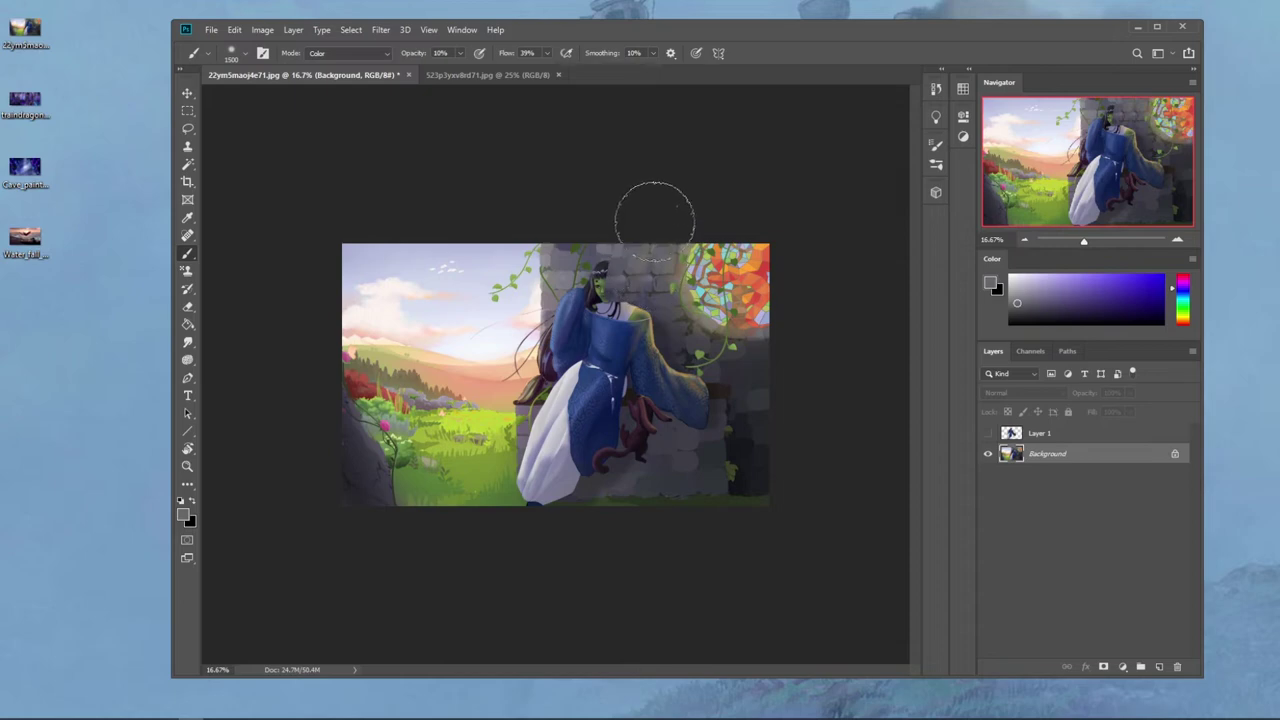
Step: Lasso another brick patch on the Background, copy it to a new layer, and fit it over the original figure's remaining head
key("l")
left_click_drag(618, 290, 620, 292)
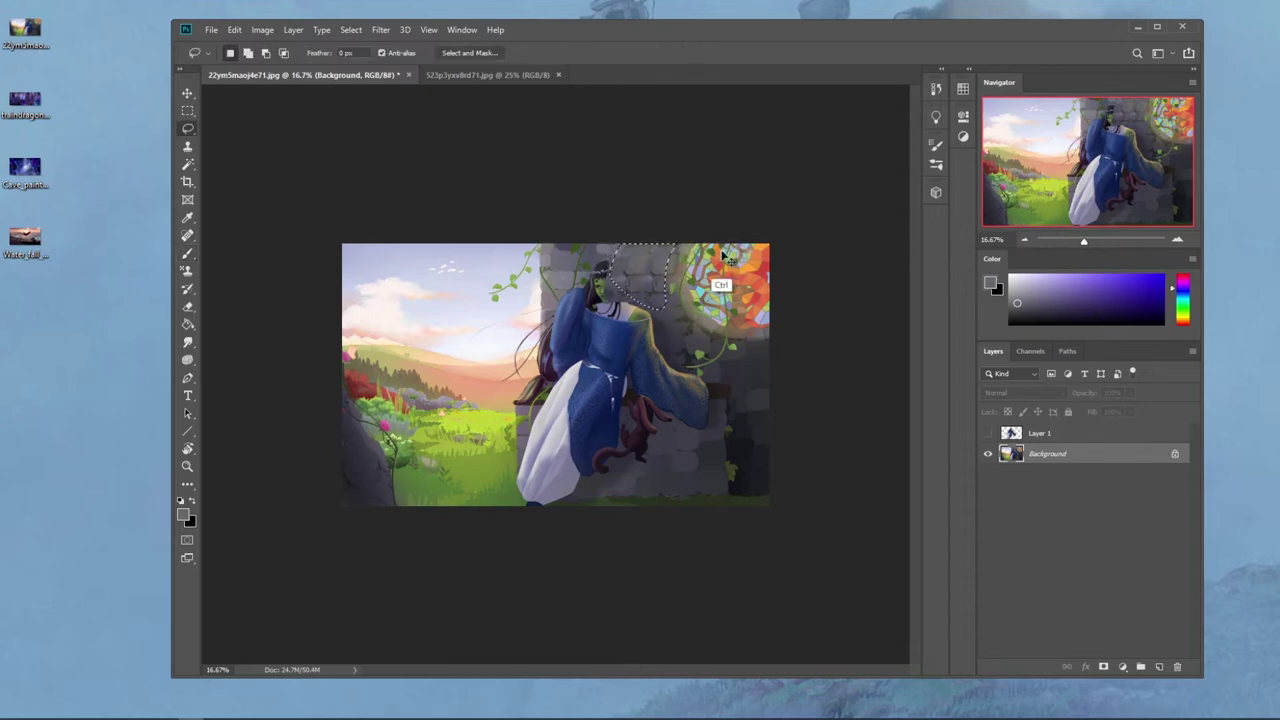
key("ctrl+j")
key("v")
mouse_move(642, 268)
left_mouse_down()
mouse_move(589, 269)
mouse_move(623, 234)
mouse_move(604, 276)
left_mouse_up()
left_click(802, 53)
Step: Erase the brick patch's edges with a 700 px eraser, compare it by toggling its visibility, and merge it into the Background
key("e")
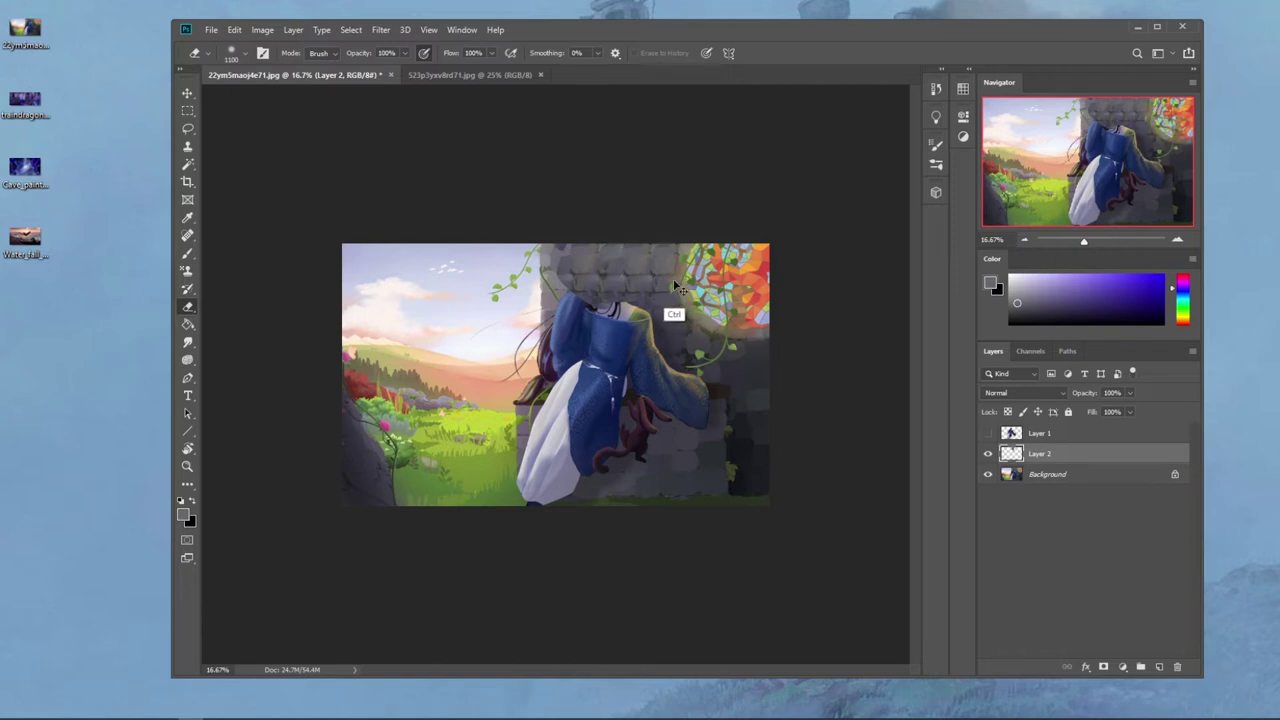
key("bracketleft")
key("bracketleft")
key("bracketleft")
key("bracketleft")
key("bracketright")
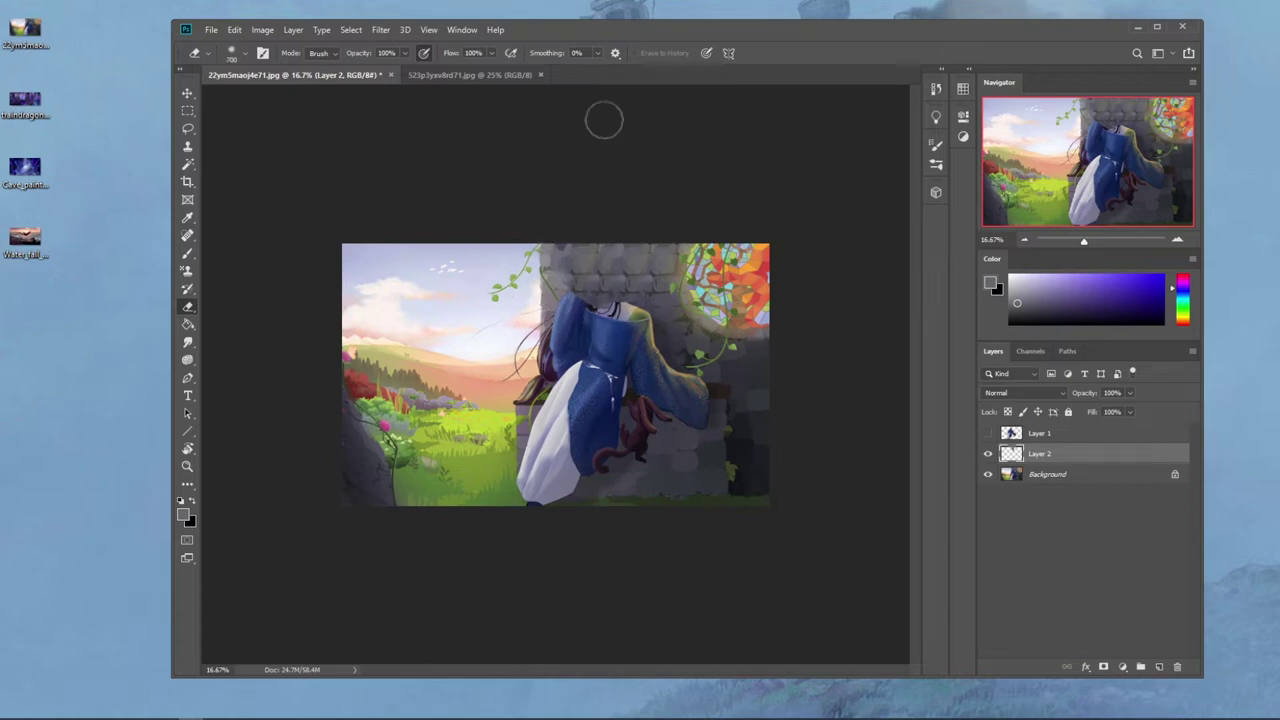
left_click(988, 454)
left_click(988, 454)
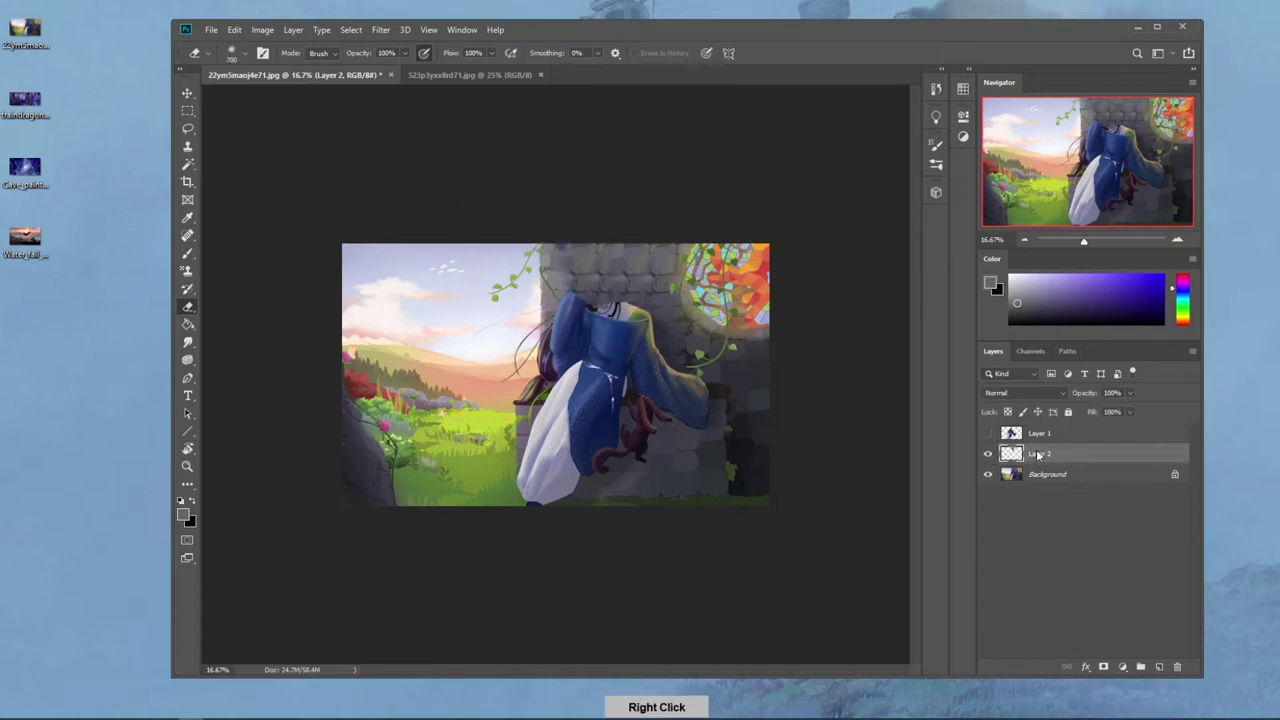
right_click(1037, 455)
left_click(1078, 545)
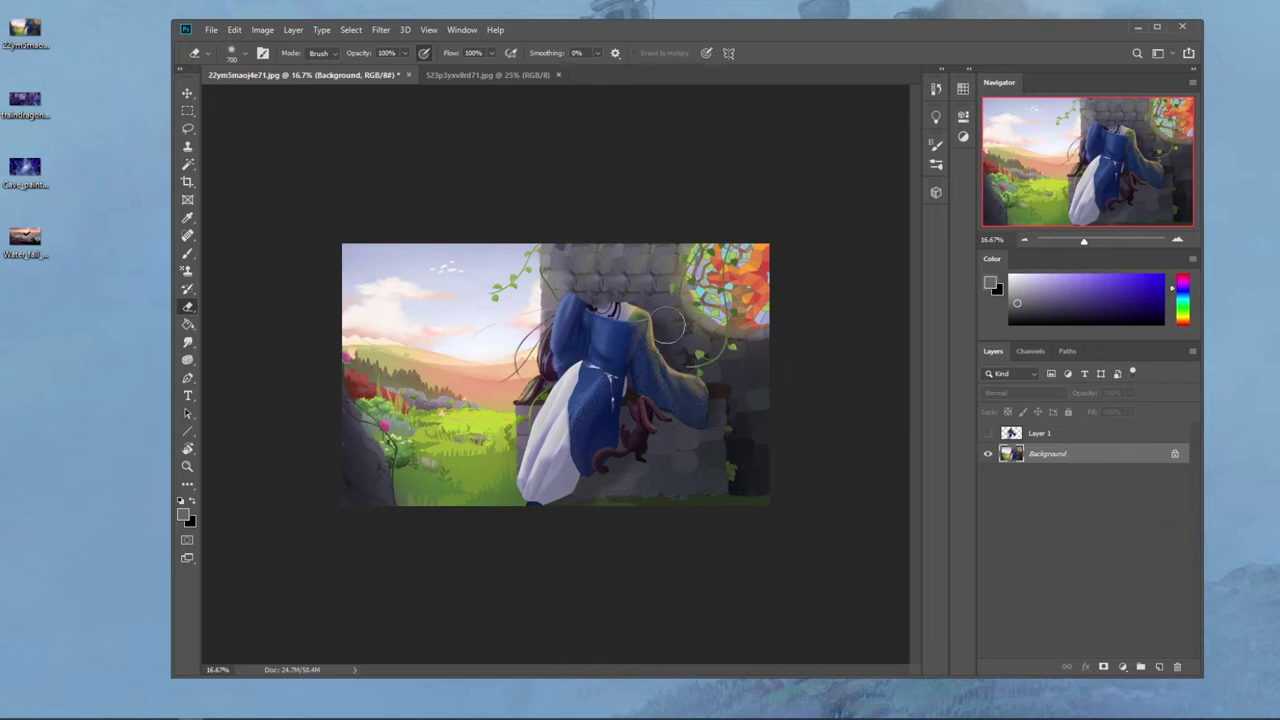
Step: Show Layer 1, choose the 80 px brush from Istebrak's Dry-Oil Brushes enlarged to 175 px, and sample the dark wall colour
key("b")
left_click(988, 433)
left_click(1022, 438)
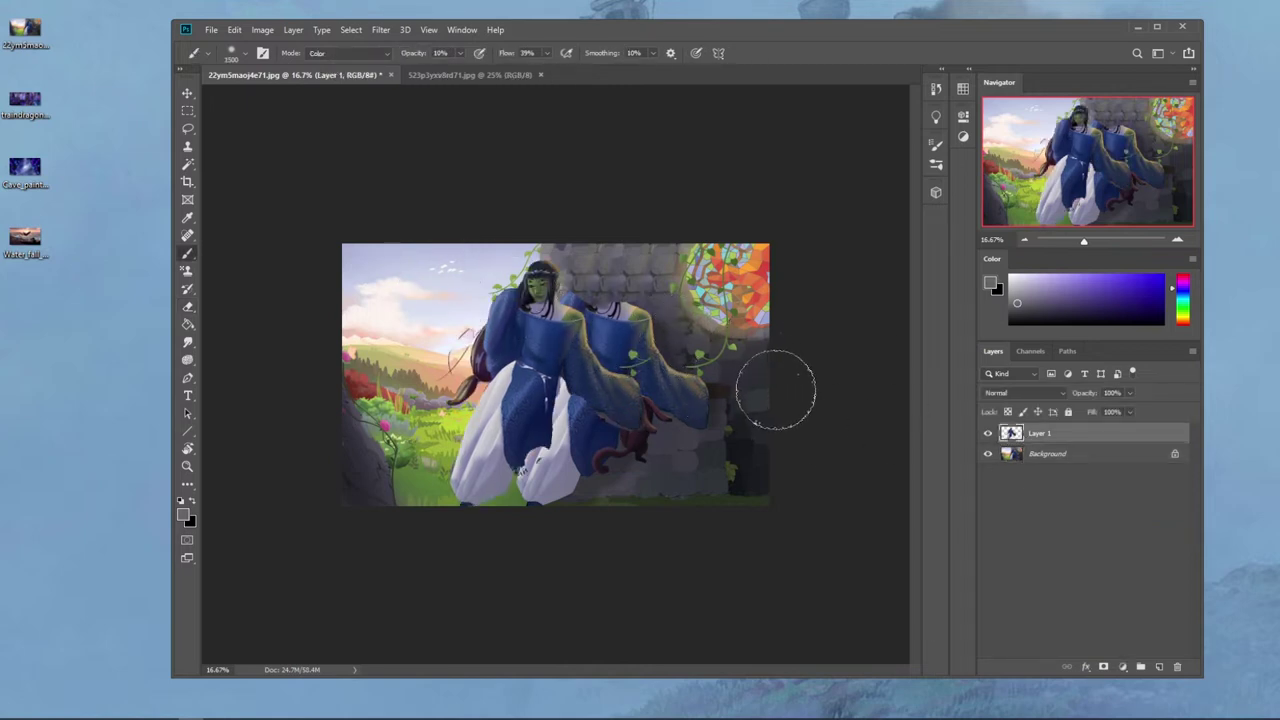
right_click(738, 400)
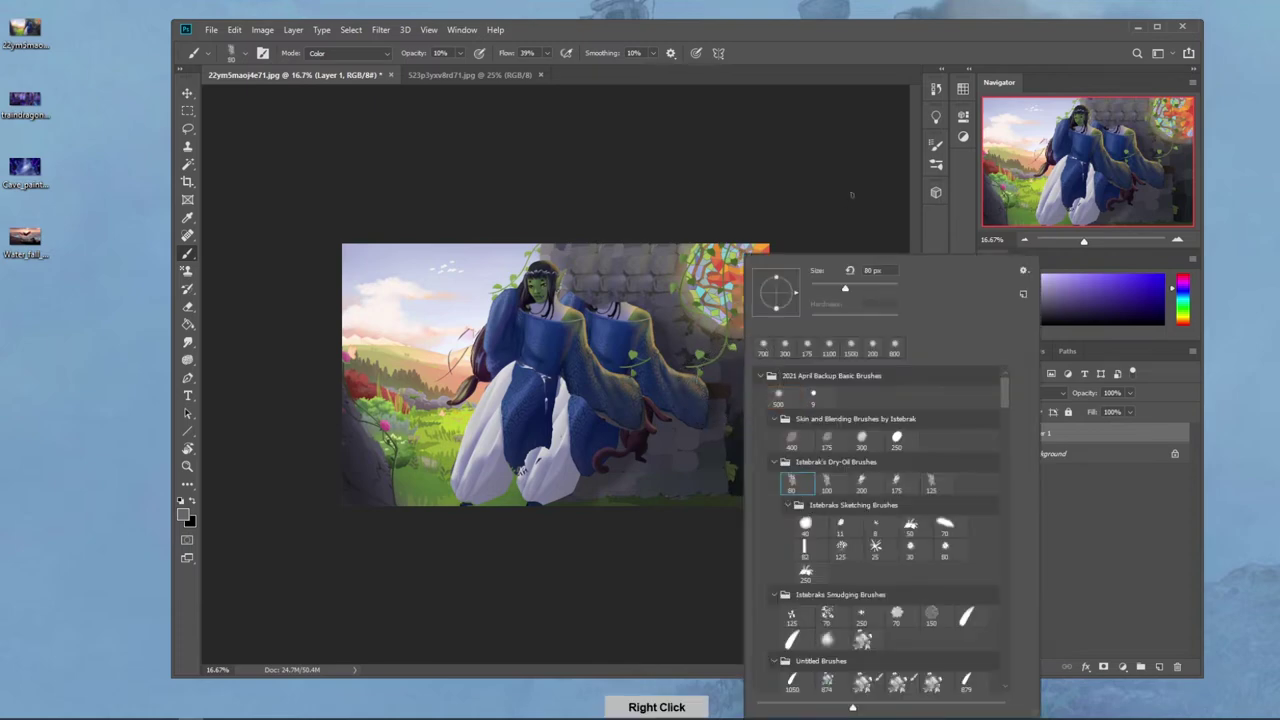
left_click(848, 213)
left_click(710, 403, "alt")
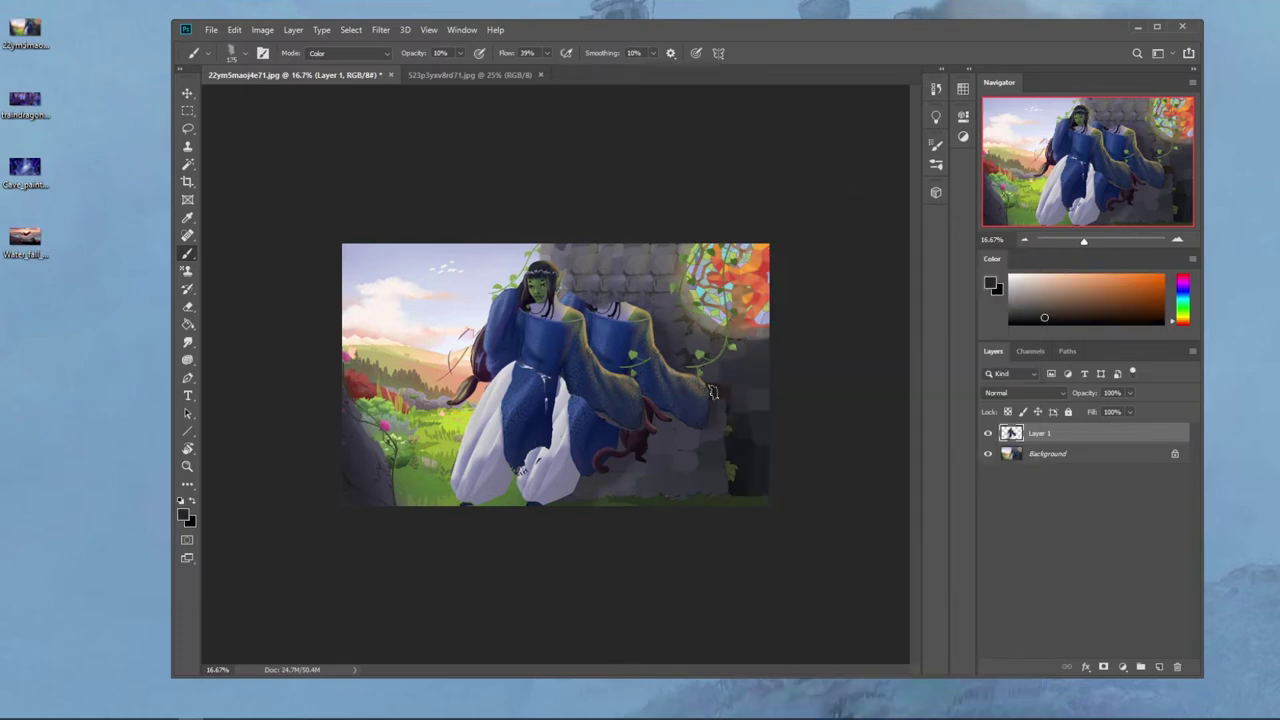
Step: Set the brush to Normal mode at 77% opacity and paint the dark ledge across the original figure's sleeve on the Background
left_click(1040, 454)
left_click(360, 53)
left_click(364, 66)
key("7")
key("7")
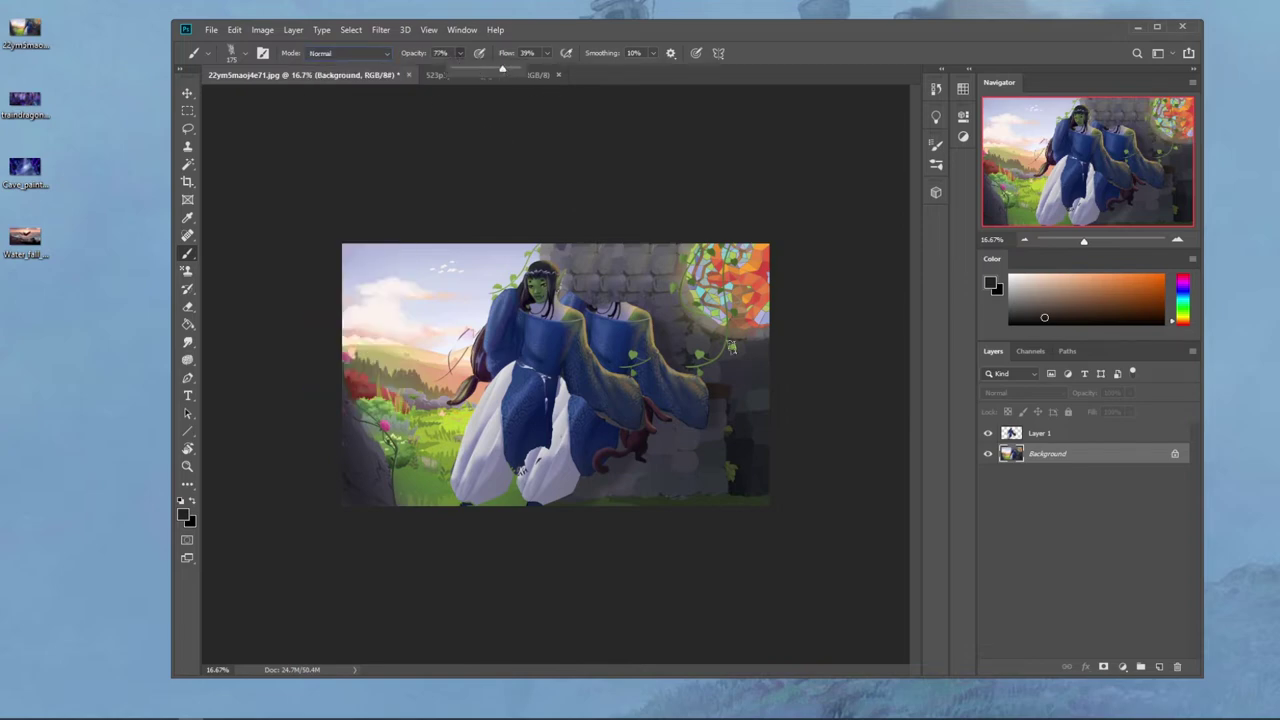
left_click(718, 388, "alt")
left_click_drag(715, 392, 650, 393)
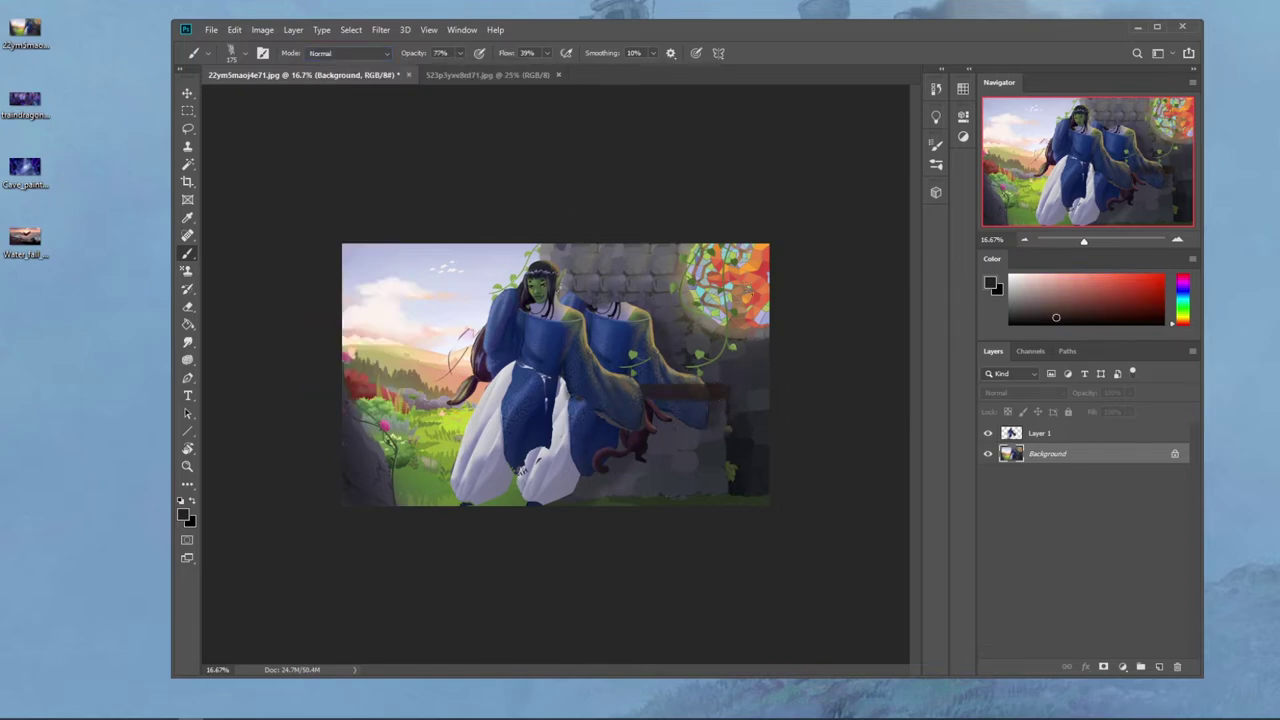
Step: Raise the brush's opacity and flow to 100% and cover the original figure's torso and upper sleeve with dark wall colour
left_click(677, 359, "alt")
mouse_move(692, 374)
left_mouse_down()
mouse_move(628, 372)
mouse_move(612, 358)
mouse_move(643, 331)
left_mouse_up()
left_click(461, 54)
left_click_drag(462, 70, 532, 74)
left_click(547, 54)
mouse_move(670, 381)
left_mouse_down()
mouse_move(617, 343)
mouse_move(618, 310)
mouse_move(588, 306)
left_mouse_up()
Step: Sample a lighter wall grey and paint rows of bricks into the dark area beside the cutout figure's shoulder
left_click(594, 318, "alt")
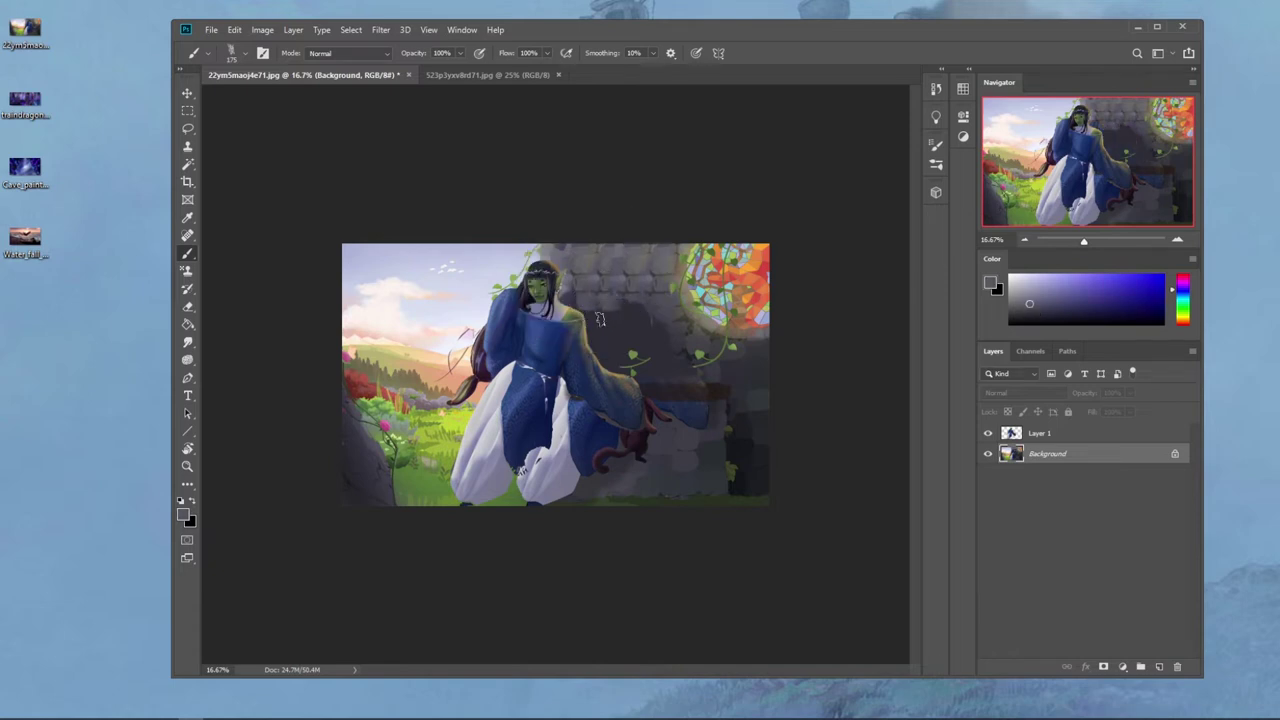
left_click(599, 322)
left_click(628, 301)
left_click(627, 320)
left_click(612, 341)
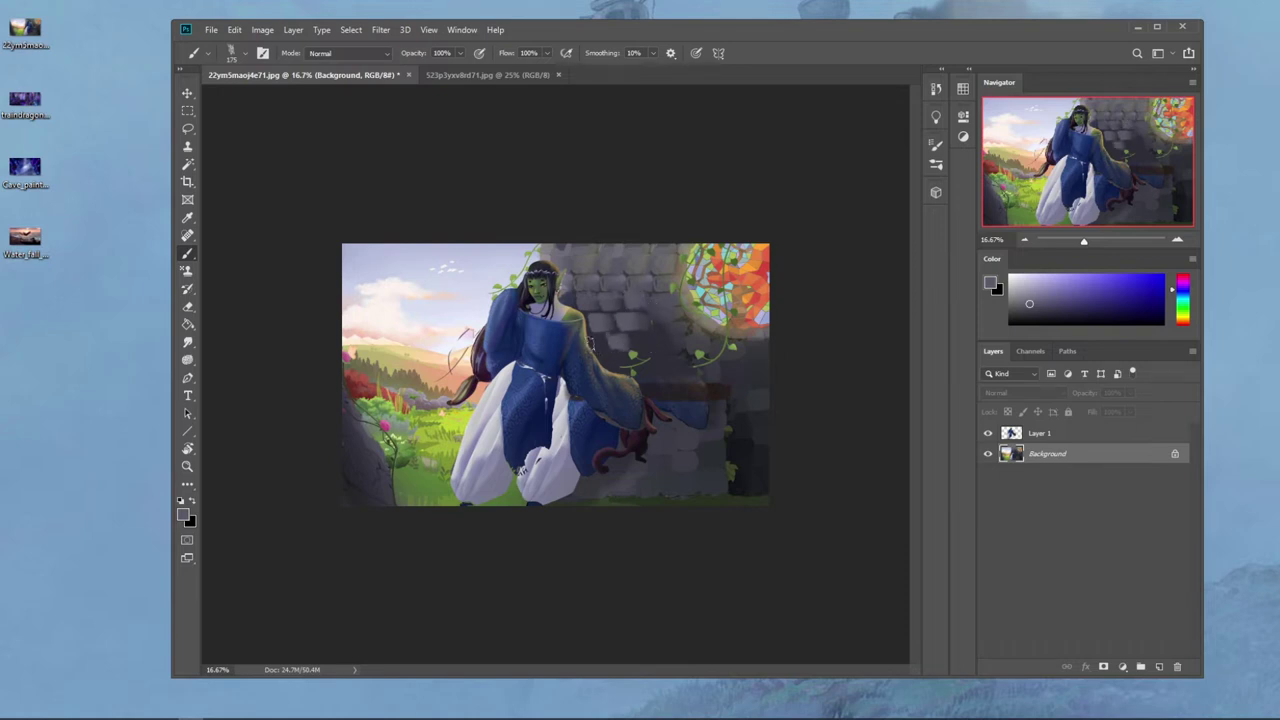
left_click(647, 341)
Step: Paint grass green over the original figure's foot and dark wall grey over the rest of its skirt and the tentacled creature
left_click(512, 501, "alt")
left_click_drag(520, 500, 538, 514)
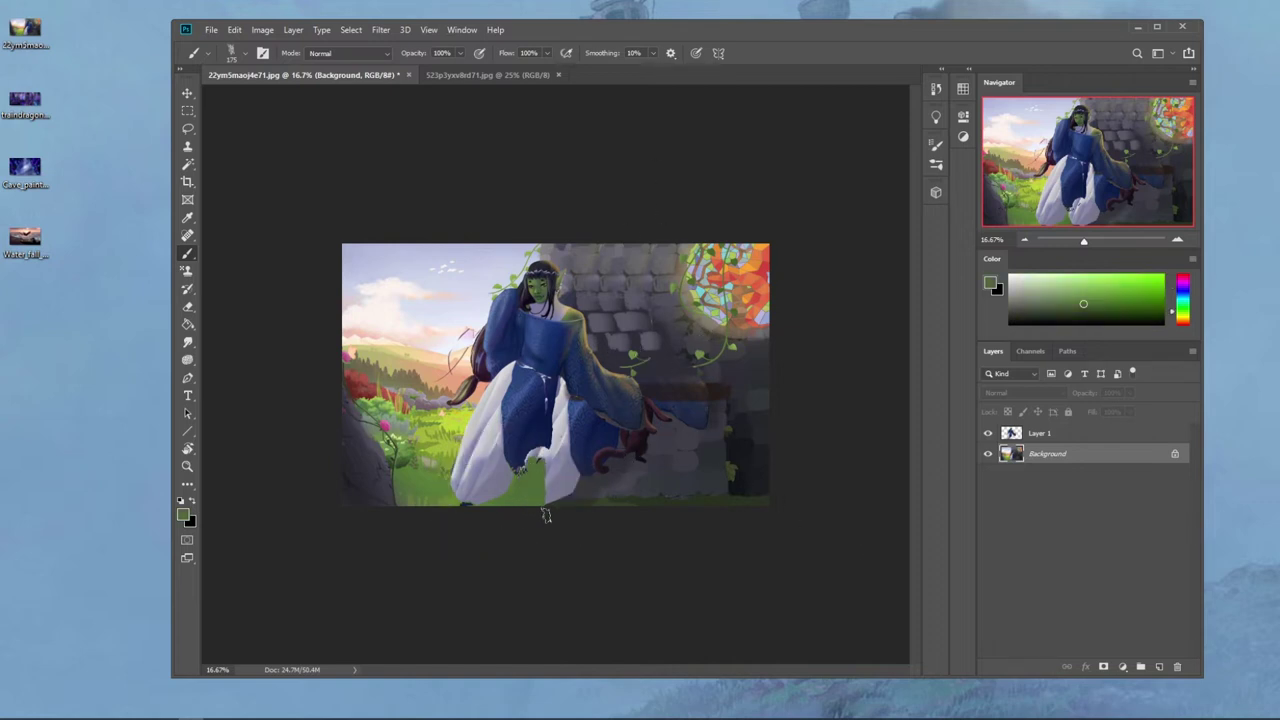
left_click(605, 488, "alt")
mouse_move(604, 446)
left_mouse_down()
mouse_move(574, 418)
mouse_move(615, 404)
mouse_move(597, 403)
mouse_move(615, 431)
mouse_move(610, 401)
mouse_move(610, 443)
mouse_move(592, 472)
mouse_move(655, 400)
left_mouse_up()
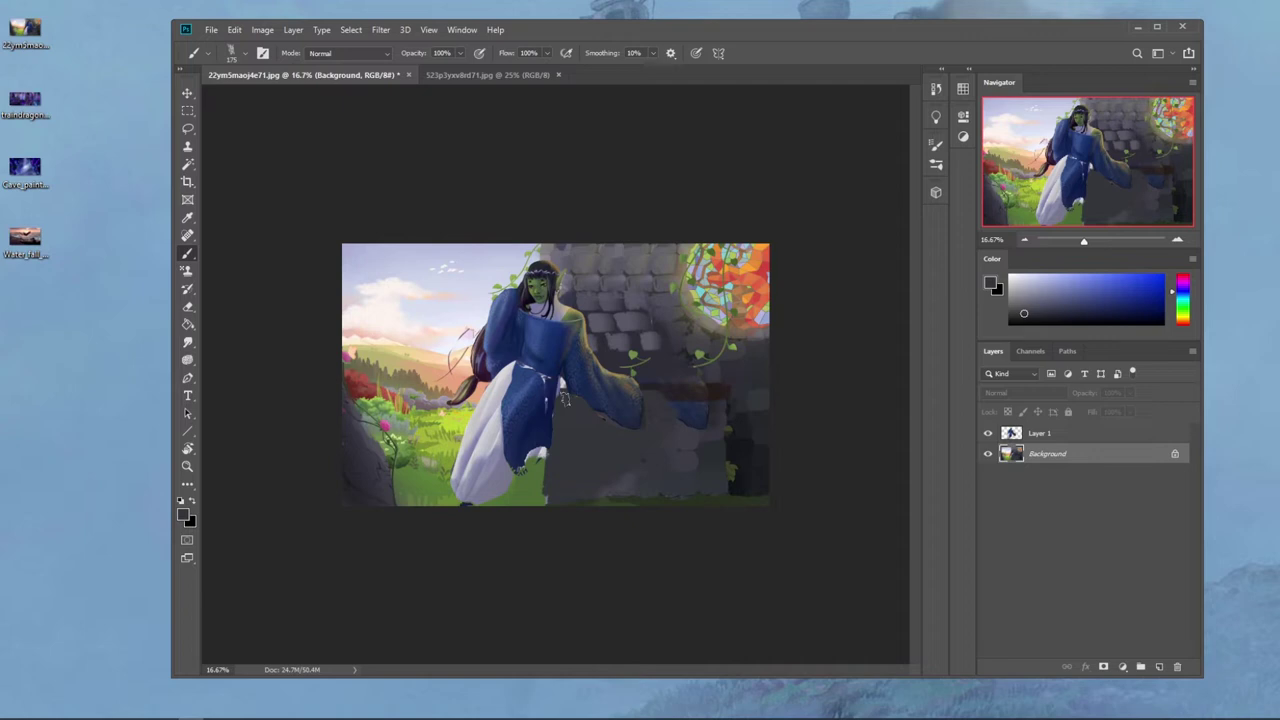
left_click(608, 403, "alt")
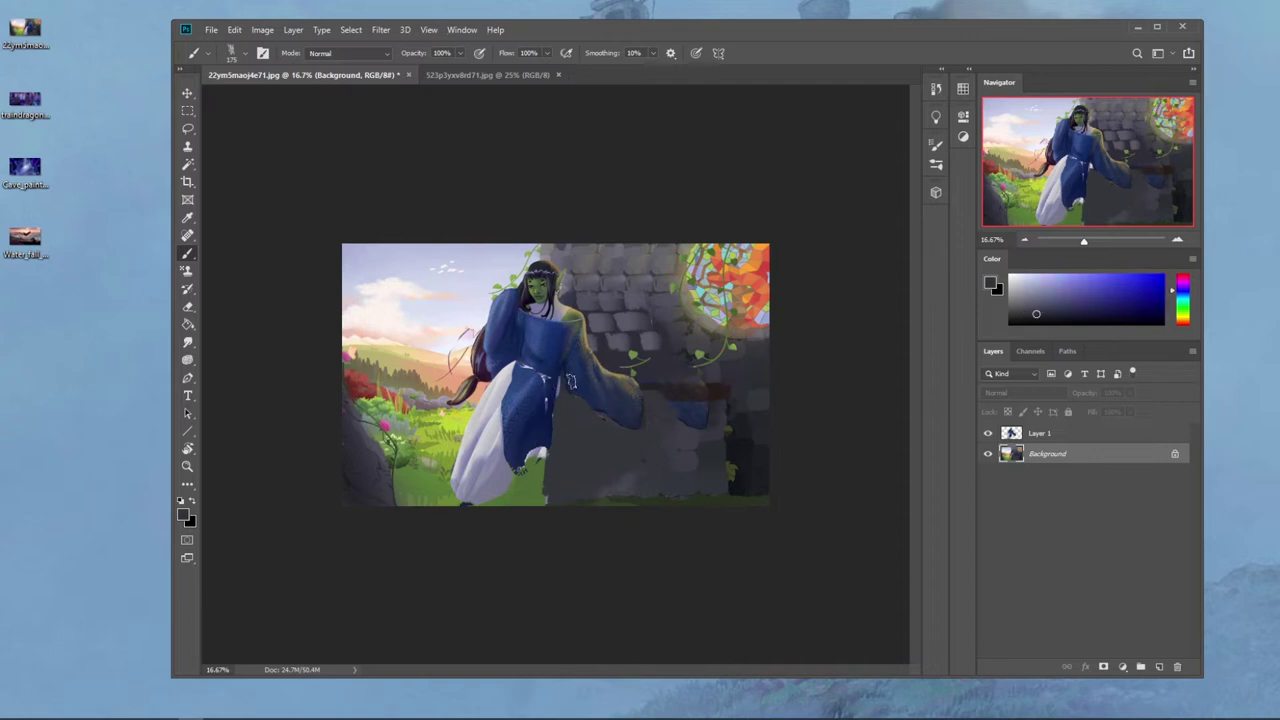
Step: Paint a strip of dark green grass along the base of the wall, blending toward the meadow, and sample the sky's lavender
left_click(529, 480, "alt")
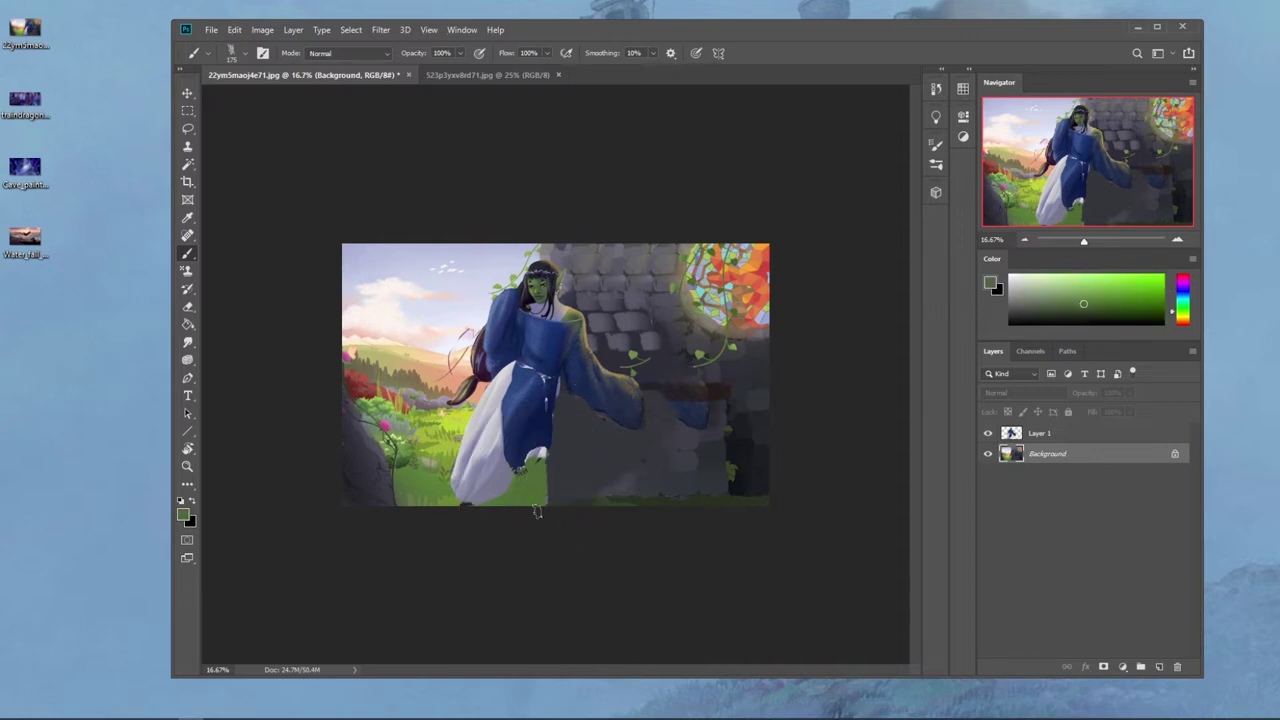
left_click(685, 497, "alt")
left_click_drag(765, 500, 499, 503)
left_click(553, 501, "alt")
left_click(533, 491, "alt")
left_click(549, 502, "alt")
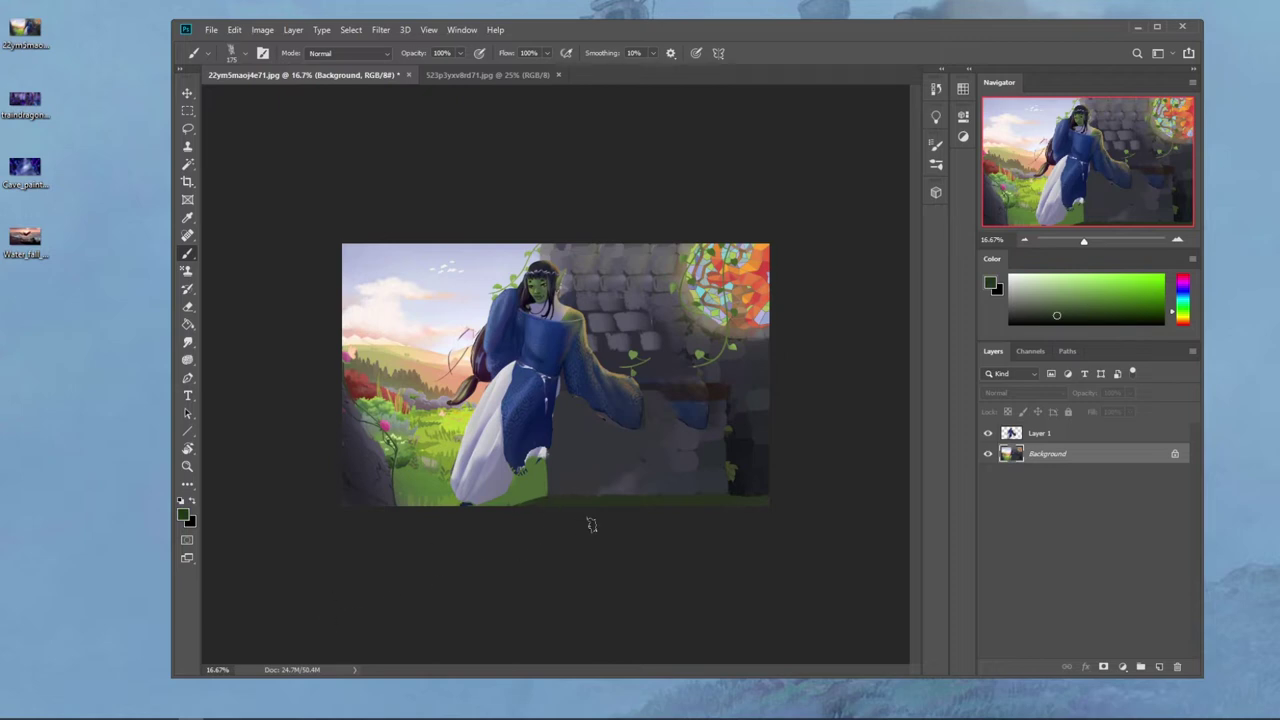
left_click(518, 248, "alt")
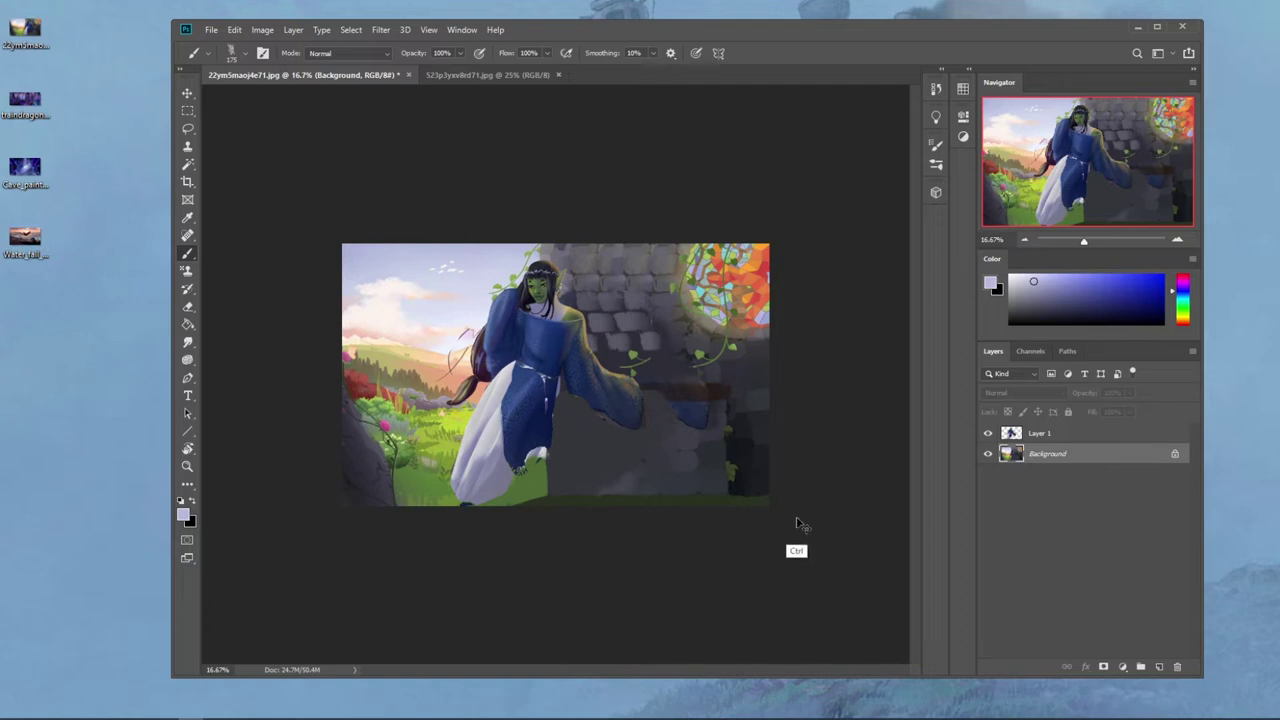
Step: Look back through the document's edit history, selecting the whole canvas on Layer 1 along the way
left_click(936, 90)
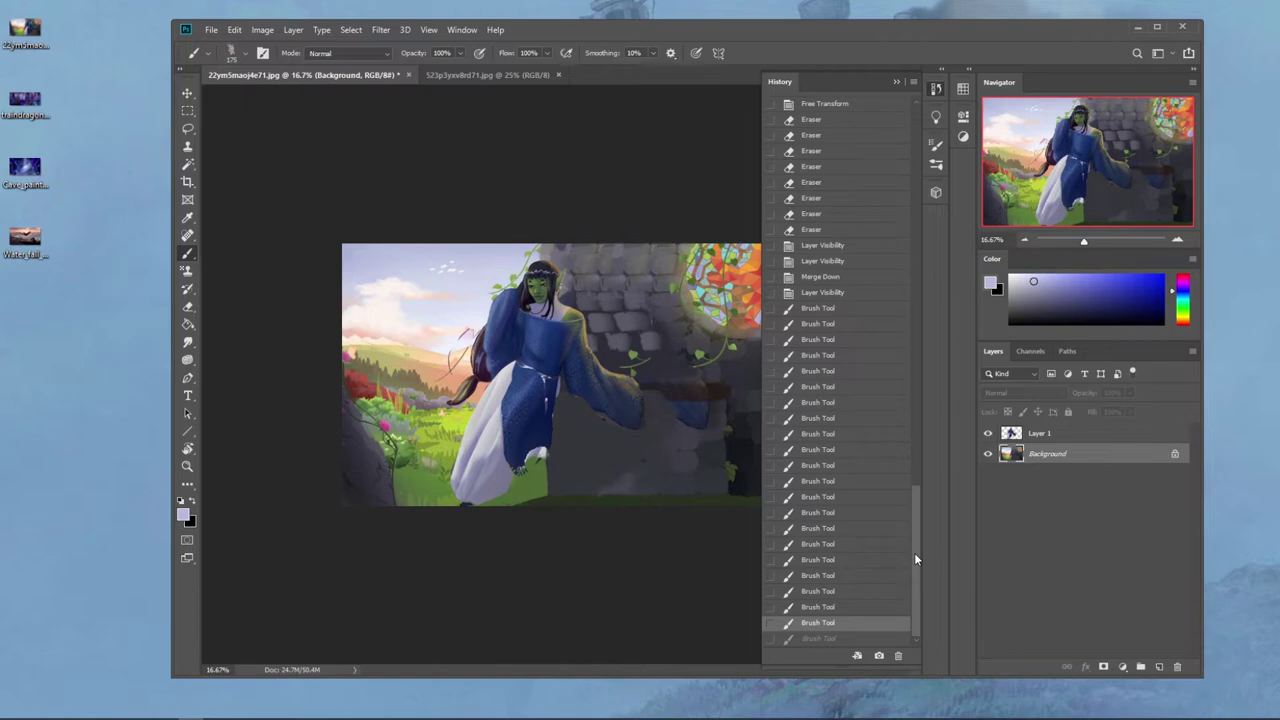
left_click_drag(916, 555, 925, 450)
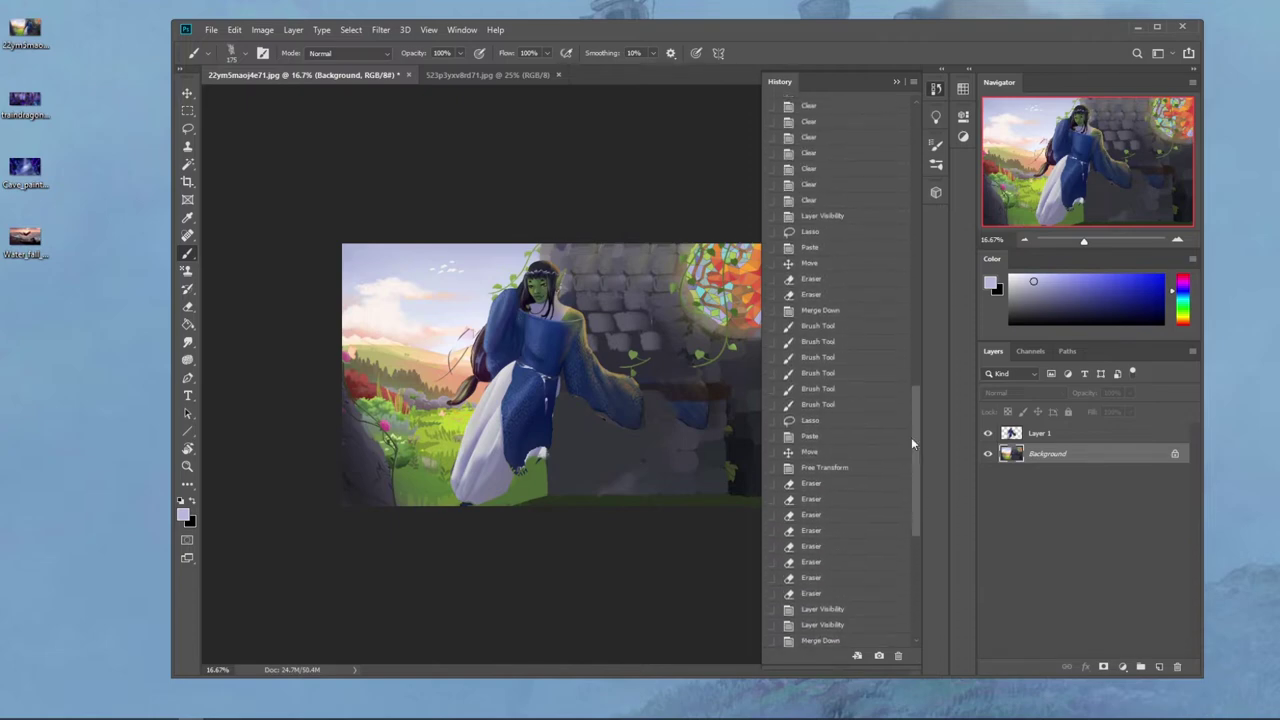
left_click(1058, 440)
key("ctrl+a")
key("ctrl+a")
key("ctrl+a")
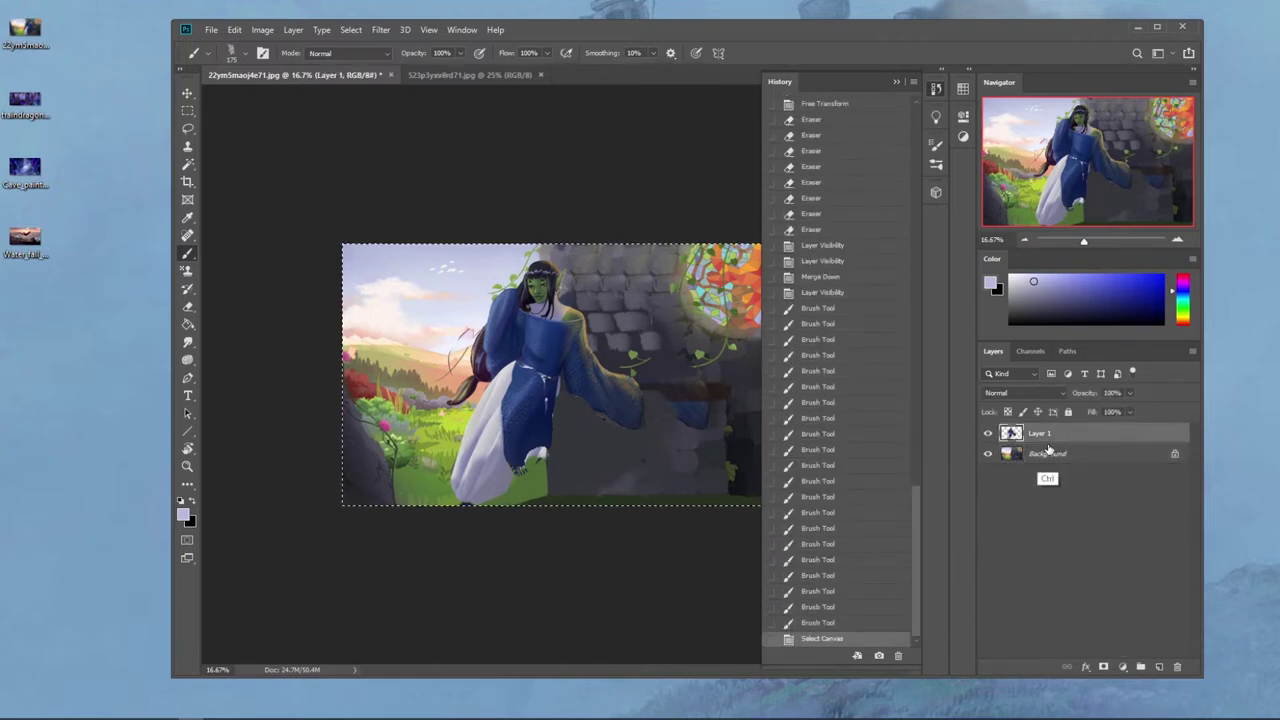
left_click_drag(917, 512, 926, 480)
left_click(897, 82)
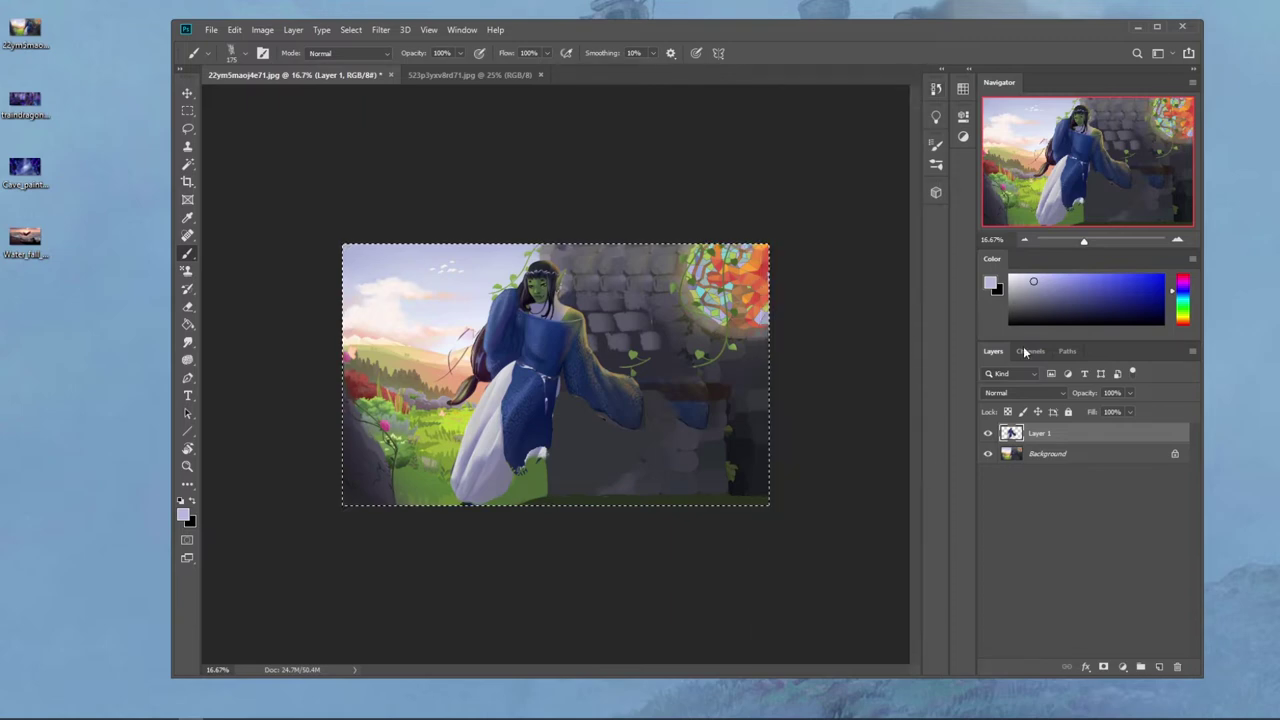
Step: Move the cutout figure on Layer 1 toward the stained-glass window so it sits in front of the repainted wall
left_click(1052, 454)
left_click(1049, 434)
key("v")
left_click_drag(548, 352, 642, 364)
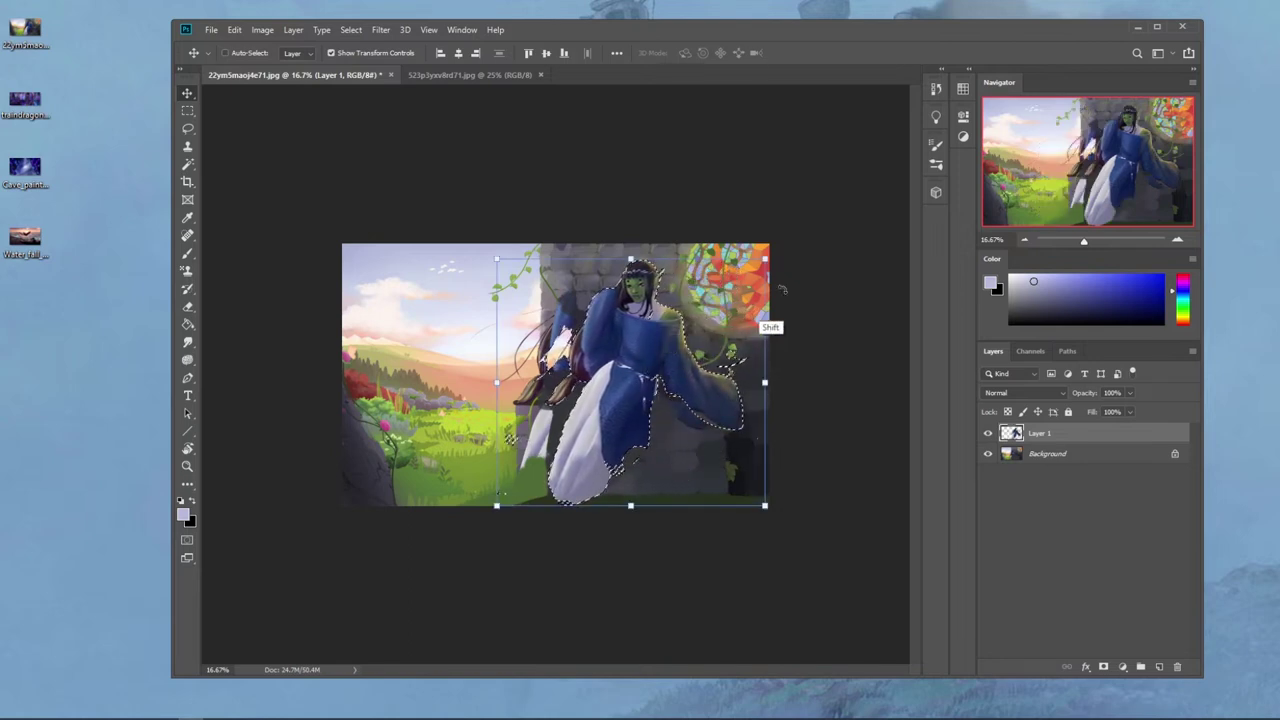
Step: Lasso the Background's window and upper wall, copy them to a new layer, and shift the copy toward the landscape behind the figure
left_click(1052, 457)
key("l")
mouse_move(598, 243)
left_mouse_down()
mouse_move(624, 314)
mouse_move(819, 223)
left_mouse_up()
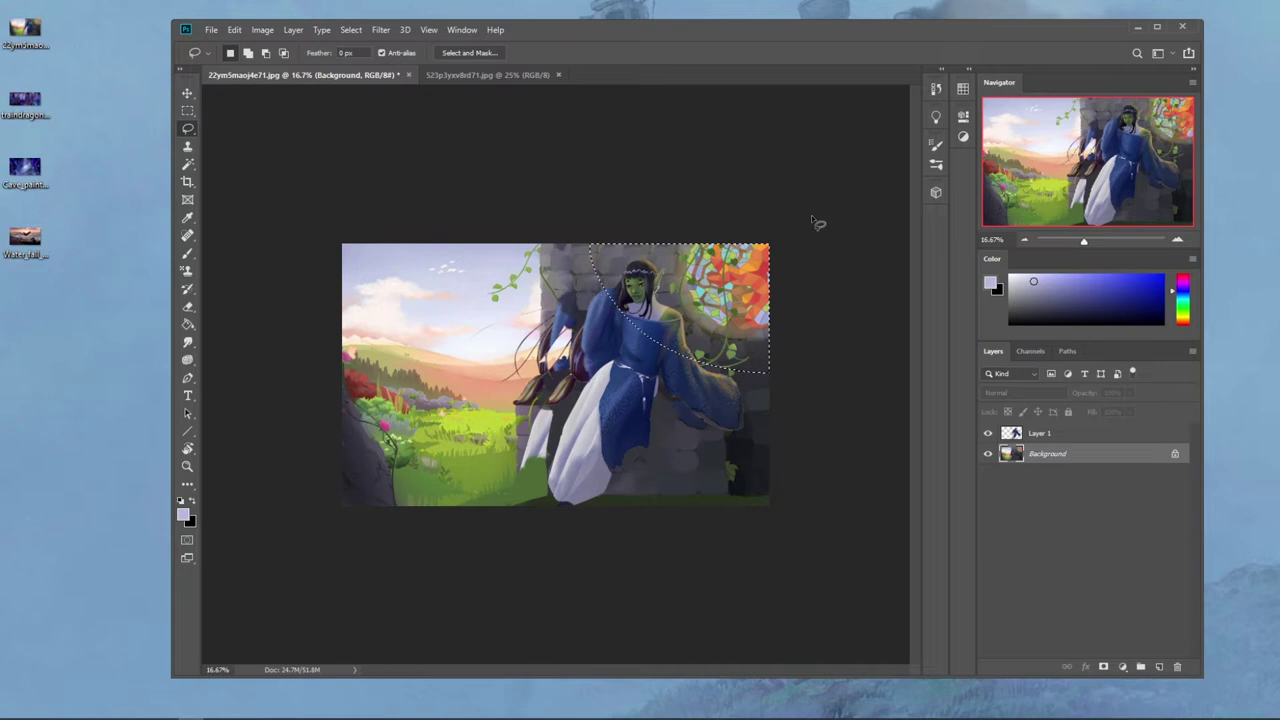
key("ctrl+j")
key("v")
left_click_drag(740, 296, 657, 296)
Step: Erase the copied wall on Layer 2 that overhangs the sky and the original vine-covered wall
key("e")
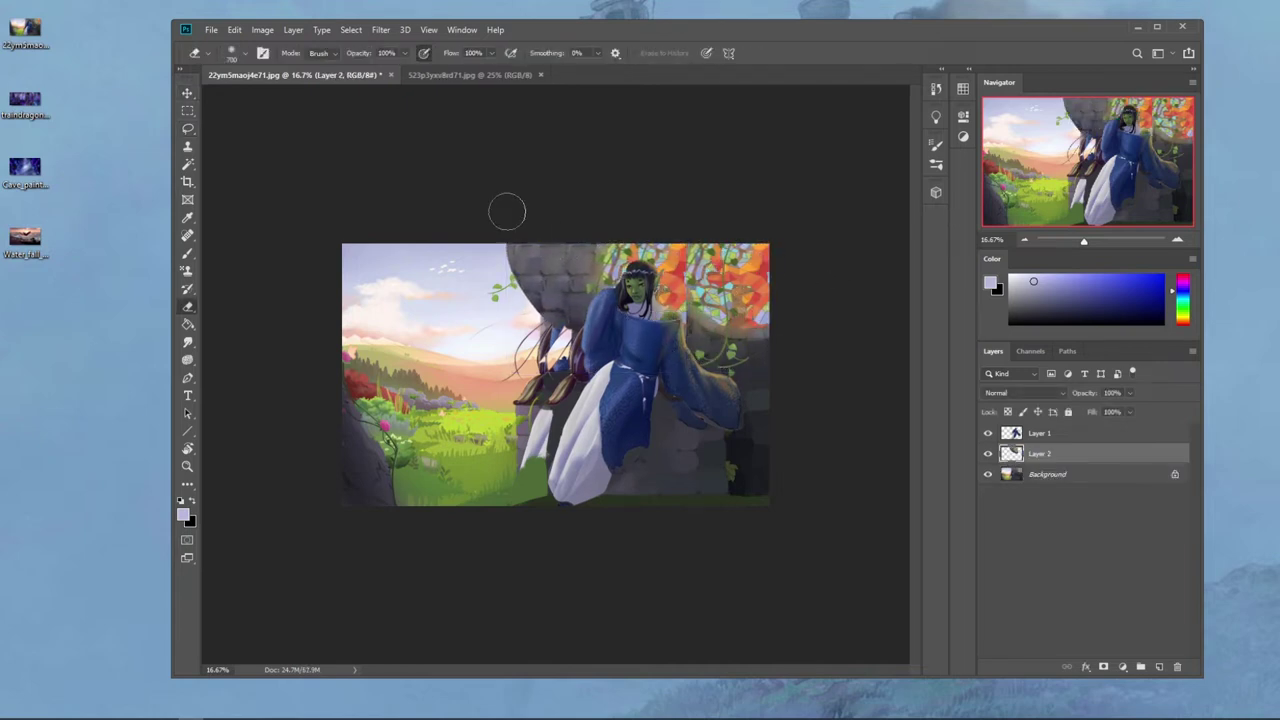
mouse_move(506, 209)
left_mouse_down()
mouse_move(540, 280)
mouse_move(551, 229)
mouse_move(551, 245)
left_mouse_up()
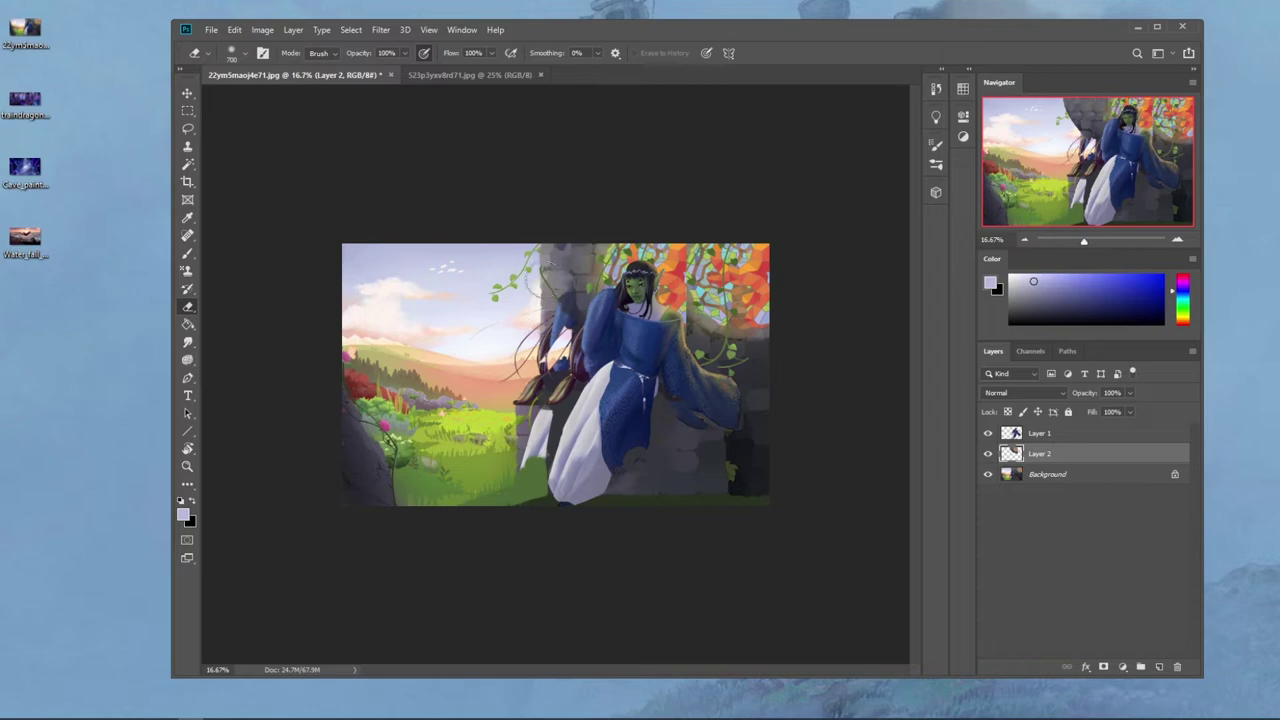
key("v")
key("ctrl+t")
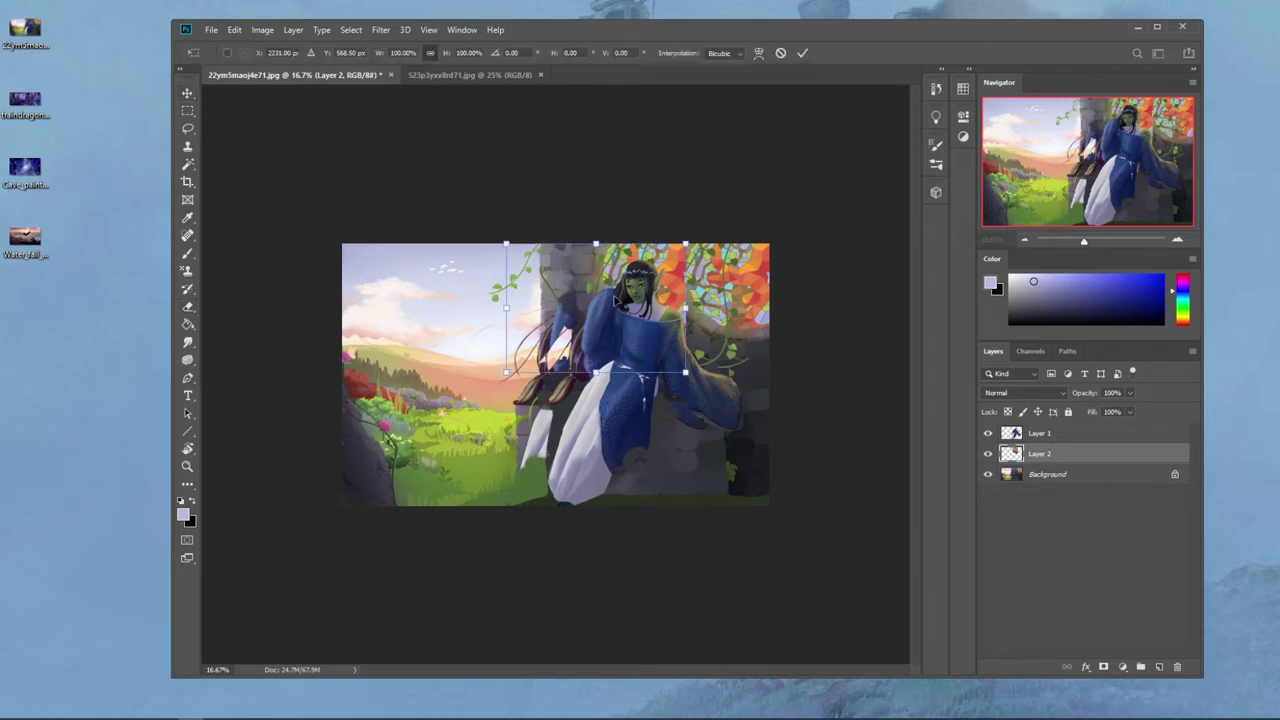
right_click(612, 252)
left_click(665, 467)
left_click_drag(557, 275, 732, 270)
key("ctrl+z")
left_click(780, 54)
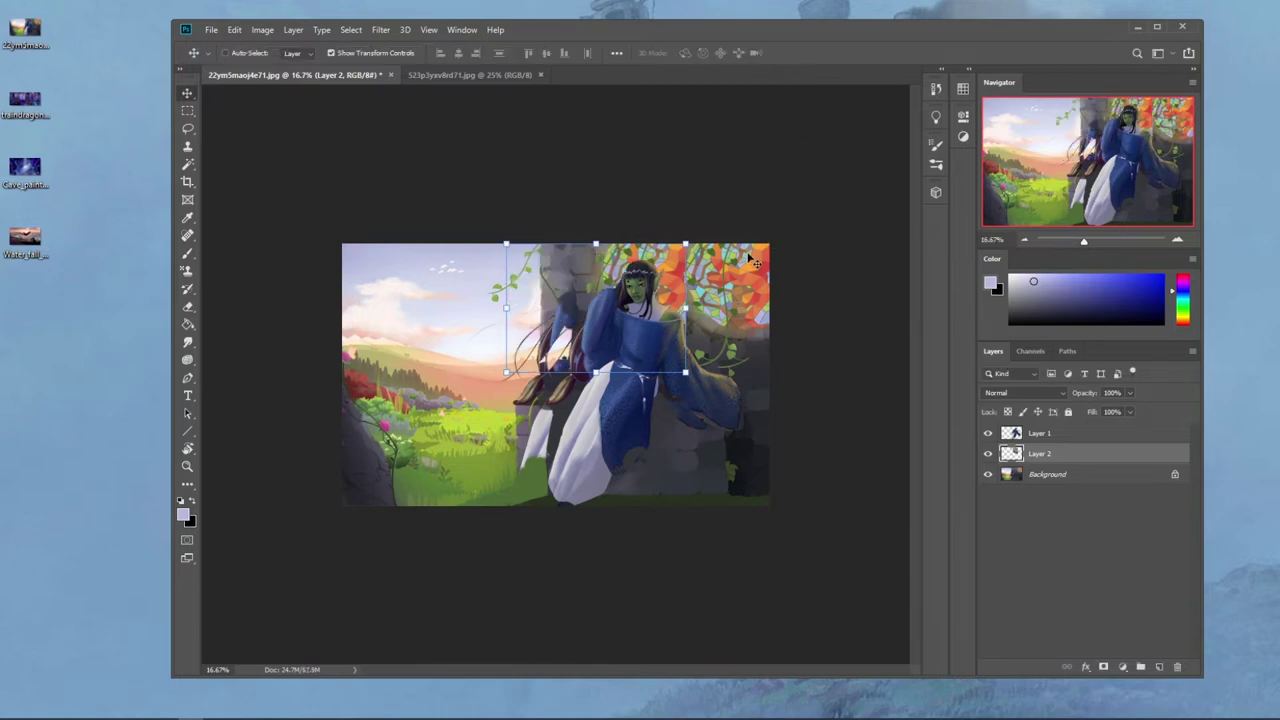
Step: Duplicate Layer 2, flip the copy horizontally, and move it toward the canvas edge to form the window's other half
key("ctrl+j")
key("b")
key("ctrl+t")
right_click(602, 268)
left_click(665, 452)
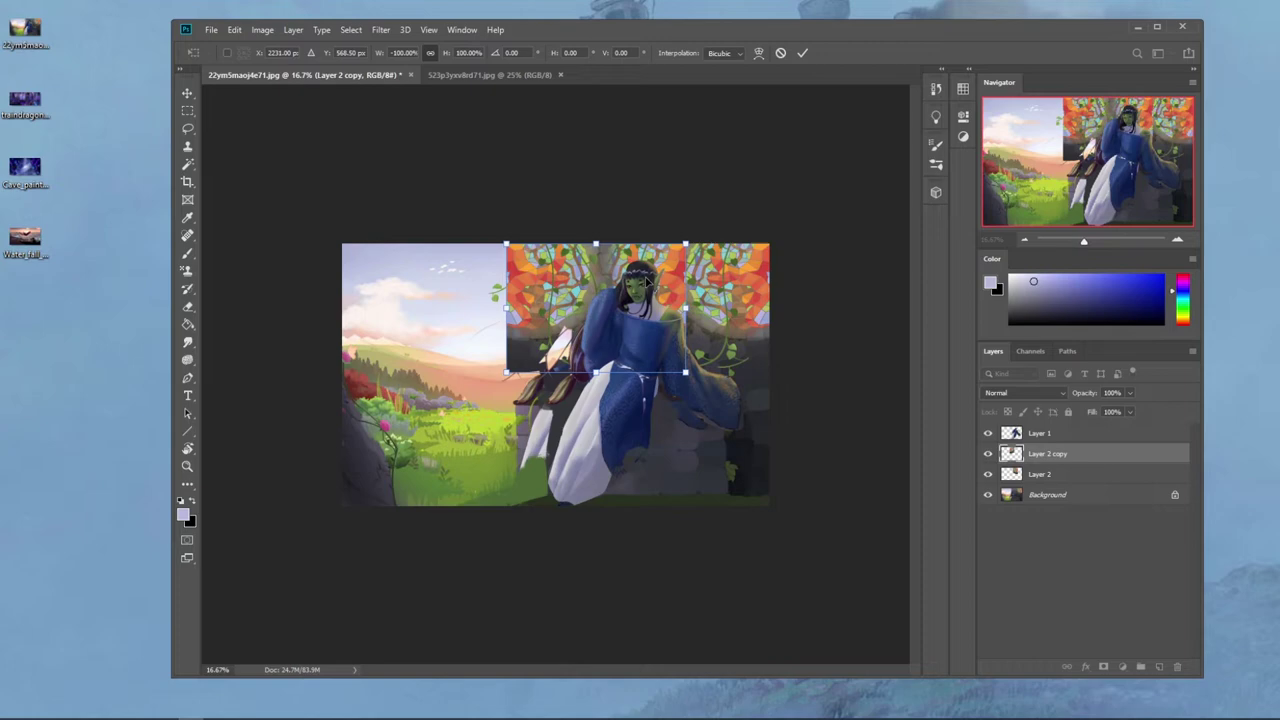
left_click_drag(612, 290, 717, 287)
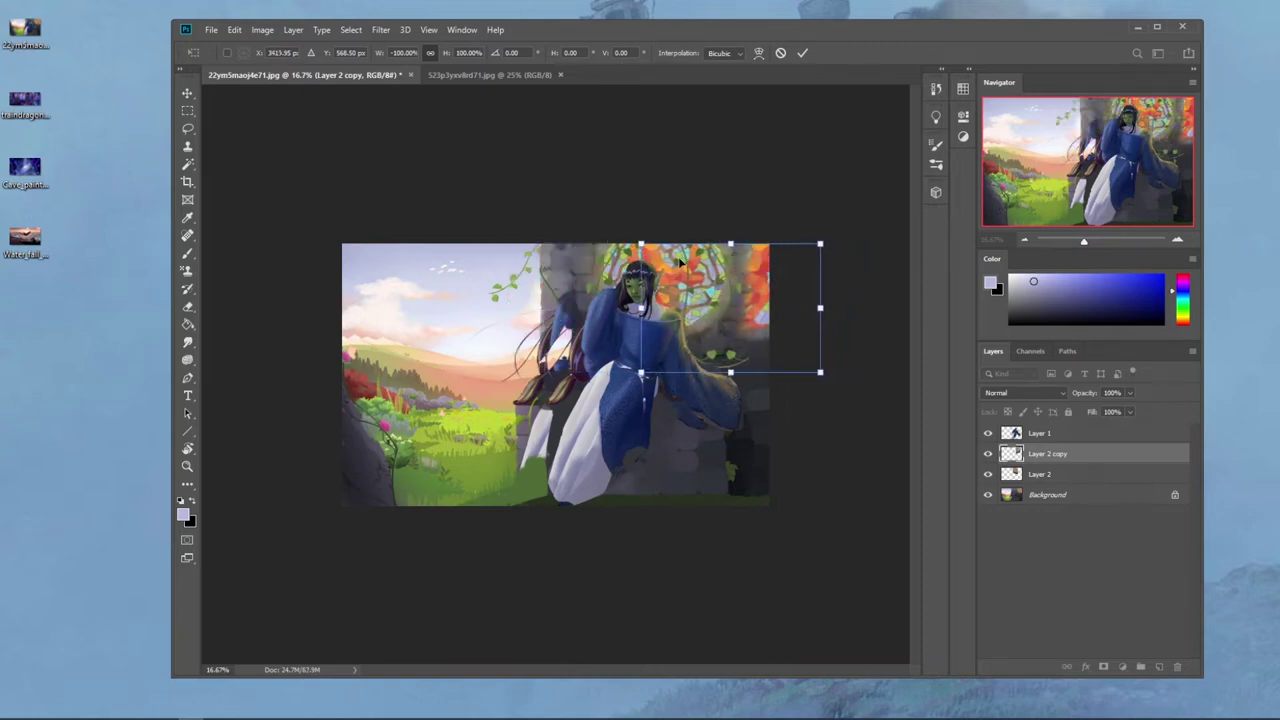
key("Return")
Step: Trim the flipped copy along its inner edge at the middle of the window and compare the image with it hidden
key("e")
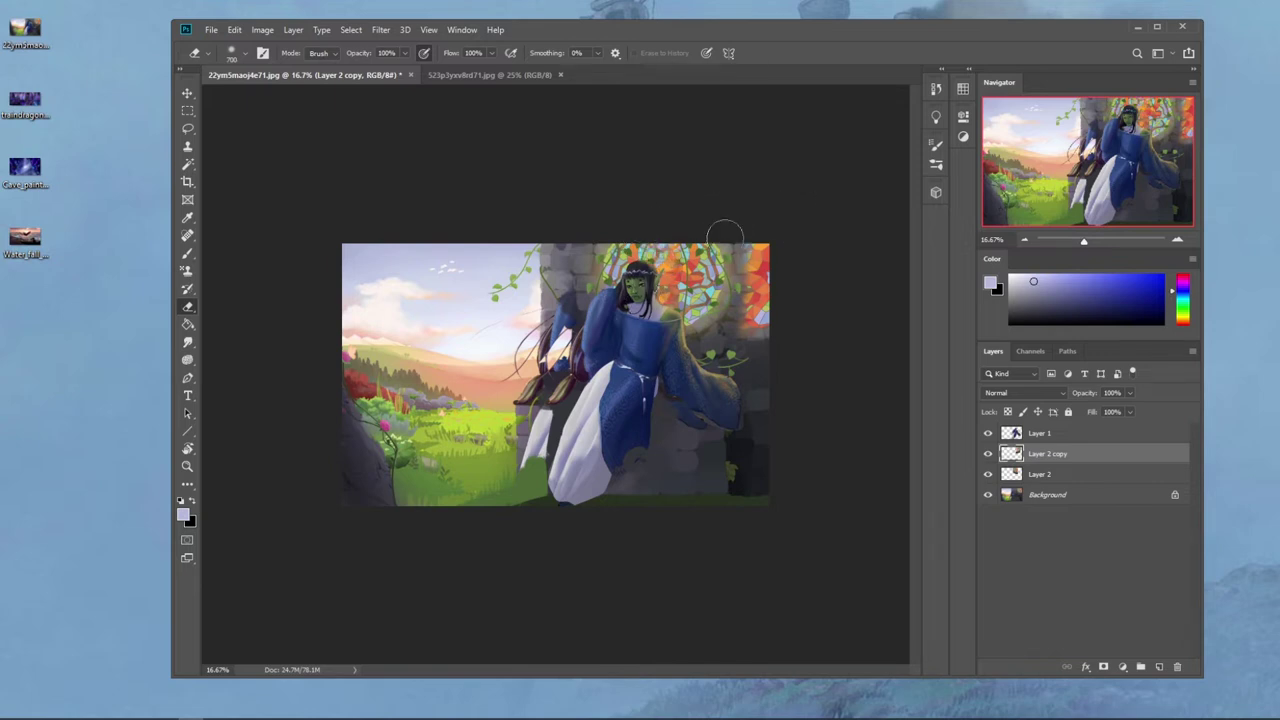
key("l")
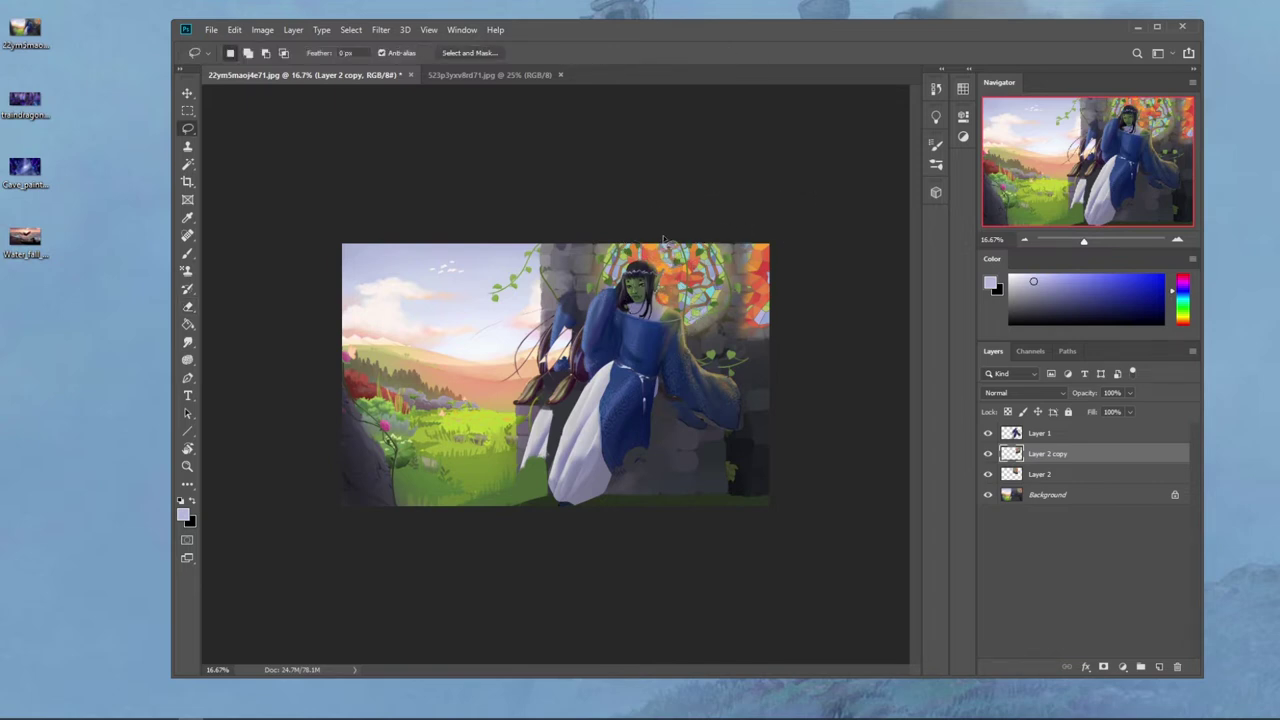
mouse_move(660, 319)
left_mouse_down()
mouse_move(641, 228)
mouse_move(664, 207)
left_mouse_up()
key("ctrl+d")
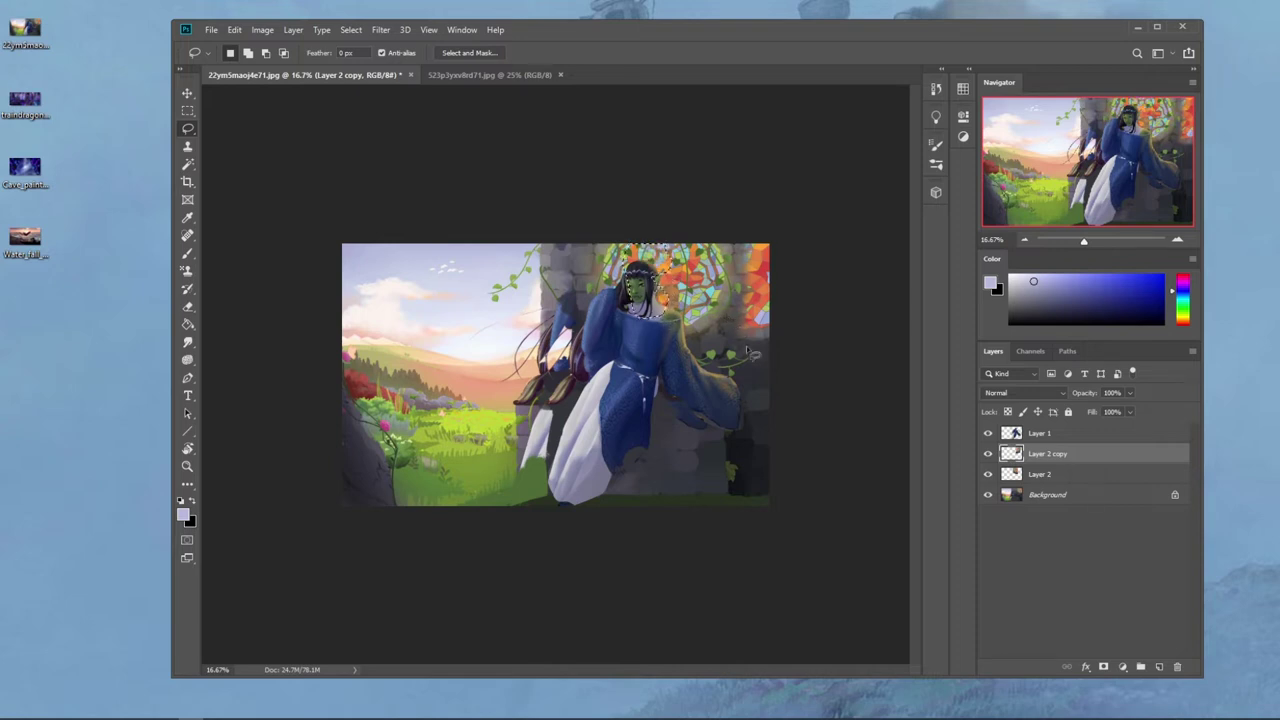
left_click(990, 456)
left_click(990, 456)
Step: Paint over the stray stained glass beyond the window with sampled dark grey on Layer 2 copy, adding lighter grey stones
key("b")
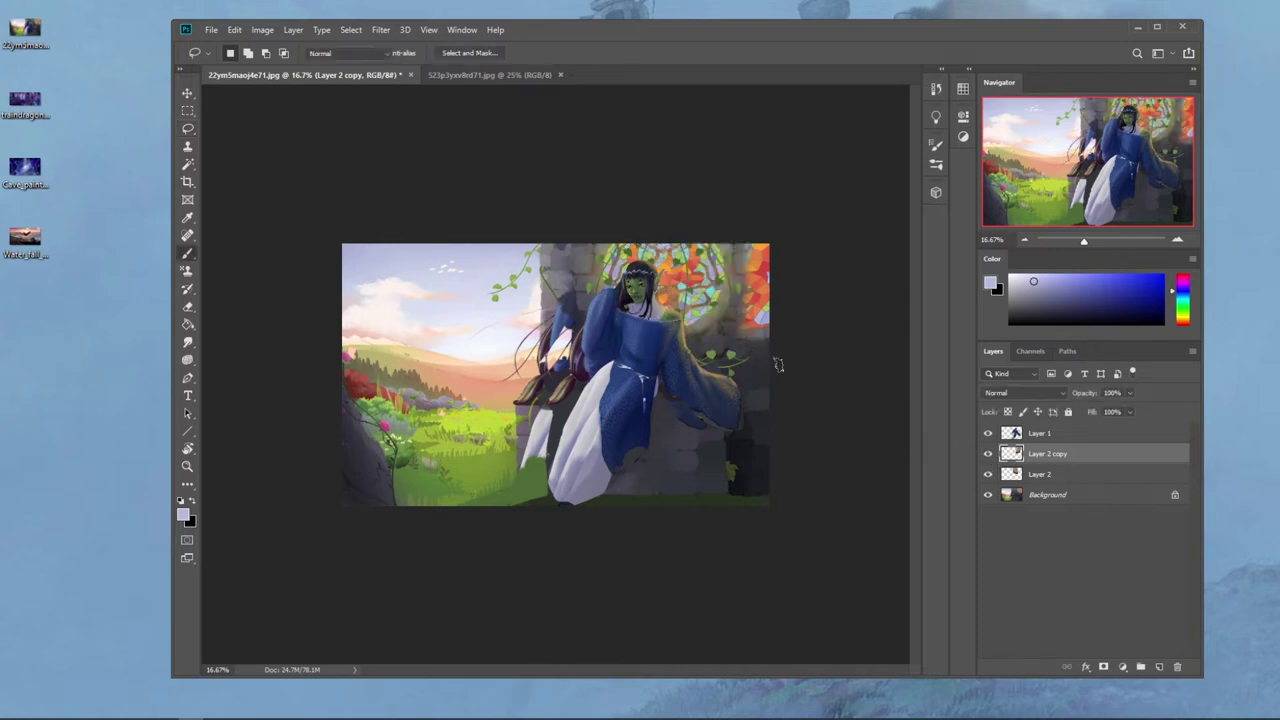
left_click(757, 345, "alt")
mouse_move(742, 345)
left_mouse_down()
mouse_move(752, 252)
mouse_move(748, 268)
left_mouse_up()
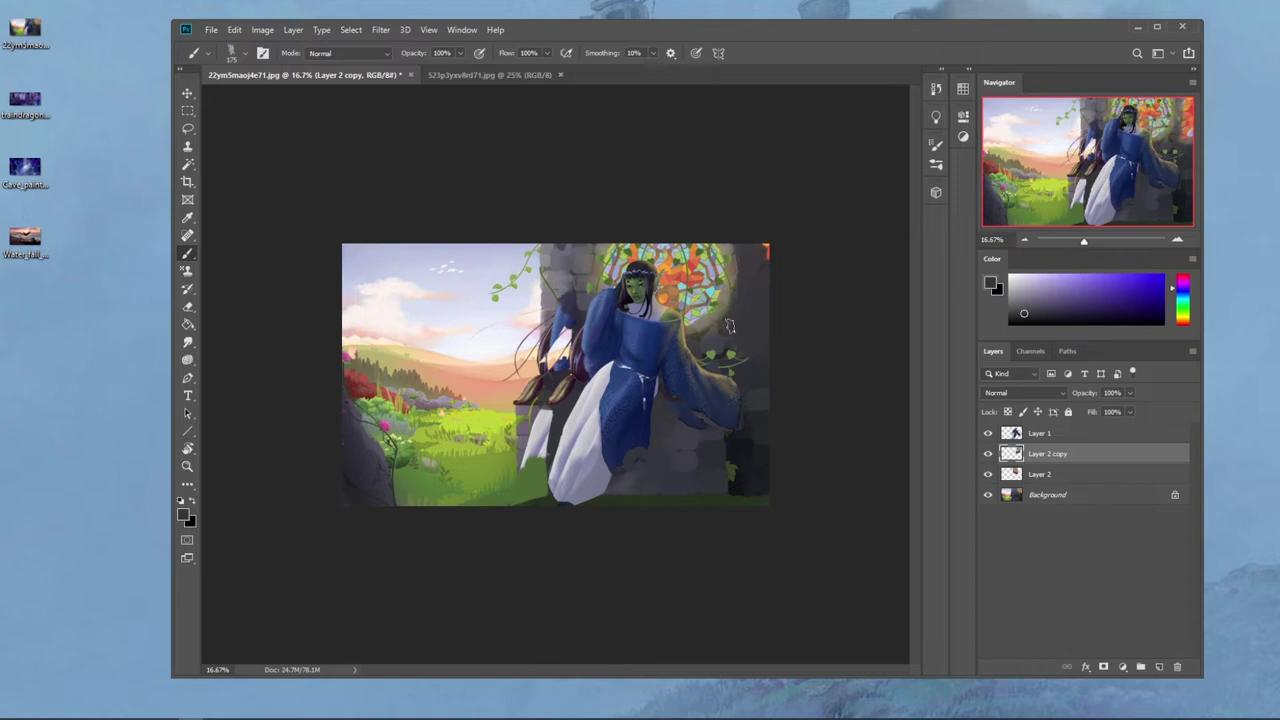
left_click_drag(767, 250, 769, 272)
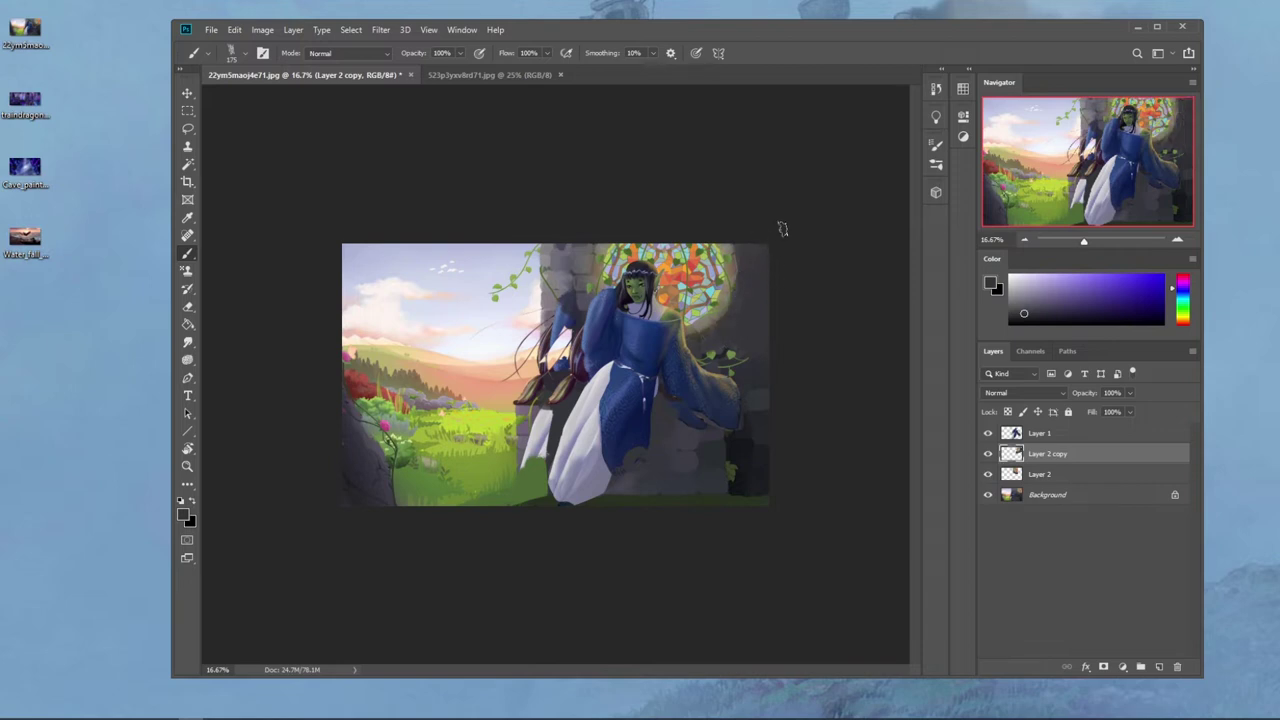
left_click(581, 298, "alt")
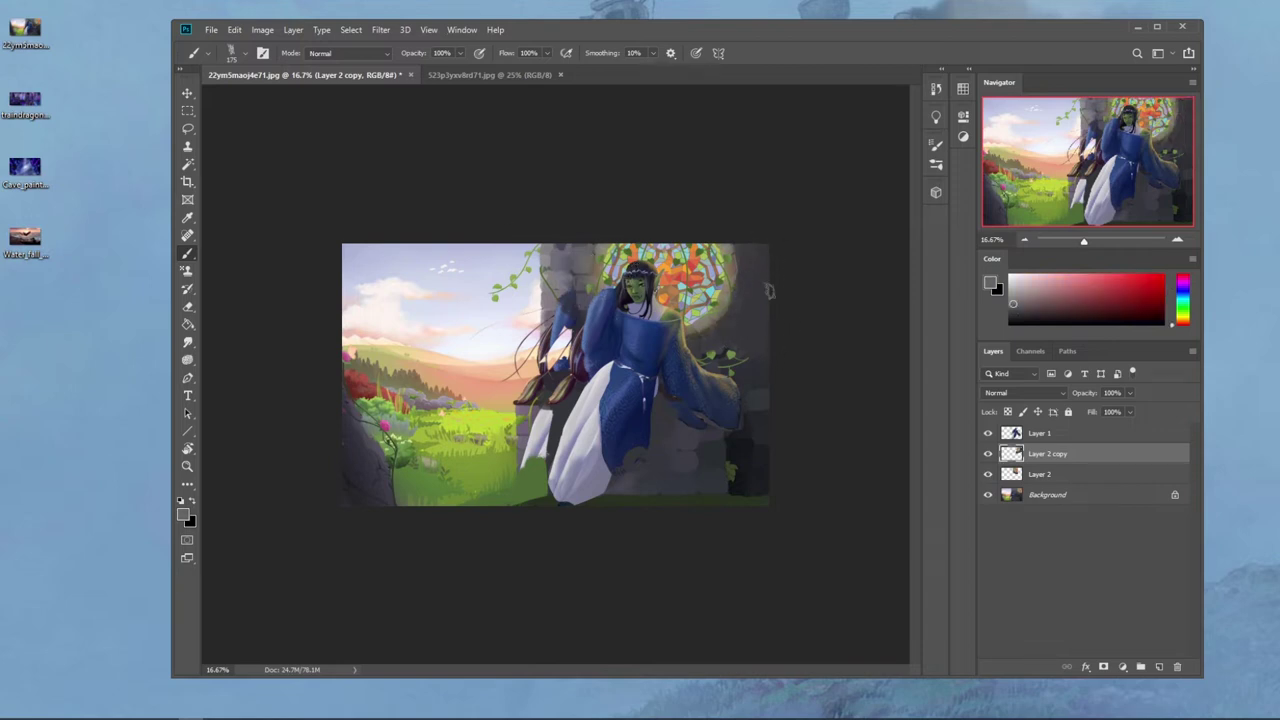
mouse_move(735, 316)
left_mouse_down()
mouse_move(747, 256)
mouse_move(774, 266)
mouse_move(752, 247)
mouse_move(775, 248)
mouse_move(759, 296)
mouse_move(774, 318)
mouse_move(737, 332)
left_mouse_up()
Step: Compare the image with Layer 2 copy hidden and merge Layer 2 down into the Background
left_click(989, 455)
left_click(989, 455)
left_click(1045, 473)
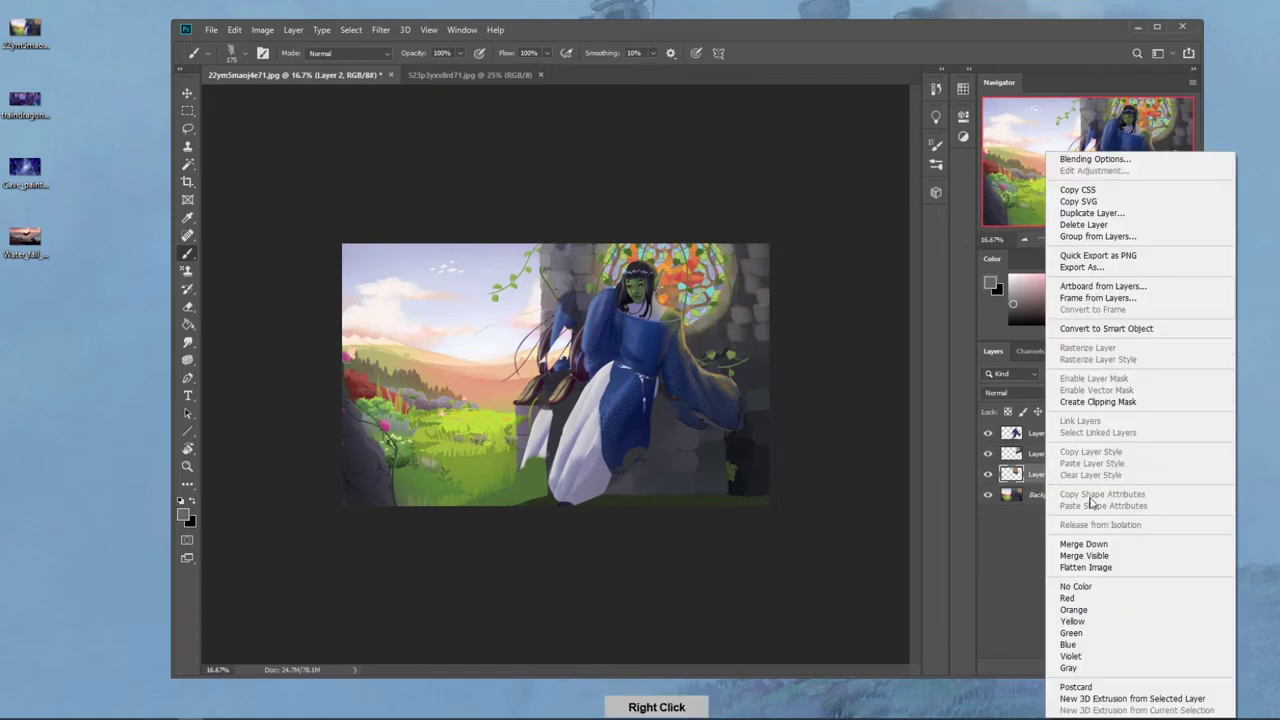
left_click(1095, 544)
Step: Paint sampled wall greys over the original figure's upper arm on the Background, and check the result with Layer 1 hidden
left_click(583, 312, "alt")
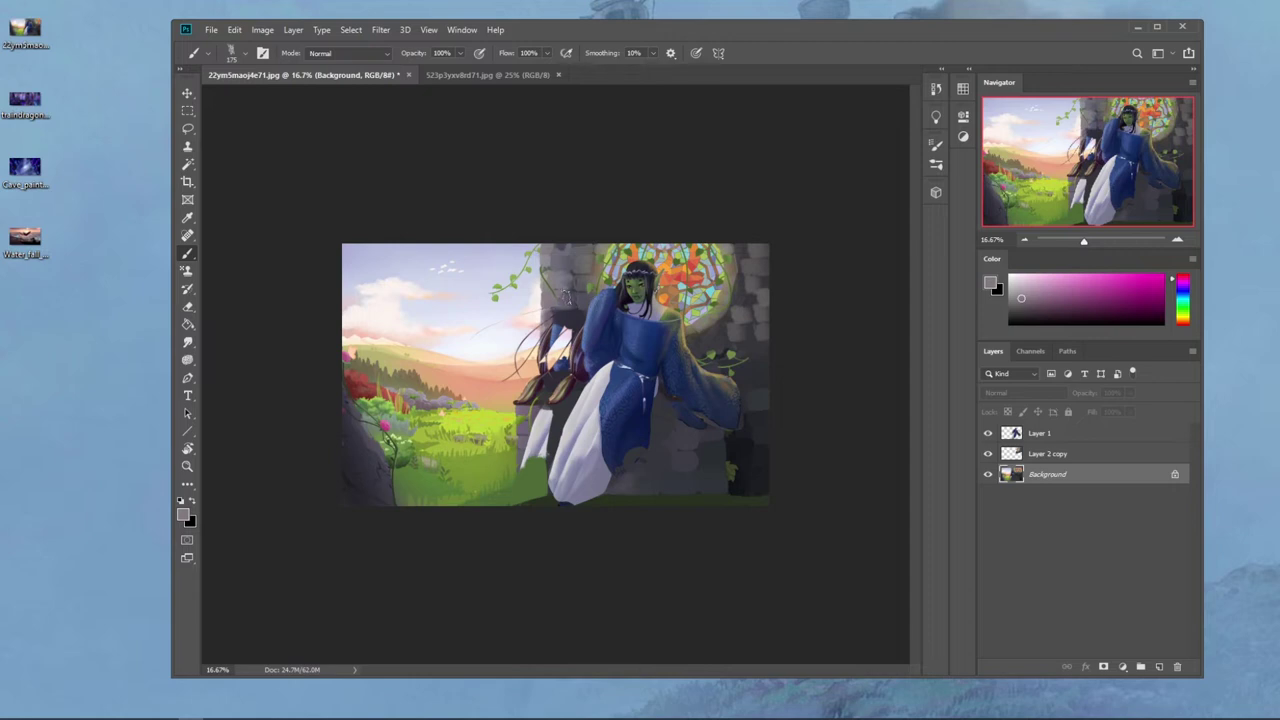
left_click(554, 320, "alt")
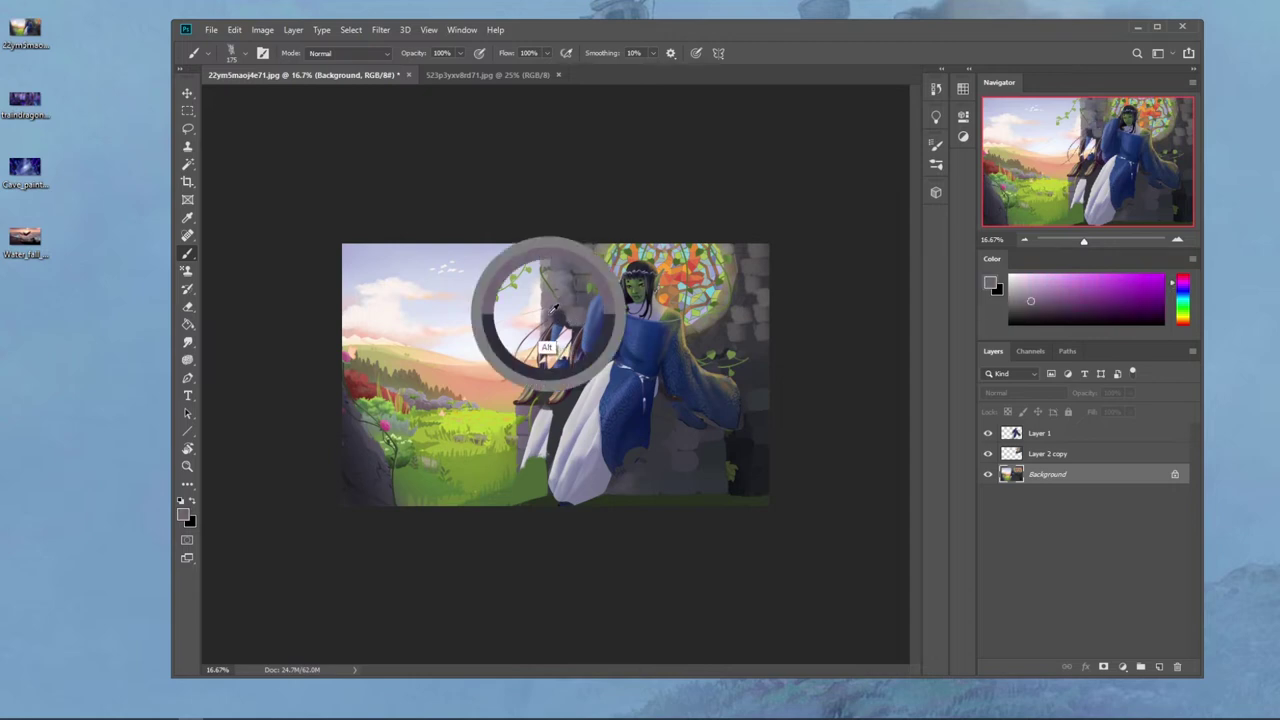
left_click(559, 317, "alt")
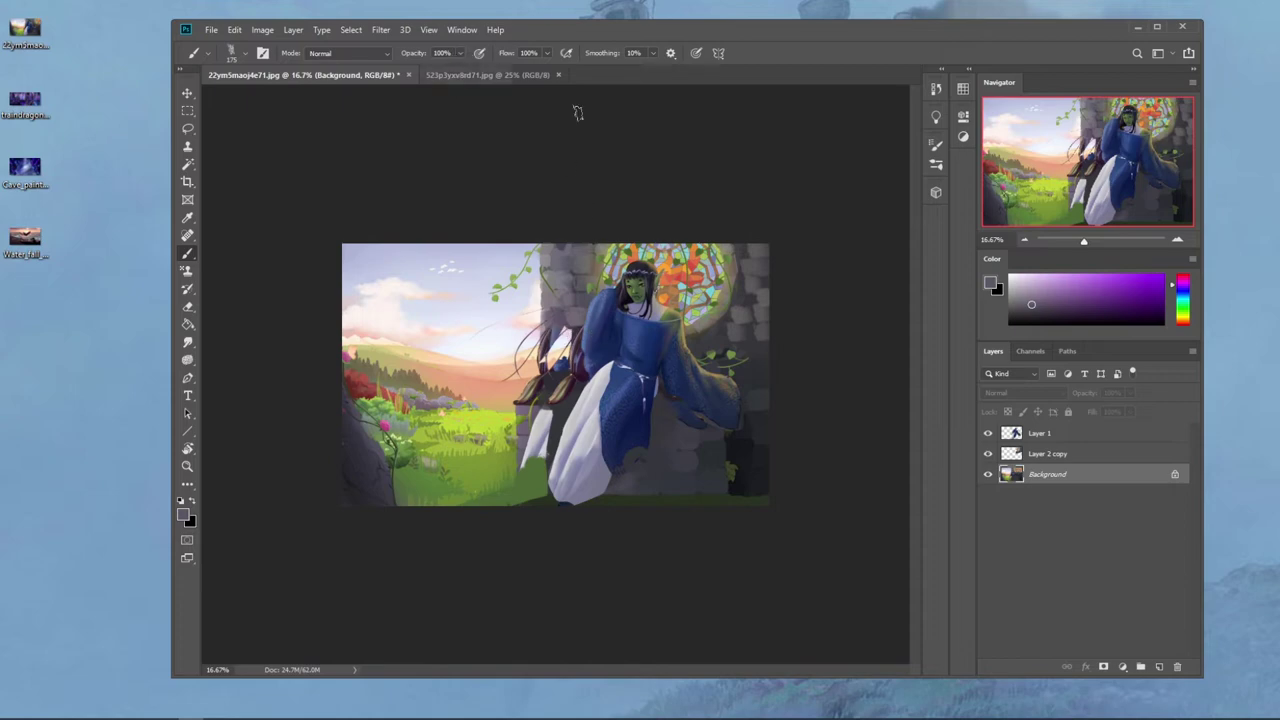
left_click(990, 434)
left_click(990, 434)
left_click(1040, 433)
key("l")
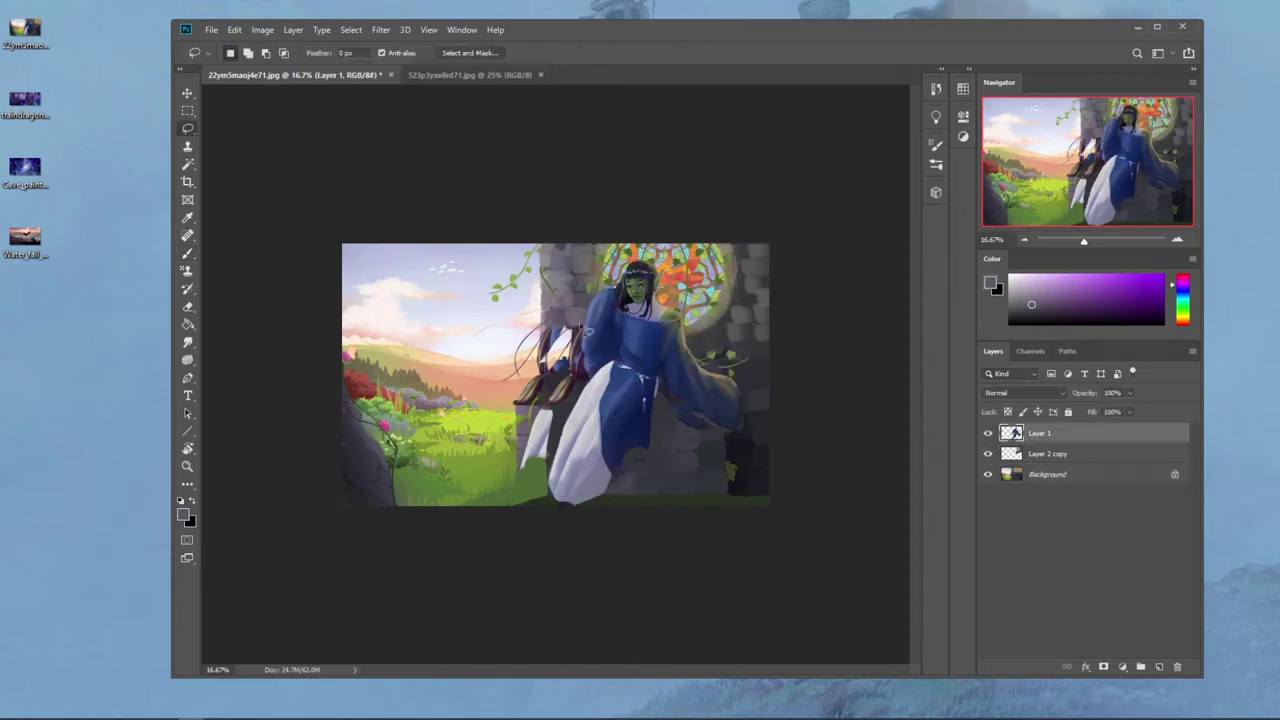
mouse_move(575, 372)
left_mouse_down()
mouse_move(540, 402)
mouse_move(514, 290)
mouse_move(578, 268)
left_mouse_up()
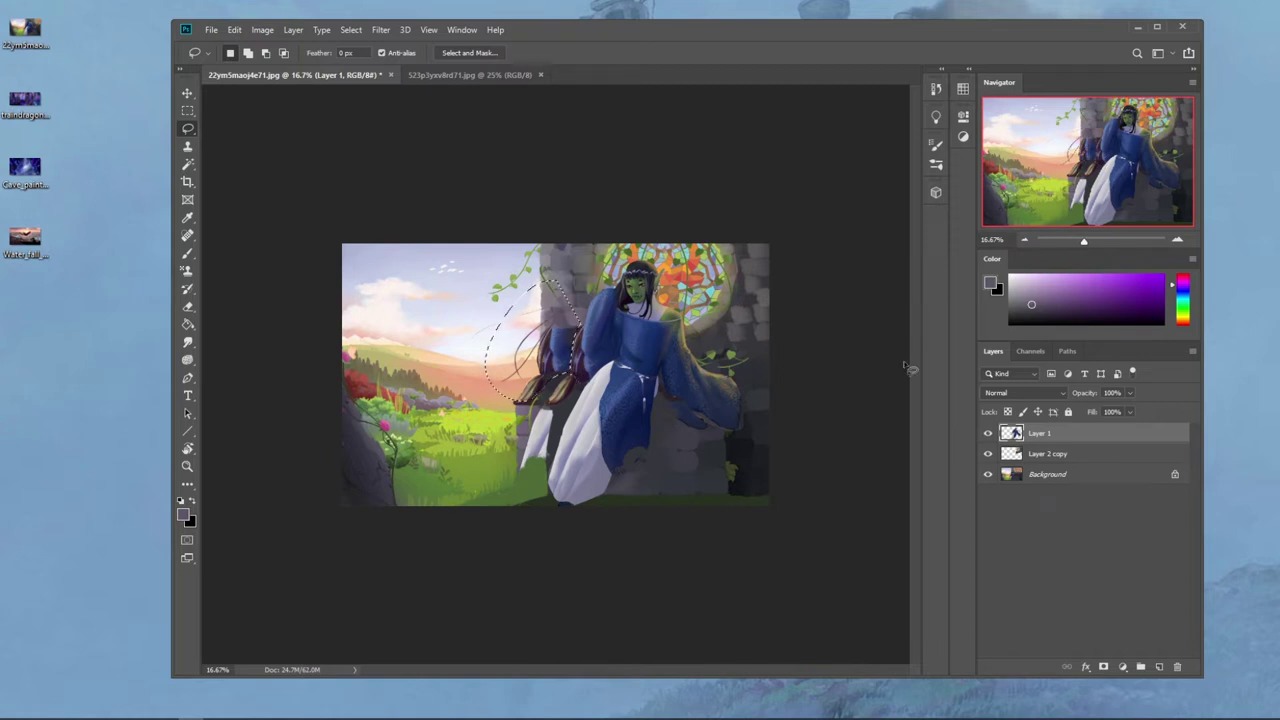
left_click(1042, 474)
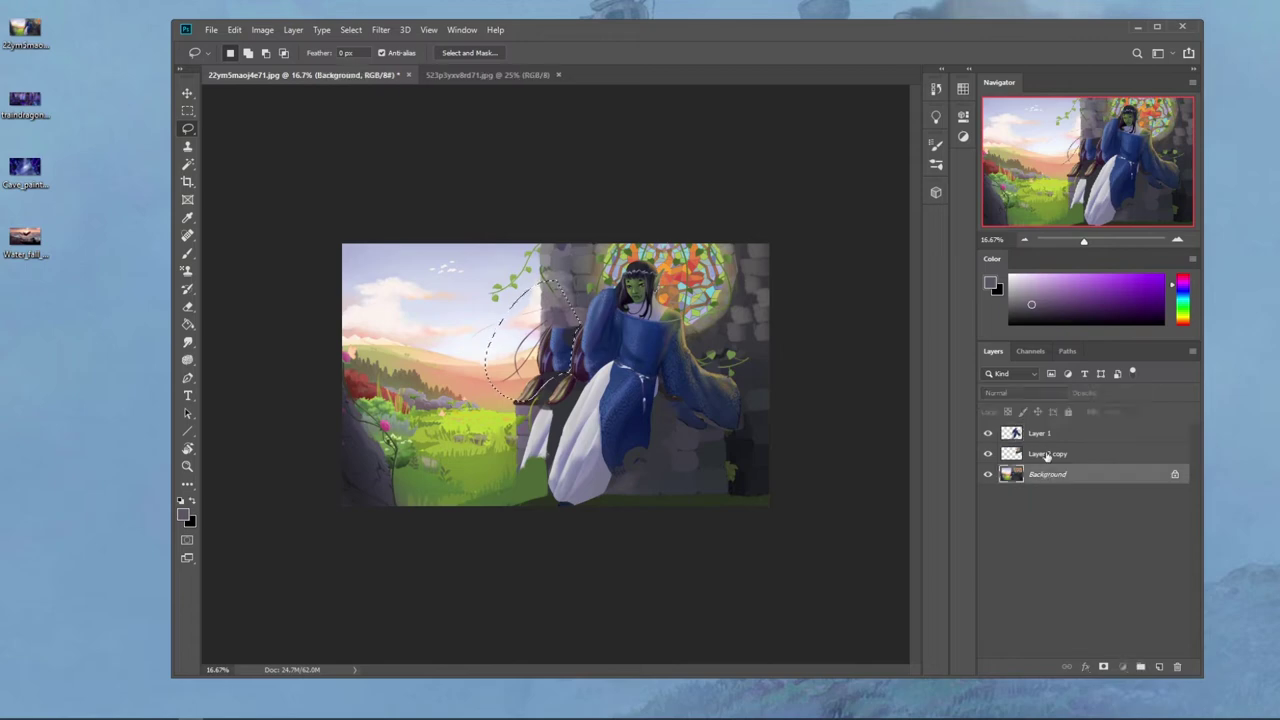
left_click(1047, 454)
right_click(612, 338)
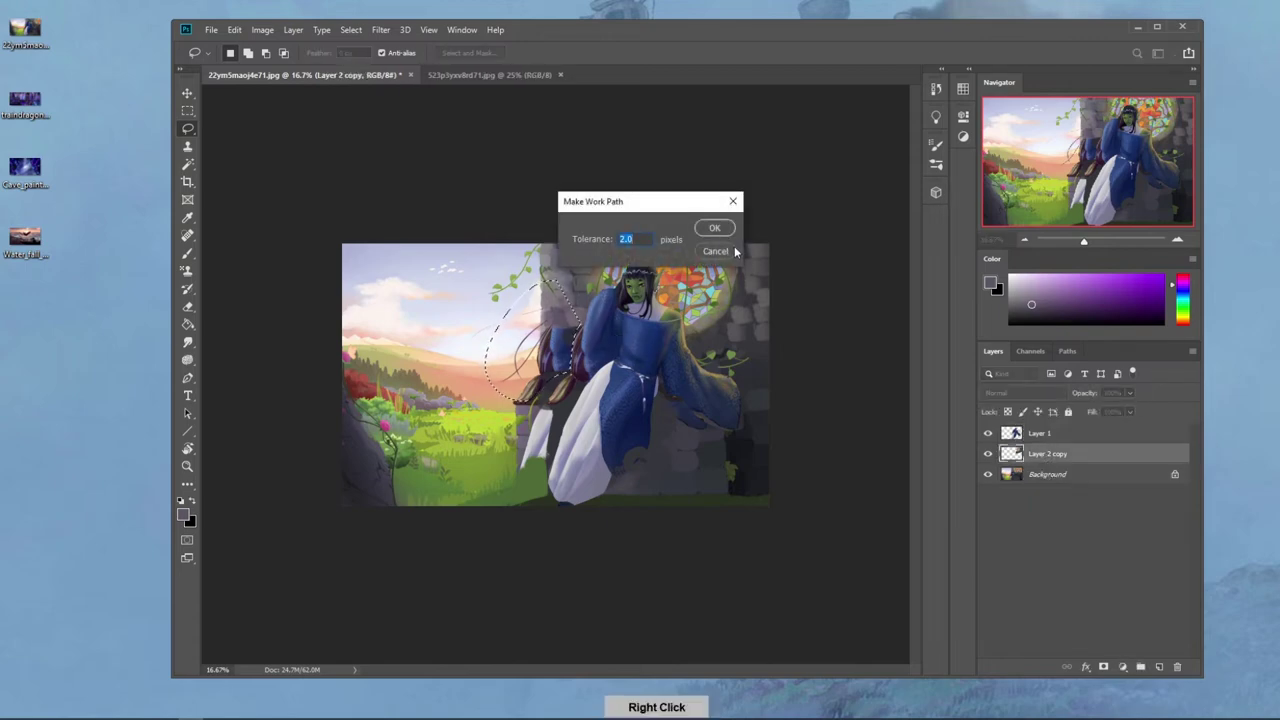
left_click(730, 248)
key("m")
right_click(708, 322)
left_click(738, 329)
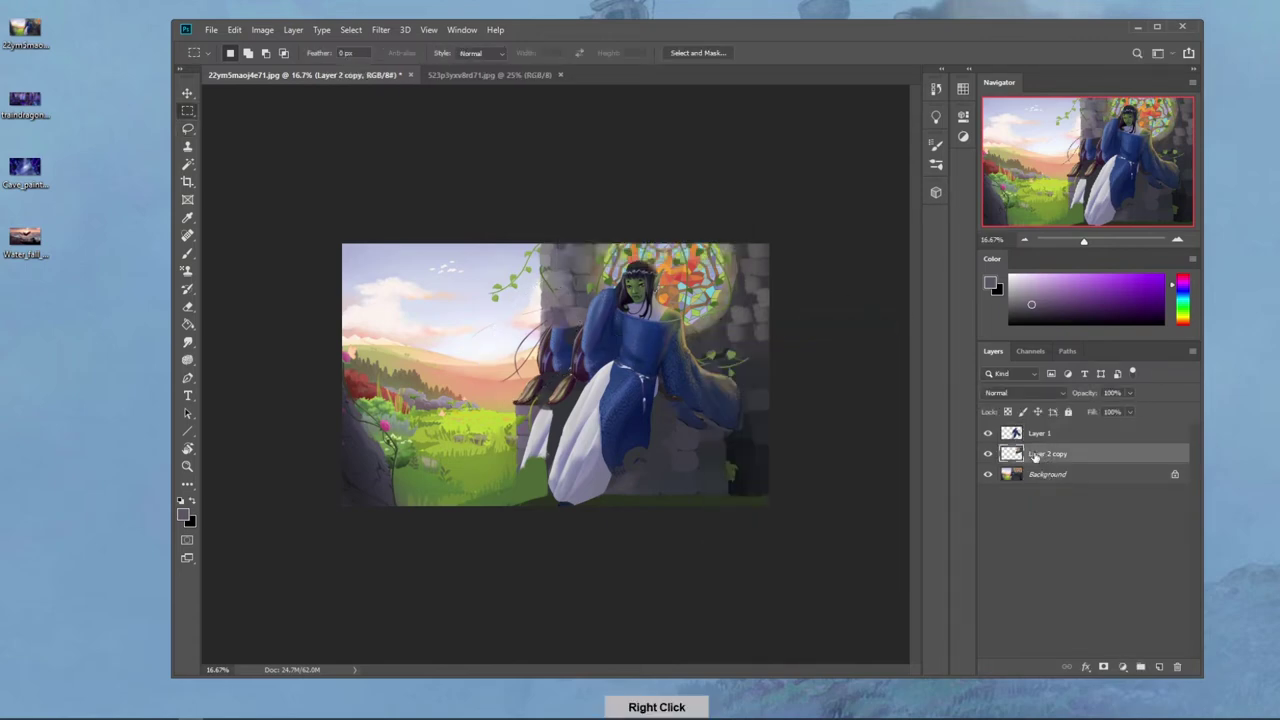
Step: Compare the image with Layer 2 copy hidden and merge that layer down into the Background
left_click(988, 454)
left_click(988, 454)
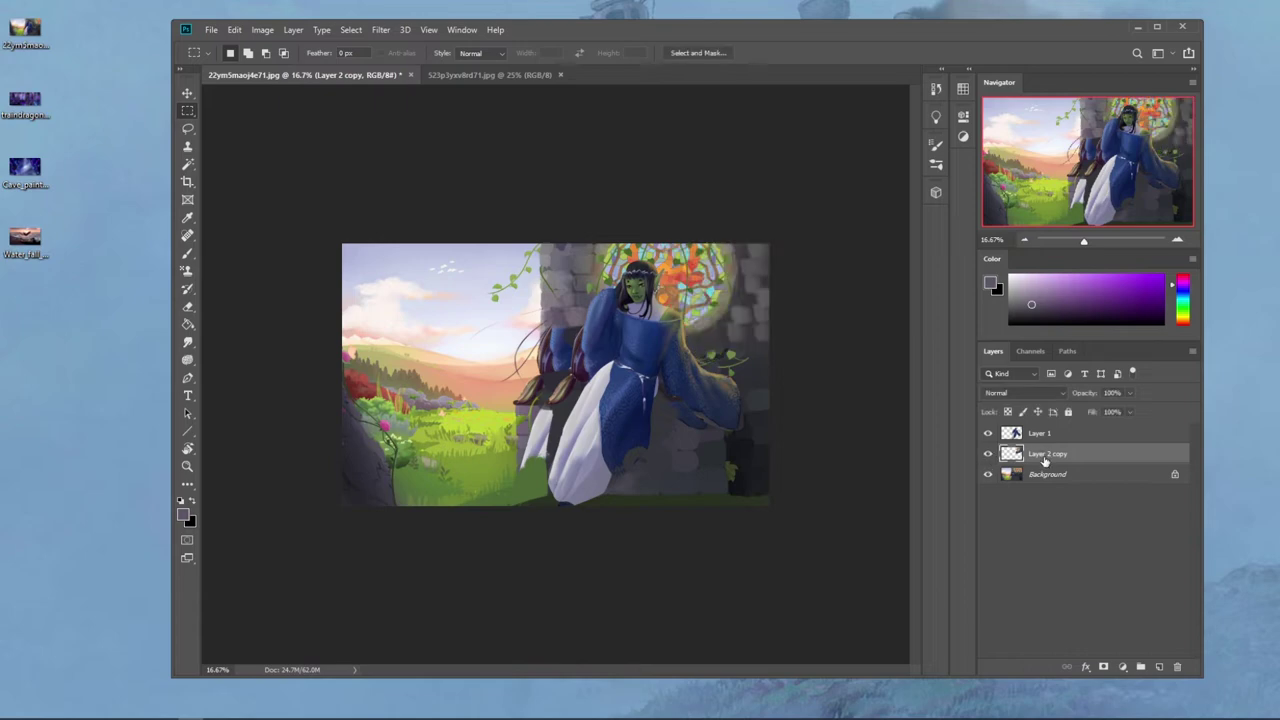
right_click(1046, 461)
left_click(1100, 545)
Step: Paint over the original figure's blue clothing with dark wall grey and its shoe with the hills' peach, reducing the brush to 125
key("b")
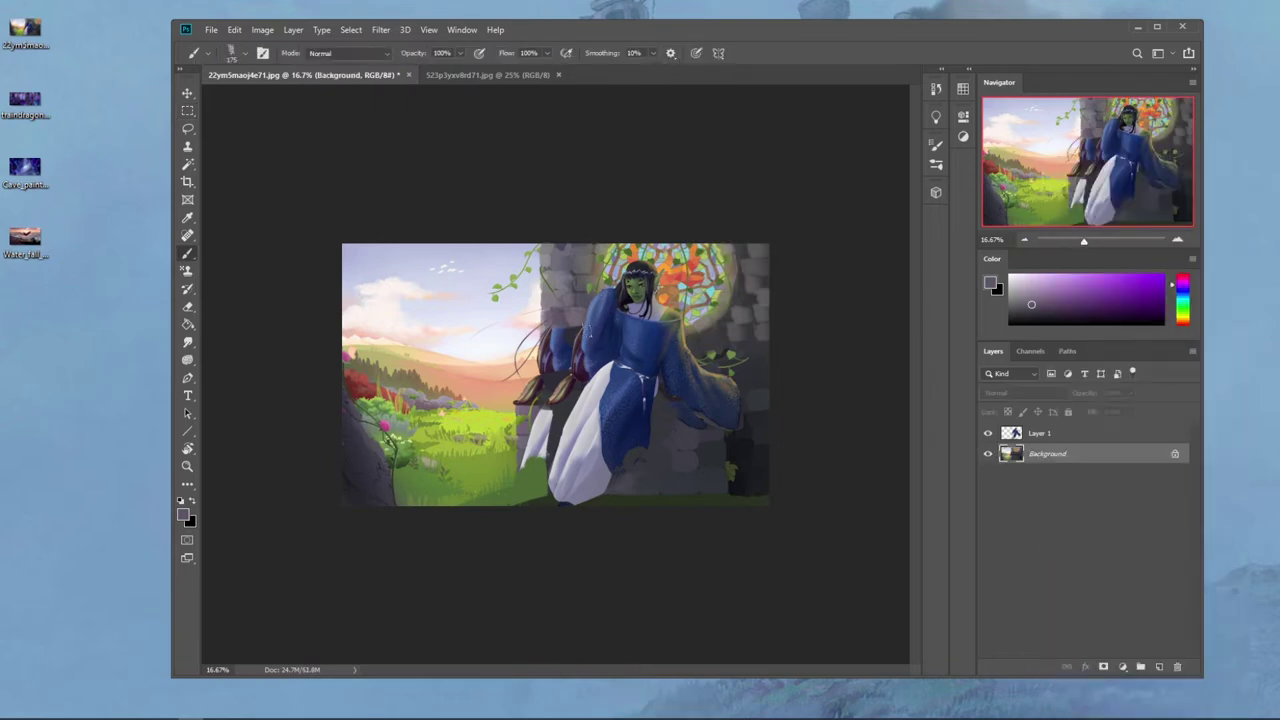
left_click(570, 362, "alt")
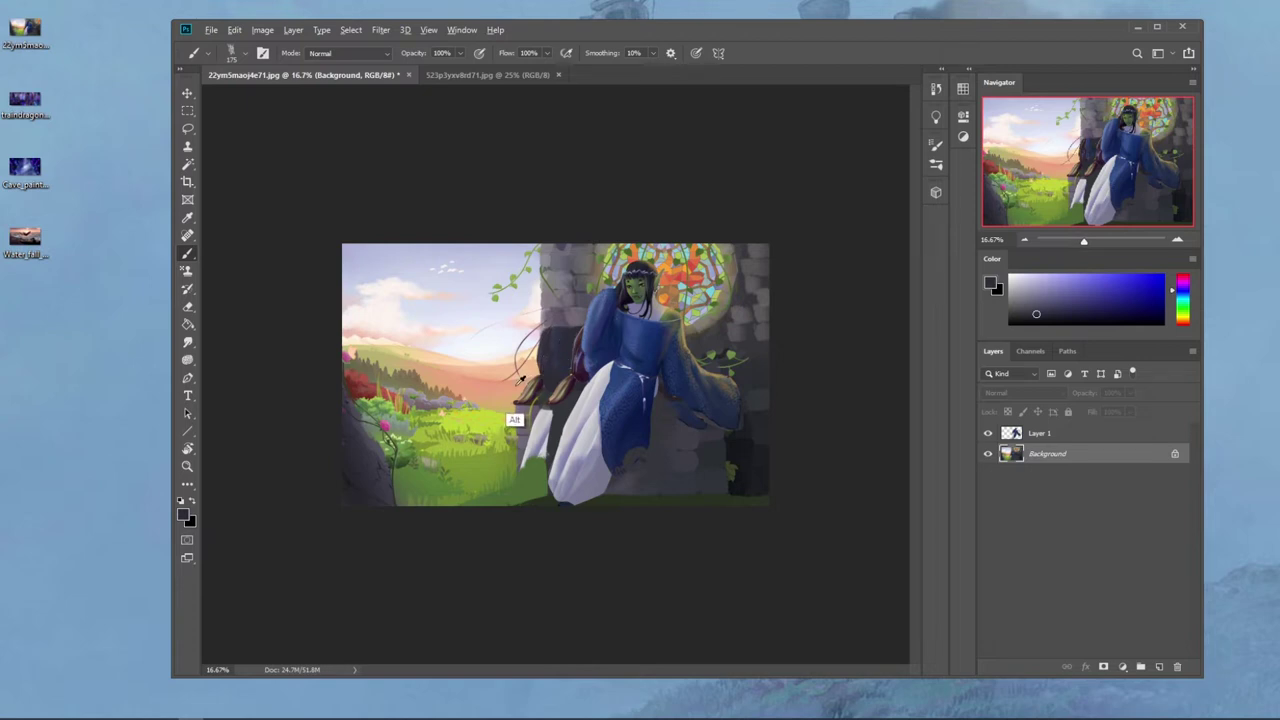
left_click(522, 378, "alt")
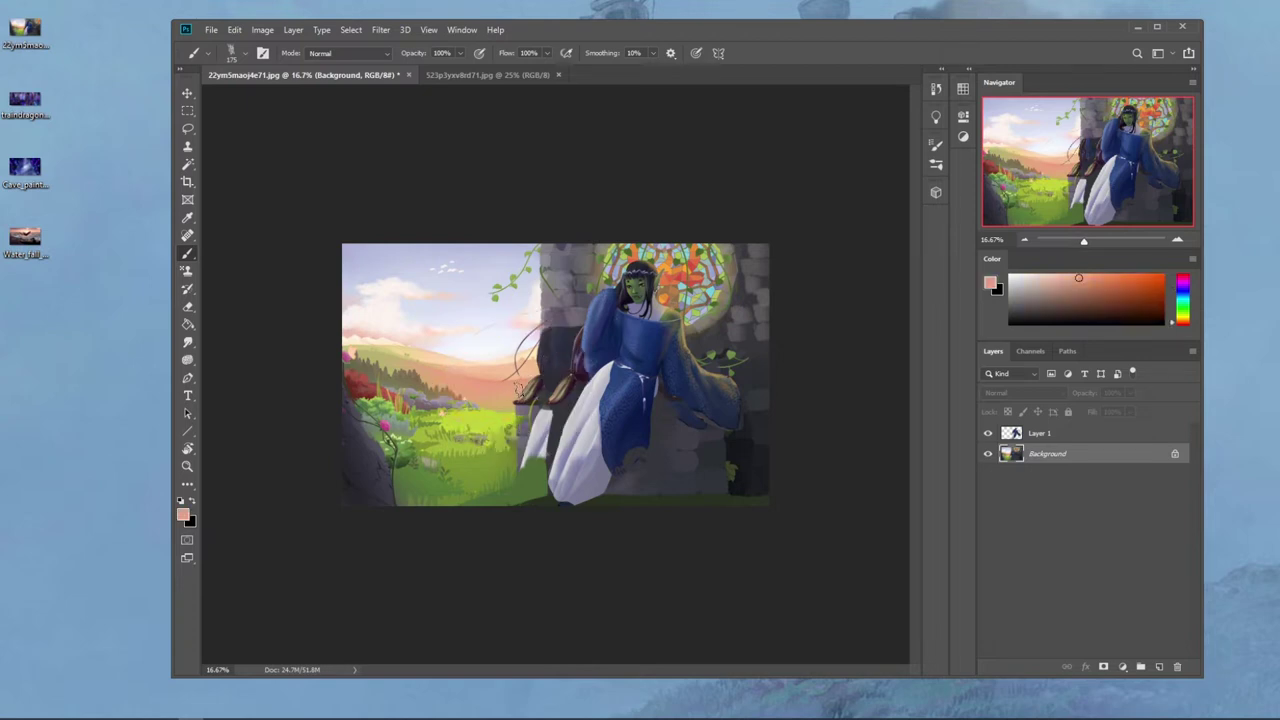
key("shift")
key("shift")
left_click_drag(530, 390, 523, 386)
left_click(530, 383, "alt")
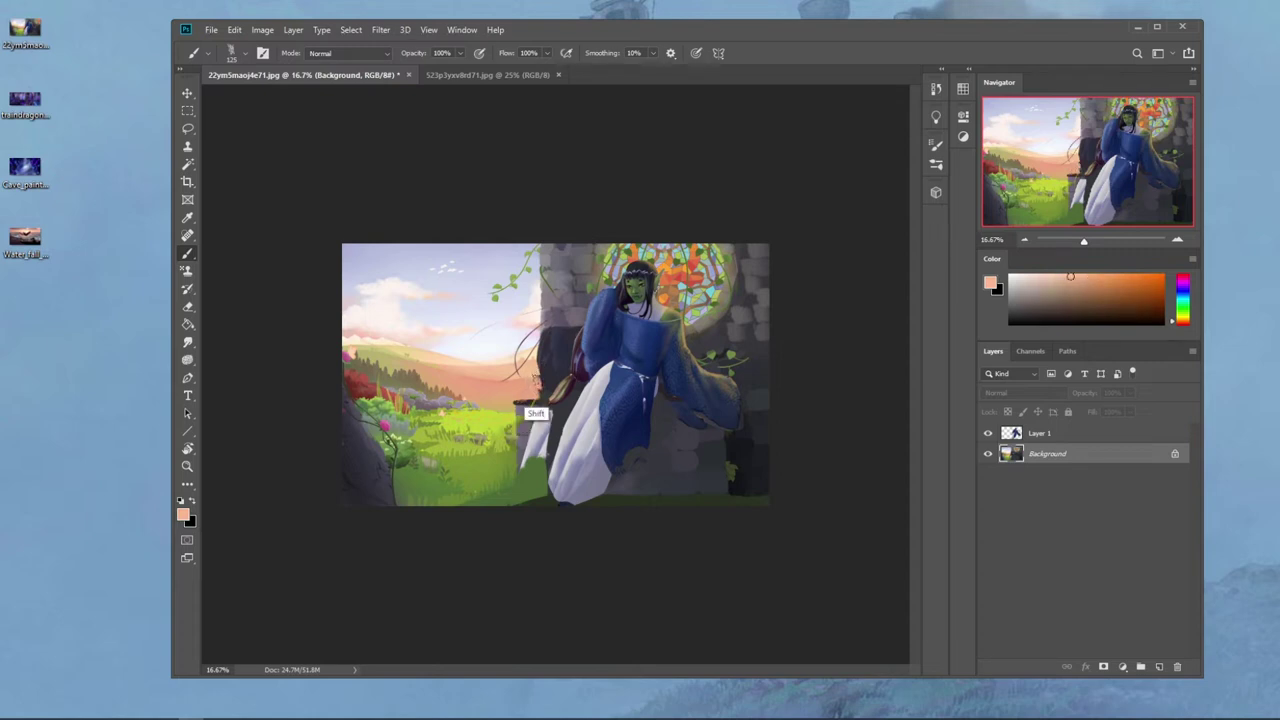
left_click(530, 391, "alt")
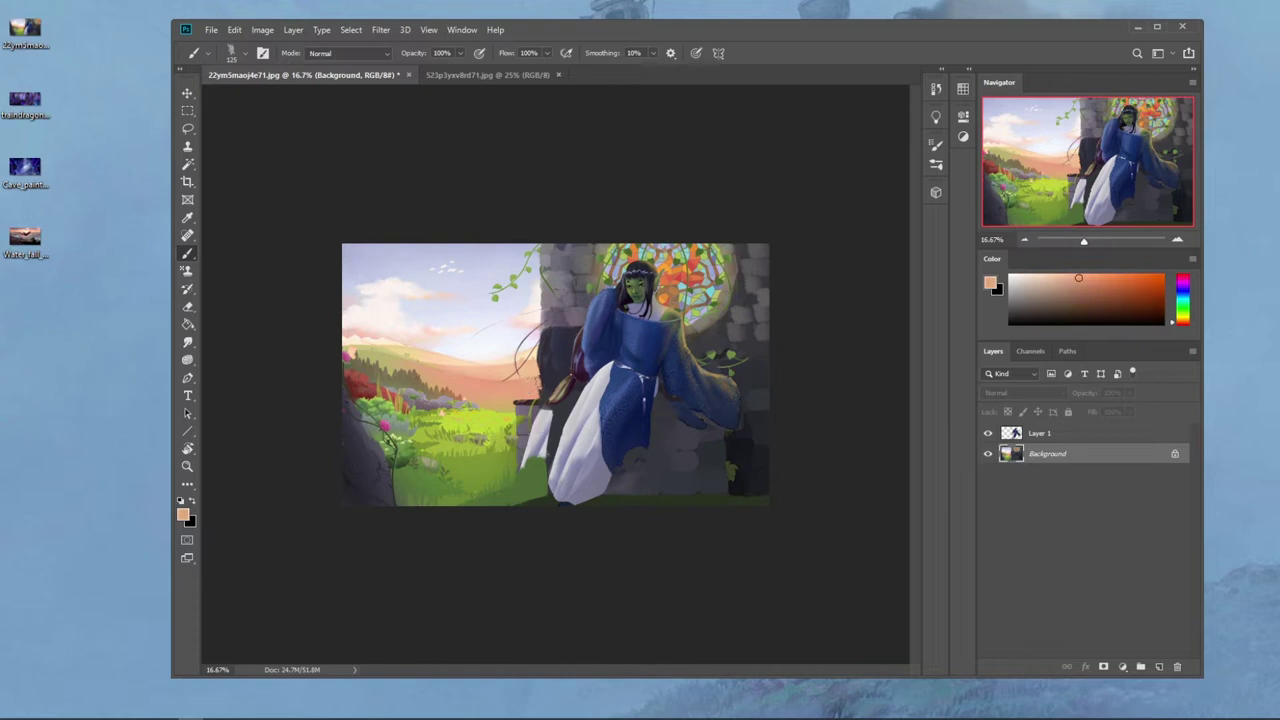
Step: Paint sampled cream and pale sky tones along the wall's broken edge and over the loose hair strands against the sky
left_click(540, 364, "alt")
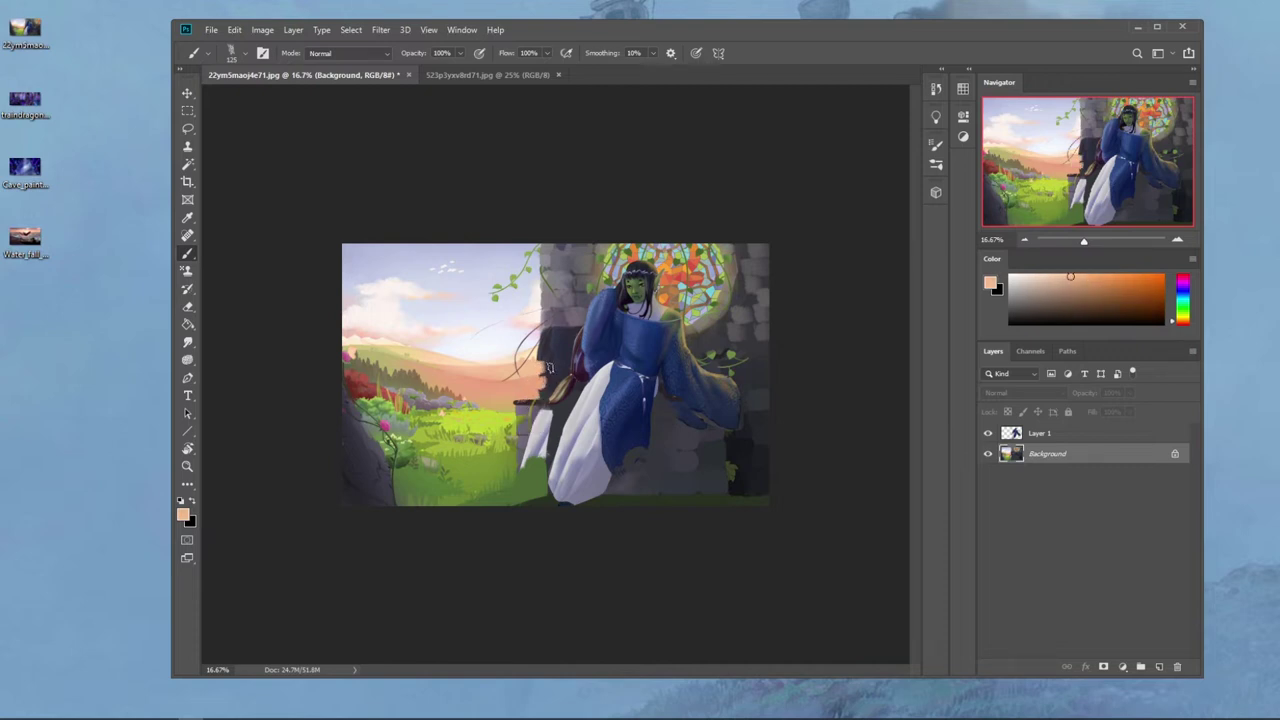
left_click(527, 360, "alt")
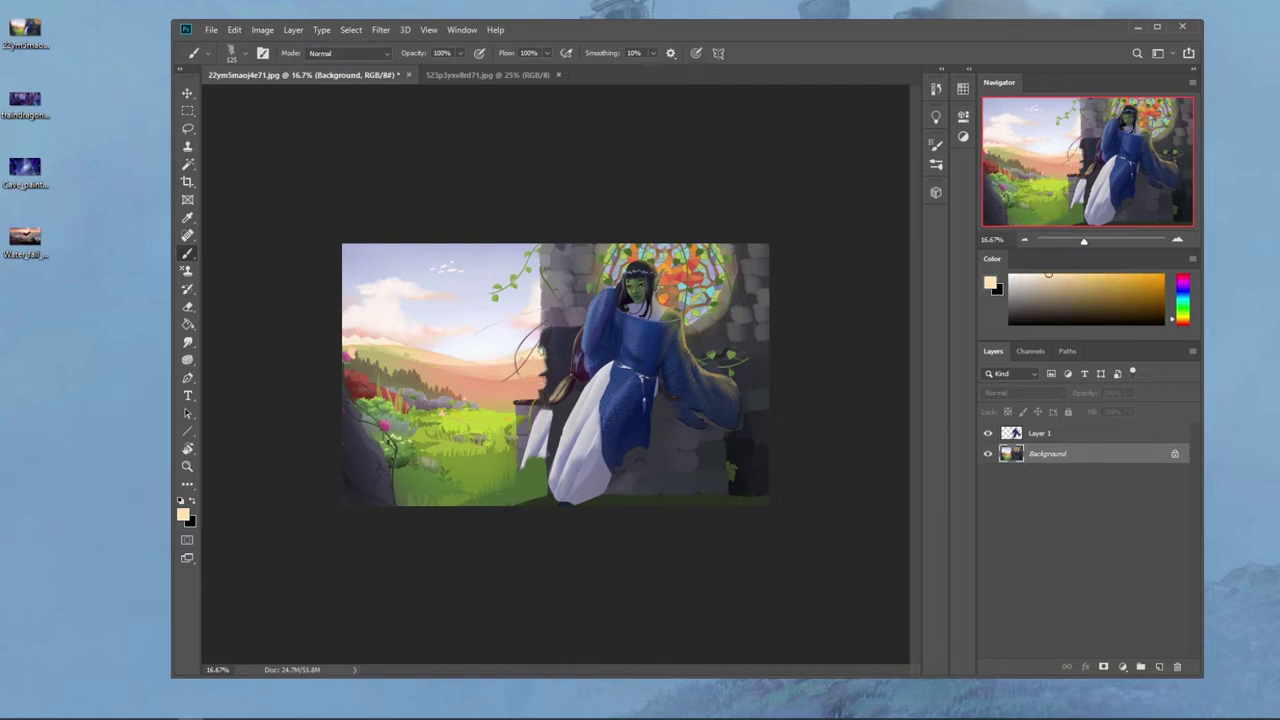
left_click(528, 339, "alt")
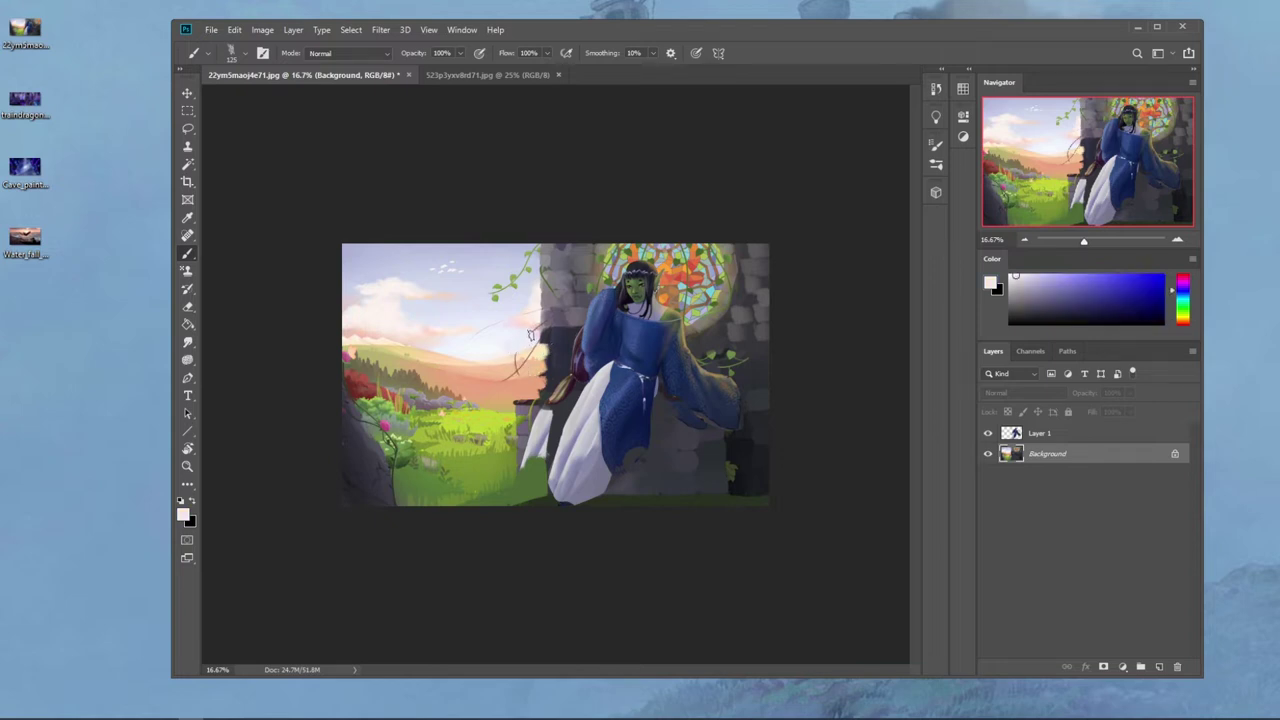
left_click(490, 316, "alt")
left_click_drag(495, 323, 475, 340)
left_click(500, 338, "alt")
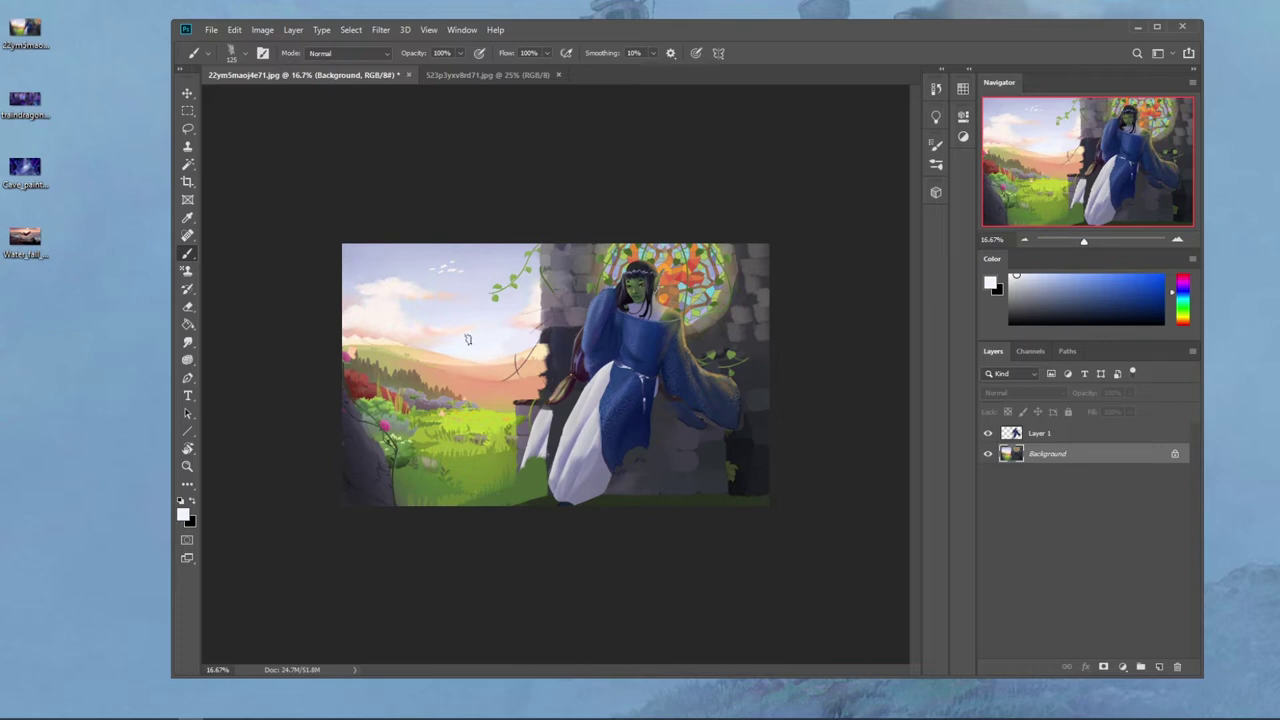
left_click(536, 347, "alt")
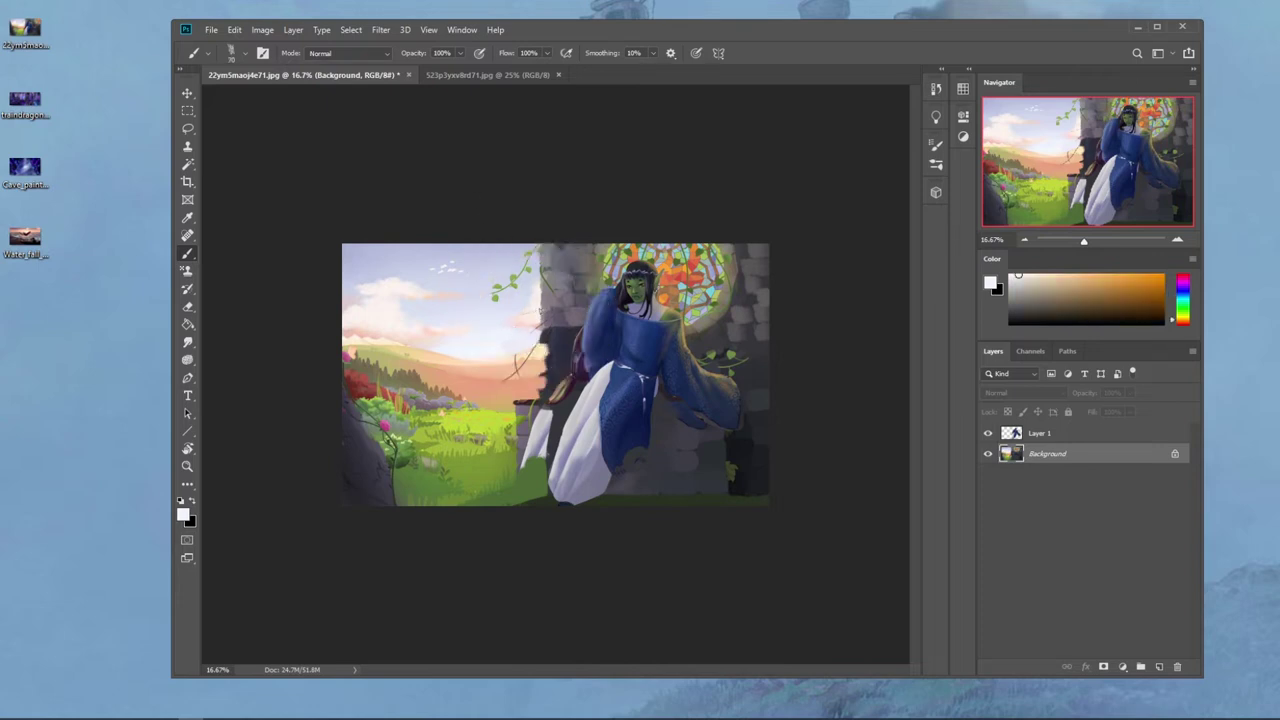
Step: Cover the remaining hair strands over the hills with sampled peach and cream tones, using a brush size of 60
left_click(551, 303, "alt")
left_click(518, 358, "alt")
left_click(523, 369, "alt")
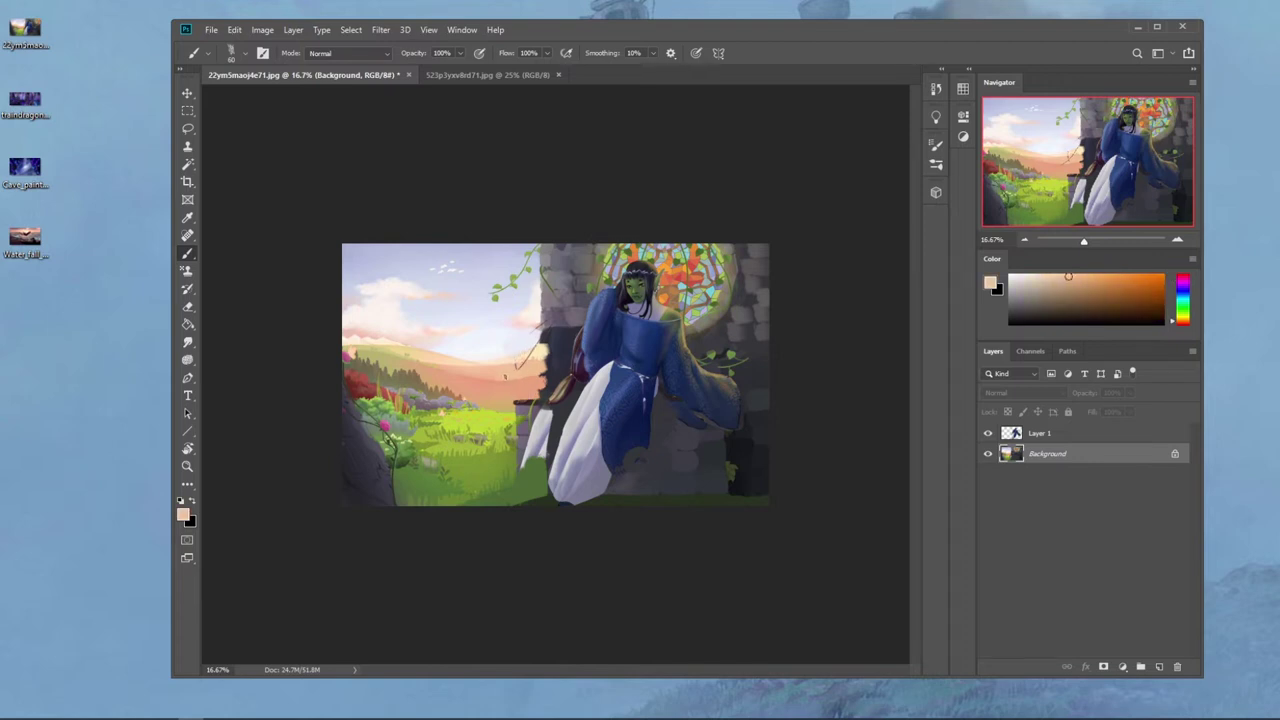
left_click(538, 388, "alt")
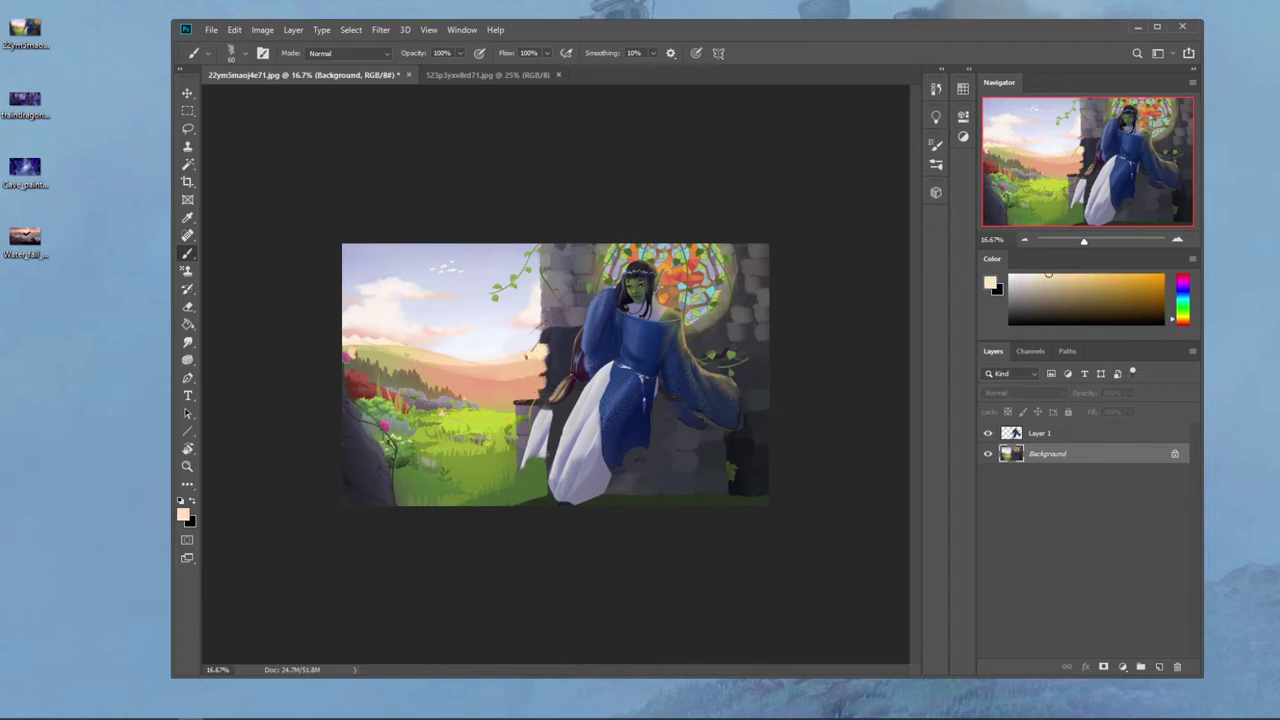
Step: Fill the gap in the wall's broken edge with sampled grey at brush size 200 and tidy it against the sky with pale tones
left_click(550, 354, "alt")
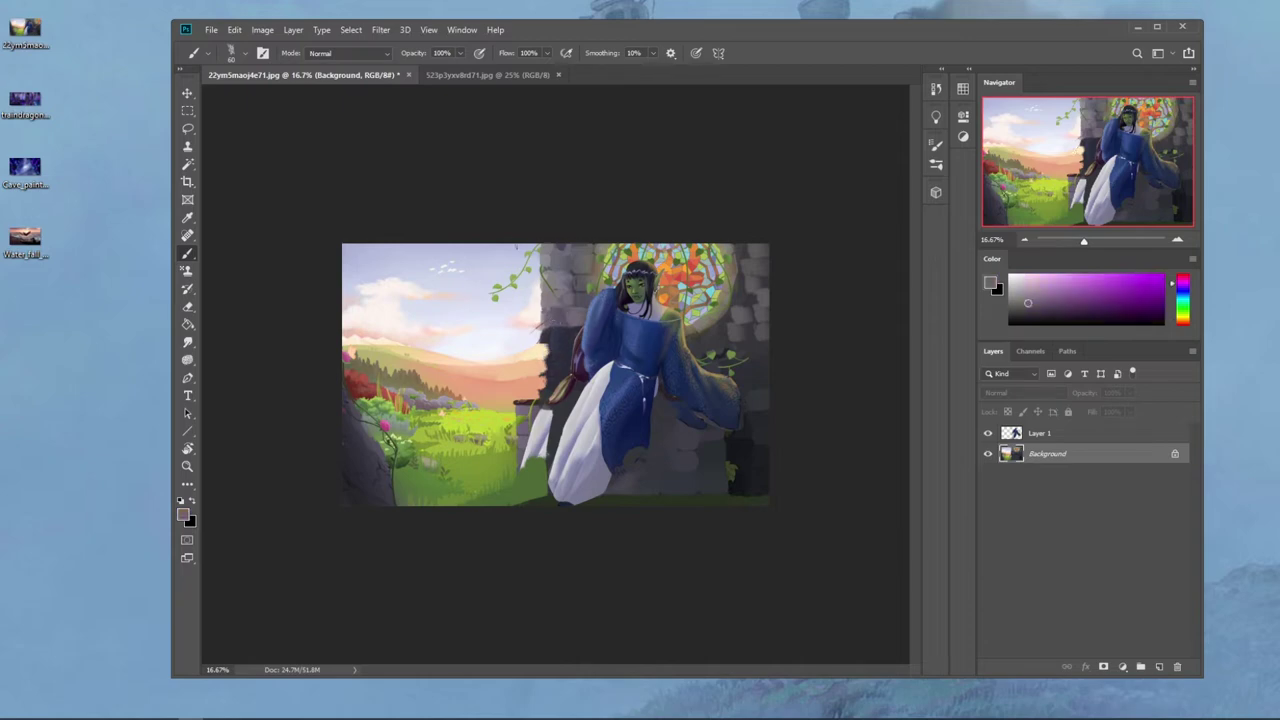
mouse_move(545, 338)
left_mouse_down()
mouse_move(575, 340)
mouse_move(631, 383)
left_mouse_up()
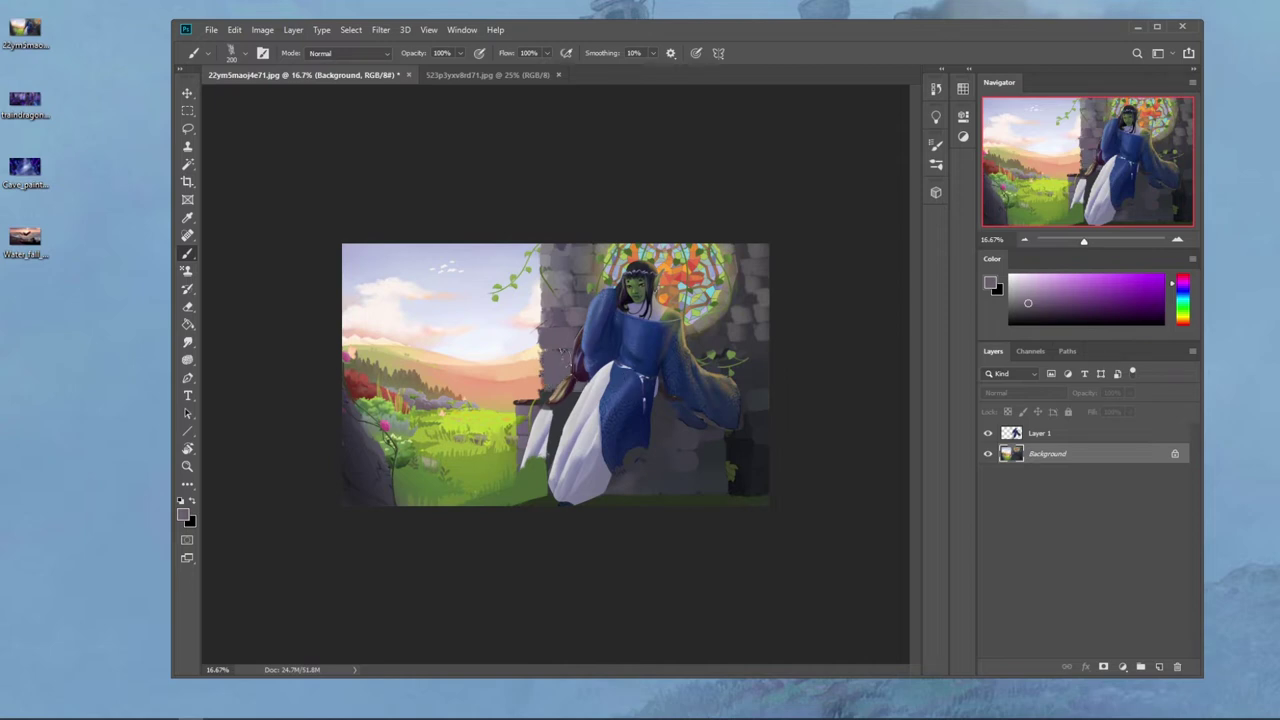
left_click(533, 332, "alt")
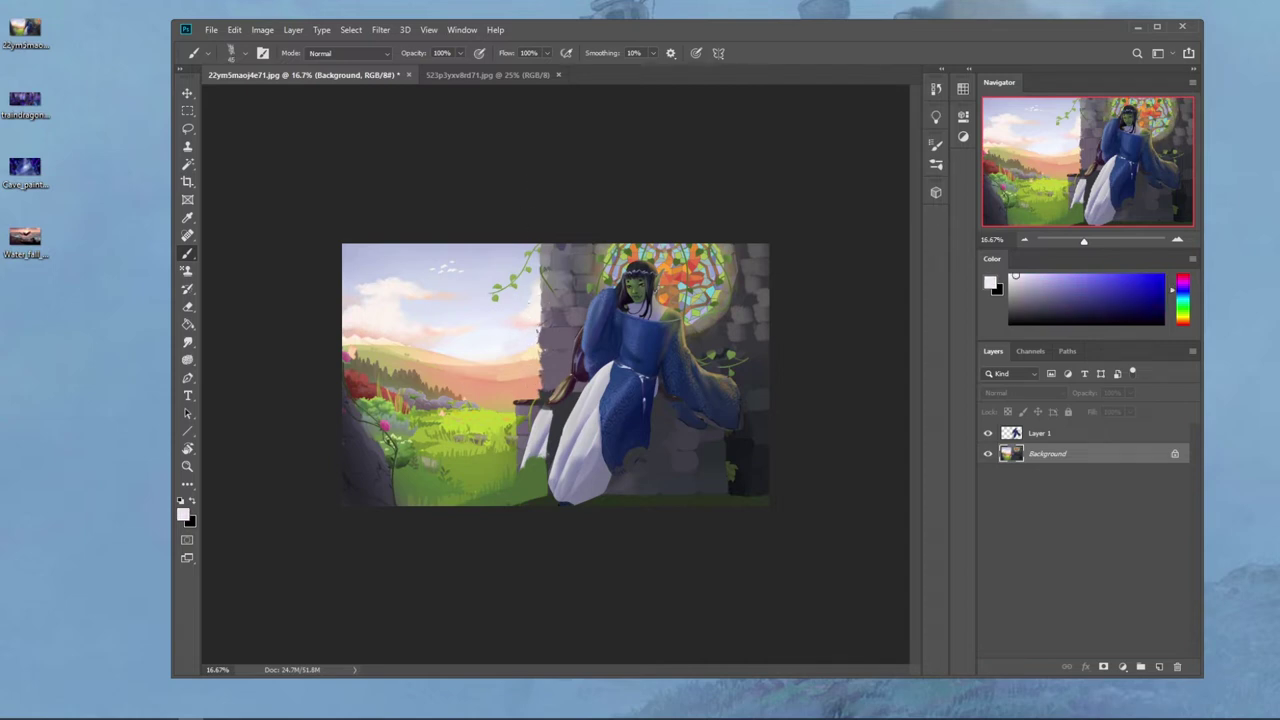
left_click(531, 340, "alt")
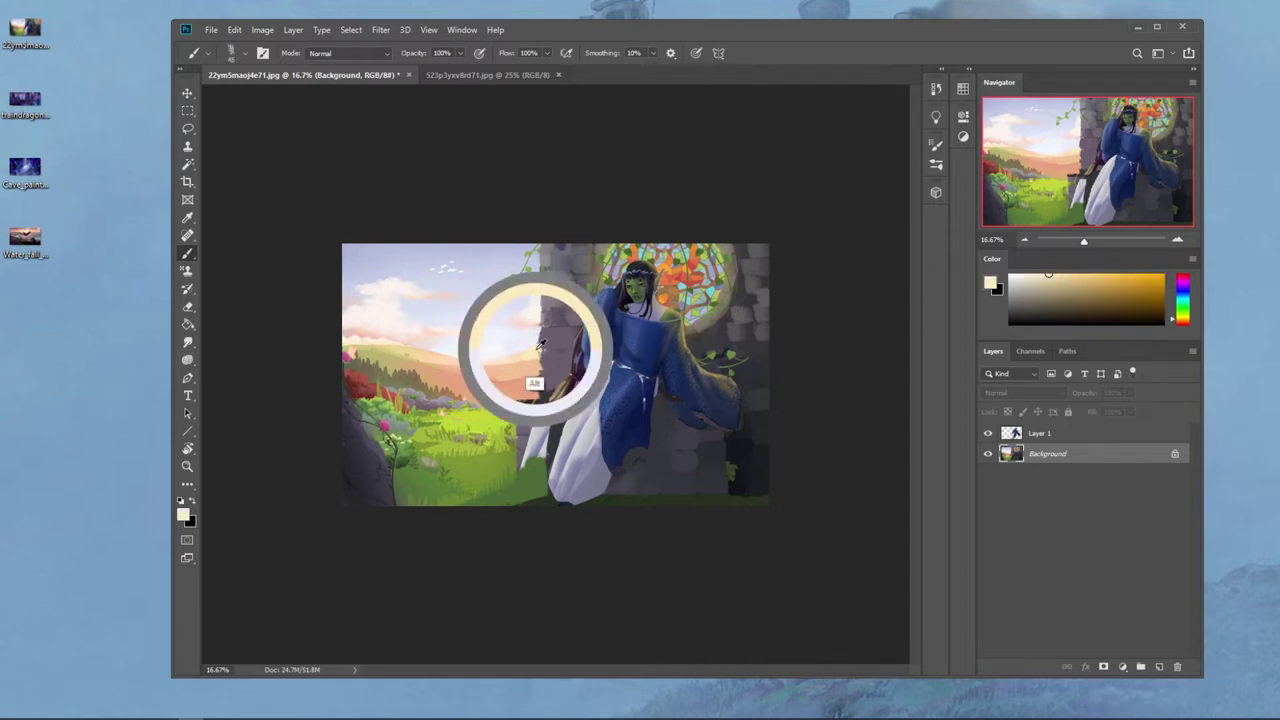
Step: Refine the wall's edge against the hills with sampled grey, peach and orange tones at brush size 45
left_click(546, 378, "alt")
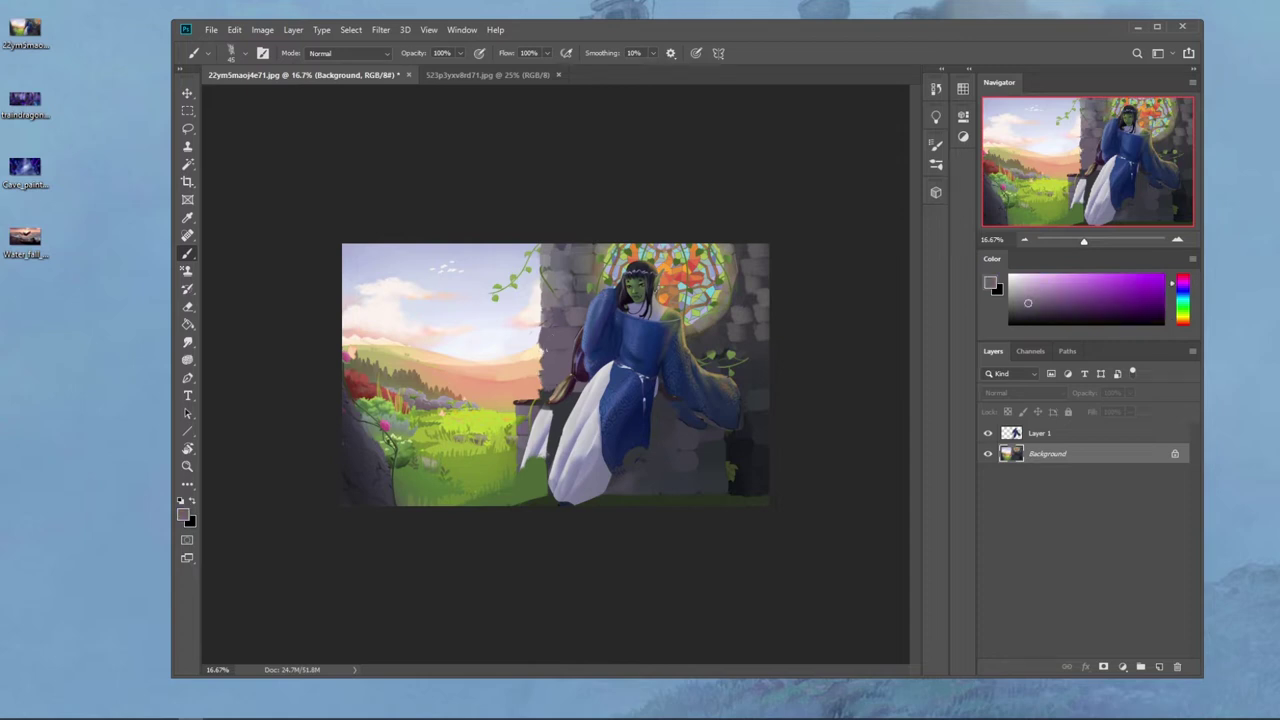
left_click(535, 360, "alt")
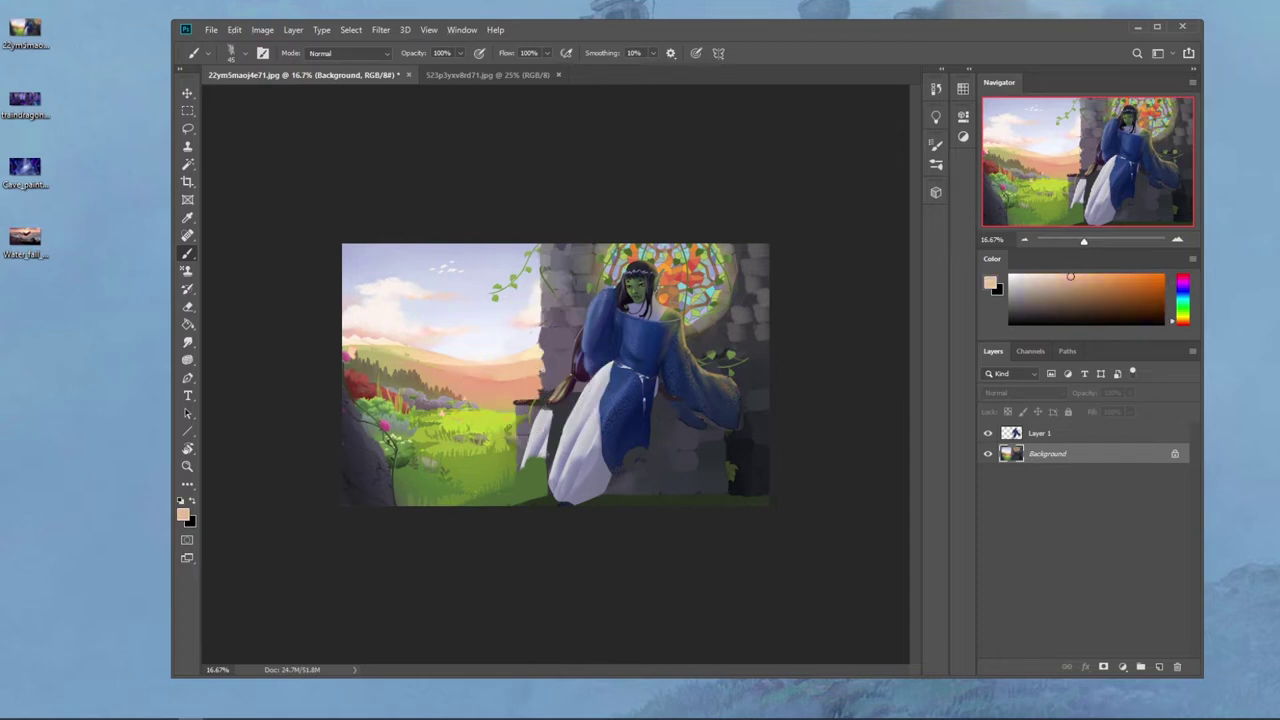
left_click(531, 392, "alt")
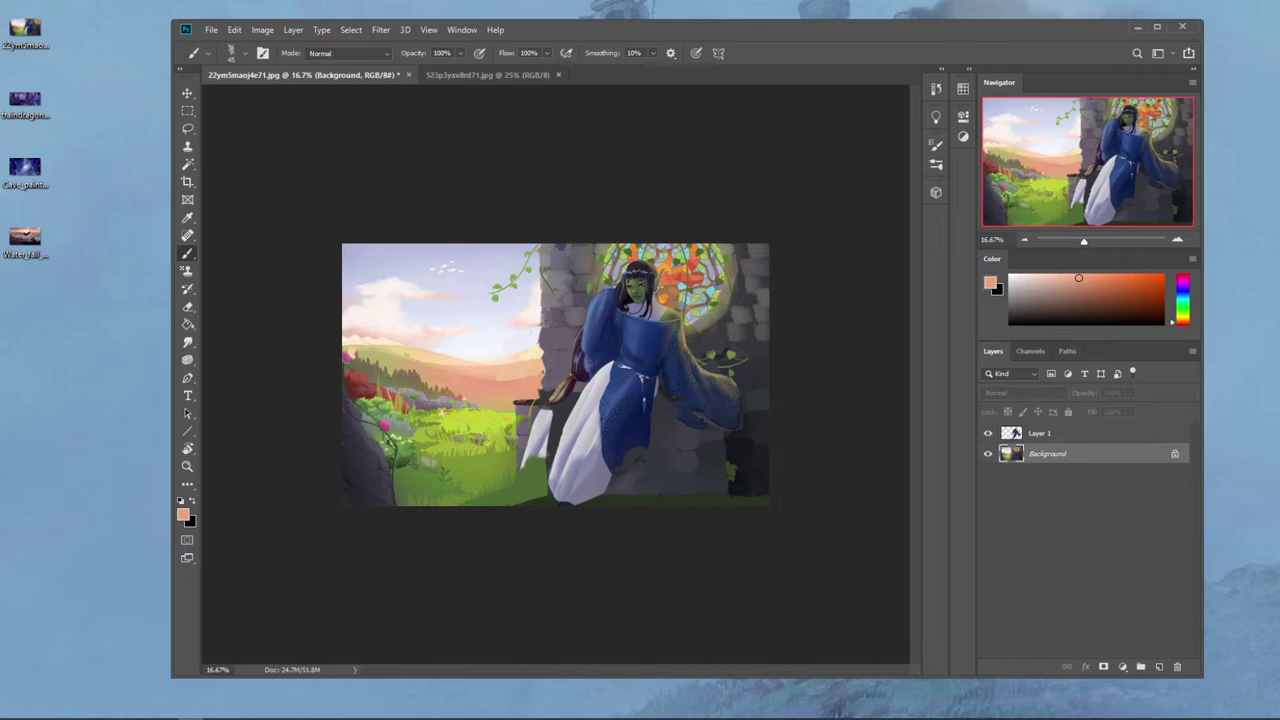
left_click(549, 380, "alt")
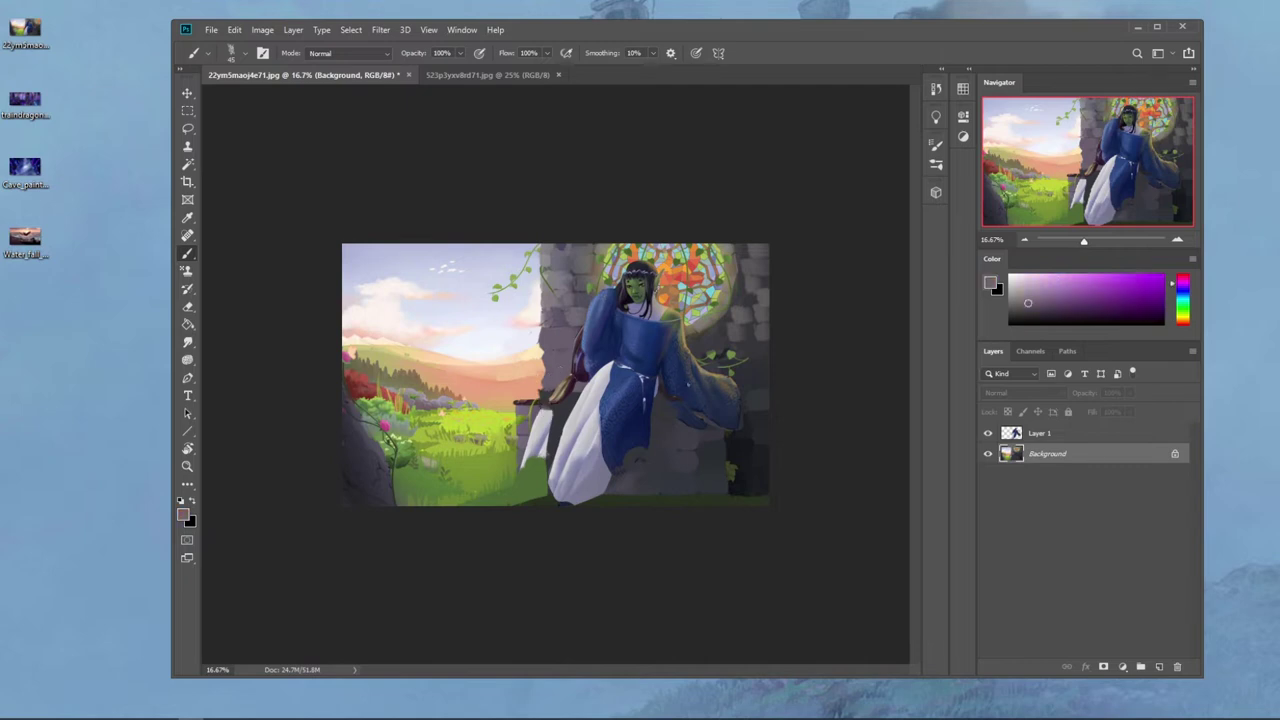
left_click(538, 421, "alt")
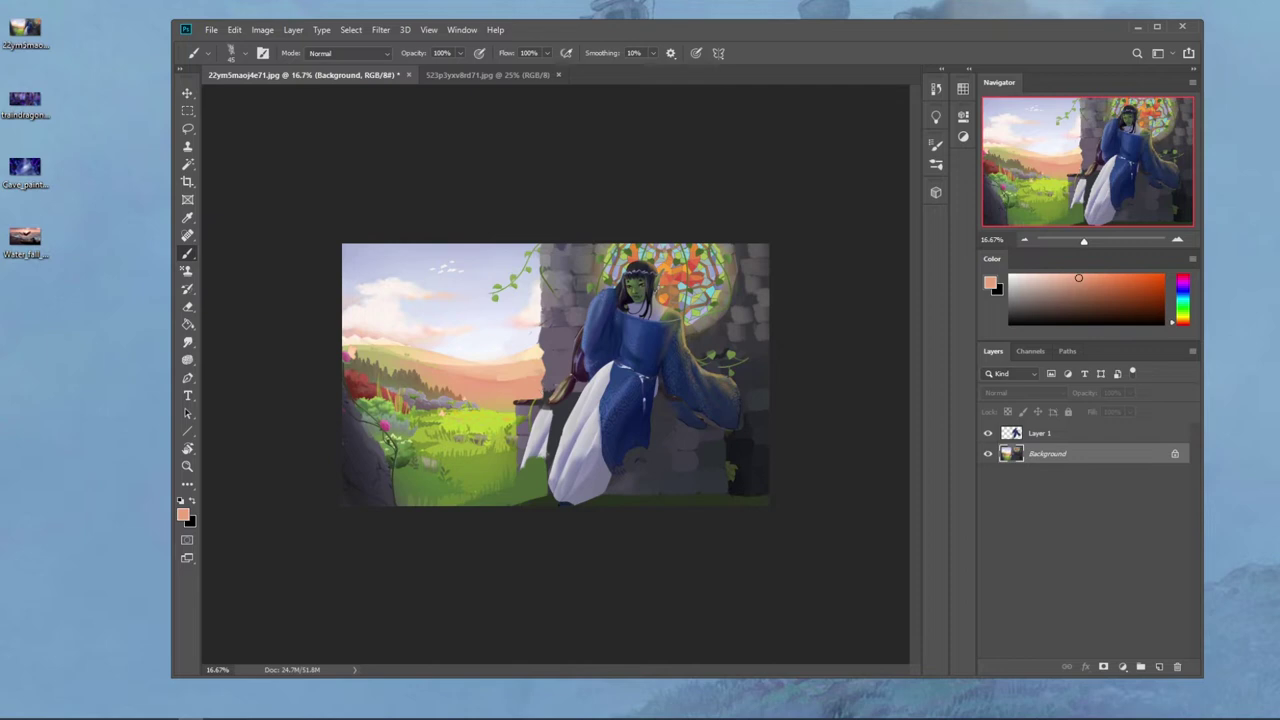
left_click(553, 382, "alt")
key("shift")
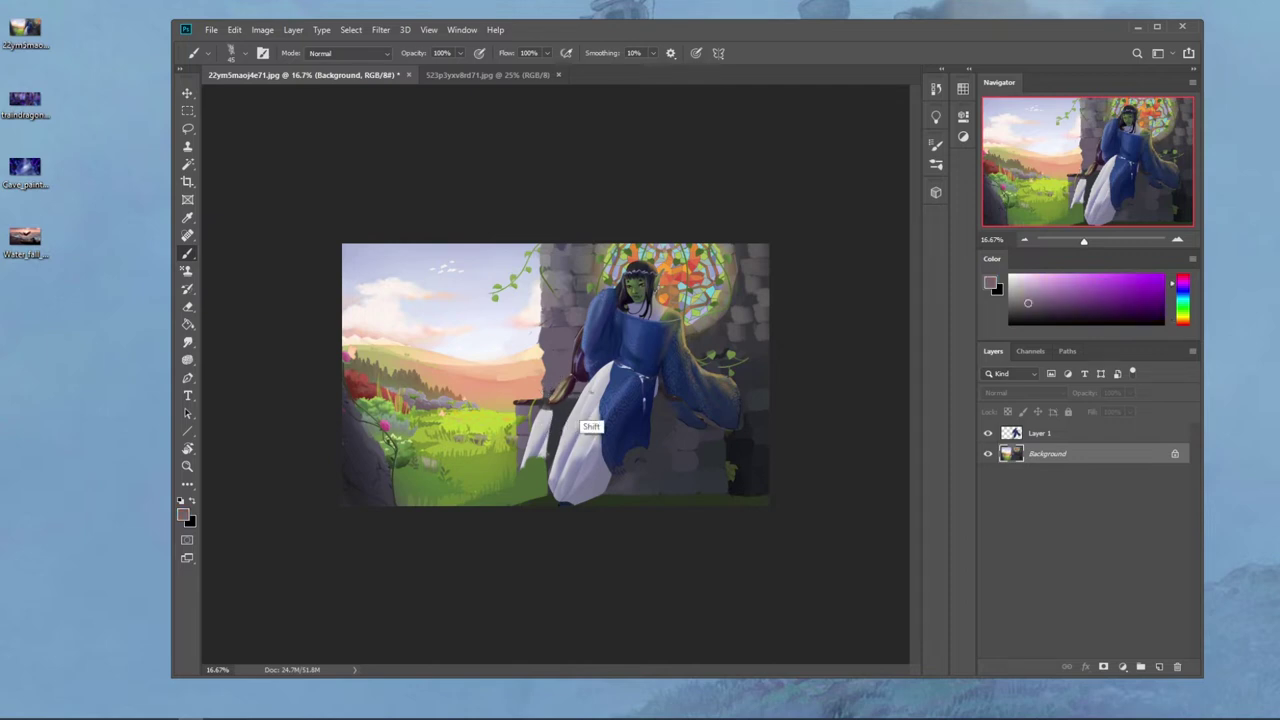
key("shift")
Step: Paint over the original figure's white cloth remnant beside the skirt with sampled wall greys, enlarging the brush to 150
left_click(524, 428, "alt")
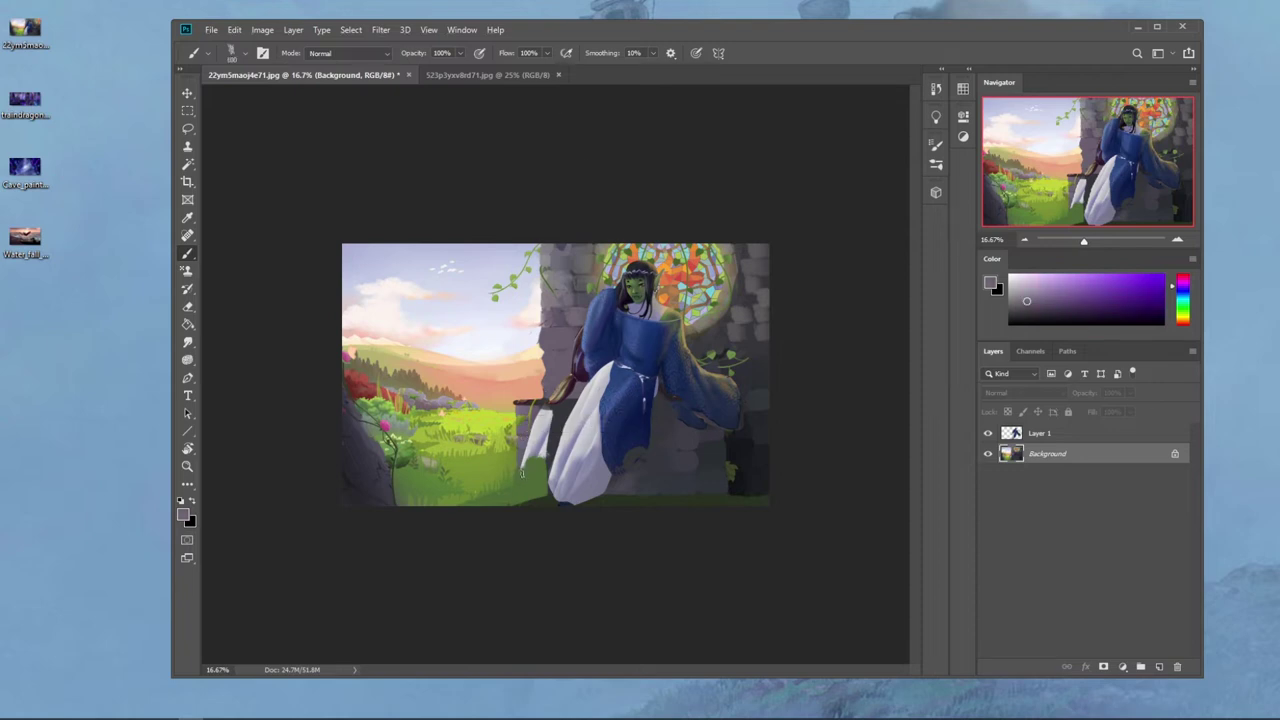
key("alt")
left_click(523, 438, "alt")
mouse_move(525, 438)
left_mouse_down()
mouse_move(557, 442)
mouse_move(545, 427)
mouse_move(559, 411)
mouse_move(543, 405)
mouse_move(555, 428)
mouse_move(545, 441)
left_mouse_up()
left_click(526, 427, "alt")
left_click(535, 412, "alt")
left_click(564, 412, "alt")
left_click(547, 428, "alt")
left_click(560, 445, "alt")
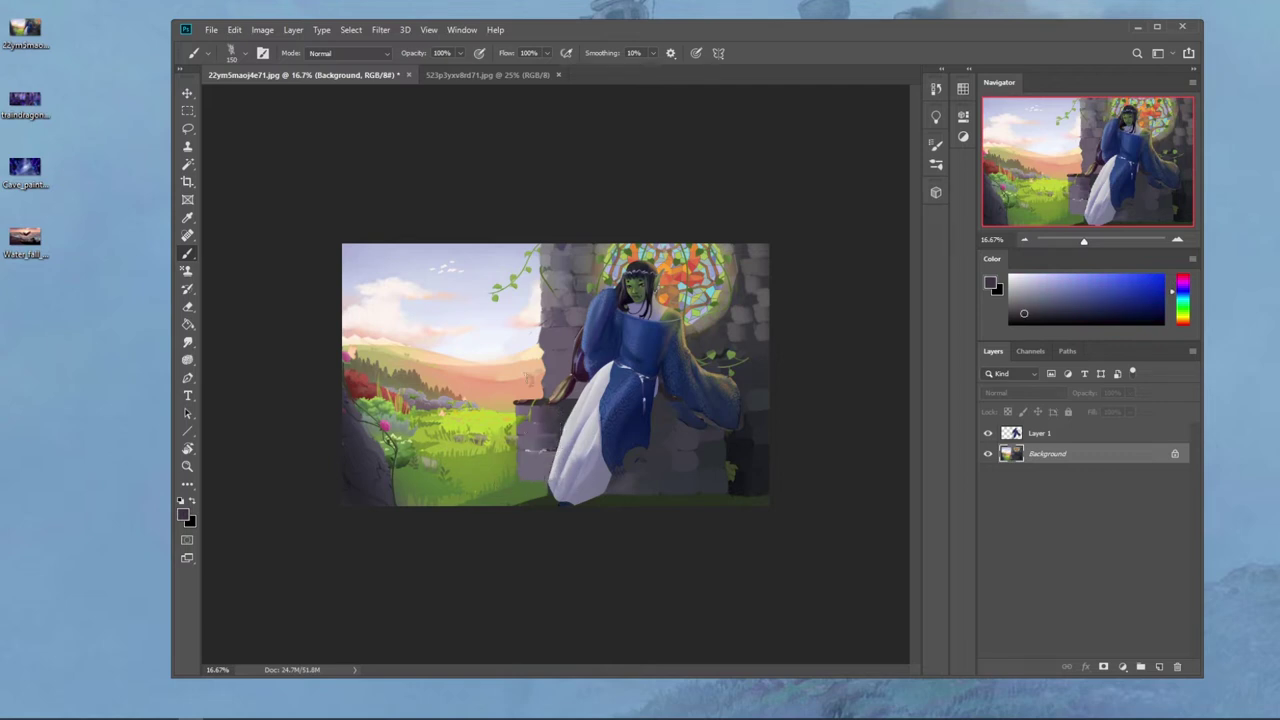
left_click(545, 497, "alt")
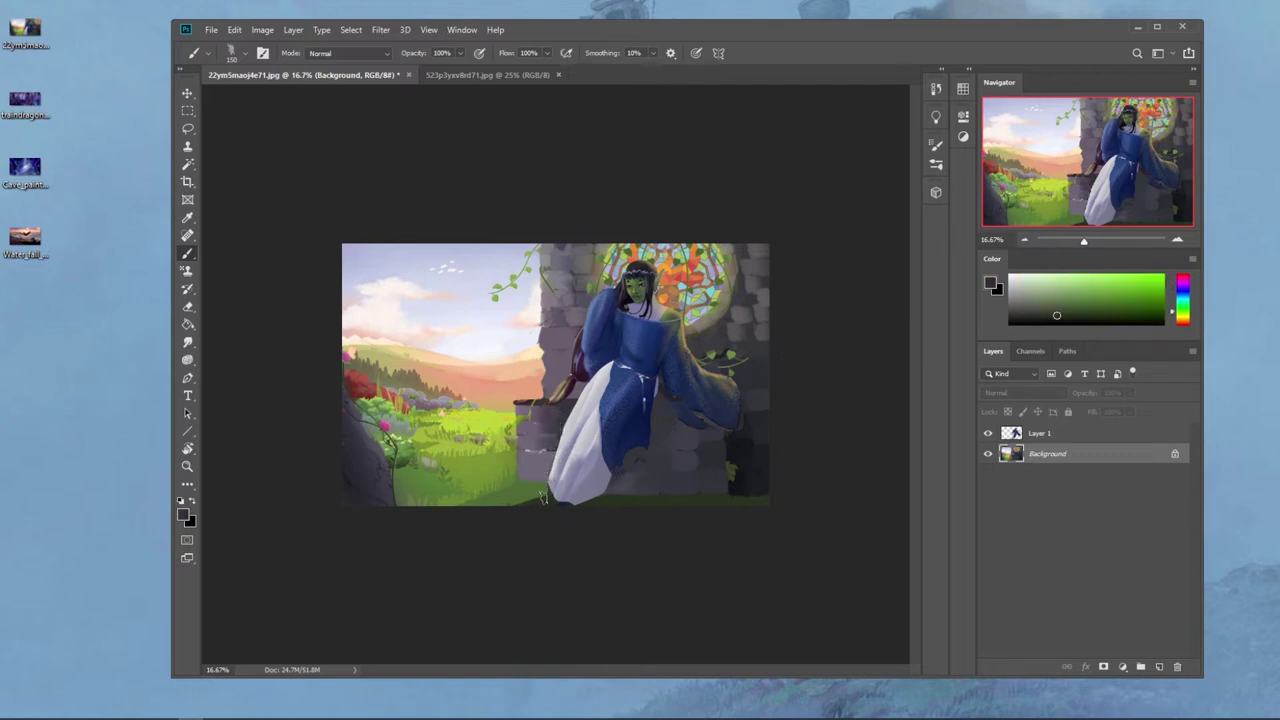
left_click_drag(463, 509, 455, 510)
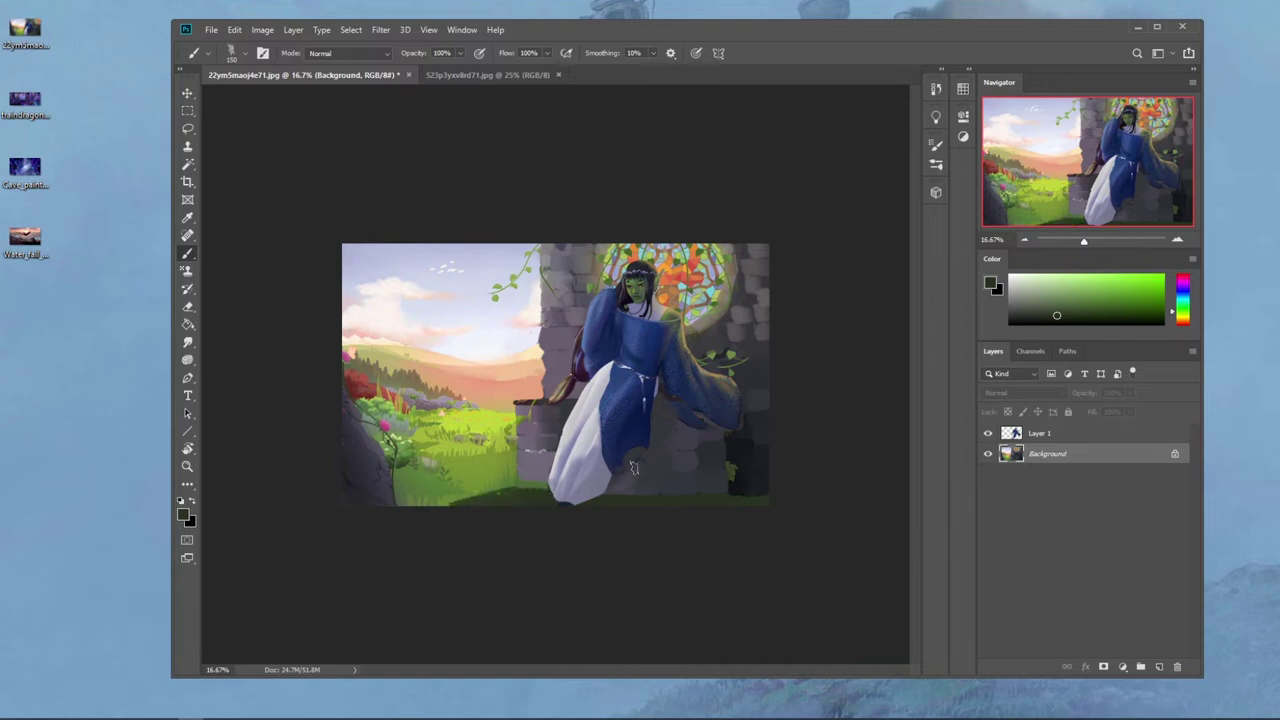
key("ctrl+z")
Step: Paint sampled grass greens and wall greys along the foot of the low wall and the shaded ground beside it
left_click(470, 512, "alt")
left_click(502, 497, "alt")
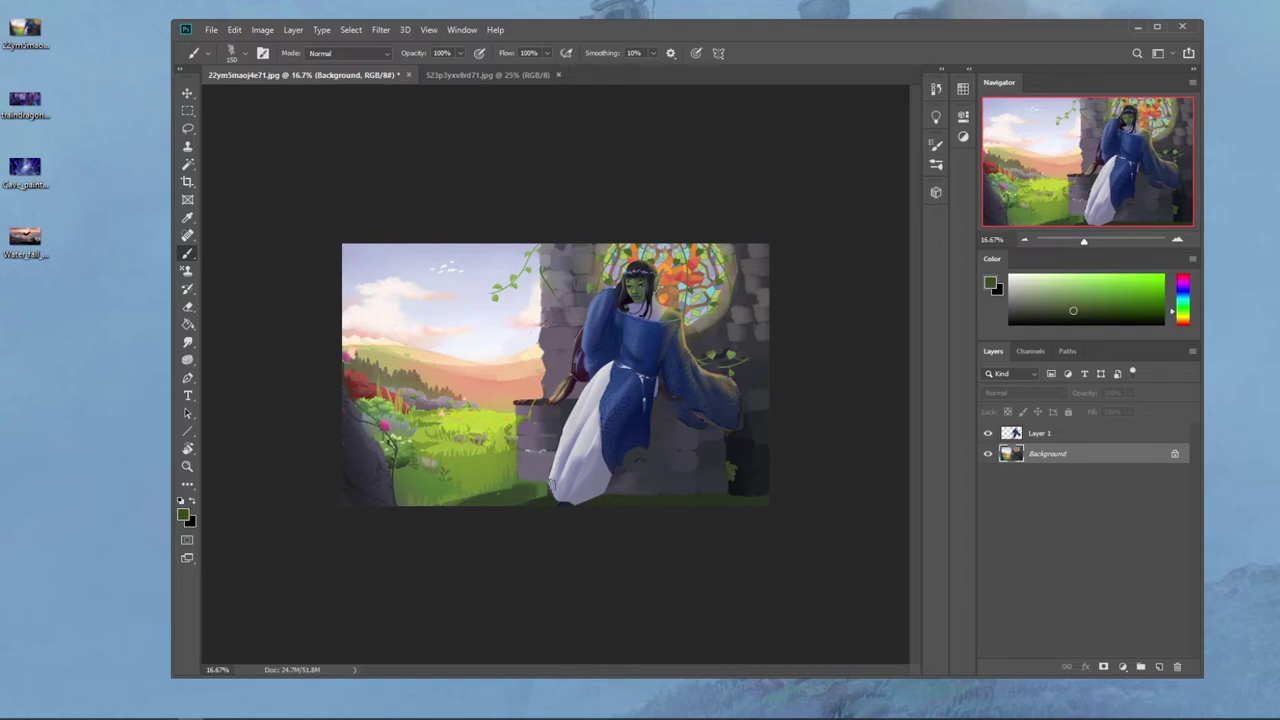
left_click(538, 498, "alt")
left_click(547, 472, "alt")
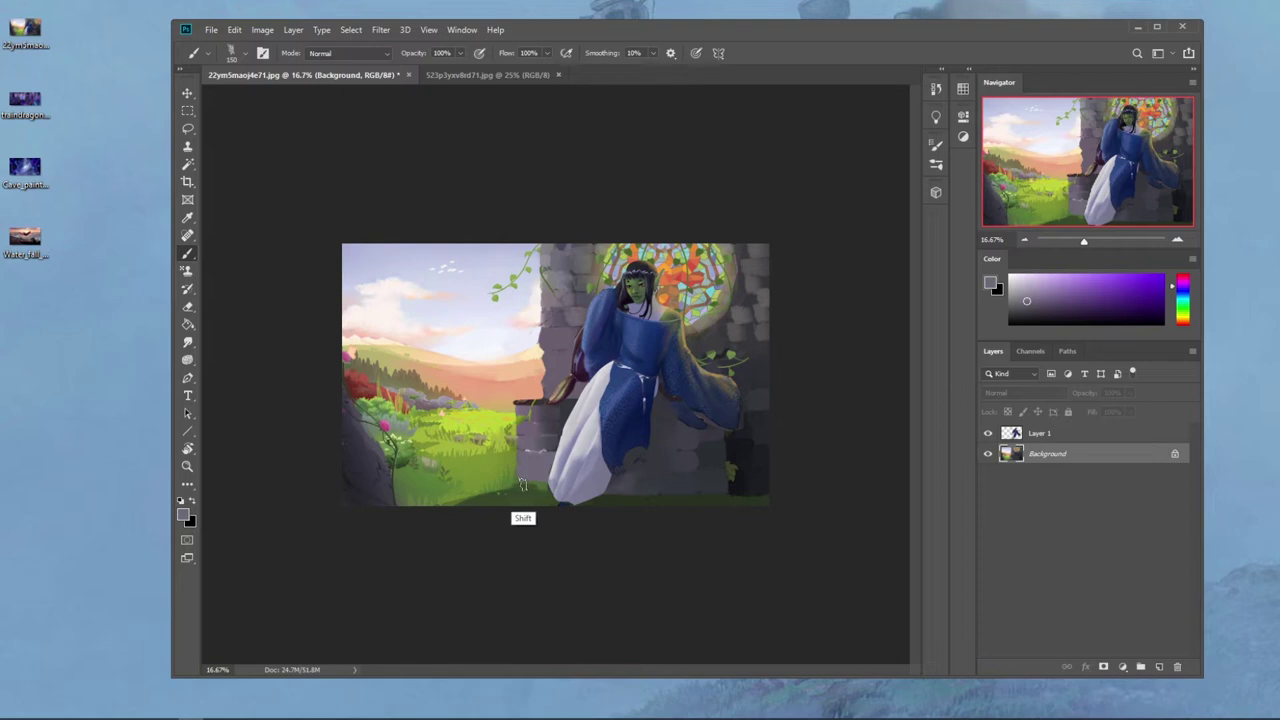
left_click(612, 477, "alt")
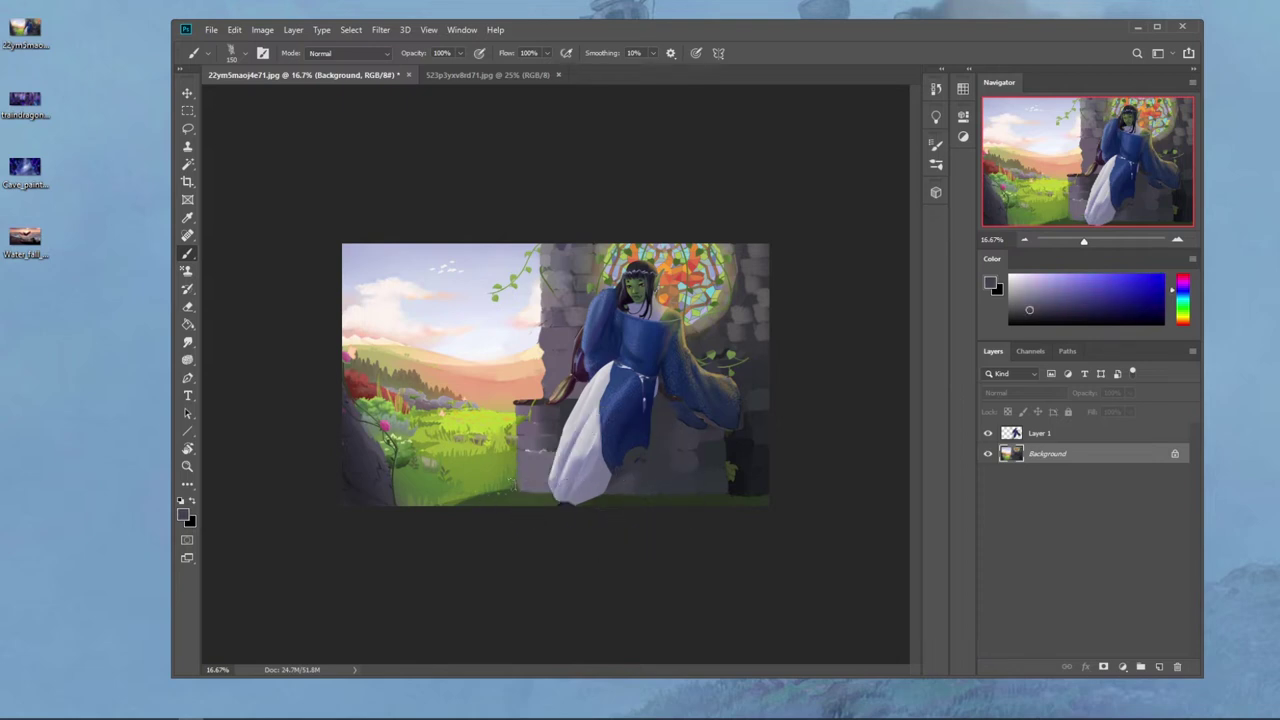
left_click(504, 483, "alt")
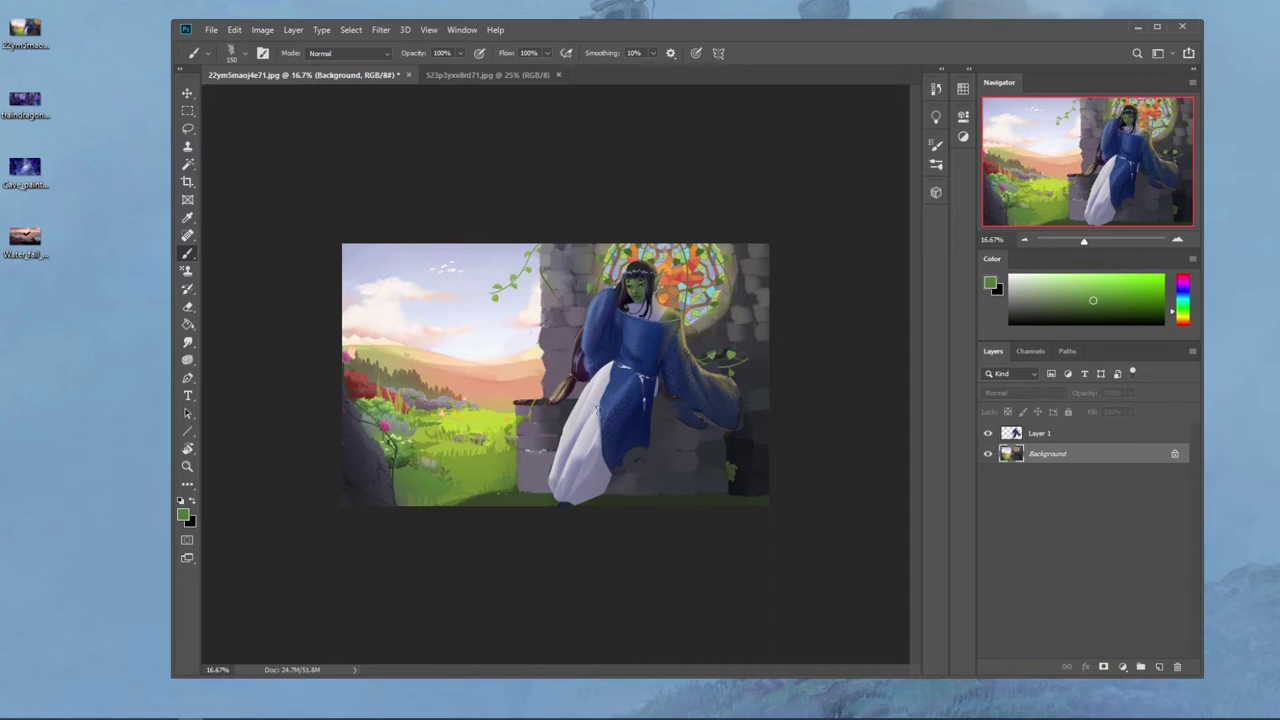
Step: Set the brush to Darken mode at size 400 and darken the low wall with sampled dark grey
left_click(562, 407, "alt")
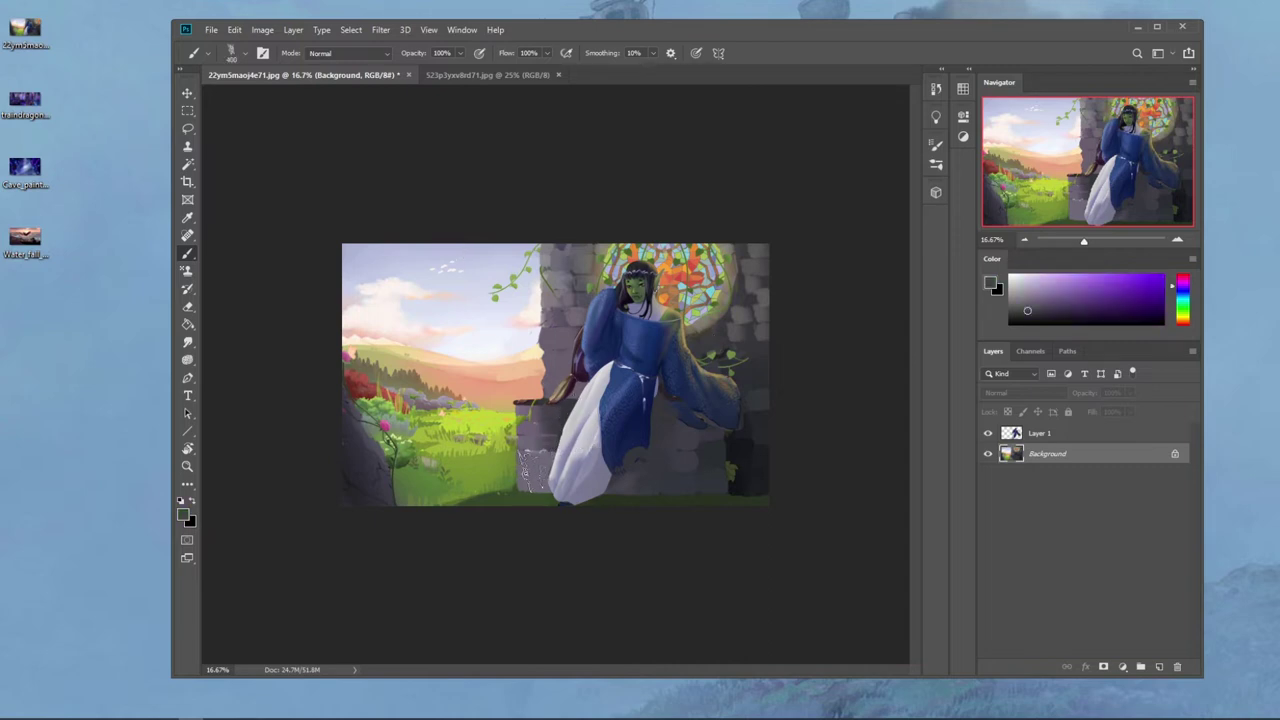
left_click(388, 53)
left_click(340, 73)
key("shift+alt+k")
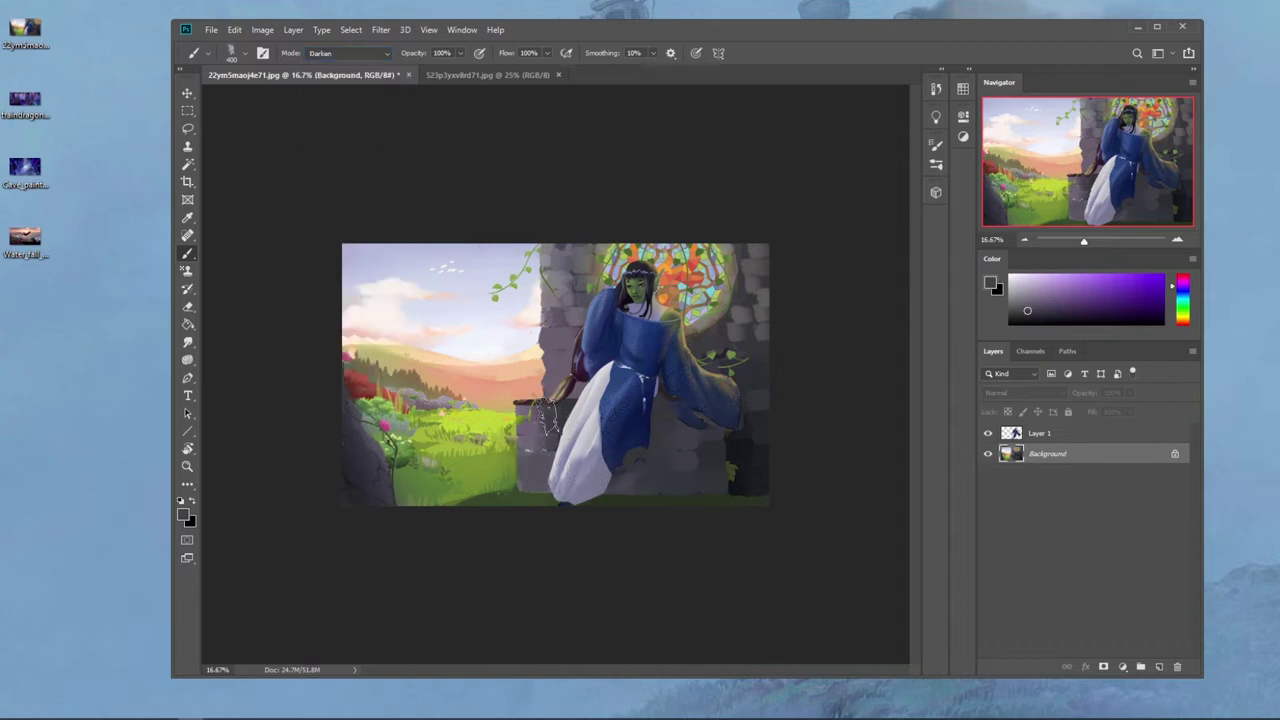
key("z")
key("b")
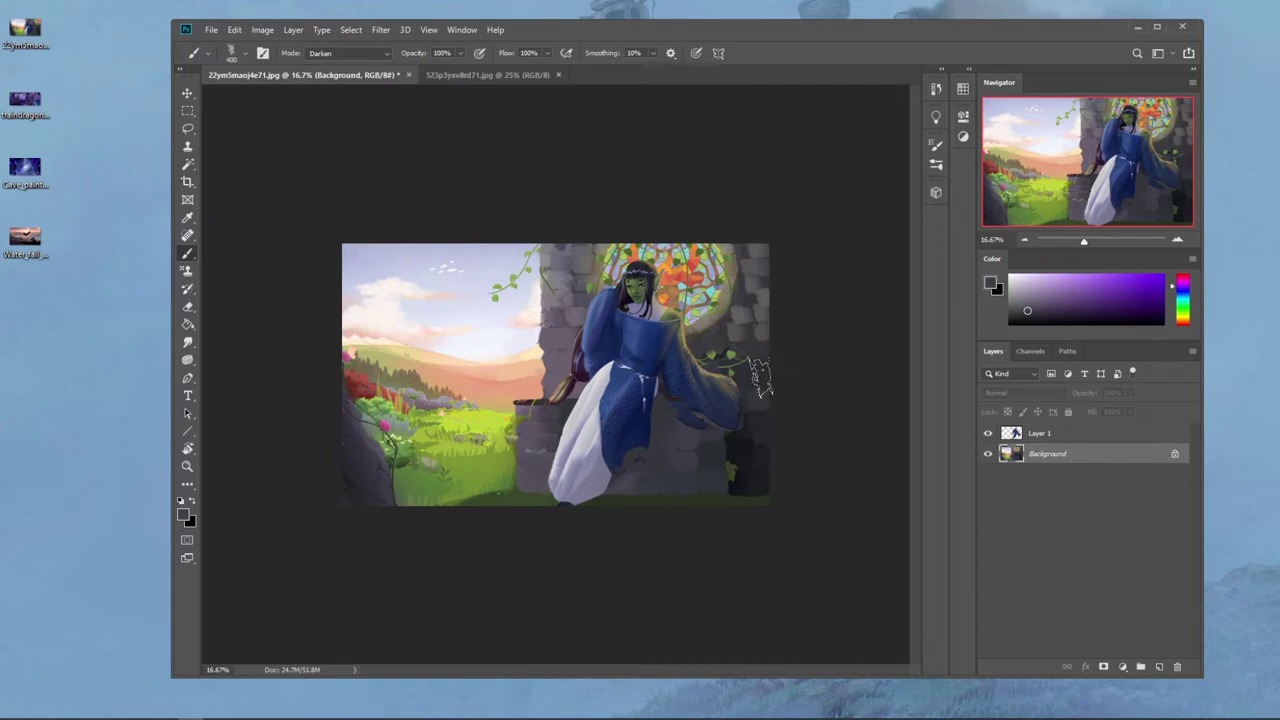
key("c")
left_click(340, 375)
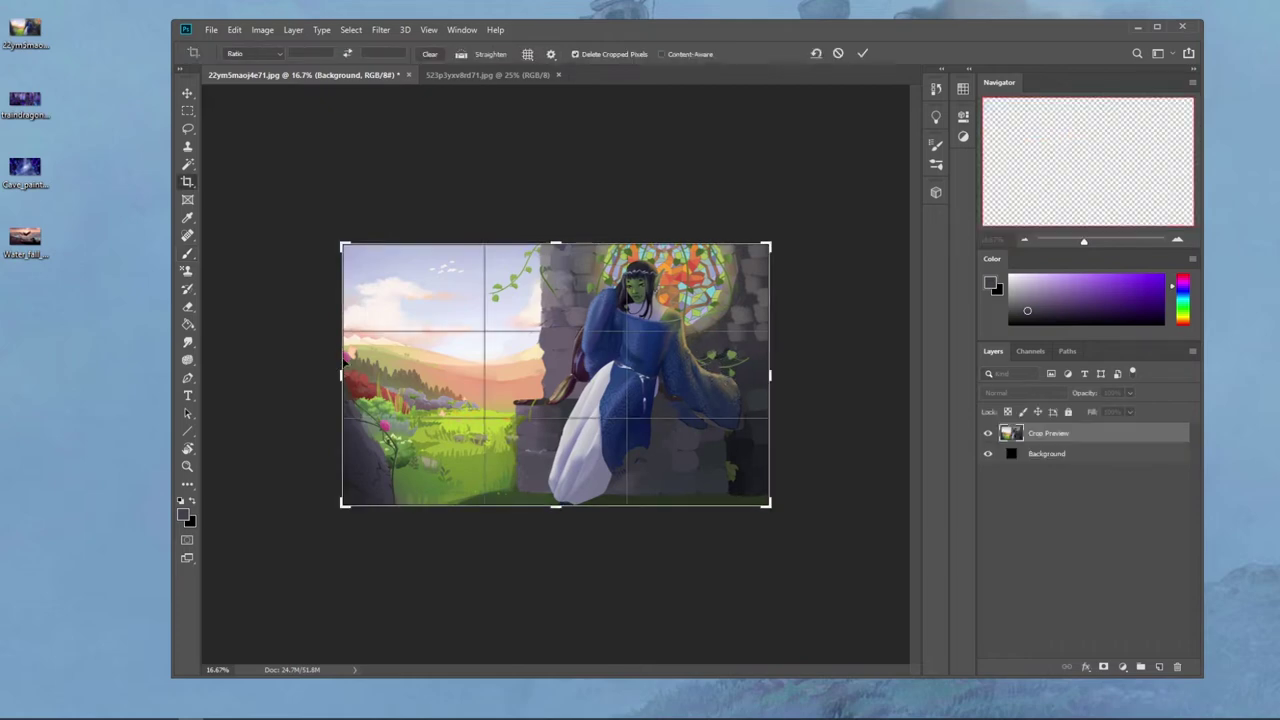
left_click(838, 55)
key("b")
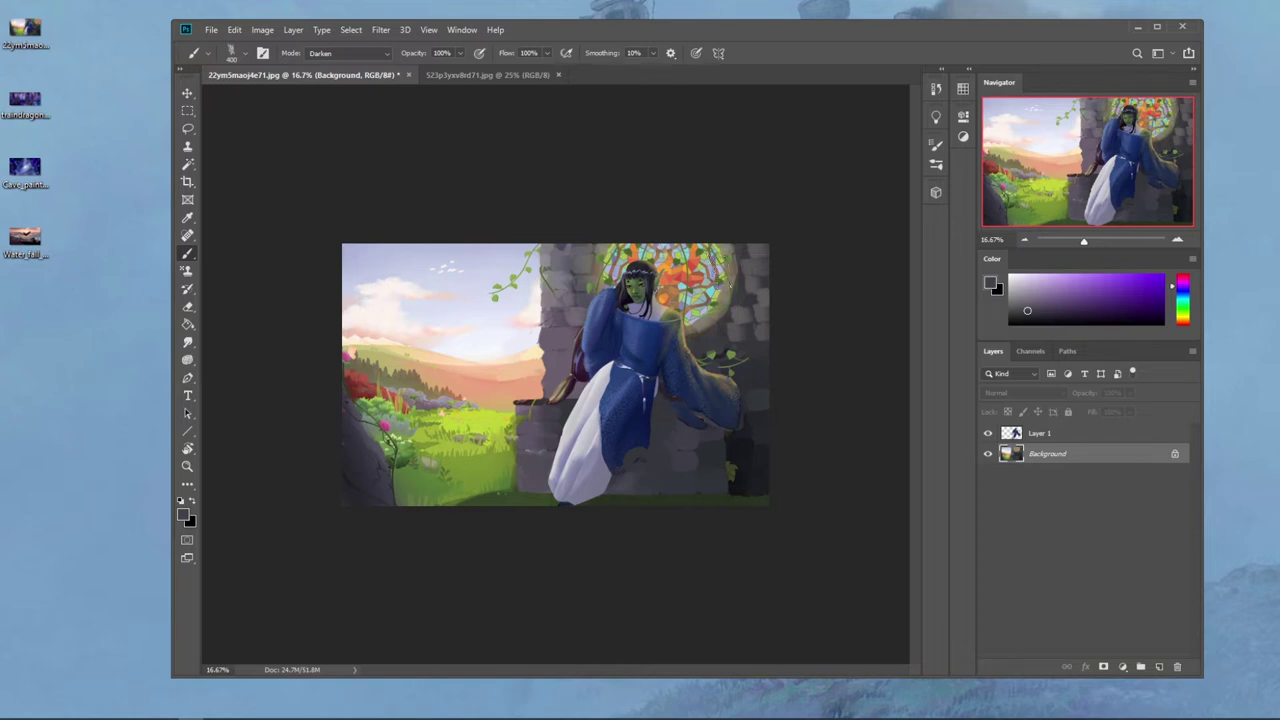
Step: Switch to the soft round 500 px brush from the 2021 April Backup Basic Brushes and enlarge it to 2300
right_click(714, 356)
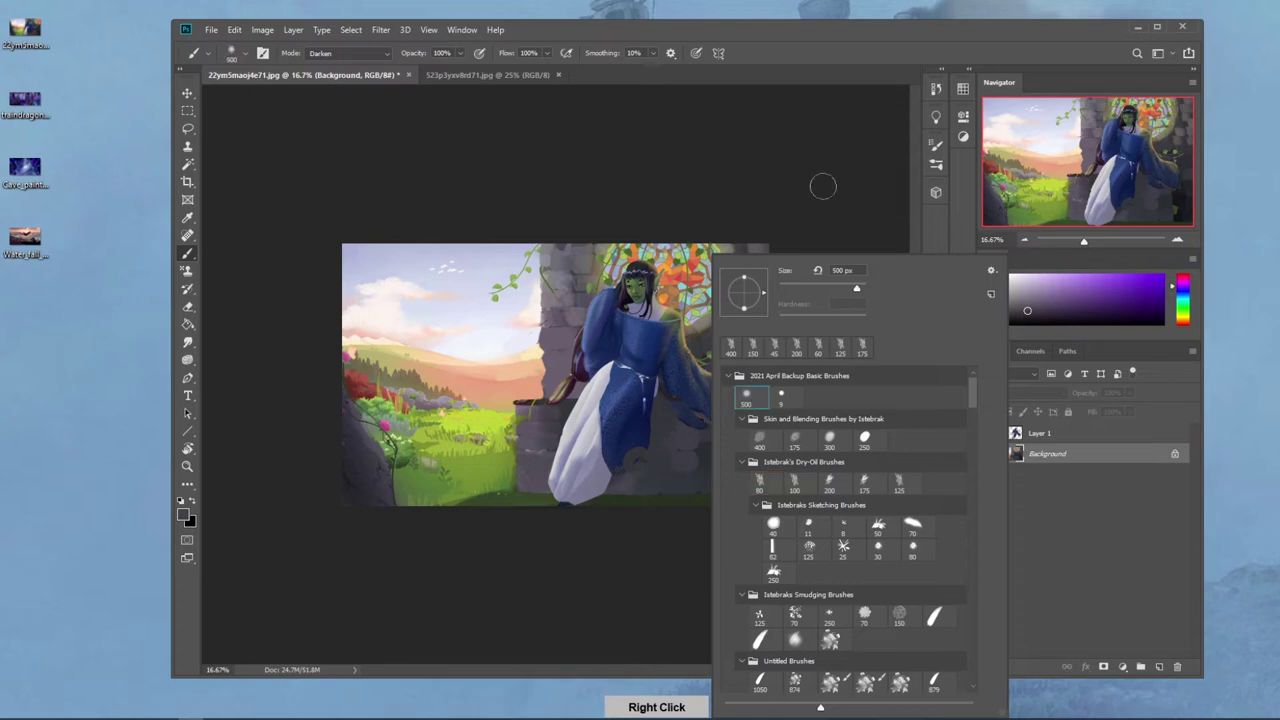
left_click(820, 180)
key("bracketright")
key("bracketright")
key("bracketright")
key("bracketright")
key("bracketright")
key("bracketright")
key("bracketright")
key("bracketright")
key("bracketright")
key("bracketright")
key("bracketright")
key("bracketright")
key("bracketright")
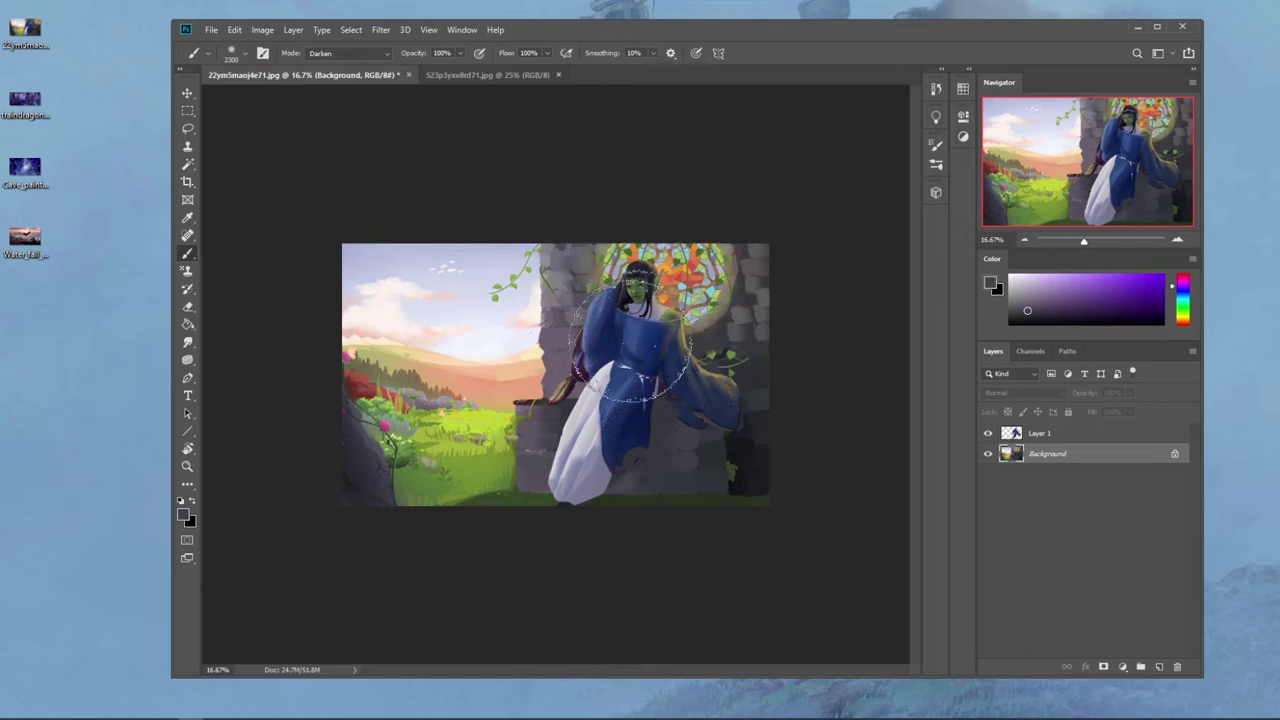
Step: Sample the dress's dark blue and create a new layer above the Background with its blend mode set to Darken
key("alt")
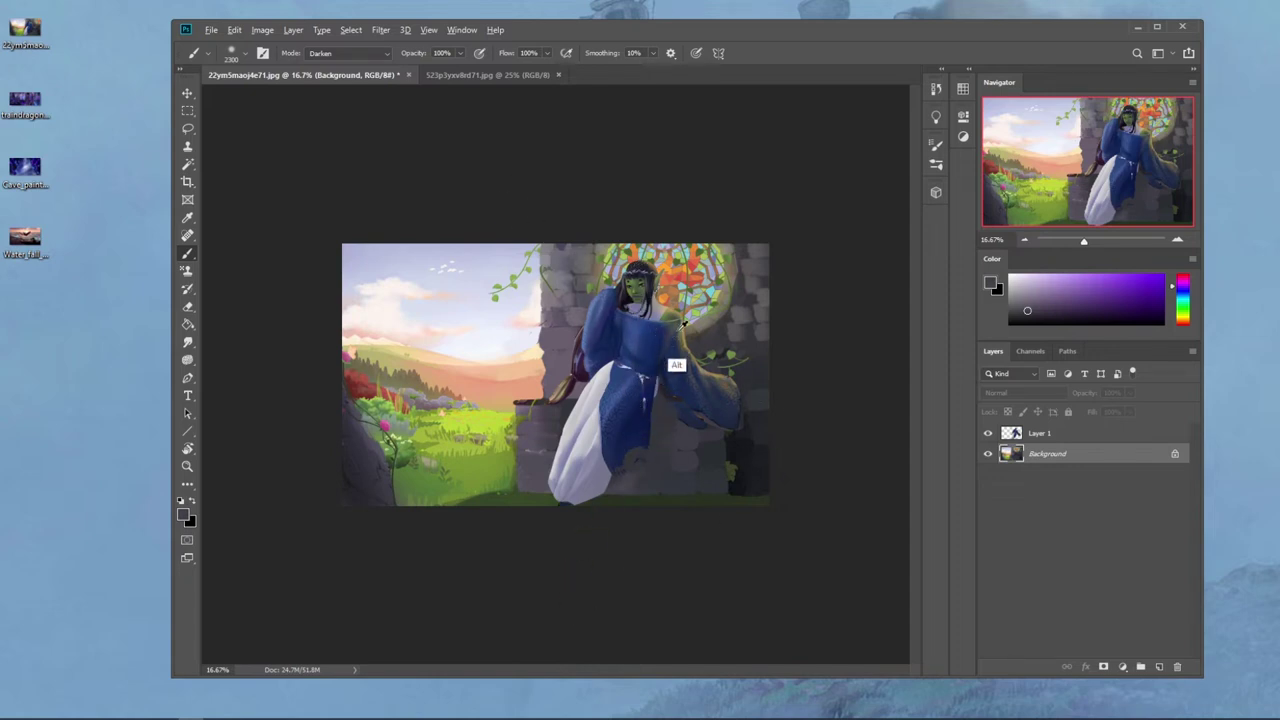
left_click(650, 380, "alt")
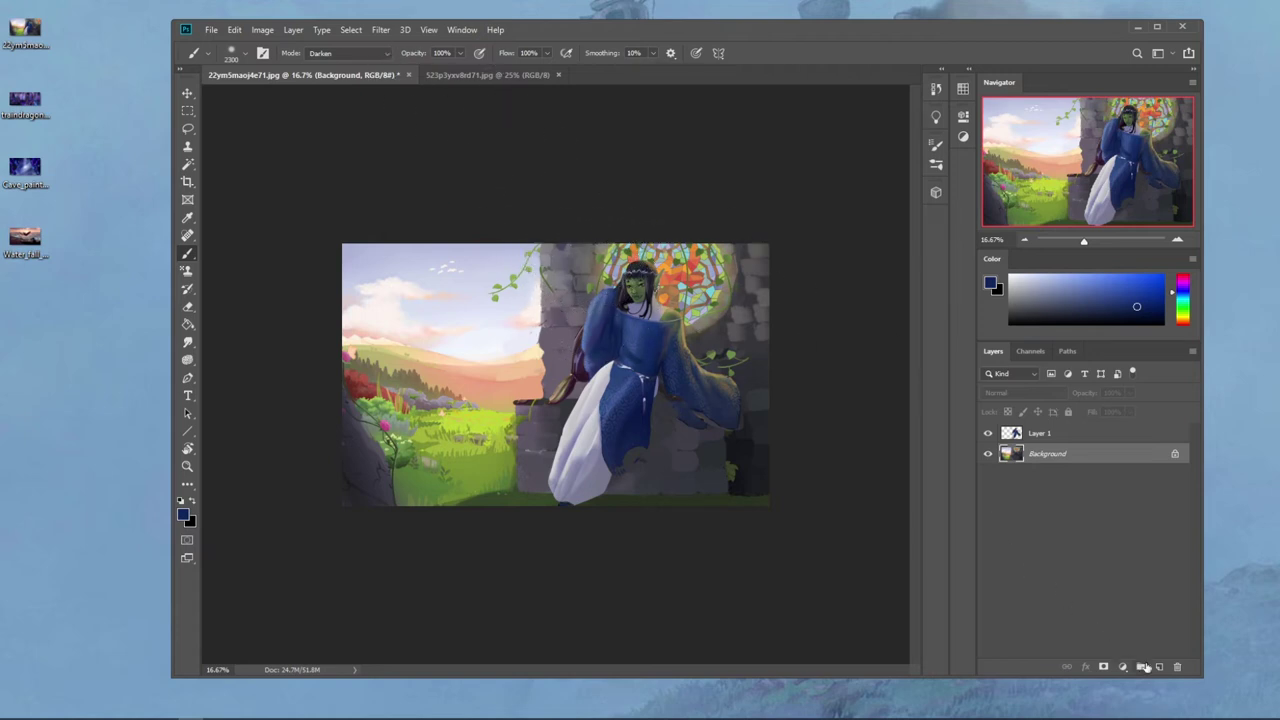
left_click(1159, 667)
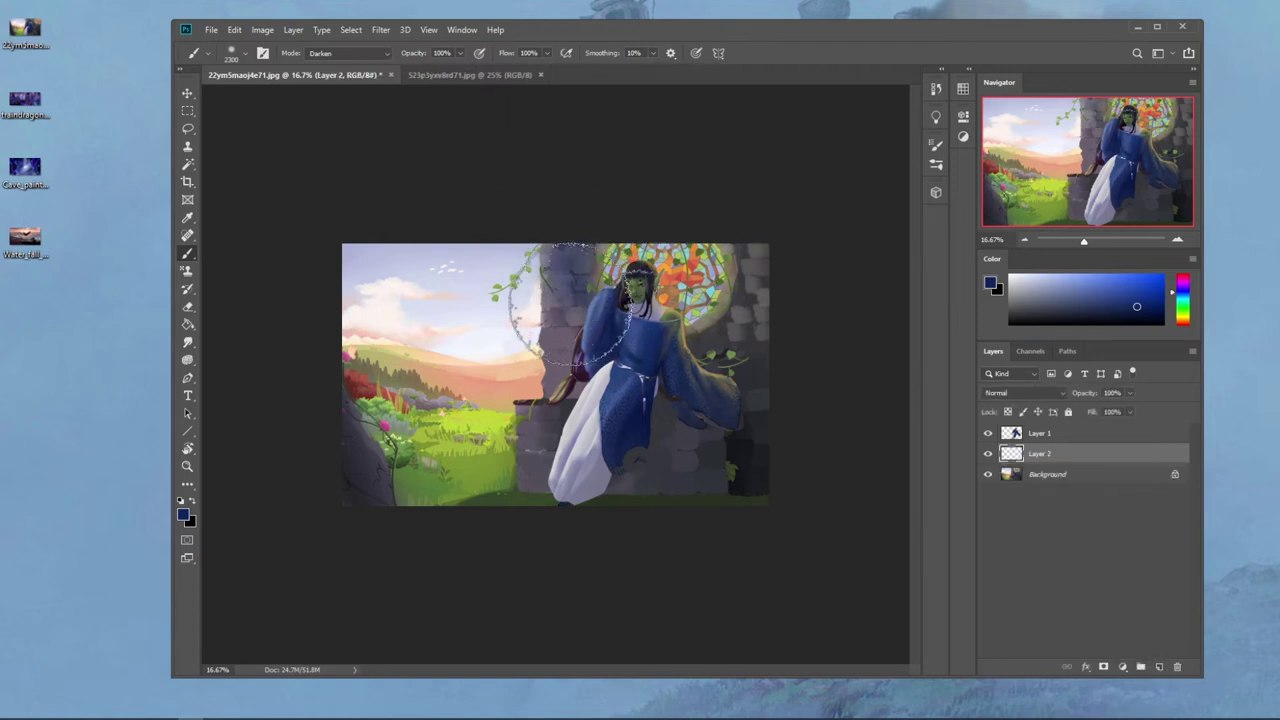
left_click(1005, 393)
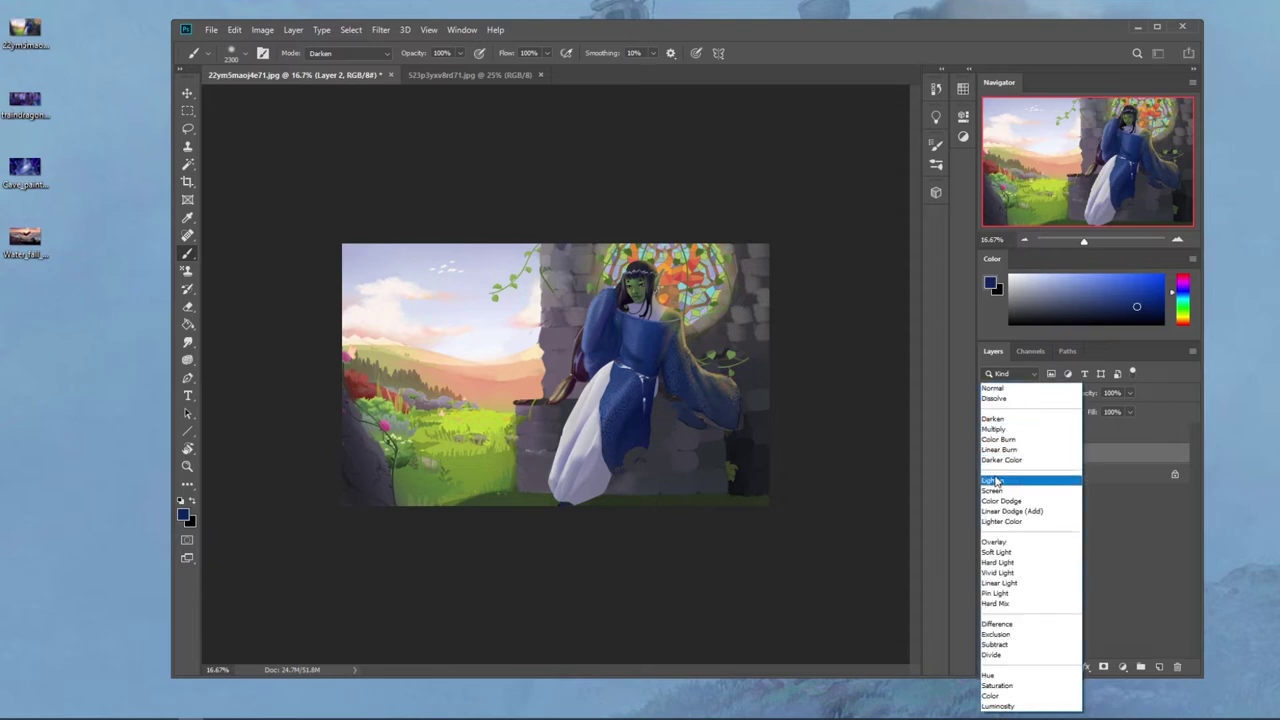
left_click(1003, 422)
Step: Try blue strokes on the wall's upper part, lower the brush opacity to 25%, and undo the trial paint
left_click_drag(573, 246, 578, 328)
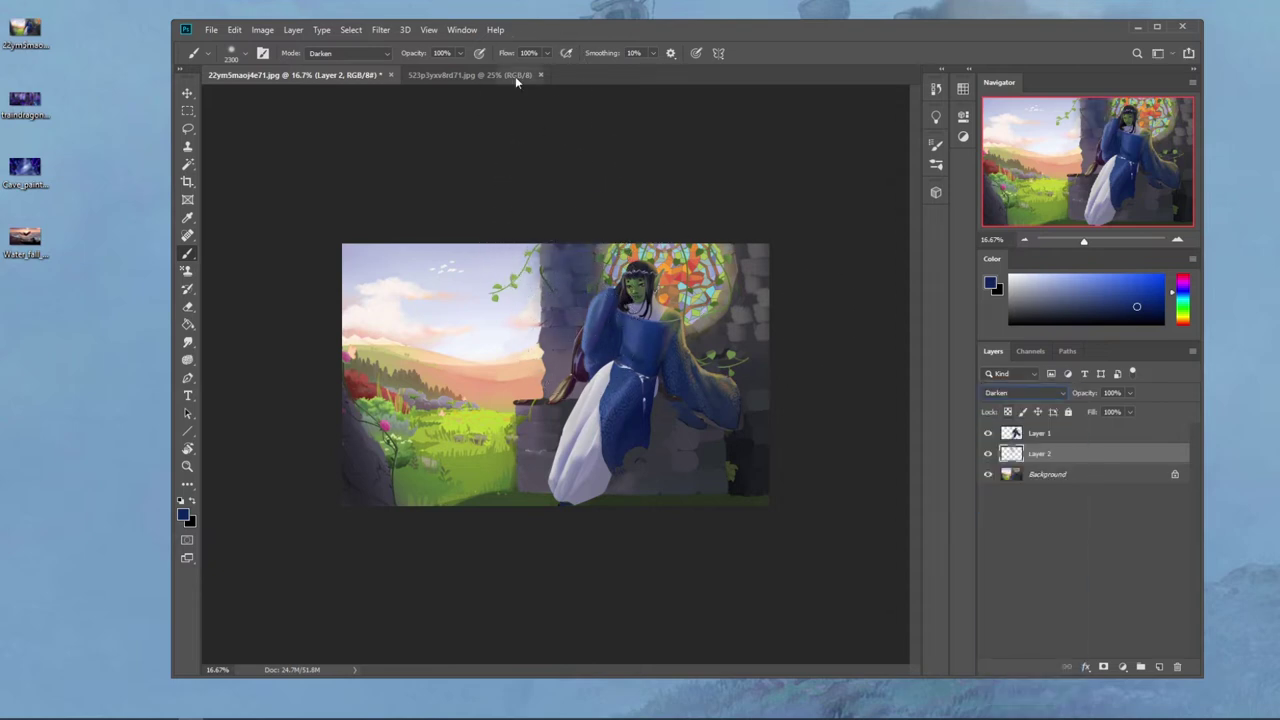
left_click(461, 55)
left_click_drag(463, 69, 413, 69)
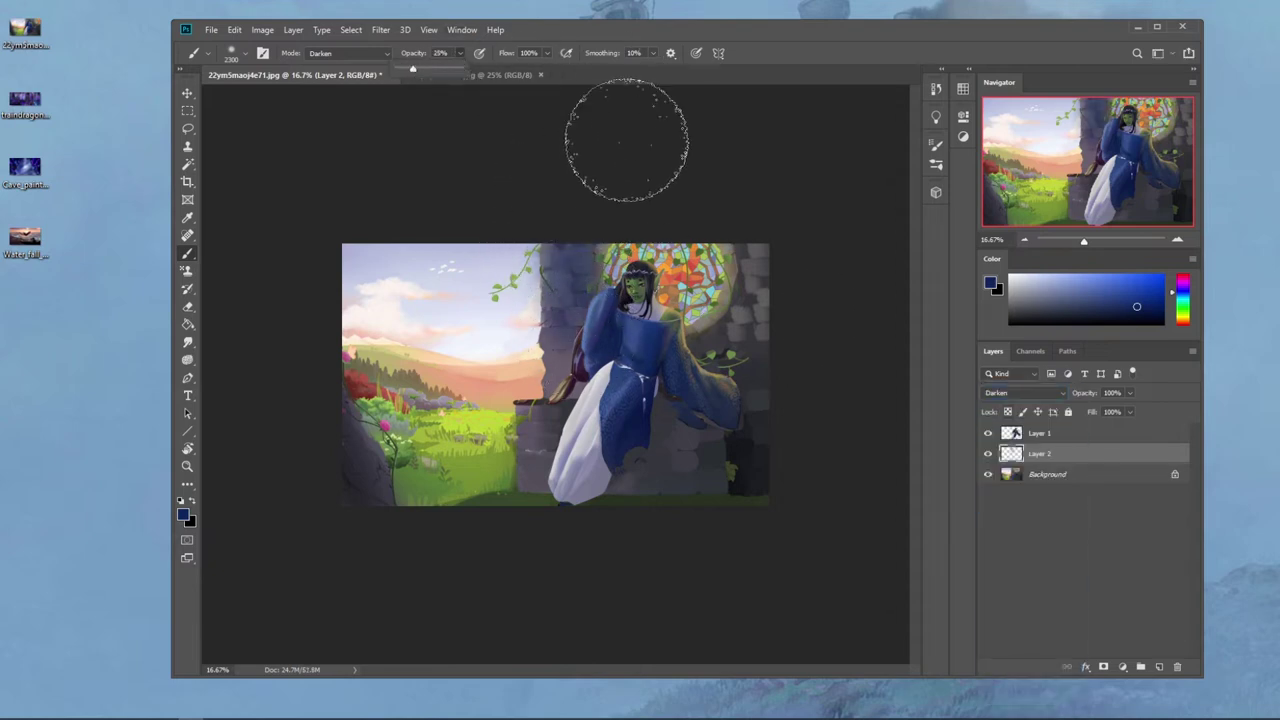
left_click(572, 245)
key("ctrl+z")
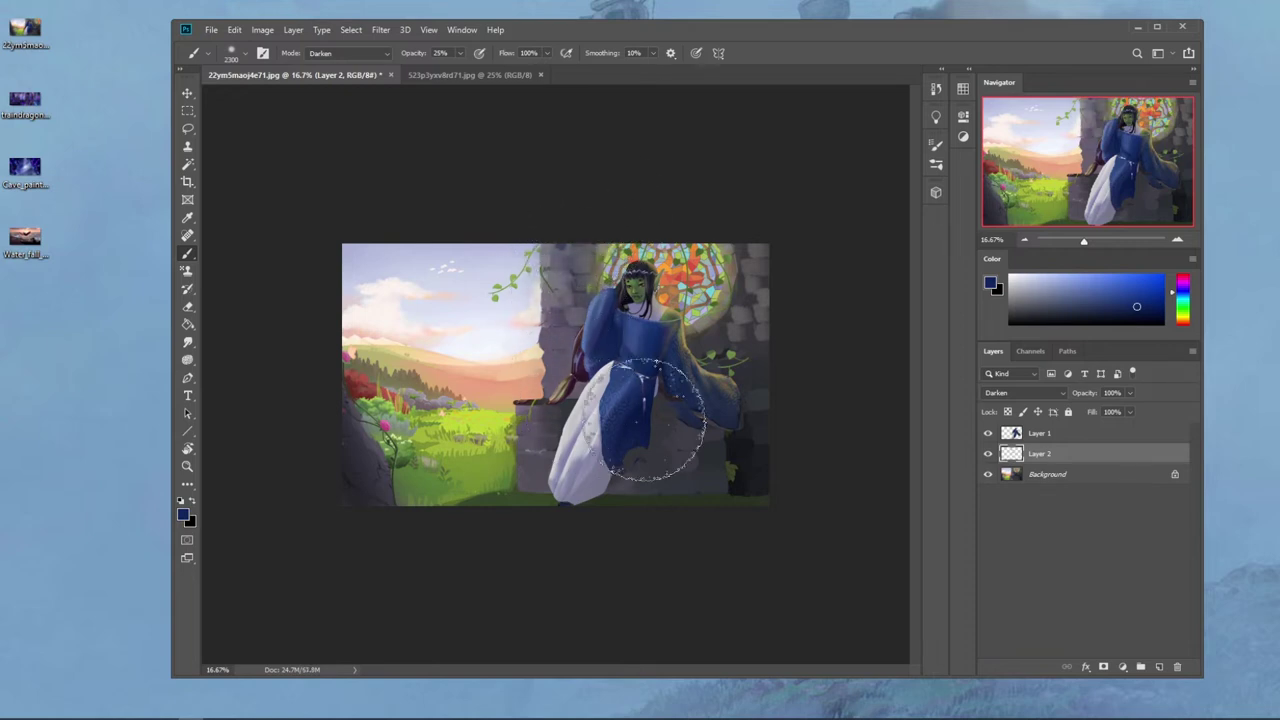
Step: Glaze blue shadow over the lower wall, skirt and shaded side of the wall, moving Layer 2 above Layer 1
mouse_move(555, 428)
left_mouse_down()
mouse_move(641, 446)
mouse_move(693, 483)
mouse_move(697, 397)
left_mouse_up()
left_click_drag(1070, 458, 1070, 432)
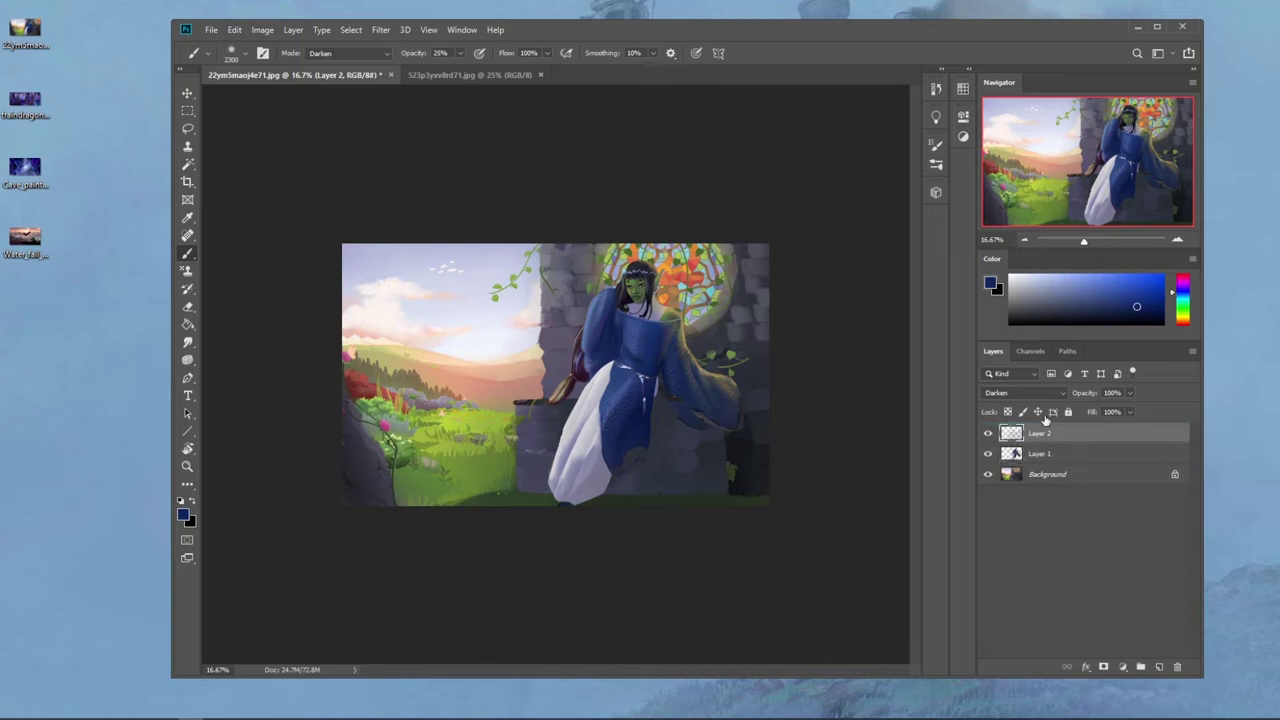
mouse_move(630, 389)
left_mouse_down()
mouse_move(585, 450)
mouse_move(598, 402)
mouse_move(617, 480)
left_mouse_up()
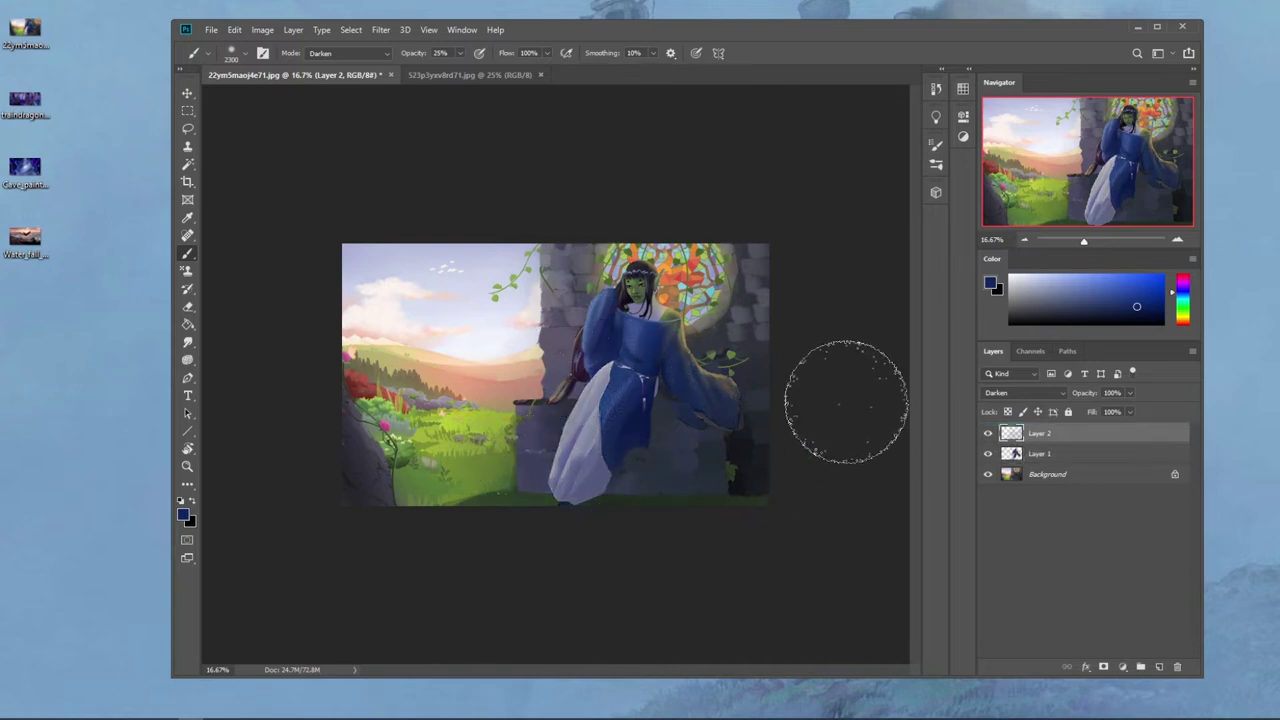
left_click_drag(770, 305, 745, 399)
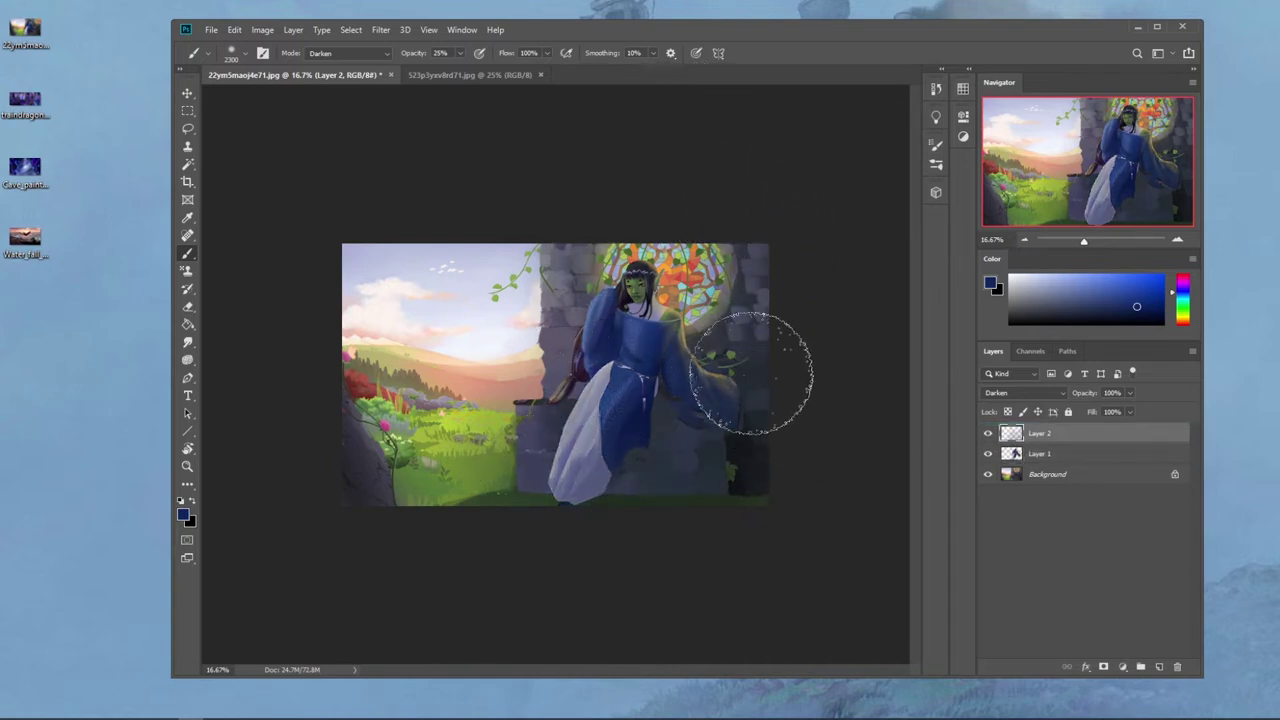
Step: Erase the blue shadow glaze from the meadow and sky on Layer 2
key("e")
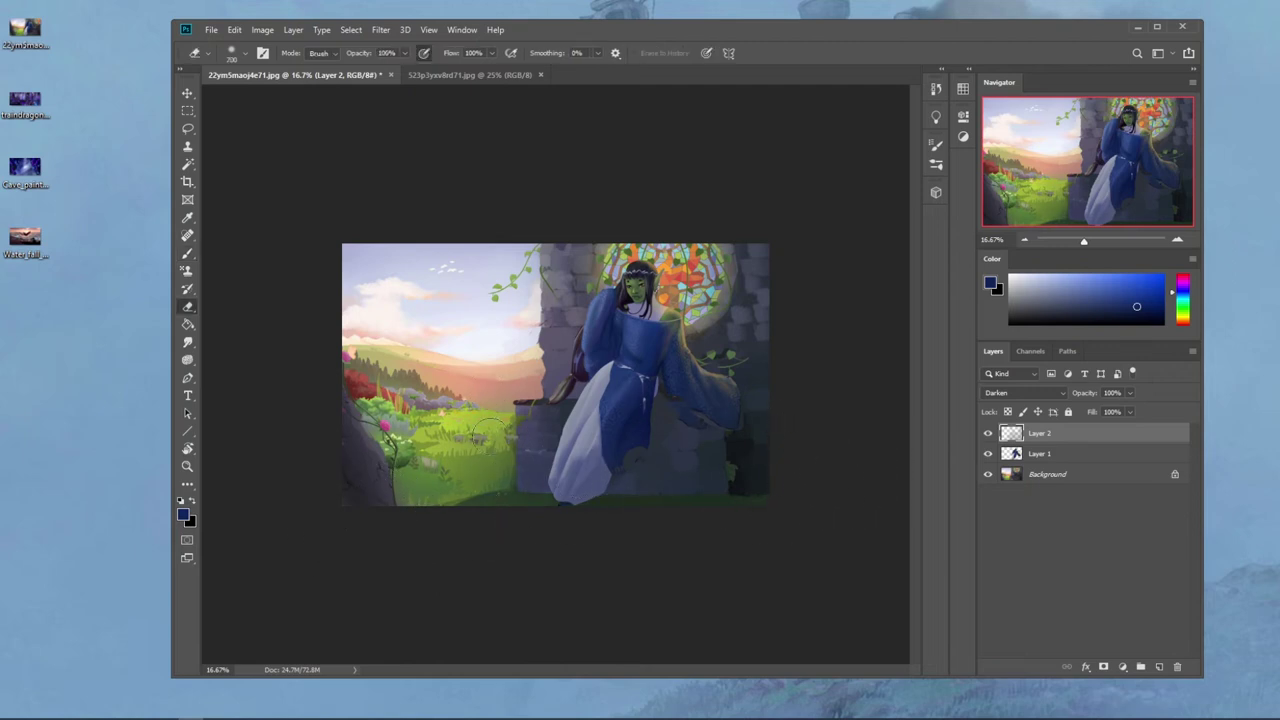
mouse_move(493, 469)
left_mouse_down()
mouse_move(450, 487)
mouse_move(482, 378)
mouse_move(523, 388)
mouse_move(508, 197)
left_mouse_up()
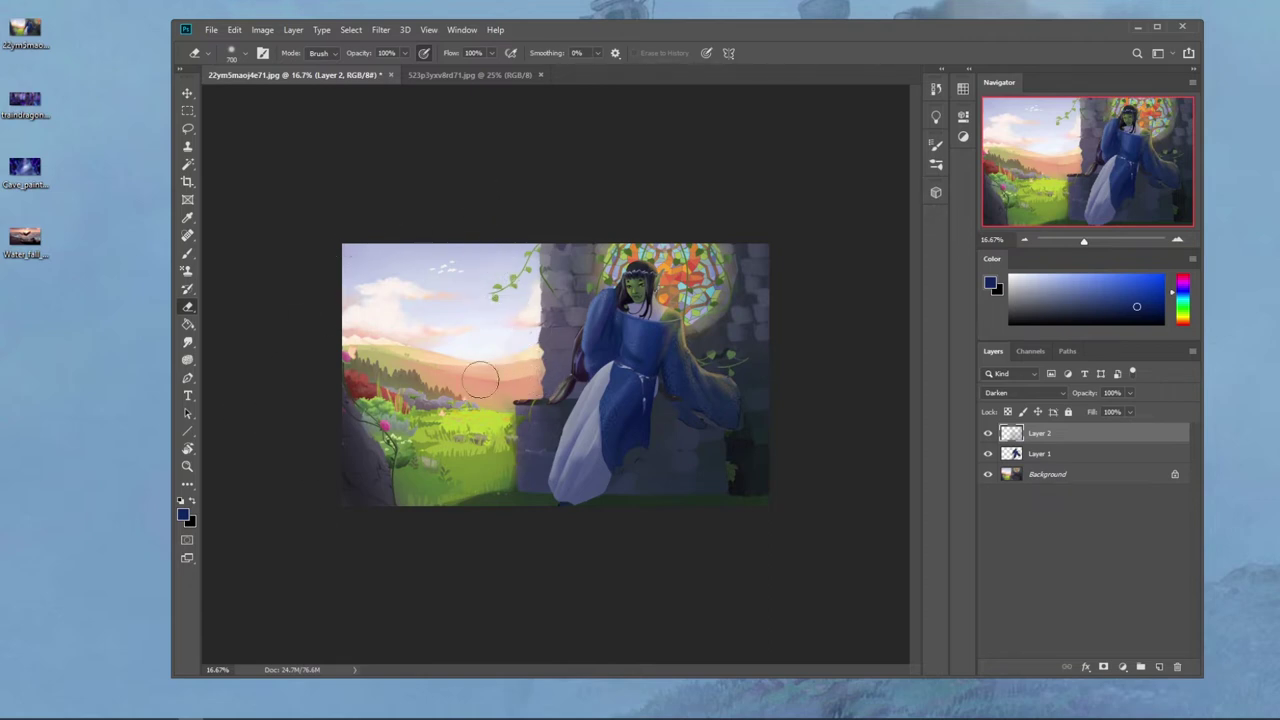
Step: Tint the upper sky purple on the Background layer with the brush in Color mode at 8% opacity
key("b")
left_click(497, 372, "alt")
left_click(341, 54)
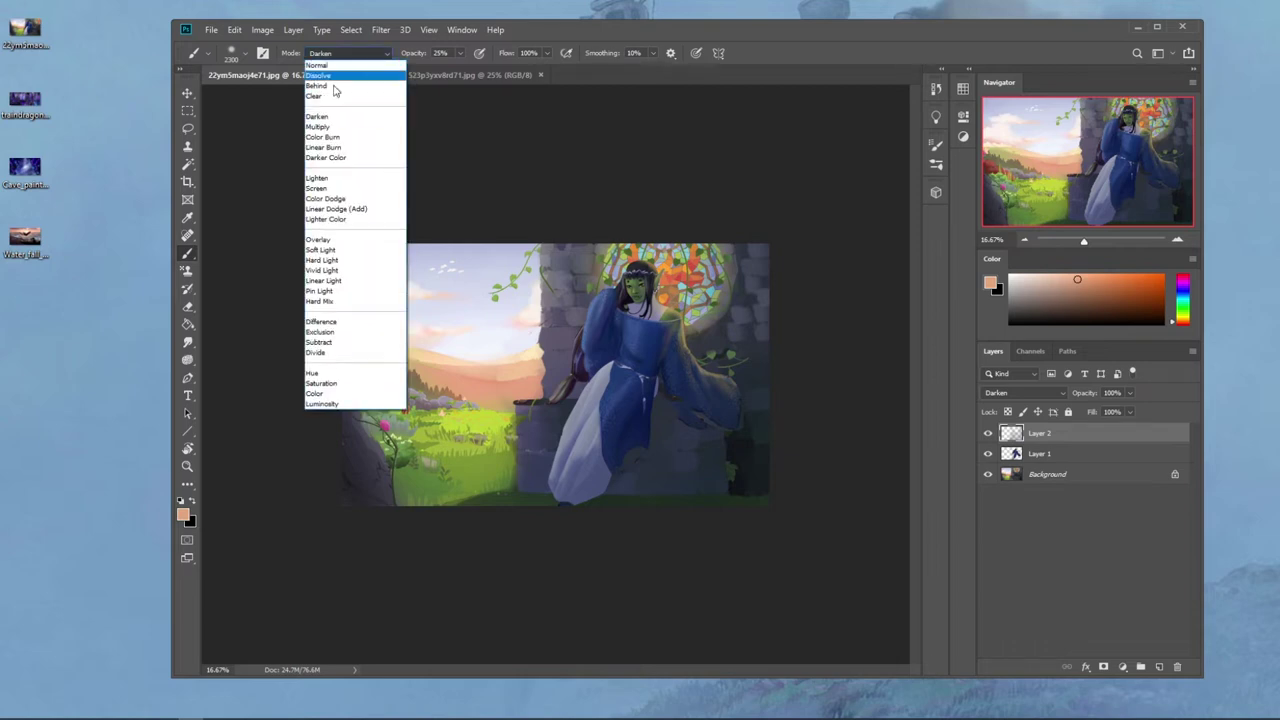
left_click(345, 65)
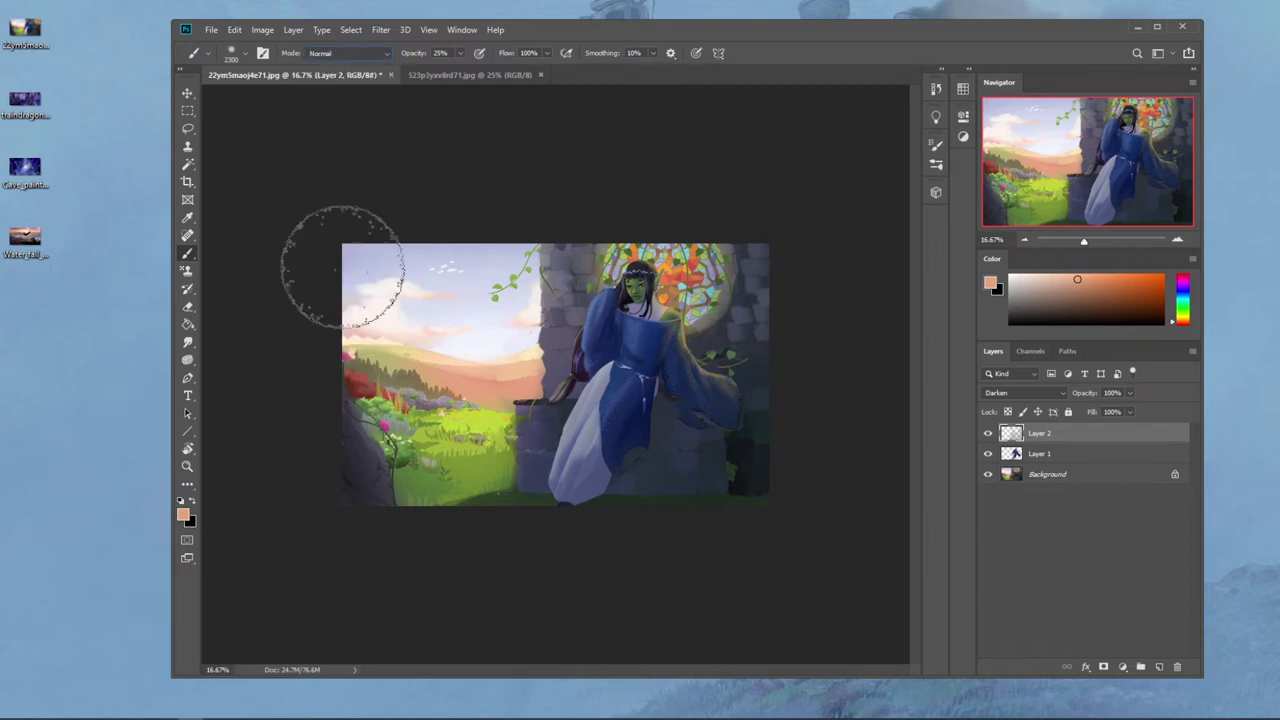
left_click(344, 54)
left_click(340, 396)
left_click(1042, 473)
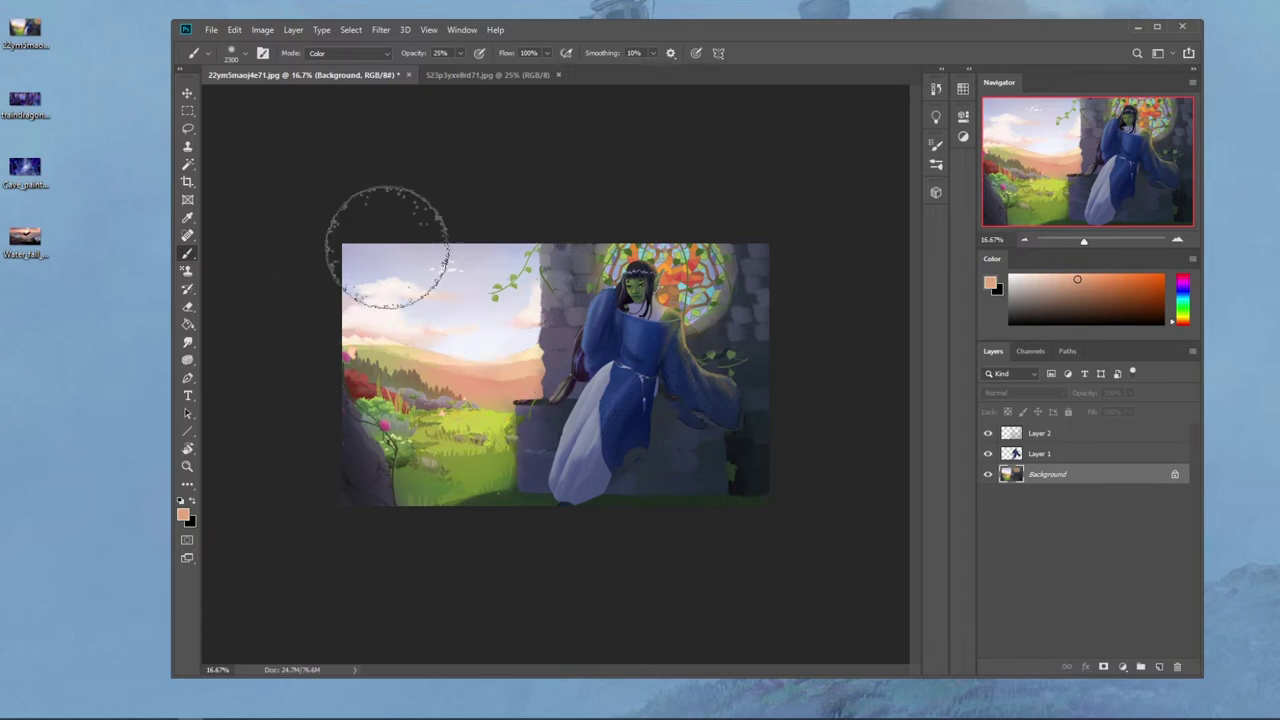
left_click_drag(1183, 306, 1189, 294)
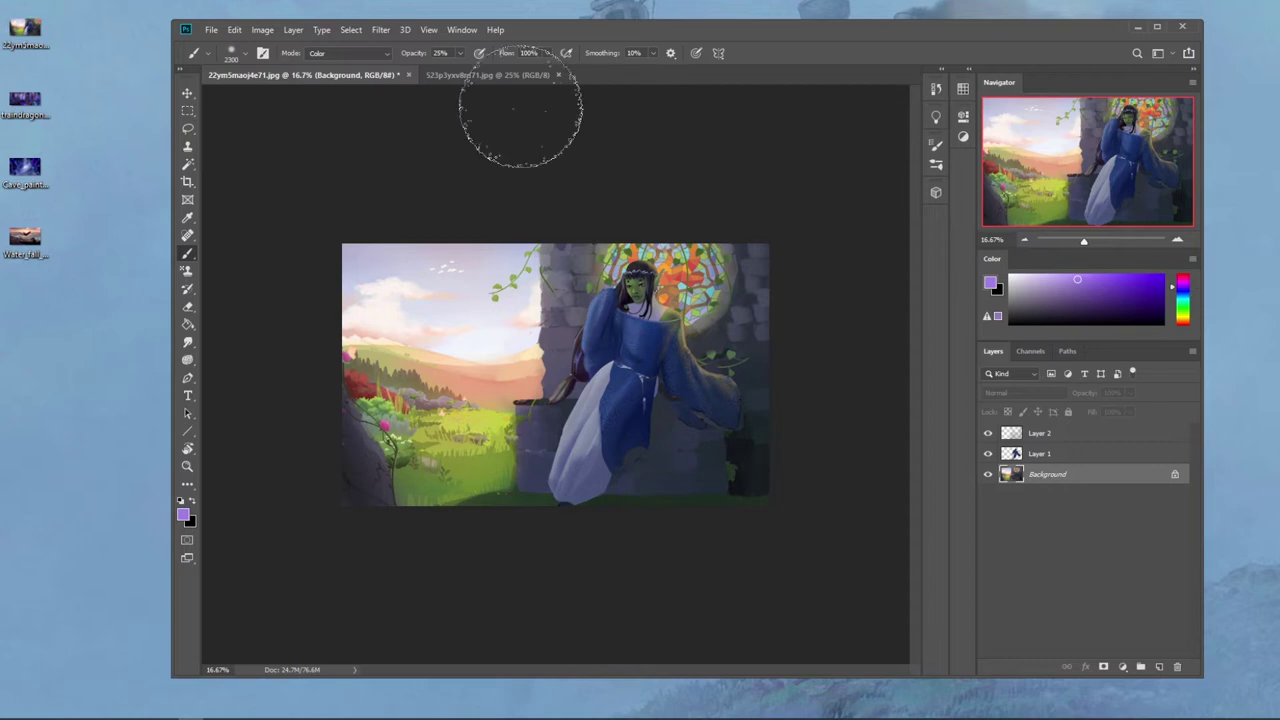
left_click_drag(446, 66, 433, 67)
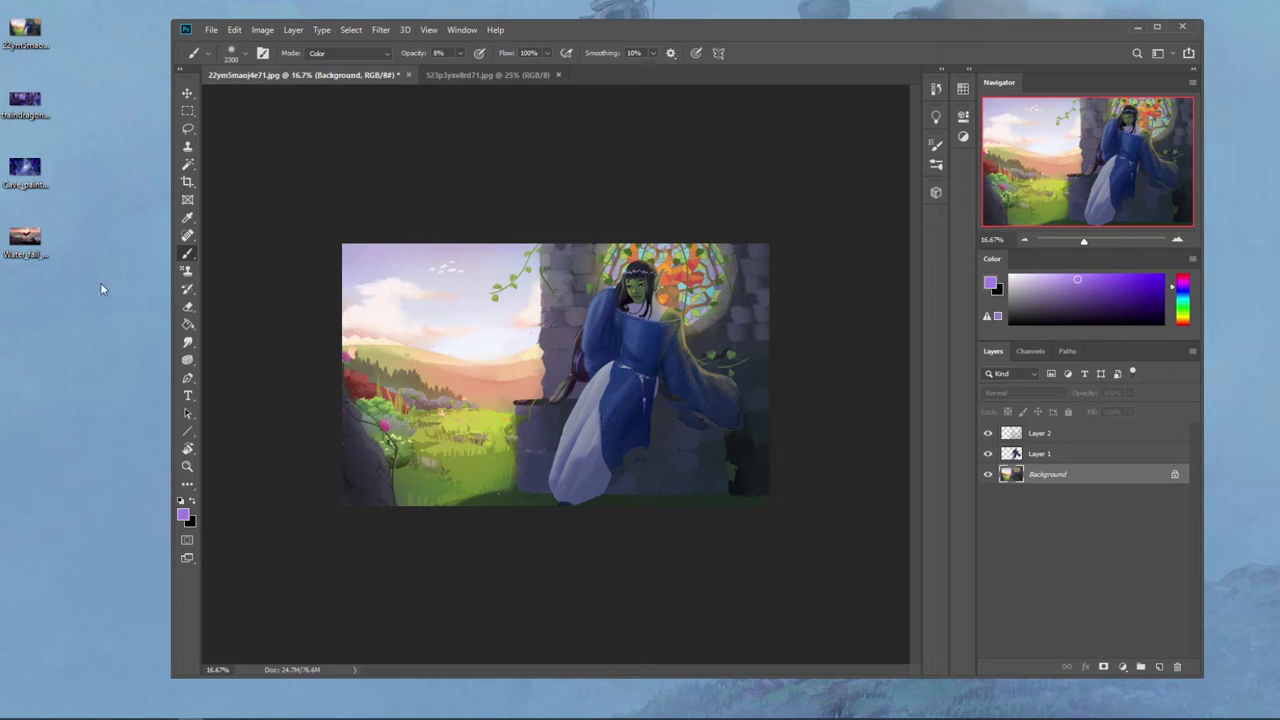
Step: Pick a warm yellow-orange, glaze it over the distant hills and horizon, and set the brush mode back to Normal
left_click(1183, 320)
left_click(1114, 275)
left_click(1184, 319)
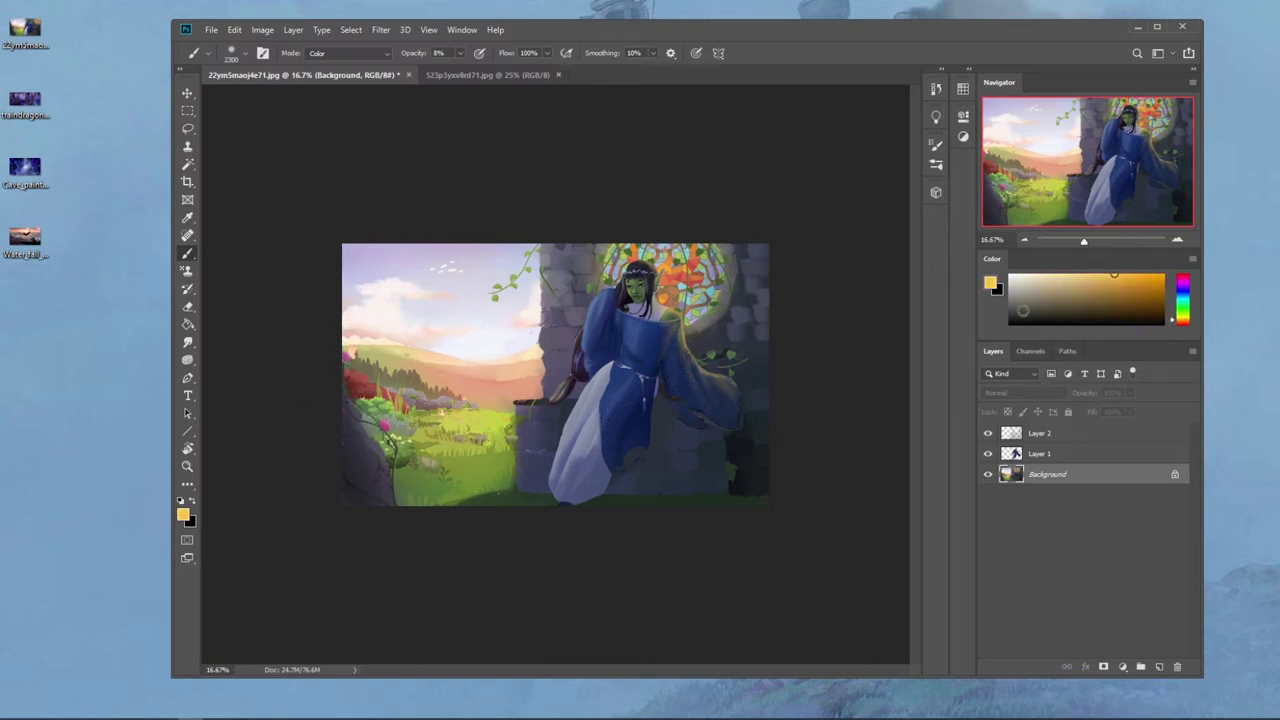
mouse_move(445, 345)
left_mouse_down()
mouse_move(457, 330)
mouse_move(480, 340)
left_mouse_up()
left_click(345, 53)
left_click(340, 63)
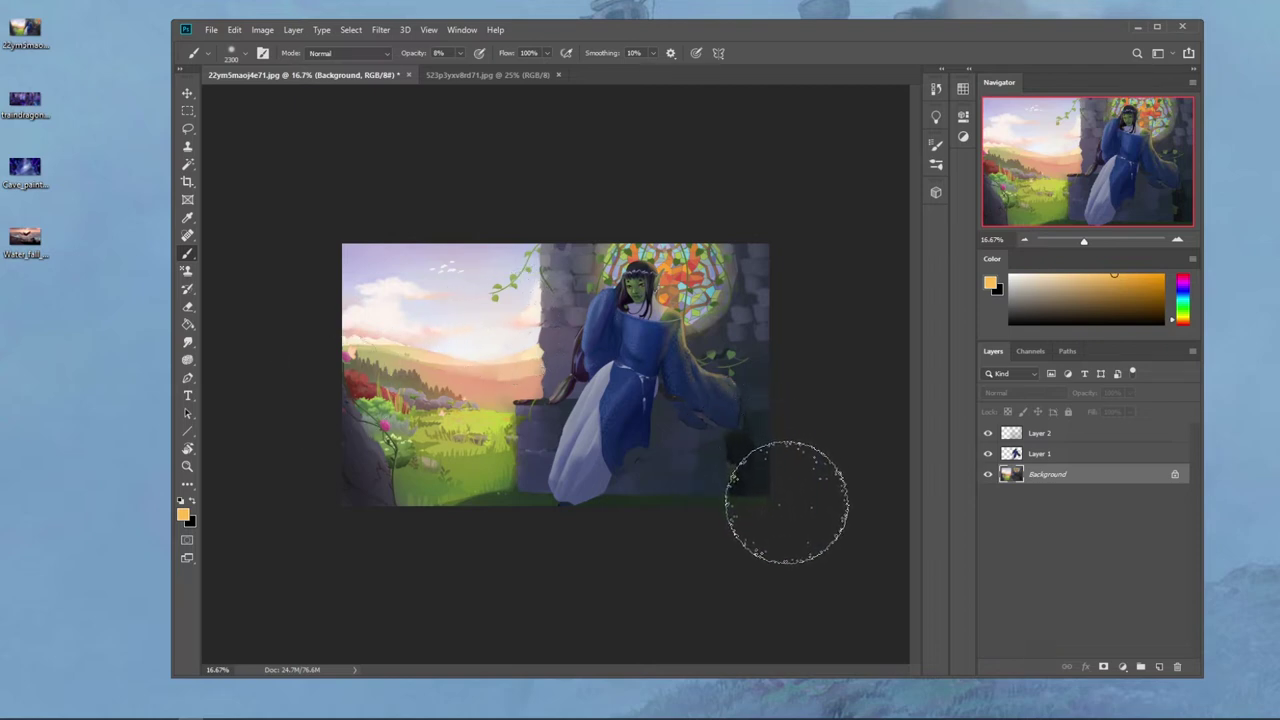
key("l")
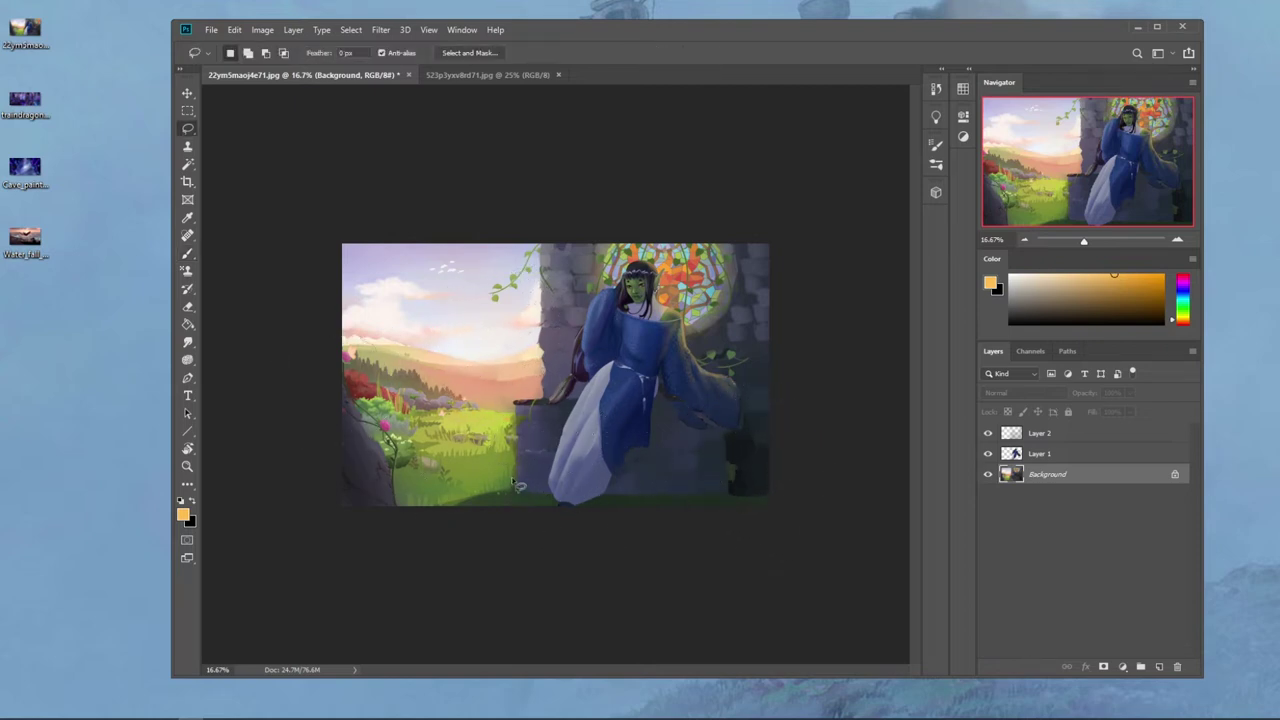
mouse_move(518, 494)
left_mouse_down()
mouse_move(561, 527)
mouse_move(441, 527)
mouse_move(411, 512)
mouse_move(492, 478)
left_mouse_up()
key("ctrl+d")
key("b")
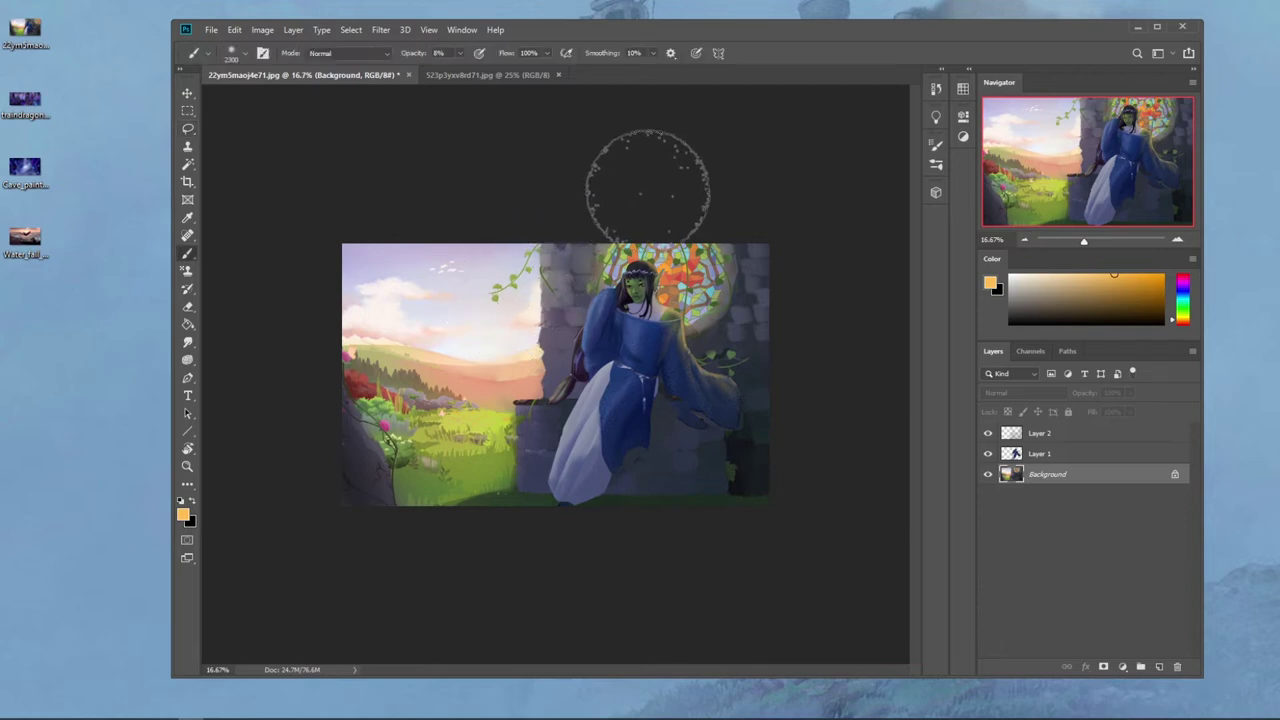
Step: Try the Dodge tool on the sky beside the wall, undo it, and lighten the stained-glass window's highlights at 12% exposure
right_click(187, 360)
left_click(240, 372)
mouse_move(530, 291)
left_mouse_down()
mouse_move(560, 210)
mouse_move(537, 250)
mouse_move(549, 252)
mouse_move(535, 245)
mouse_move(499, 372)
left_mouse_up()
key("ctrl+z")
key("ctrl+z")
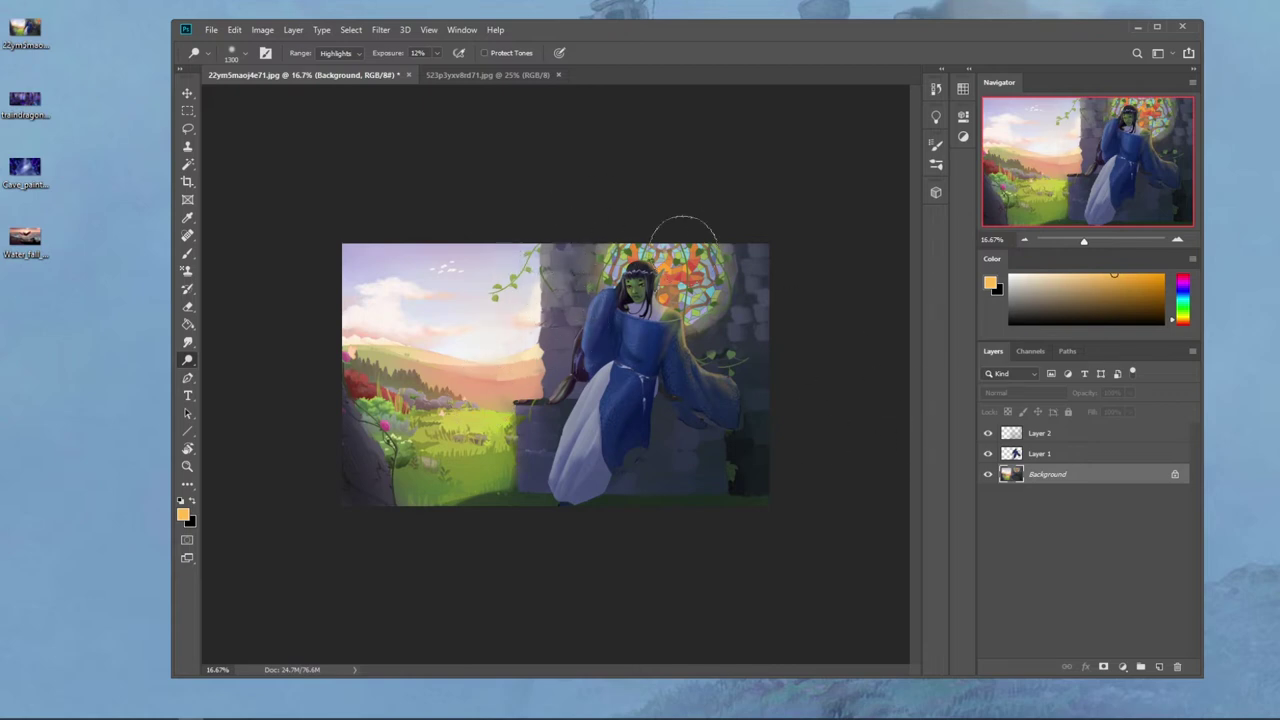
mouse_move(687, 265)
left_mouse_down()
mouse_move(629, 260)
mouse_move(633, 303)
mouse_move(672, 292)
left_mouse_up()
left_click_drag(689, 243, 626, 261)
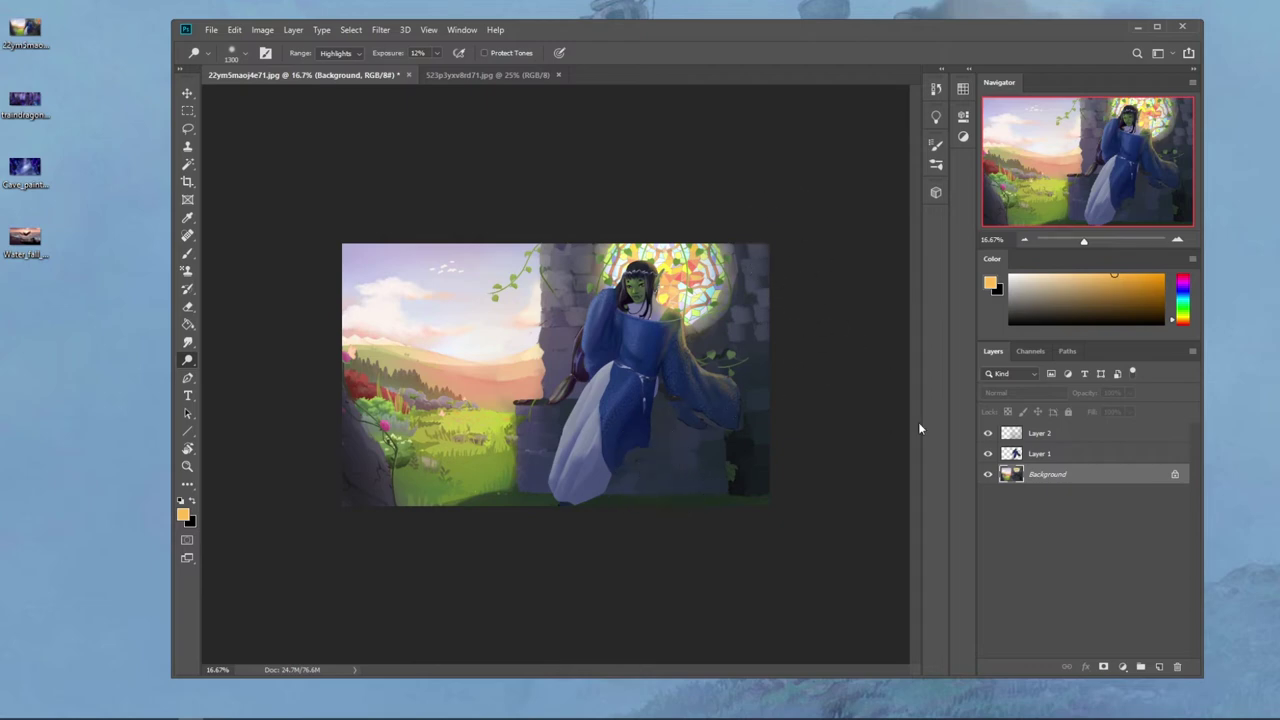
Step: Select Layer 1 and set the Dodge tool's exposure to 34%
left_click(1033, 438)
left_click(1042, 456)
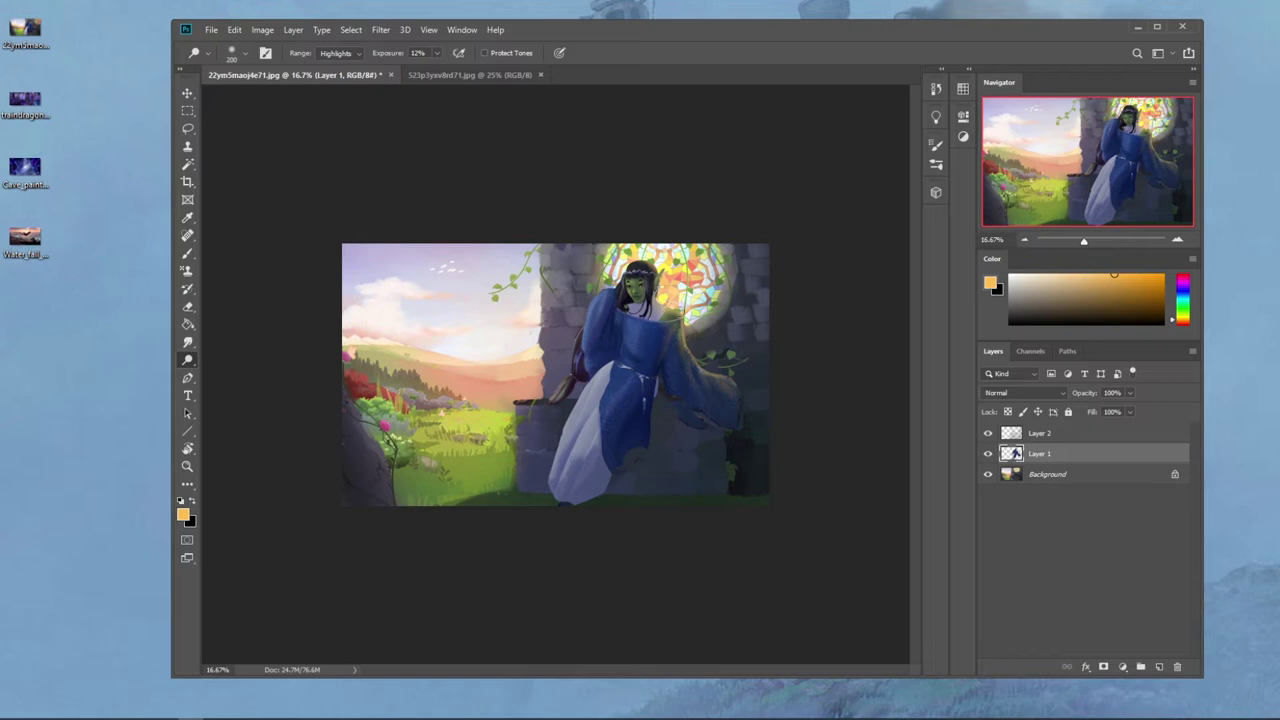
left_click_drag(436, 56, 477, 68)
Step: Lock Layer 1's transparent pixels and glaze the wall's sampled dark grey over the outstretched sleeve with a 900 px brush
key("b")
left_click(712, 341, "alt")
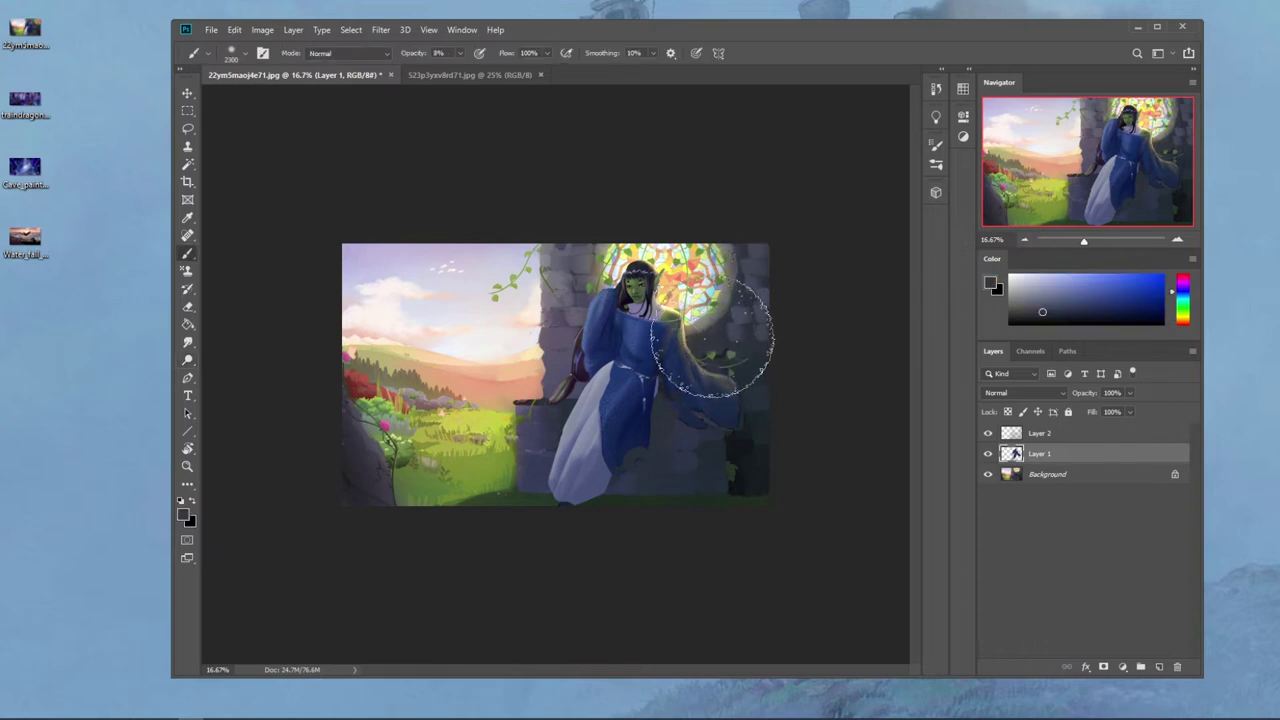
left_click(1009, 412)
key("bracketleft")
key("bracketleft")
key("bracketleft")
key("bracketleft")
key("bracketleft")
key("bracketleft")
key("bracketleft")
key("bracketleft")
key("bracketleft")
key("bracketleft")
key("bracketleft")
key("bracketleft")
key("bracketleft")
key("bracketleft")
left_click_drag(726, 241, 688, 383)
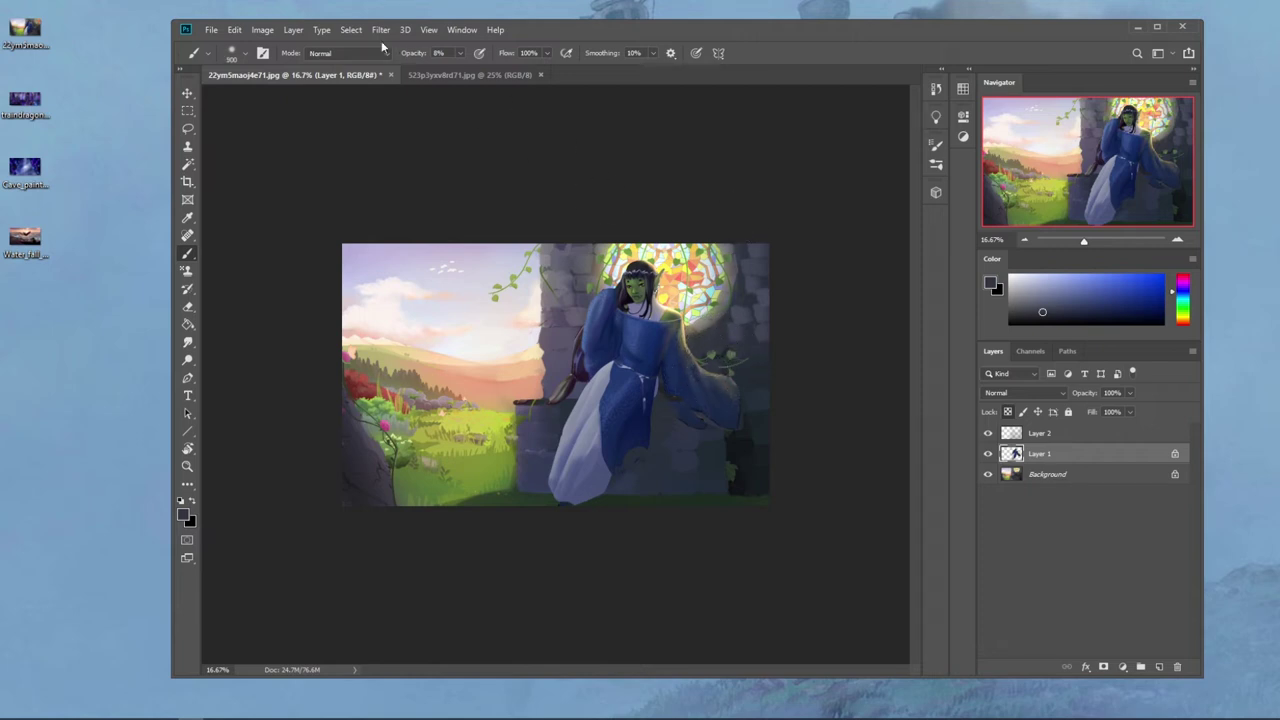
Step: Set the brush to Darken mode at 24% opacity and toggle Layer 1's visibility to compare the figure
left_click(372, 56)
left_click(350, 100)
left_click(459, 53)
left_click_drag(466, 70, 476, 70)
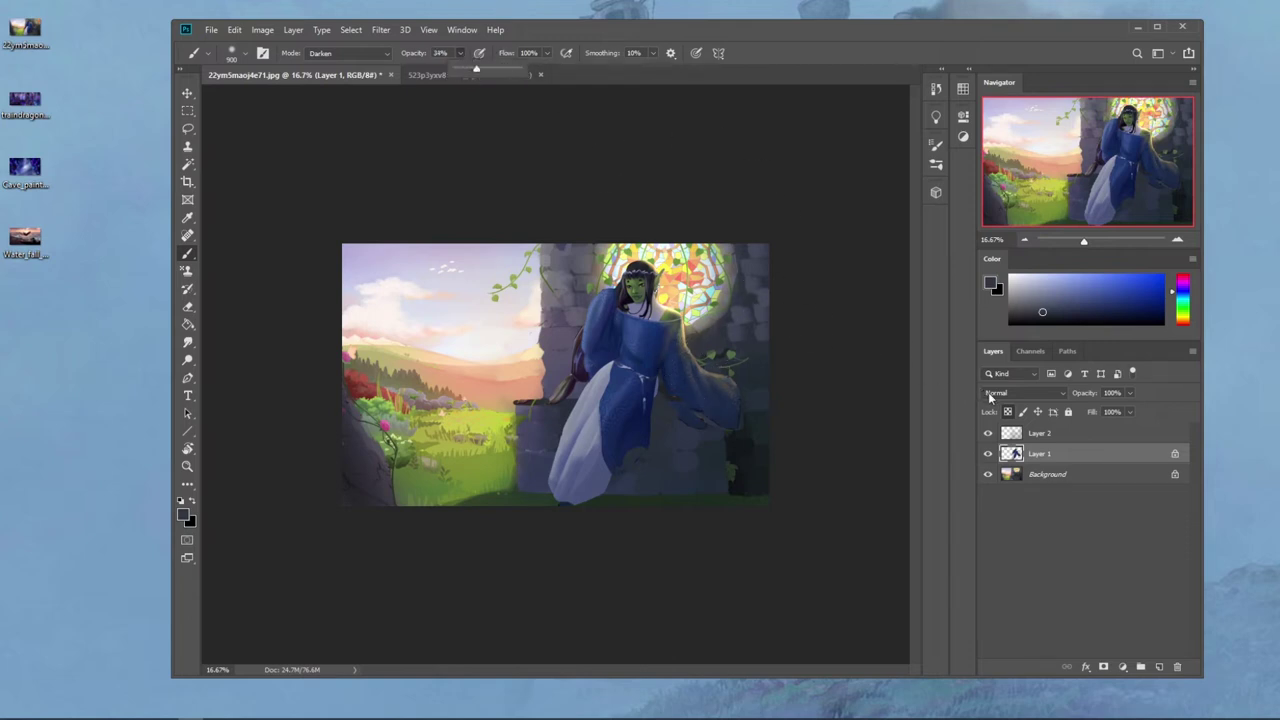
left_click(988, 454)
left_click(988, 455)
key("m")
right_click(684, 319)
left_click(813, 227)
Step: Try darkening the outstretched sleeve at 74% brush opacity, reduce the brush to 400, and undo the trial strokes
key("b")
left_click(459, 53)
left_click_drag(697, 349, 737, 399)
key("ctrl+z")
key("bracketleft")
key("bracketleft")
key("bracketleft")
key("bracketleft")
key("bracketleft")
left_click(708, 385, "alt")
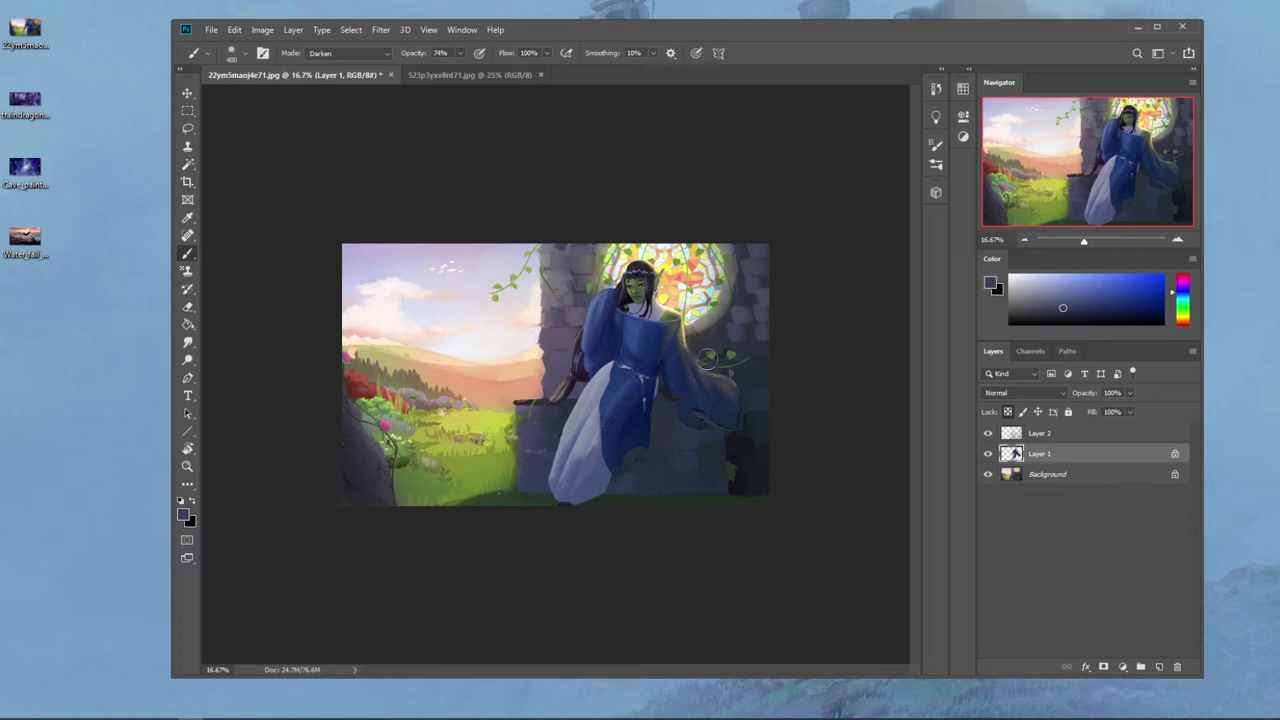
key("ctrl+z")
Step: Desaturate the figure's green face with the Sponge tool and switch to the Dodge tool
left_click(187, 360)
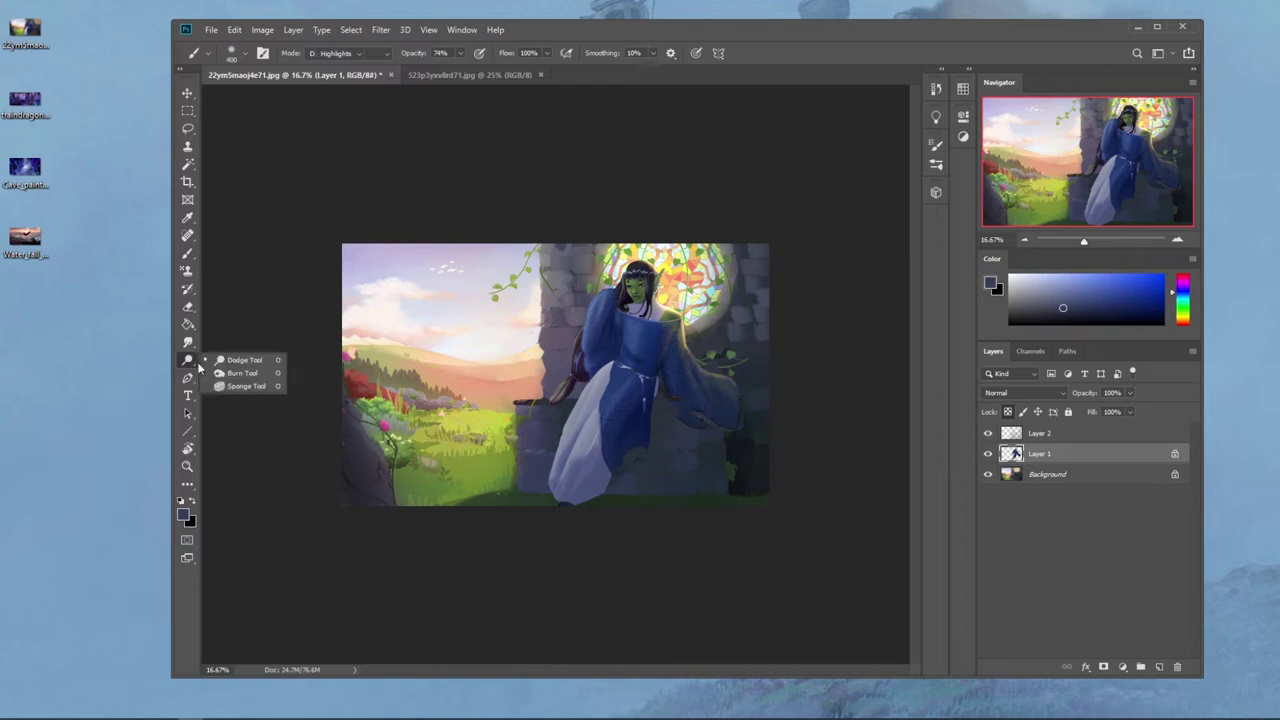
left_click(249, 386)
left_click(350, 53)
left_click(335, 64)
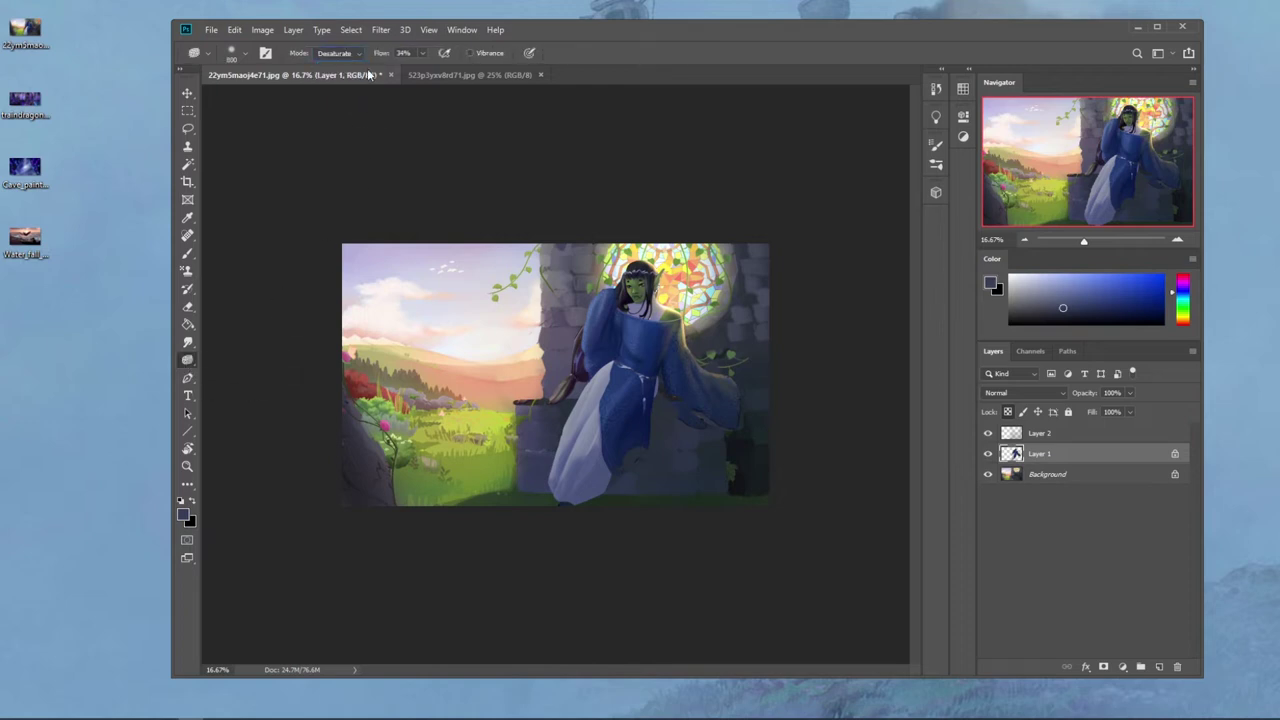
key("bracketleft")
left_click_drag(637, 285, 634, 287)
left_click_drag(201, 360, 232, 368)
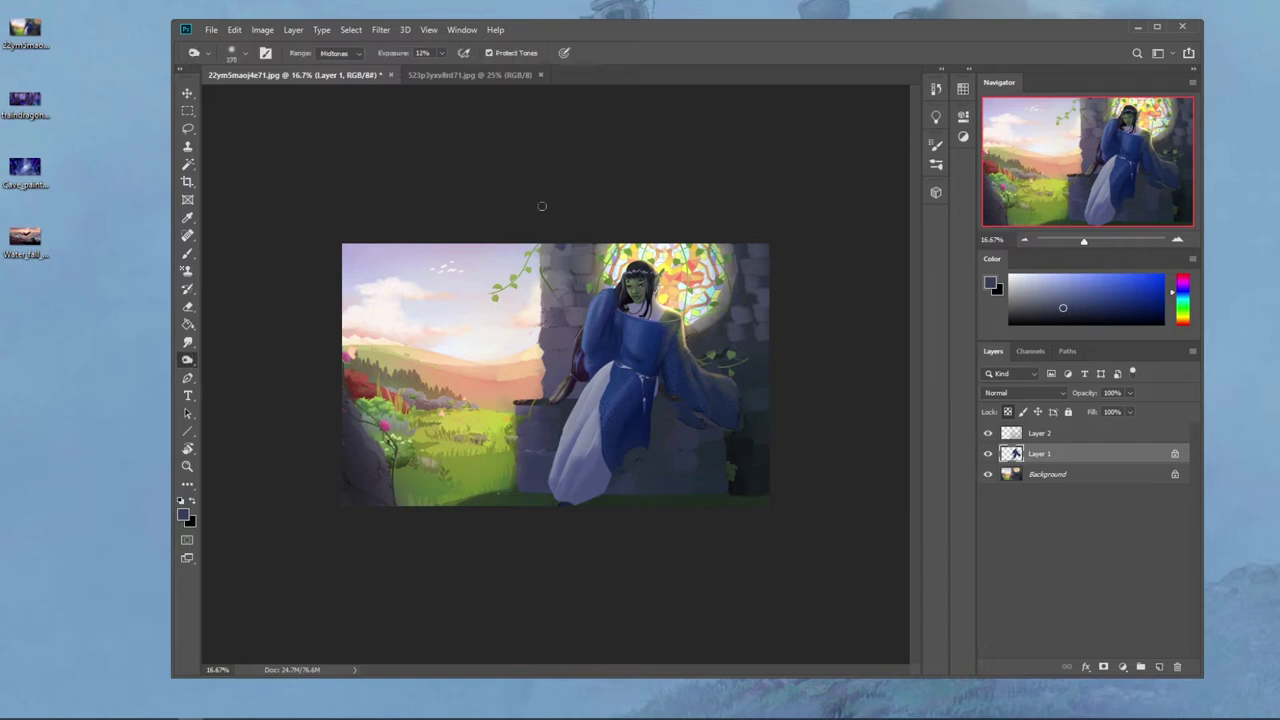
left_click_drag(187, 360, 230, 355)
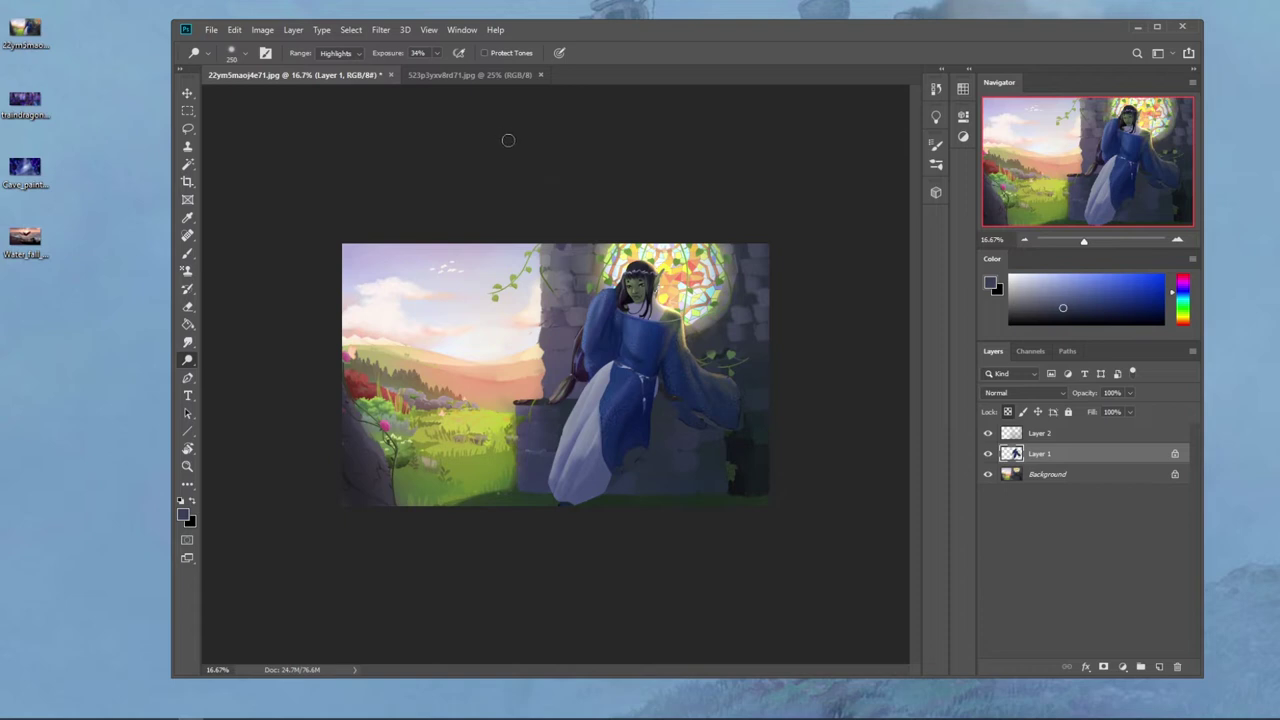
Step: Pick a pale green and dab a highlight beside the figure's face with the brush in Normal mode
left_click(1186, 310)
left_click(1099, 271)
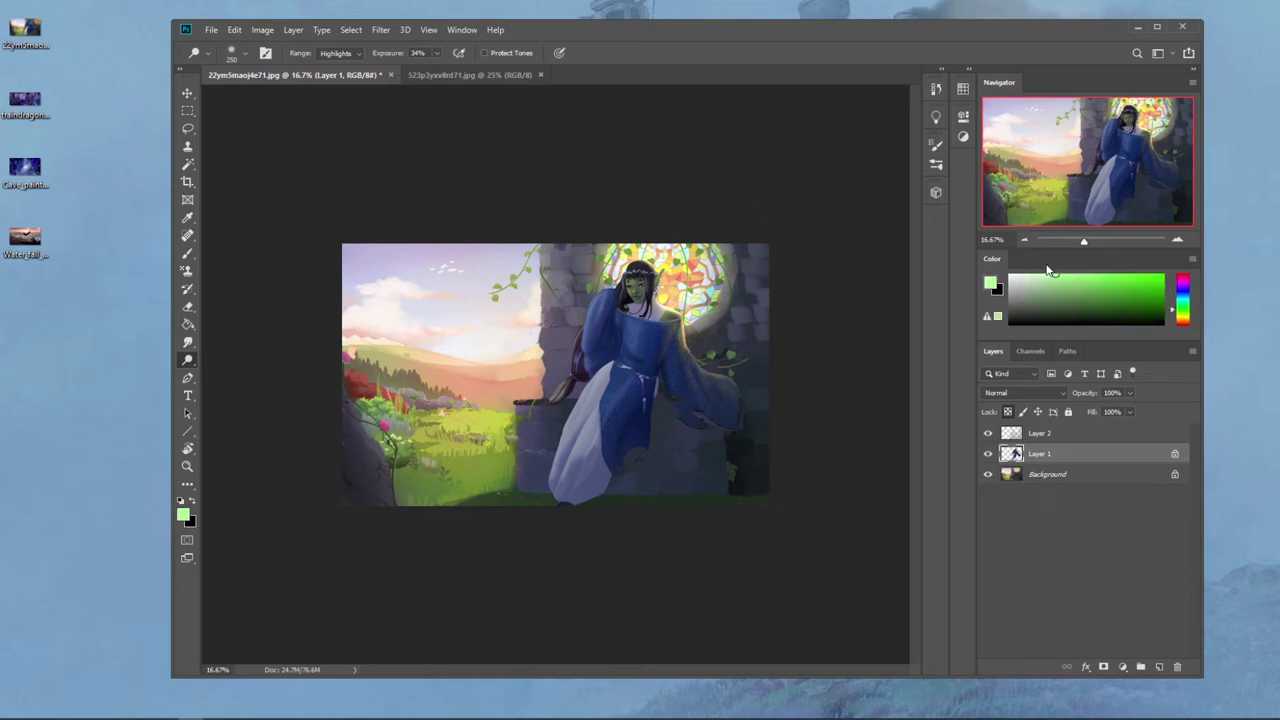
key("b")
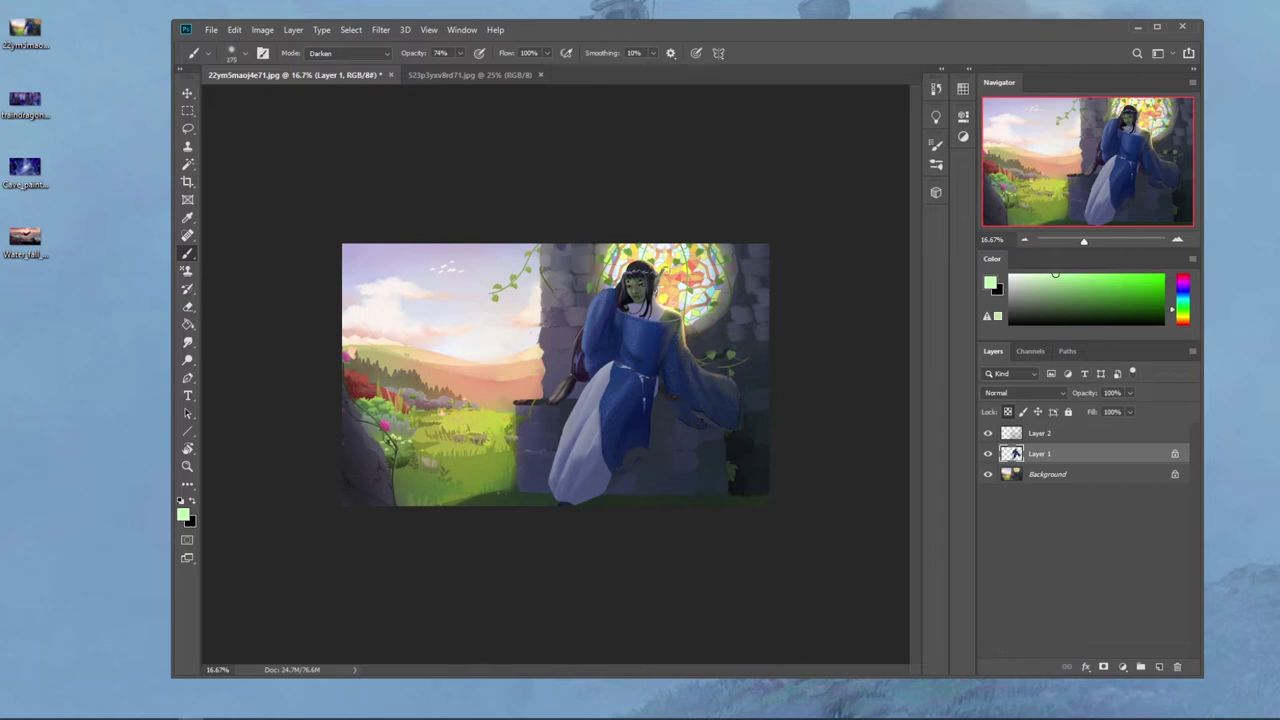
left_click(350, 53)
left_click(330, 64)
left_click(665, 271)
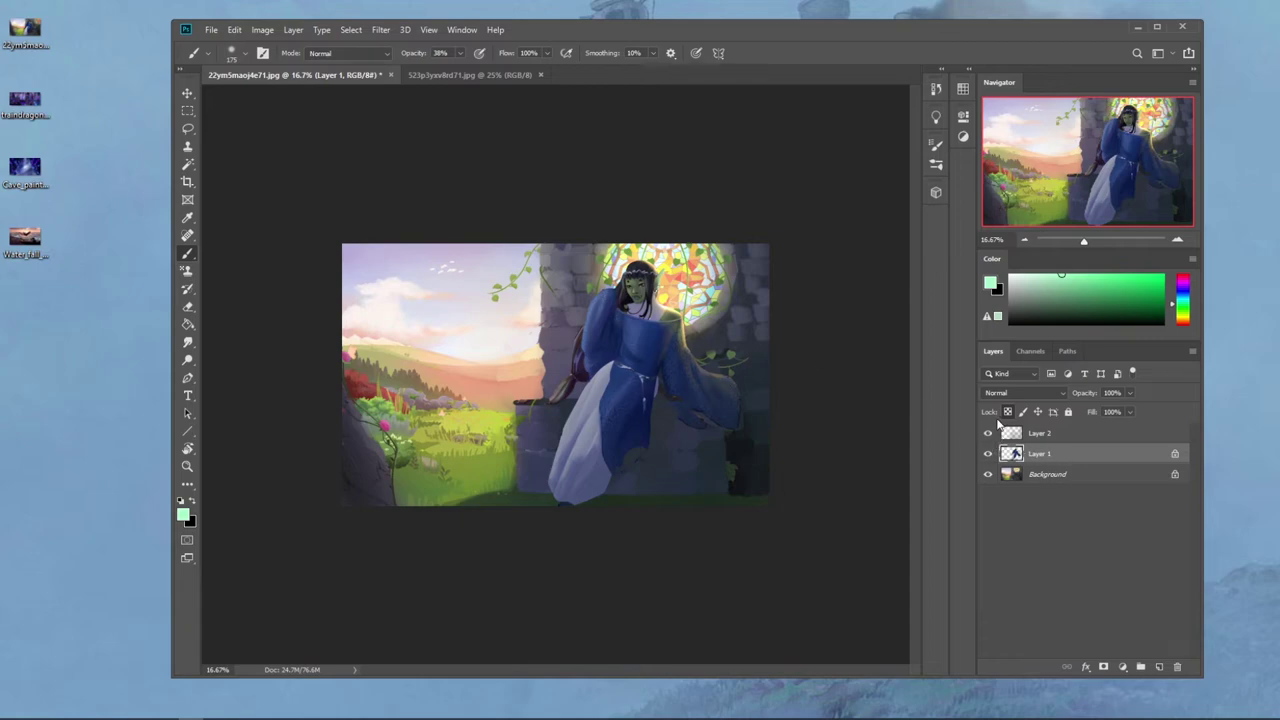
Step: Switch to the 80 px brush from Istebrak's Dry-Oil Brushes
right_click(652, 386)
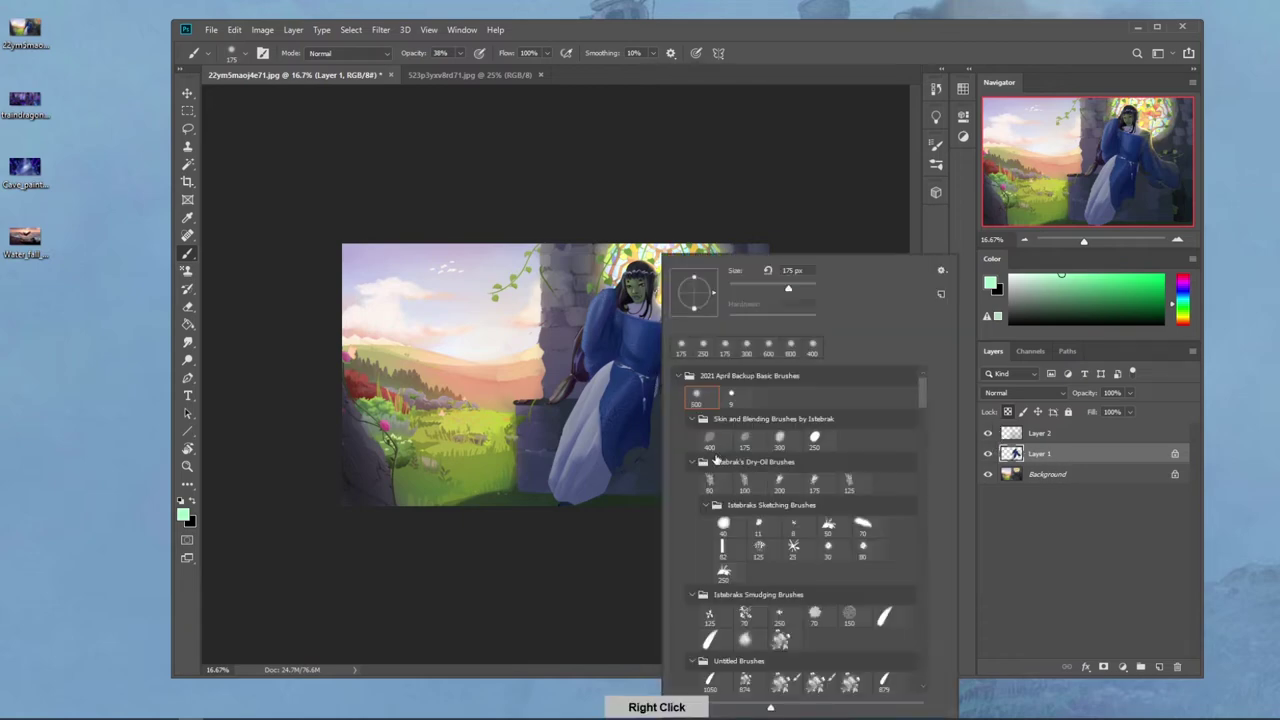
left_click(716, 489)
key("Return")
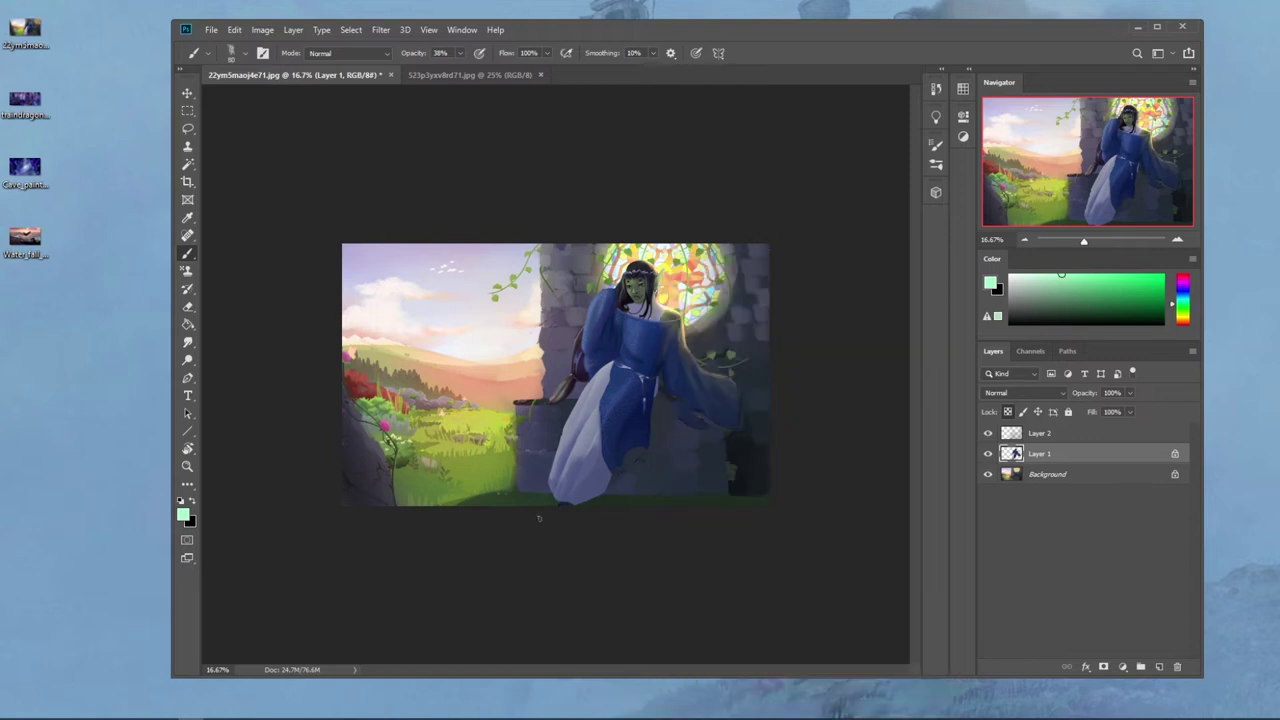
Step: Lasso a thin strip of ground along the painting's lower edge below the wall
key("l")
left_click_drag(745, 513, 586, 514)
mouse_move(757, 517)
left_mouse_down()
mouse_move(578, 510)
mouse_move(776, 541)
left_mouse_up()
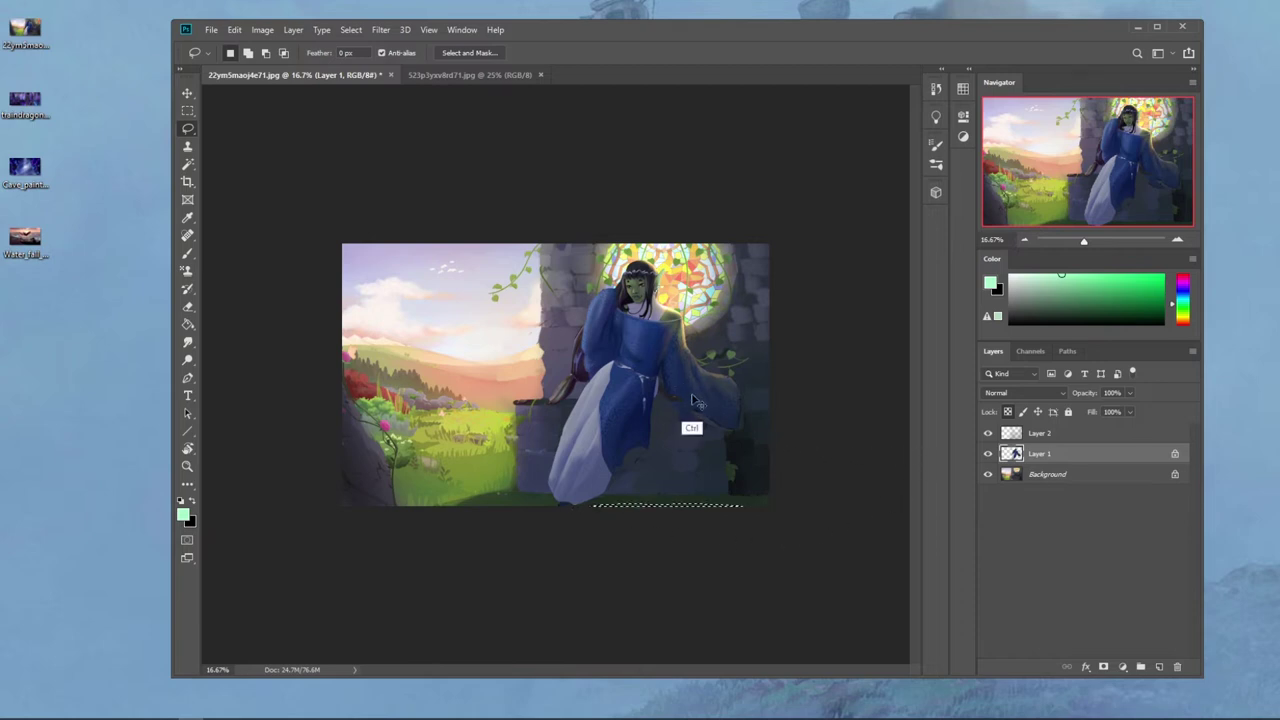
key("ctrl+d")
Step: Sample pink from the stained glass, enlarge the dry-oil brush to 250, and paint the ground strip on the Background layer
key("b")
left_click(671, 317, "alt")
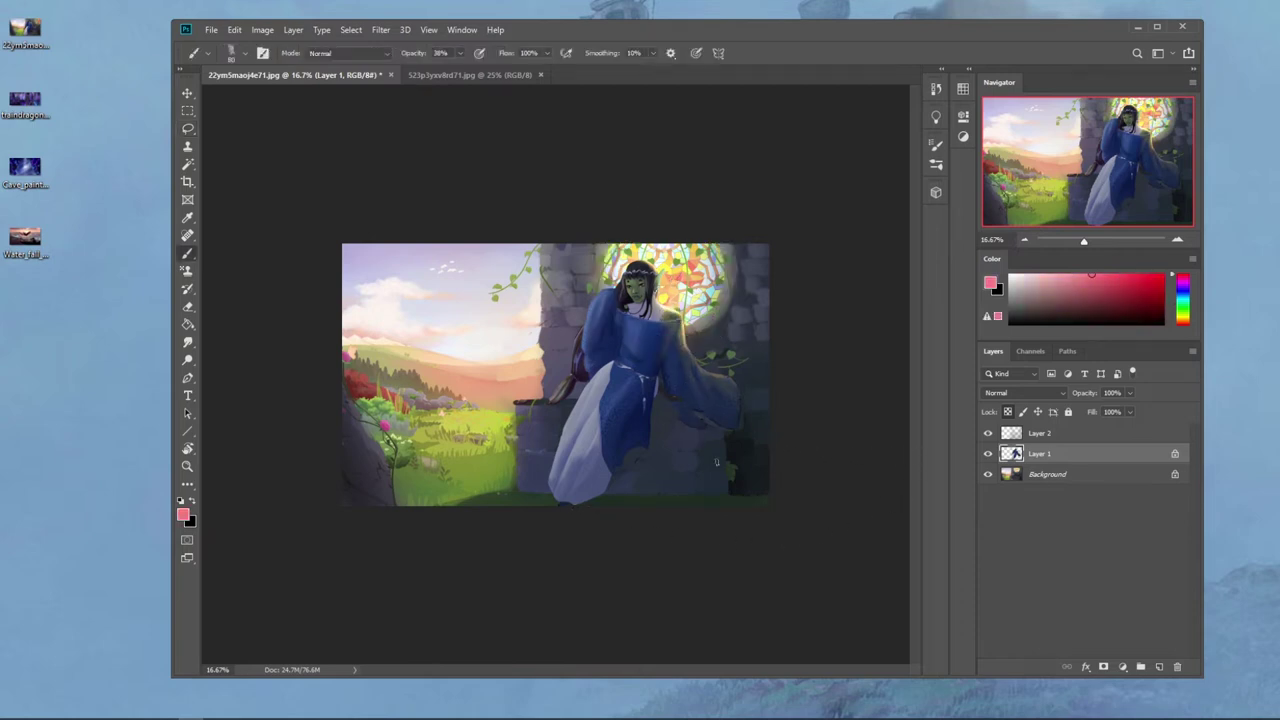
key("bracketright")
key("bracketright")
key("bracketright")
key("bracketright")
key("bracketright")
left_click(363, 59)
left_click(362, 63)
left_click(1045, 476)
left_click_drag(730, 508, 395, 515)
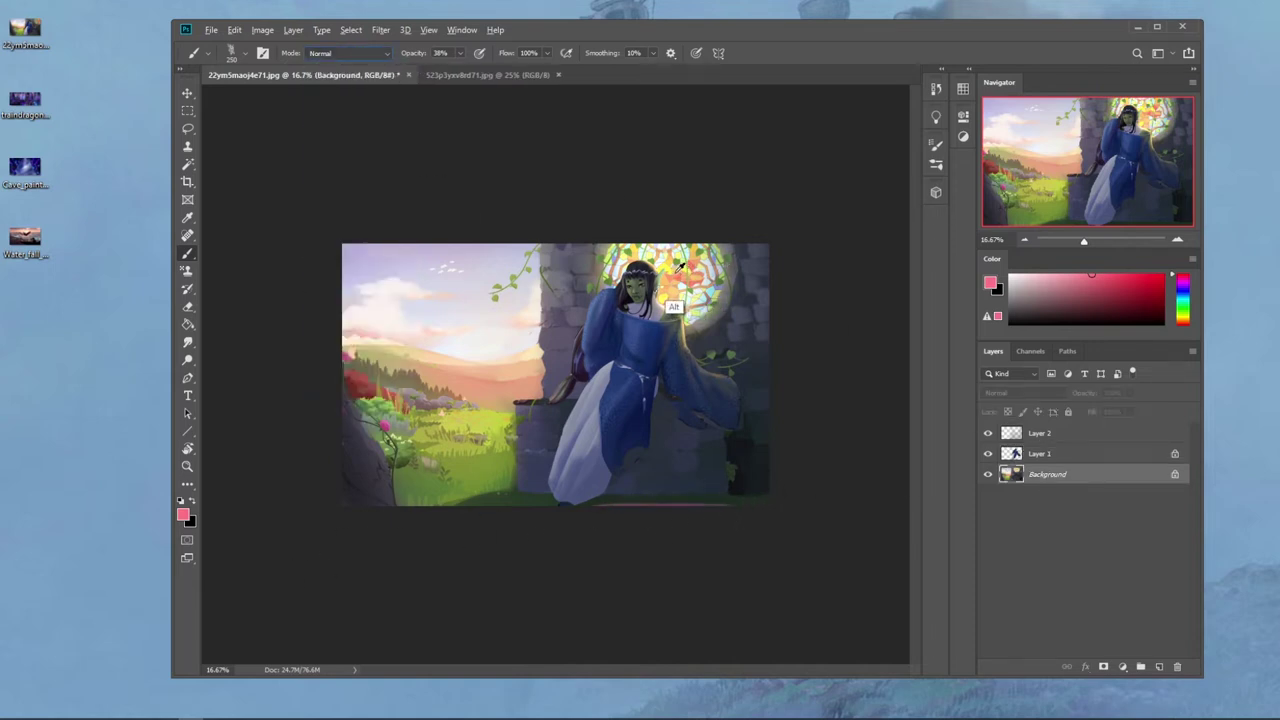
Step: Lighten the ground strip with a near-white sampled from the window and remove the selection
left_click(677, 266, "alt")
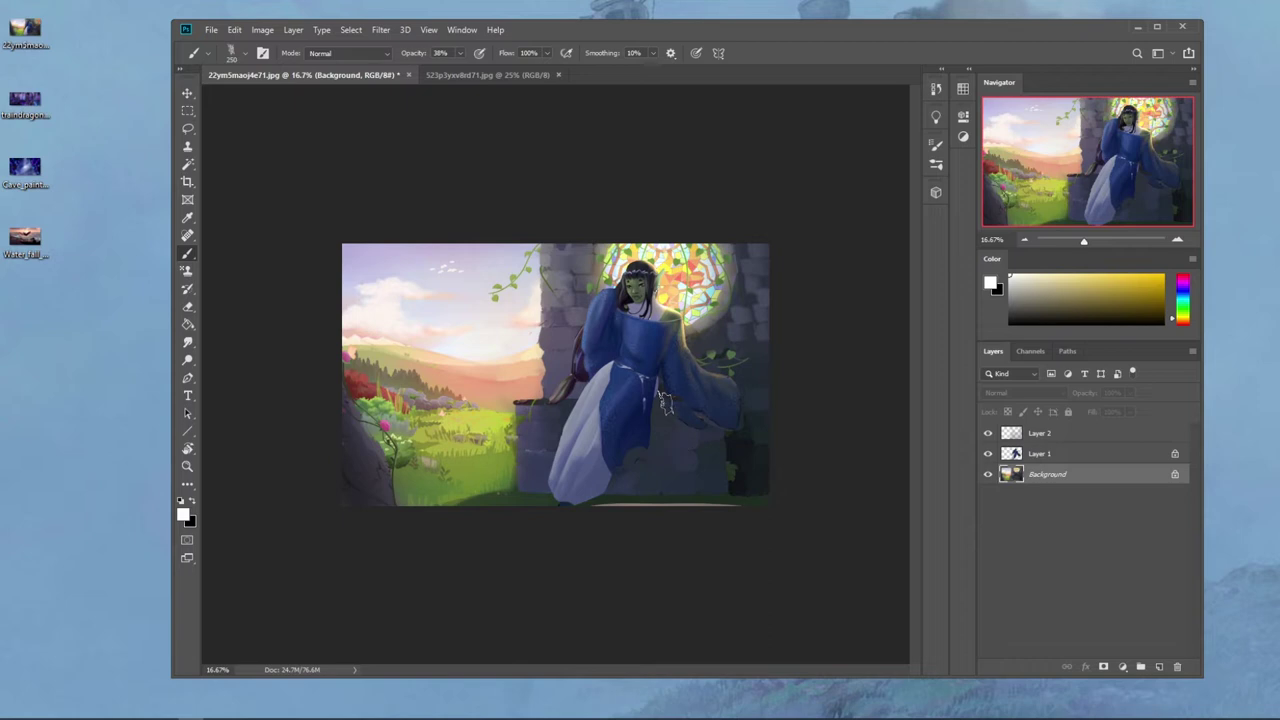
key("l")
right_click(660, 405)
left_click(705, 420)
Step: Select Layer 1, switch to the soft round 500 px brush, and pick a muted dark blue-violet
left_click(1067, 453)
right_click(637, 341)
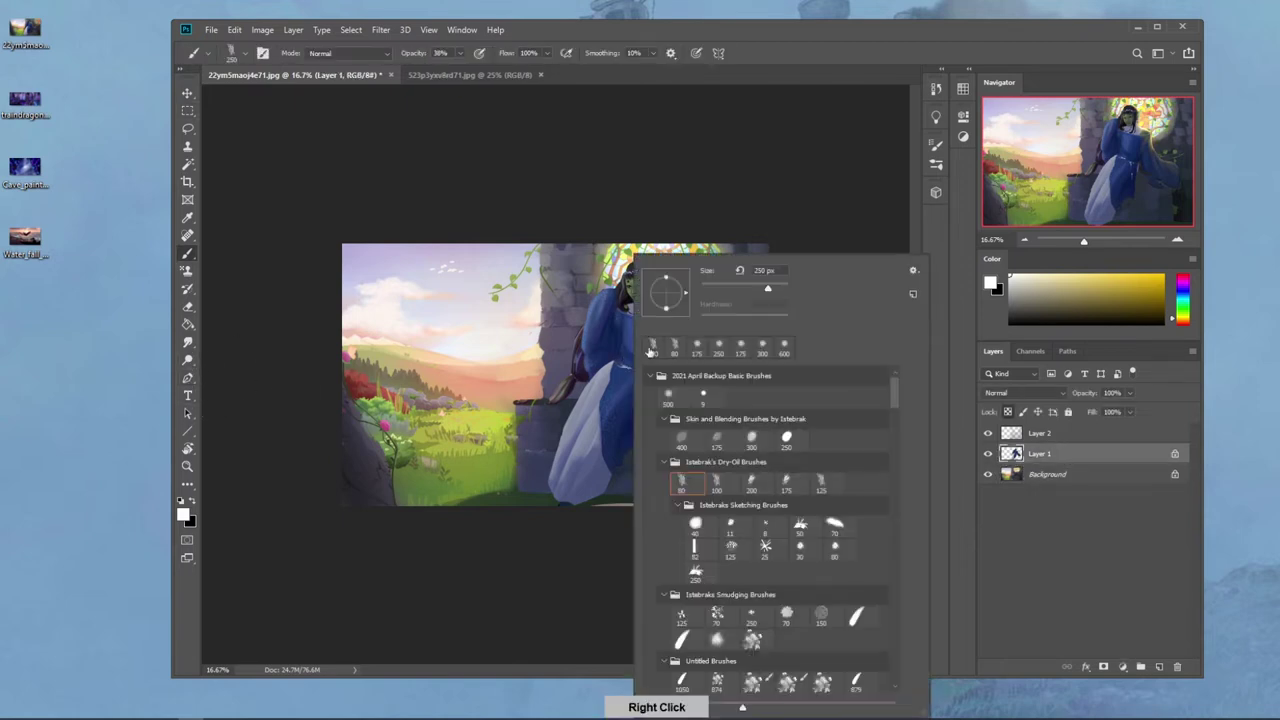
double_click(670, 398)
left_click_drag(1182, 295, 1185, 293)
left_click(1086, 305)
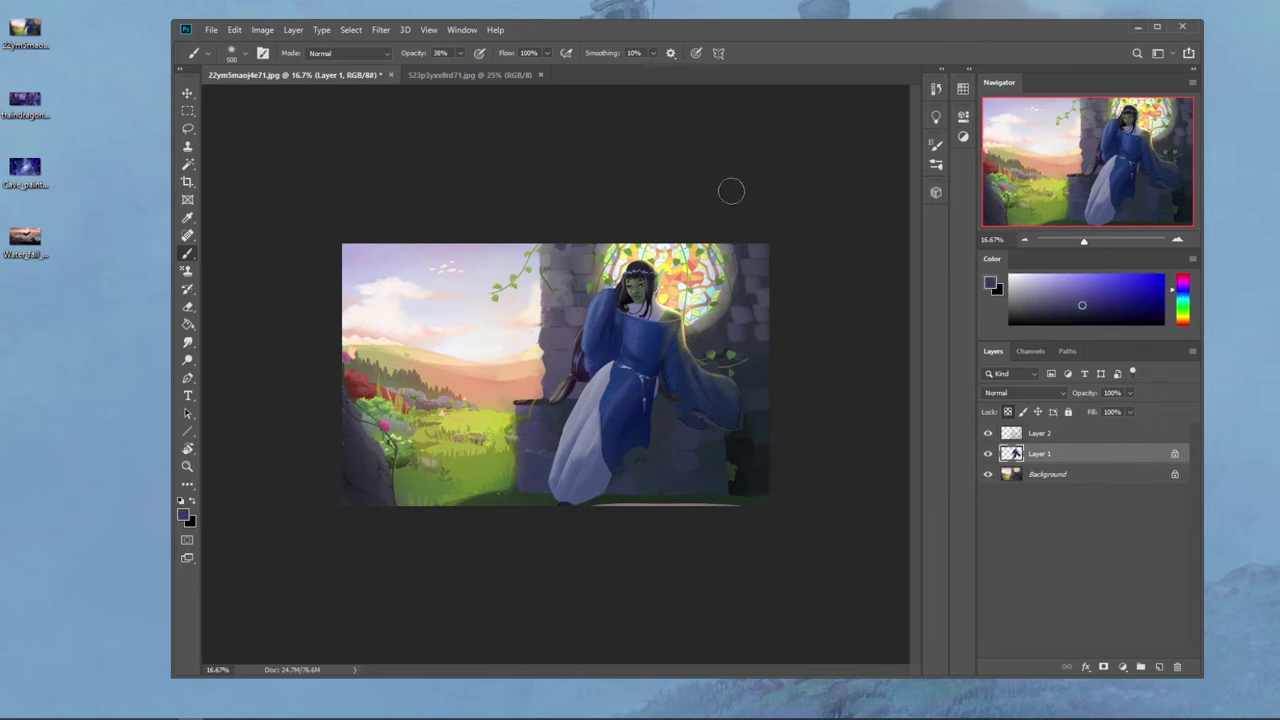
Step: Enlarge the soft brush, pick a darker blue, and glaze shadow over the pale skirt on Layer 1
key("bracketright")
key("bracketright")
key("bracketright")
key("bracketright")
key("bracketright")
key("bracketright")
left_click(1090, 311)
key("bracketright")
key("bracketright")
key("bracketright")
key("bracketright")
key("bracketleft")
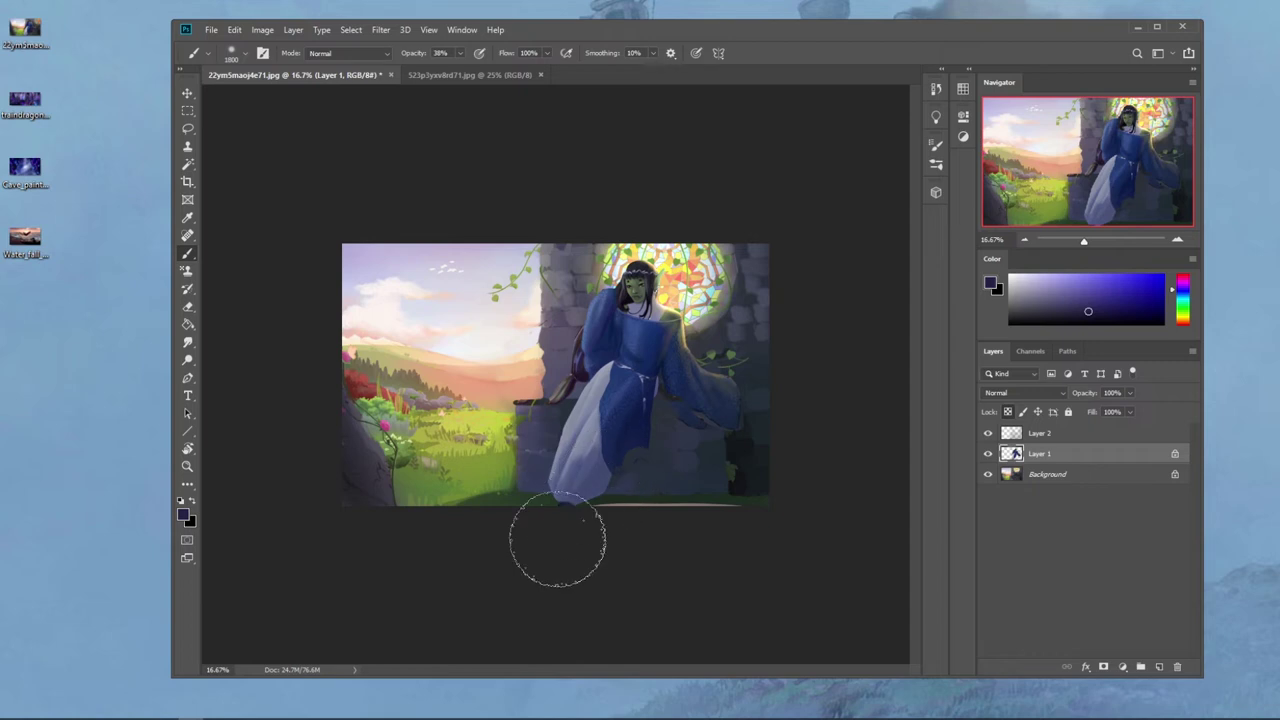
key("bracketright")
key("bracketright")
mouse_move(547, 519)
left_mouse_down()
mouse_move(592, 461)
mouse_move(618, 391)
mouse_move(598, 434)
left_mouse_up()
mouse_move(560, 497)
left_mouse_down()
mouse_move(650, 390)
mouse_move(549, 509)
left_mouse_up()
Step: Glaze dark blue-violet shadow over the skirt on Layer 1 with the soft brush, reducing its size as needed
key("bracketleft")
key("bracketleft")
key("bracketleft")
key("bracketleft")
key("bracketleft")
key("bracketleft")
key("bracketleft")
key("bracketleft")
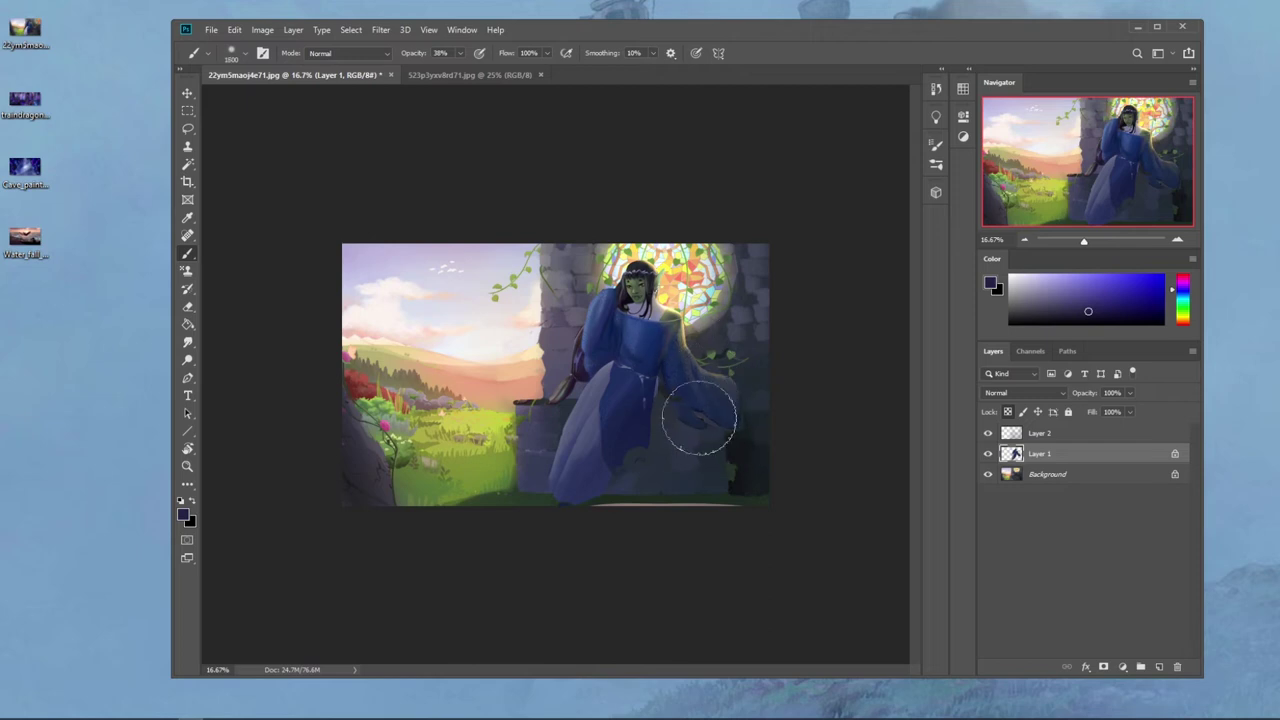
Step: Shade the hanging sleeve and bodice on Layer 1 with dark blue-violet, using a smaller soft brush
key("bracketright")
key("bracketright")
key("bracketleft")
key("bracketleft")
key("bracketleft")
key("bracketleft")
key("bracketleft")
key("bracketleft")
key("bracketleft")
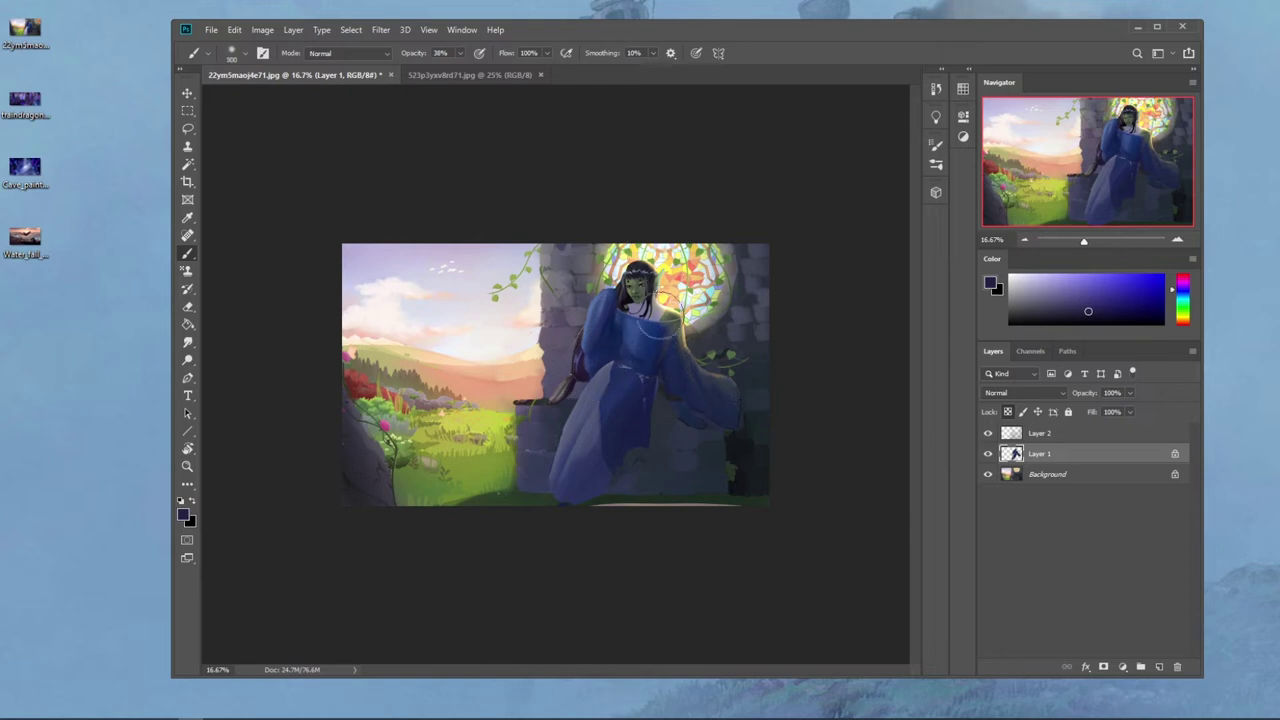
Step: Enlarge the soft brush to 1900 px and glaze shadow over the figure's head and upper body
key("bracketright")
key("bracketright")
key("bracketright")
key("bracketright")
key("bracketright")
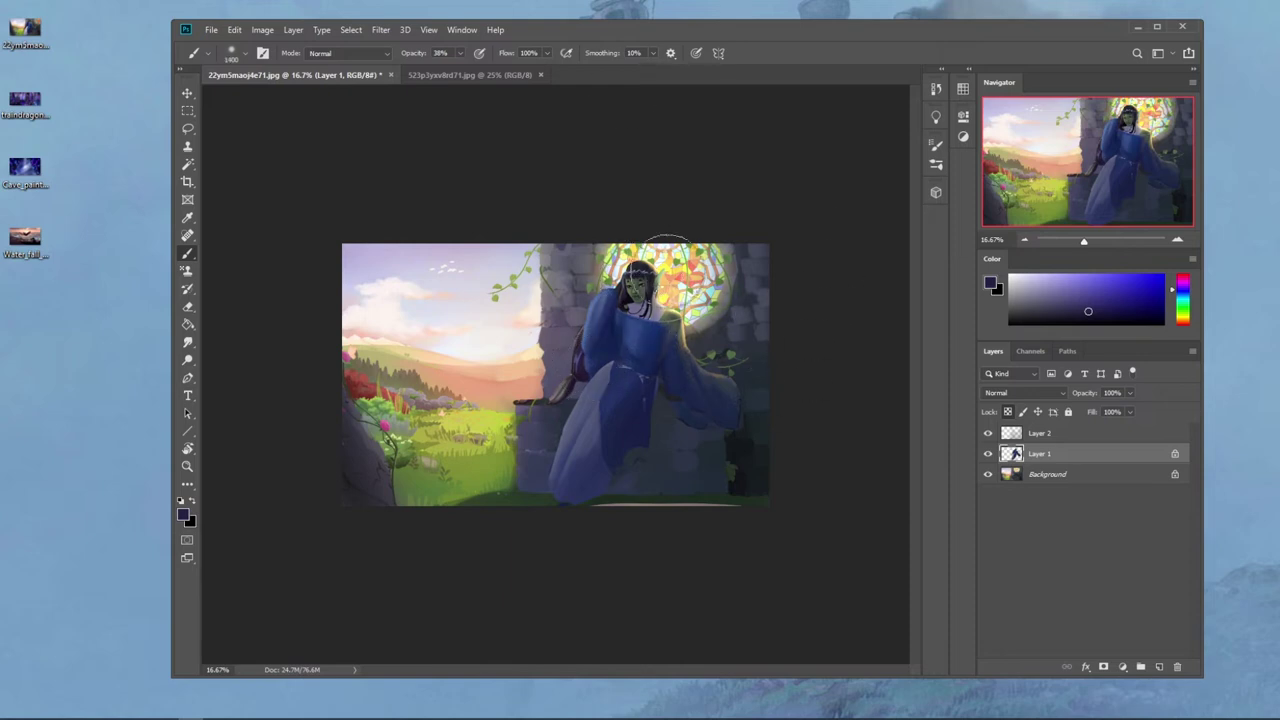
key("bracketright")
key("bracketright")
key("bracketright")
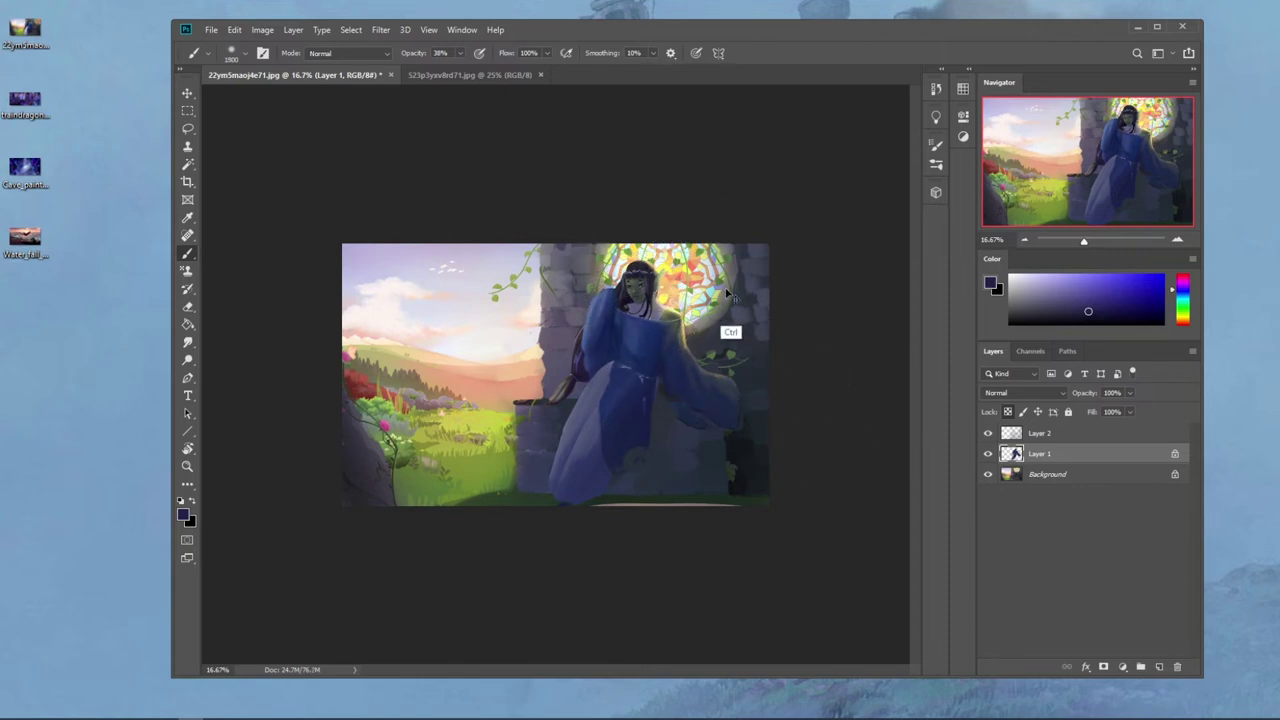
Step: Sample the bodice's blue and set the brush blending mode to Darken for glazing the figure
left_click(652, 330, "alt")
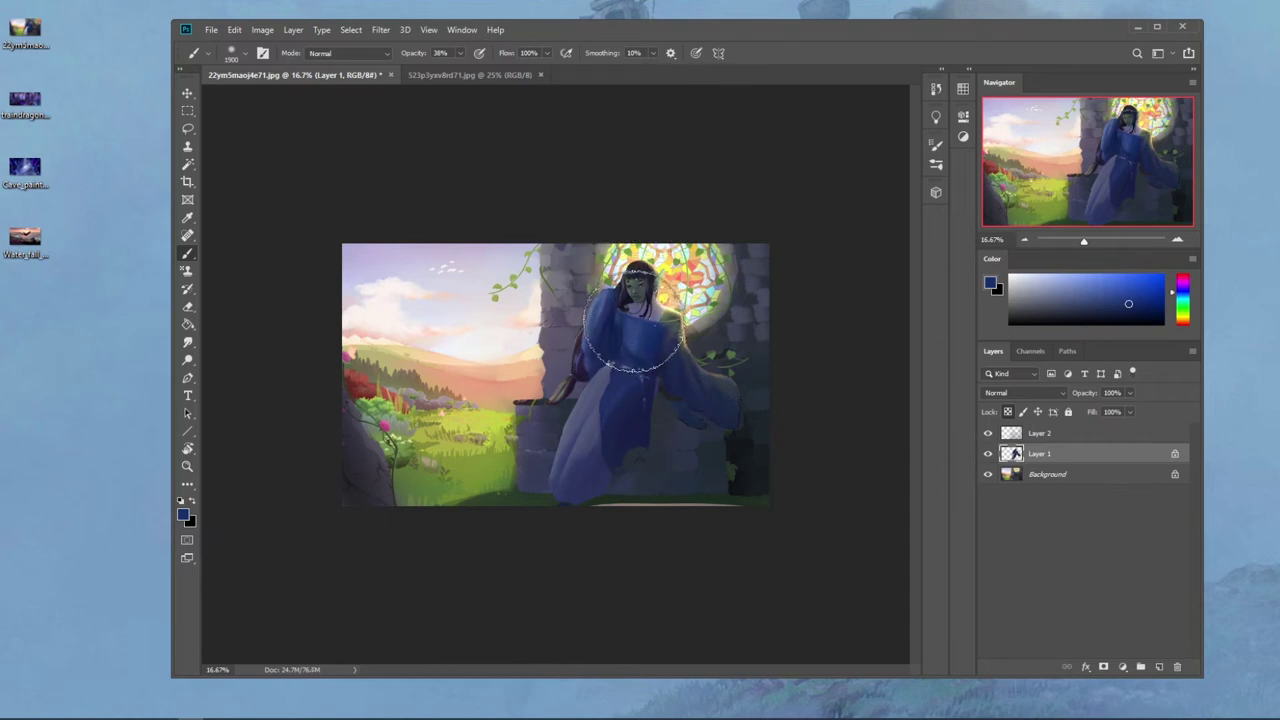
left_click(346, 53)
left_click(340, 101)
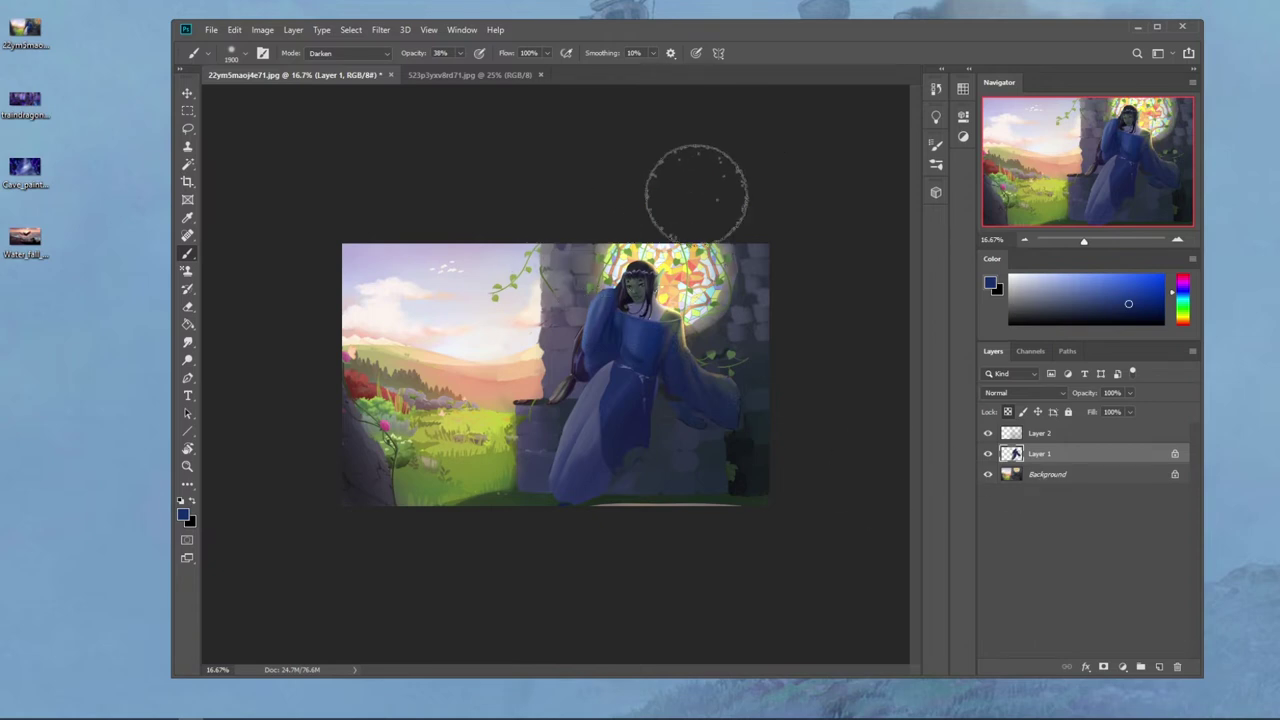
key("ctrl")
Step: Select the Background layer and dodge its highlights beside the figure's head, enlarging the Dodge brush to 700 px
left_click(1050, 478)
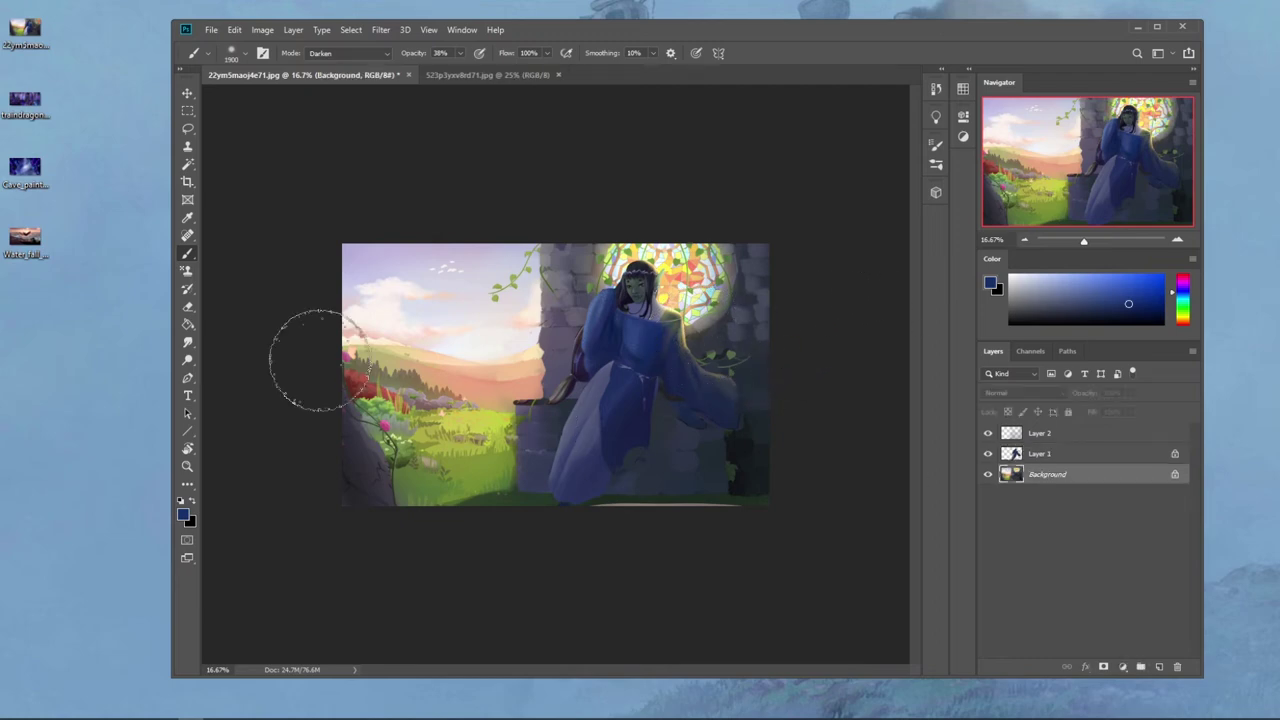
left_click(187, 360)
mouse_move(613, 303)
left_mouse_down()
mouse_move(608, 274)
mouse_move(608, 292)
left_mouse_up()
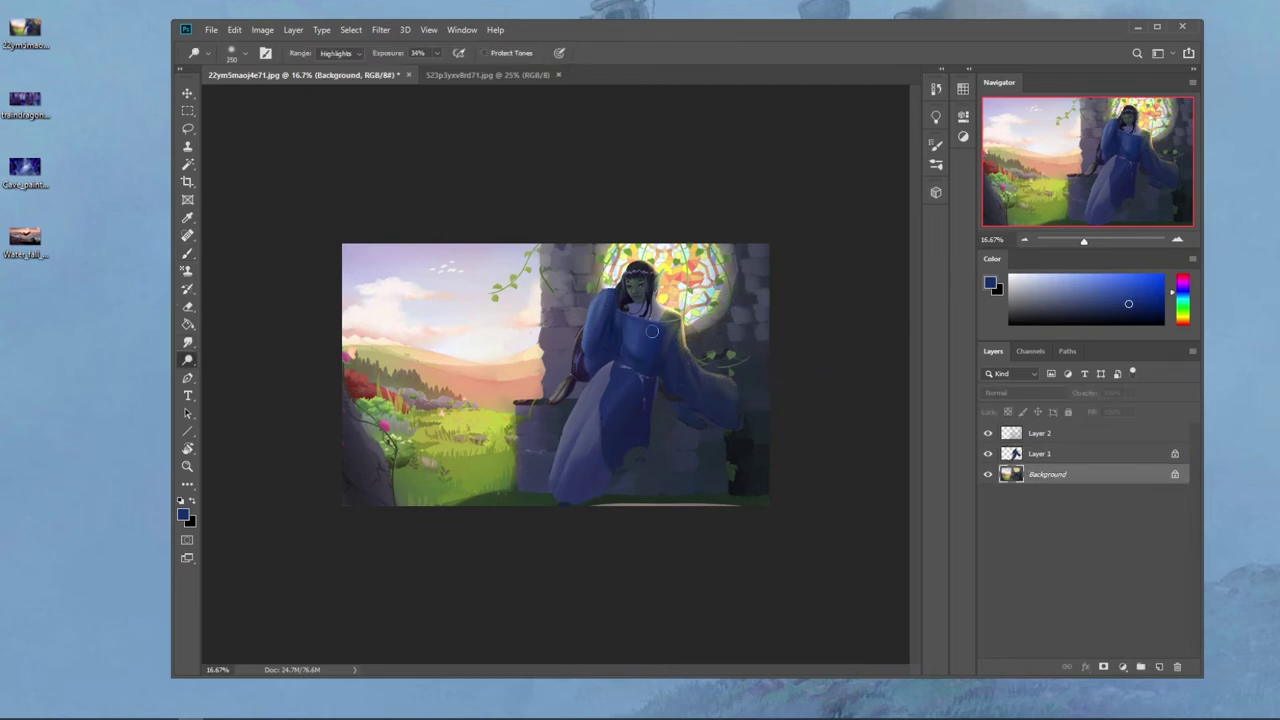
key("bracketright")
key("bracketright")
key("bracketright")
key("bracketright")
Step: Add a new layer above the Background, glaze it with the soft blue brush, and erase parts with a 150 px dry-oil eraser
left_click(1159, 667)
key("b")
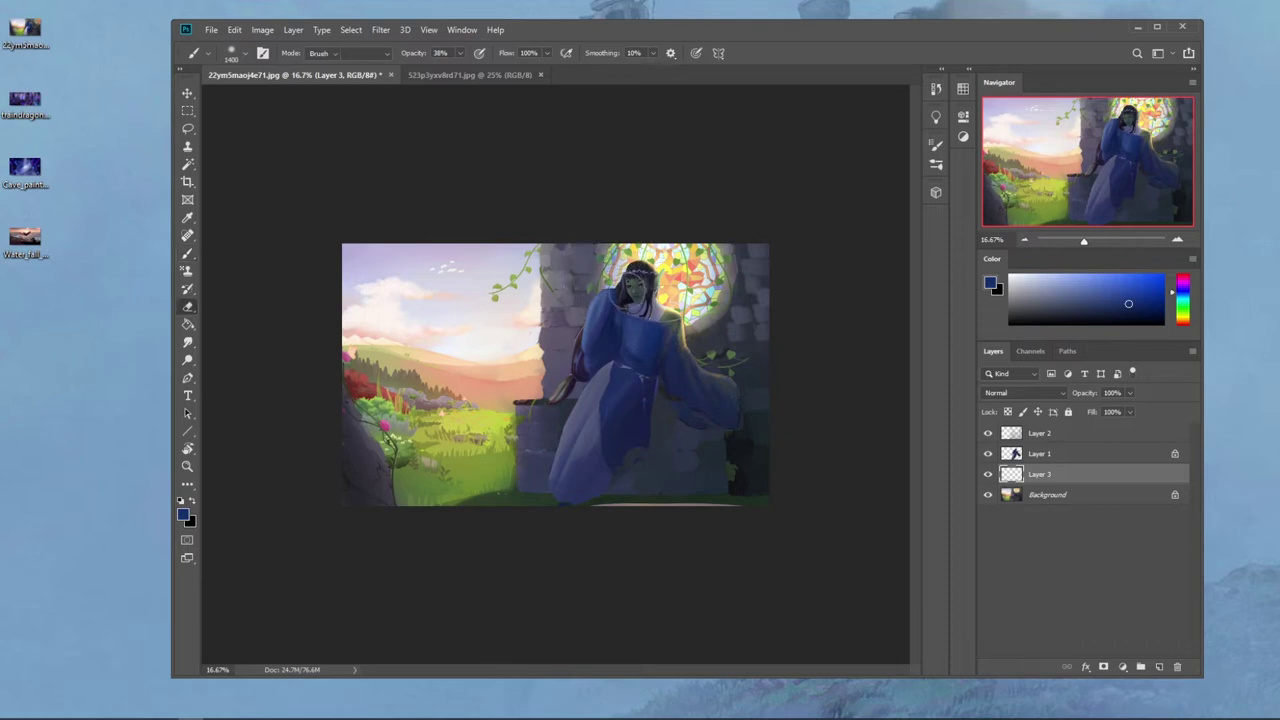
key("e")
right_click(636, 234)
double_click(713, 489)
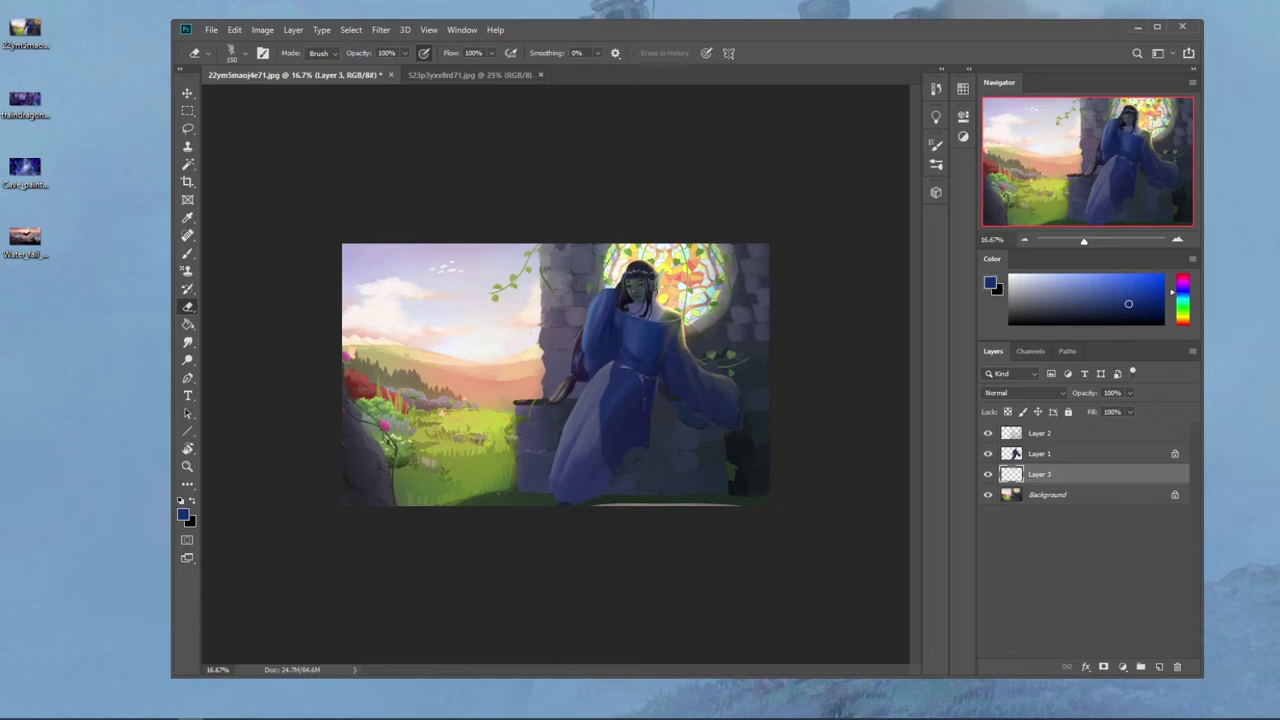
Step: Compare the painting with Layer 3 hidden and shown, and merge Layer 3 down into the Background
left_click(989, 475)
left_click(989, 475)
right_click(1056, 481)
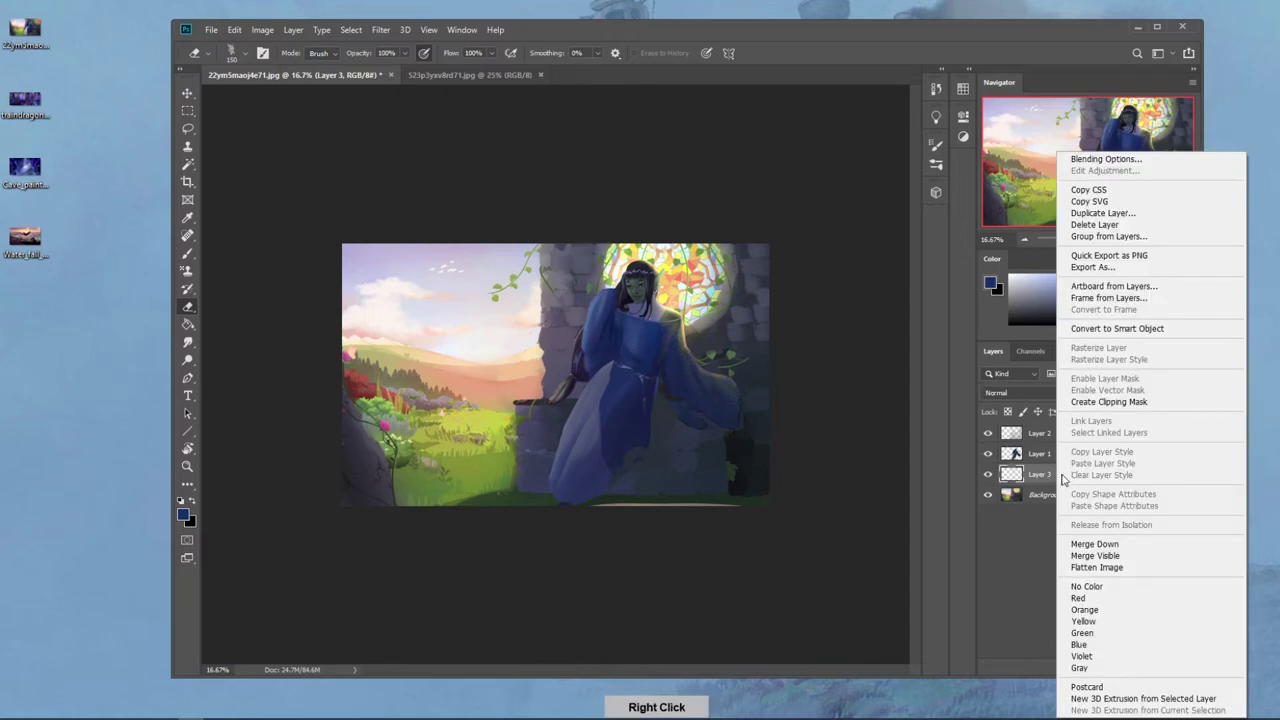
left_click(1090, 537)
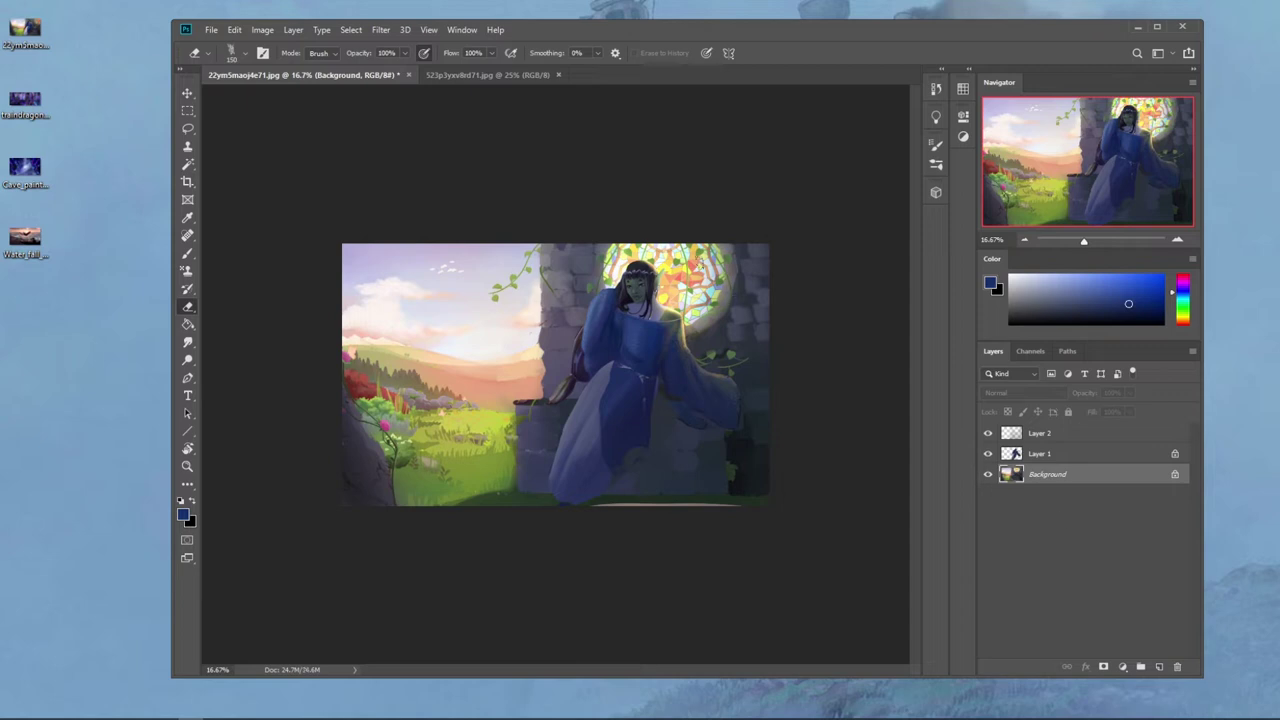
Step: Dodge the stained-glass window's highlights on the Background with the 700 px brush and copy the whole canvas
left_click(187, 359)
key("ctrl+a")
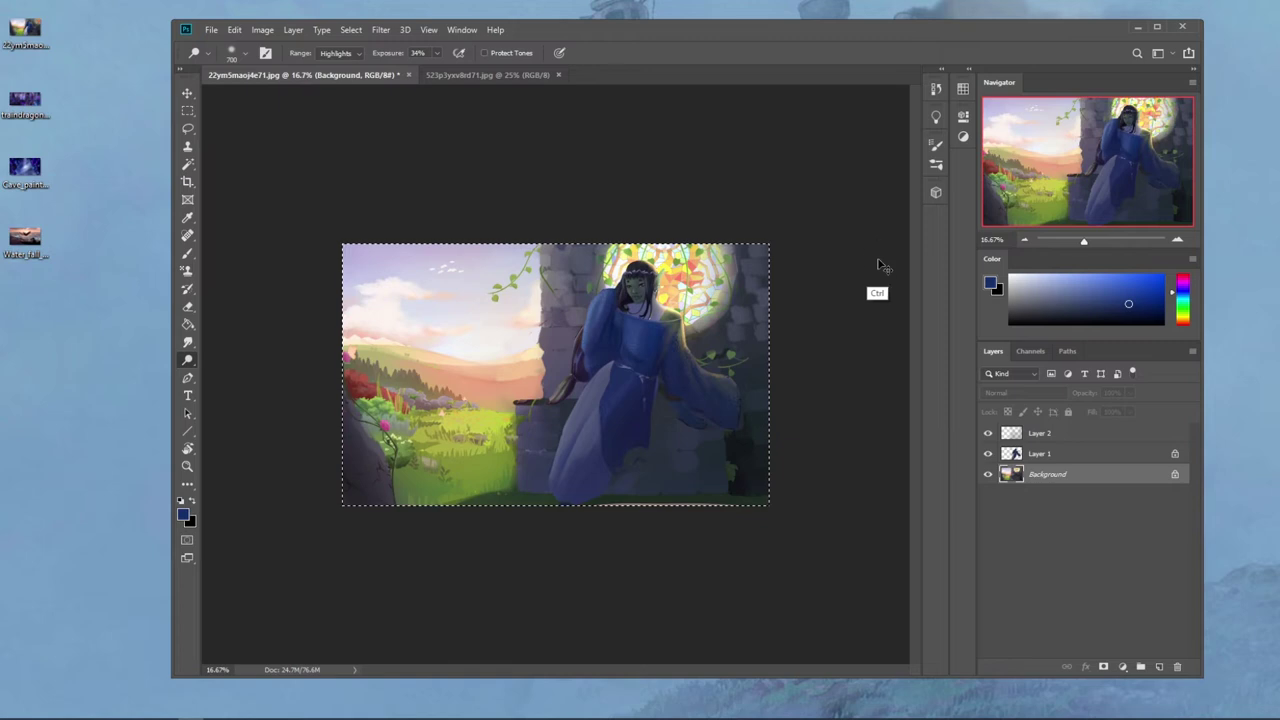
left_click(936, 89)
key("ctrl+a")
Step: Revert the history to the state where Layer 3 was first hidden and paste the dodged background in place
left_click(822, 497)
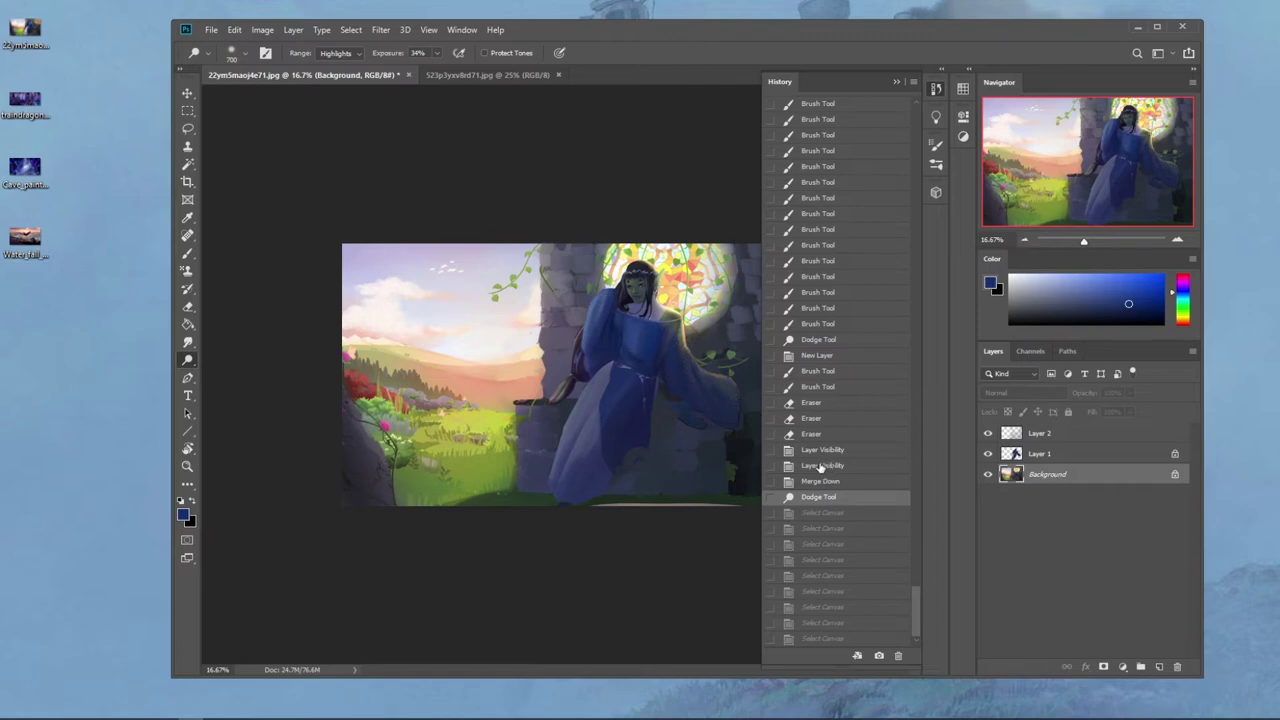
left_click(820, 450)
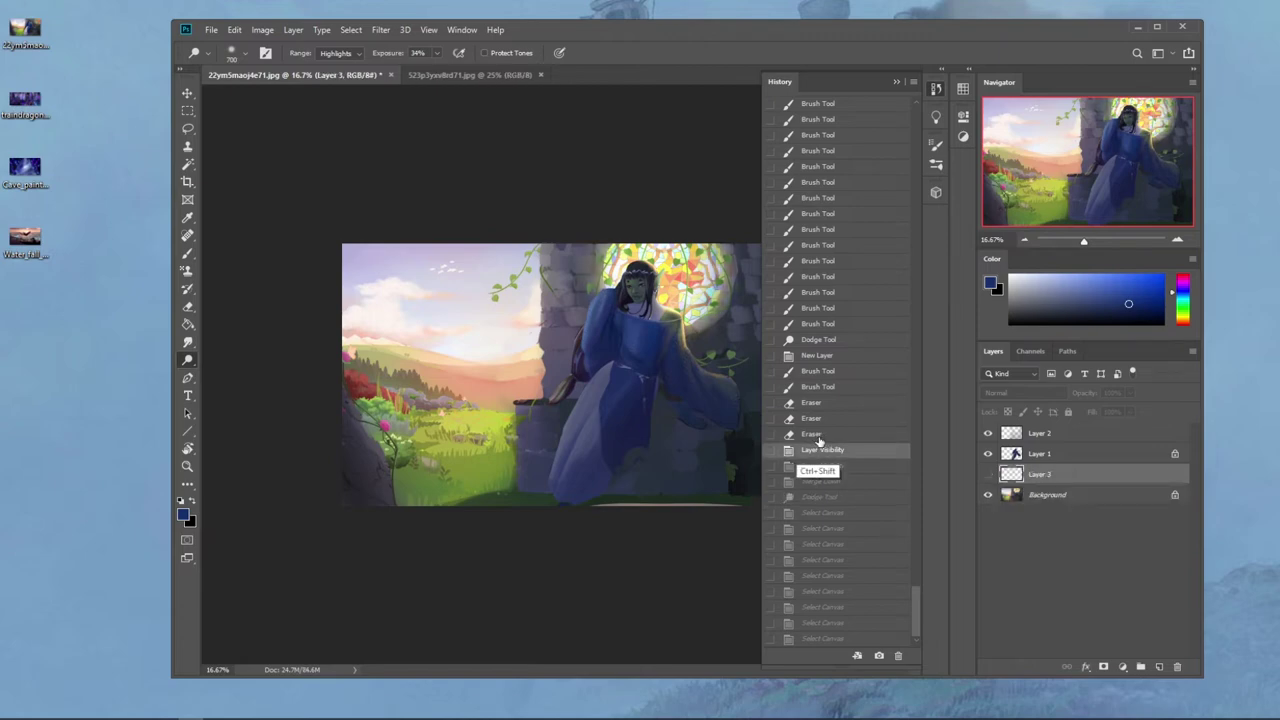
key("ctrl+shift+alt+e")
left_click(897, 81)
Step: Erase parts of Layer 4 around the window with the 150 px dry-oil eraser
key("e")
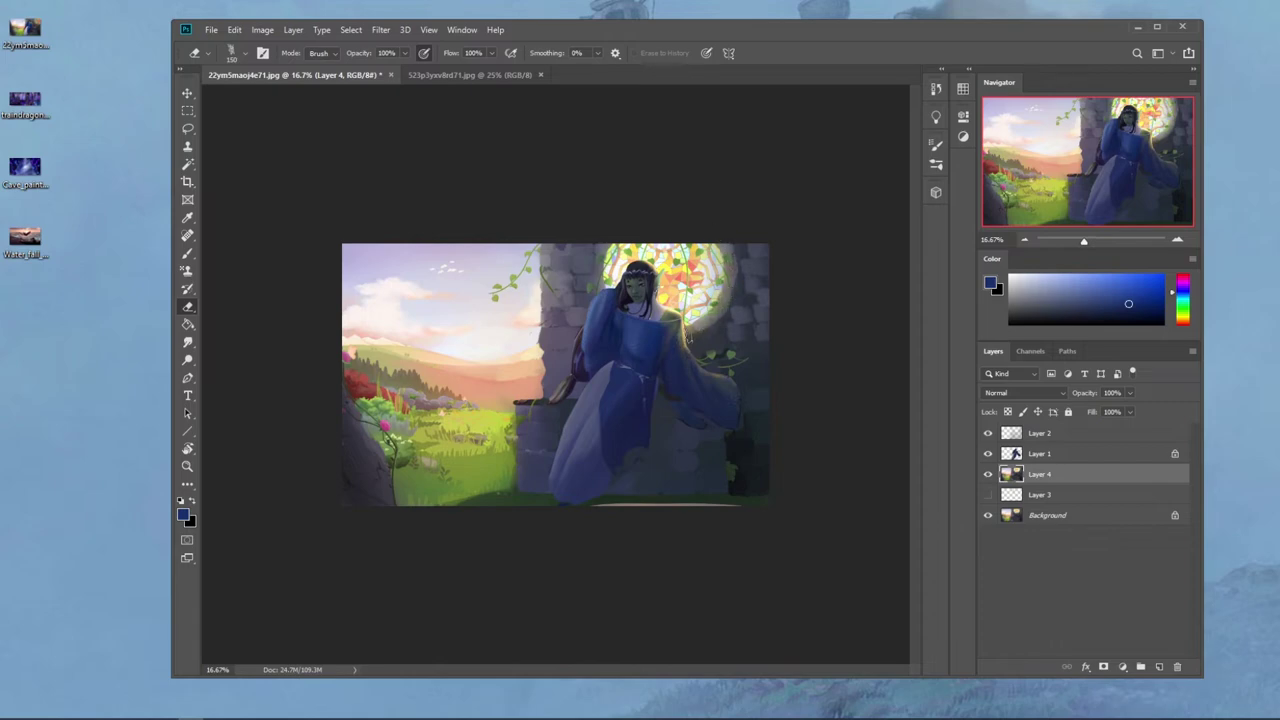
left_click_drag(671, 350, 722, 264)
Step: Select Layer 1, switch to the Dodge tool with a smaller brush, and set its exposure to 76%
left_click(1040, 455)
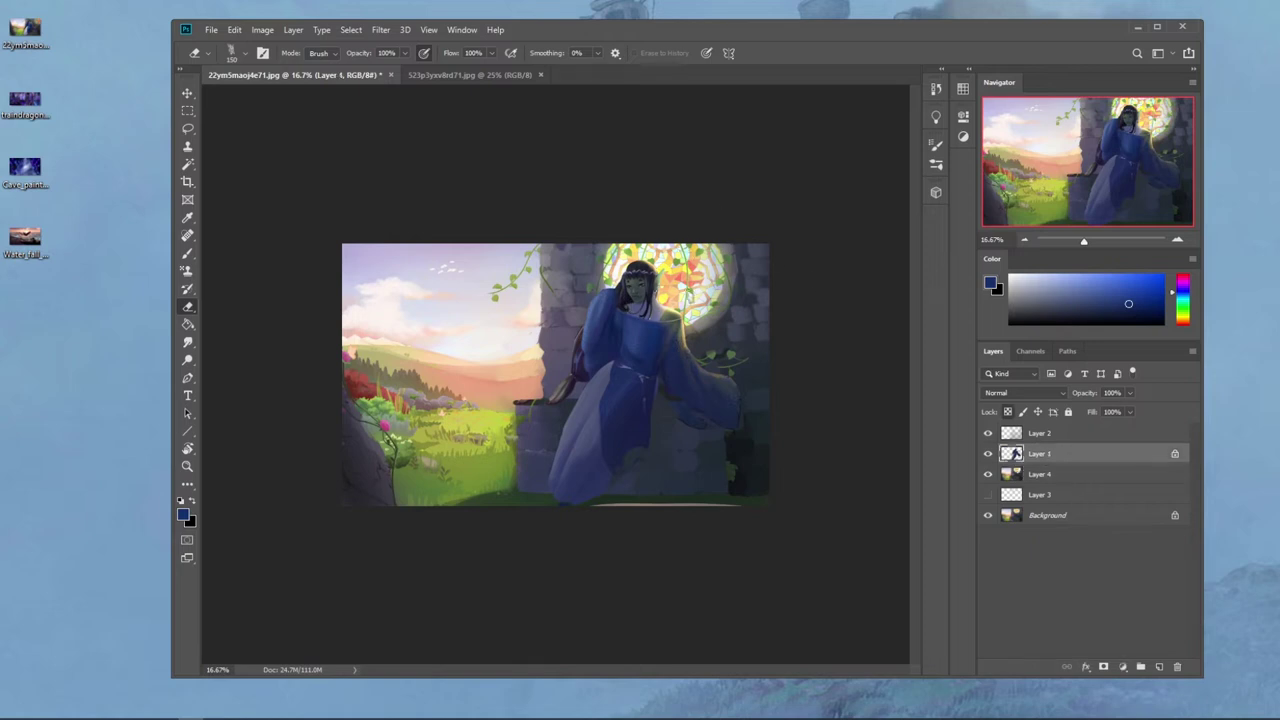
left_click(187, 360)
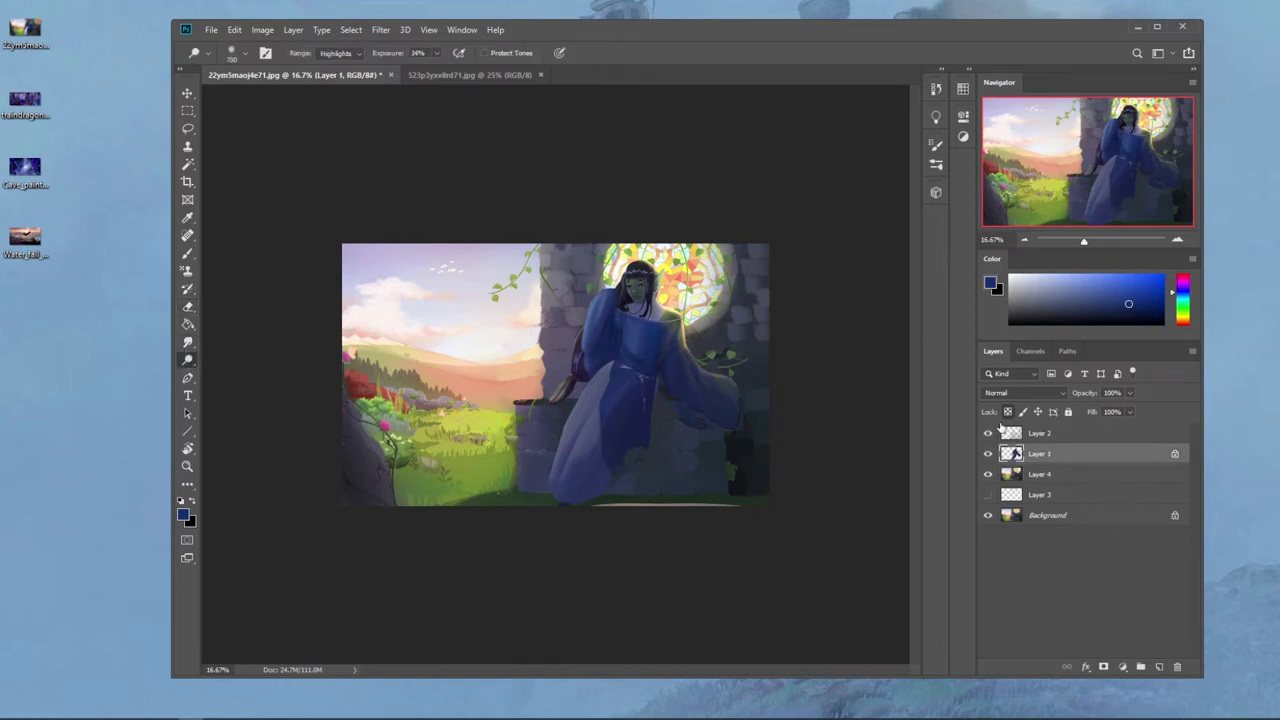
key("bracketleft")
key("bracketleft")
mouse_move(438, 52)
left_mouse_down()
mouse_move(480, 74)
mouse_move(522, 74)
left_mouse_up()
key("ctrl")
key("ctrl")
Step: Dodge the highlights along the dress's hanging sleeve with an 800 px brush, undoing unwanted strokes
key("]")
key("]")
key("]")
key("]")
key("]")
key("]")
key("]")
mouse_move(678, 398)
left_mouse_down()
mouse_move(666, 365)
mouse_move(671, 374)
left_mouse_up()
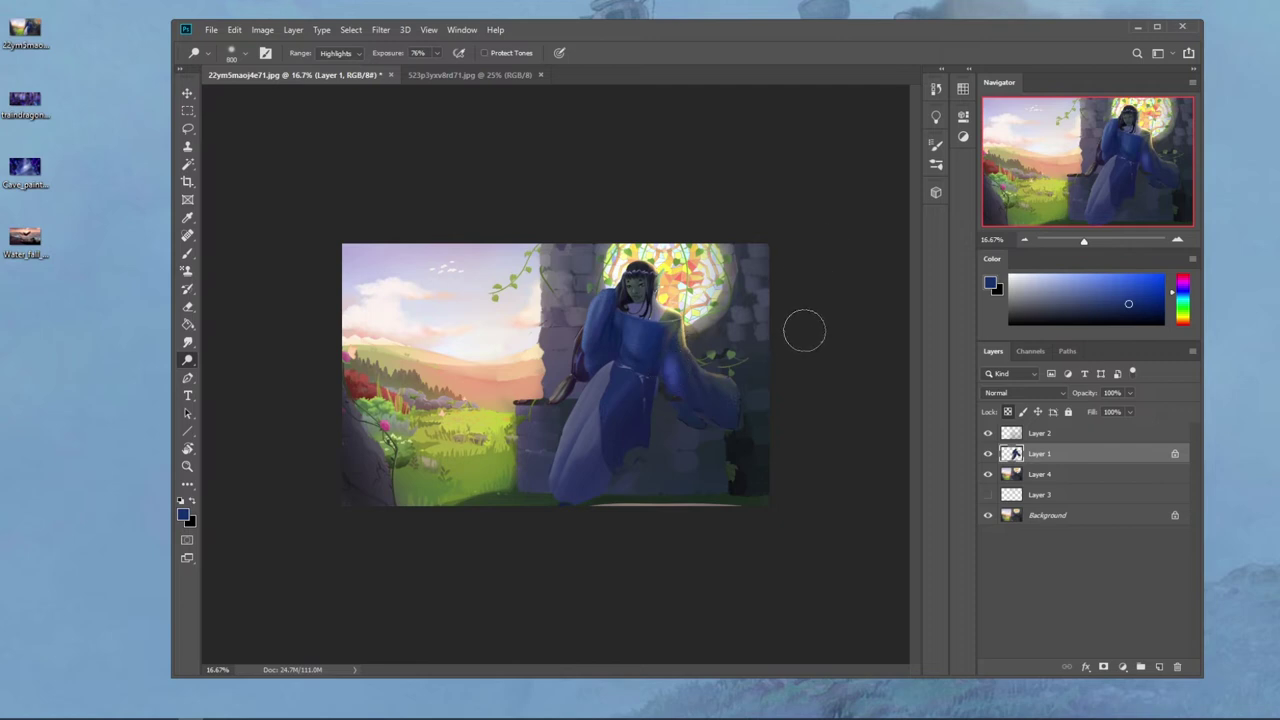
key("ctrl+z")
left_click_drag(684, 391, 670, 347)
key("ctrl+z")
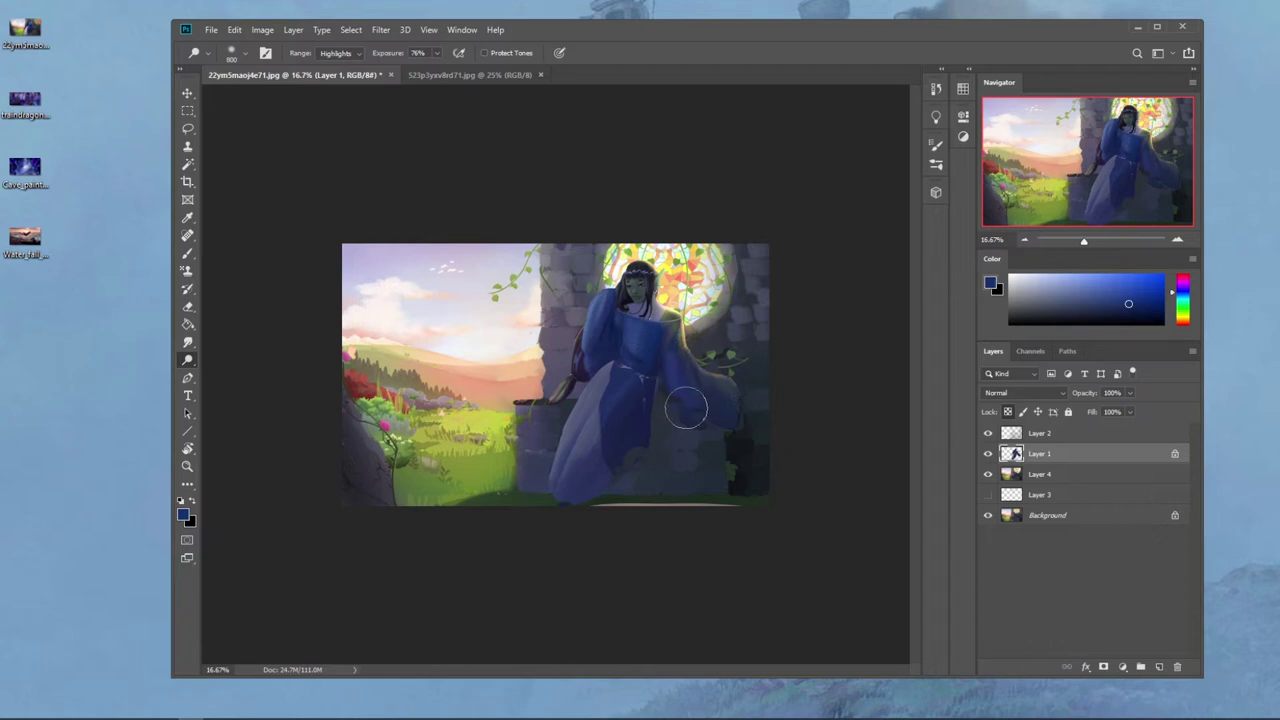
Step: Copy all of the dodged Layer 1 and revert the history to the Paste in Place state
key("ctrl+a")
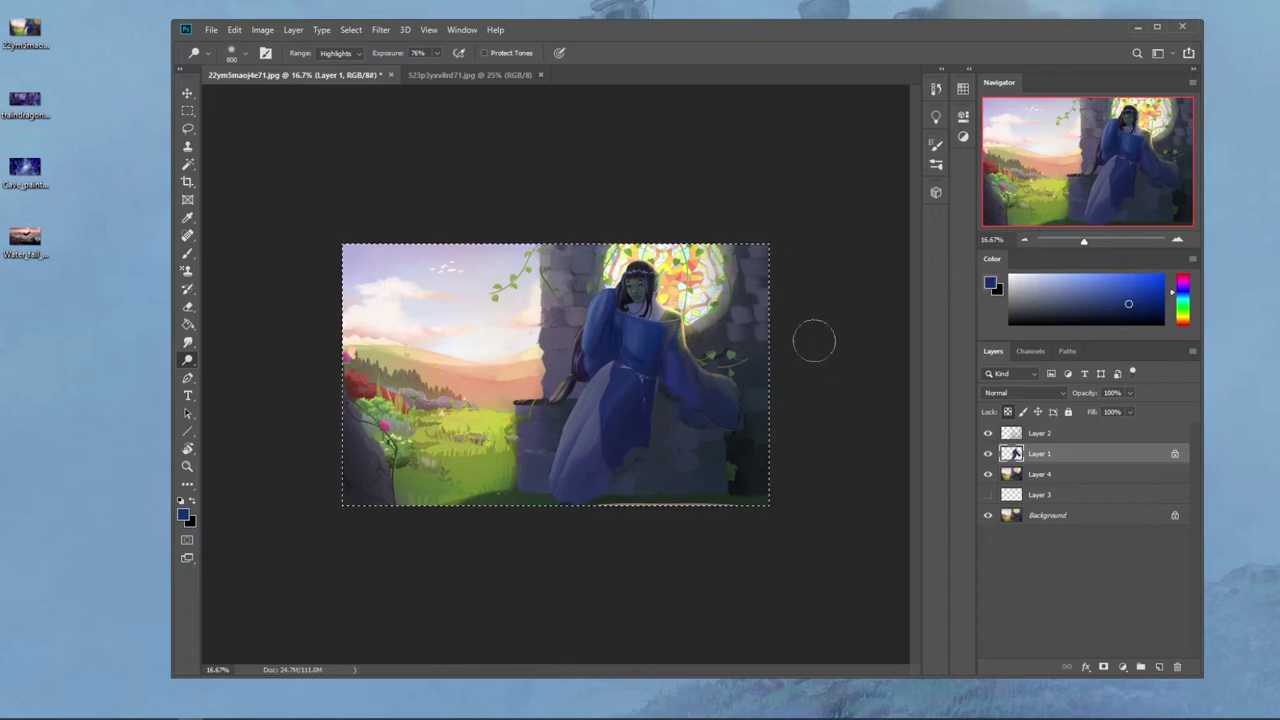
left_click(936, 89)
left_click(818, 357)
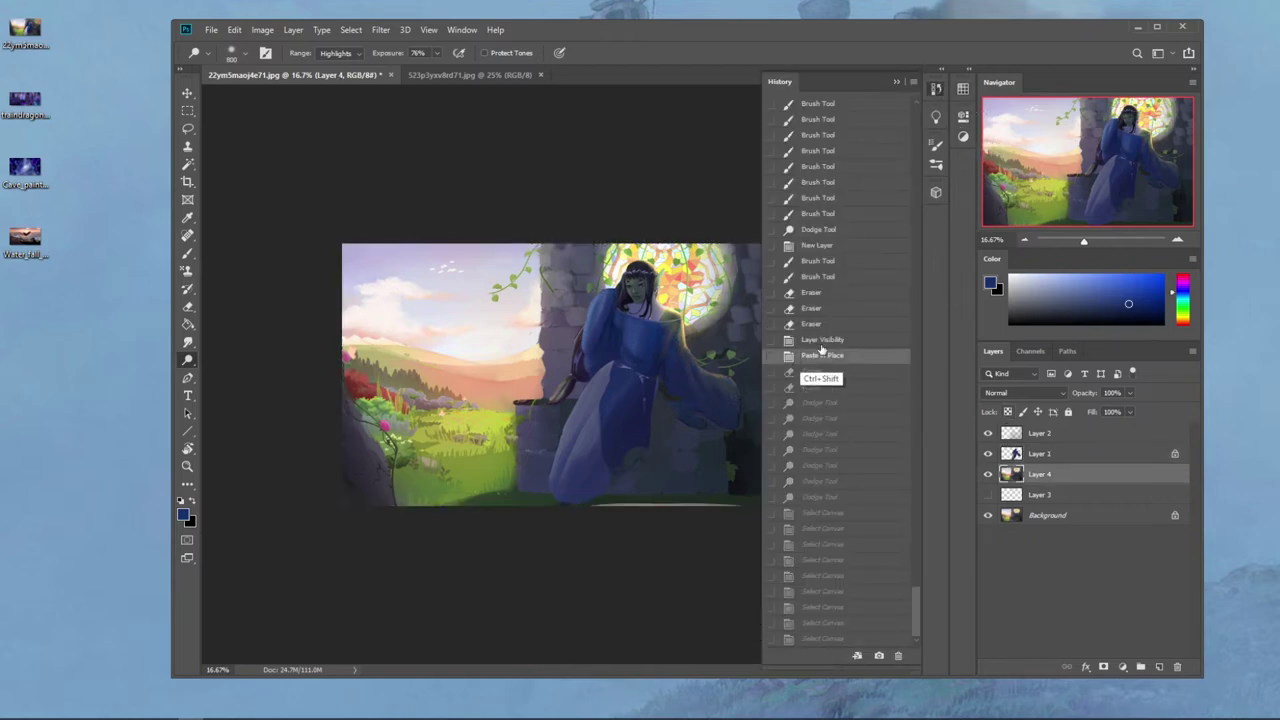
Step: Paste the dodged figure in place as a new layer and move it above Layer 1
key("ctrl+shift+v")
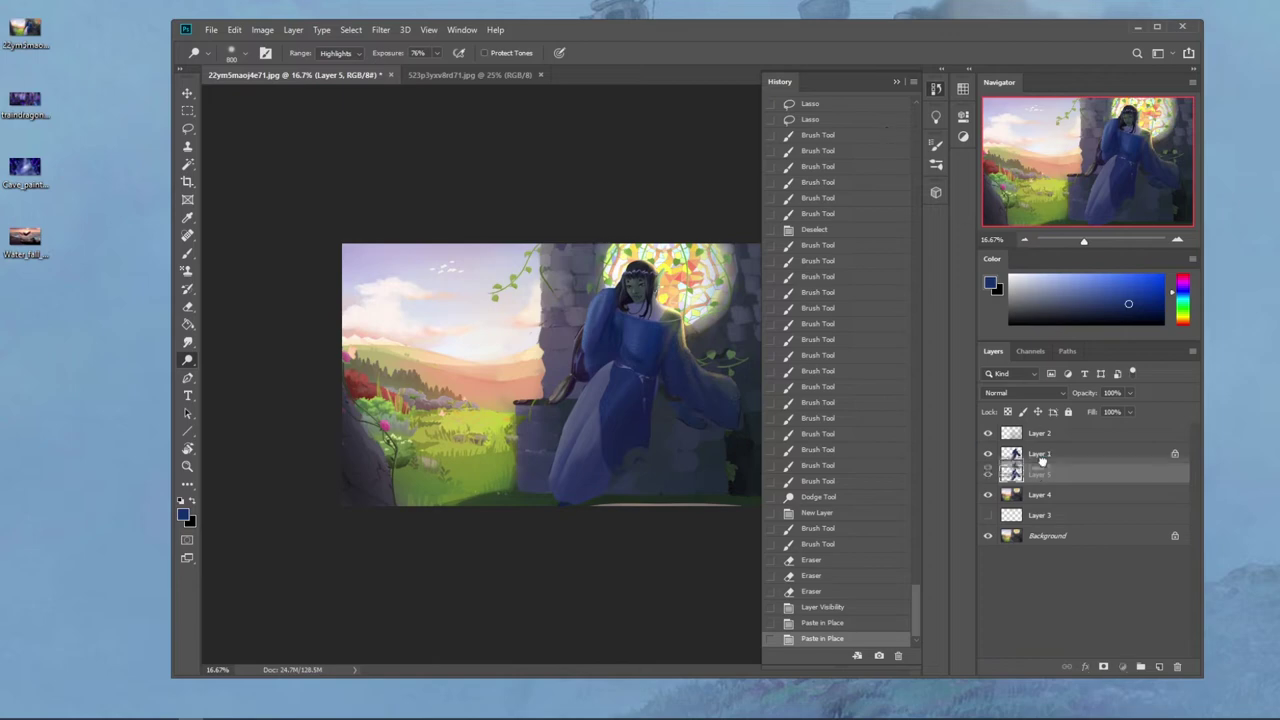
left_click_drag(1040, 473, 1040, 445)
left_click(896, 82)
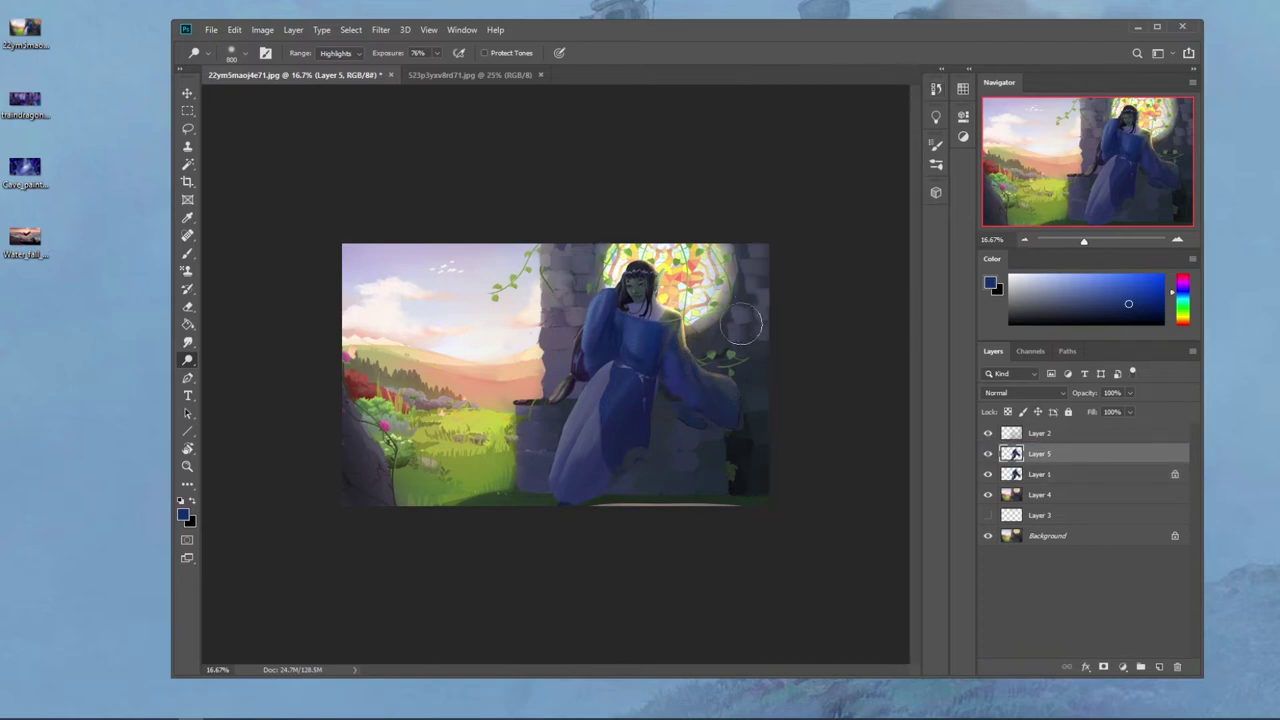
Step: Erase the unwanted brightening from Layer 5 with the soft round eraser enlarged to 700 px
key("e")
right_click(647, 370)
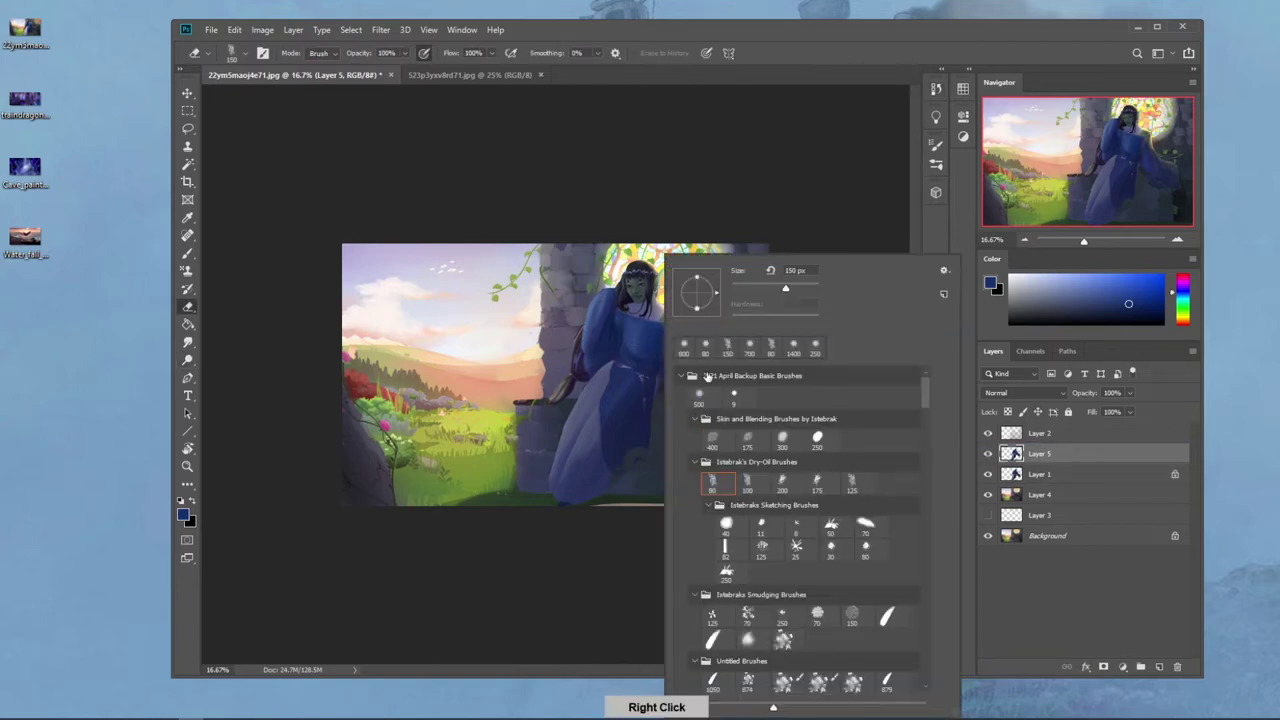
left_click(700, 395)
left_click(744, 142)
key("bracketright")
mouse_move(670, 344)
left_mouse_down()
mouse_move(733, 457)
mouse_move(673, 353)
mouse_move(806, 530)
left_mouse_up()
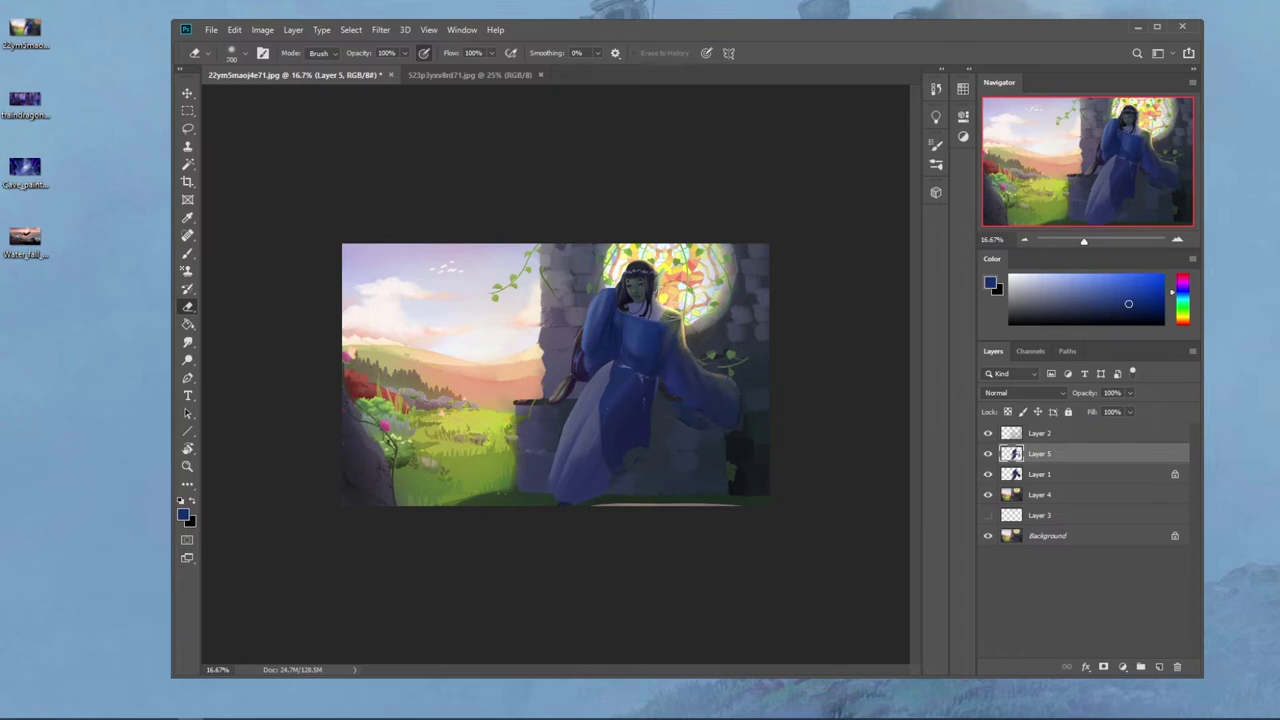
Step: Refine Layer 5 with the eraser at 1000 px while comparing its visibility, and merge it down into Layer 1
left_click(988, 454)
key("bracketright")
key("bracketright")
key("bracketright")
left_click(988, 454)
left_click(988, 454)
right_click(1042, 462)
left_click(1086, 543)
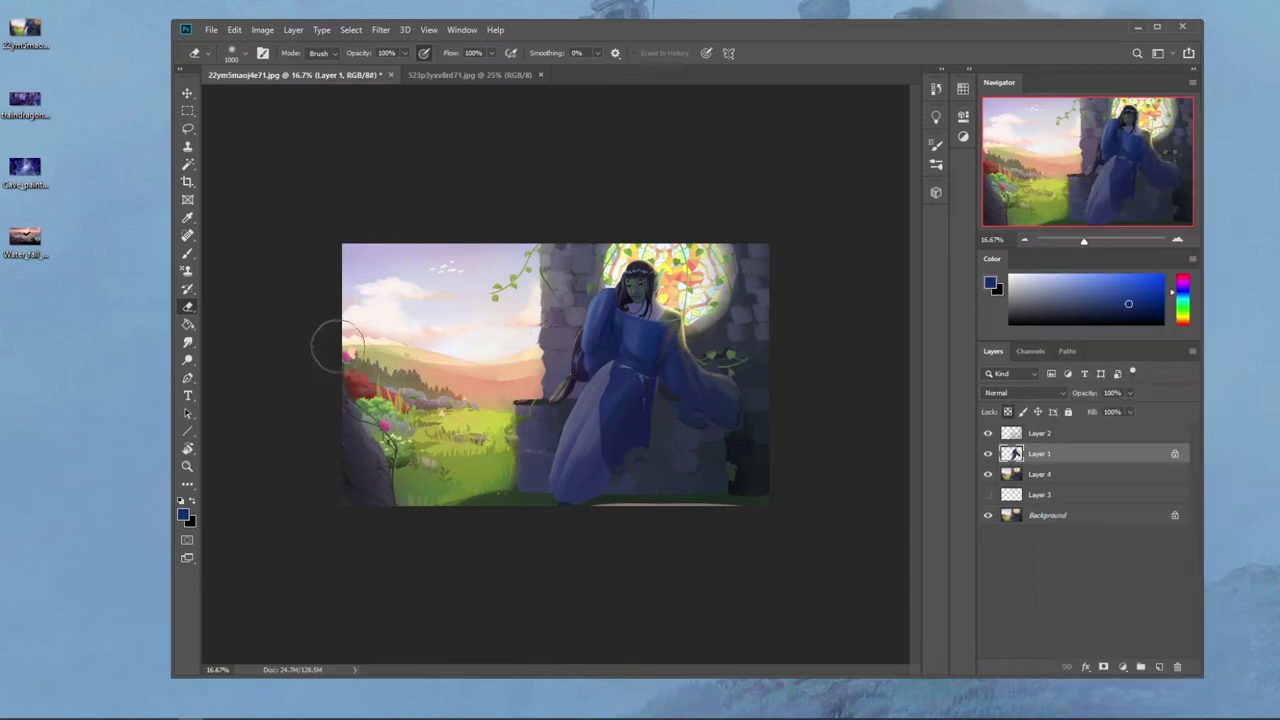
Step: Zoom in on the figure's face and choose the 30 px sketching brush for the eyes
key("z")
left_click_drag(648, 276, 678, 331)
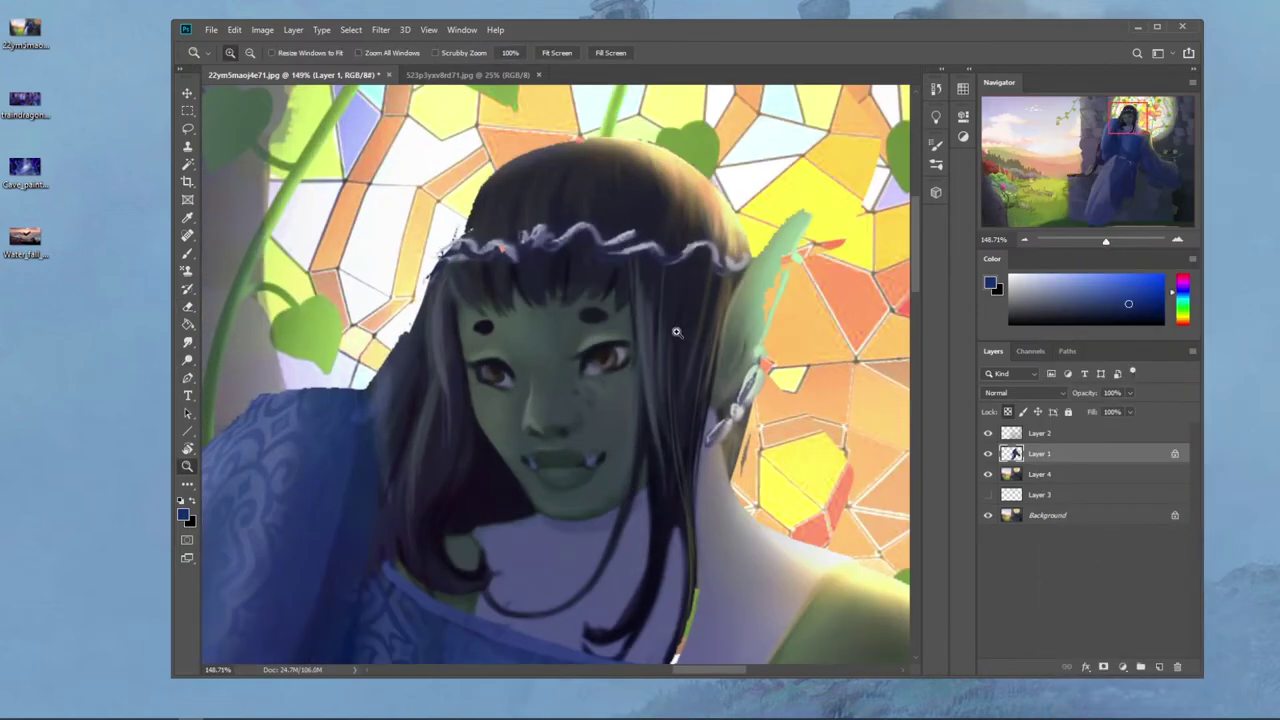
key("b")
left_click(505, 415, "alt")
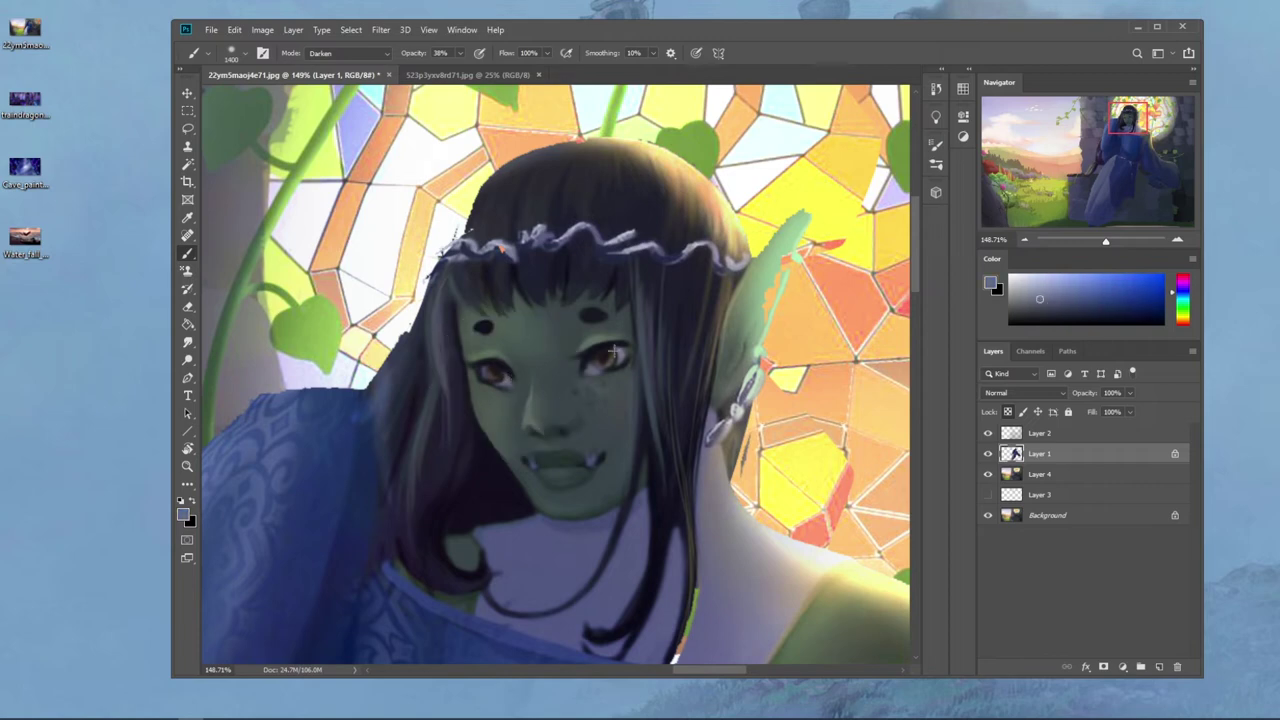
right_click(613, 352)
left_click(792, 549)
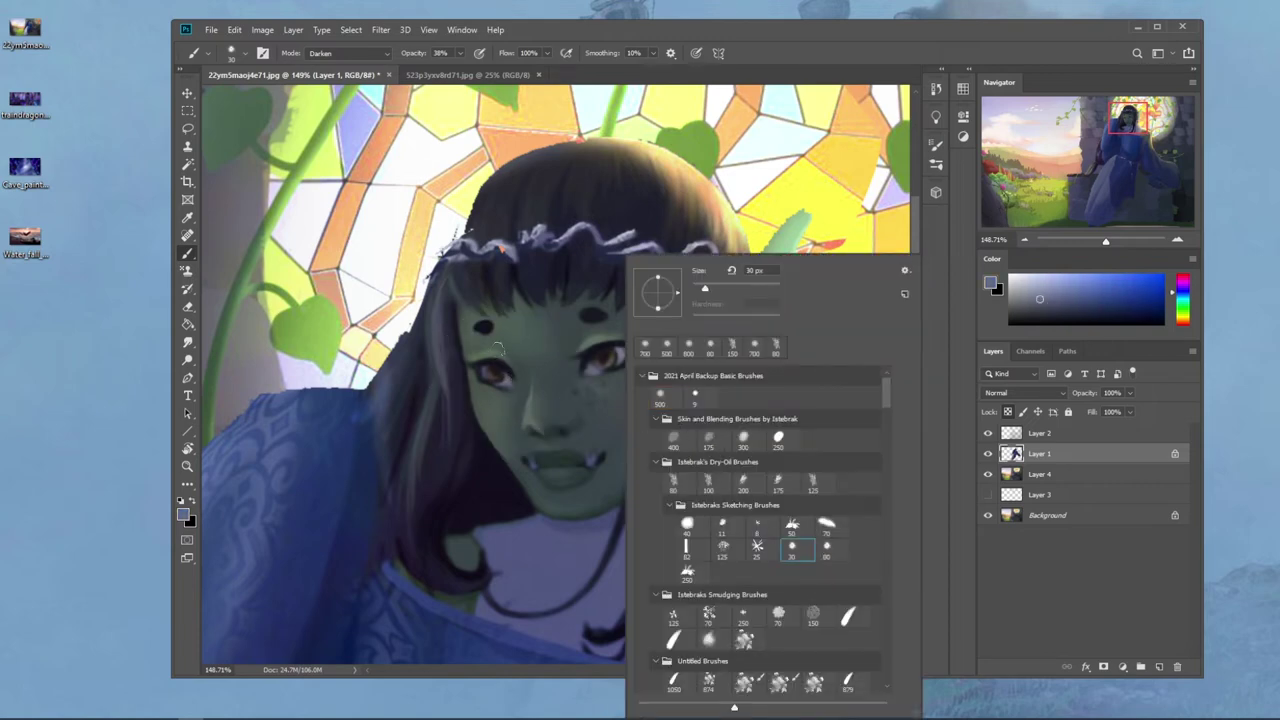
Step: Paint out both irises with a sampled muted grey-violet, using the brush in Normal mode at 100% opacity
left_click(509, 380, "alt")
left_click(350, 53)
left_click(330, 63)
left_click(459, 53)
left_click_drag(462, 68, 499, 68)
left_click(507, 415, "alt")
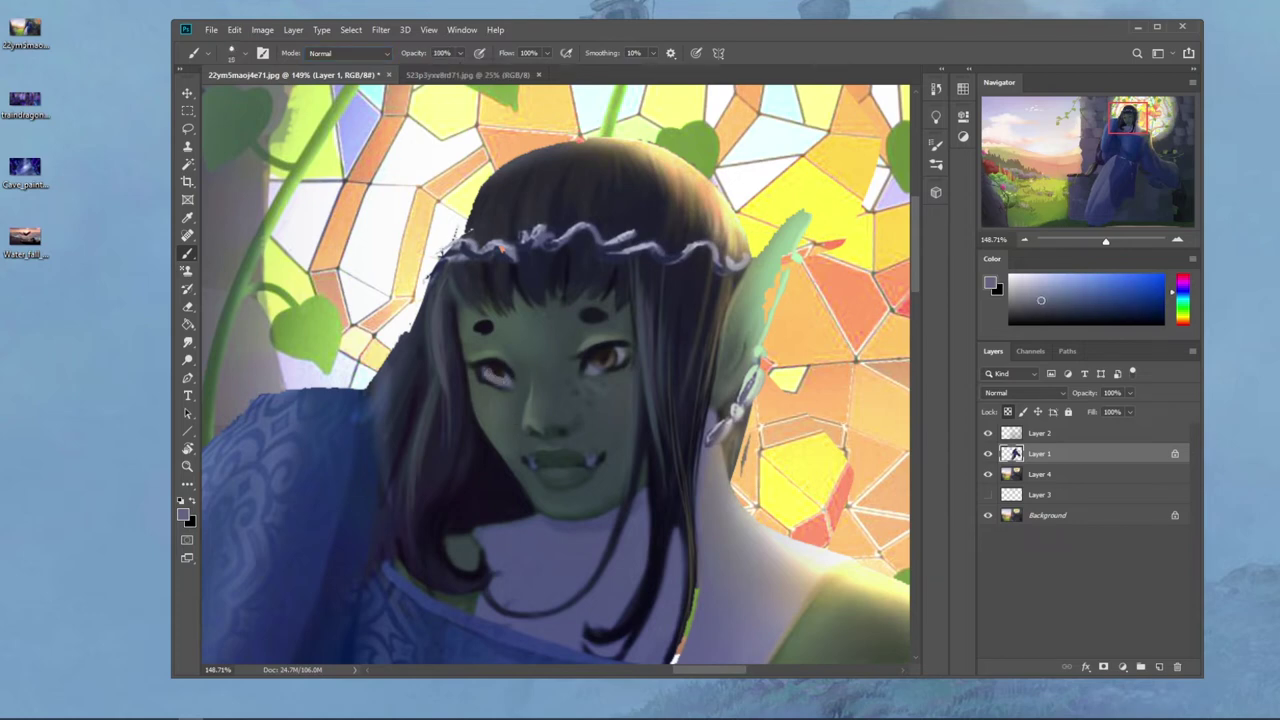
left_click_drag(604, 361, 594, 362)
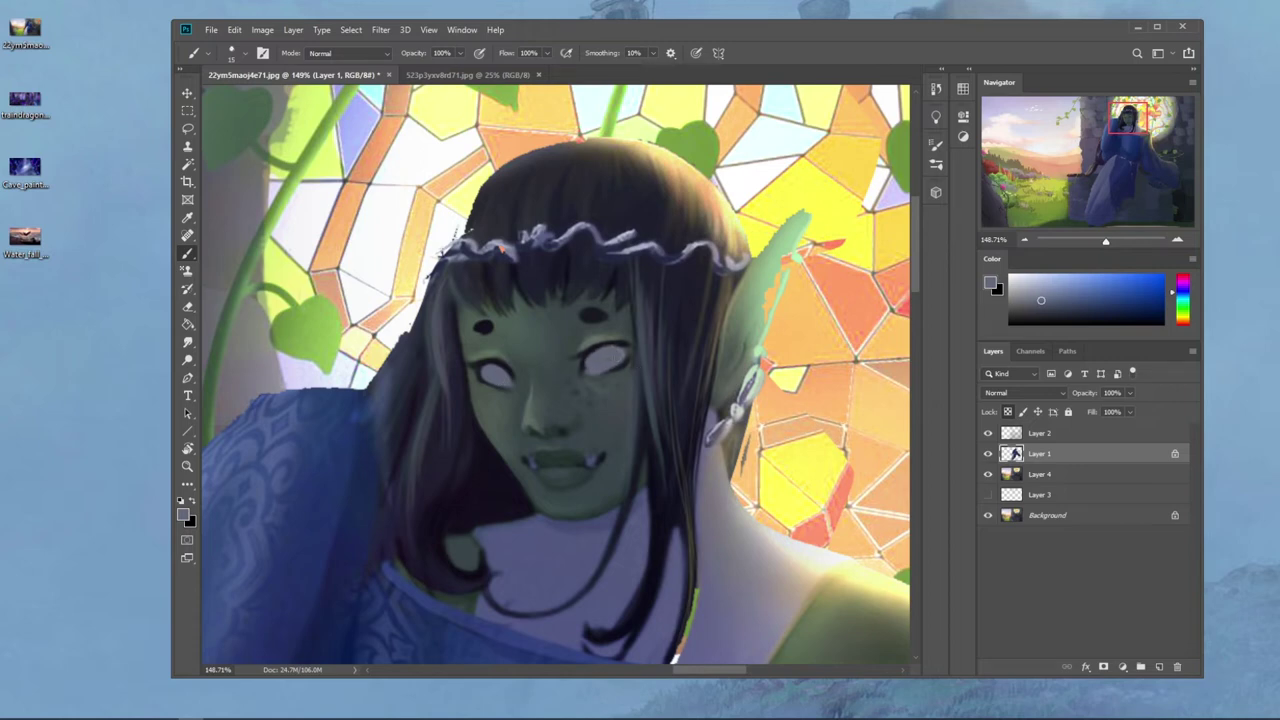
Step: Paint a sideways-looking iris near the nose side of the larger eye with a sampled dark blue-grey, redoing the first strokes
left_click(621, 341, "alt")
left_click_drag(600, 350, 597, 353)
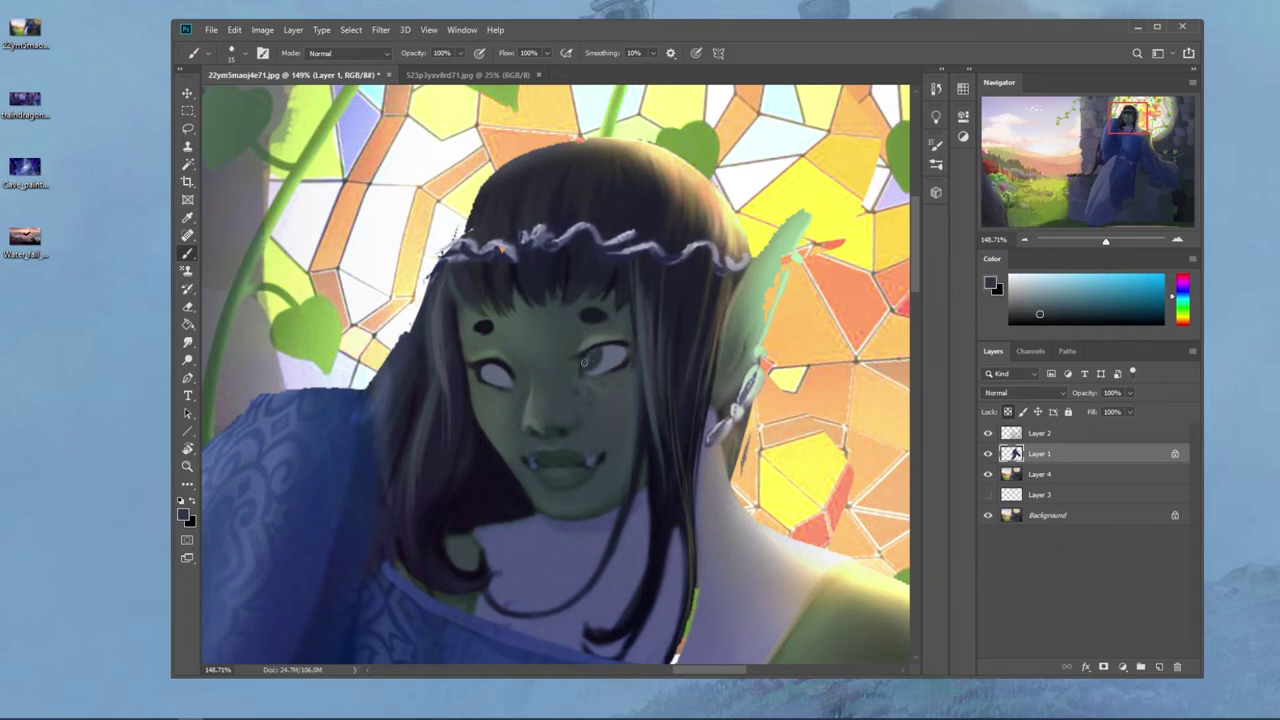
key("ctrl+z")
key("ctrl+z")
left_click_drag(593, 354, 587, 359)
Step: Repaint the larger eye's upper lid with sampled skin green and add a matching sideways iris to the other eye
left_click(591, 341, "alt")
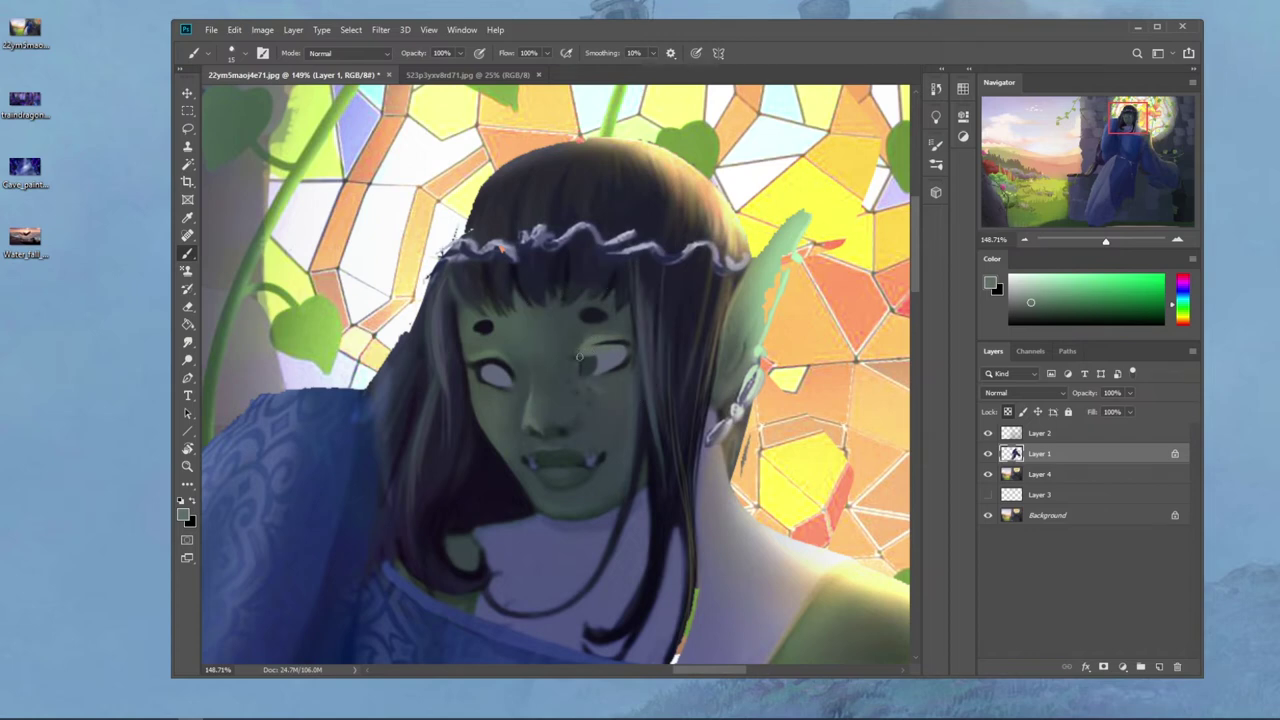
left_click_drag(630, 342, 593, 345)
left_click_drag(503, 366, 503, 367)
left_click(655, 505, "alt")
key("ctrl+minus")
key("ctrl+minus")
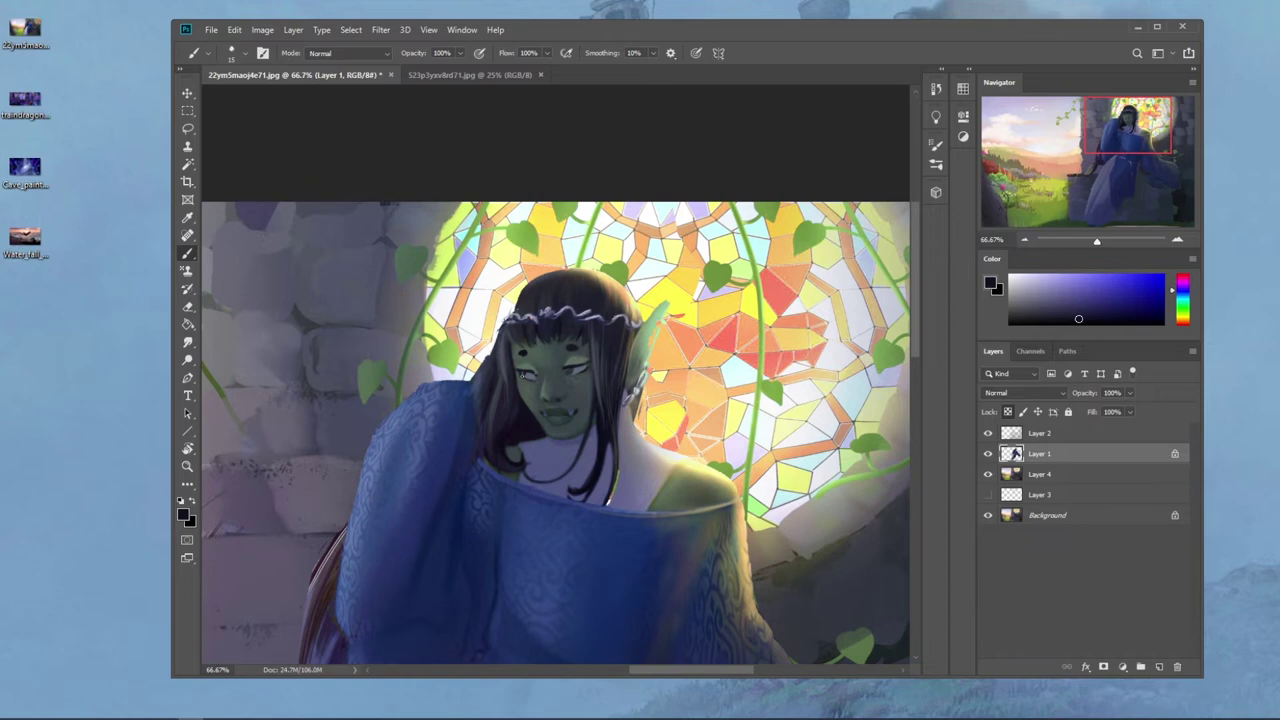
Step: Undo the last stroke and reshape both eyebrows with sampled skin green and dark hair colour
key("ctrl+z")
left_click(530, 386, "alt")
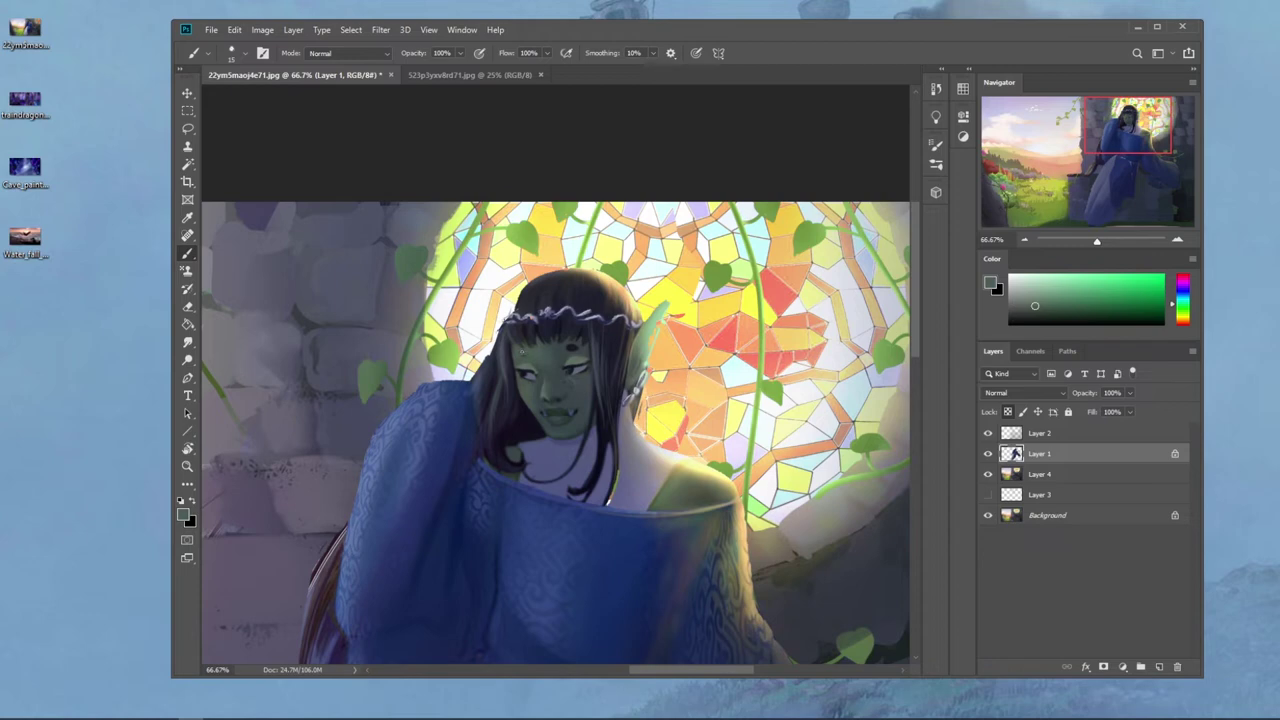
left_click(576, 348, "alt")
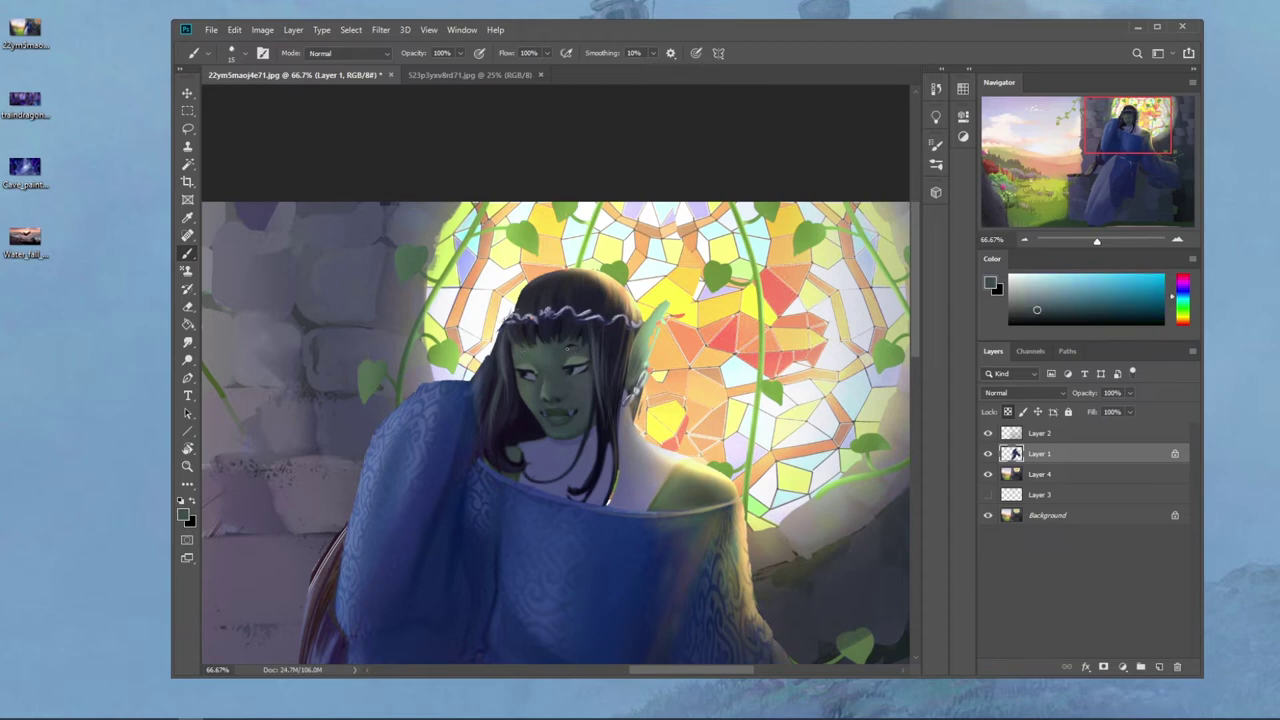
left_click(569, 340, "alt")
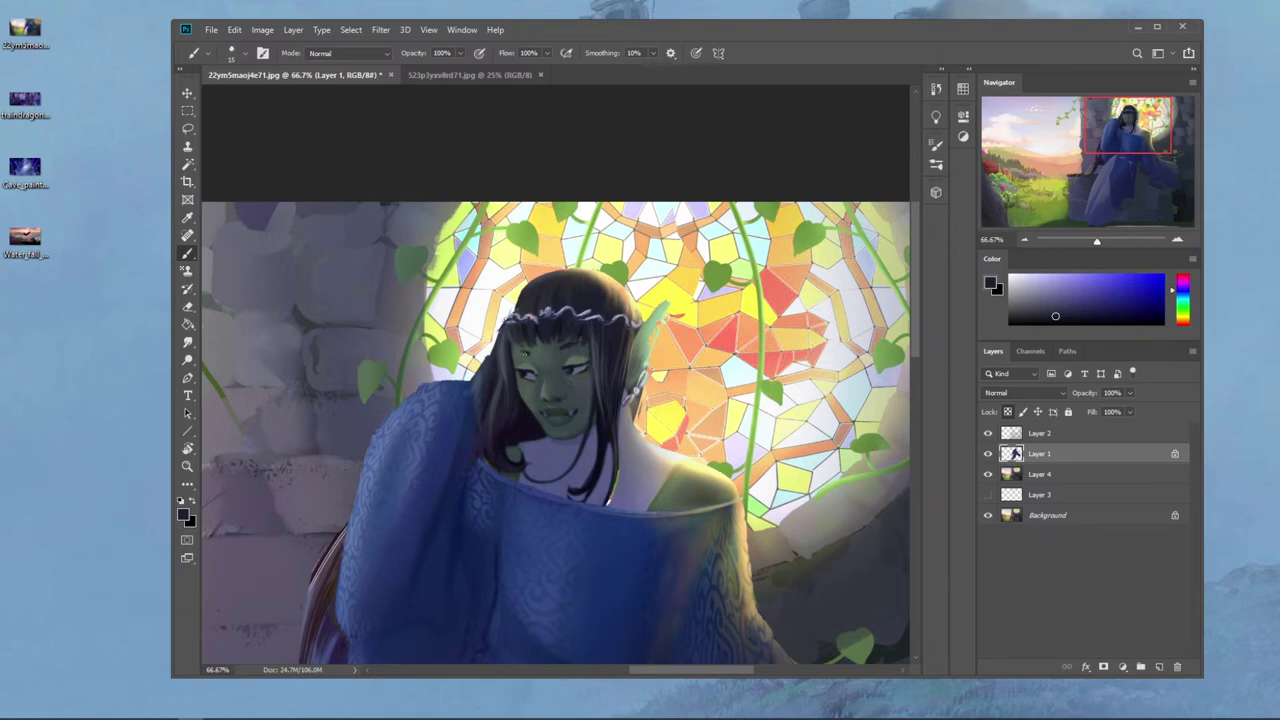
Step: Repaint the upper eyelid and eye corner of the larger eye with sampled greens and dark blue-grey
left_click(527, 368, "alt")
left_click(577, 362, "alt")
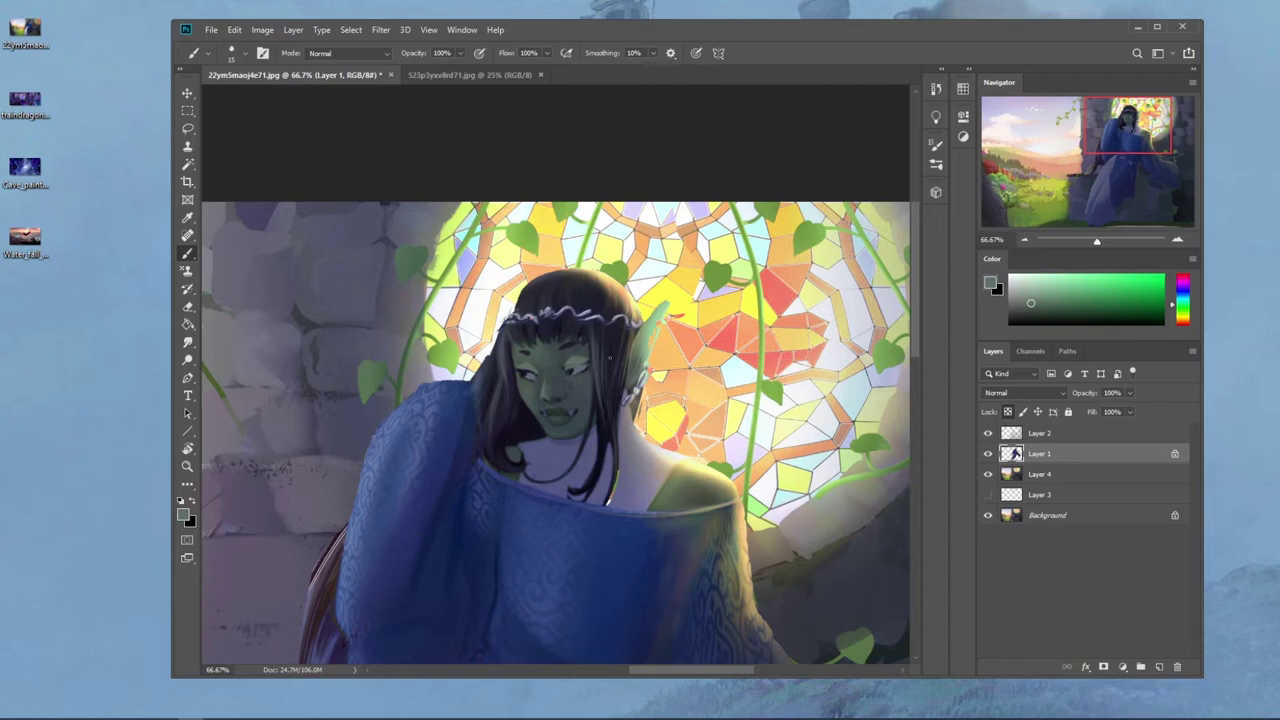
left_click(573, 369, "alt")
left_click(572, 405, "alt")
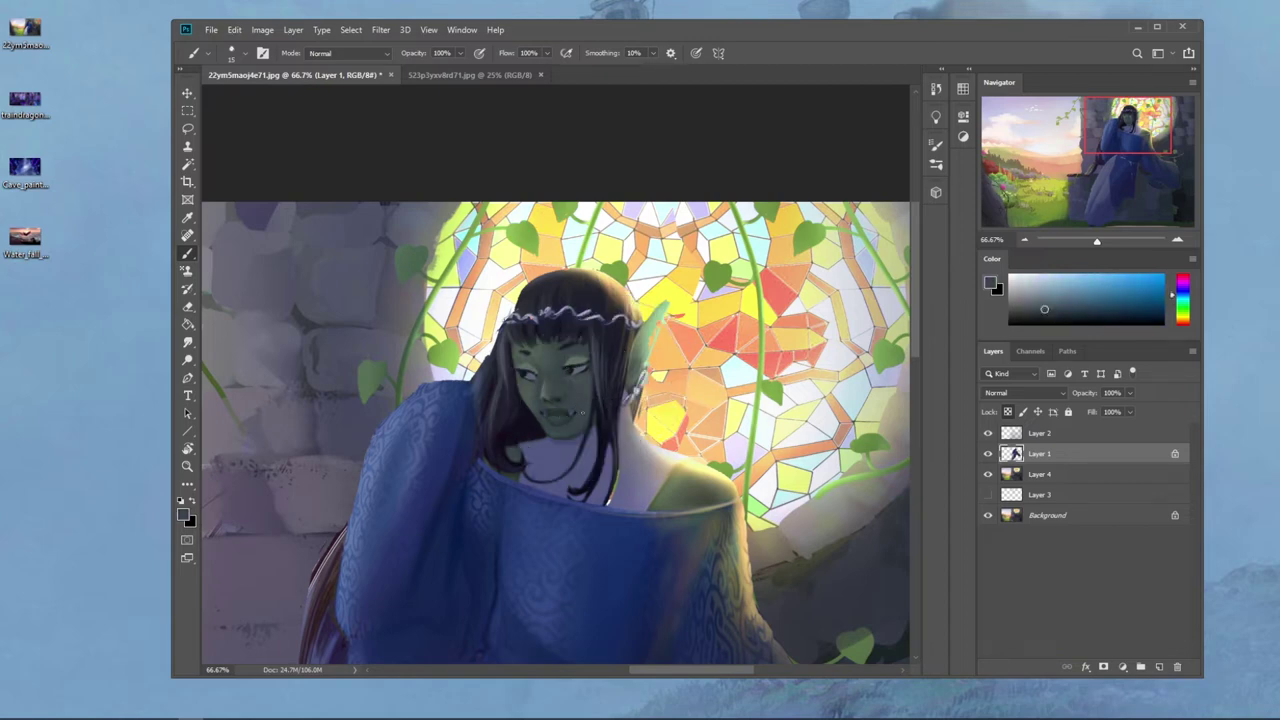
Step: Touch up the nose, mouth and chin and refine the larger eye with sampled skin and hair tones
left_click(541, 404, "alt")
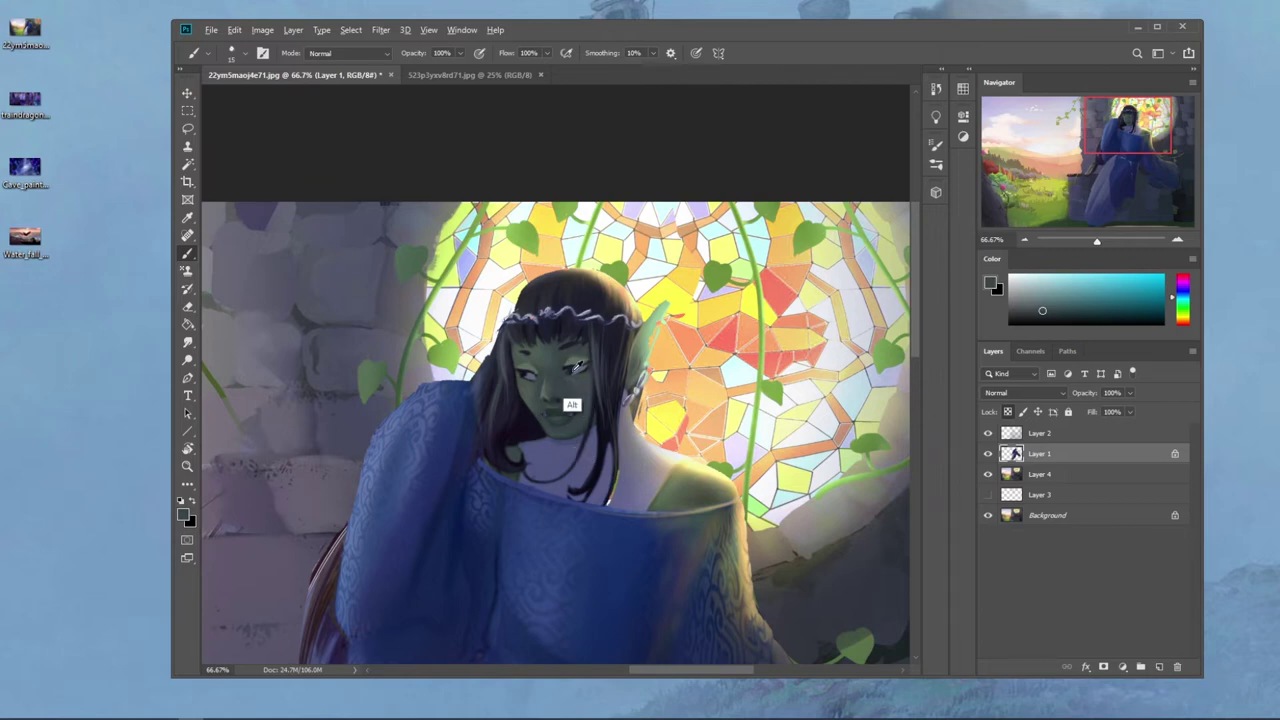
left_click(573, 407, "alt")
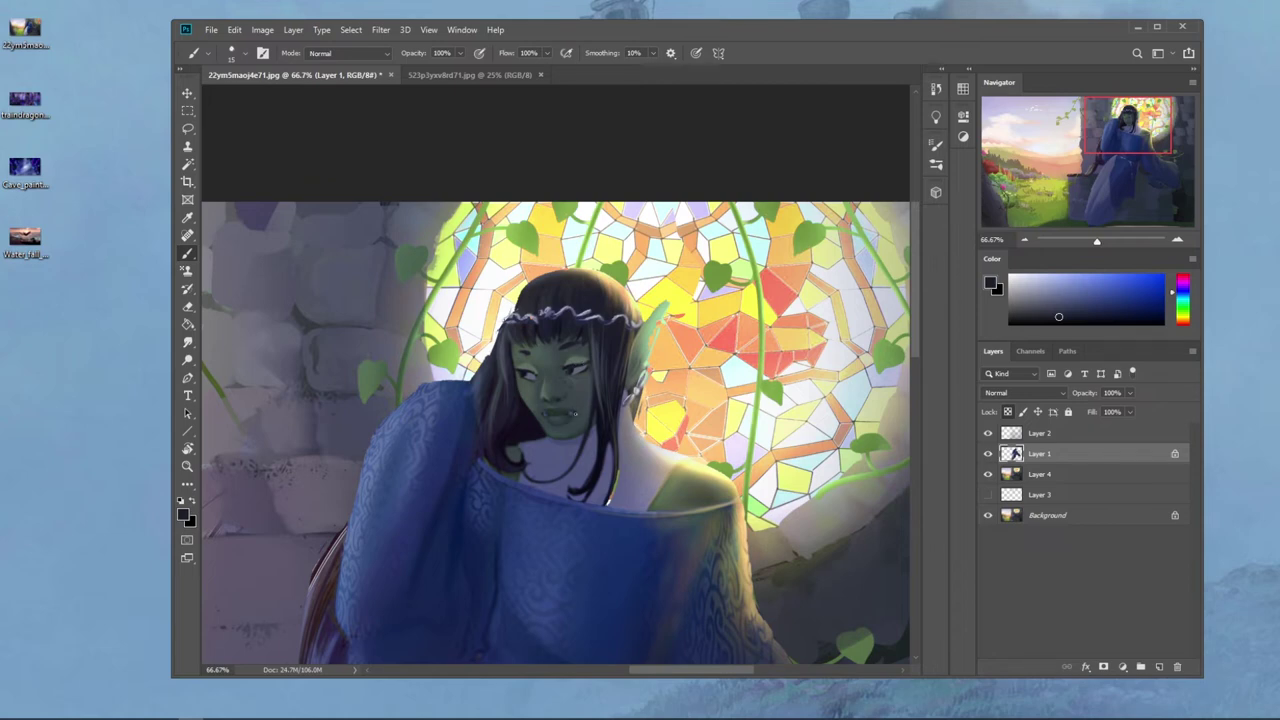
left_click(577, 442, "alt")
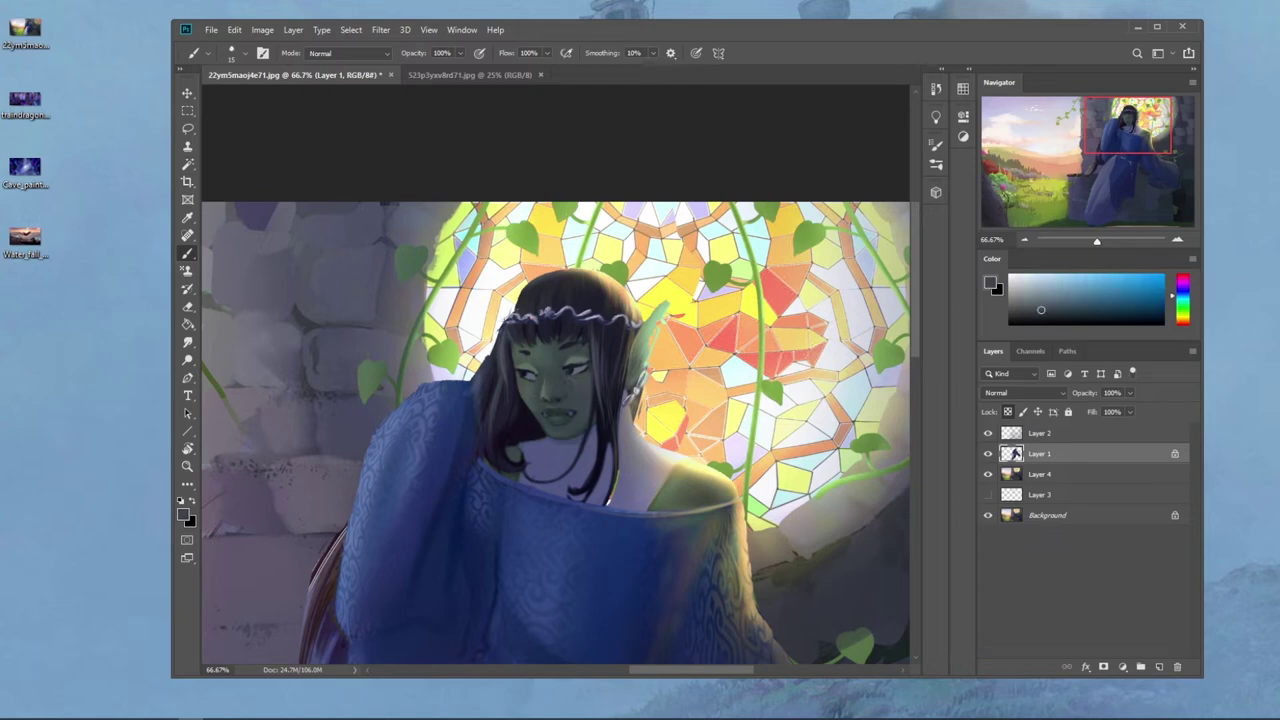
left_click(543, 442, "alt")
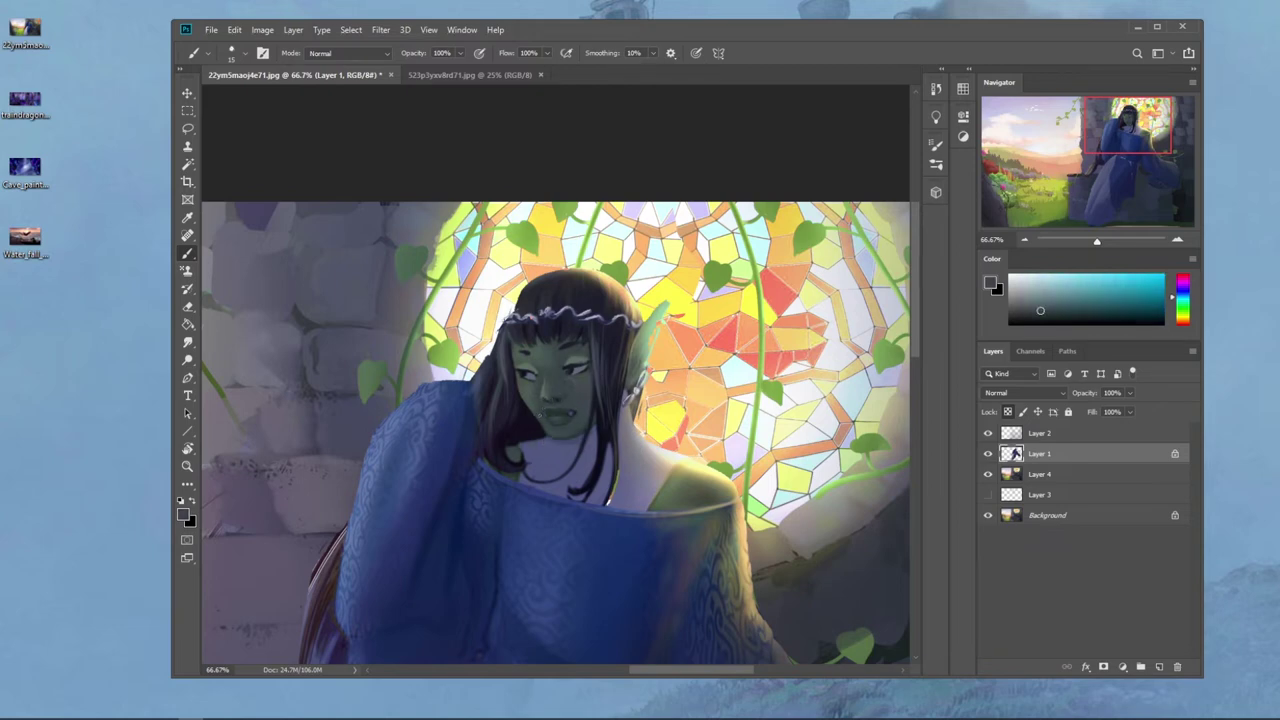
left_click(574, 374, "alt")
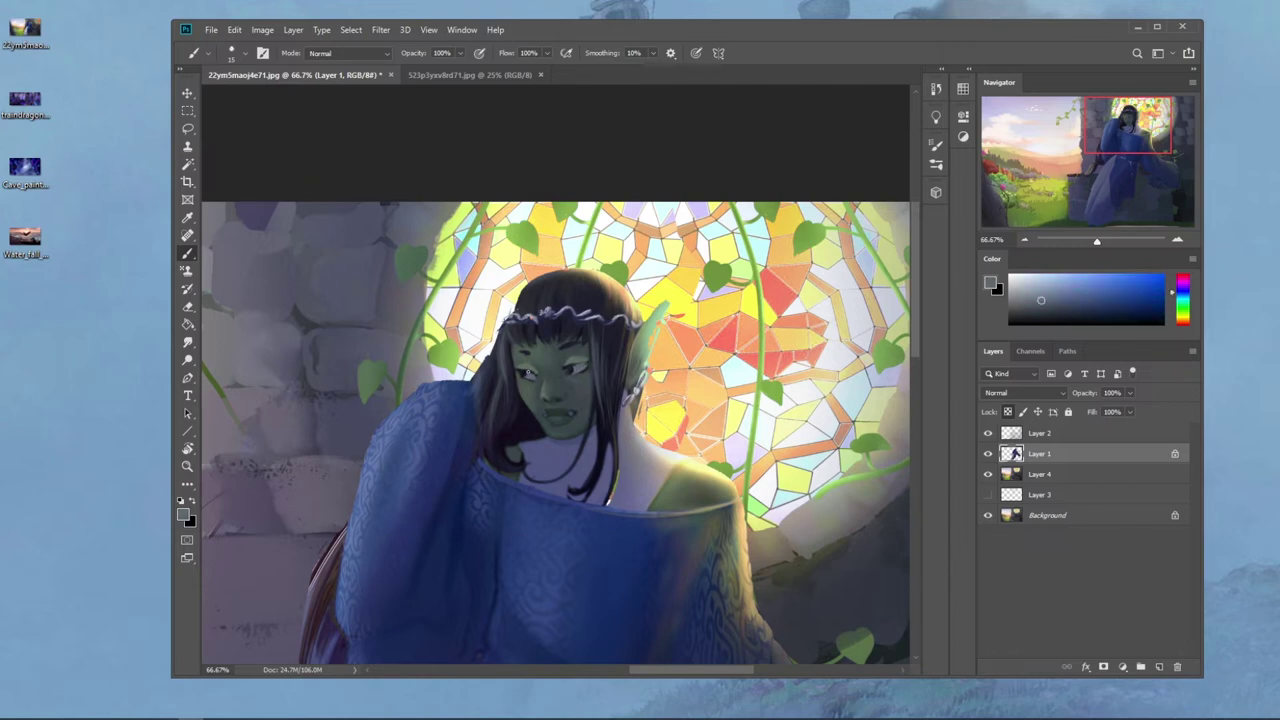
left_click(619, 336, "alt")
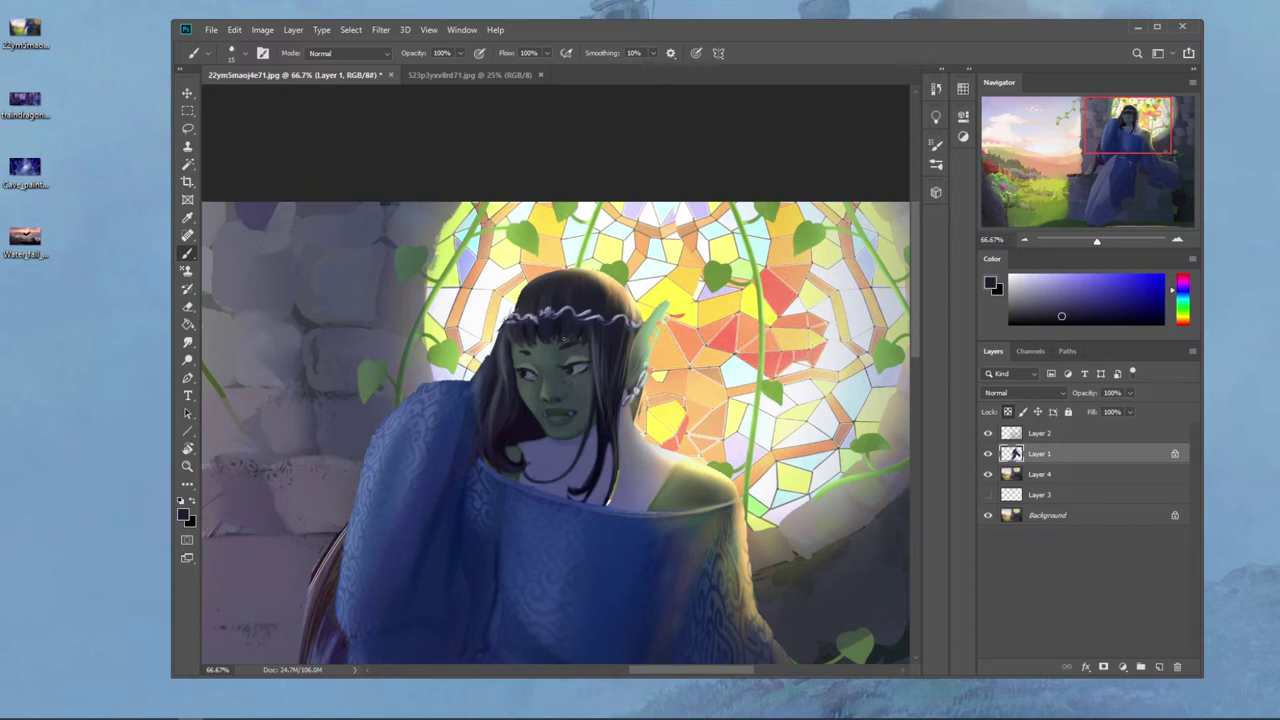
Step: Lasso the raised arm and sleeve beside the figure's head and cut them onto a new layer
key("ctrl+0")
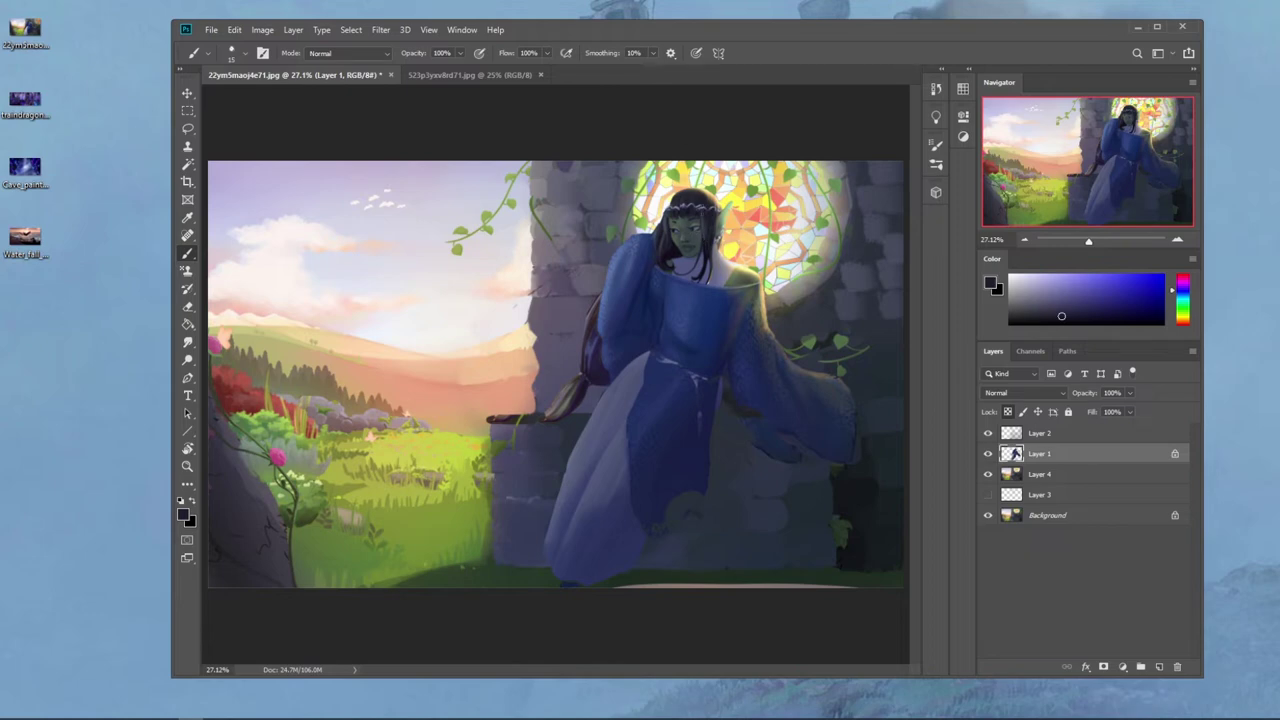
left_click(989, 452)
left_click(989, 452)
key("l")
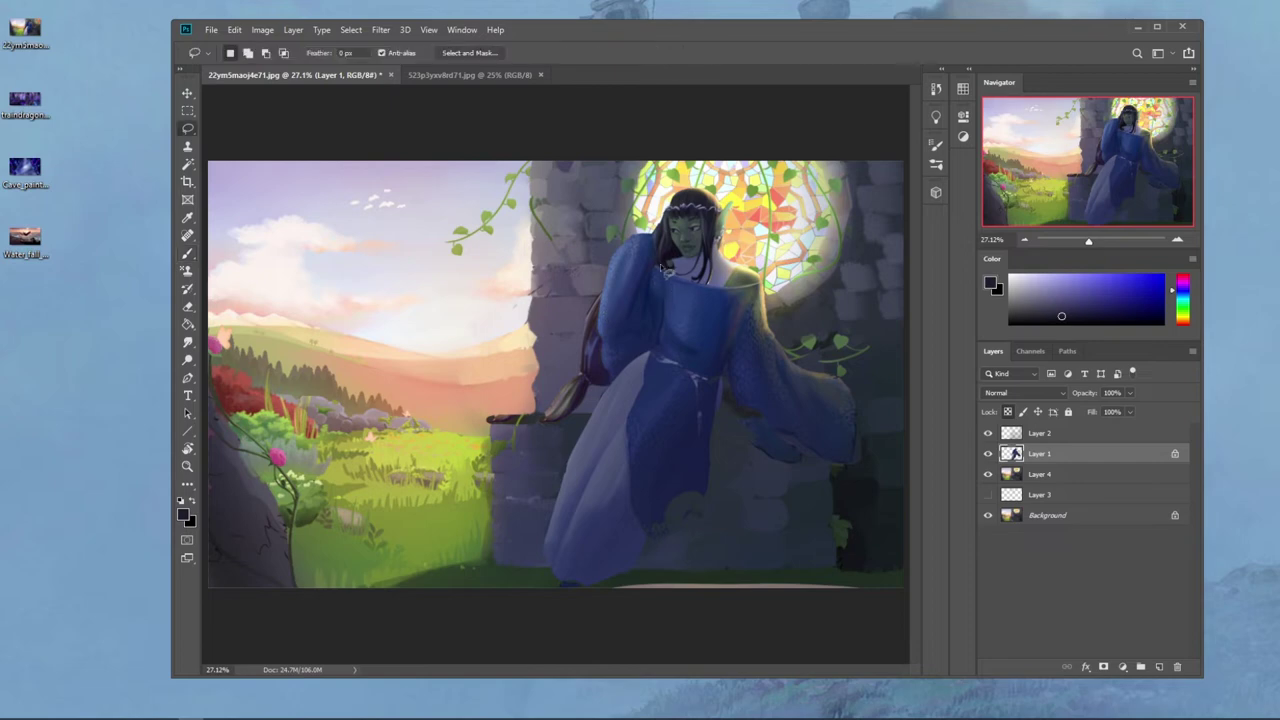
mouse_move(656, 264)
left_mouse_down()
mouse_move(592, 352)
mouse_move(650, 228)
mouse_move(668, 256)
mouse_move(712, 244)
mouse_move(708, 213)
left_mouse_up()
key("ctrl+j")
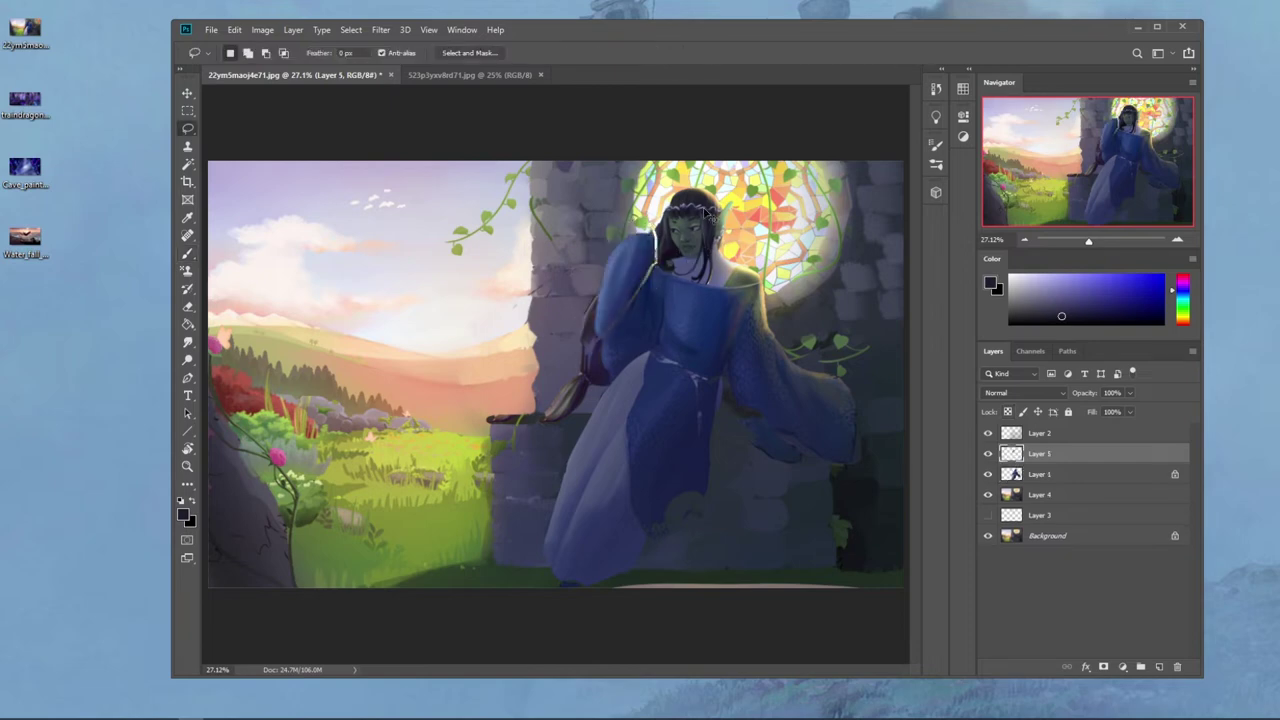
Step: Rotate the cut-out arm by about -164° and move it down so the sleeve reaches from the shoulder to the ledge
key("v")
left_click_drag(623, 208, 581, 375)
left_click_drag(597, 296, 578, 376)
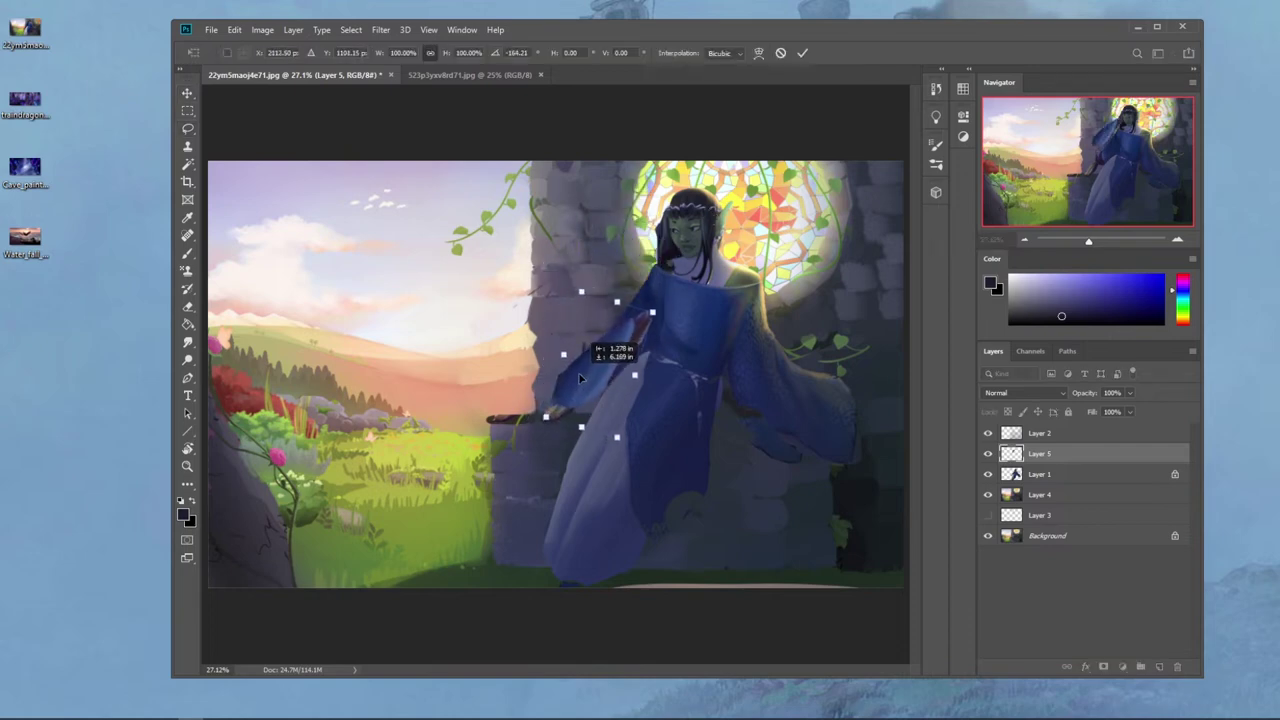
left_click(802, 53)
Step: Lock the arm layer's transparent pixels and darken the sleeve near the elbow with the Burn tool on Midtones at 12% exposure
key("e")
left_click(1007, 411)
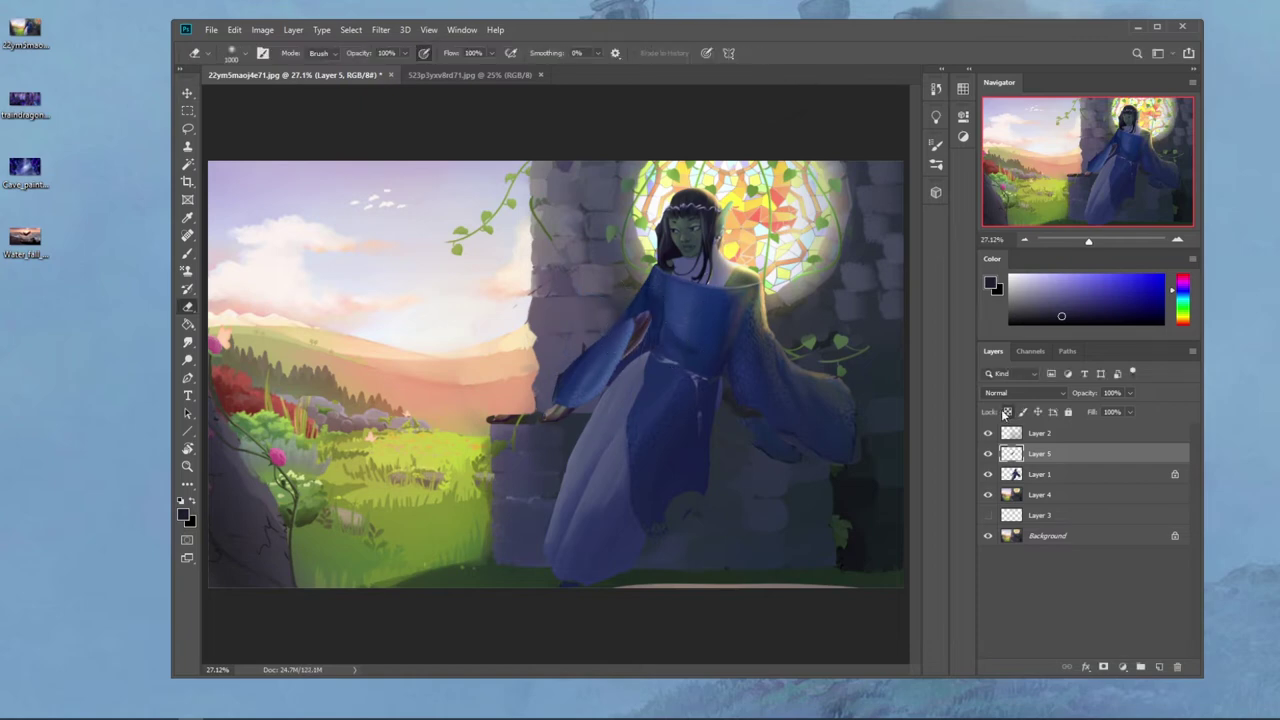
key("b")
right_click(187, 359)
left_click(245, 375)
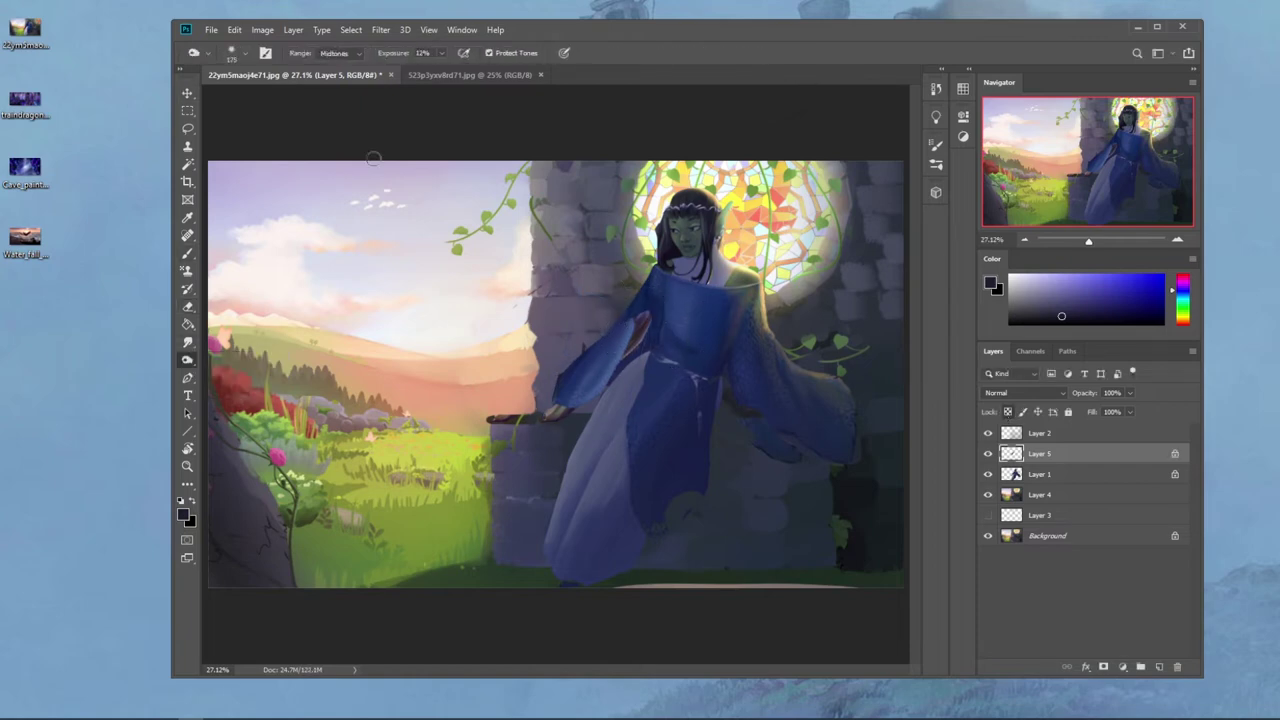
key("bracketright")
key("bracketright")
key("bracketright")
key("bracketright")
key("bracketright")
left_click_drag(642, 332, 648, 311)
Step: Enlarge the Burn brush, set its range to Shadows and darken the repositioned sleeve further
key("bracketright")
key("bracketright")
key("bracketright")
left_click(334, 53)
left_click(335, 66)
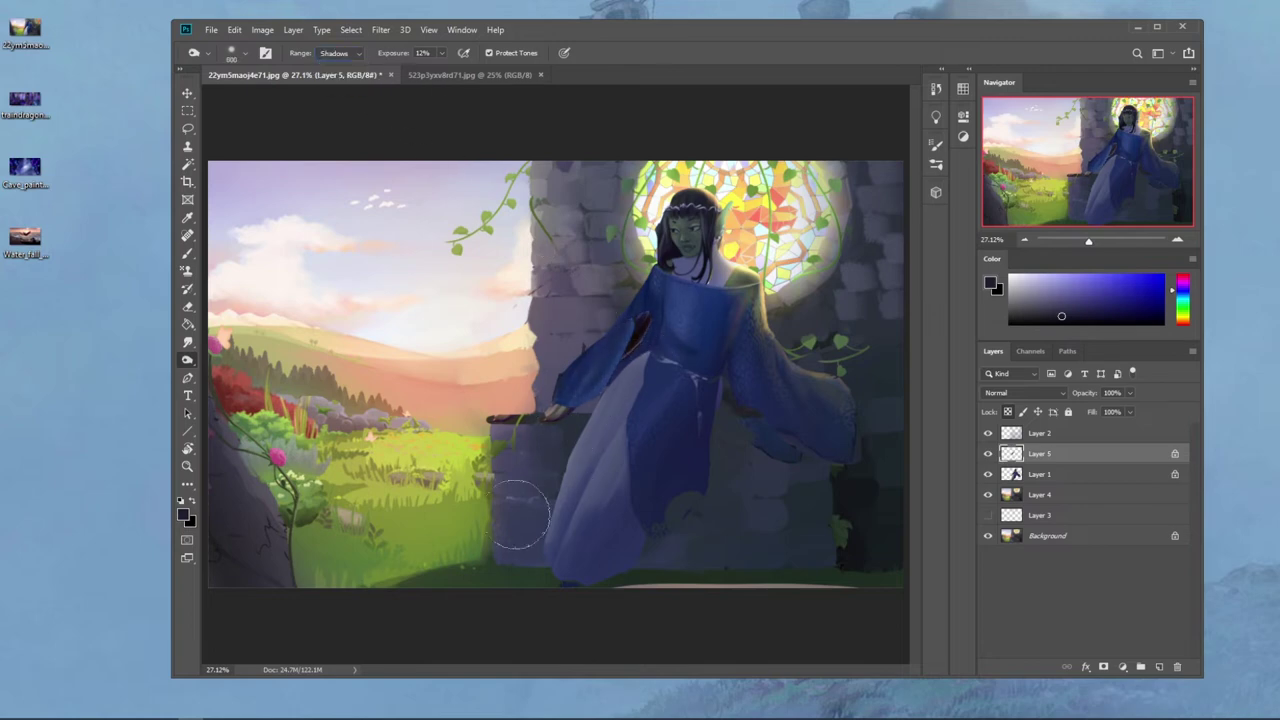
Step: Unlock the arm layer's transparency and erase the leftover skin and rough edges on the sleeve with a Dry-Oil brush reduced to 35 px
left_click(1008, 411)
key("e")
right_click(605, 262)
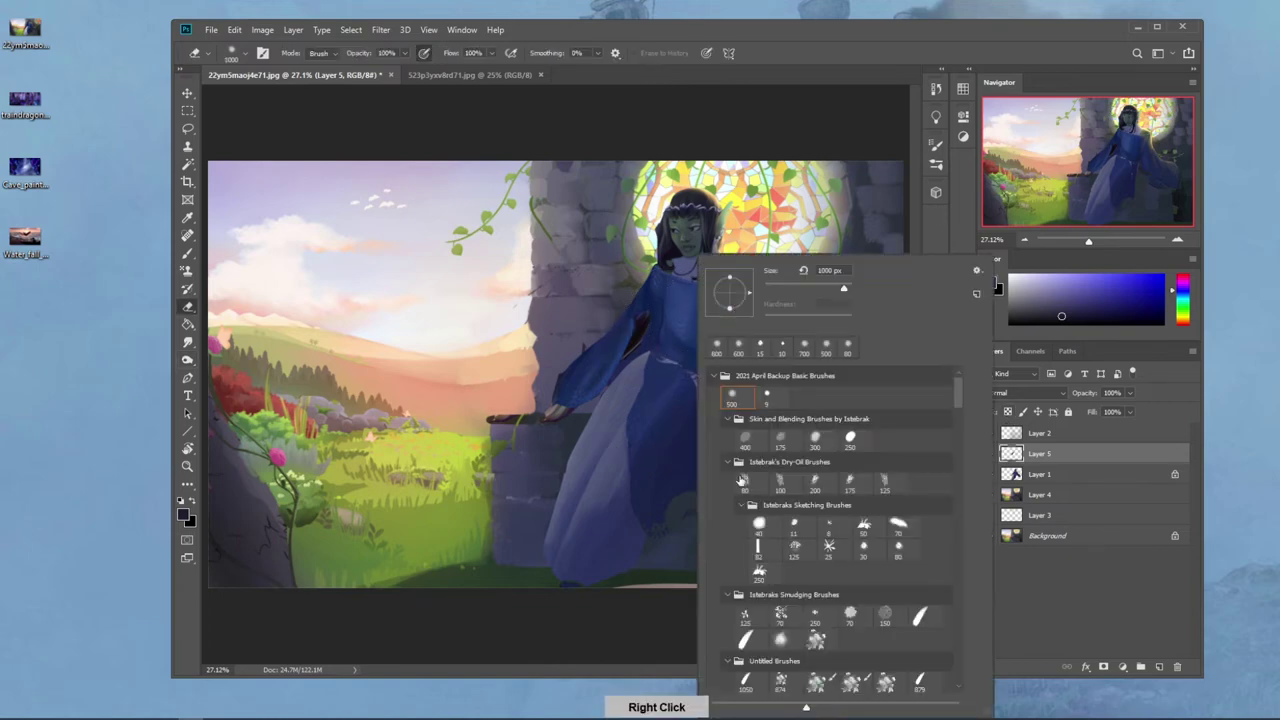
key("Escape")
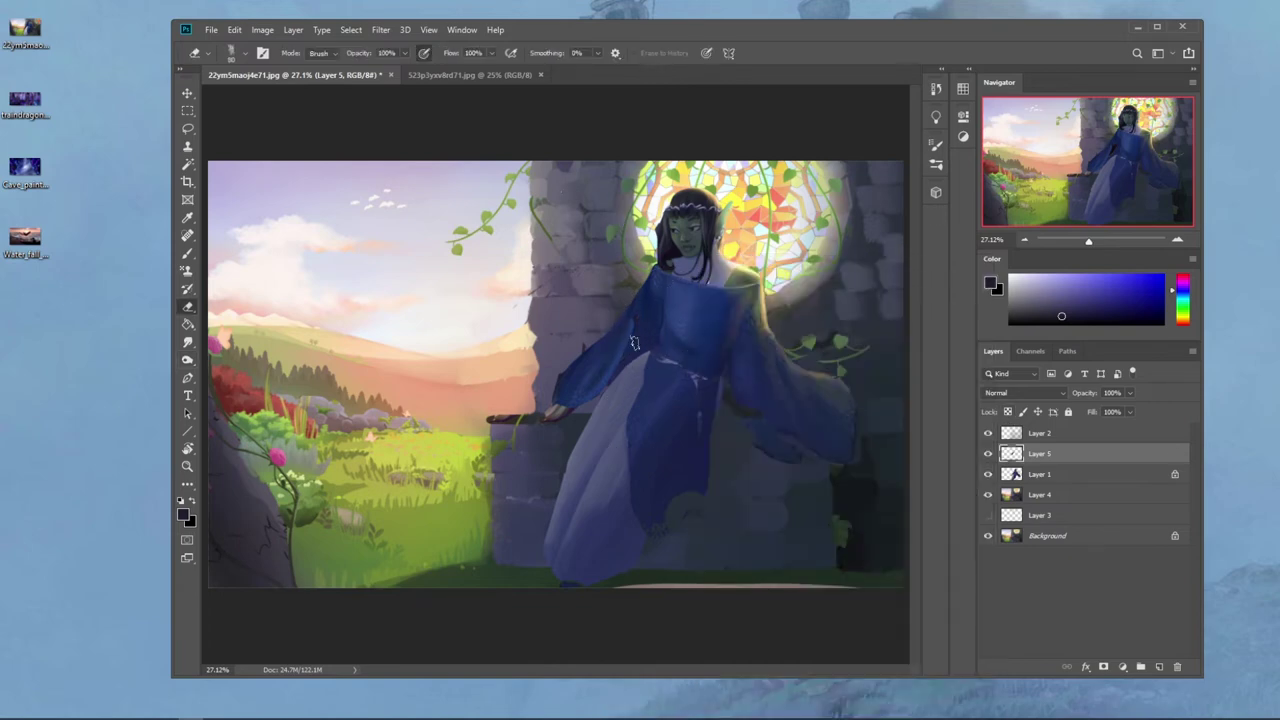
key("bracketleft")
key("bracketleft")
key("bracketleft")
key("bracketleft")
Step: On Layer 1, lasso the leftover shapes outside the hair and between hair and cheek, and delete them to reveal the window
left_click(1015, 476)
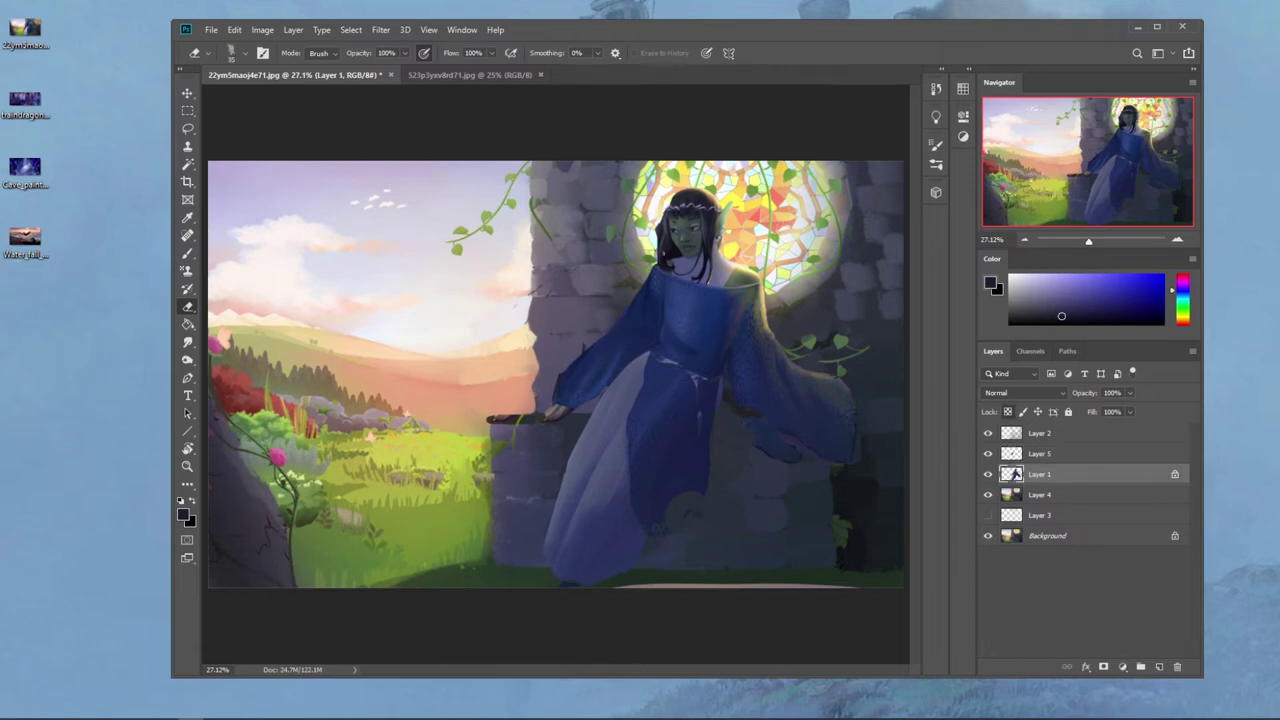
key("z")
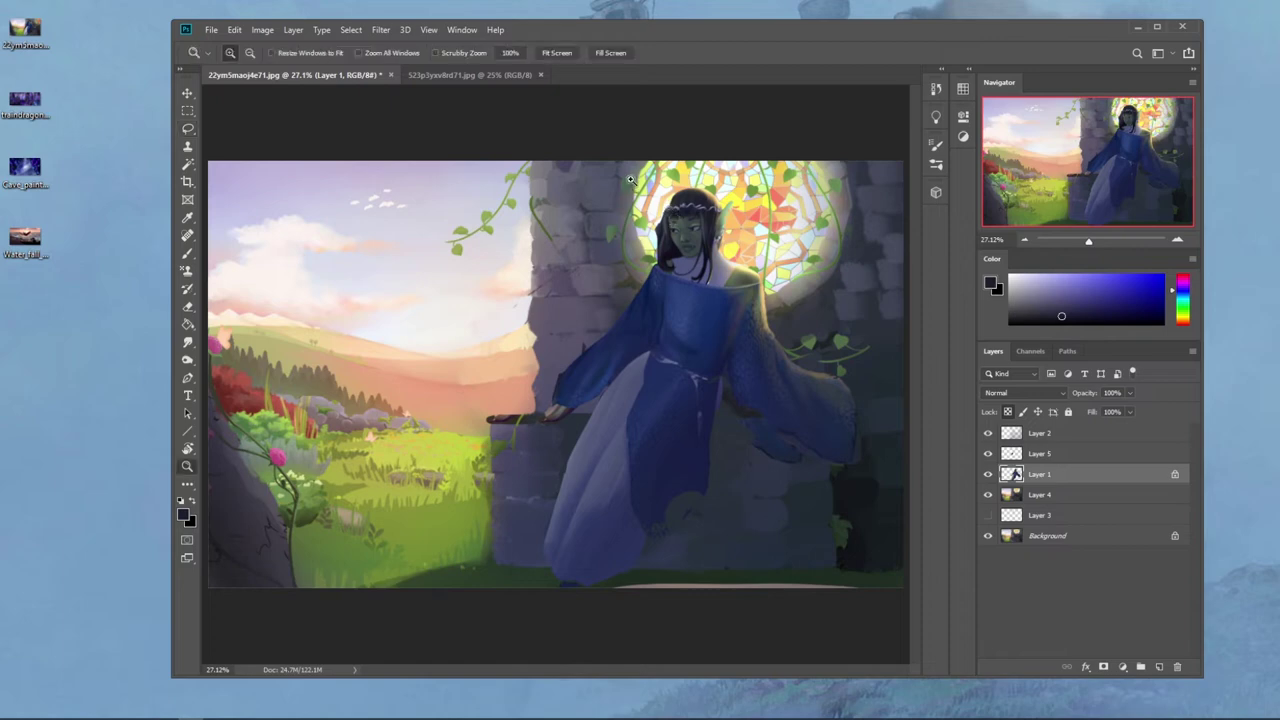
left_click_drag(630, 181, 738, 280)
key("l")
mouse_move(518, 262)
left_mouse_down()
mouse_move(482, 455)
mouse_move(422, 238)
left_mouse_up()
key("shift")
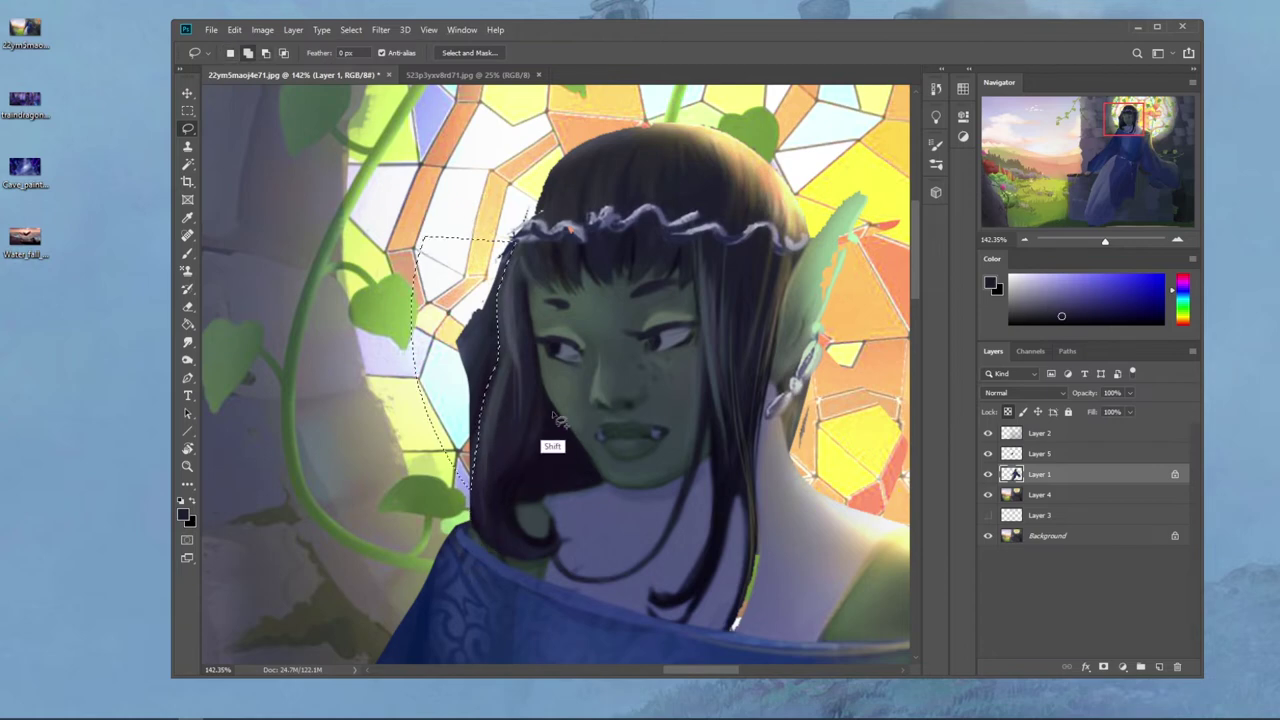
mouse_move(545, 402)
left_mouse_down()
mouse_move(516, 502)
mouse_move(604, 483)
mouse_move(546, 395)
mouse_move(611, 487)
mouse_move(562, 416)
mouse_move(602, 478)
mouse_move(547, 410)
left_mouse_up()
mouse_move(549, 398)
left_mouse_down()
mouse_move(614, 490)
mouse_move(588, 430)
mouse_move(563, 417)
mouse_move(605, 500)
left_mouse_up()
key("Delete")
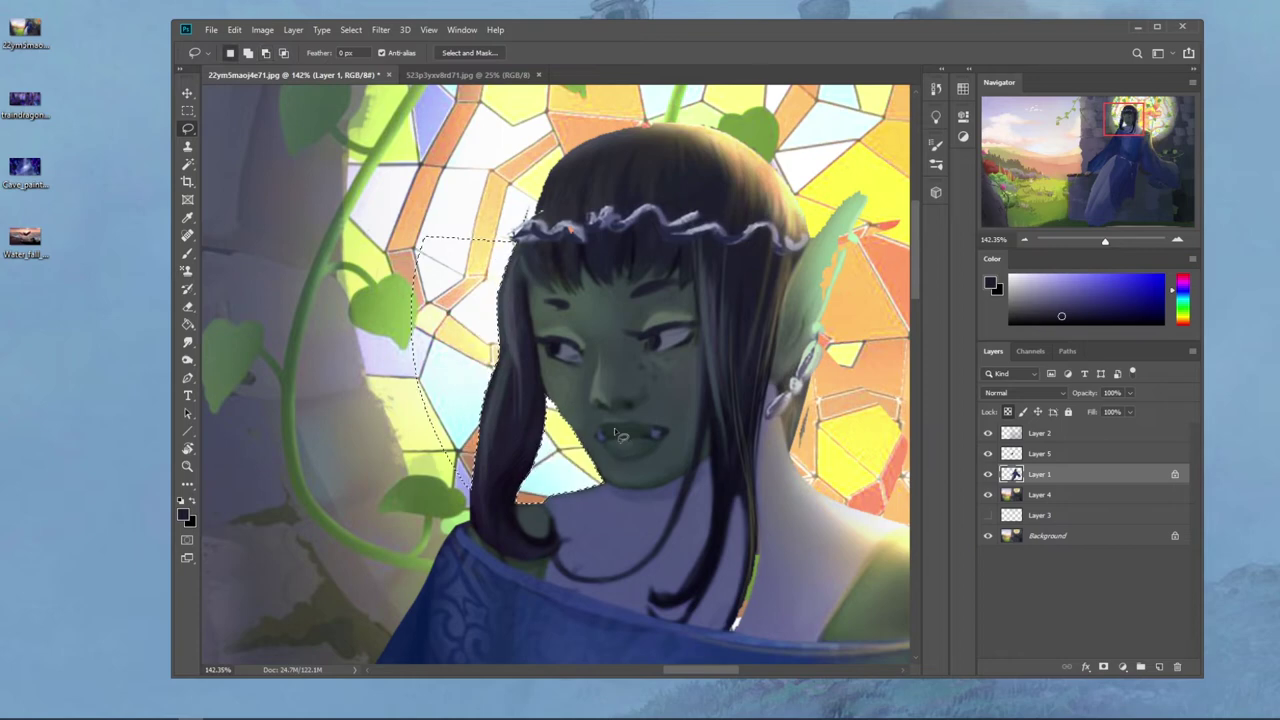
Step: Sample the dark hair colour and paint hair beside the neck with a 90 px brush on a new layer above Layer 1
key("ctrl+minus")
key("ctrl+minus")
key("ctrl+minus")
key("ctrl+minus")
key("ctrl+minus")
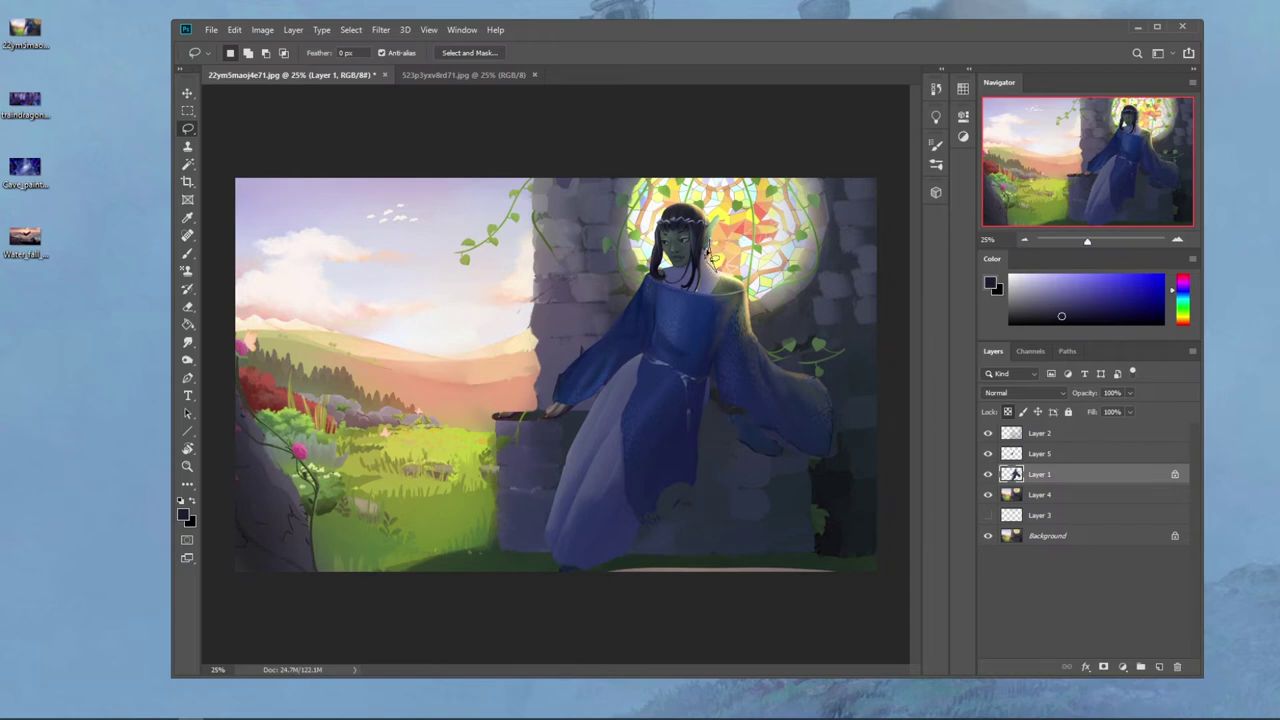
key("b")
left_click(699, 230, "alt")
key("]")
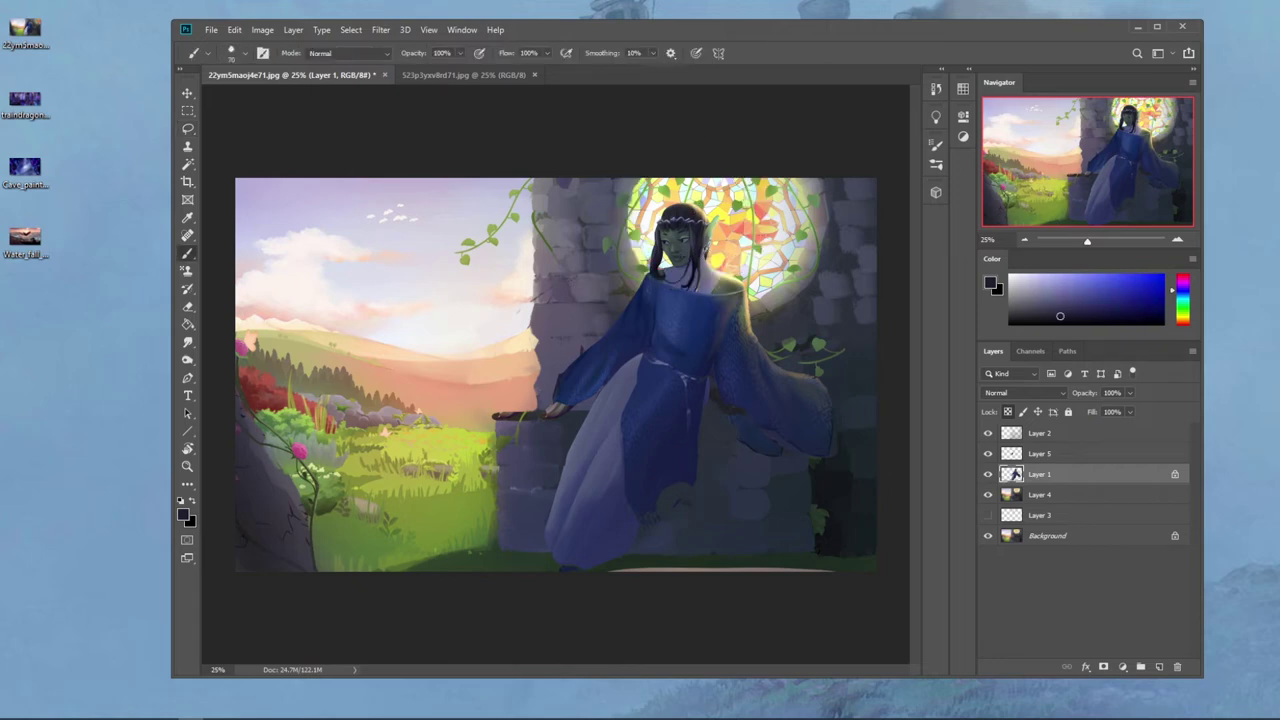
left_click(1158, 667)
key("]")
key("]")
left_click_drag(709, 247, 712, 268)
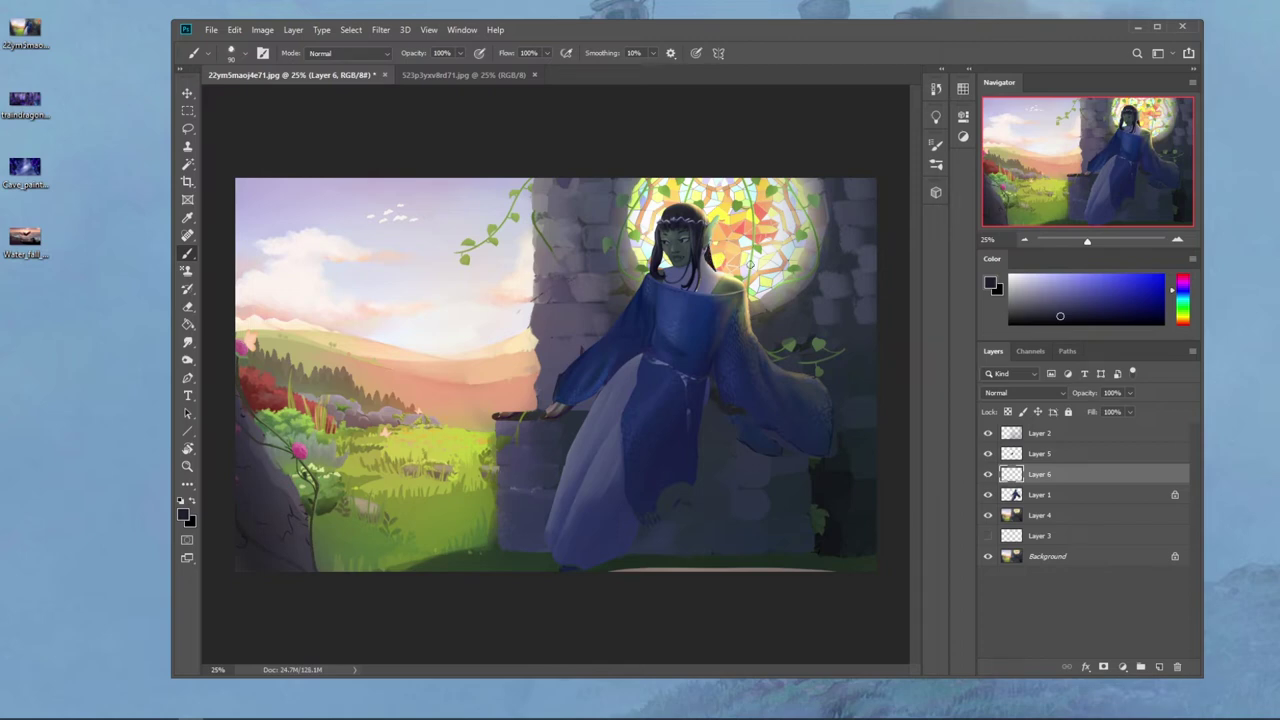
Step: Trim the newly painted hair with the 35 px eraser
key("m")
right_click(753, 267)
left_click(768, 274)
key("e")
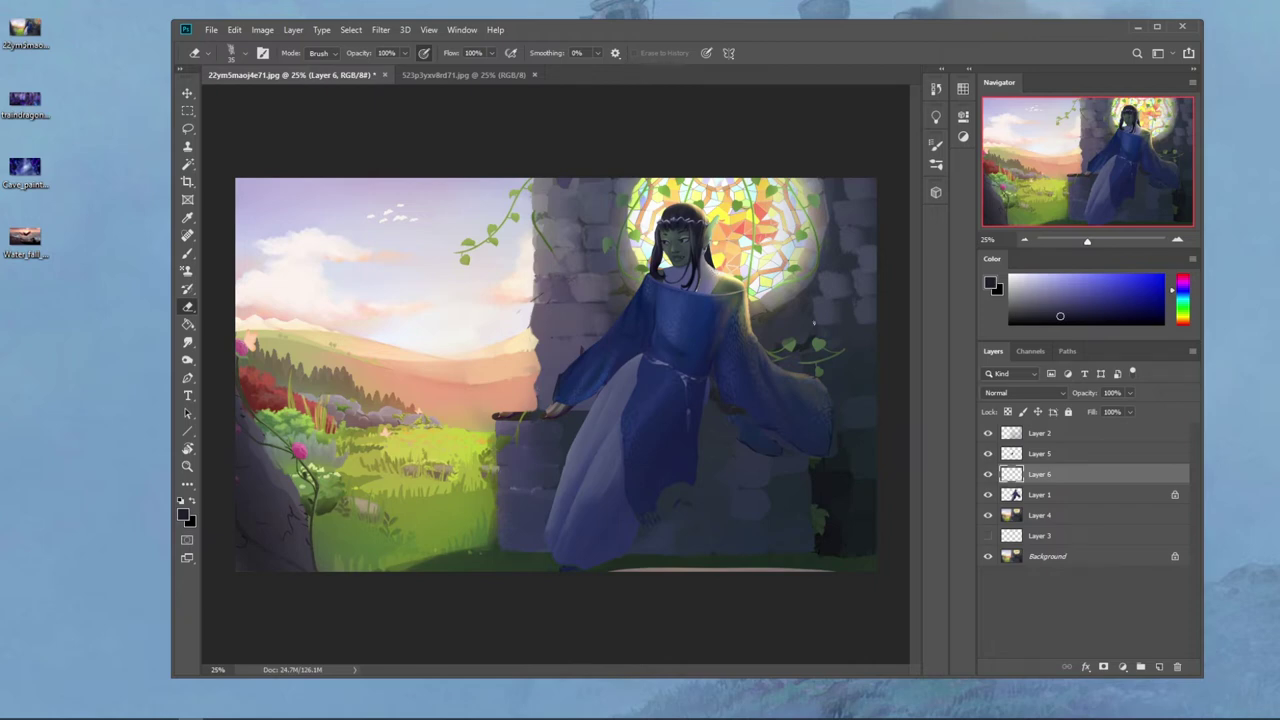
Step: Select Layer 1 and lasso the strip of sky and wall above the ledge, tracing an irregular stone edge to the sleeve
key("ctrl+minus")
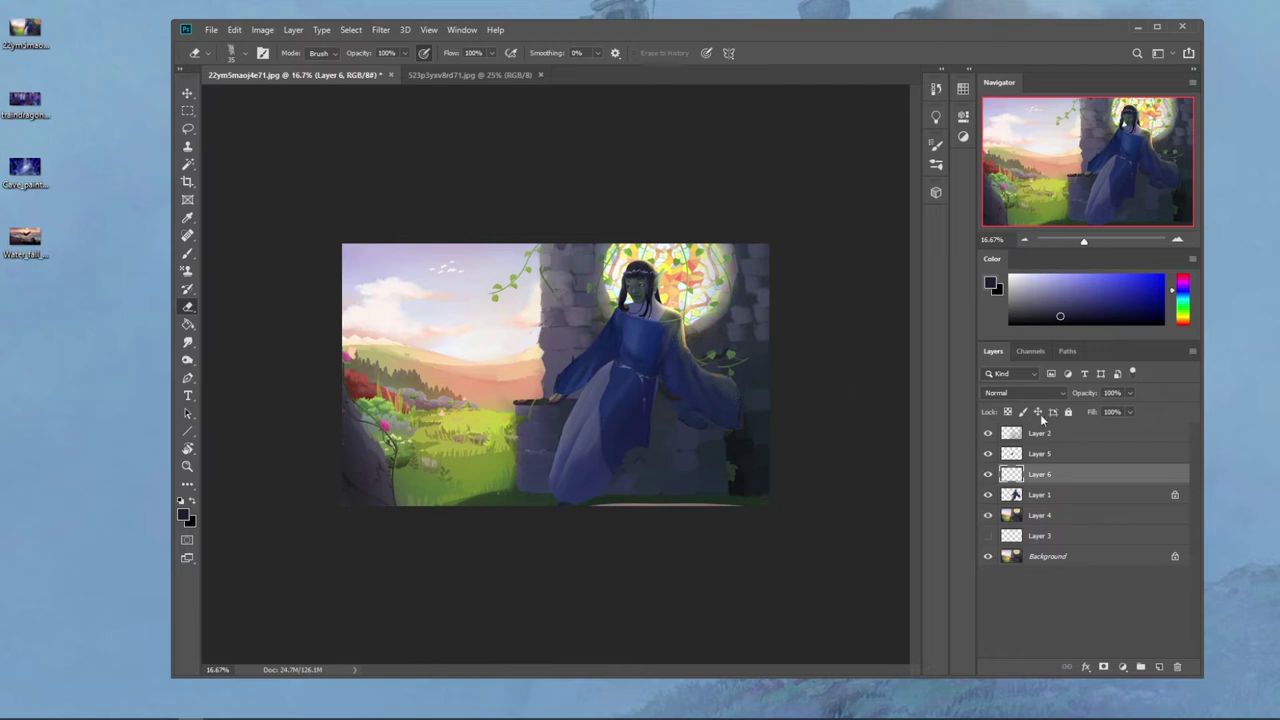
left_click(1053, 497)
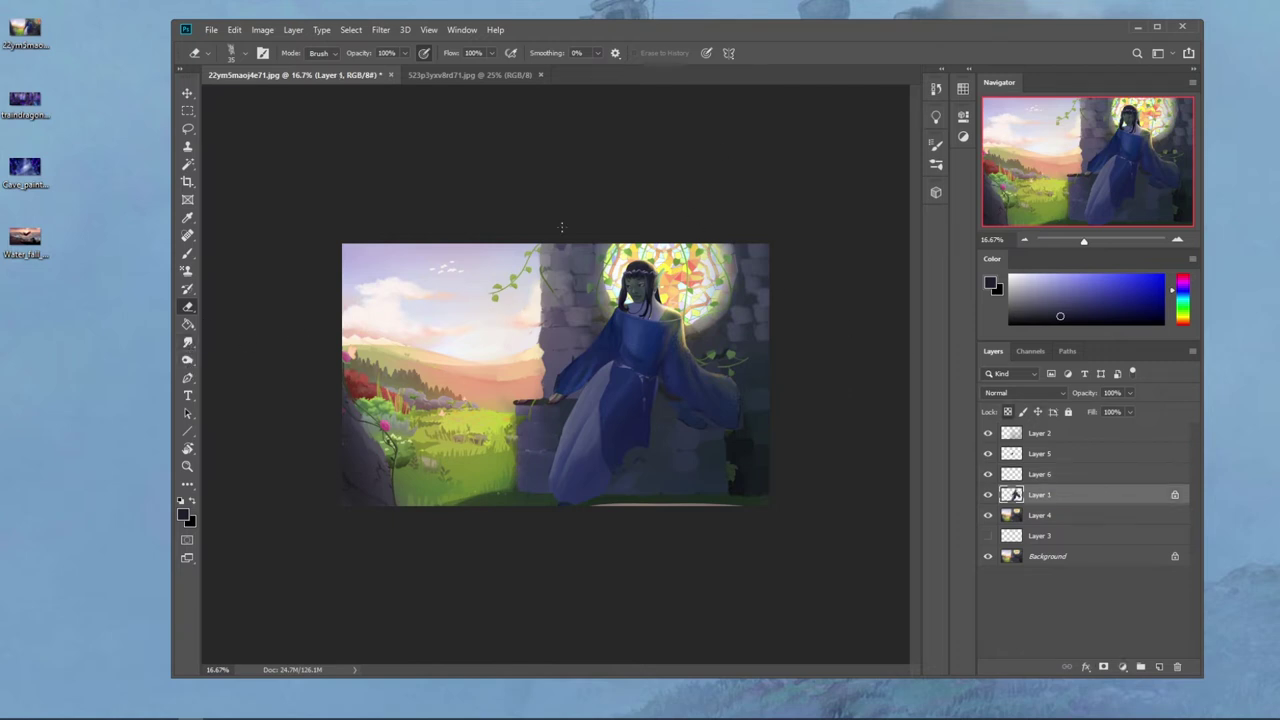
key("l")
mouse_move(576, 244)
left_mouse_down()
mouse_move(565, 298)
mouse_move(576, 382)
mouse_move(533, 401)
mouse_move(526, 232)
mouse_move(584, 250)
left_mouse_up()
key("shift")
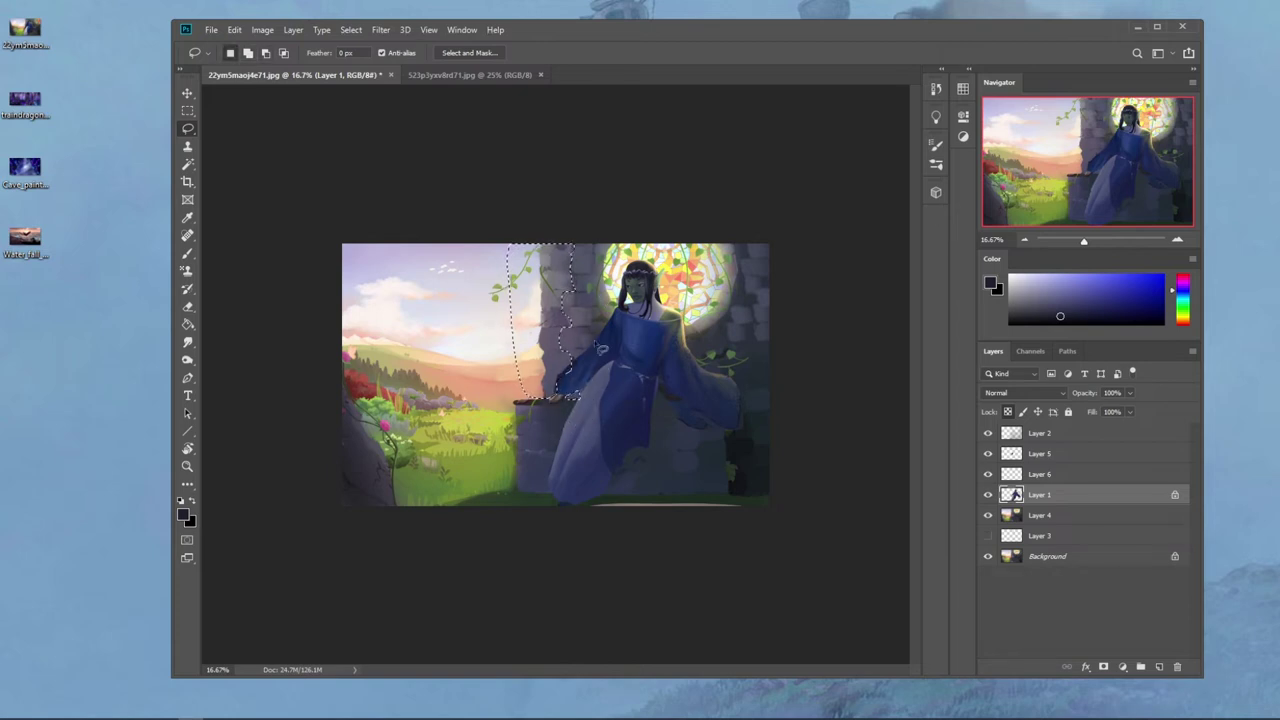
Step: Delete the hidden Layer 3 and merge Layer 4 down into the Background
left_click(1054, 518)
left_click(1066, 540)
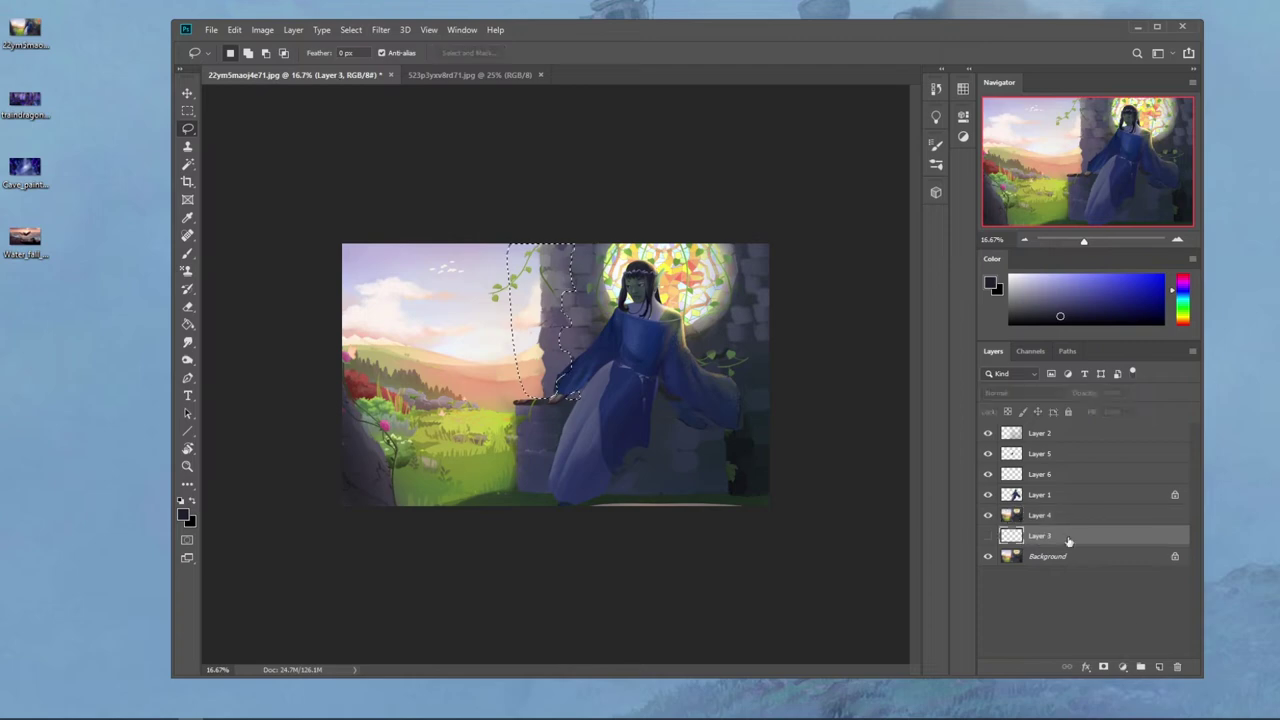
left_click(1178, 669)
right_click(1037, 515)
left_click(1070, 546)
Step: Try to paint sampled peach and cream sky colours over the lower part of the selected wall strip with a 175 px brush
key("b")
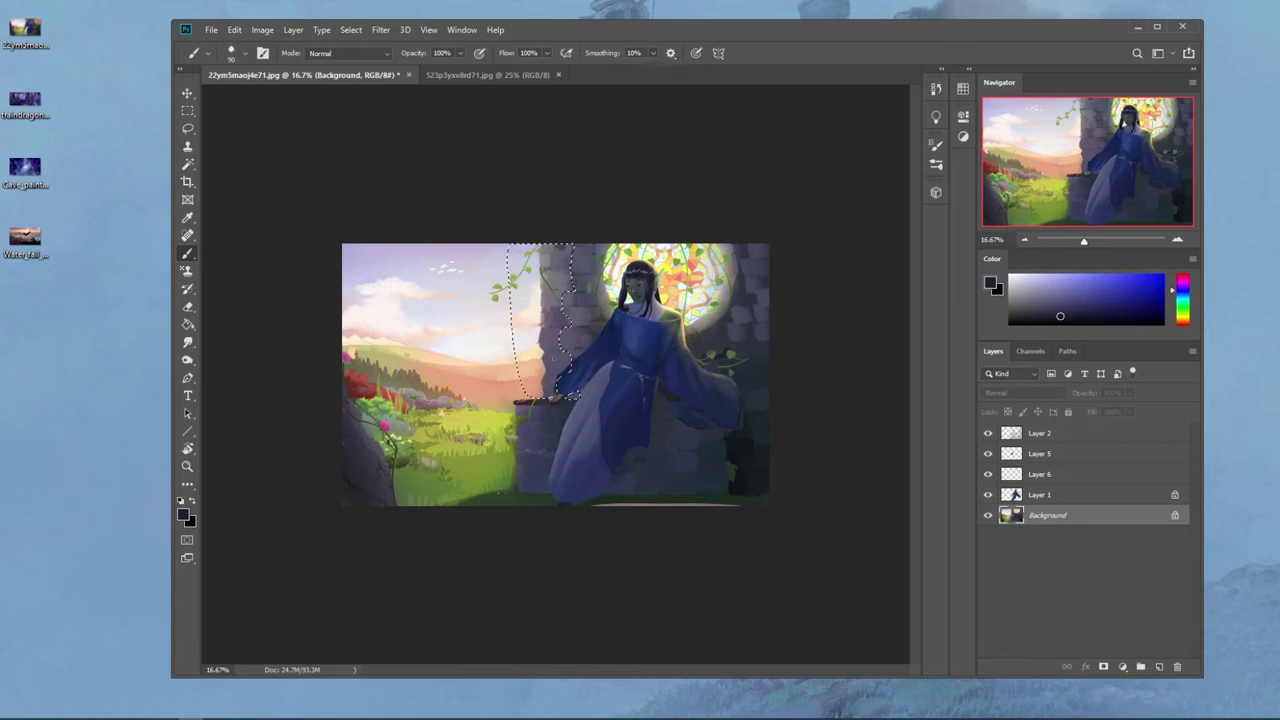
right_click(548, 385)
key("Escape")
left_click(543, 381, "alt")
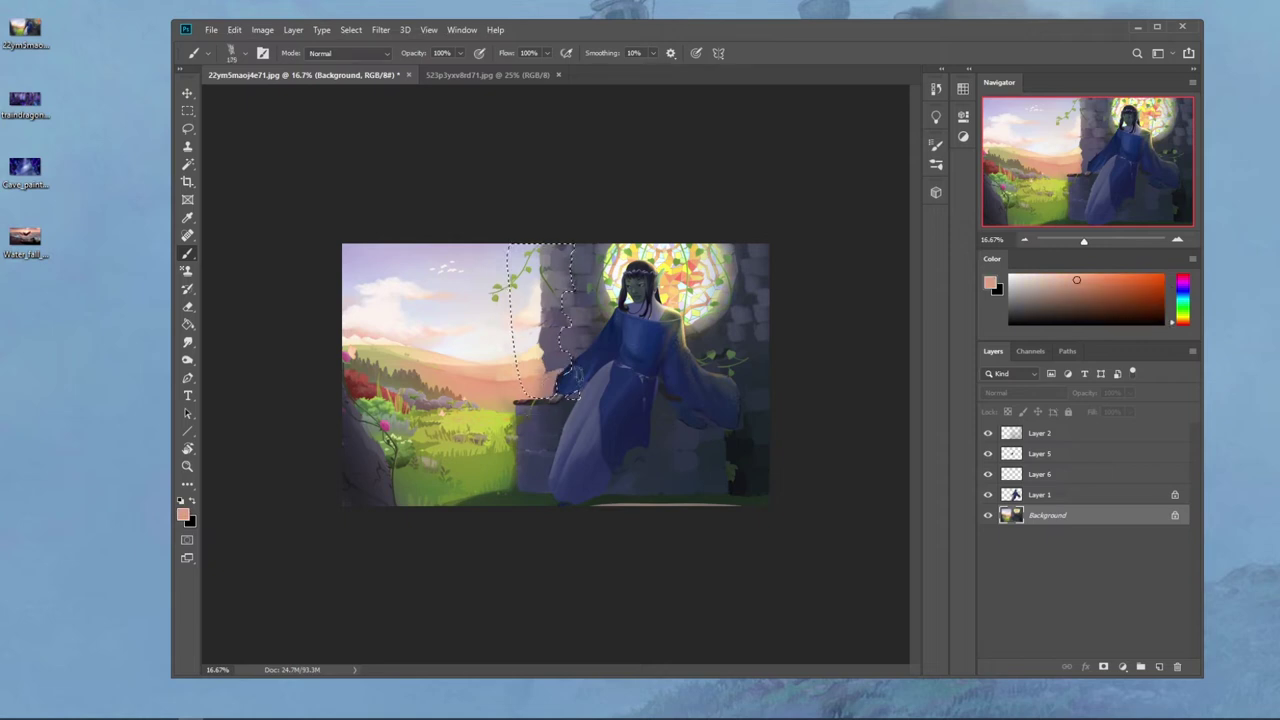
left_click(533, 355, "alt")
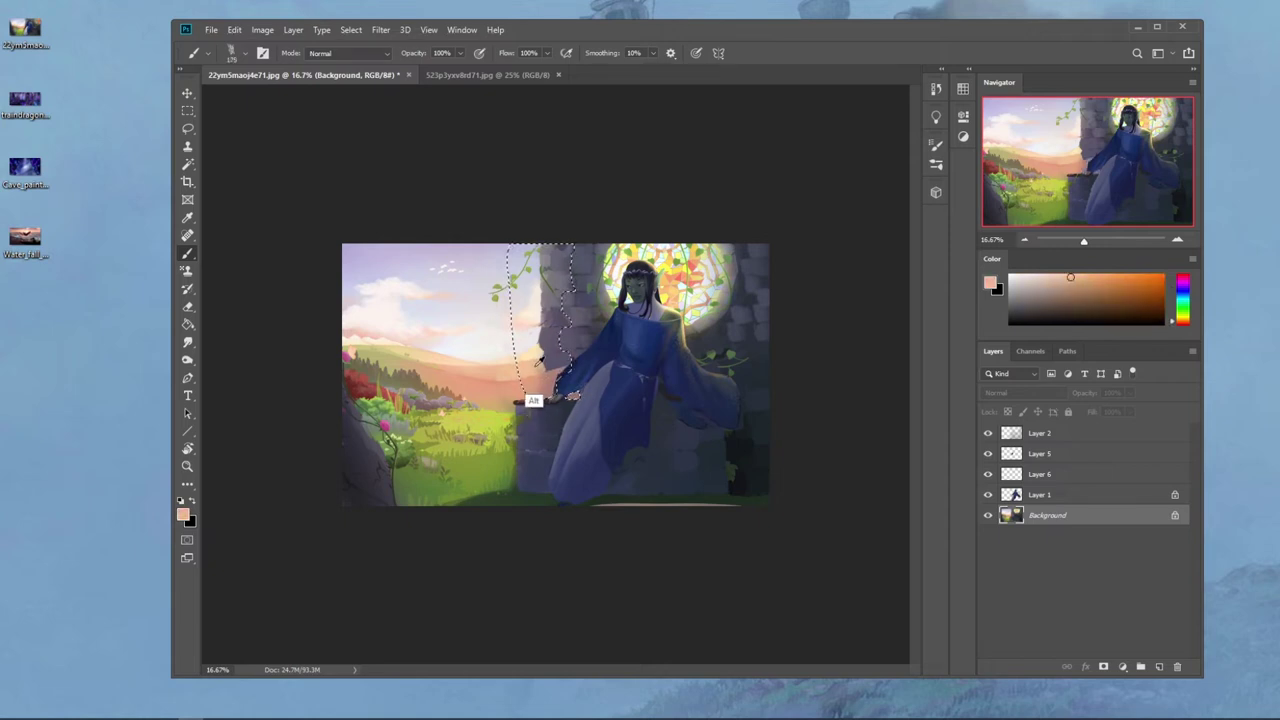
left_click(540, 345, "alt")
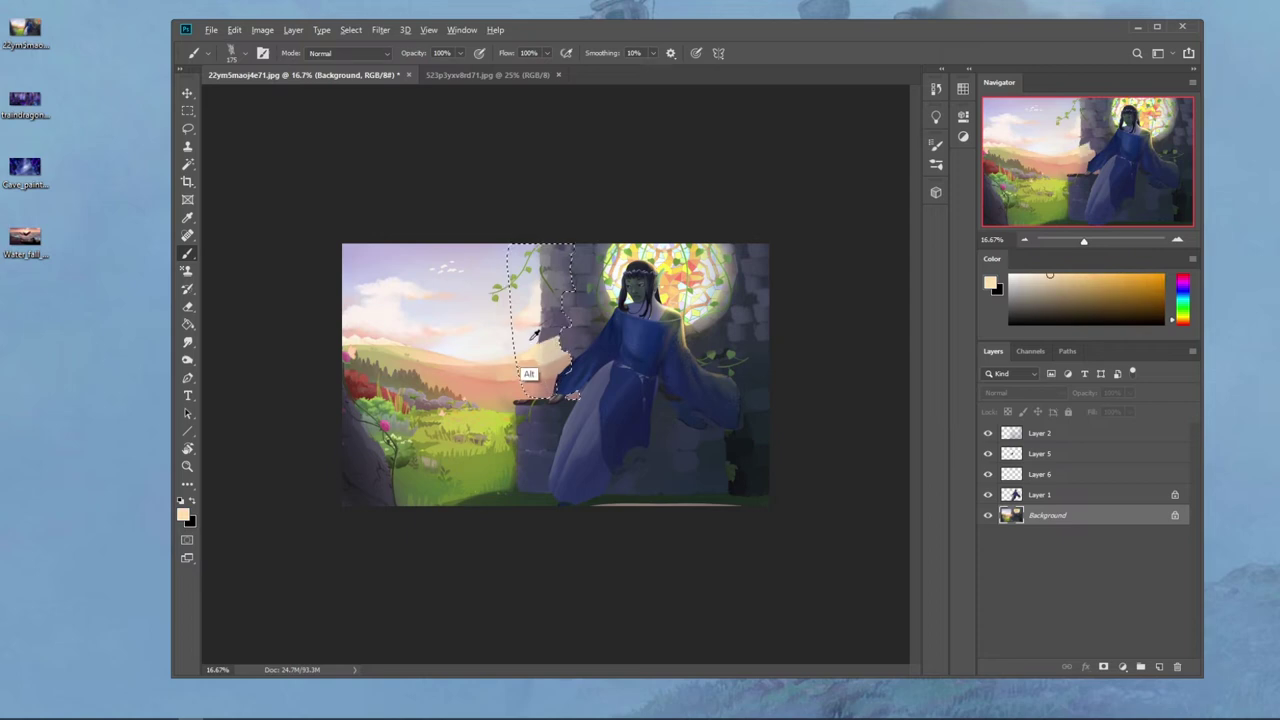
left_click(566, 378, "alt")
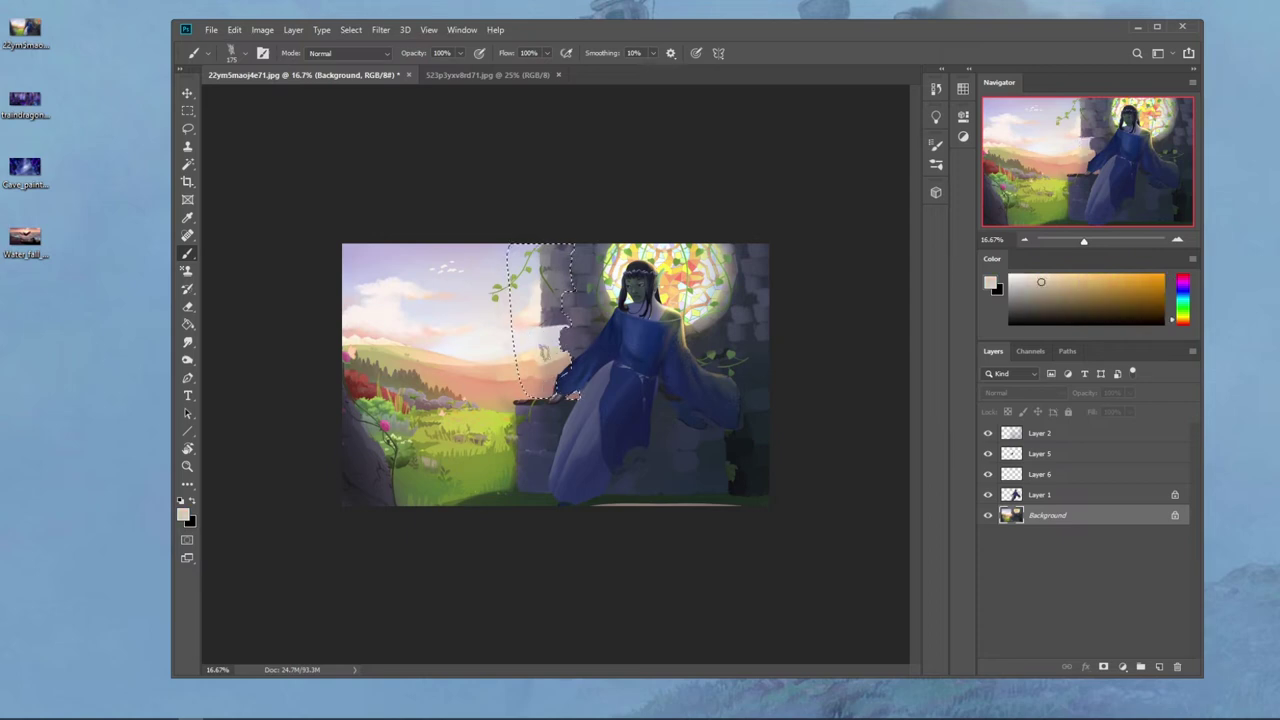
key("ctrl")
left_click_drag(538, 355, 562, 348)
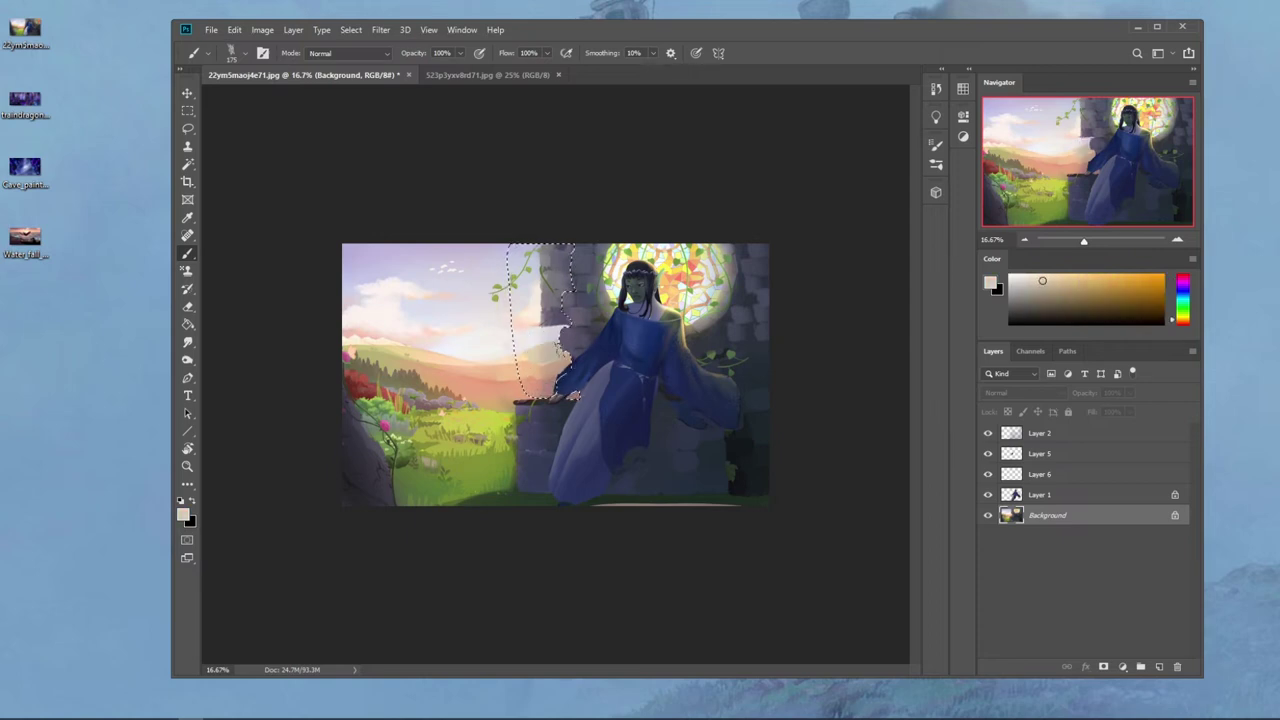
key("ctrl+z")
left_click(540, 355, "alt")
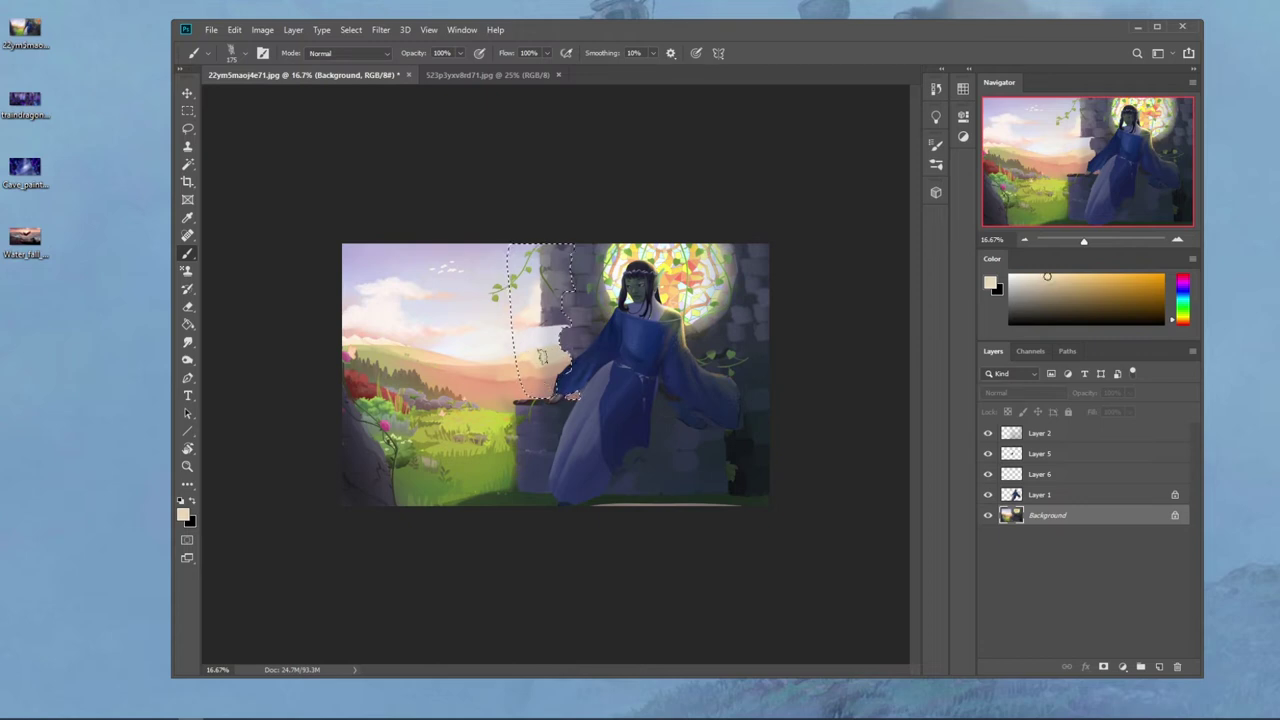
left_click(548, 364, "alt")
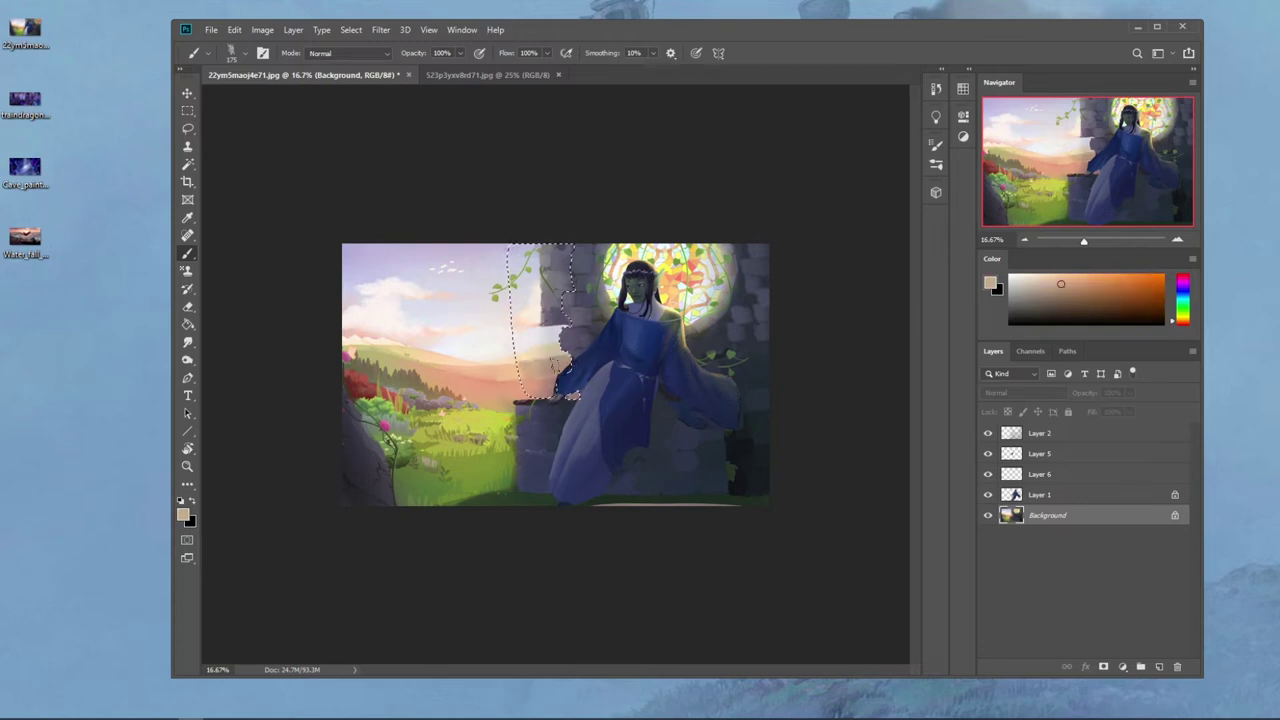
Step: Identify Layer 2 by toggling layer visibility, move it beneath Layer 1 and merge it down into the Background
left_click(988, 476)
left_click(988, 476)
left_click(989, 457)
left_click(989, 457)
left_click(989, 436)
left_click(989, 436)
left_click_drag(1051, 433, 1056, 503)
right_click(1056, 503)
left_click(1107, 544)
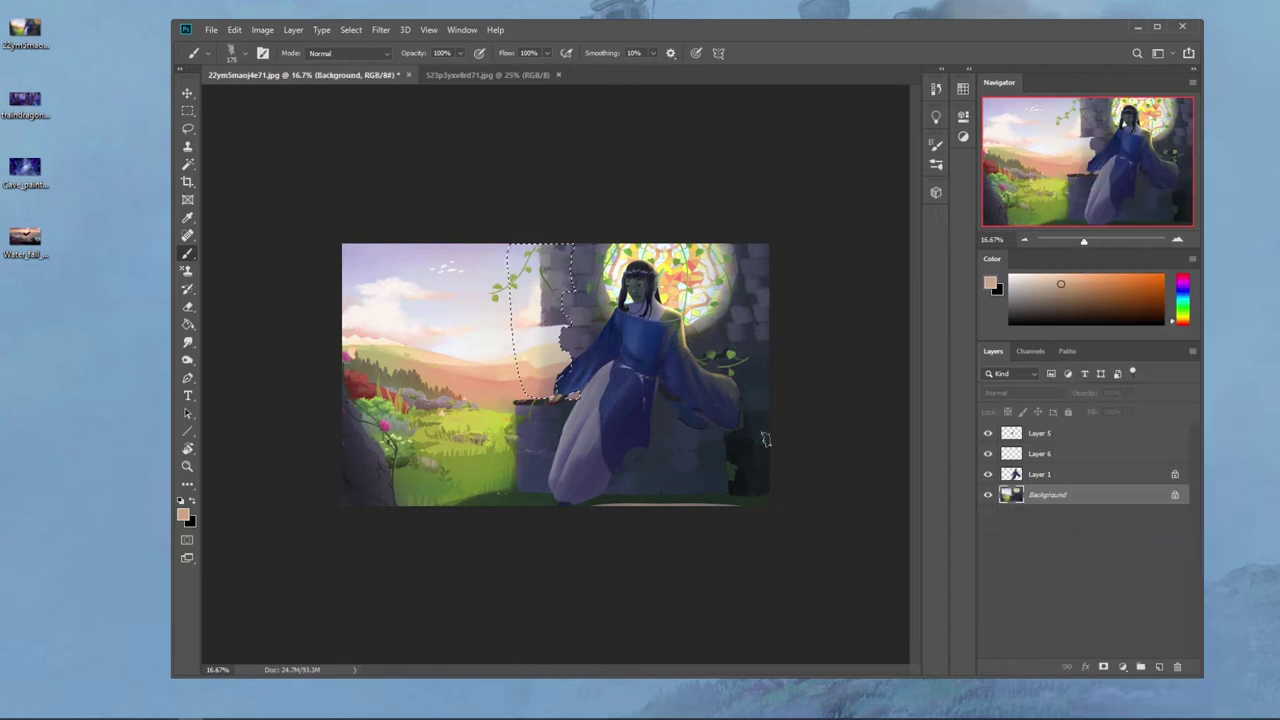
Step: Try to blend the sampled sky colours above the ledge and extend them up over the wall to the selection's upper end
left_click(541, 352, "alt")
mouse_move(534, 357)
left_mouse_down()
mouse_move(558, 354)
mouse_move(533, 367)
left_mouse_up()
left_click(540, 361, "alt")
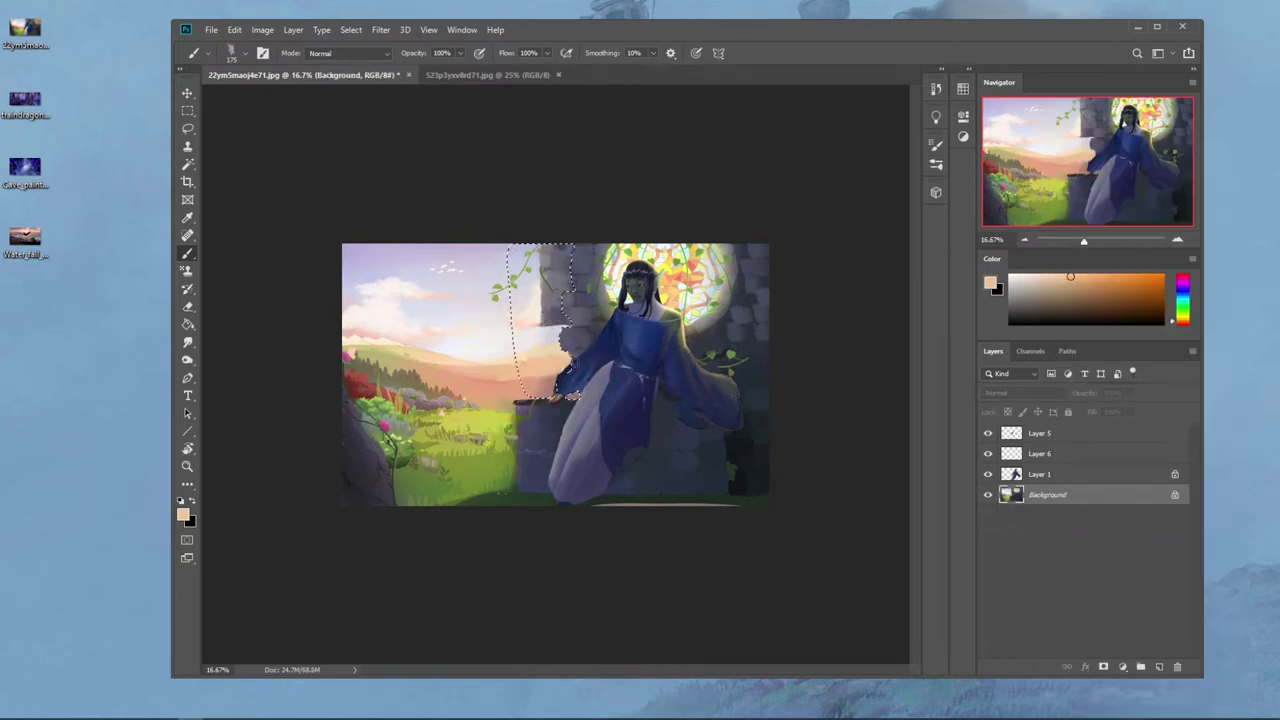
left_click(539, 380, "alt")
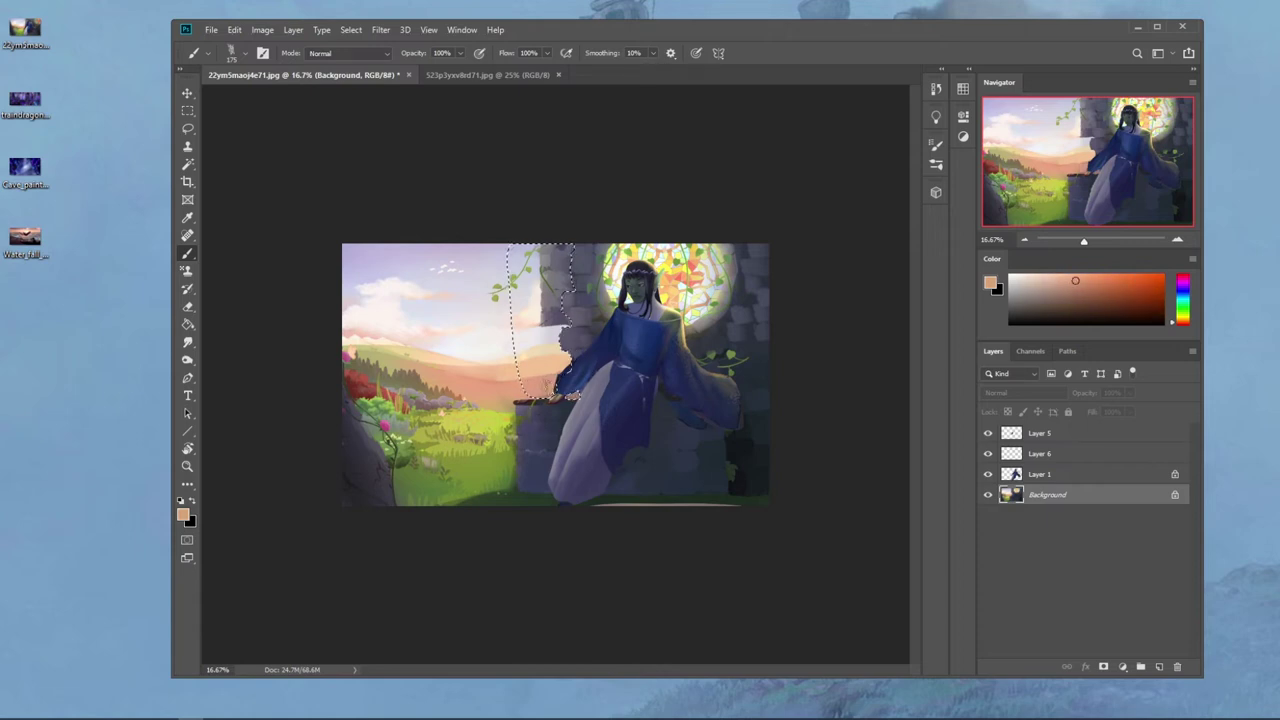
left_click(545, 320, "alt")
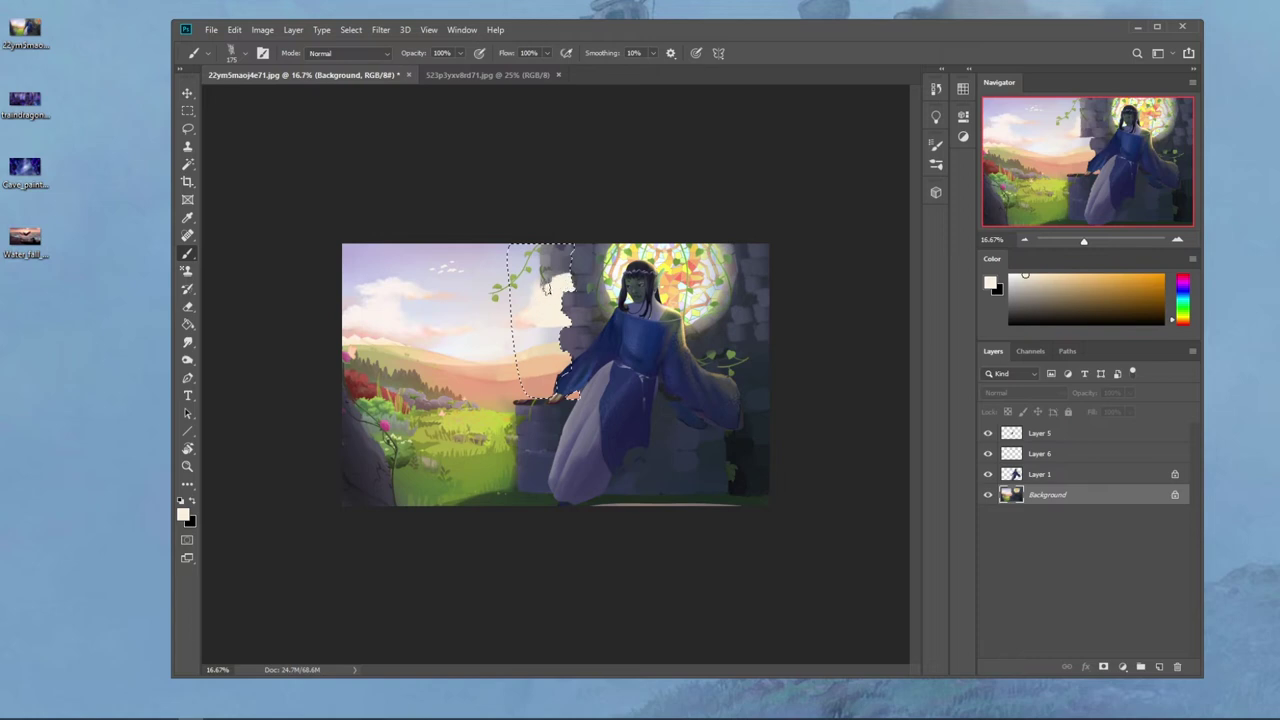
left_click(549, 278, "alt")
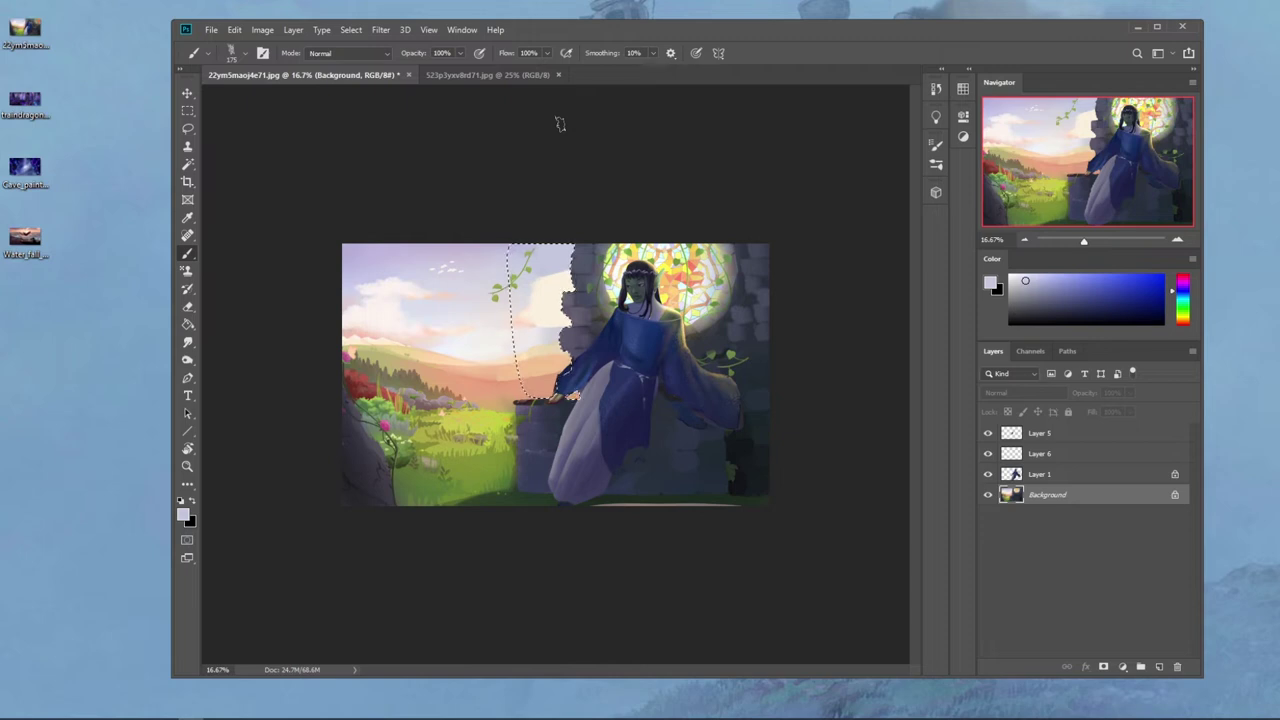
Step: Undo the sky painting over the wall and the merge of Layer 2
key("ctrl+z")
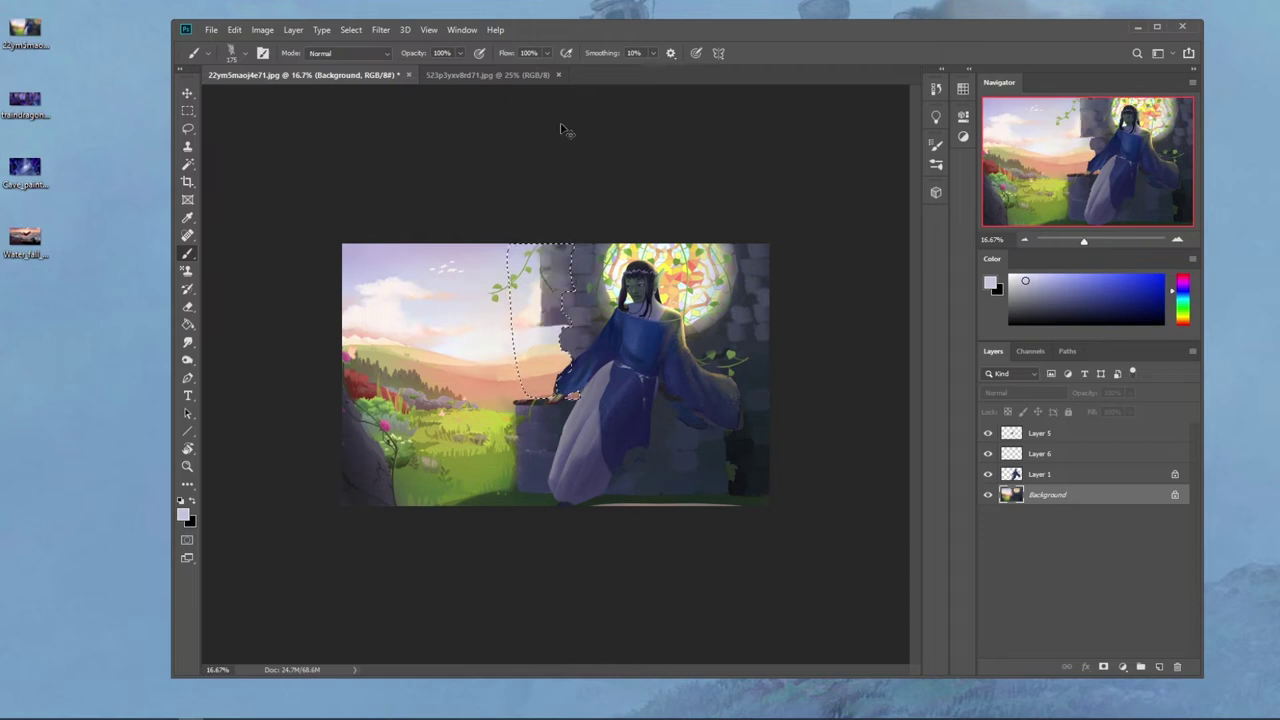
key("ctrl+z")
key("ctrl+z")
key("ctrl+z")
key("ctrl+z")
key("ctrl+z")
key("ctrl+z")
key("ctrl+z")
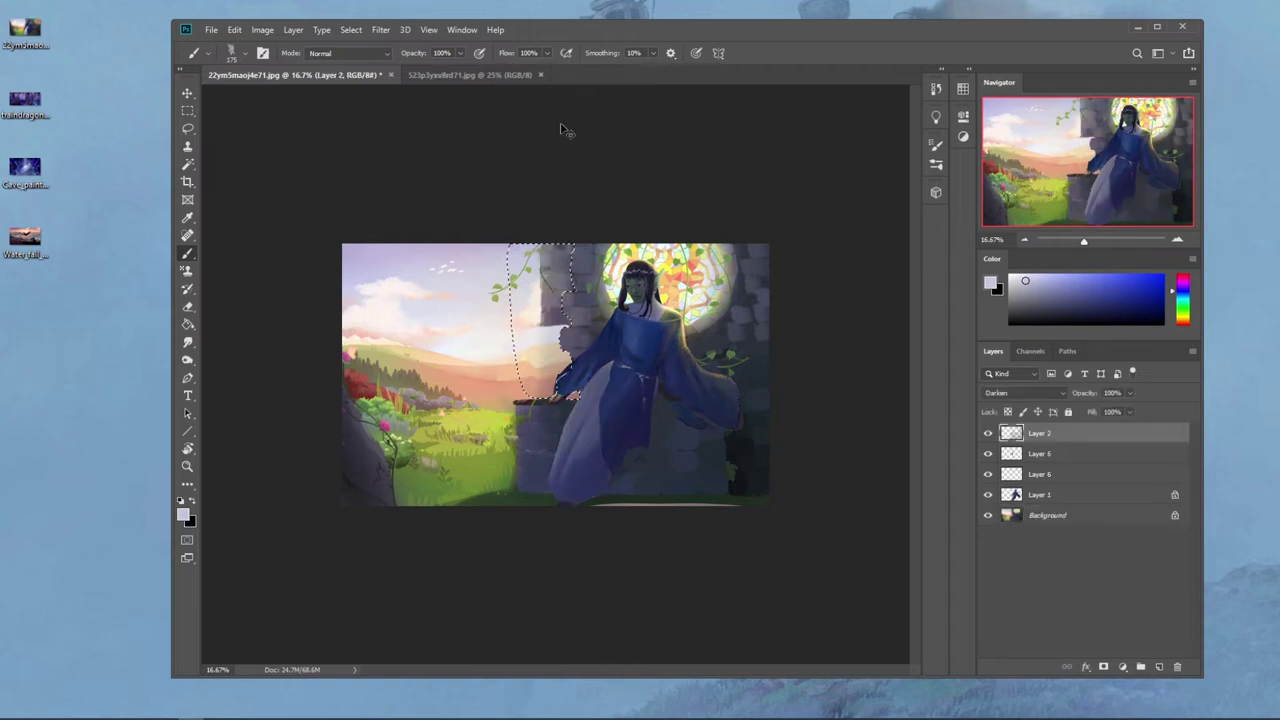
key("ctrl+z")
key("ctrl+z")
key("ctrl+z")
key("ctrl+z")
key("ctrl+z")
key("ctrl+z")
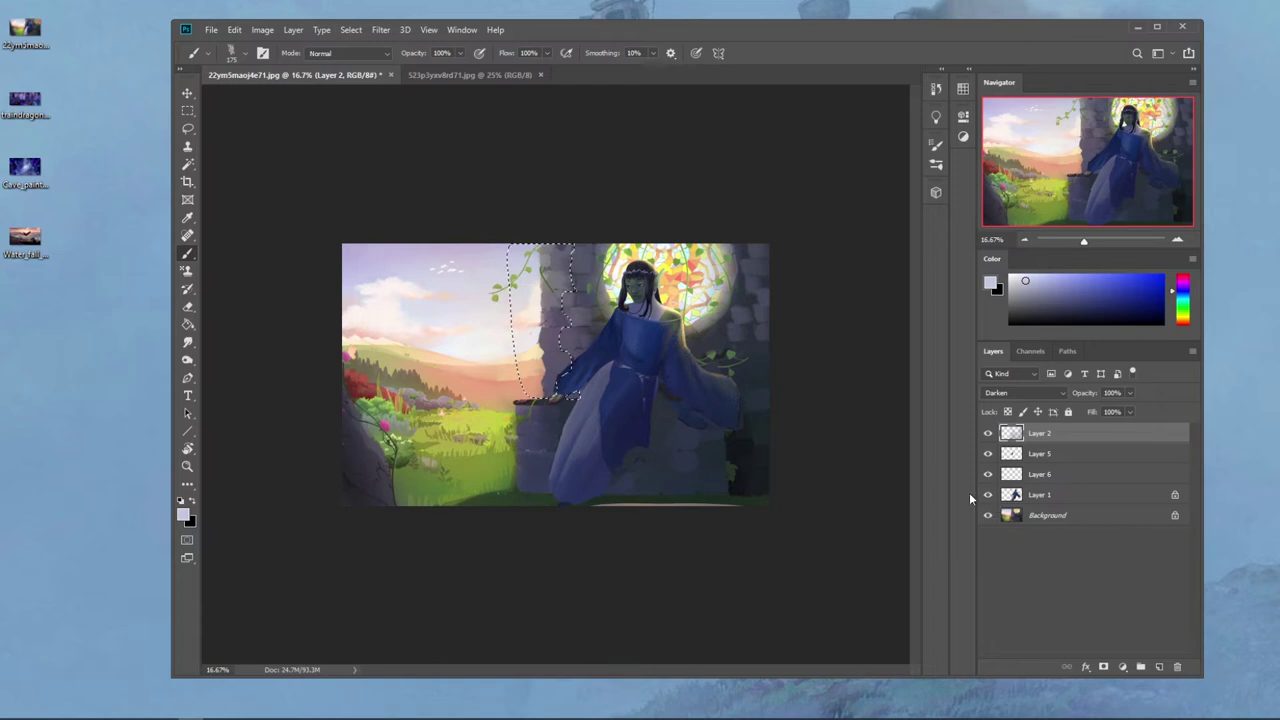
Step: Clear the selection, and move Layer 2 beneath Layer 1 to merge it down into the Background
key("m")
right_click(684, 342)
left_click(730, 349)
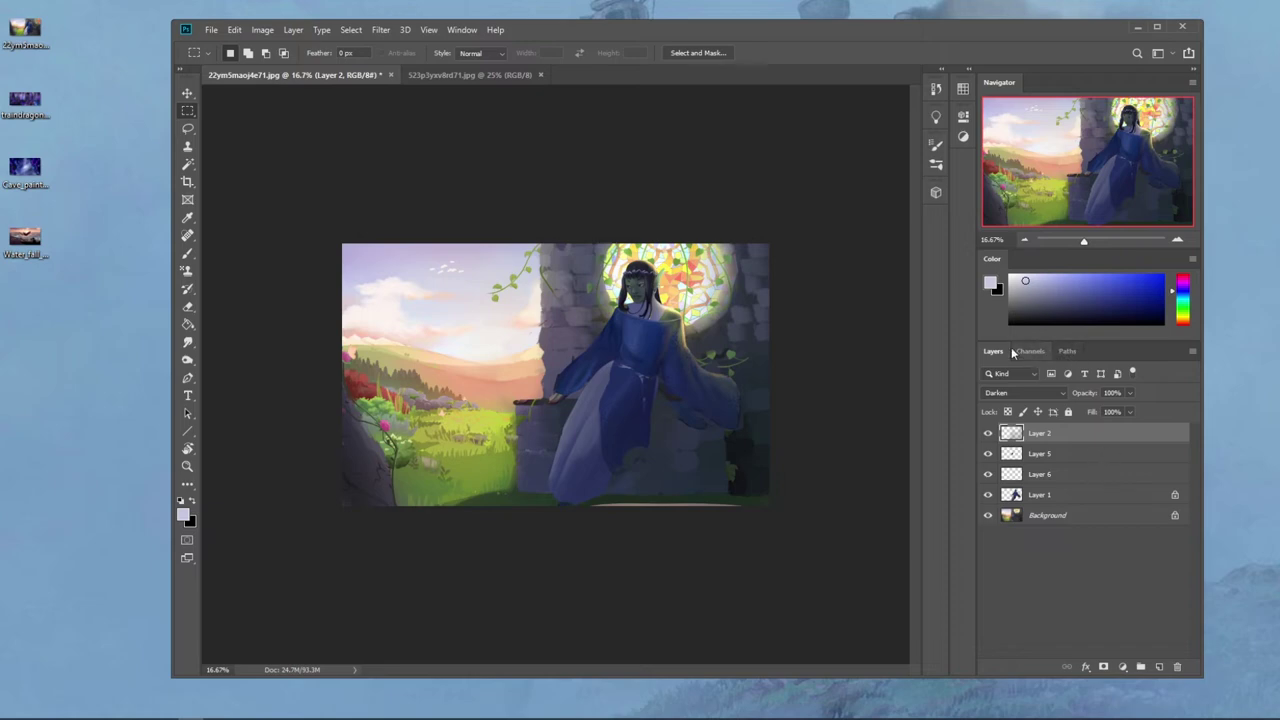
left_click_drag(1068, 440, 1071, 500)
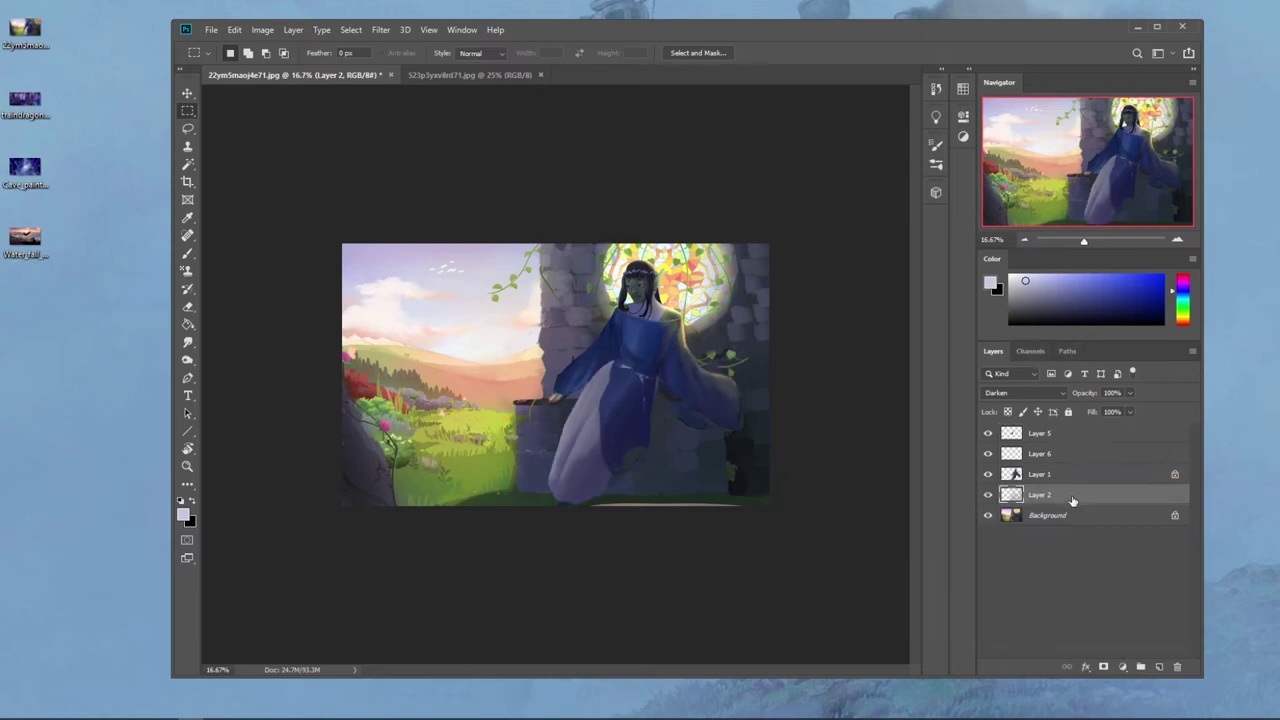
right_click(1071, 500)
left_click(1107, 544)
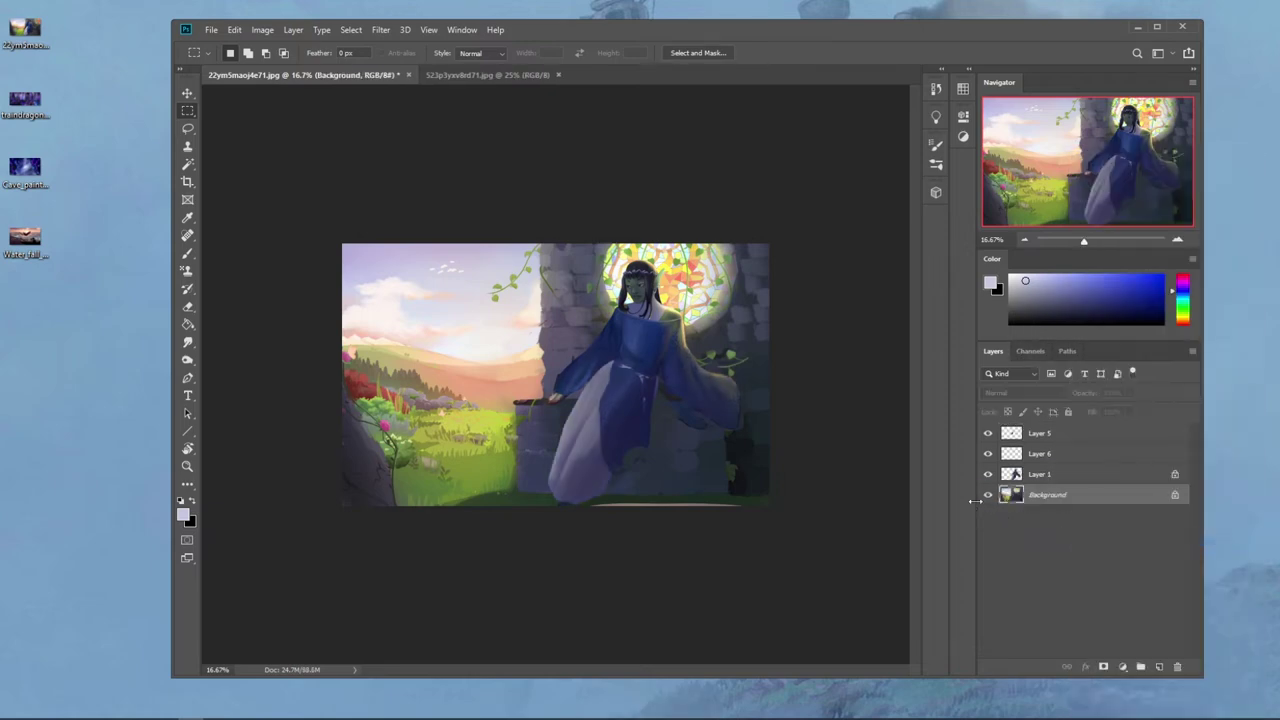
Step: Select Layer 1 and set the Dodge tool to a 35 px brush for work around the figure's face
left_click(1040, 476)
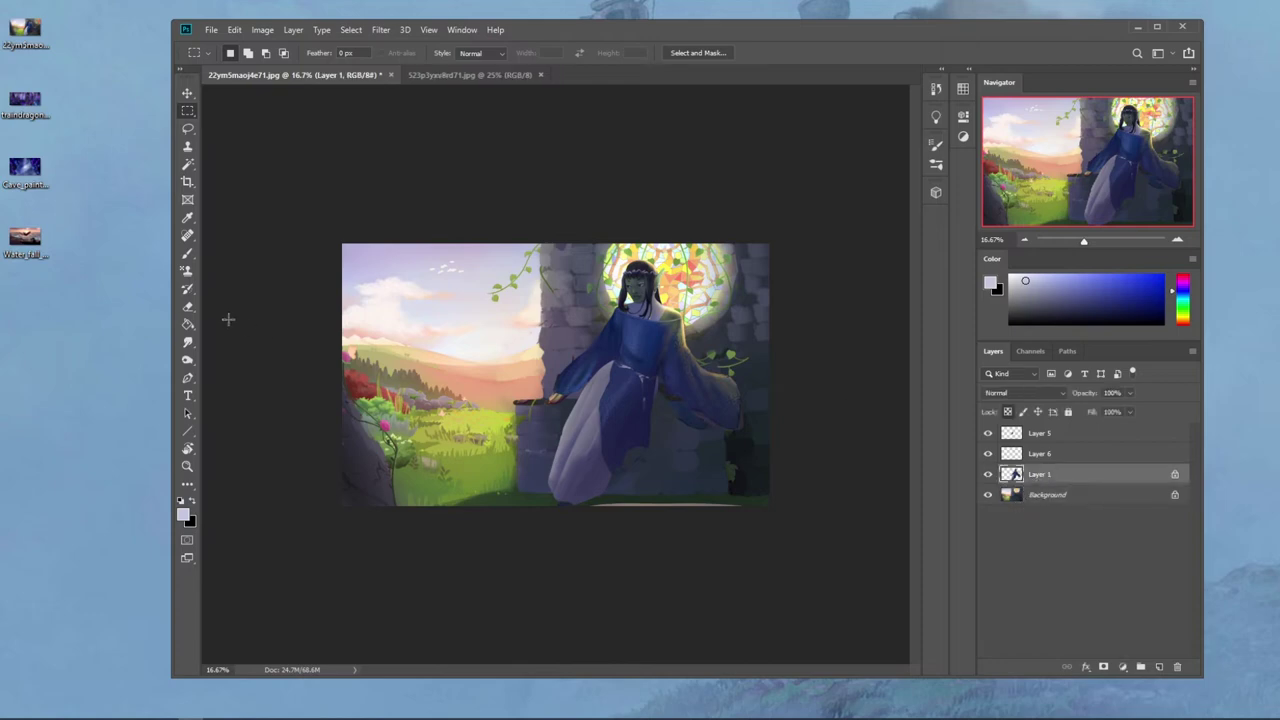
right_click(187, 360)
left_click(240, 361)
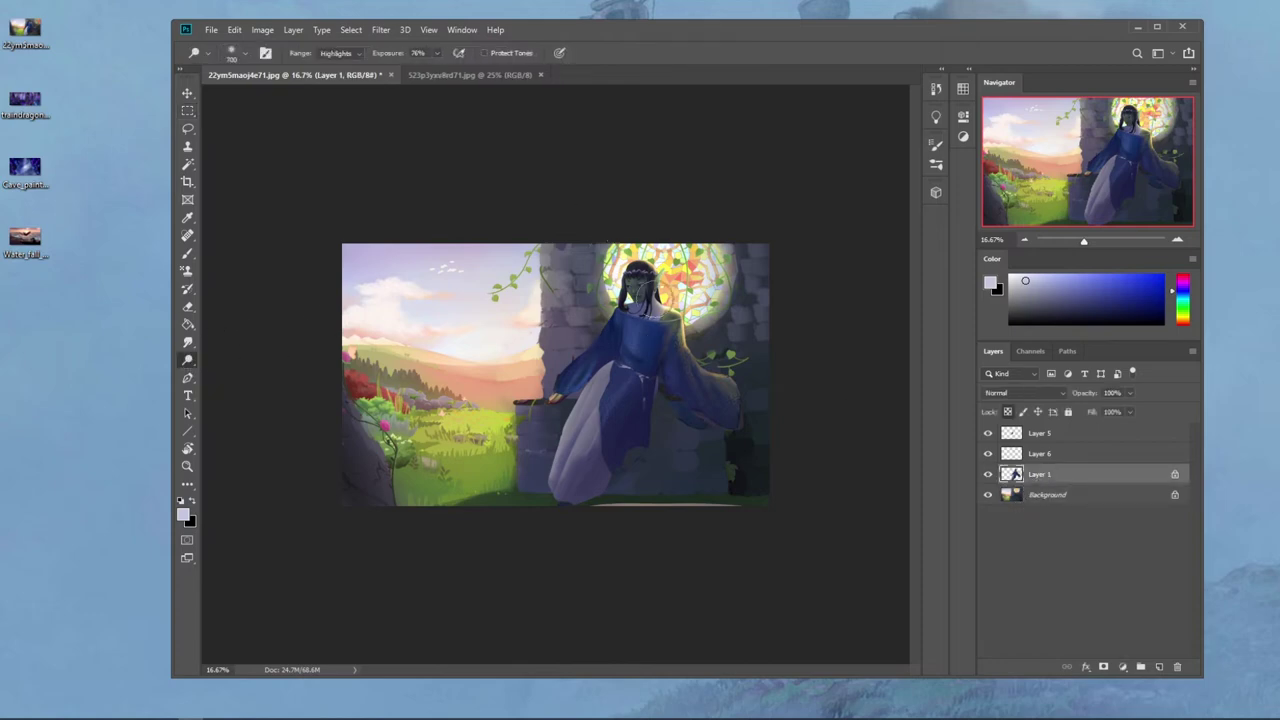
key("bracketleft")
key("bracketleft")
key("bracketleft")
key("bracketleft")
key("bracketleft")
key("bracketleft")
key("bracketleft")
key("bracketleft")
key("bracketleft")
key("bracketleft")
key("bracketleft")
key("ctrl+z")
key("z")
left_click_drag(581, 251, 722, 380)
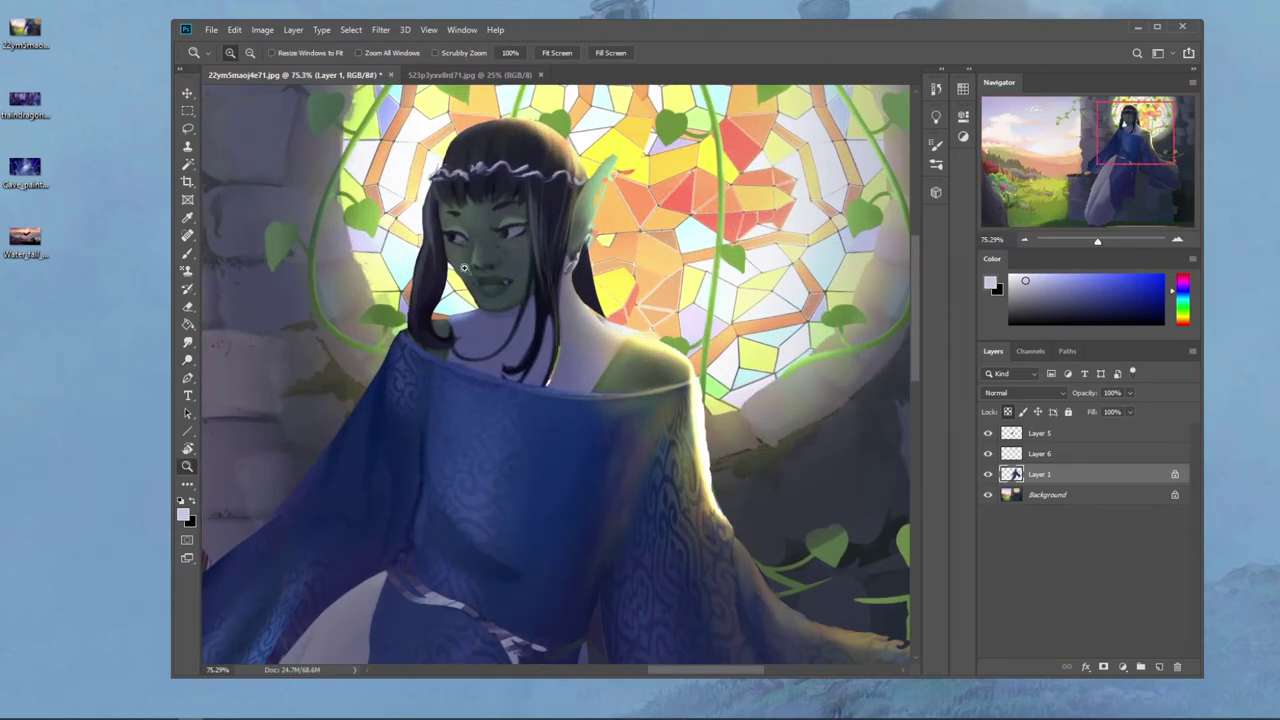
left_click(187, 358)
key("bracketleft")
key("bracketleft")
key("bracketleft")
key("bracketleft")
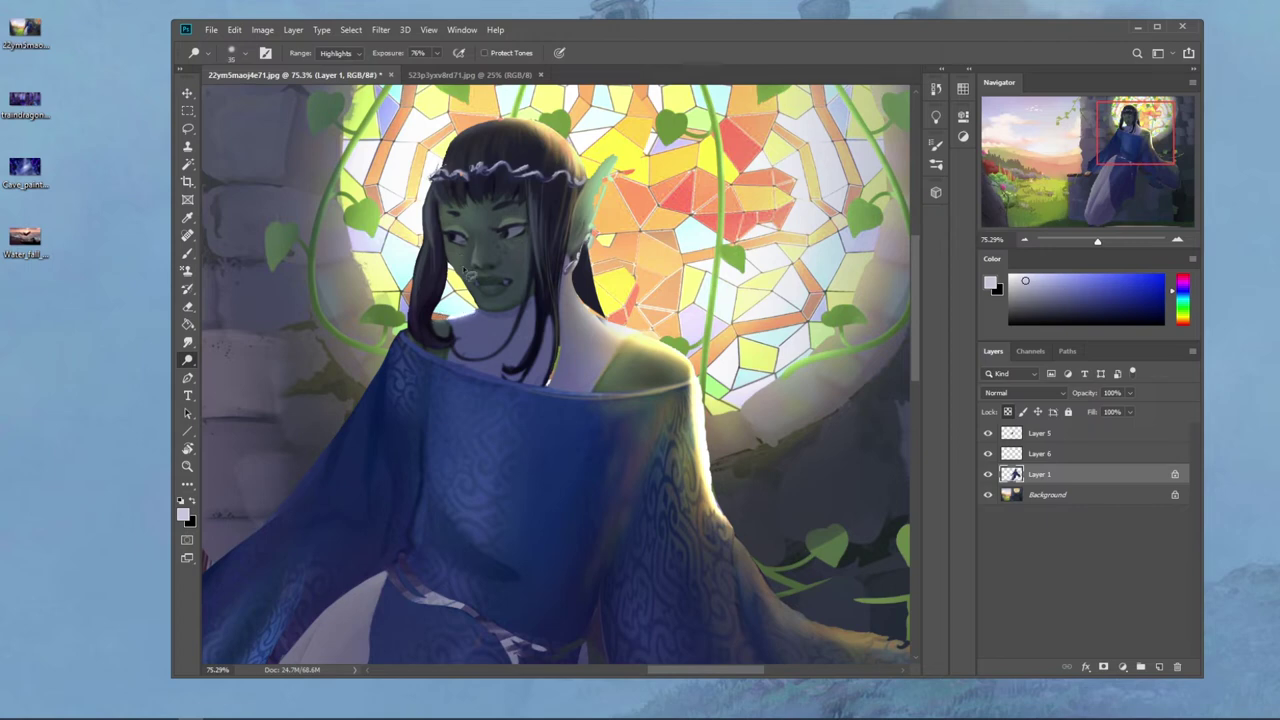
key("l")
mouse_move(478, 318)
left_mouse_down()
mouse_move(440, 325)
mouse_move(458, 299)
mouse_move(510, 298)
left_mouse_up()
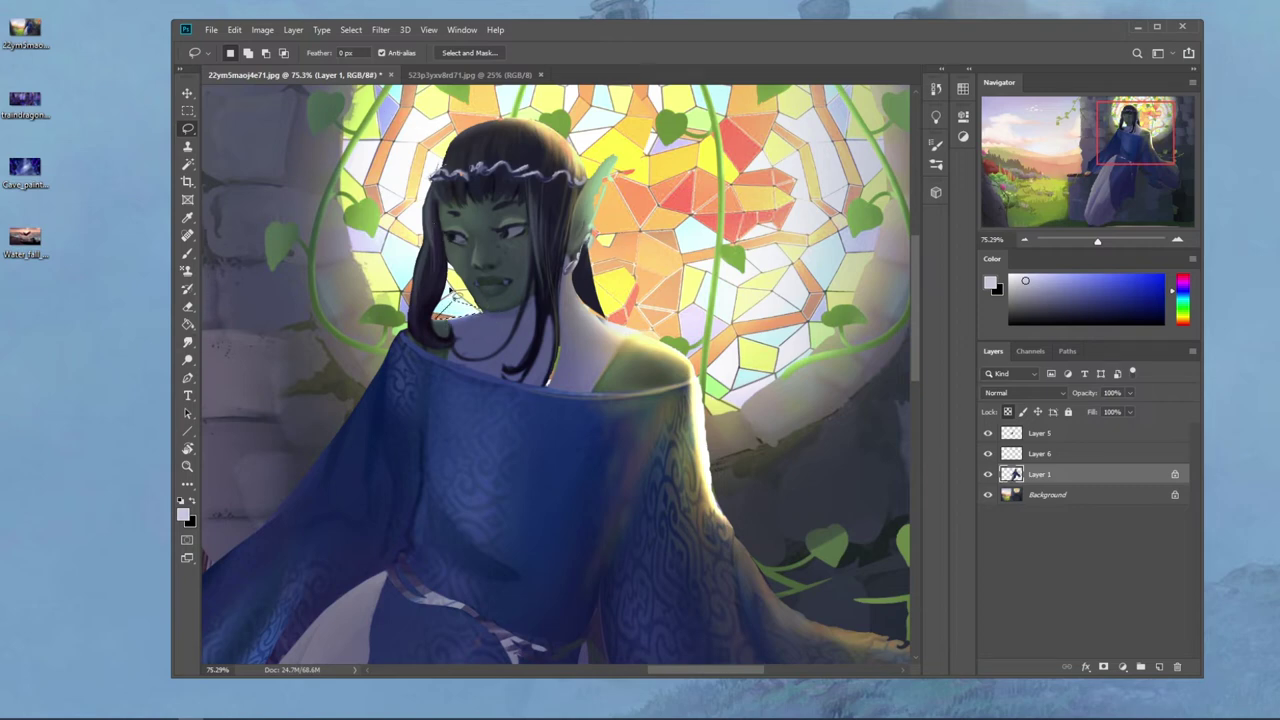
right_click(452, 290)
left_click(500, 292)
Step: Set the Dodge tool's exposure to 100% and brighten the rim of the hair along the crown of the figure's head
key("o")
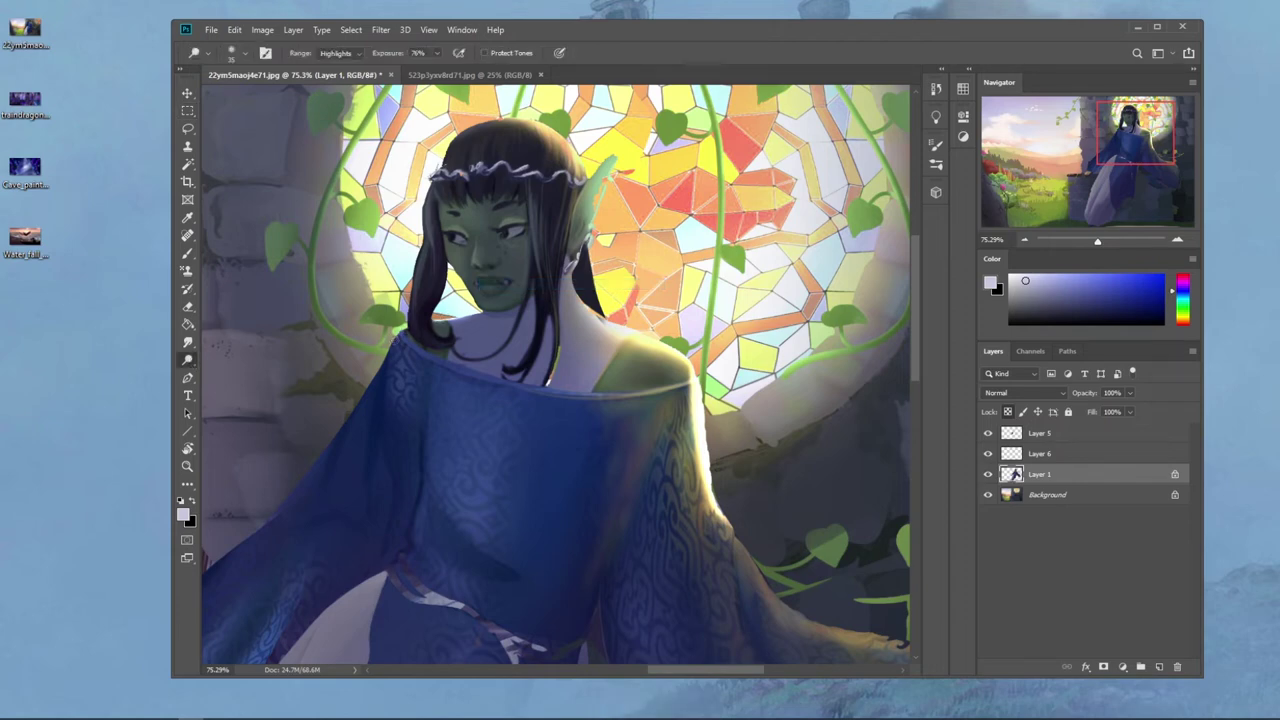
left_click_drag(436, 53, 548, 76)
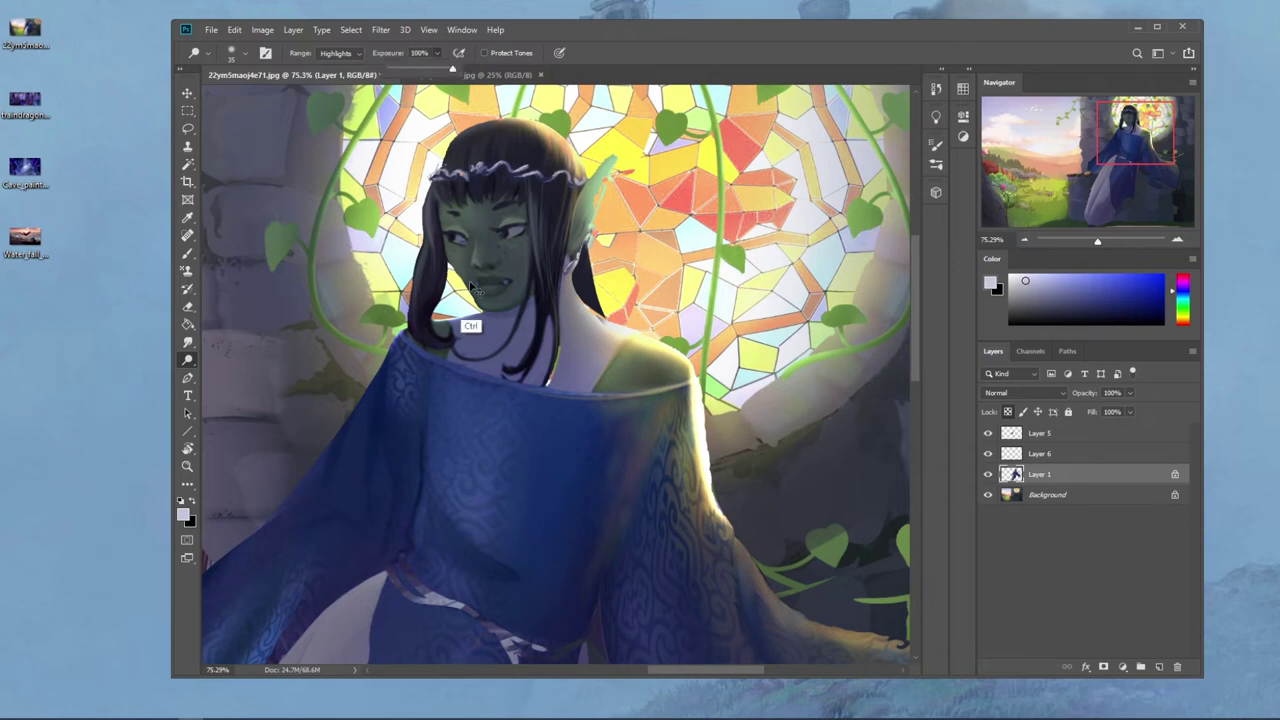
key("ctrl+minus")
key("ctrl+minus")
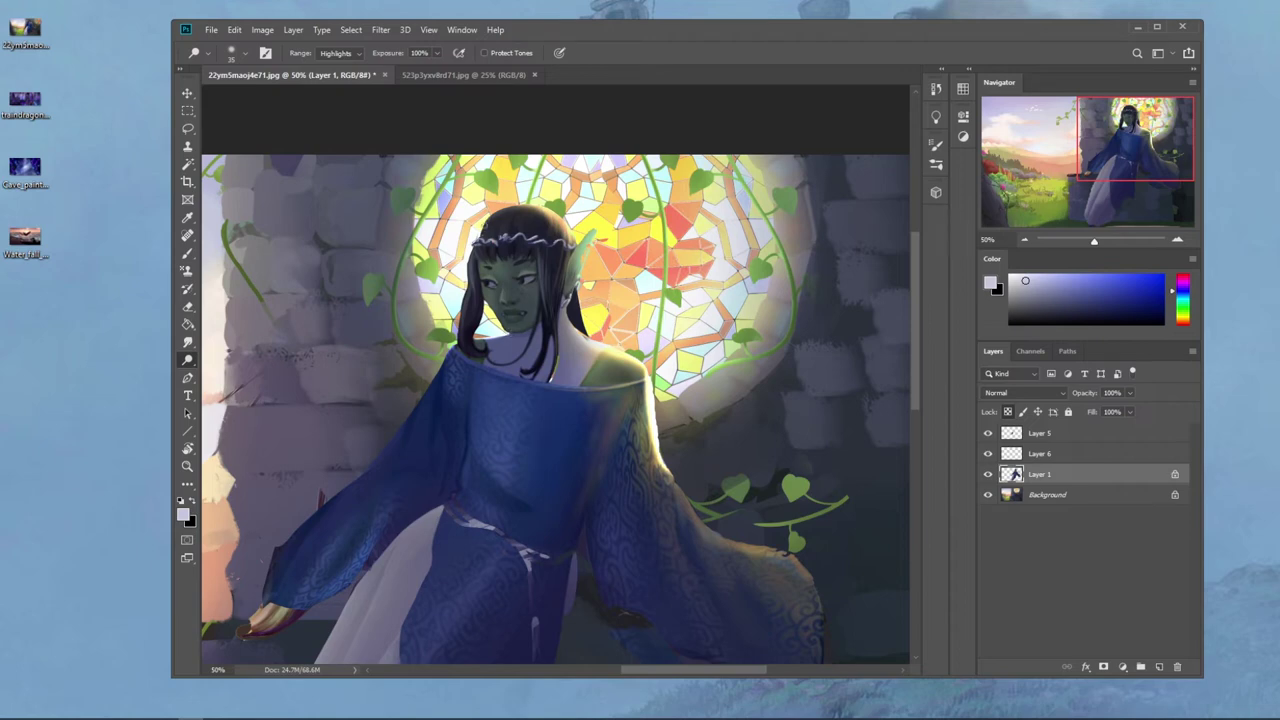
left_click_drag(487, 221, 506, 206)
left_click_drag(532, 207, 574, 234)
Step: Choose a 30 px brush and sample the pale green of the figure's pointed ear as the painting colour
key("b")
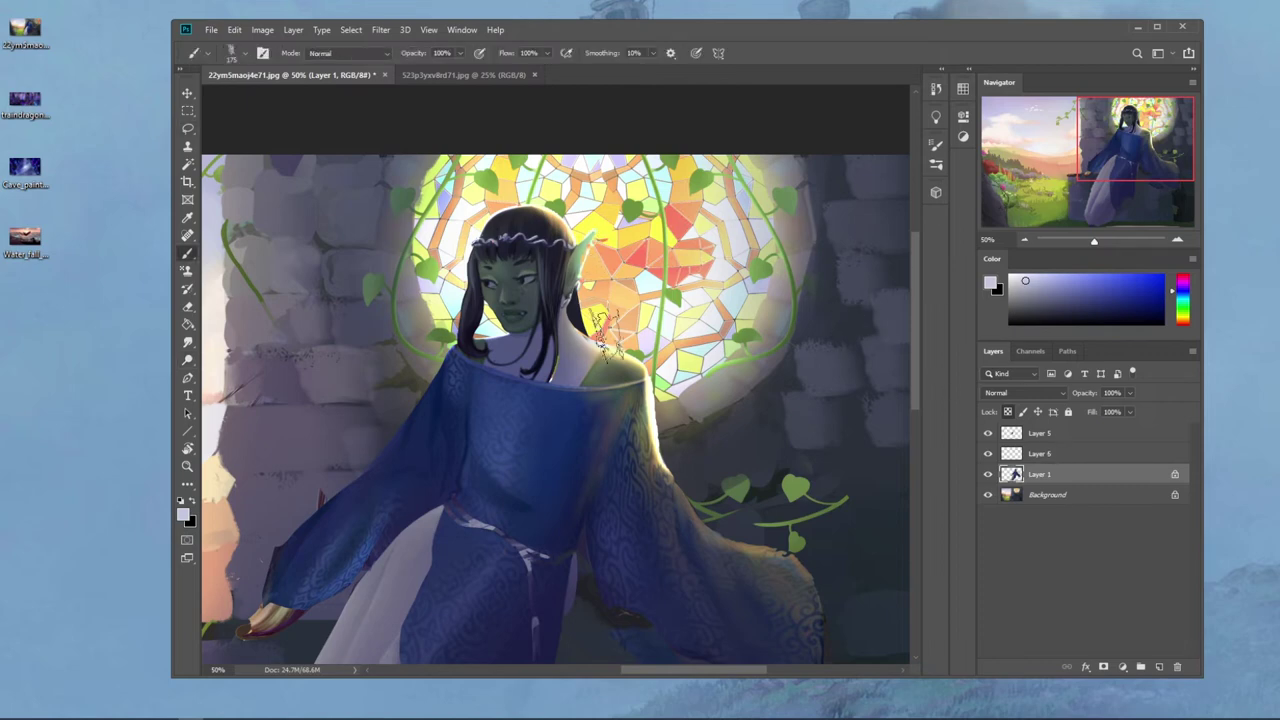
right_click(616, 258)
left_click(786, 550)
left_click(617, 115)
key("m")
right_click(571, 306)
left_click(674, 115)
key("b")
left_click(581, 253, "alt")
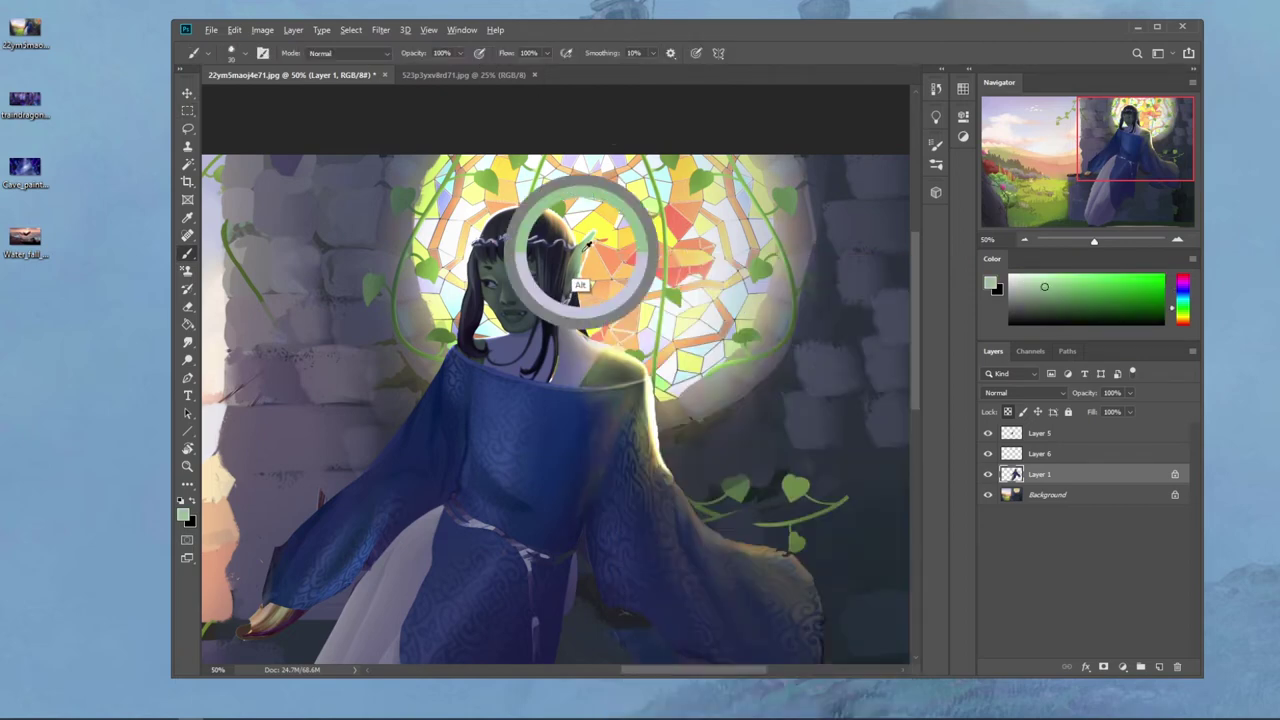
Step: Repaint the pointed ear with Layer 1's transparent pixels unlocked, and re-lock them to brush white highlights onto the figure
left_click(1008, 412)
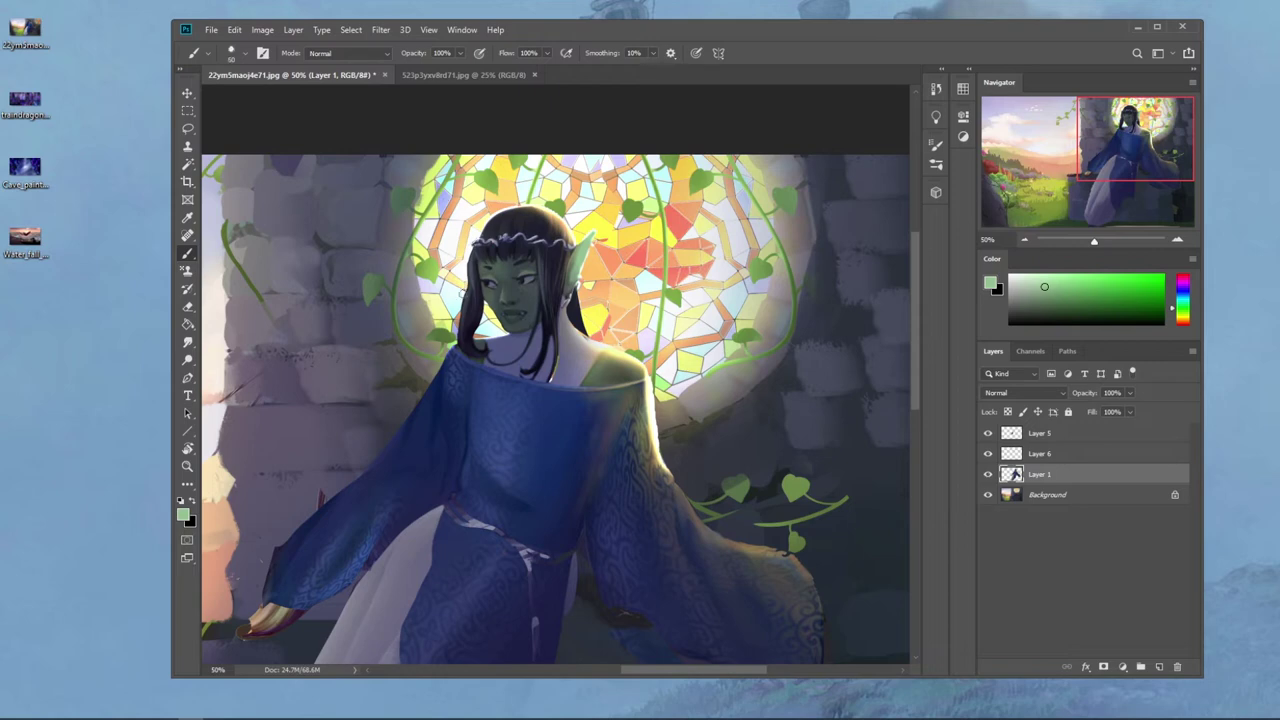
left_click(1010, 276)
key("bracketright")
key("bracketright")
left_click(1008, 412)
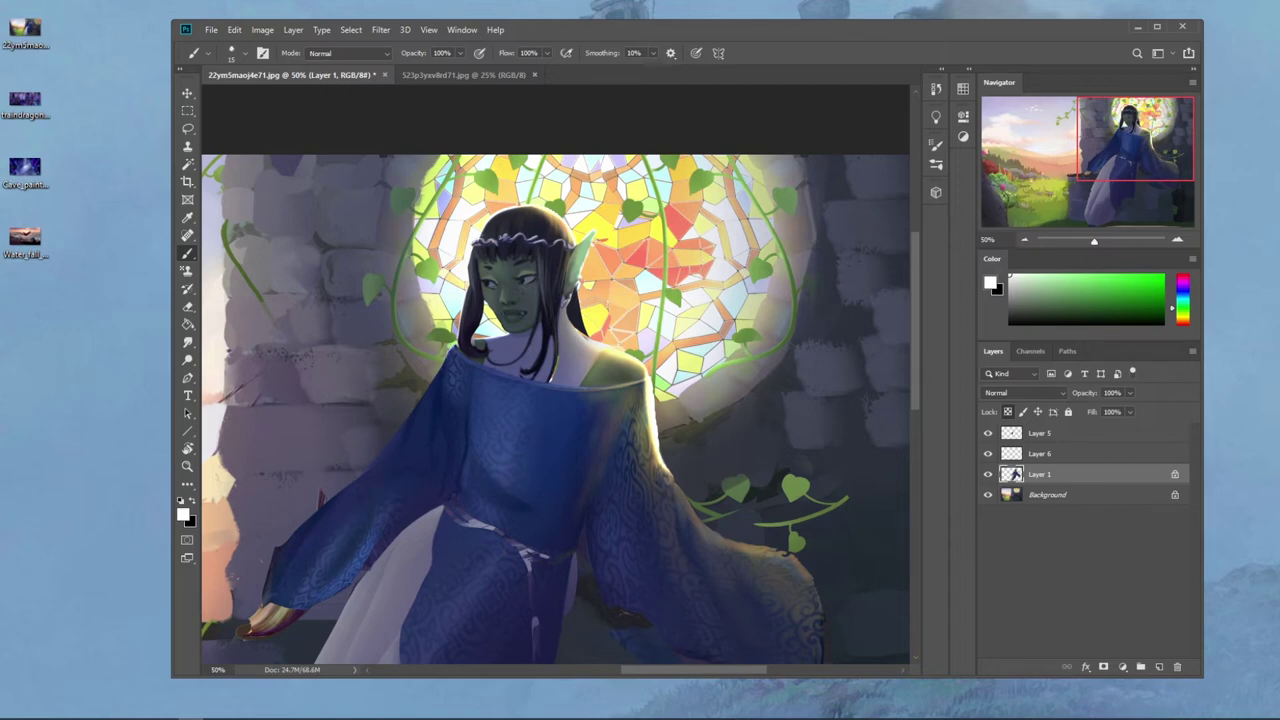
key("ctrl+0")
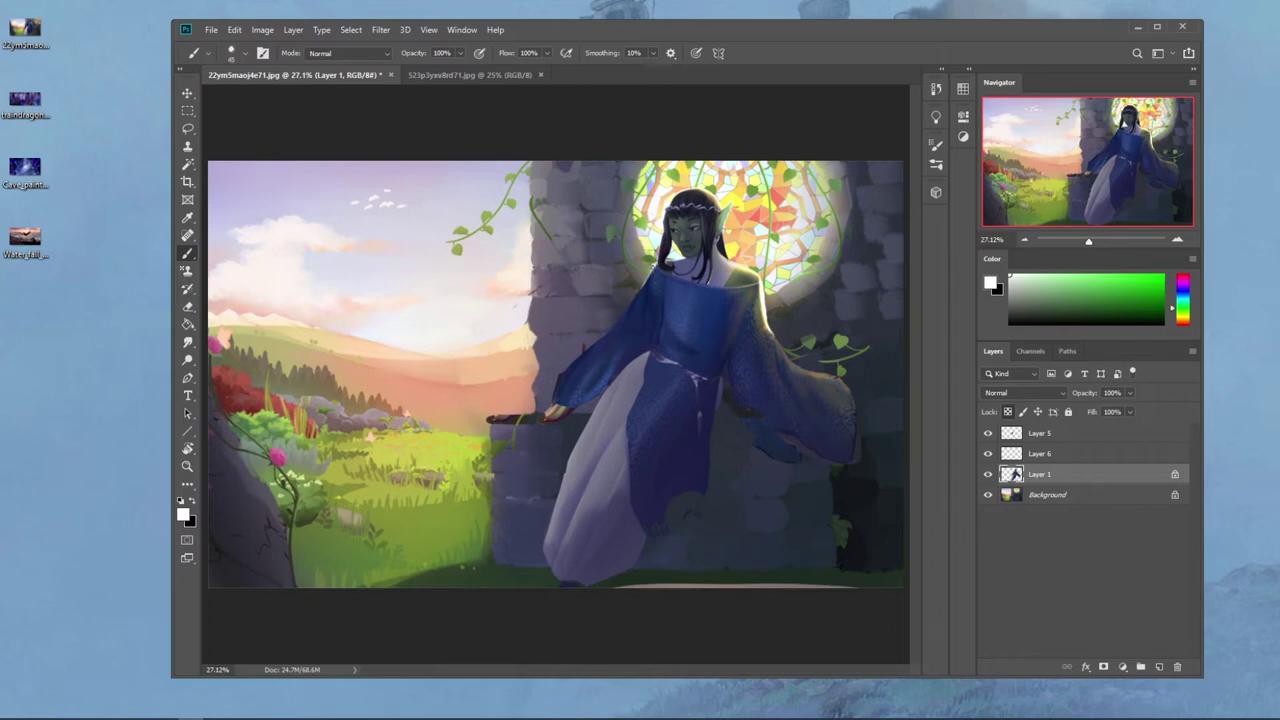
left_click_drag(641, 285, 604, 334)
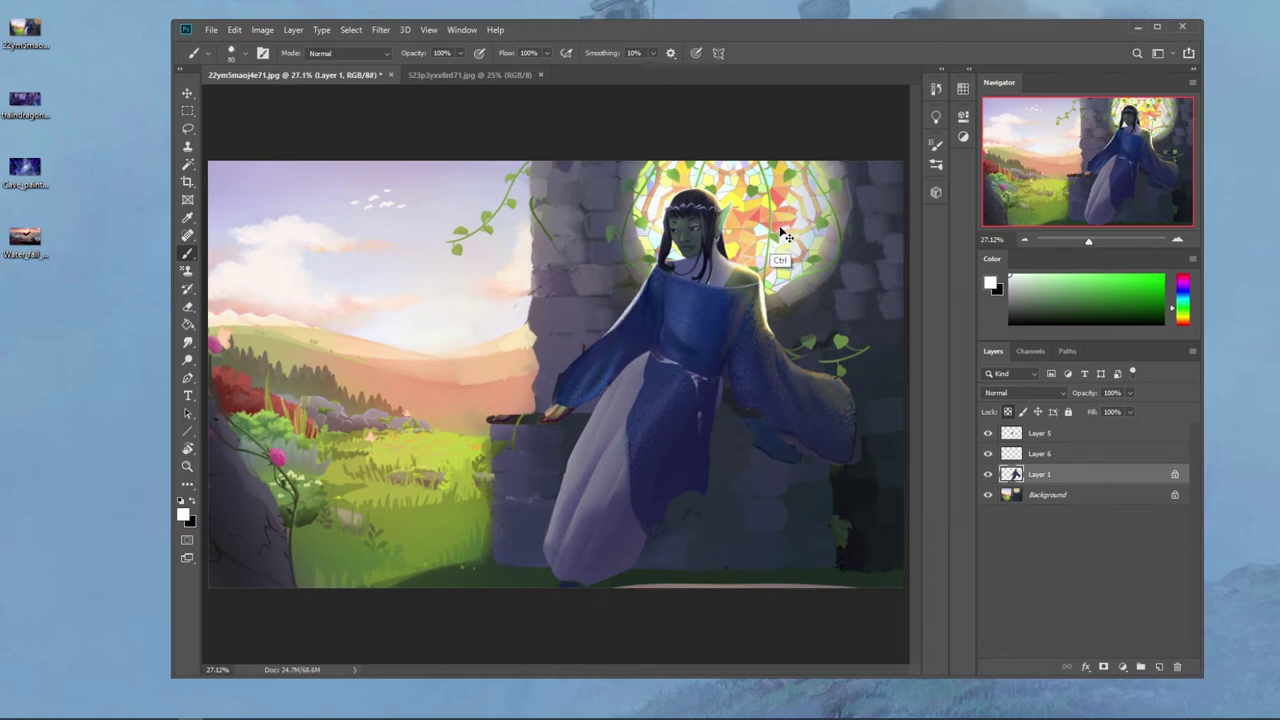
Step: Brighten the figure on Layer 1 with an enlarged Dodge tool brush, using the Highlights range at 100% exposure
key("ctrl+minus")
key("ctrl+minus")
left_click(187, 360)
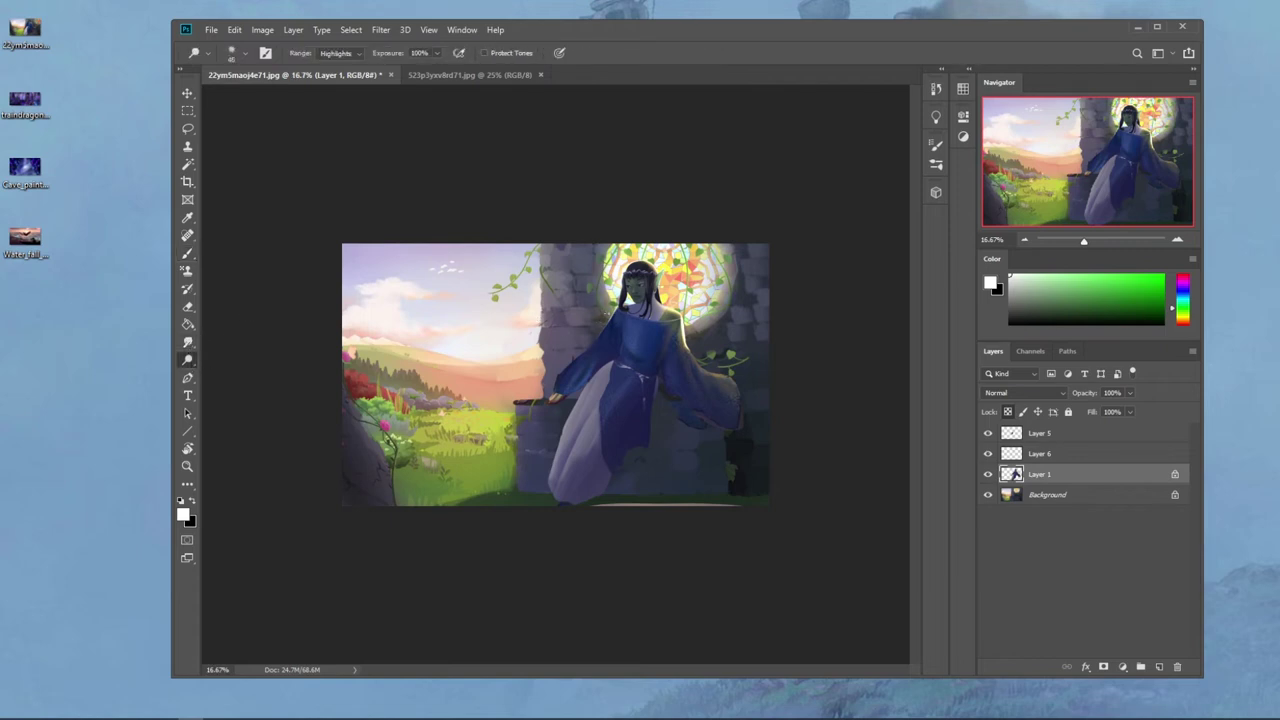
key("bracketright")
key("bracketright")
key("bracketright")
key("bracketright")
Step: Shade the figure on Layer 1 with a sampled dark blue, using the 500 px soft brush in Darken mode
key("b")
right_click(636, 255)
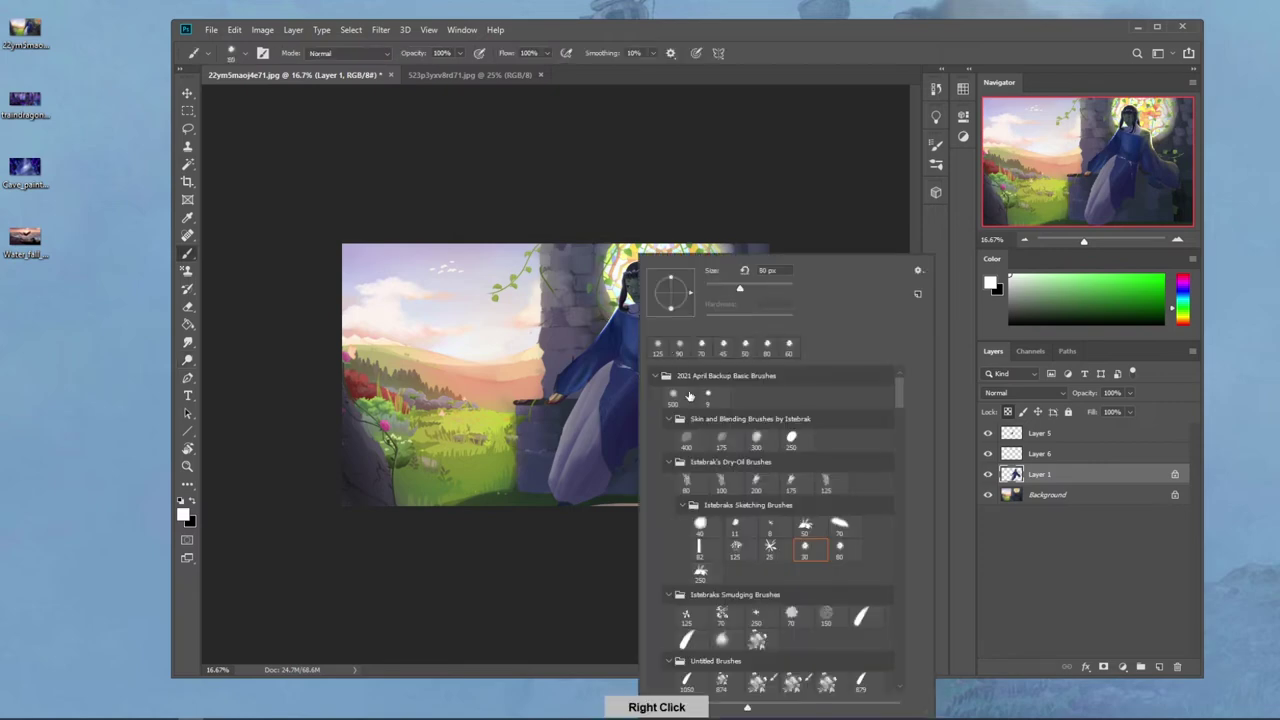
key("alt")
left_click(567, 312, "alt")
left_click(345, 53)
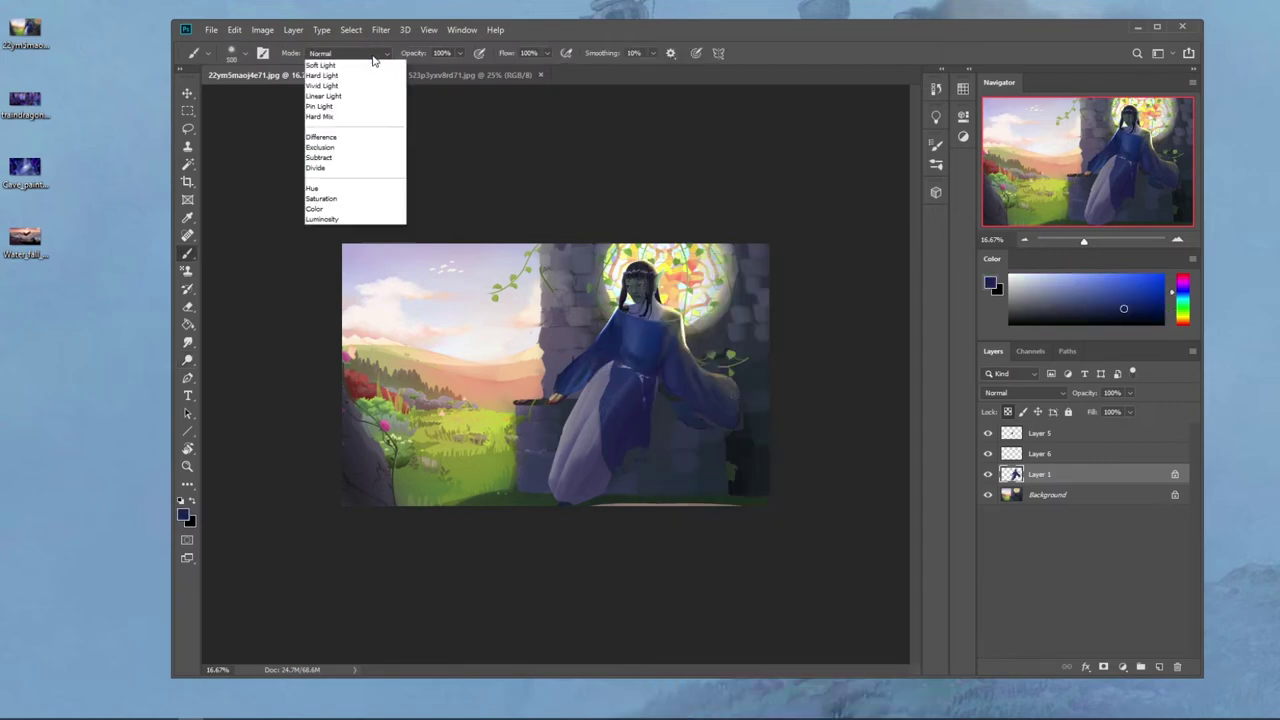
left_click(380, 115)
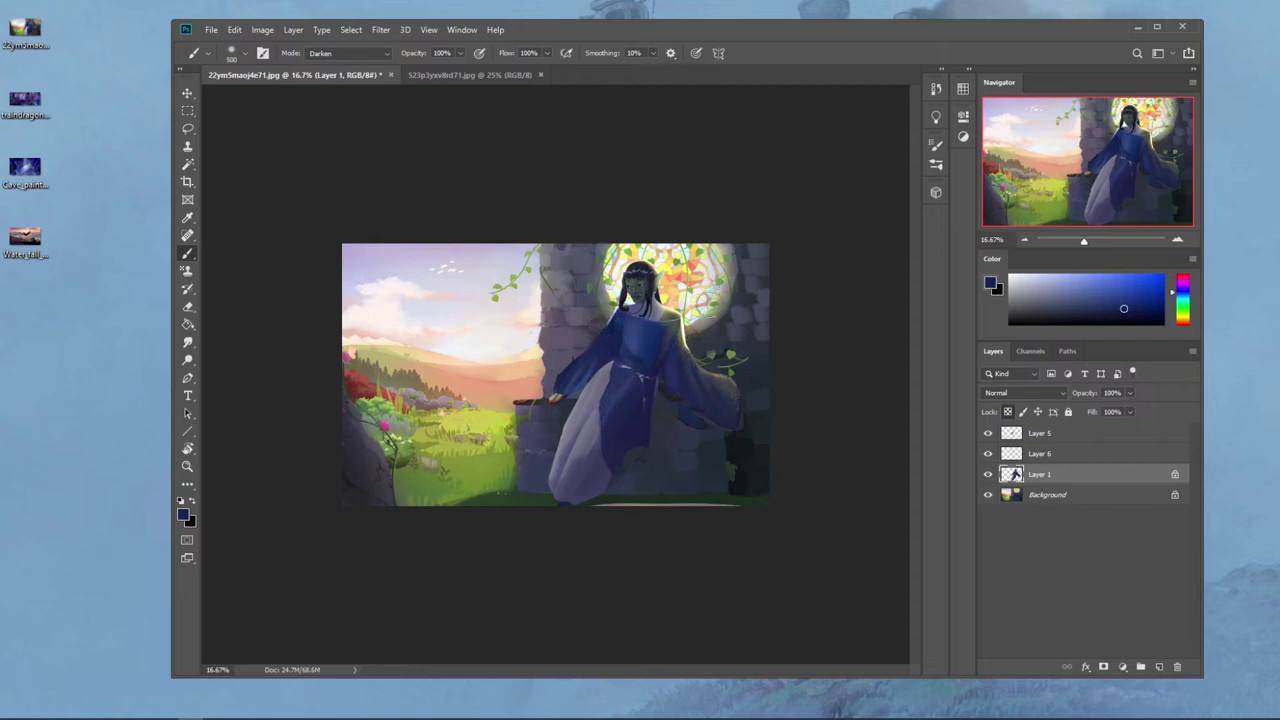
Step: Add a new layer above Layer 5 and set the brush to white in Normal mode
left_click(1065, 434)
left_click(1159, 666)
left_click_drag(1071, 292, 1006, 272)
left_click(381, 54)
left_click(374, 66)
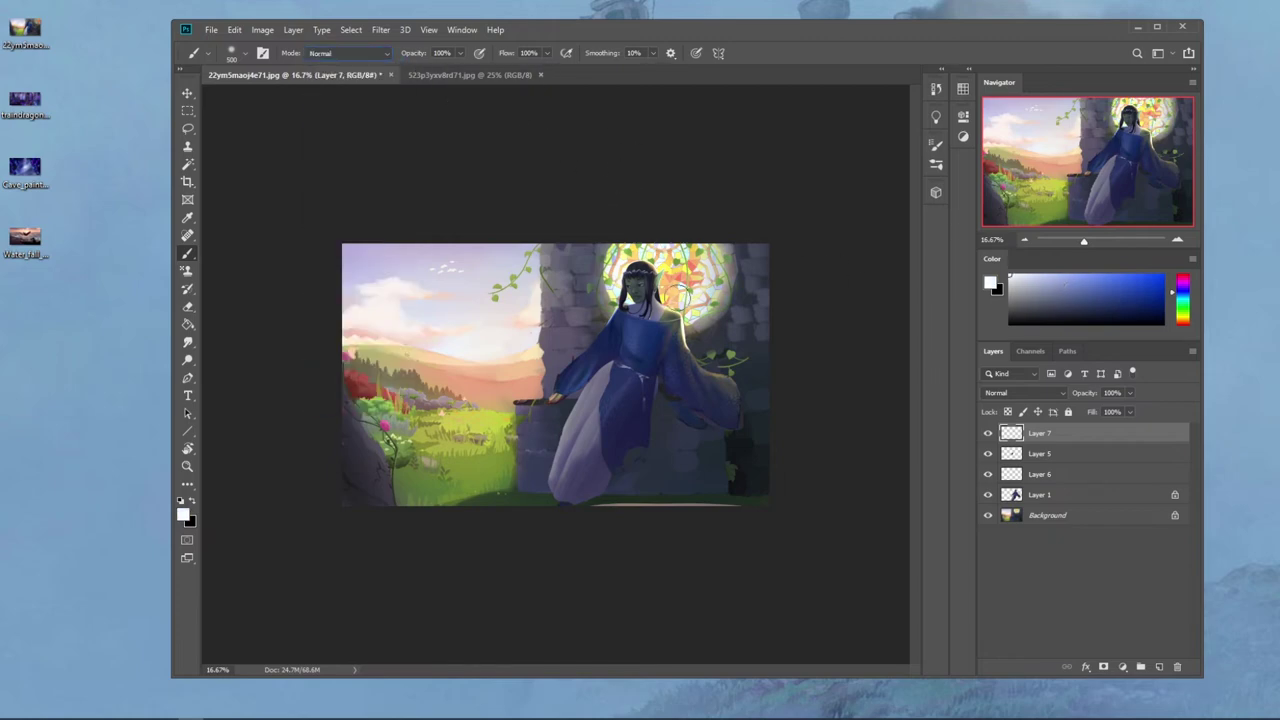
Step: Brush a soft white glow at 800 px over the window beside the figure, set the layer to Soft Light and undo the extra stroke
key("bracketright")
key("bracketright")
key("bracketright")
left_click_drag(688, 287, 691, 299)
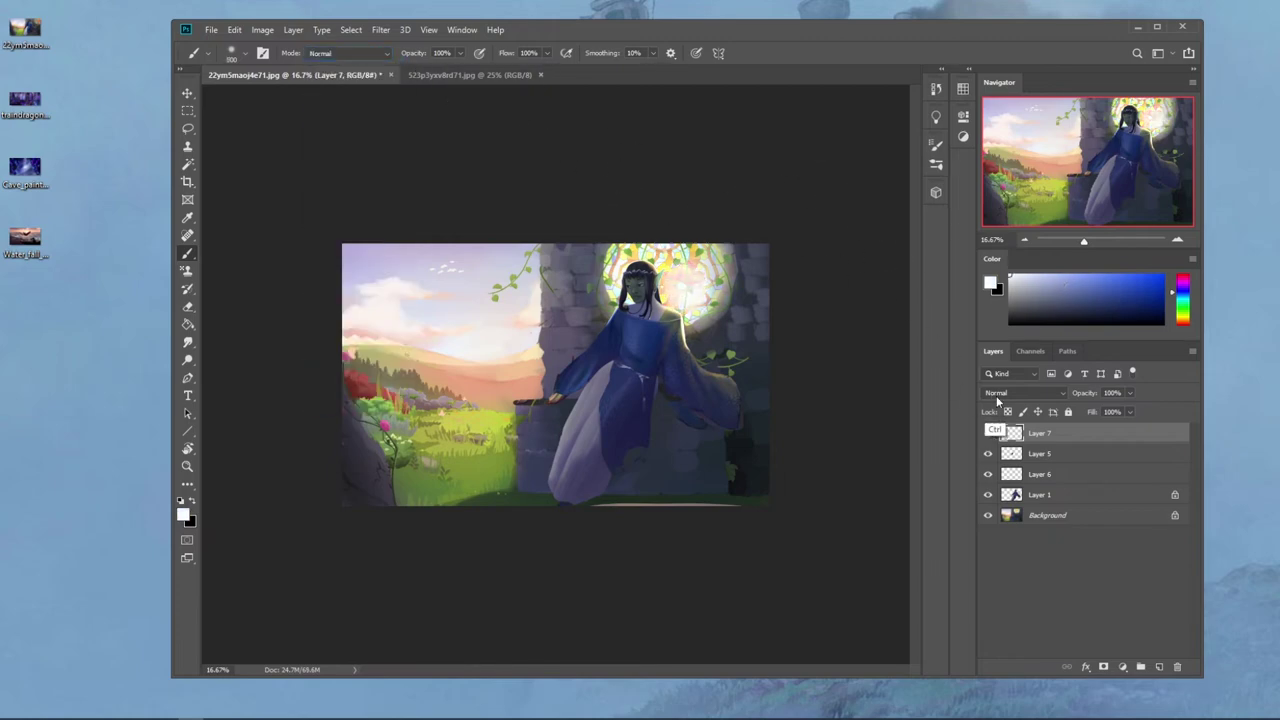
left_click(996, 393)
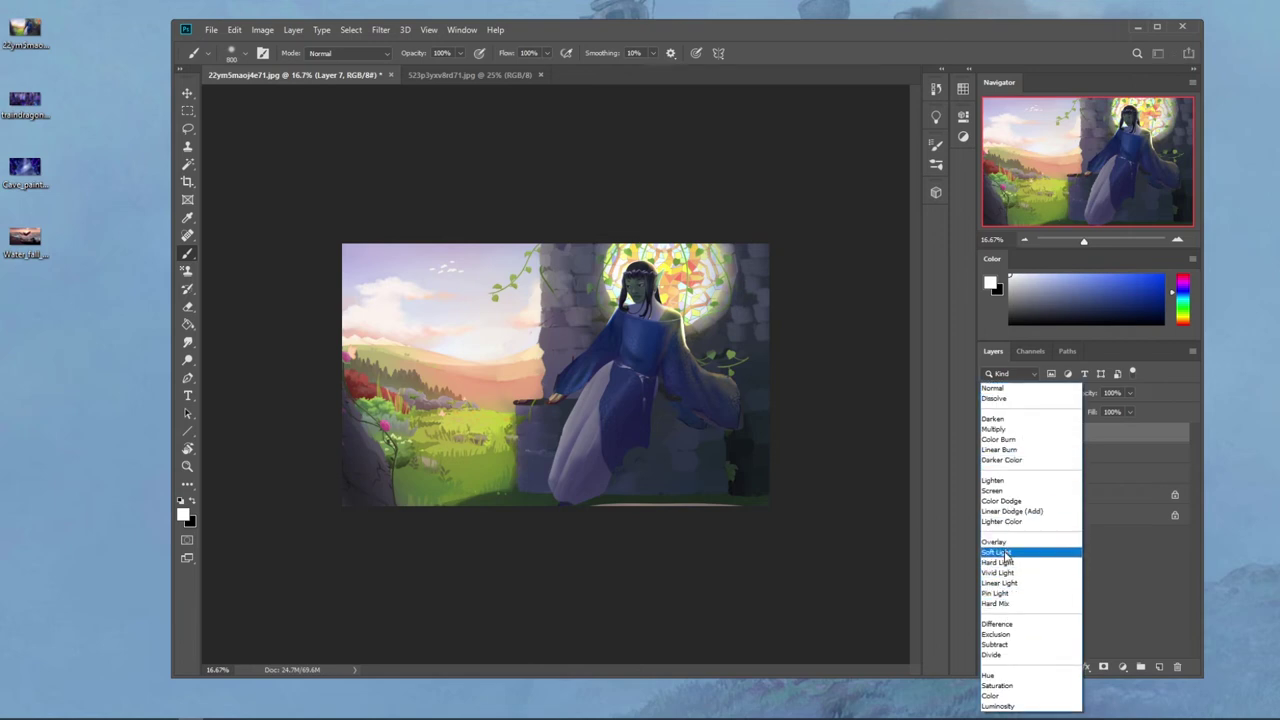
left_click(996, 552)
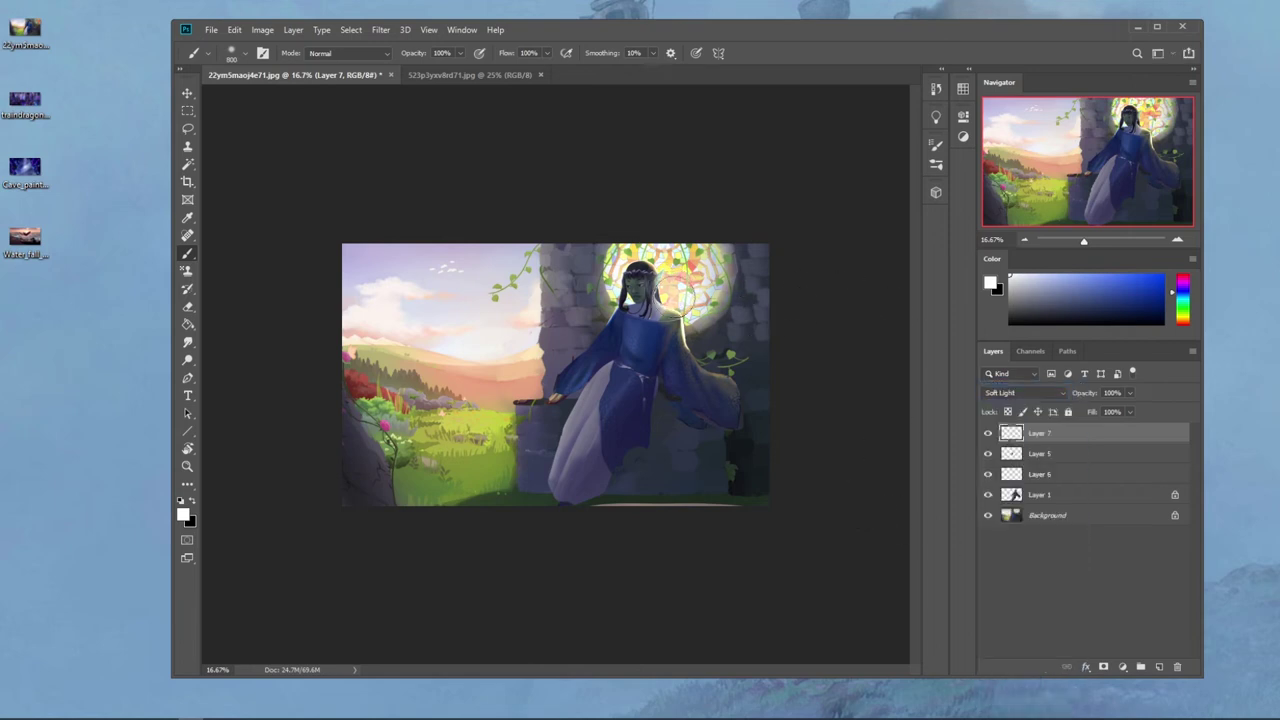
key("ctrl+z")
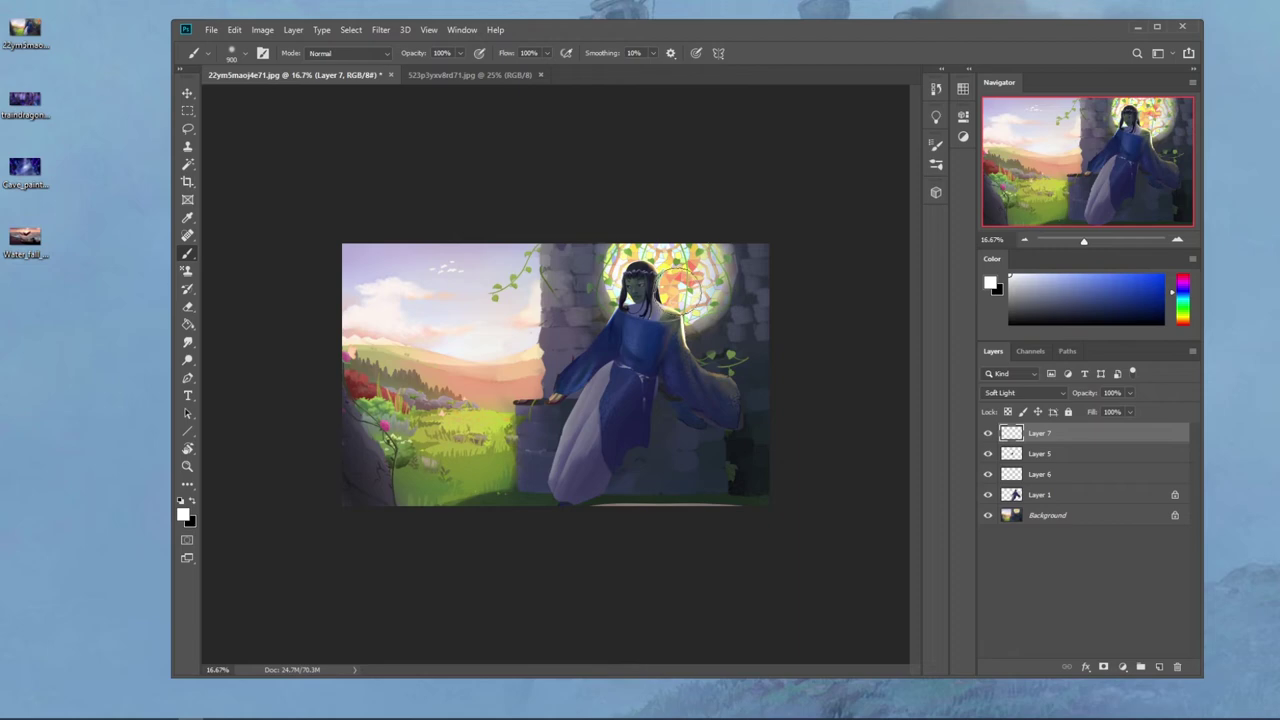
Step: Reduce the soft brush to 250 px and paint smaller white highlights on the Soft Light layer
key("bracketleft")
key("bracketleft")
key("bracketleft")
key("bracketleft")
key("bracketleft")
key("bracketleft")
key("bracketleft")
key("bracketright")
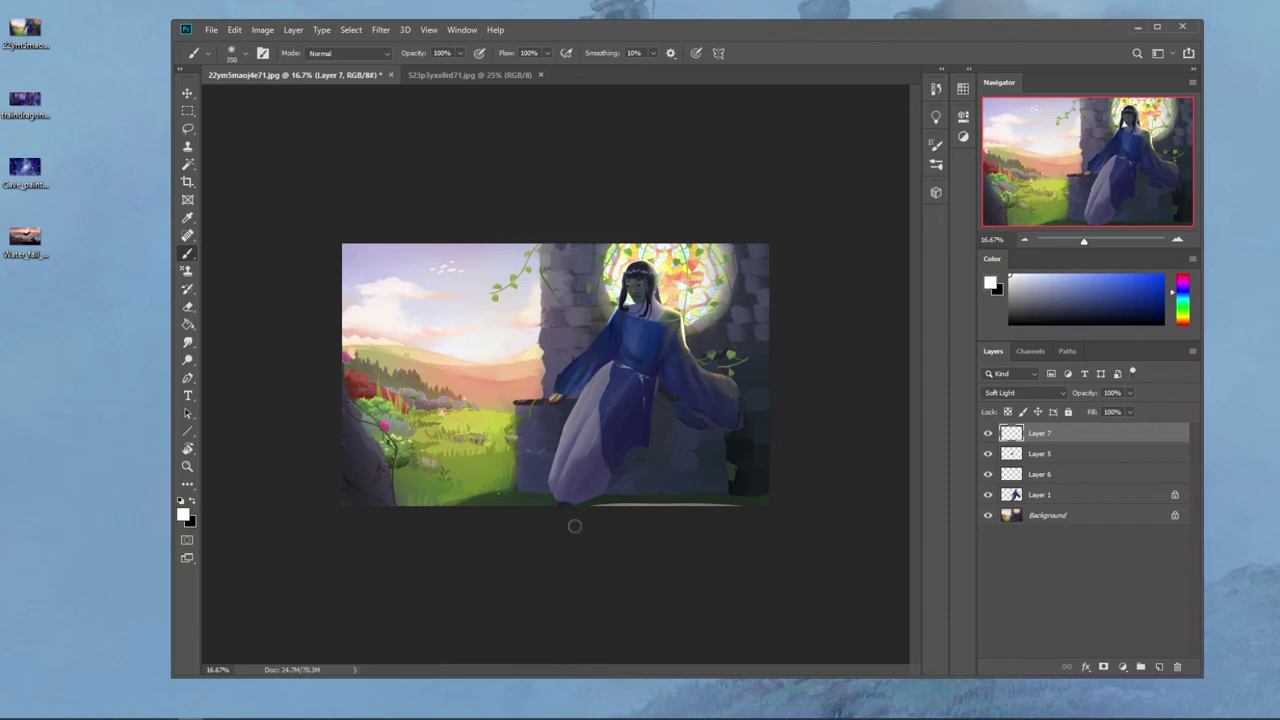
Step: Dodge the highlights of the stained-glass window on the Background layer with a 1500 px brush at 38% exposure
key("ctrl")
key("o")
key("]")
key("]")
key("]")
key("]")
key("]")
key("]")
key("]")
key("]")
key("]")
key("]")
key("]")
key("]")
key("]")
key("]")
key("]")
key("]")
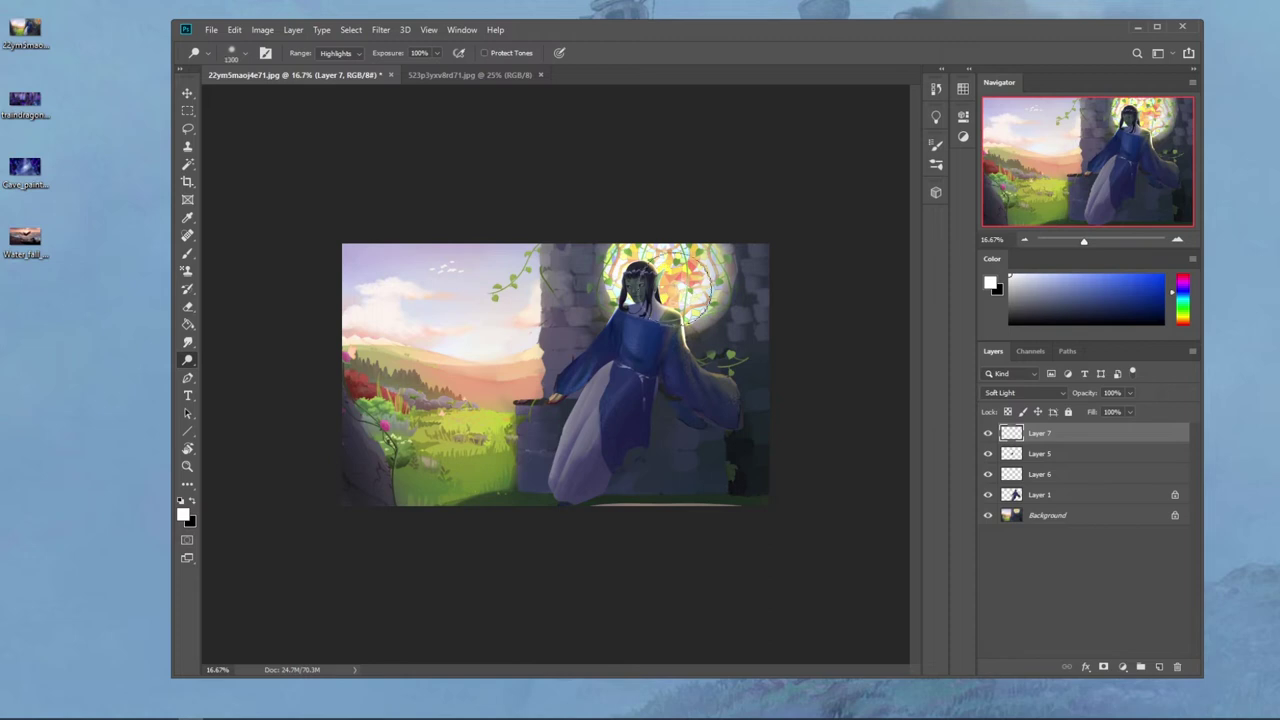
left_click(1050, 519)
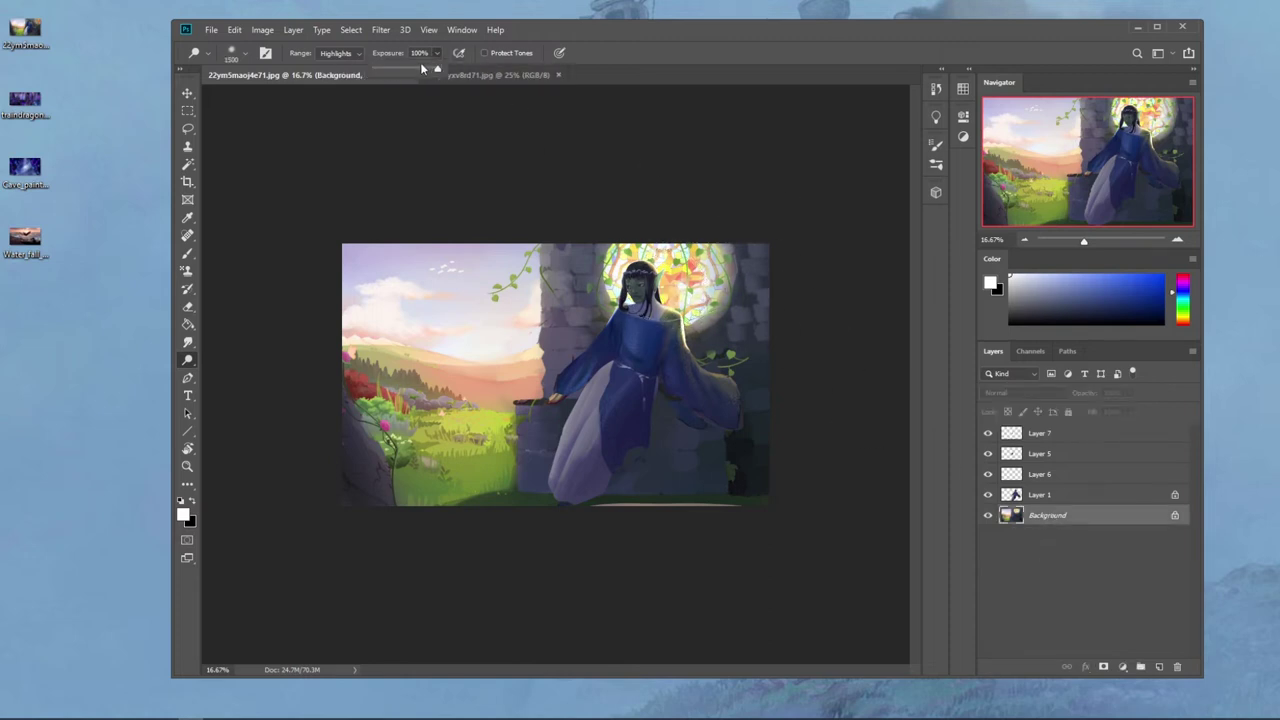
left_click(658, 270)
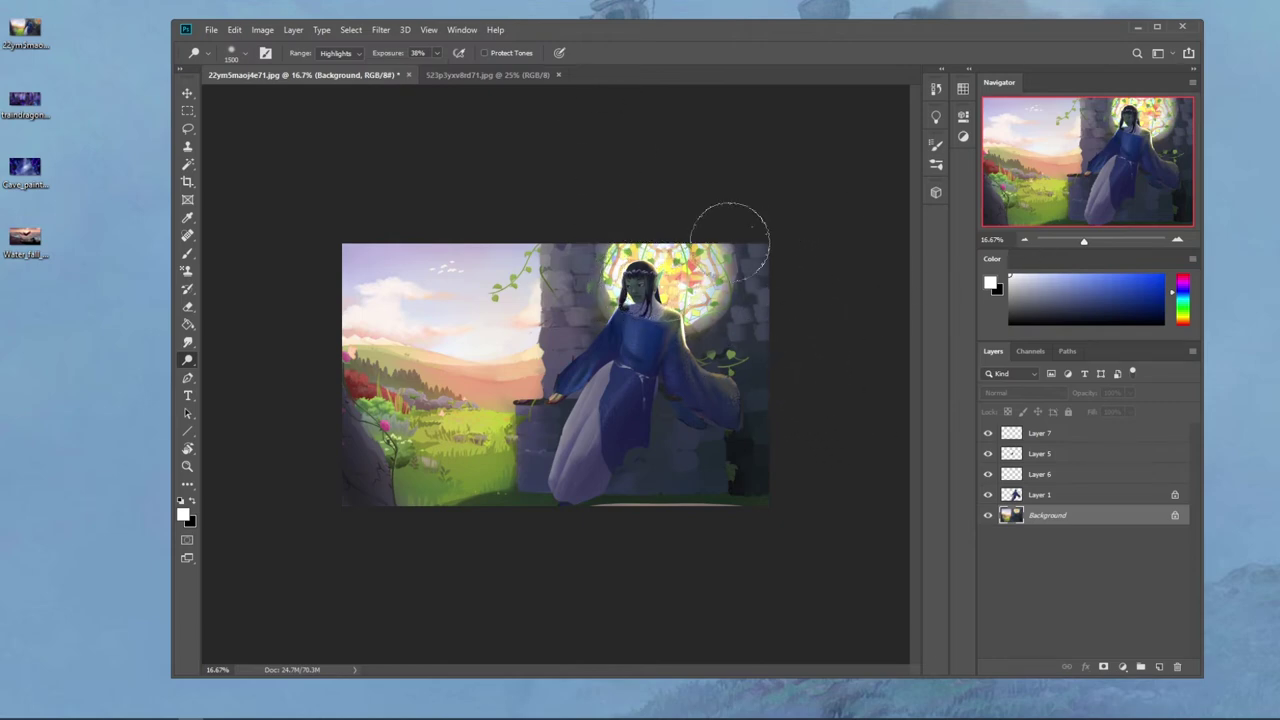
Step: Select the dark stone wall on the Background layer with the Magic Wand at tolerance 60, and hide the selection outline
key("l")
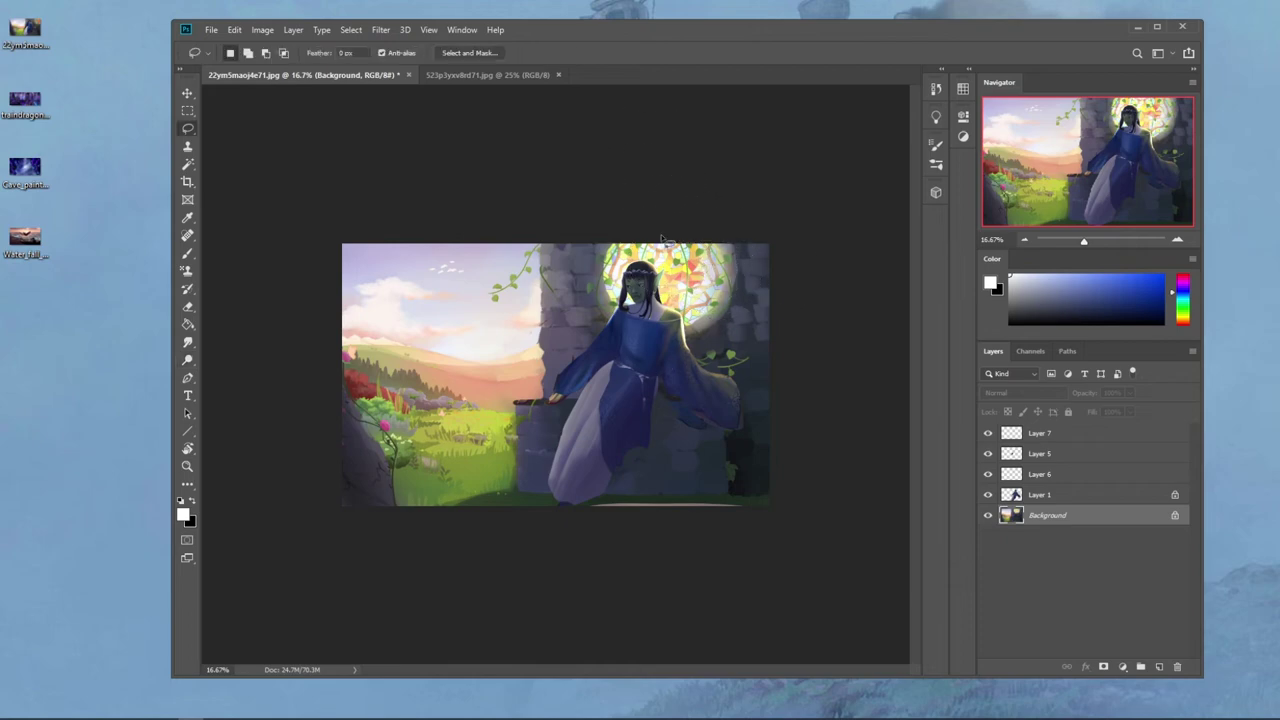
left_click(187, 164)
key("shift")
left_click(695, 325, "shift")
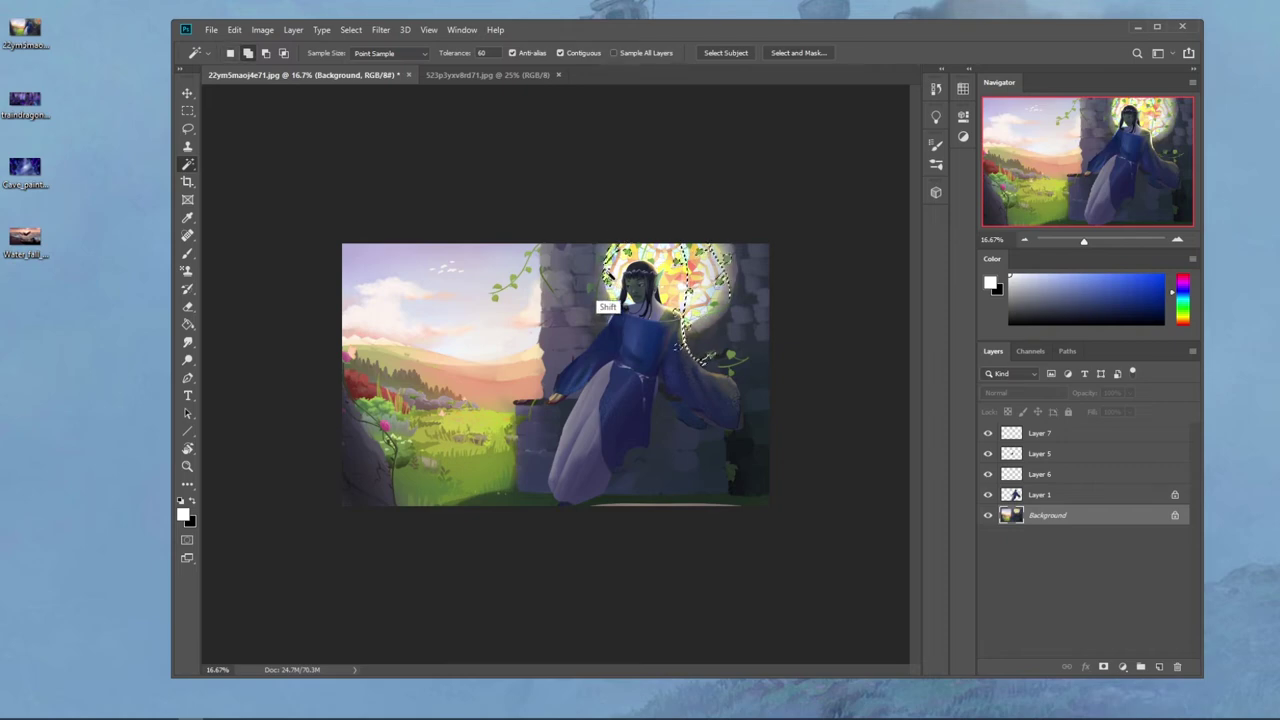
key("ctrl+shift+i")
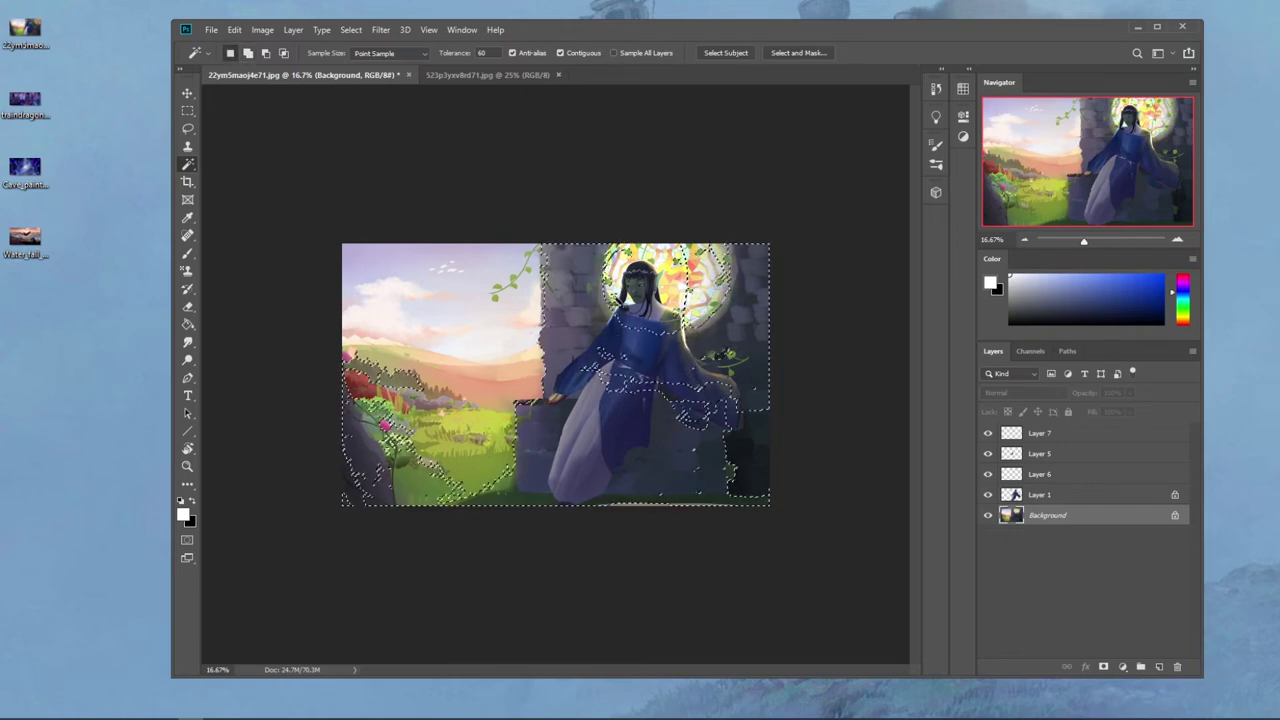
left_click(535, 293, "shift")
key("ctrl+d")
Step: Darken the selected wall with the Burn tool on Midtones at 12% exposure, enlarging the brush to 1400 px
left_click(187, 360)
left_click(240, 376)
left_click(354, 52)
left_click(348, 75)
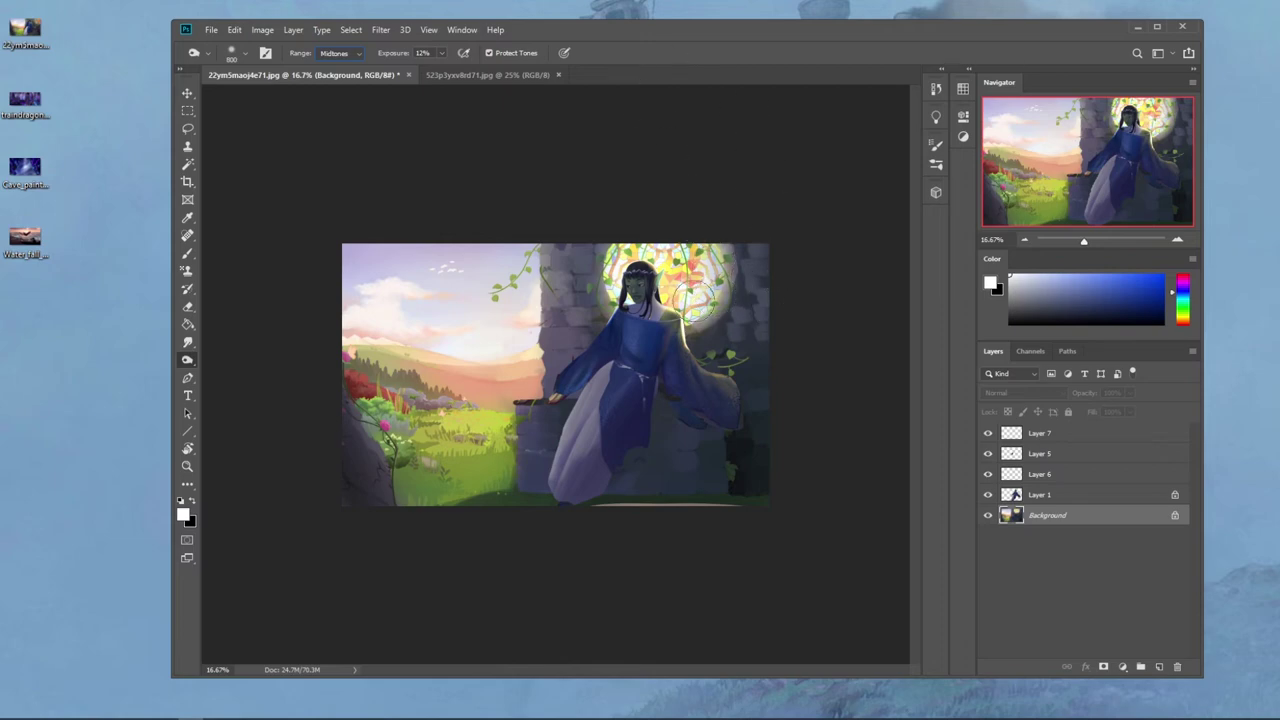
key("bracketright")
key("bracketright")
key("bracketright")
key("bracketright")
key("bracketright")
key("bracketright")
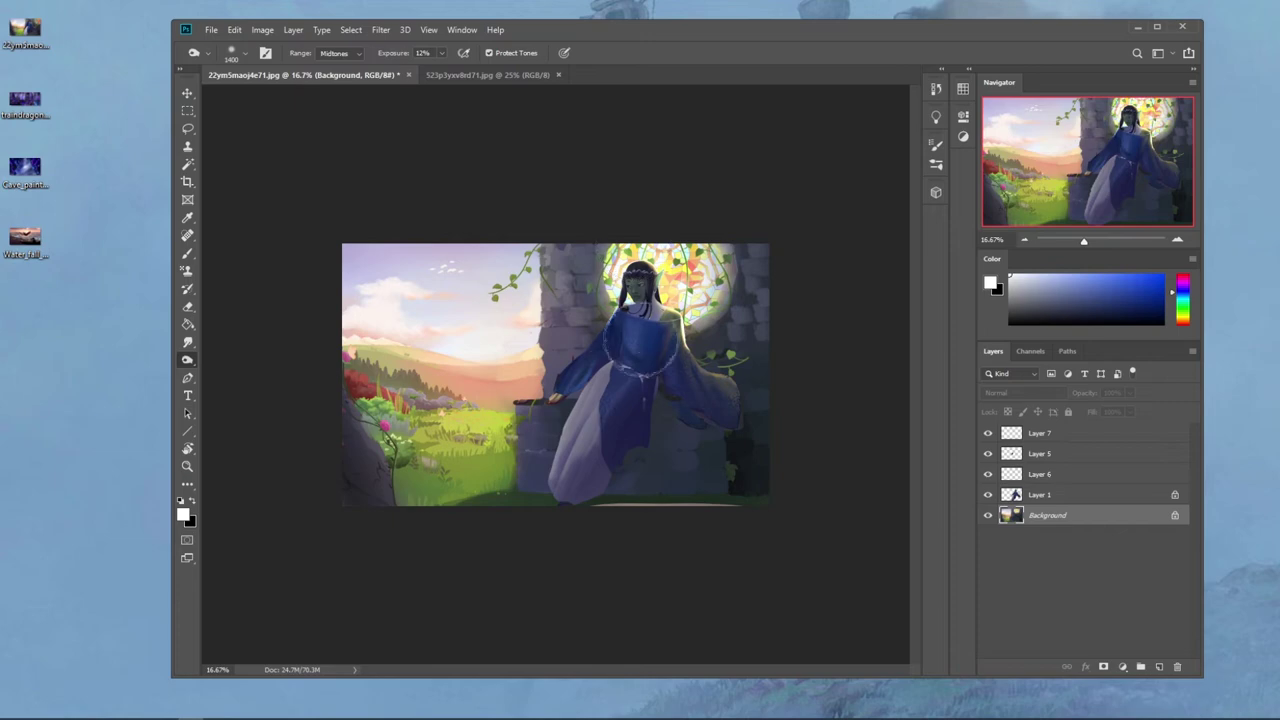
Step: Tint the selected wall with dark teal using the soft brush enlarged to 1300 px
key("b")
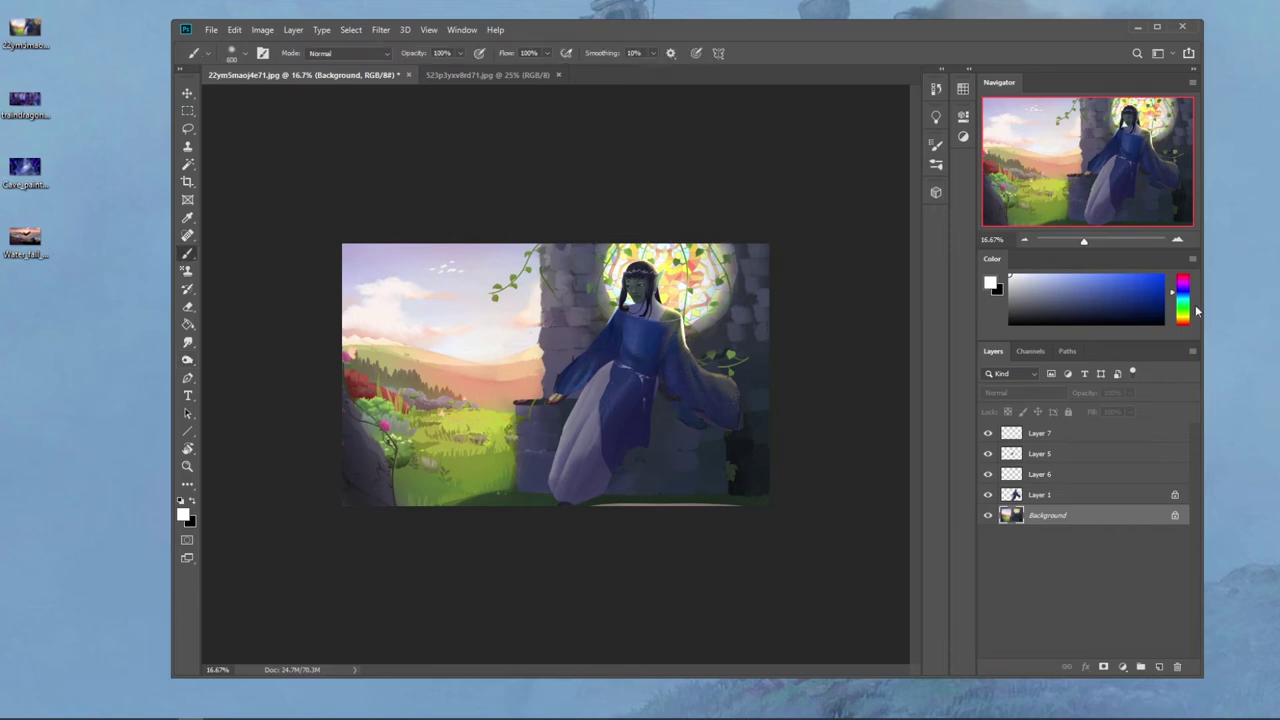
mouse_move(1186, 303)
left_mouse_down()
mouse_move(1107, 303)
mouse_move(1187, 294)
mouse_move(1175, 298)
left_mouse_up()
key("bracketright")
key("bracketright")
key("bracketright")
key("bracketright")
key("bracketright")
key("bracketright")
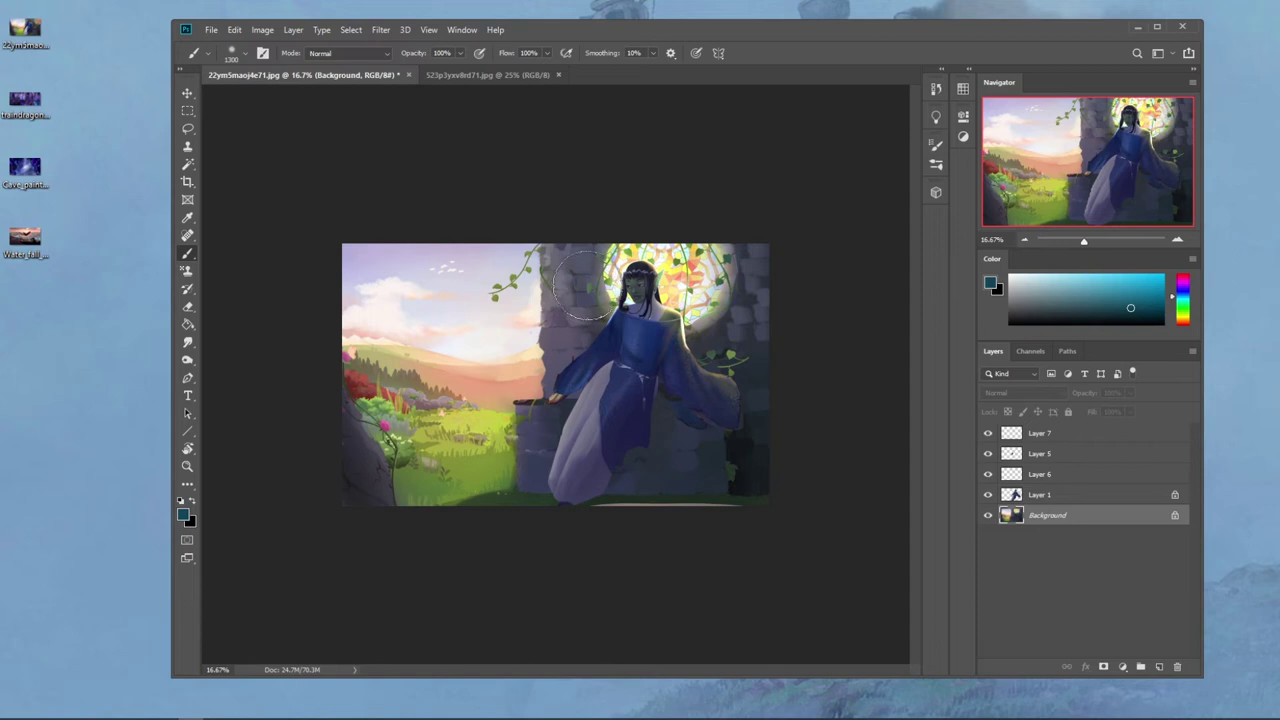
Step: Brush green tints over the selected wall, trying bright green, yellow-green and finally a dark green
left_click(1182, 313)
left_click(1100, 273)
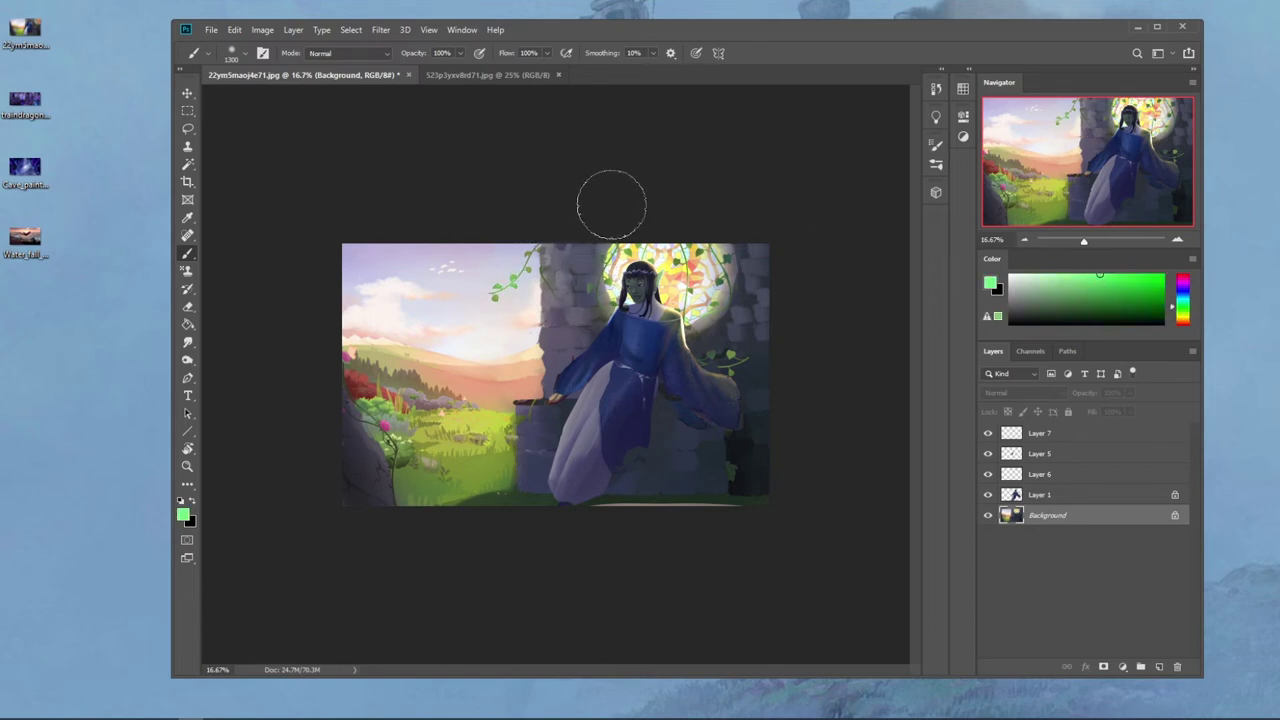
left_click(1183, 315)
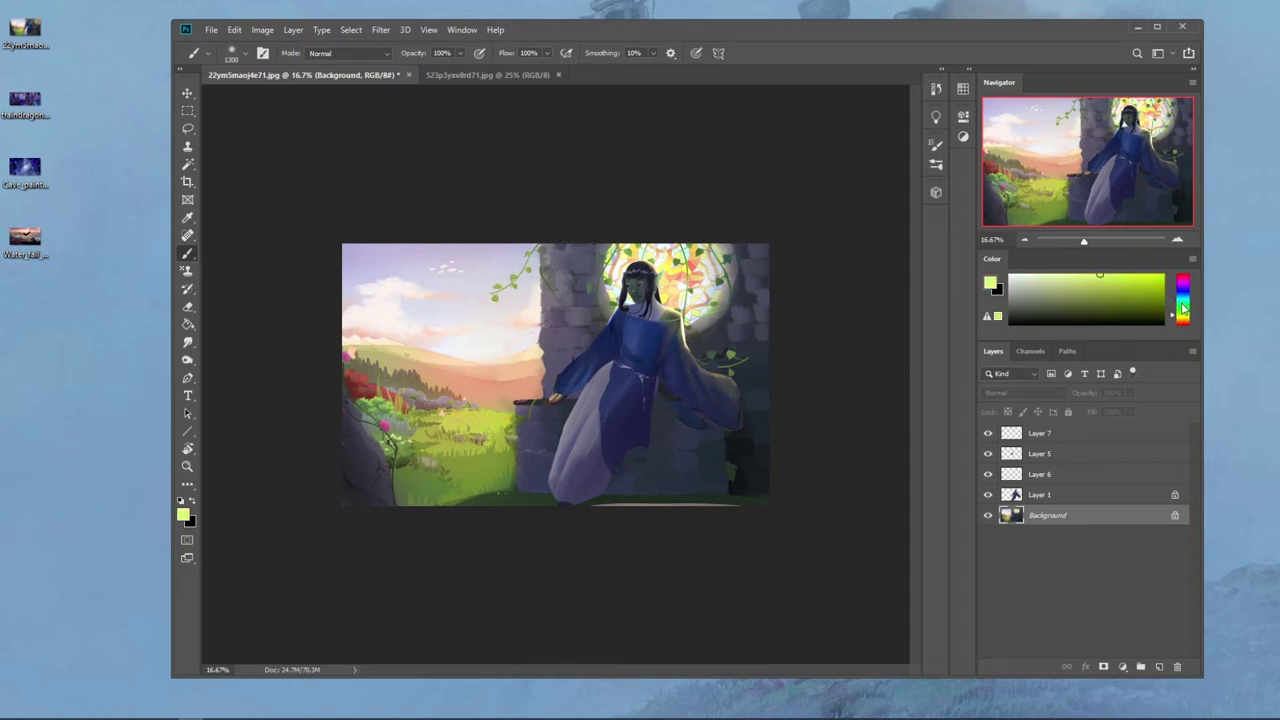
left_click(1184, 304)
left_click(1088, 302)
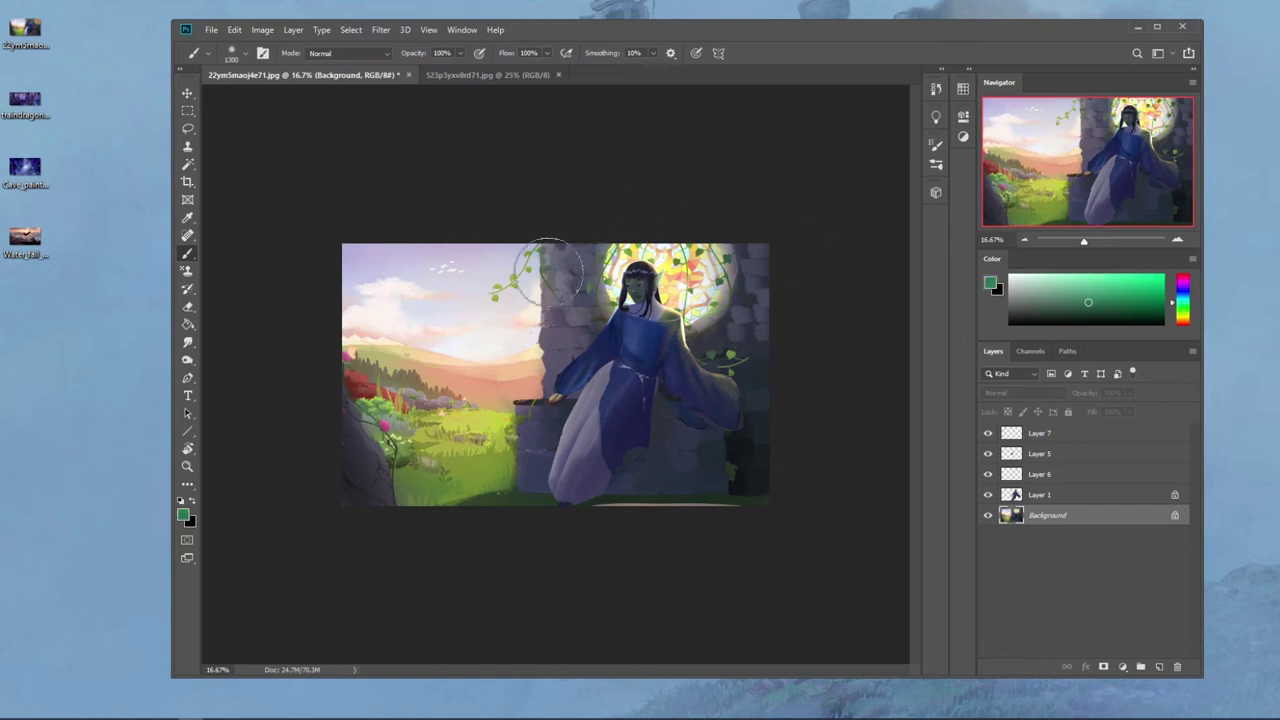
left_click(1100, 314)
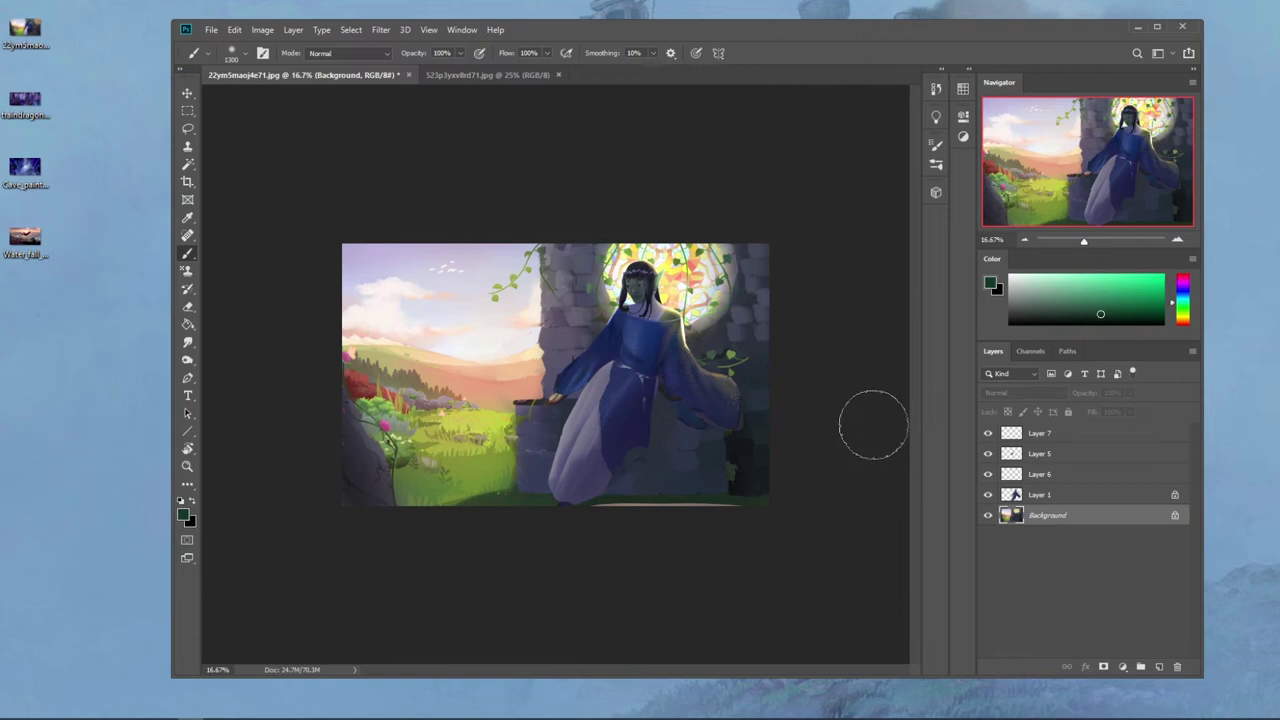
Step: Deselect the wall and dodge the background highlights around the window at 38% exposure
key("m")
right_click(706, 312)
left_click(729, 322)
left_click(192, 363)
left_click(237, 361)
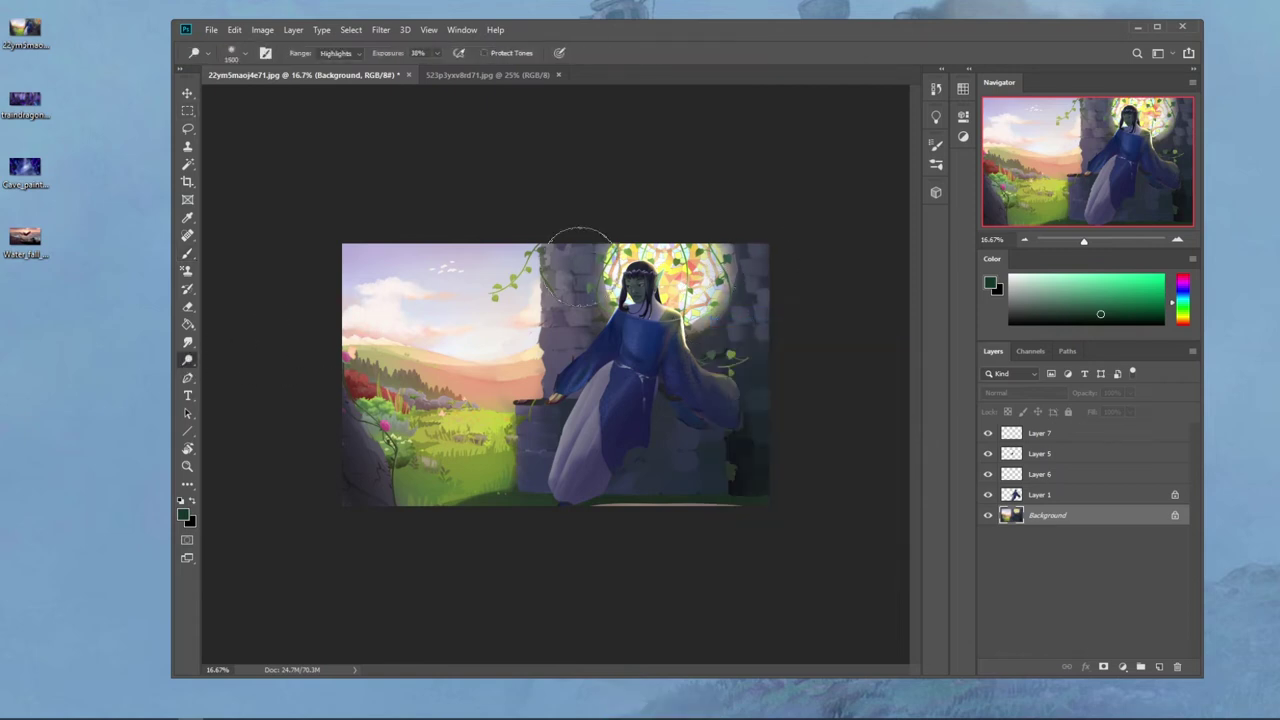
key("b")
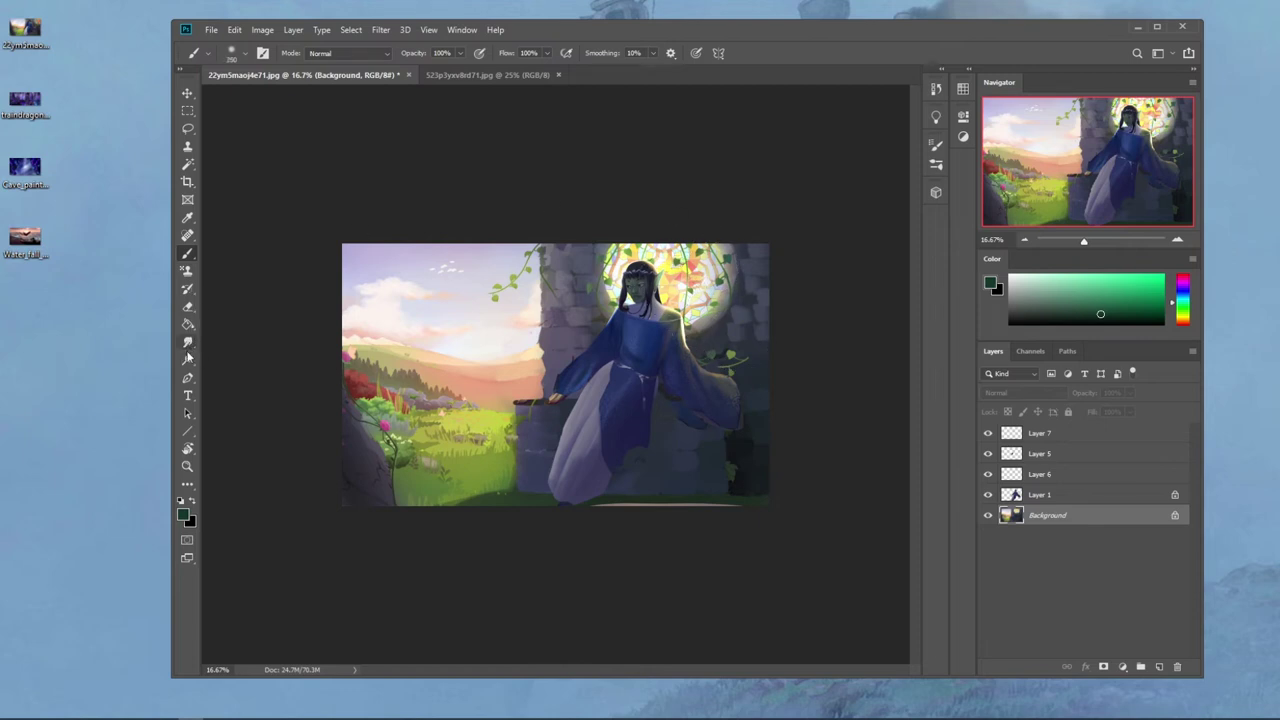
left_click(187, 360)
left_click(237, 361)
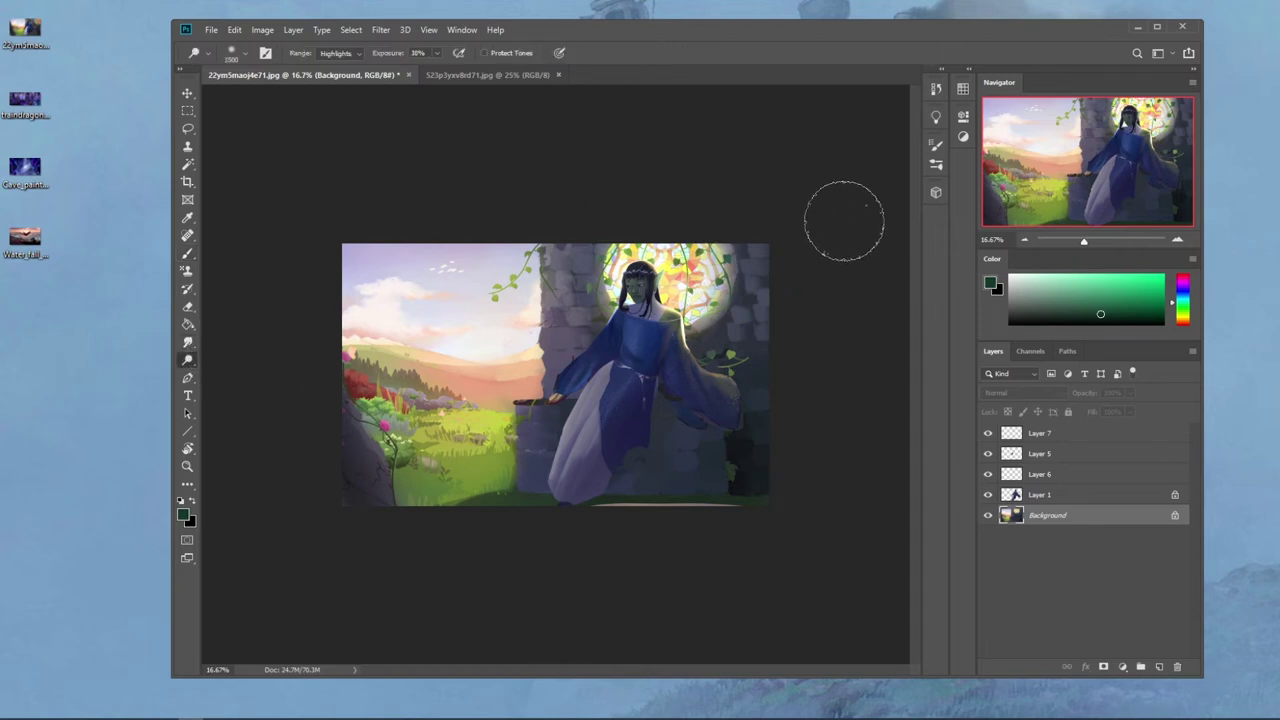
Step: Reduce the Dodge brush to 250 px and revert the history to the last brush stroke before the deselection
key("bracketleft")
key("bracketleft")
key("bracketleft")
key("bracketleft")
key("bracketleft")
key("bracketleft")
key("bracketleft")
key("bracketleft")
key("bracketleft")
key("bracketleft")
key("bracketleft")
key("bracketleft")
left_click(936, 90)
left_click(831, 576)
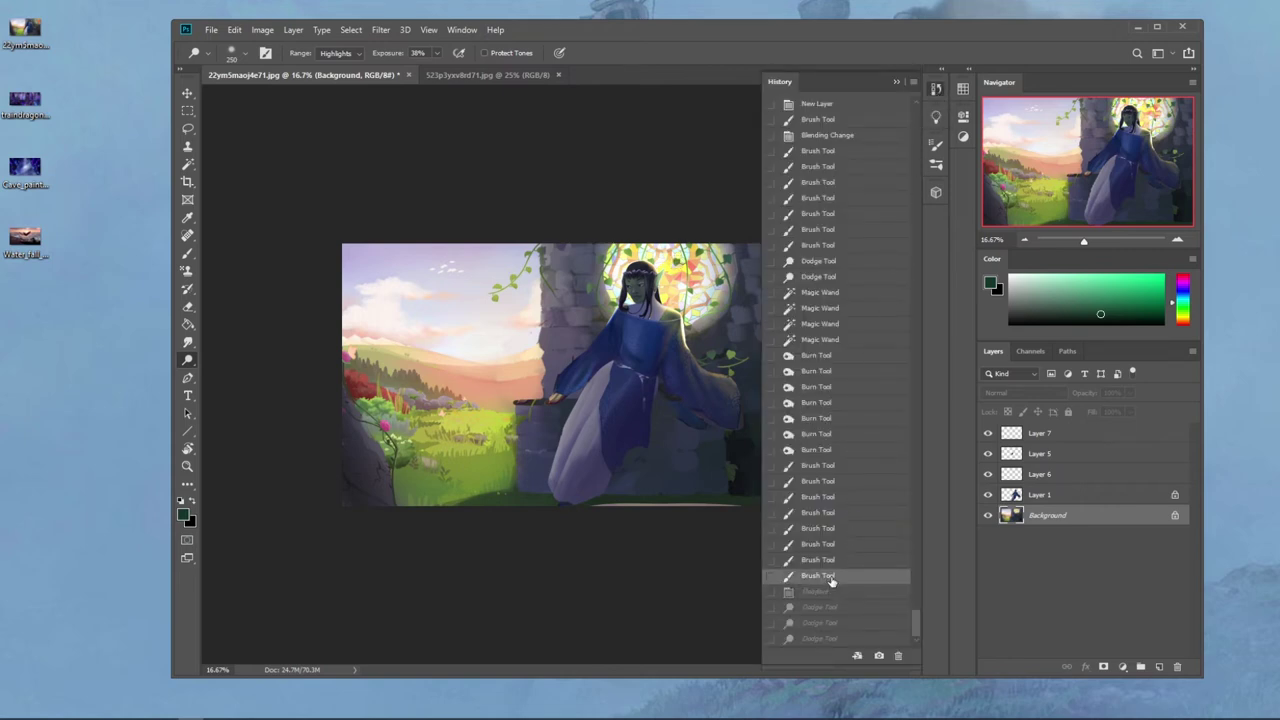
left_click(896, 82)
Step: Desaturate the figure's blue robe on Layer 1 with the Sponge tool at 34% flow and a 400 px brush
key("b")
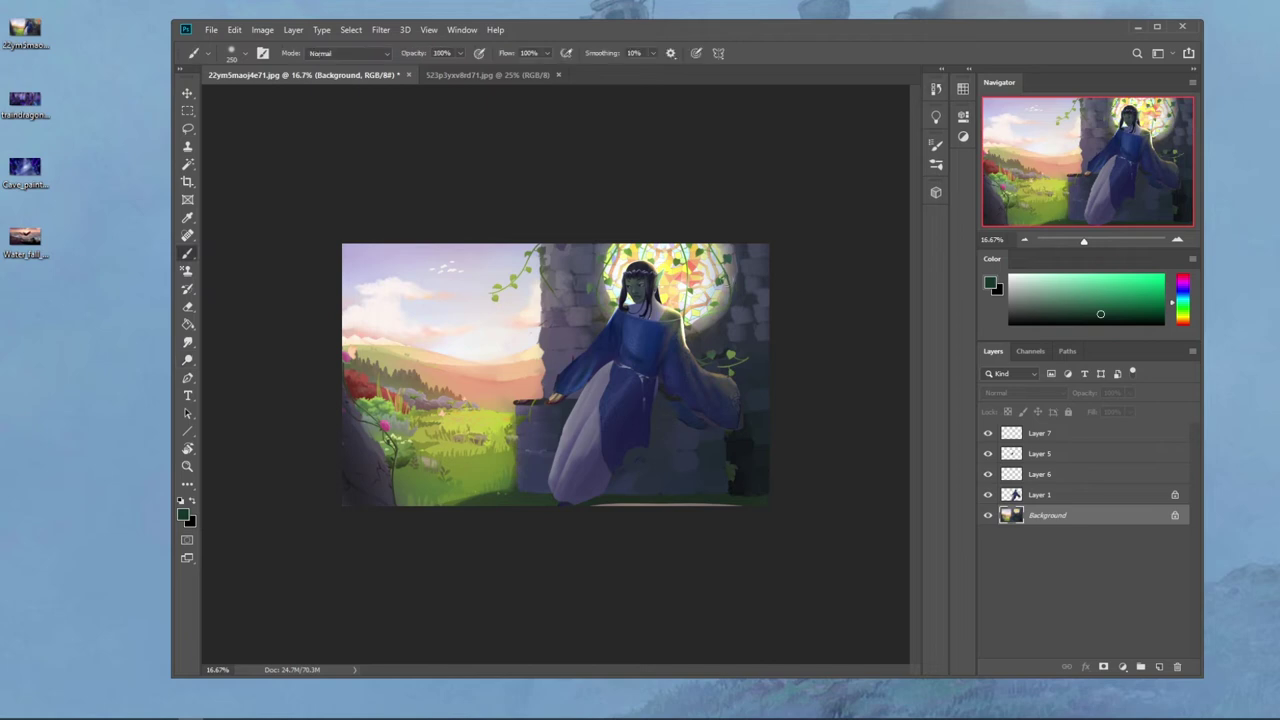
left_click(186, 359)
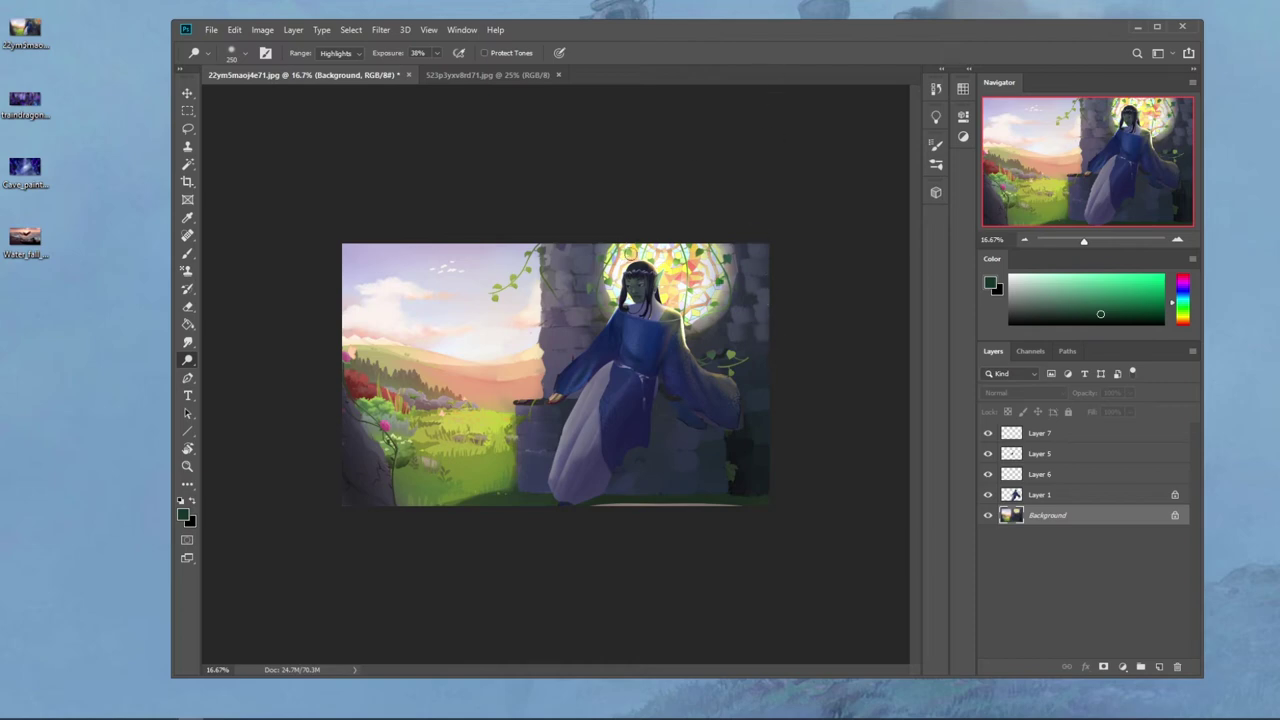
right_click(187, 359)
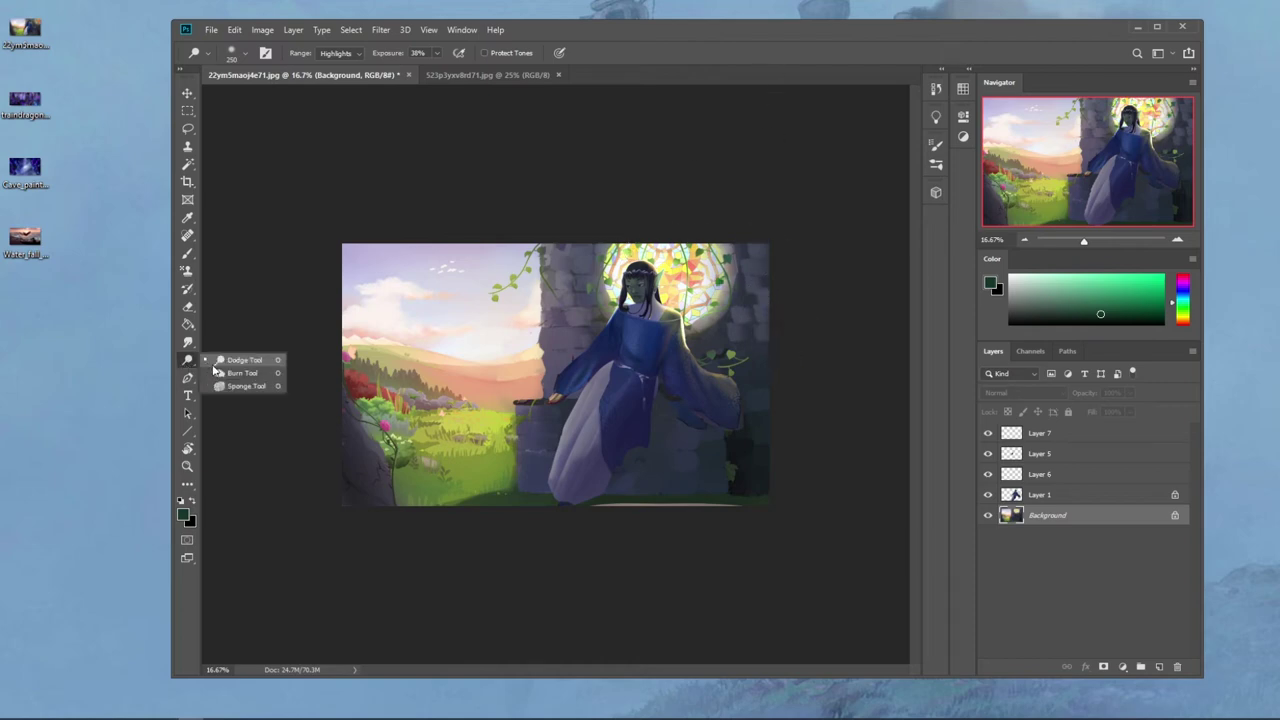
left_click(252, 385)
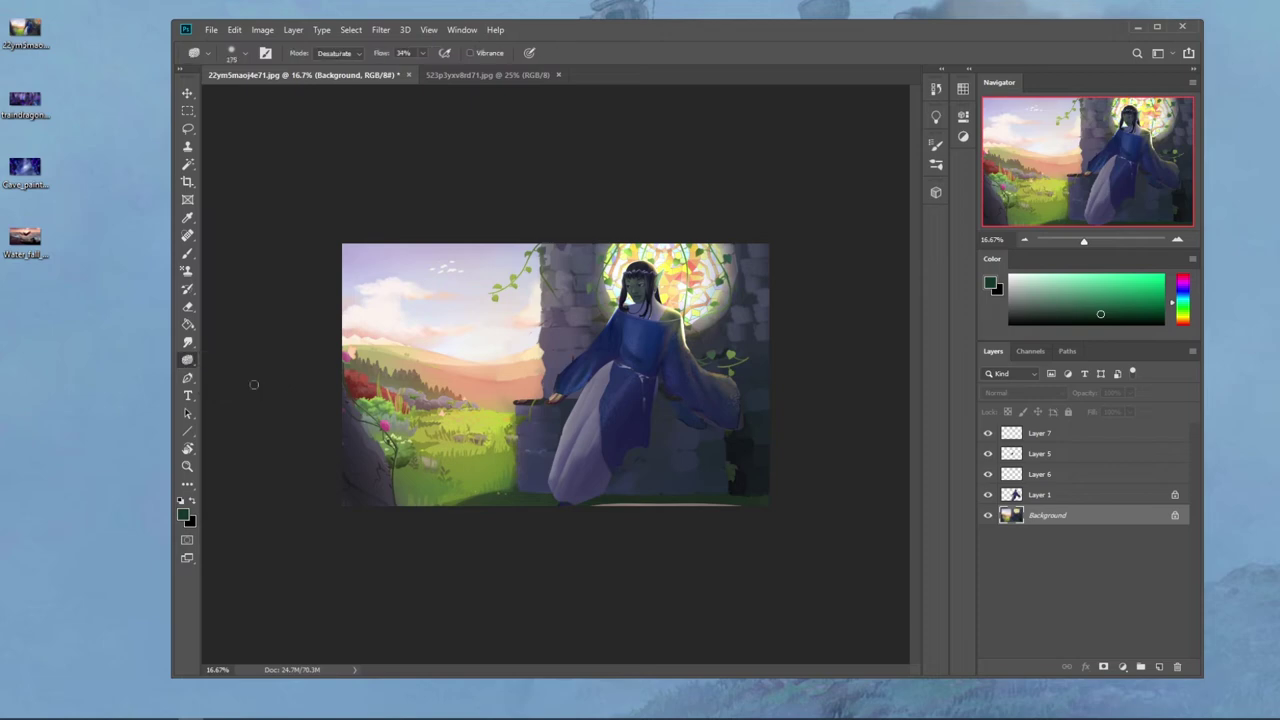
left_click(1049, 498)
key("bracketright")
key("bracketright")
key("bracketright")
key("bracketright")
key("bracketright")
left_click_drag(662, 330, 635, 413)
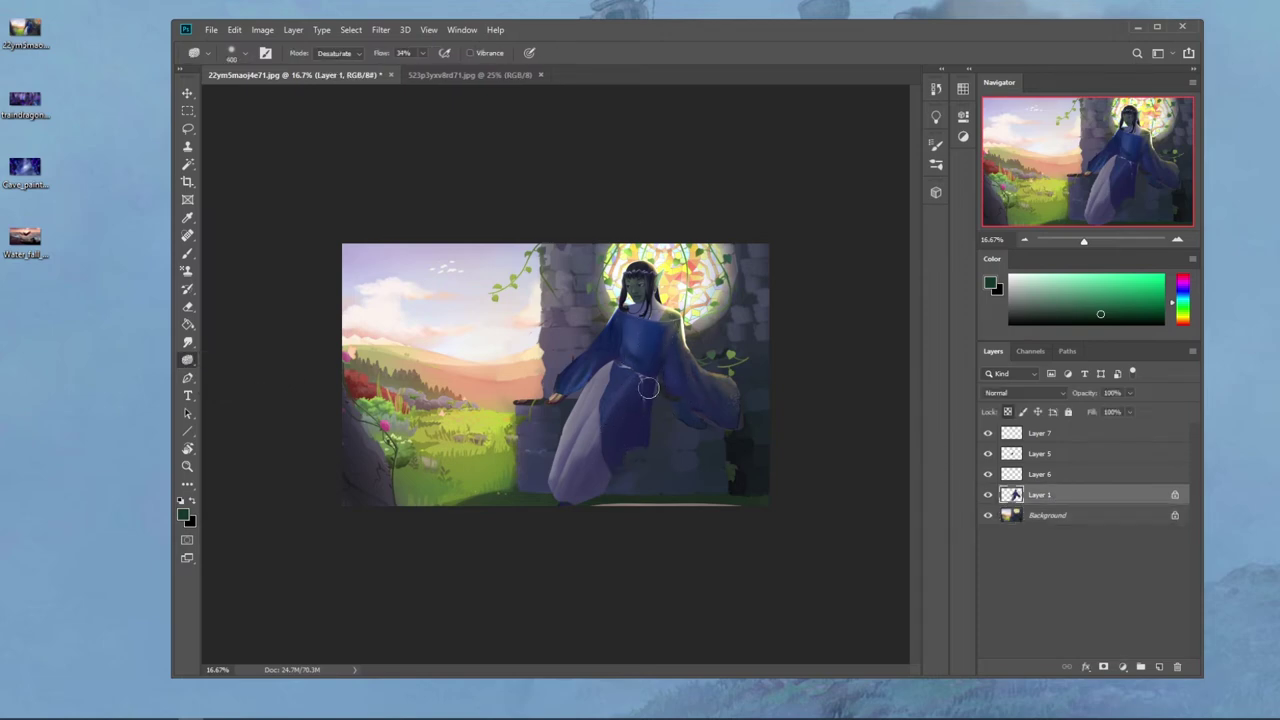
Step: Enlarge the Sponge brush to 1100 px and add a new layer above Layer 1
right_click(648, 386)
left_click(665, 389)
key("bracketright")
key("bracketright")
key("bracketright")
key("bracketright")
left_click(1158, 667)
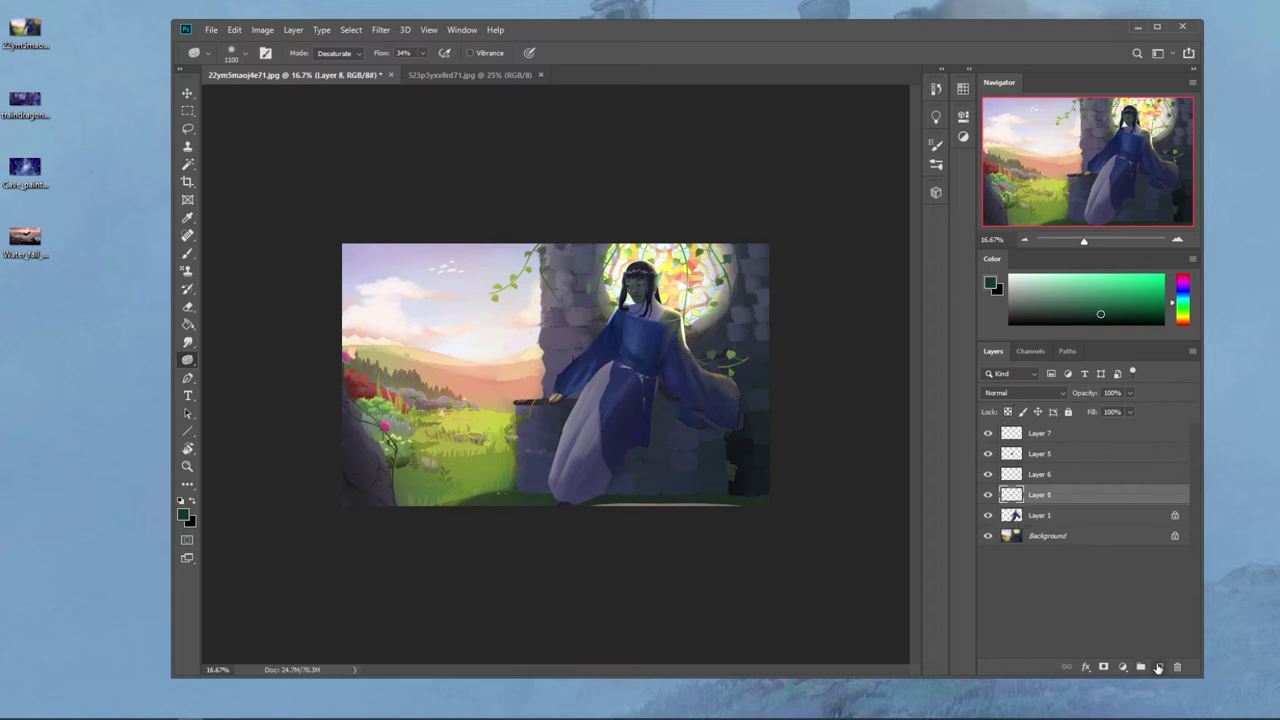
Step: Move Layer 5 directly above Layer 1, merge it down into Layer 1 and compare the layer's visibility
left_click(1043, 516)
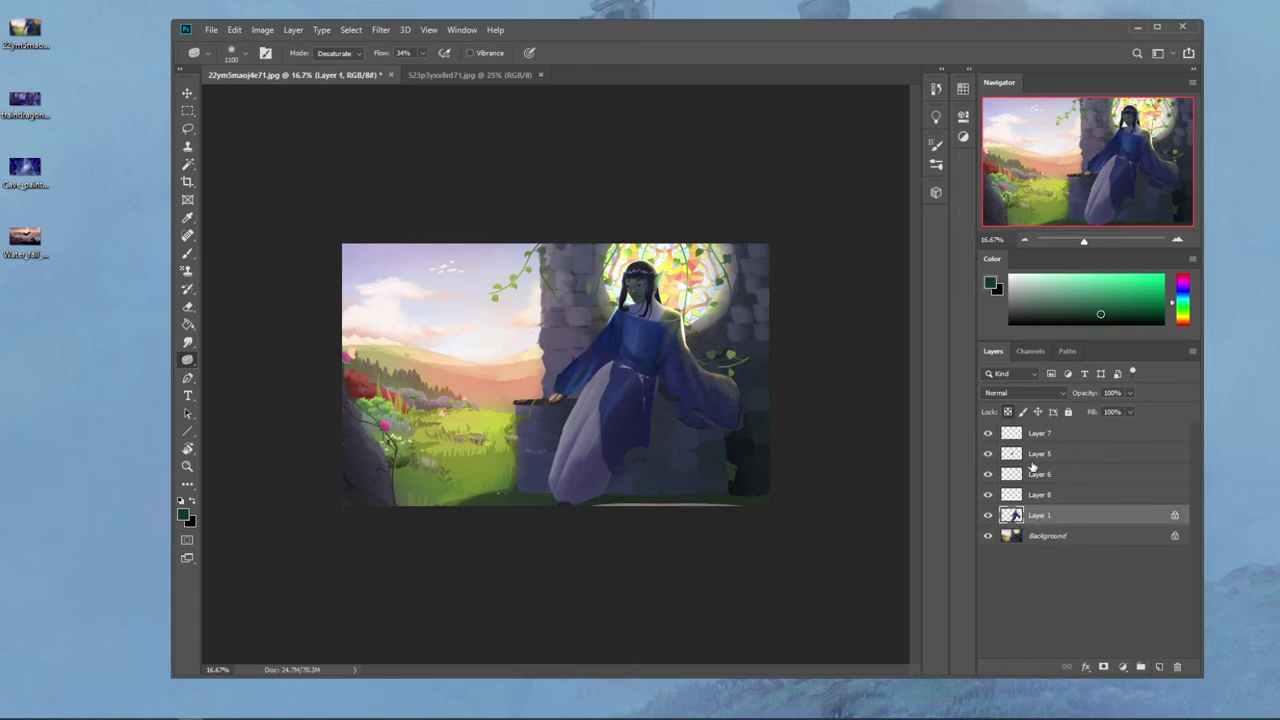
left_click_drag(1040, 454, 1052, 504)
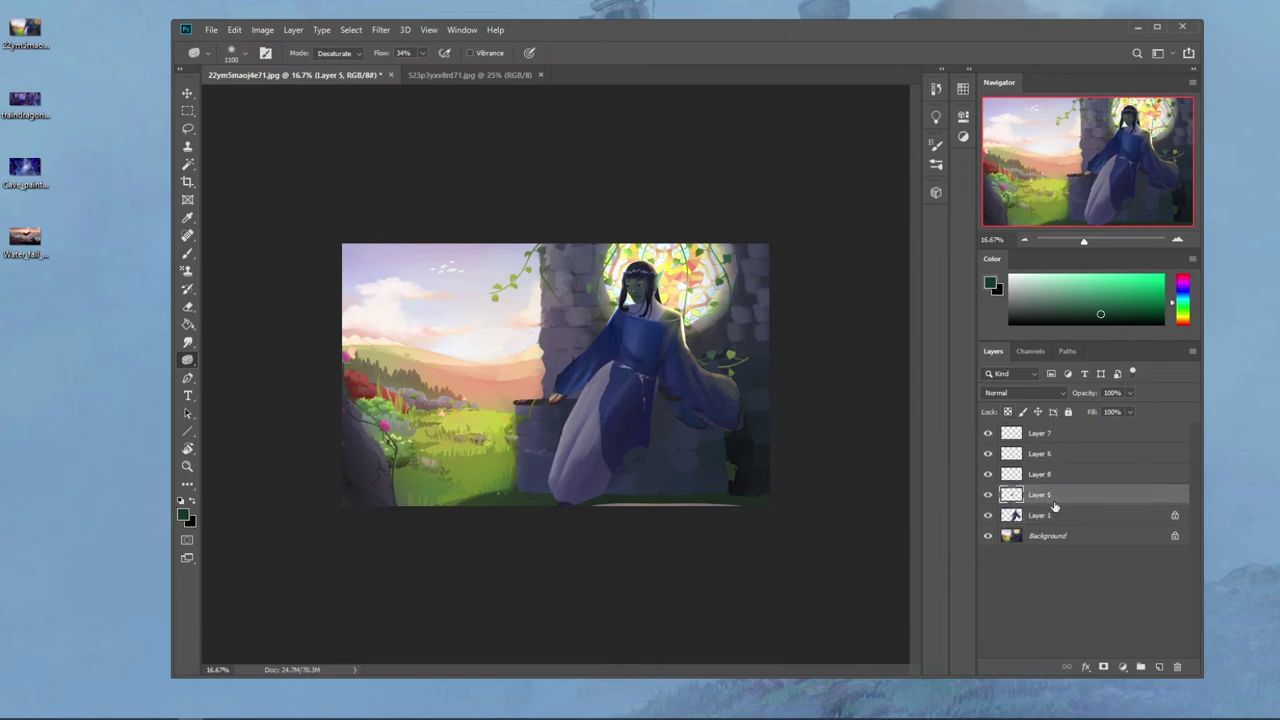
right_click(1053, 503)
left_click(1089, 544)
left_click(989, 497)
left_click(989, 497)
left_click(990, 495)
left_click(990, 495)
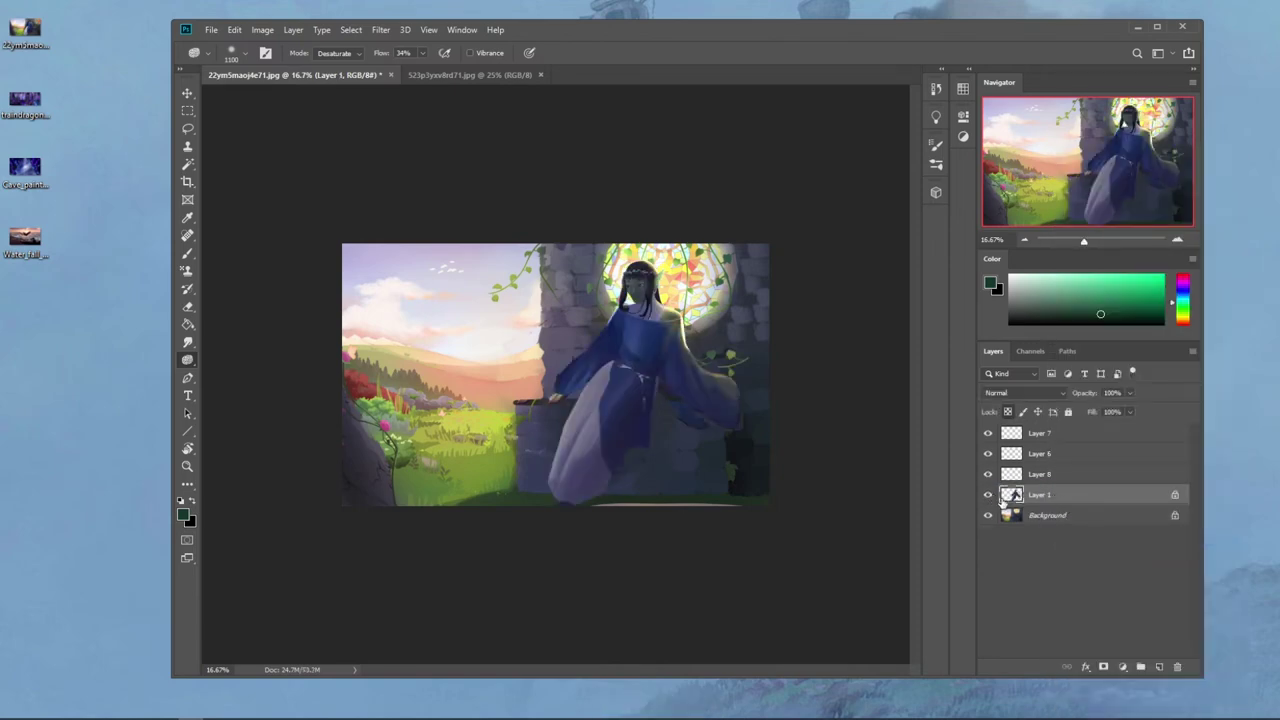
Step: Select the figure's outline on Layer 1 and add a new layer directly above it
key("l")
mouse_move(546, 412)
left_mouse_down()
mouse_move(544, 450)
mouse_move(483, 396)
left_mouse_up()
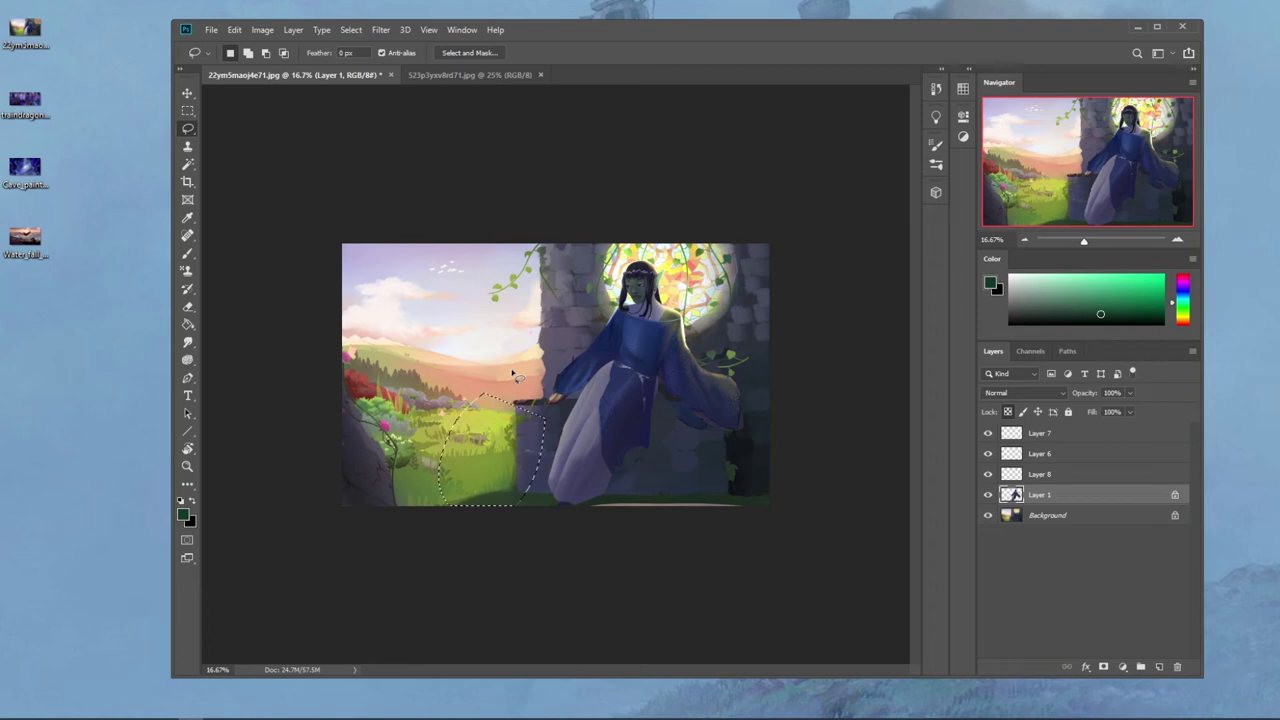
key("ctrl+a")
key("v")
key("Left")
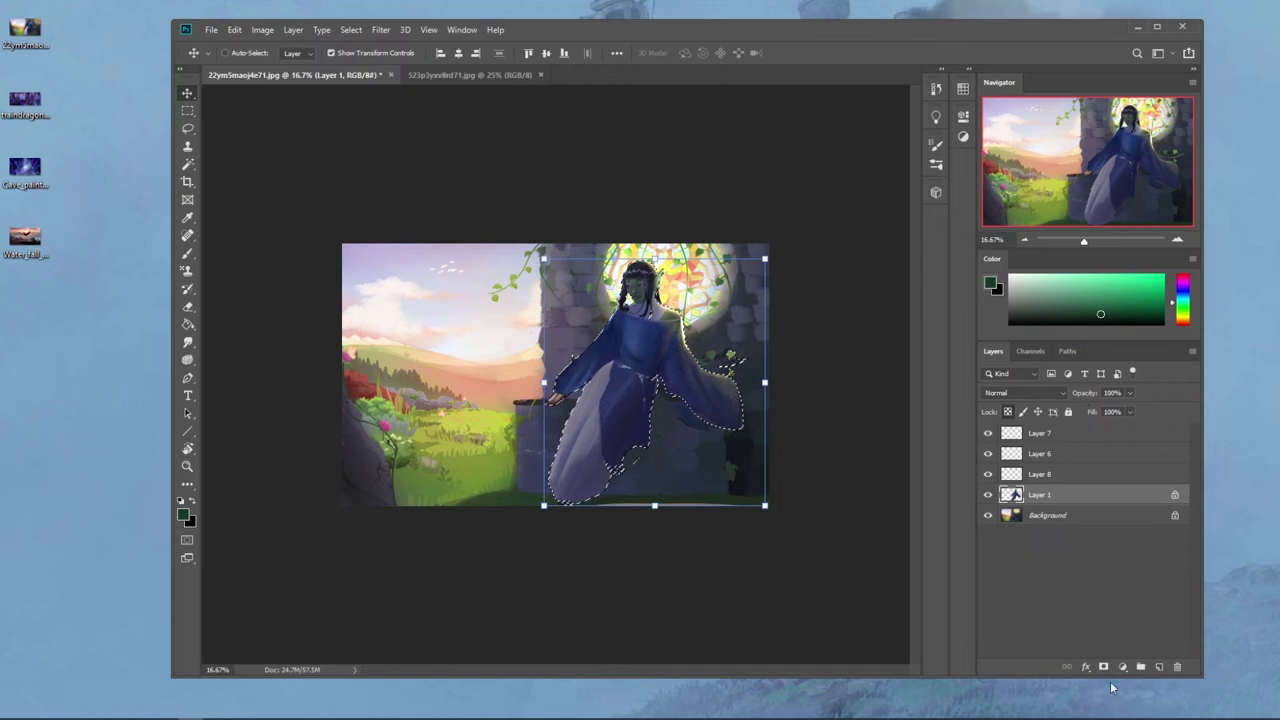
left_click(1159, 666)
key("ctrl+d")
Step: Sample a pale grey from the sky and brush light over the figure's skirt at 33% opacity
key("b")
left_click(483, 275, "alt")
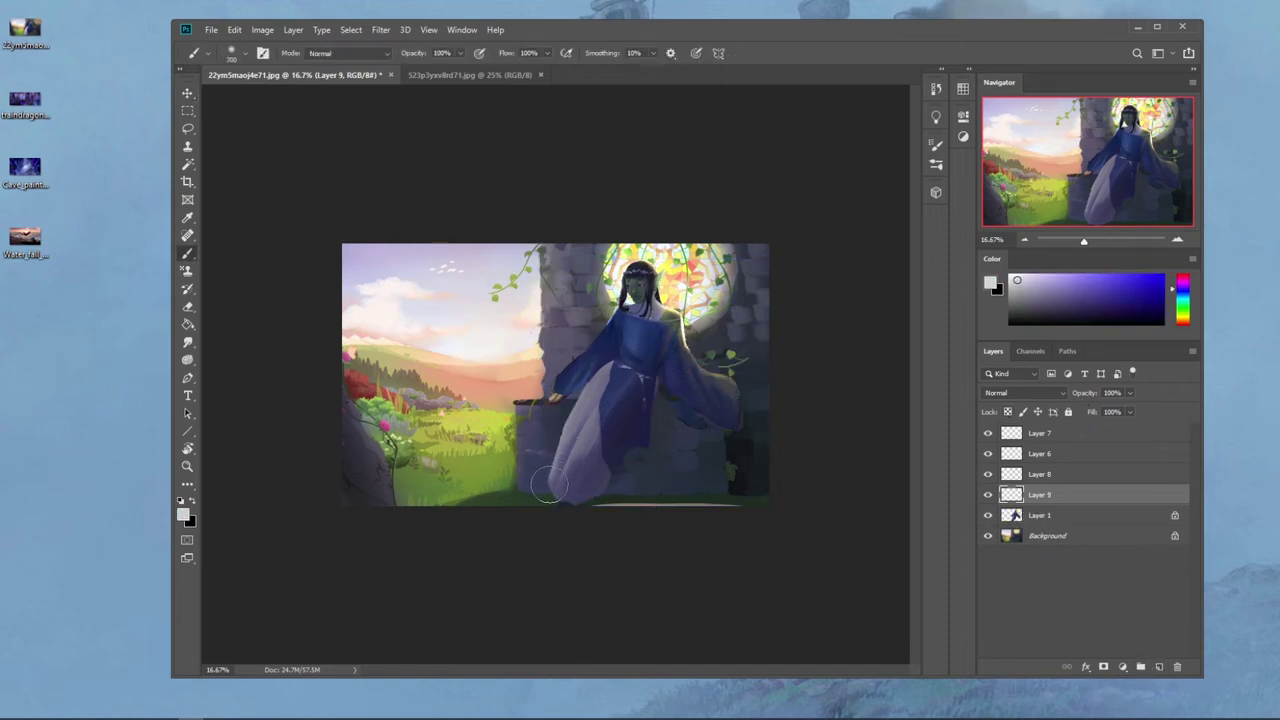
left_click_drag(535, 496, 533, 502)
mouse_move(458, 54)
left_mouse_down()
mouse_move(456, 67)
mouse_move(417, 69)
left_mouse_up()
key("bracketright")
key("bracketright")
key("bracketright")
key("bracketright")
key("bracketright")
mouse_move(551, 484)
left_mouse_down()
mouse_move(561, 449)
mouse_move(654, 335)
left_mouse_up()
left_click_drag(536, 499, 624, 367)
Step: Brush pale lavender light along the figure's outstretched arm and shoulder beside the sunset, using the soft brush at 1100 px
key("bracketleft")
key("bracketleft")
key("bracketleft")
key("bracketleft")
key("bracketleft")
key("bracketleft")
key("bracketright")
key("bracketright")
key("bracketright")
key("bracketright")
key("bracketright")
key("bracketright")
key("bracketright")
key("bracketright")
left_click_drag(550, 388, 592, 334)
key("bracketleft")
left_click_drag(545, 390, 627, 300)
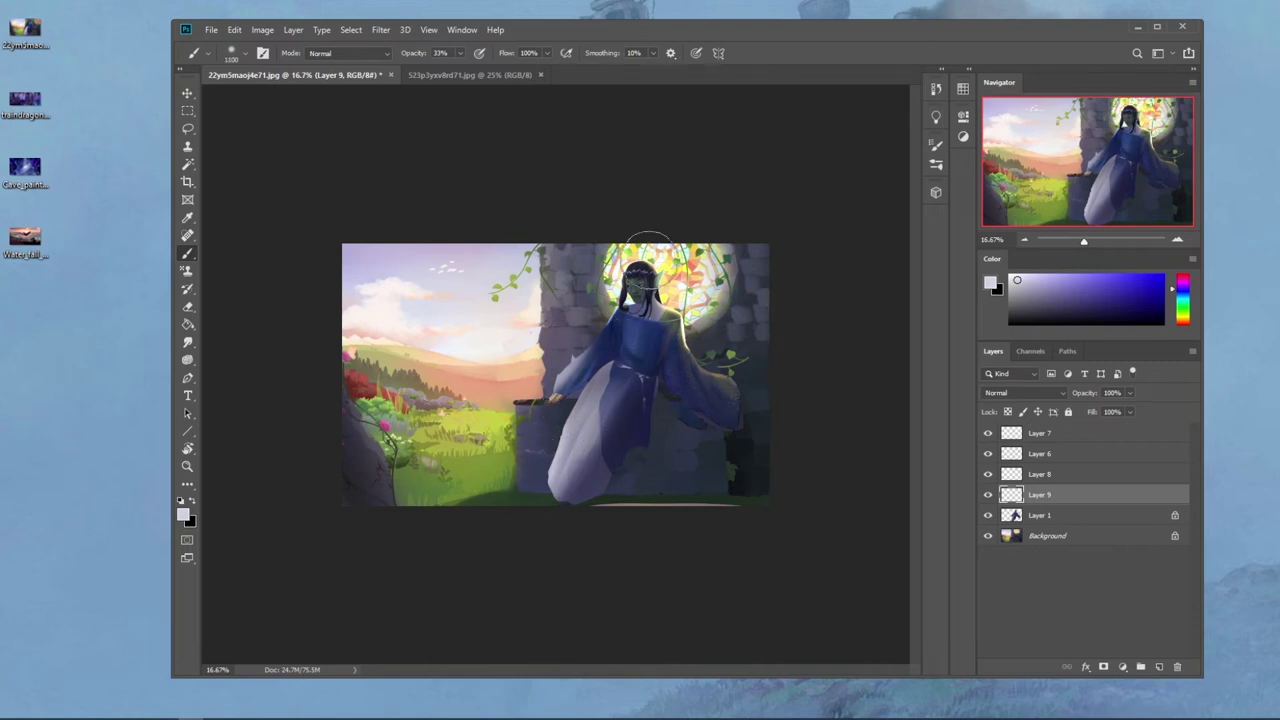
Step: Enlarge the brush to 1300 px, choose a pale yellow-orange and try tinting the robe, lowering the opacity to 15%
key("bracketright")
key("bracketright")
key("bracketright")
key("bracketright")
key("bracketright")
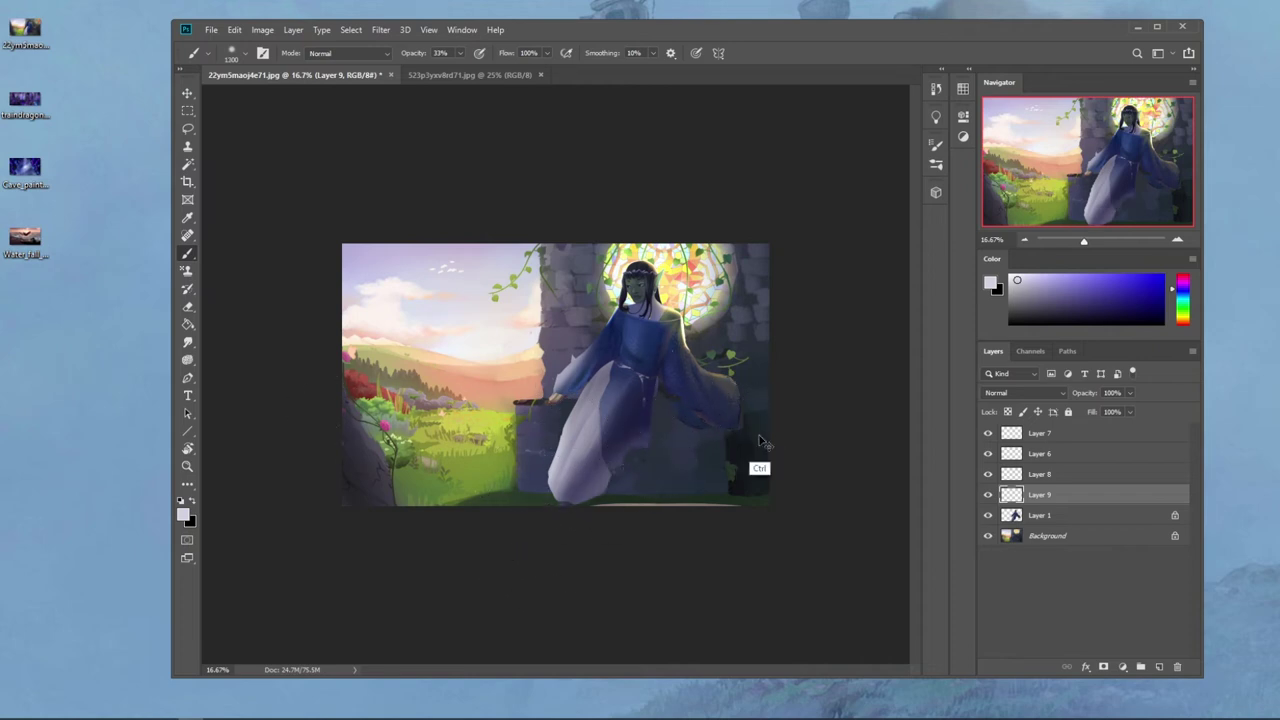
left_click(667, 268, "alt")
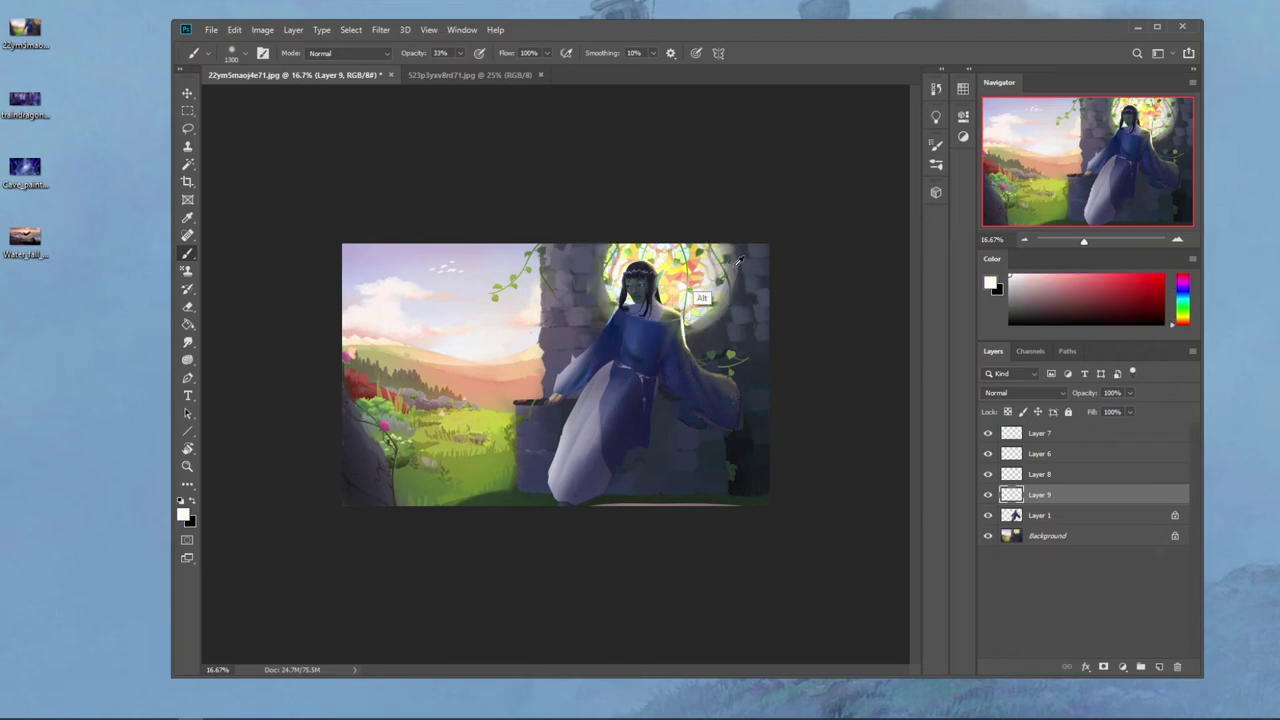
left_click(1183, 321)
left_click(1080, 271)
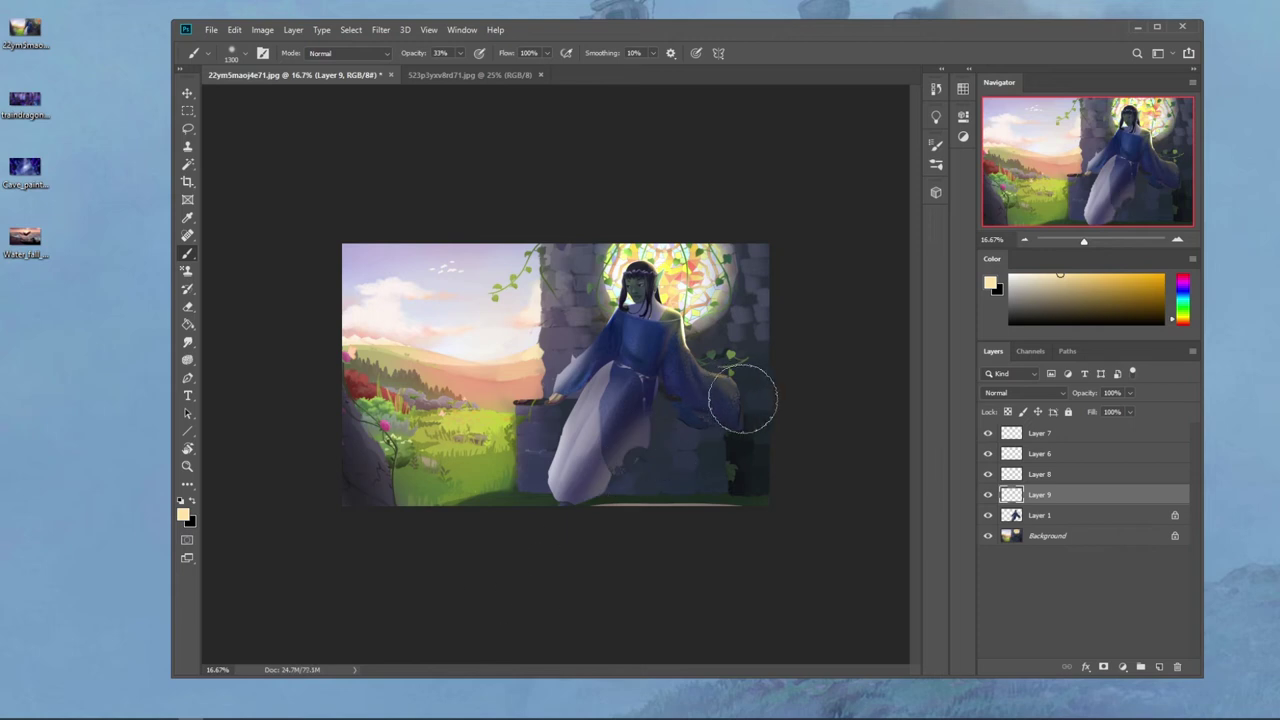
left_click(459, 56)
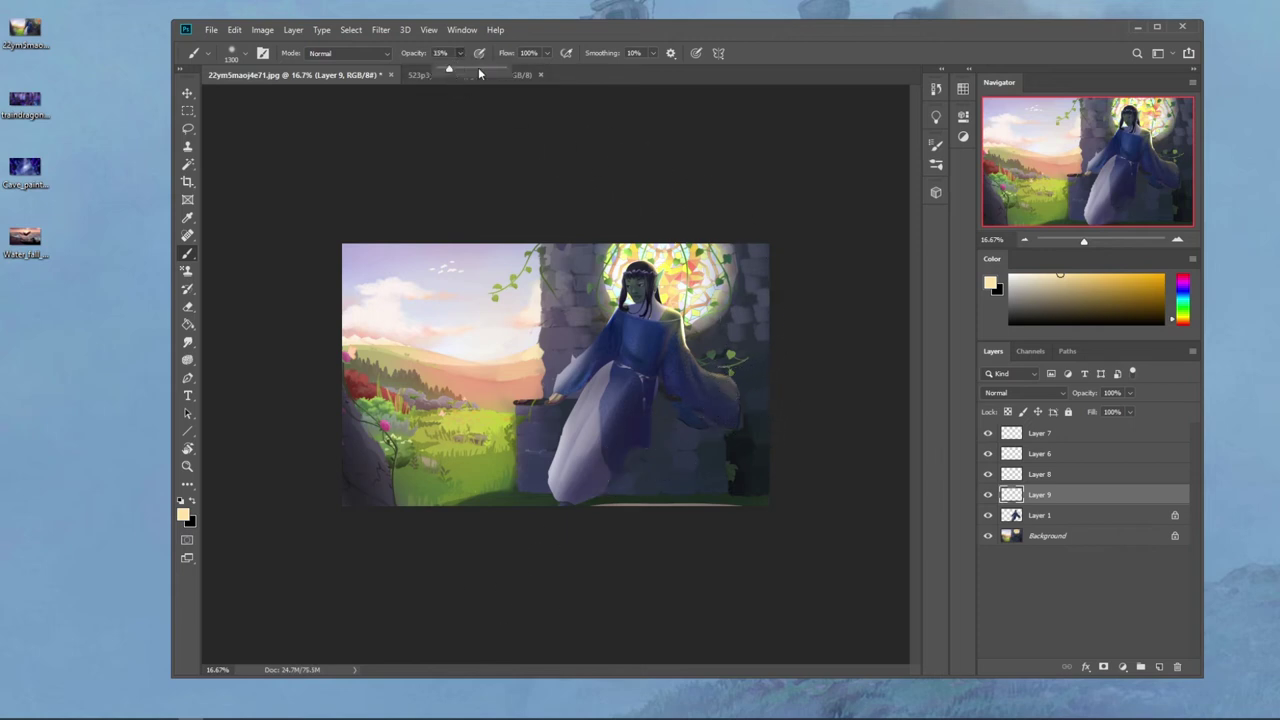
left_click(644, 450)
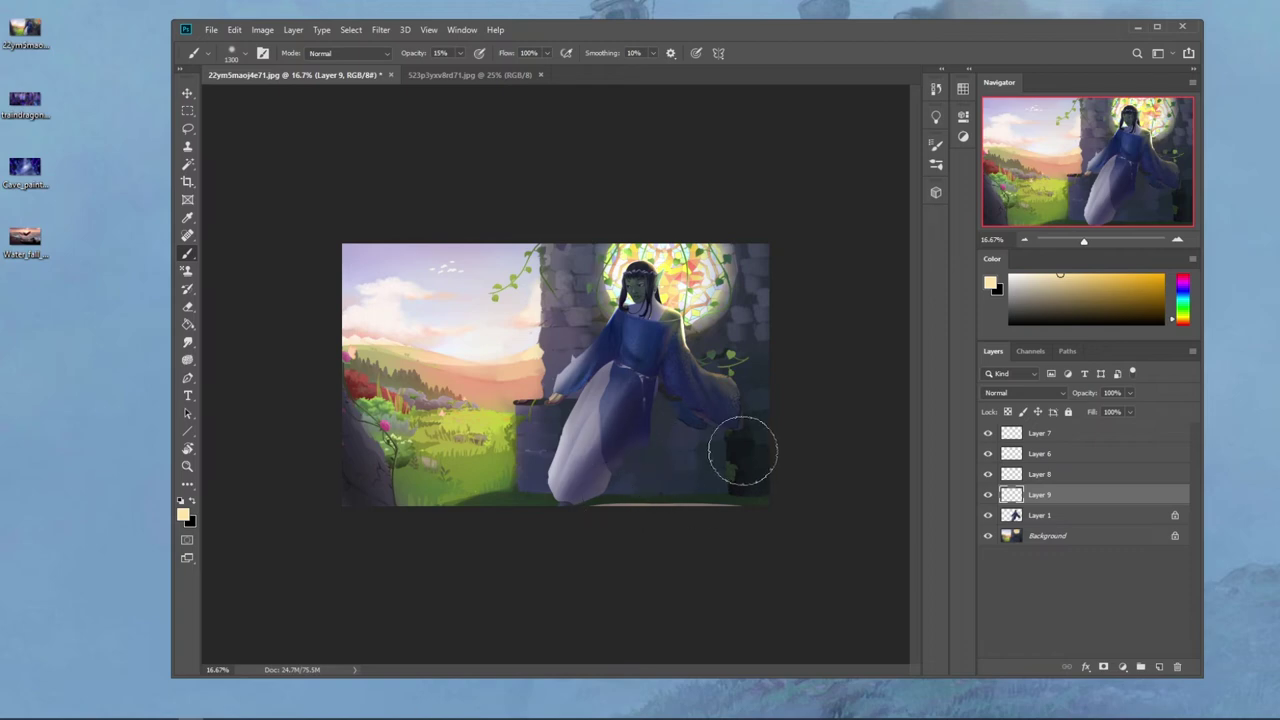
Step: Set the Eraser to the soft round brush at 500 px
key("e")
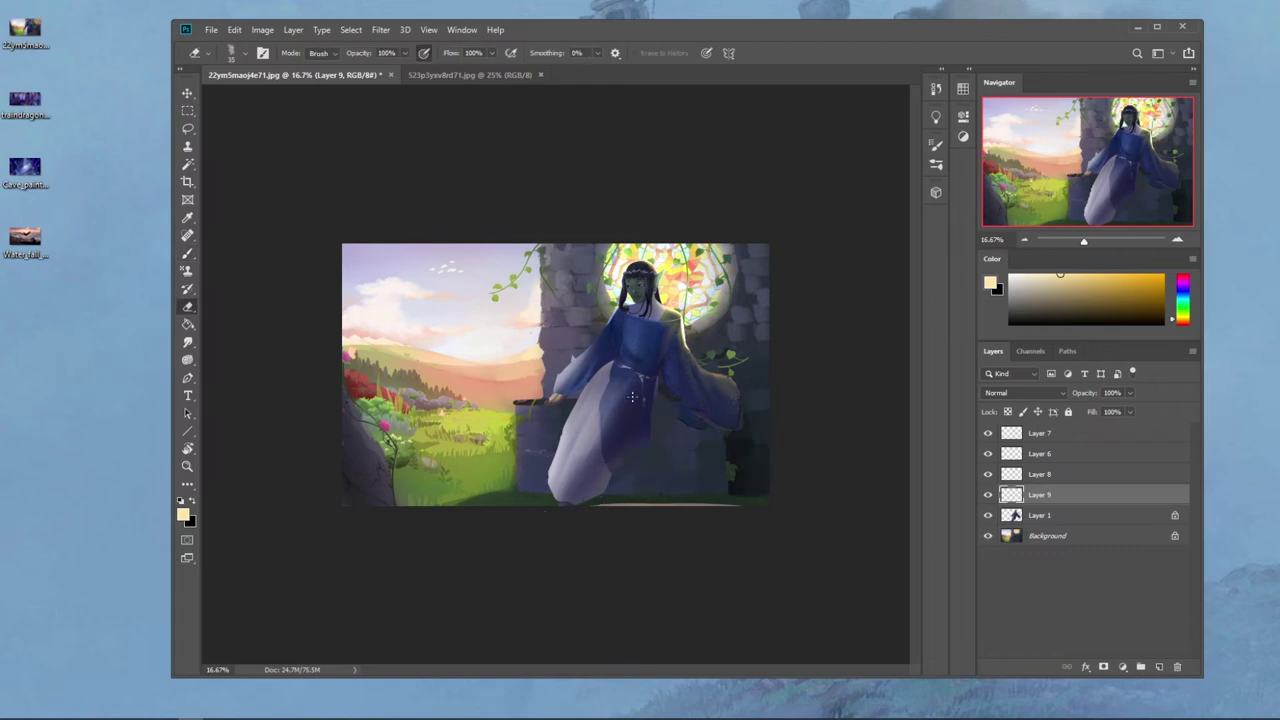
right_click(629, 379)
left_click(673, 398)
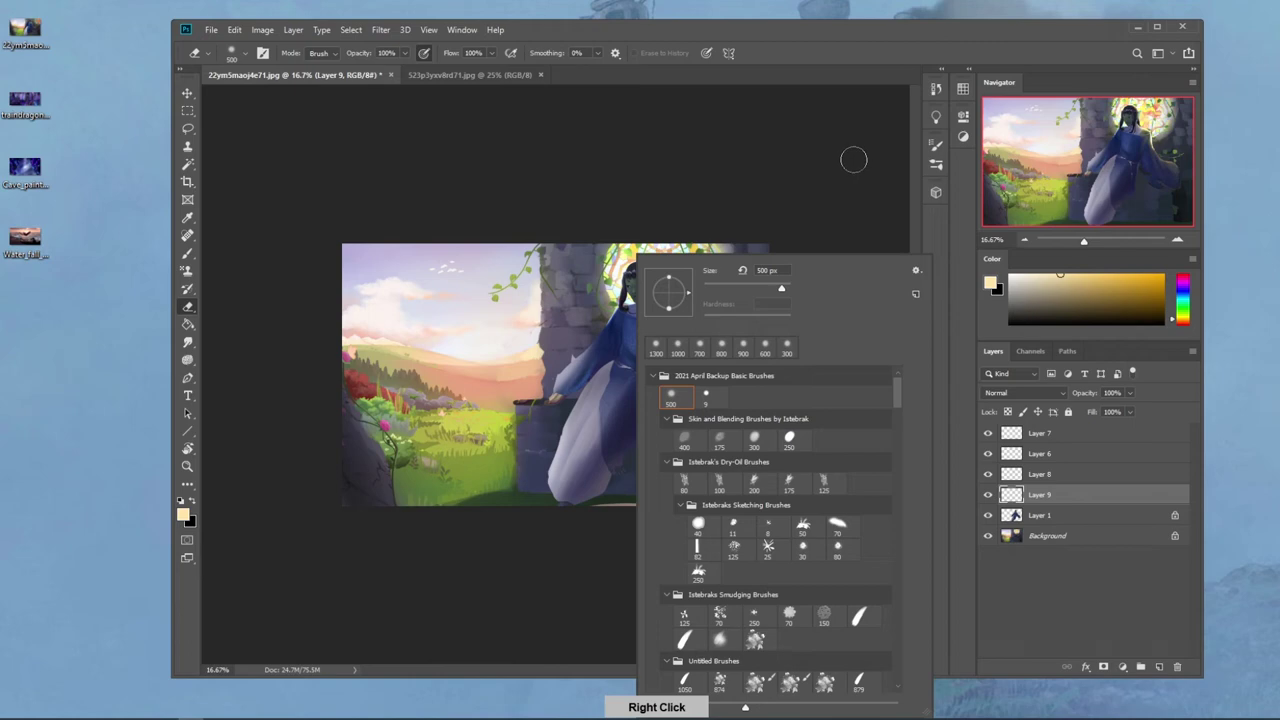
left_click(852, 160)
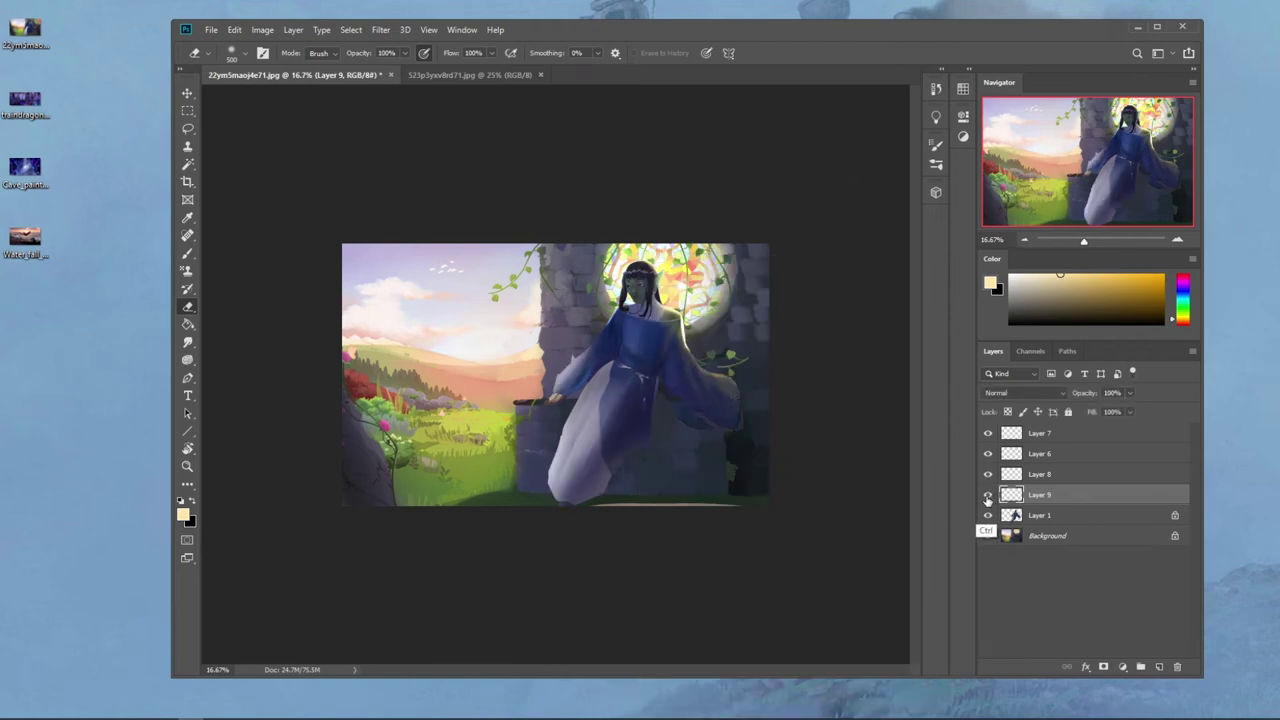
Step: Examine the overall lighting with the painting at thumbnail size and fitted to the window
key("ctrl+minus")
key("ctrl+minus")
key("ctrl+minus")
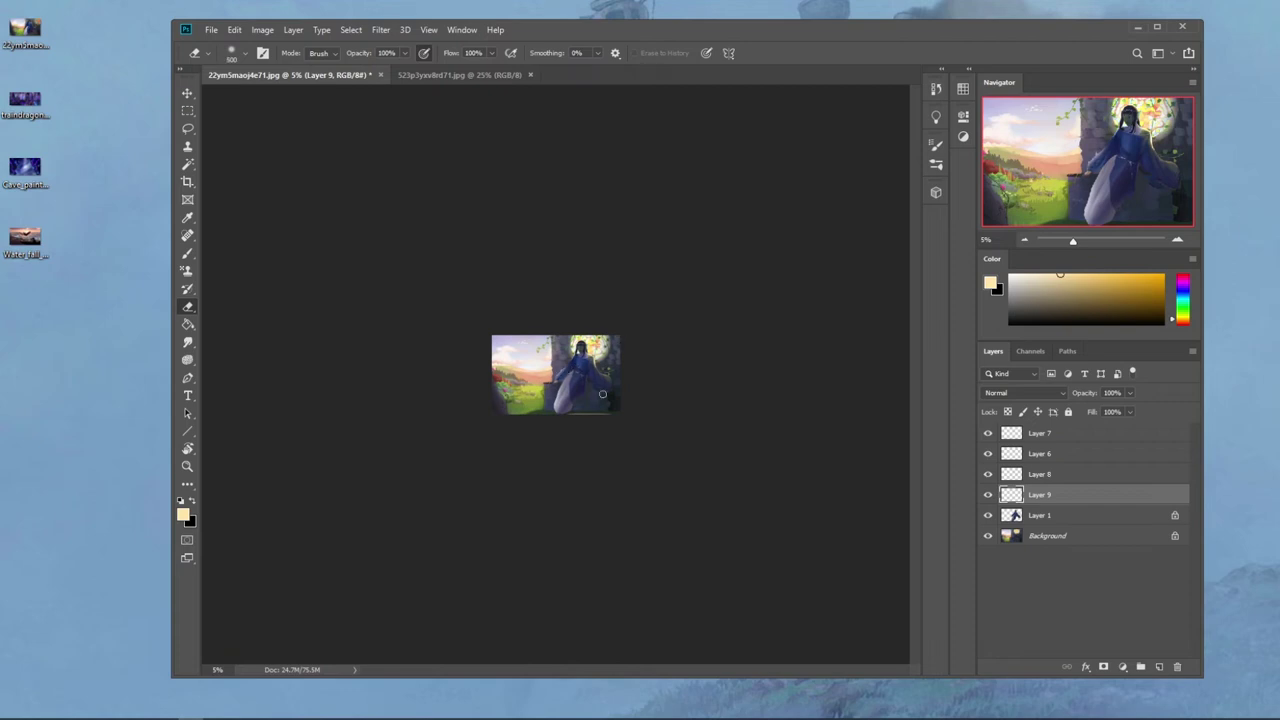
key("z")
key("ctrl+0")
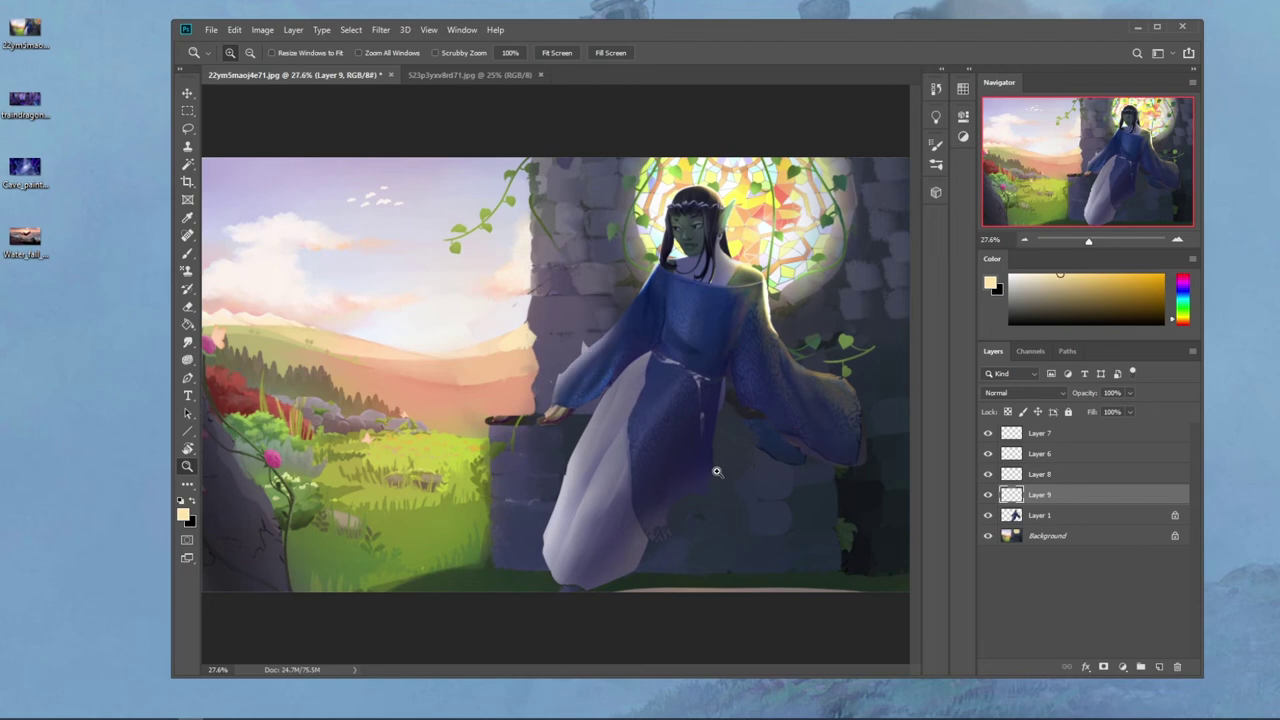
Step: Select Layer 1 and add a new empty layer directly above it
left_click(1048, 518)
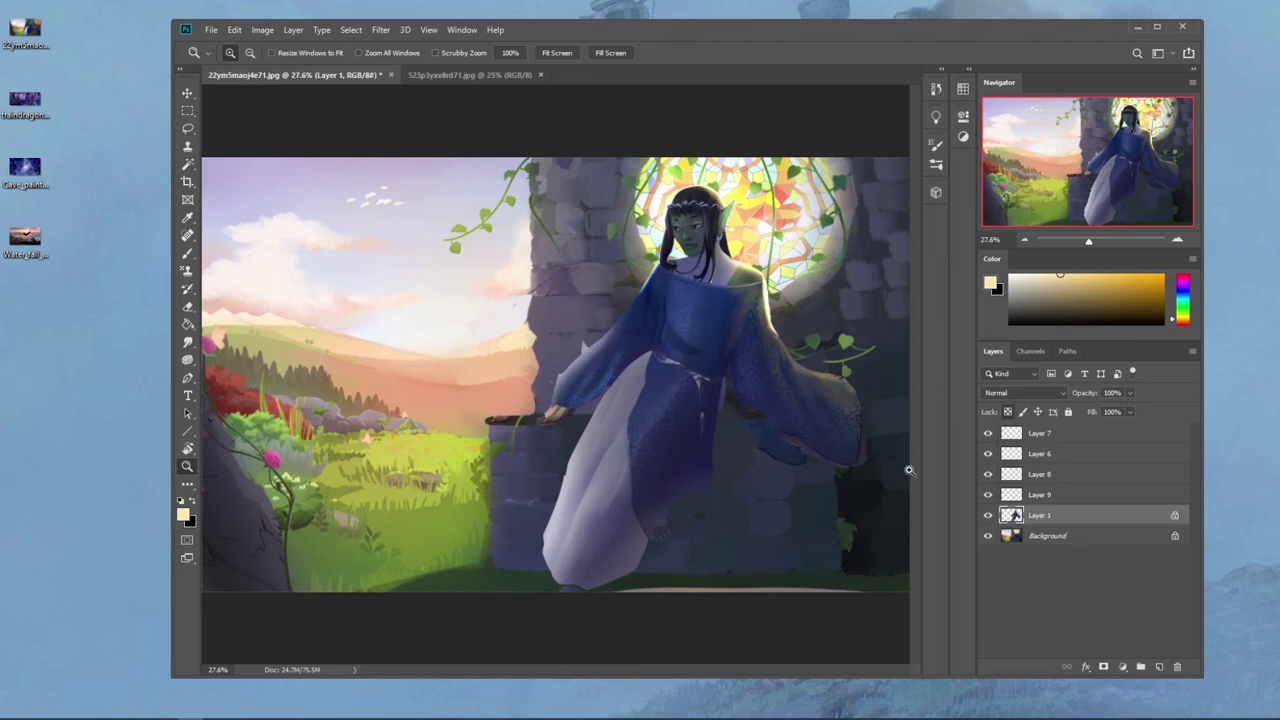
key("l")
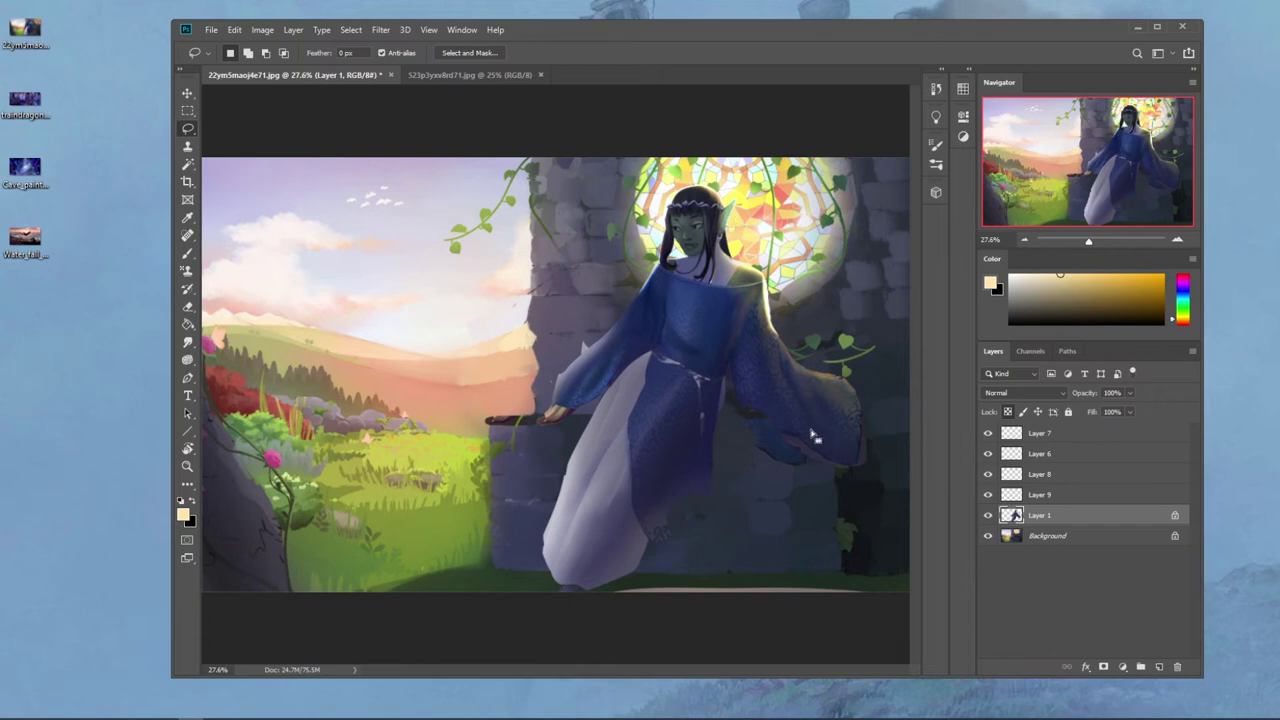
key("ctrl+minus")
key("ctrl+minus")
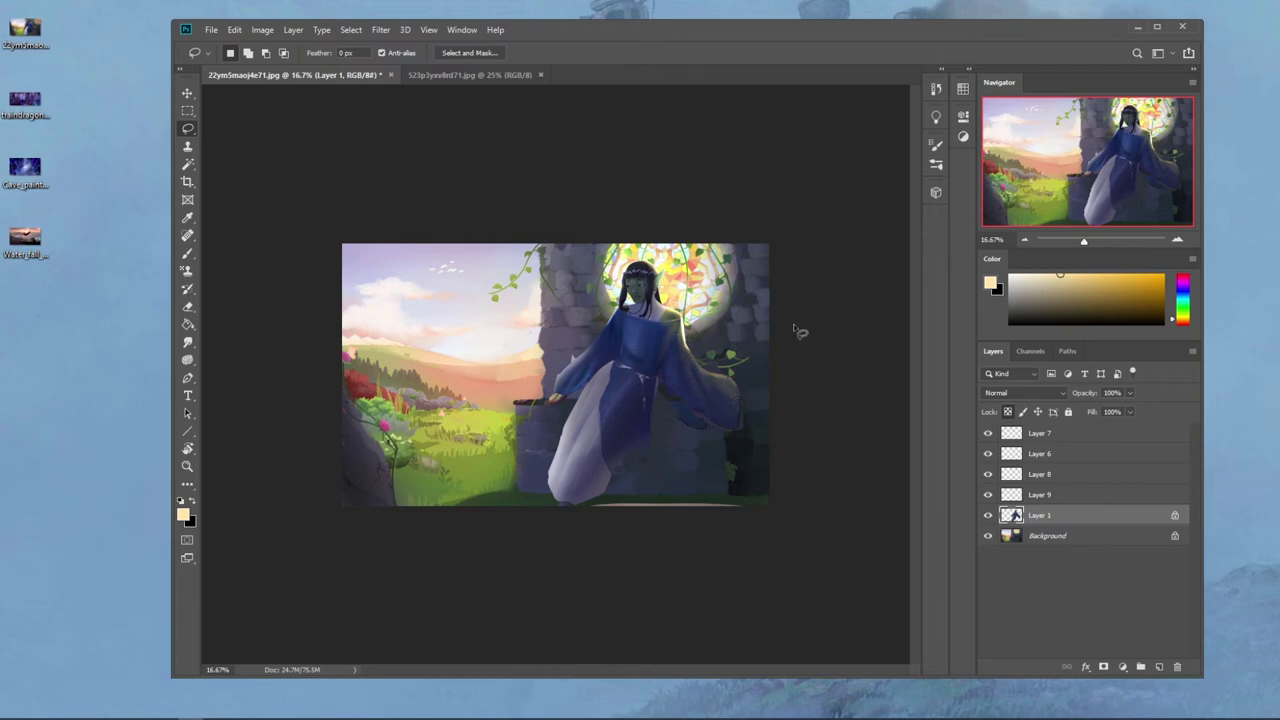
key("m")
right_click(731, 345)
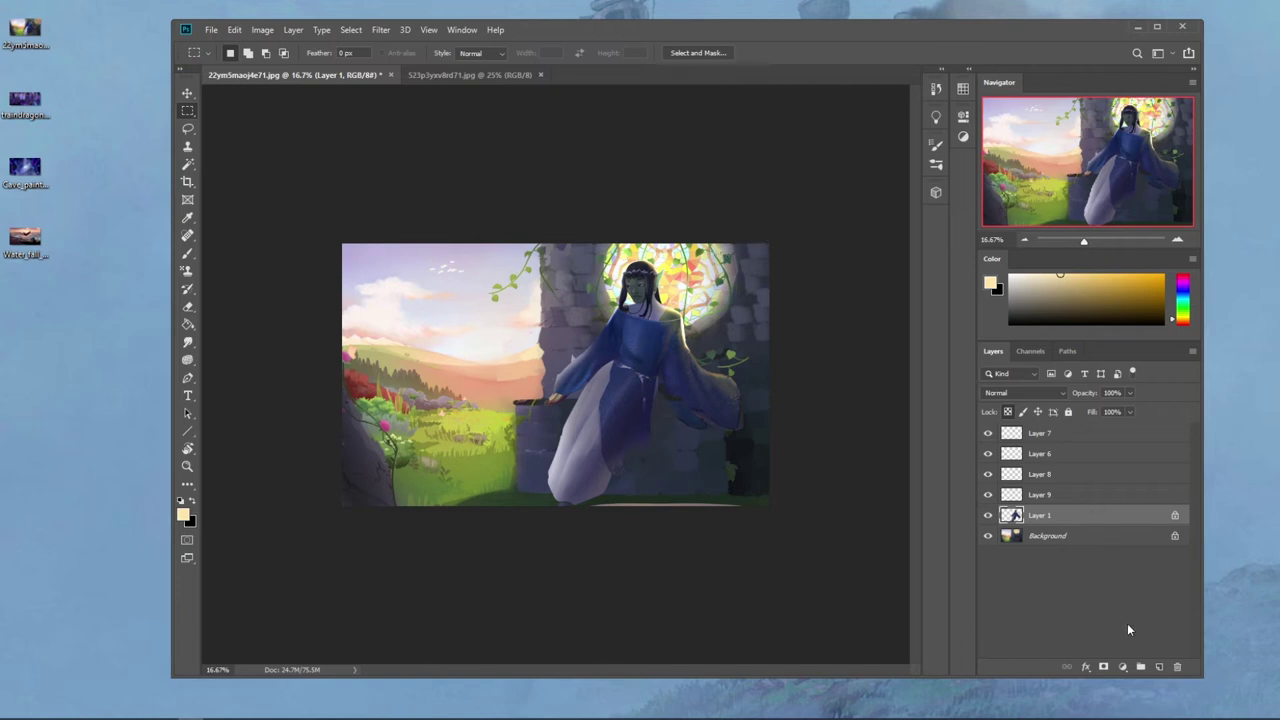
left_click(1159, 666)
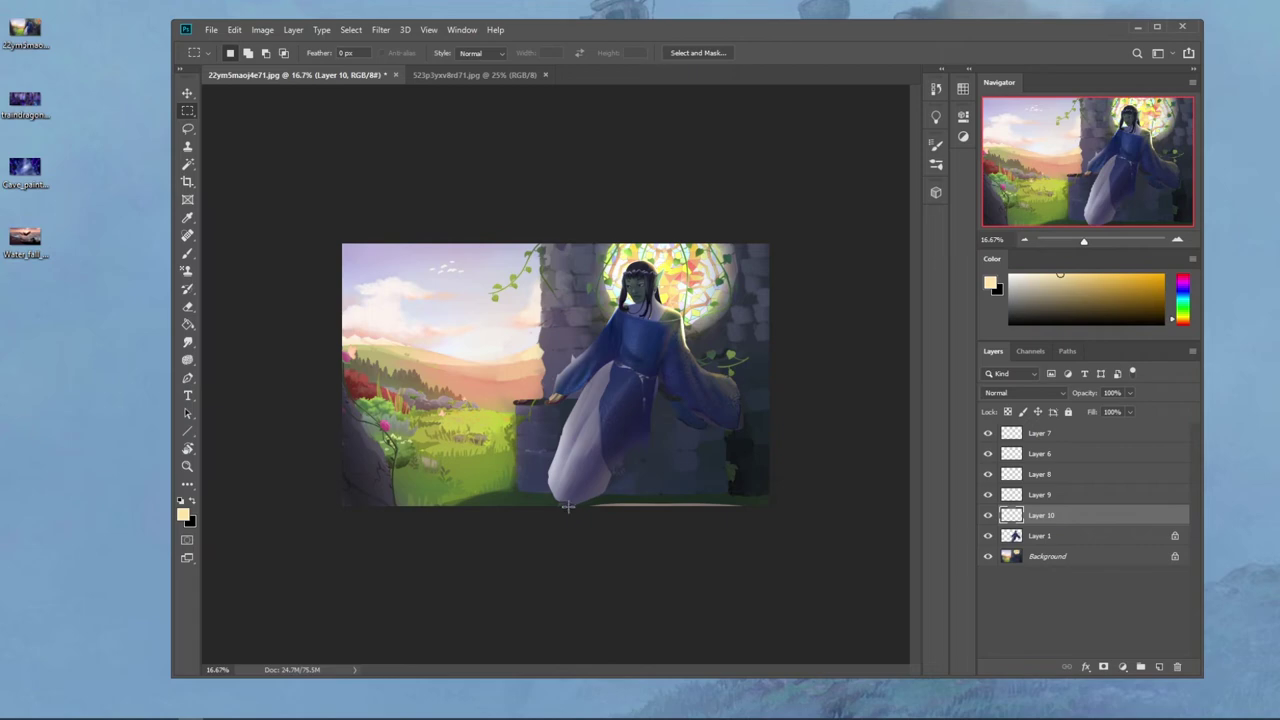
Step: Activate the Background layer and set up the Smudge tool with a 90 px brush
key("b")
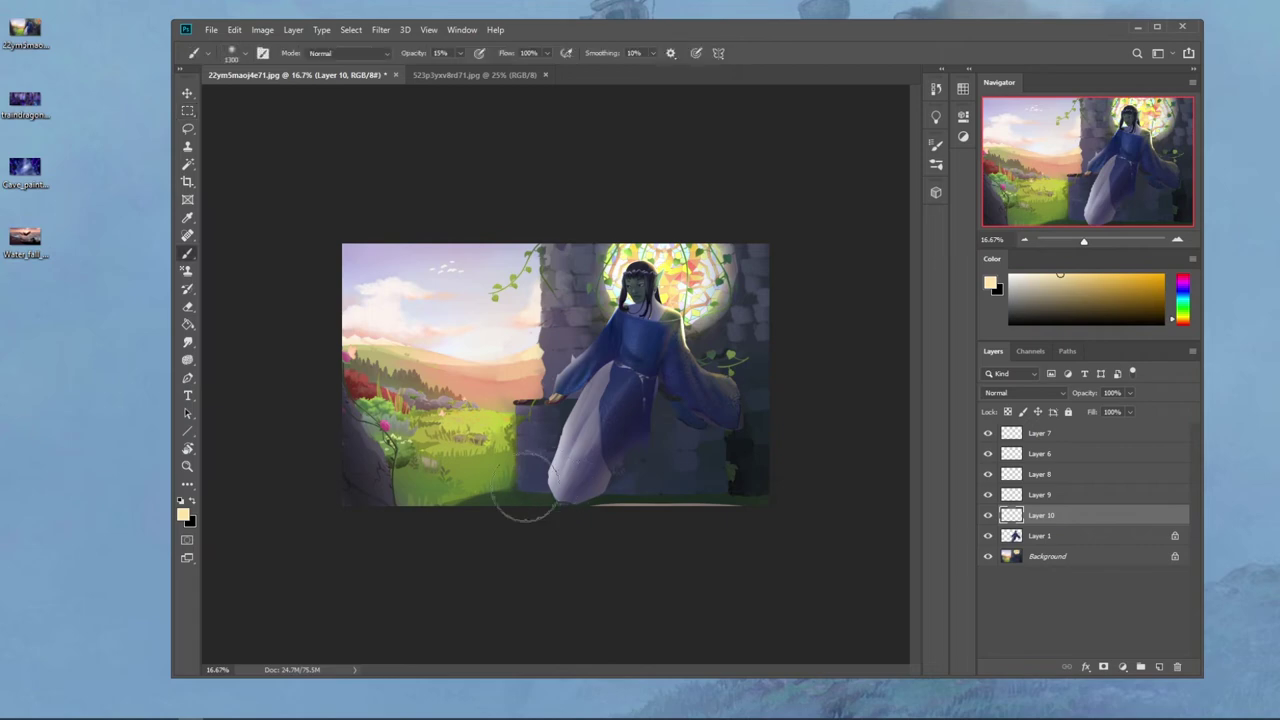
left_click(187, 343)
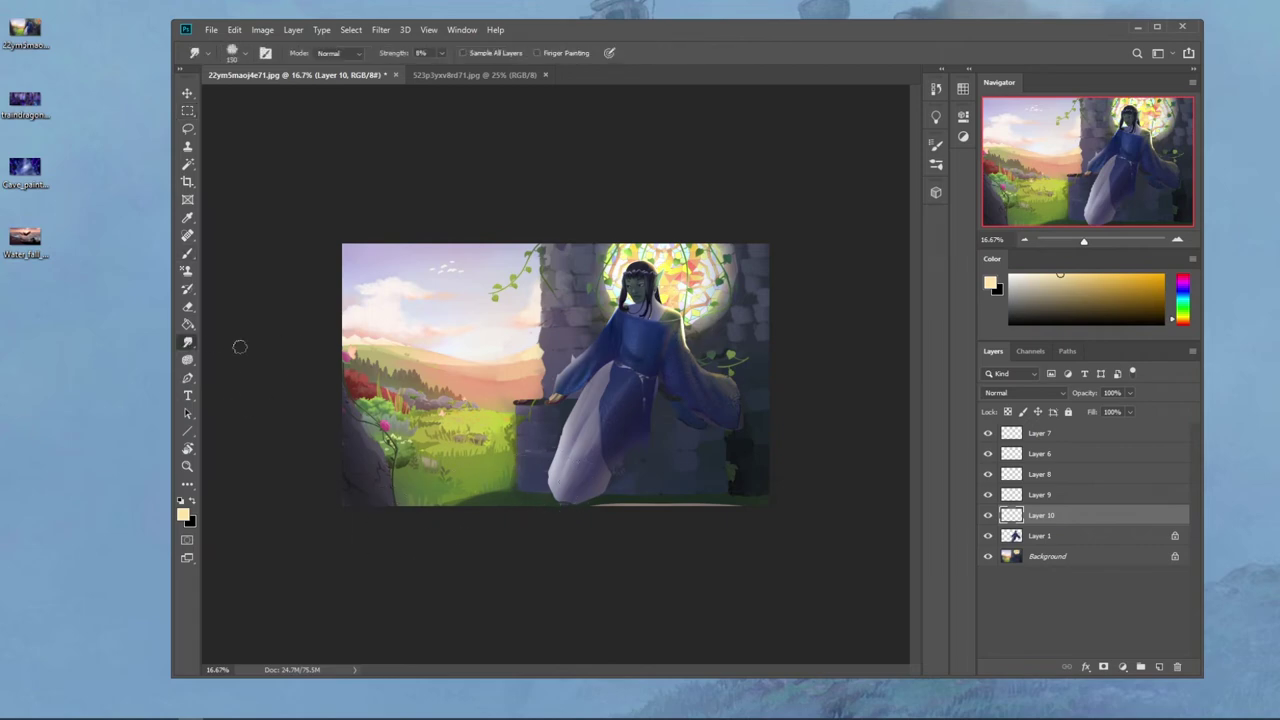
left_click(1049, 558)
key("bracketleft")
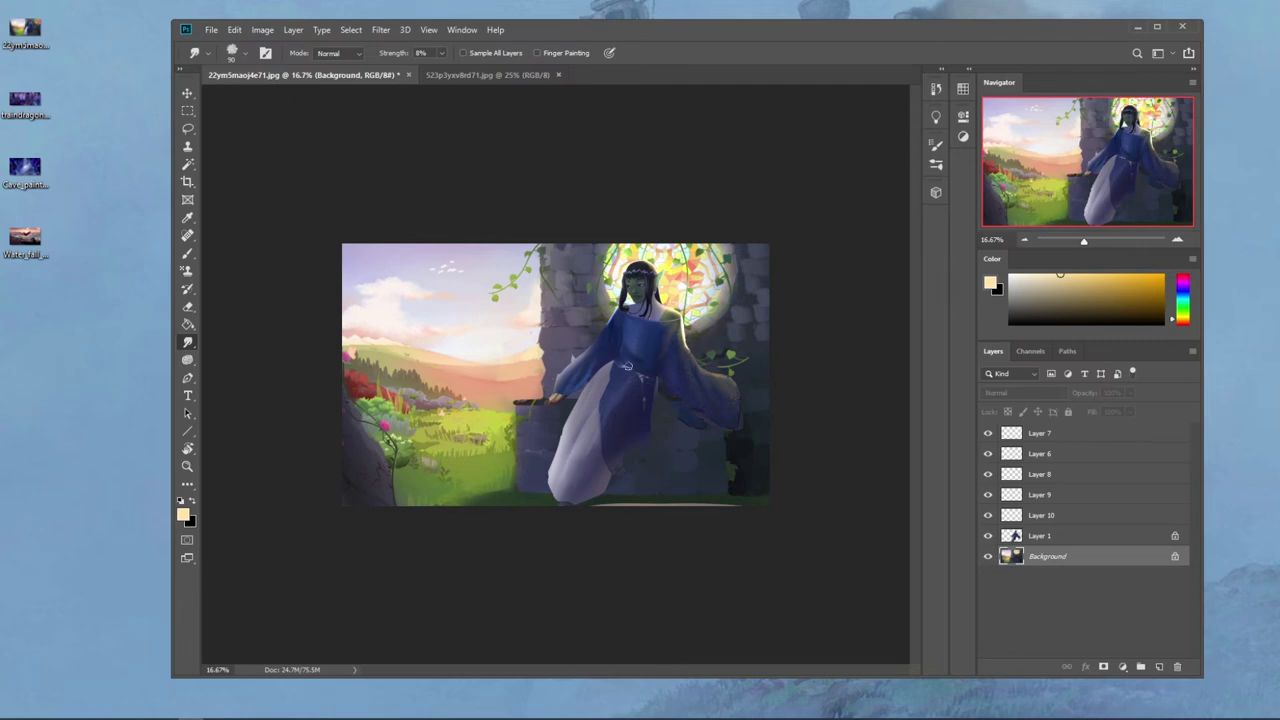
Step: Lasso a curved cloth shape trailing from the skirt across the grass and fill it with the robe's blue on a new layer above Background
key("l")
mouse_move(585, 408)
left_mouse_down()
mouse_move(551, 443)
mouse_move(439, 511)
mouse_move(405, 523)
mouse_move(516, 462)
mouse_move(385, 495)
mouse_move(508, 491)
mouse_move(596, 396)
left_mouse_up()
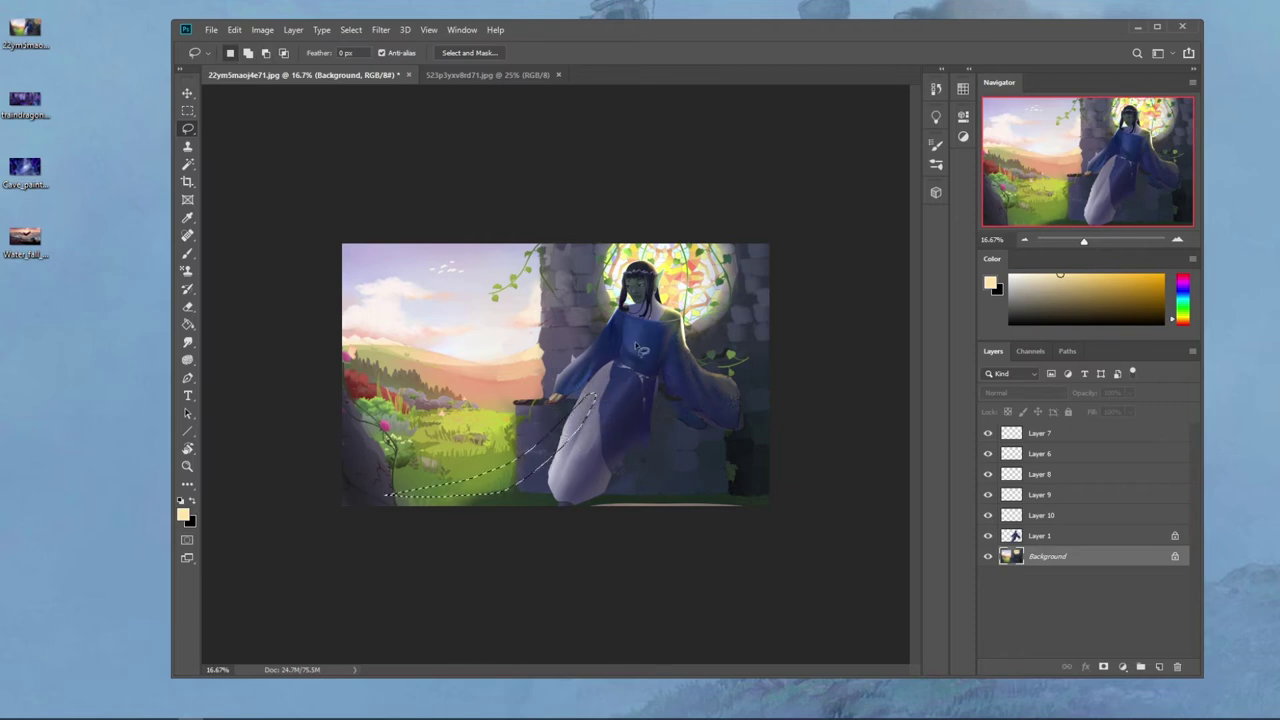
left_click(1159, 667)
key("g")
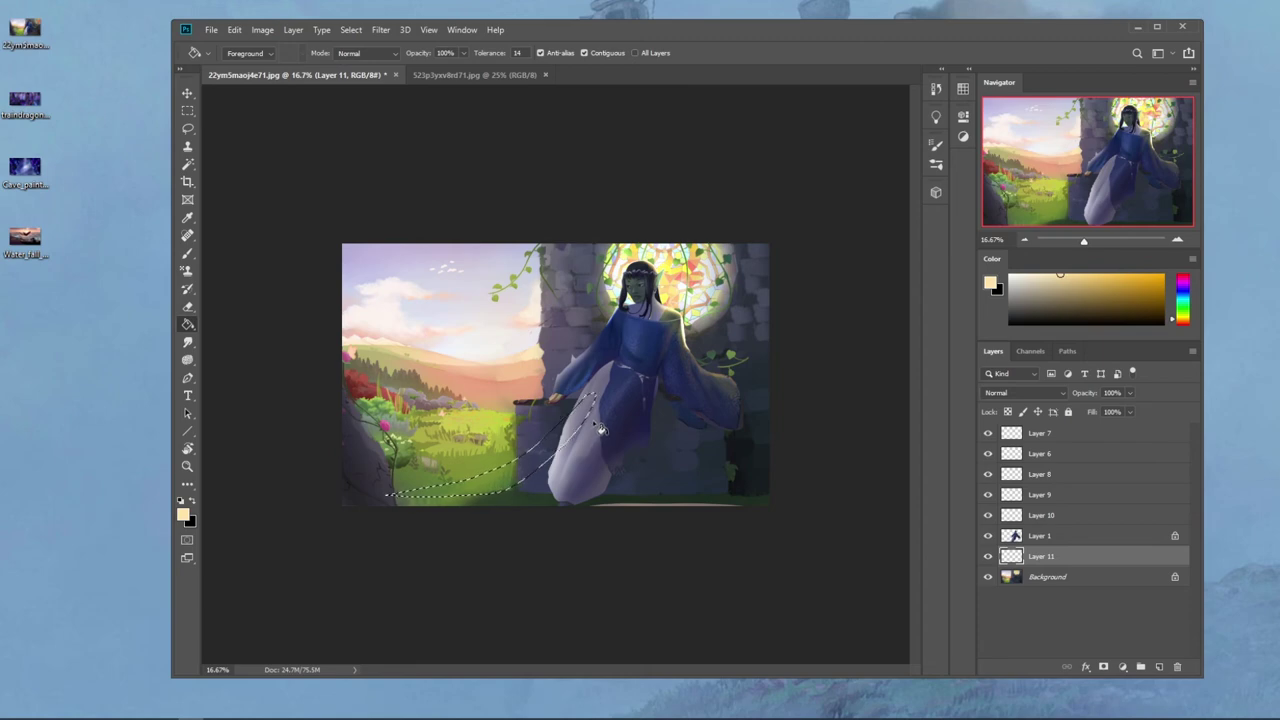
key("alt")
left_click(640, 344, "alt")
left_click(509, 489)
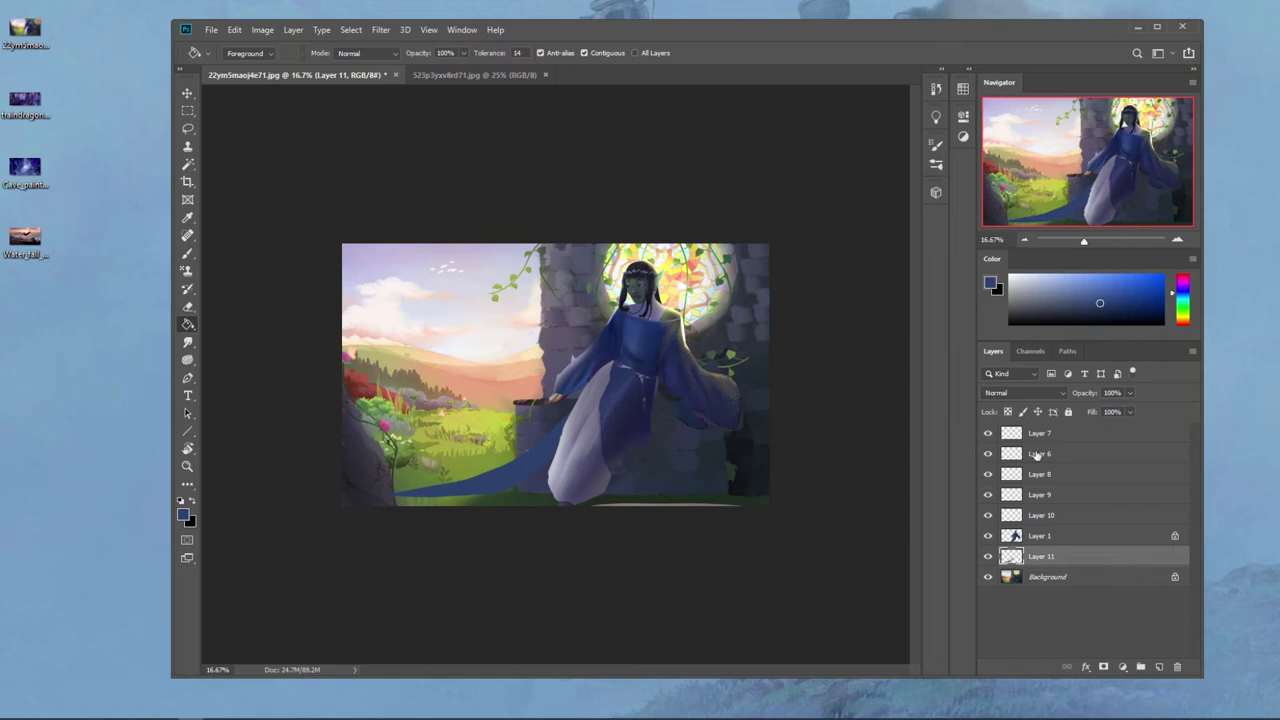
Step: Hide the blue cloth layer and activate the Background layer with the Lasso tool ready
left_click(988, 556)
left_click(1047, 579)
key("l")
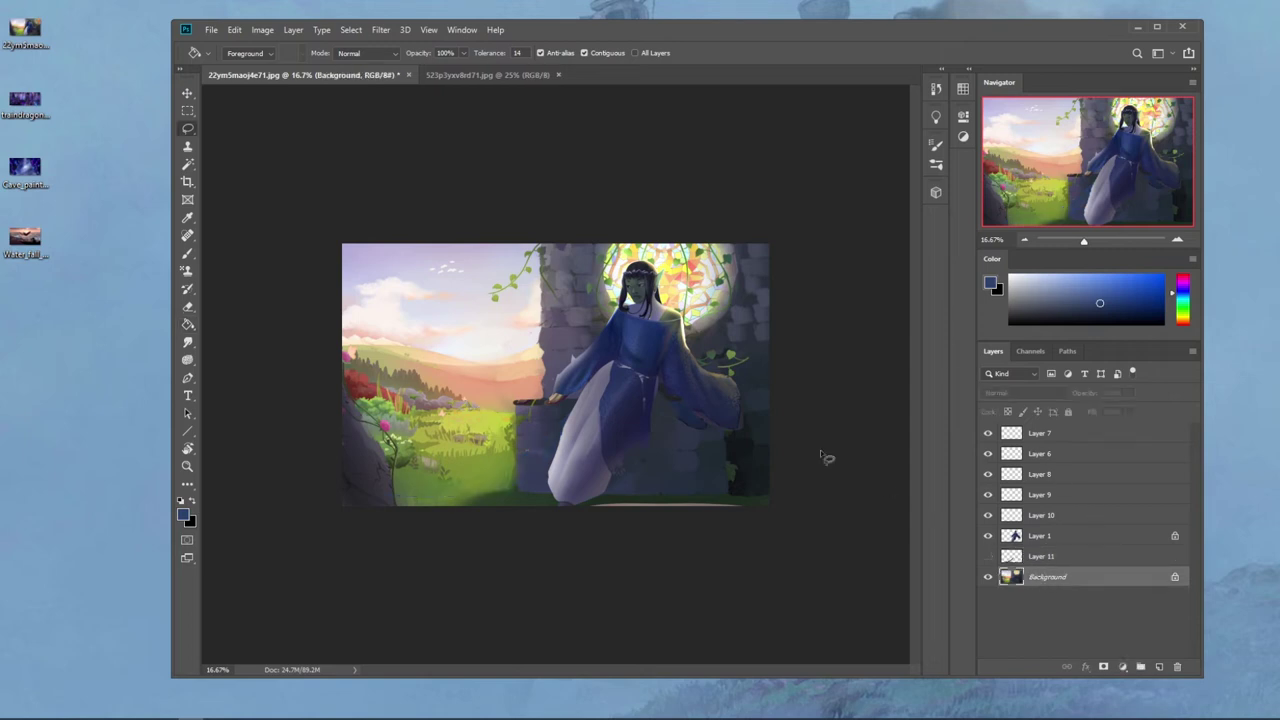
Step: Lasso the wall area between the stone edge and the figure's arm and paint it with the hills' peach at 100% opacity
mouse_move(538, 317)
left_mouse_down()
mouse_move(600, 390)
mouse_move(537, 380)
left_mouse_up()
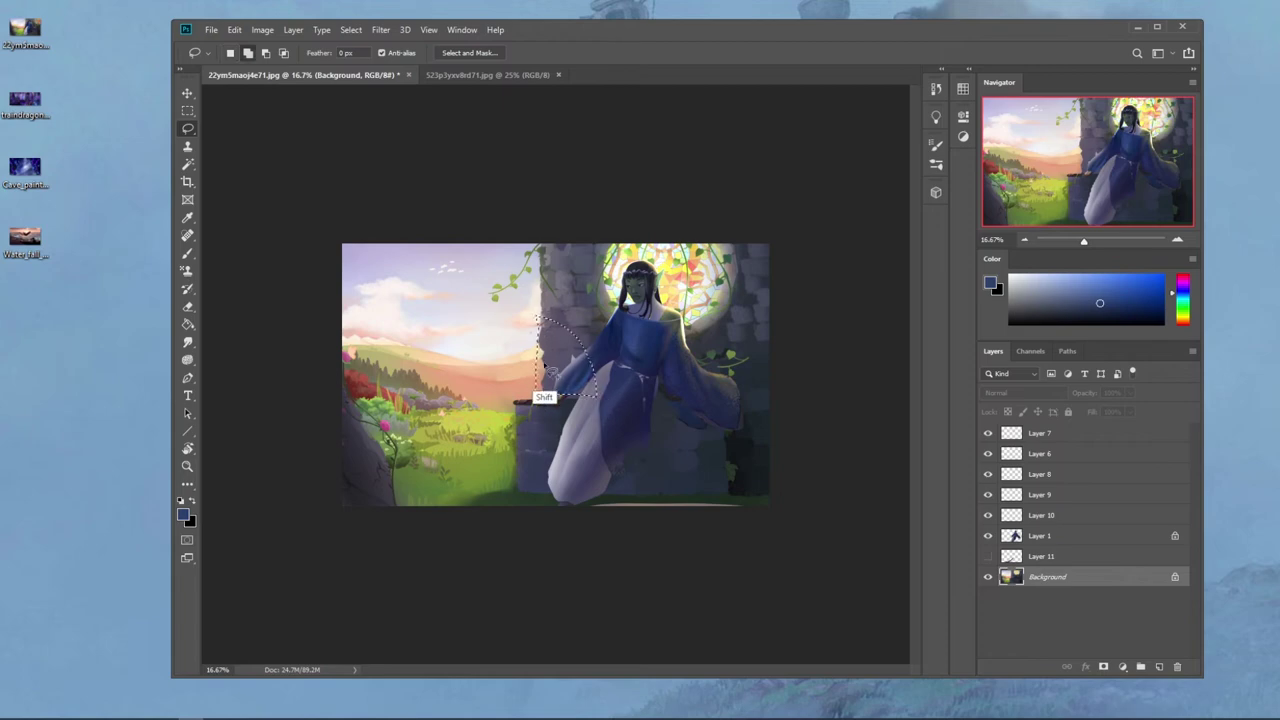
mouse_move(597, 400)
left_mouse_down()
mouse_move(536, 406)
mouse_move(558, 369)
left_mouse_up()
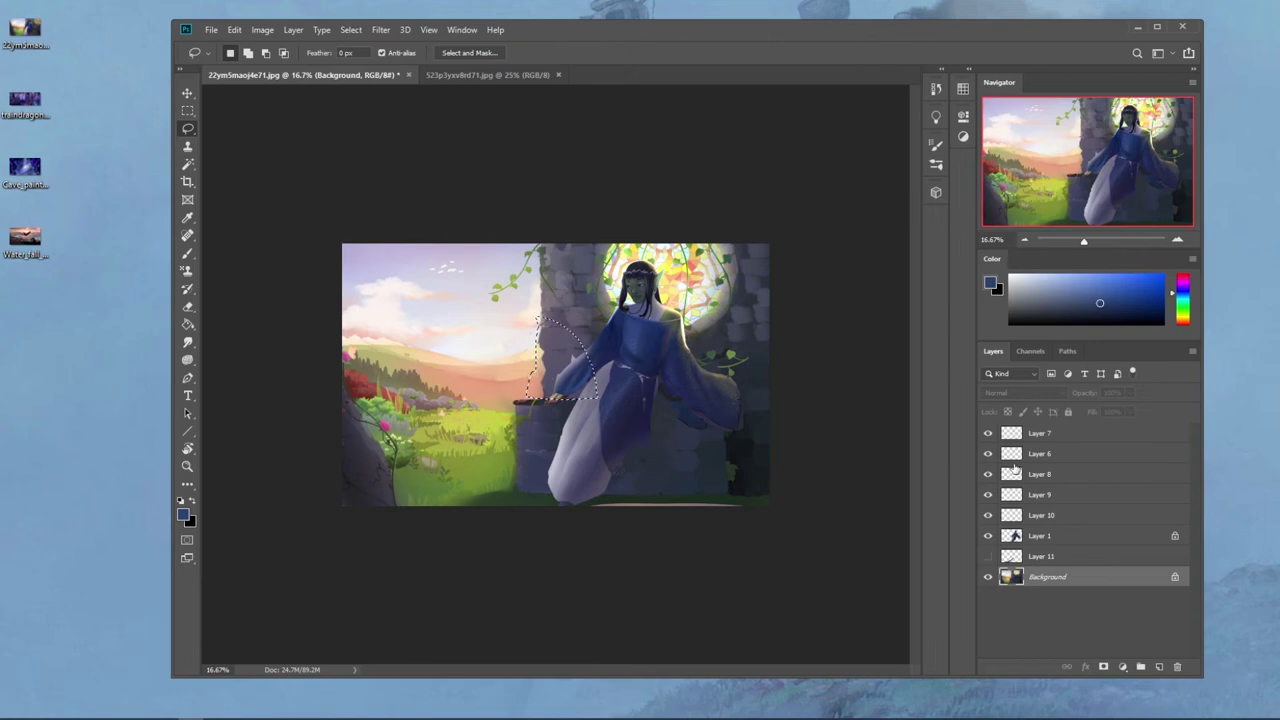
key("b")
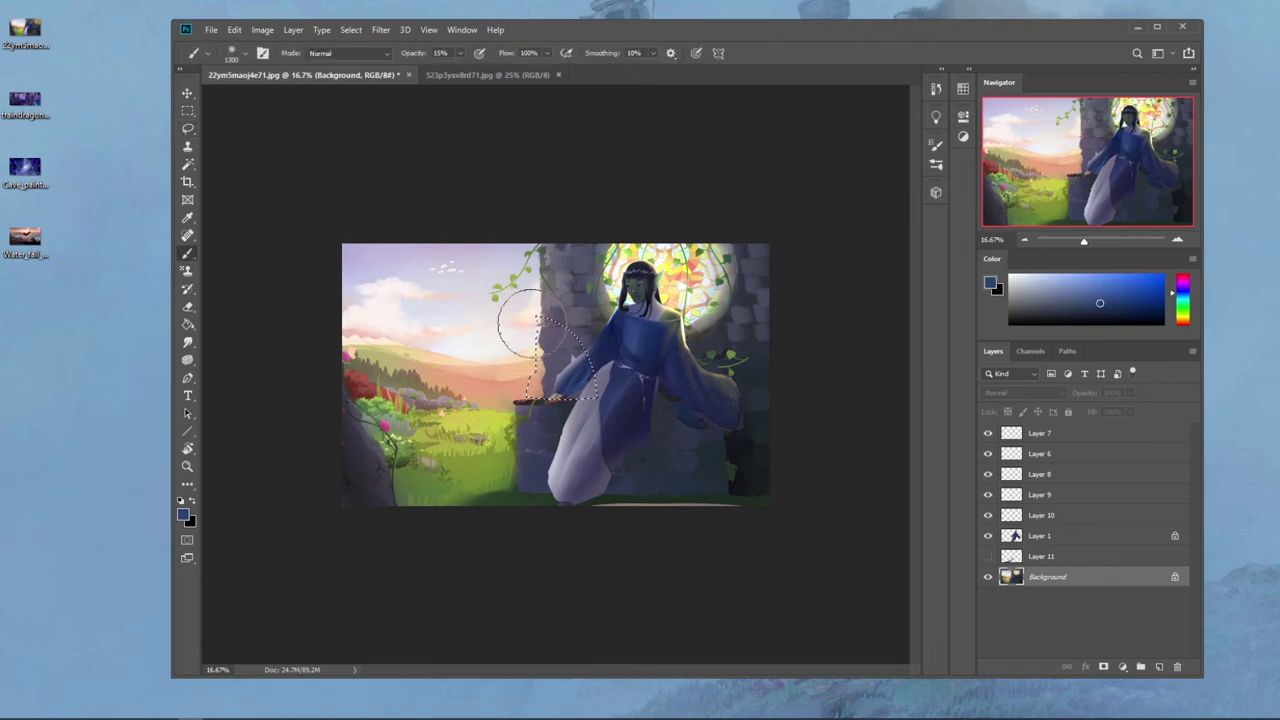
right_click(550, 256)
key("Escape")
left_click(508, 362, "alt")
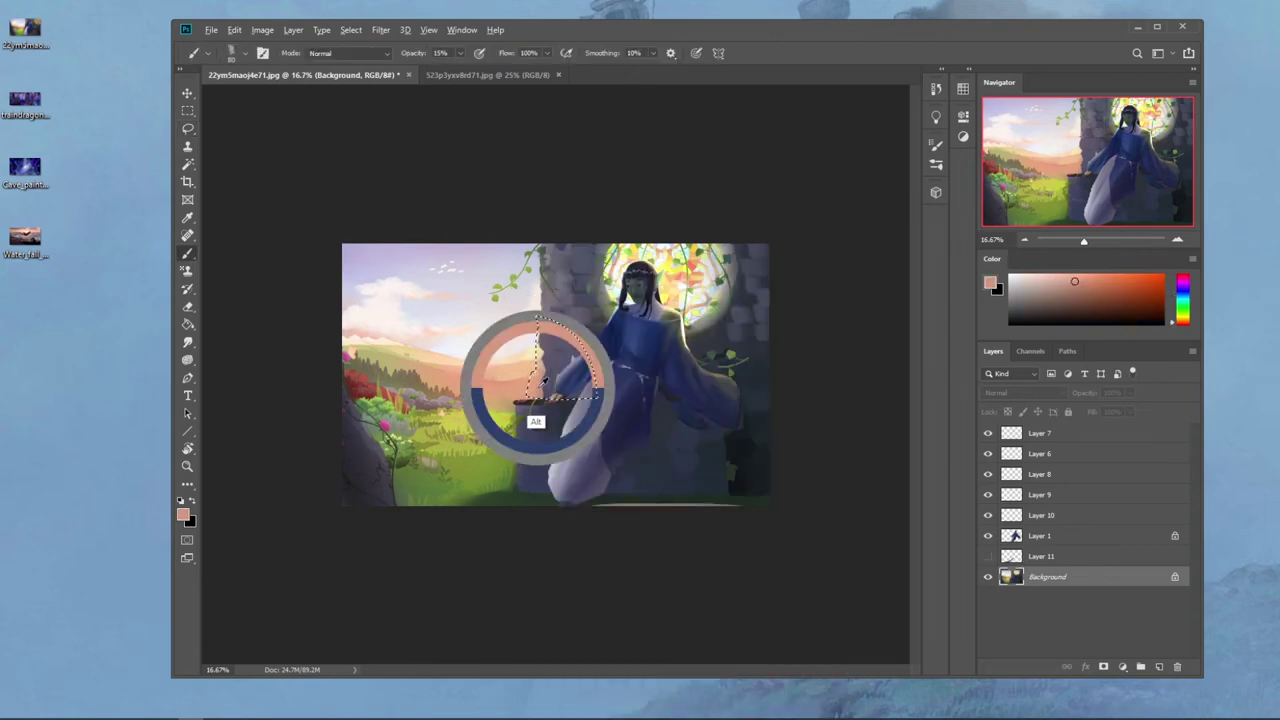
left_click(374, 54)
left_click(376, 54)
left_click(460, 54)
left_click_drag(459, 68, 516, 69)
left_click(602, 396)
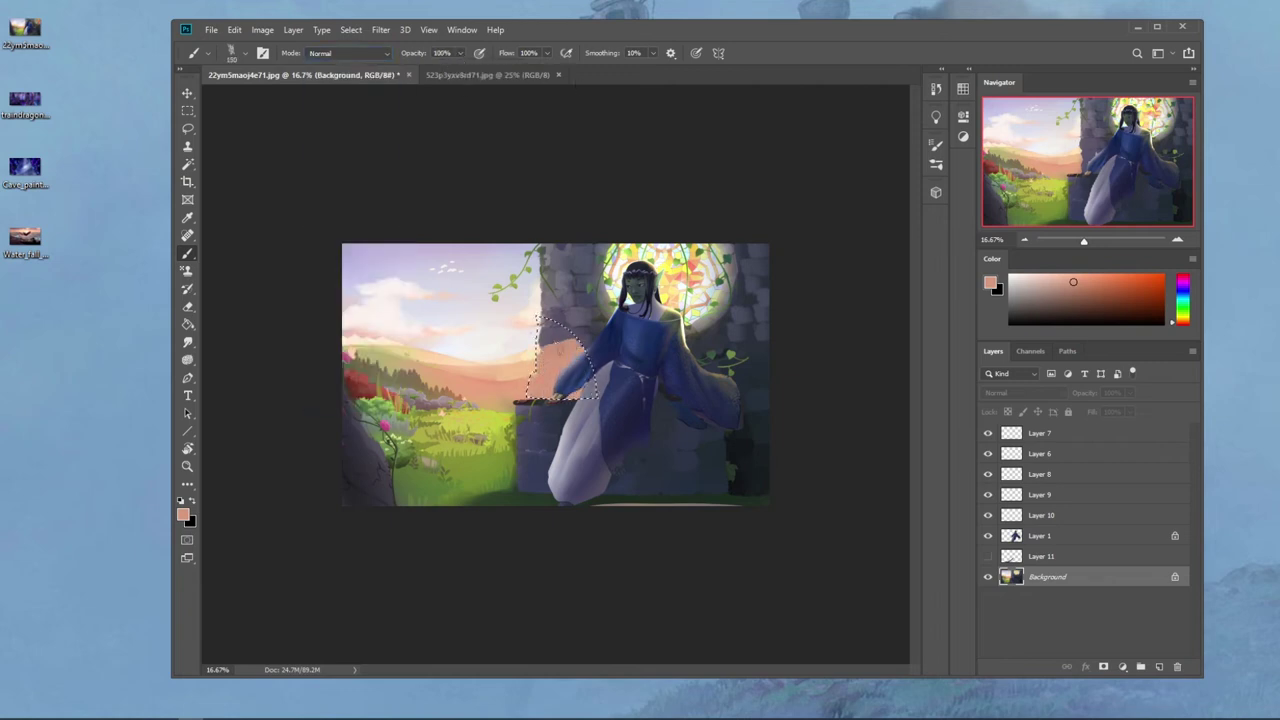
Step: Extend the sky's pale white and cream and the hills' peach tones across the lassoed area, and remove the selection
left_click(543, 329, "alt")
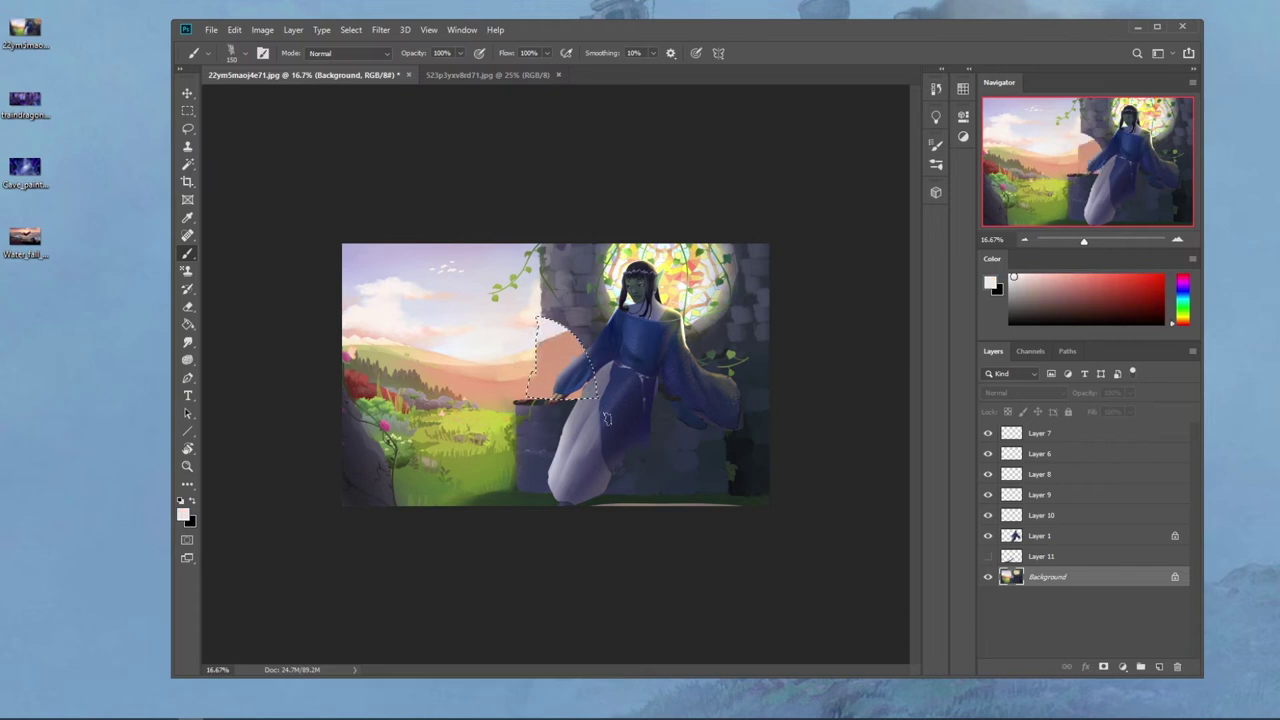
left_click(528, 343, "alt")
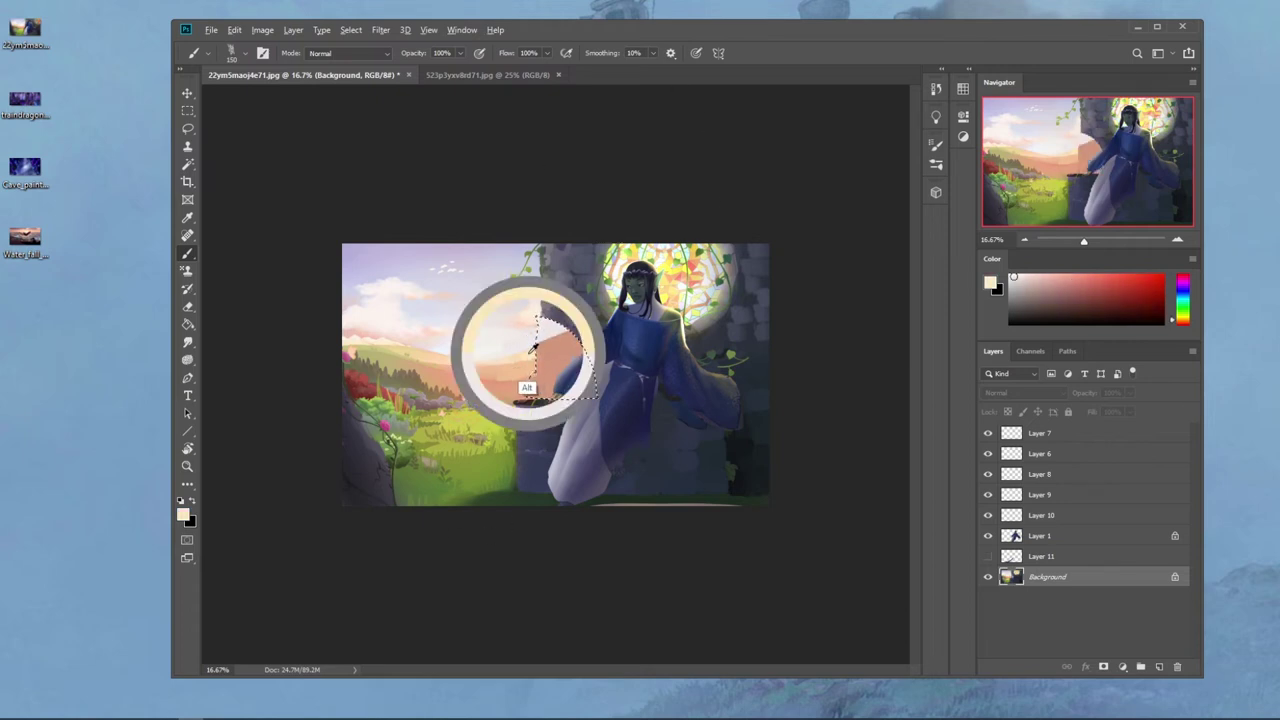
left_click(518, 371, "alt")
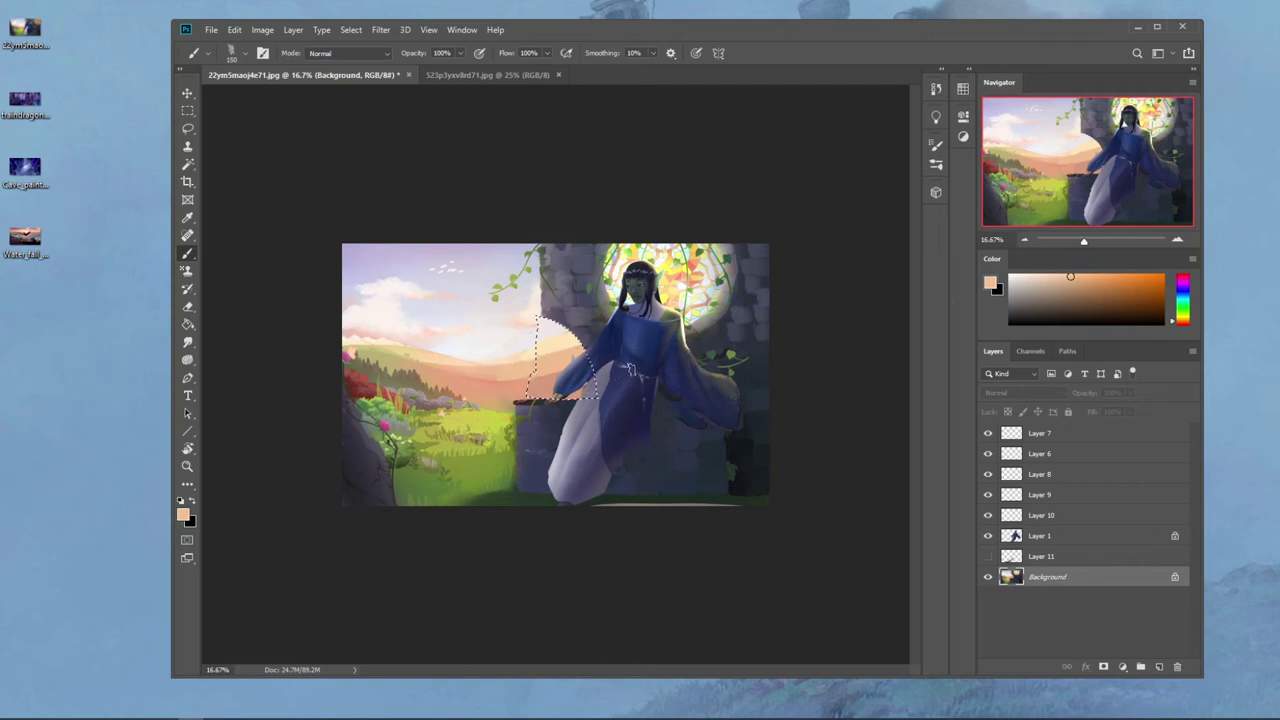
key("l")
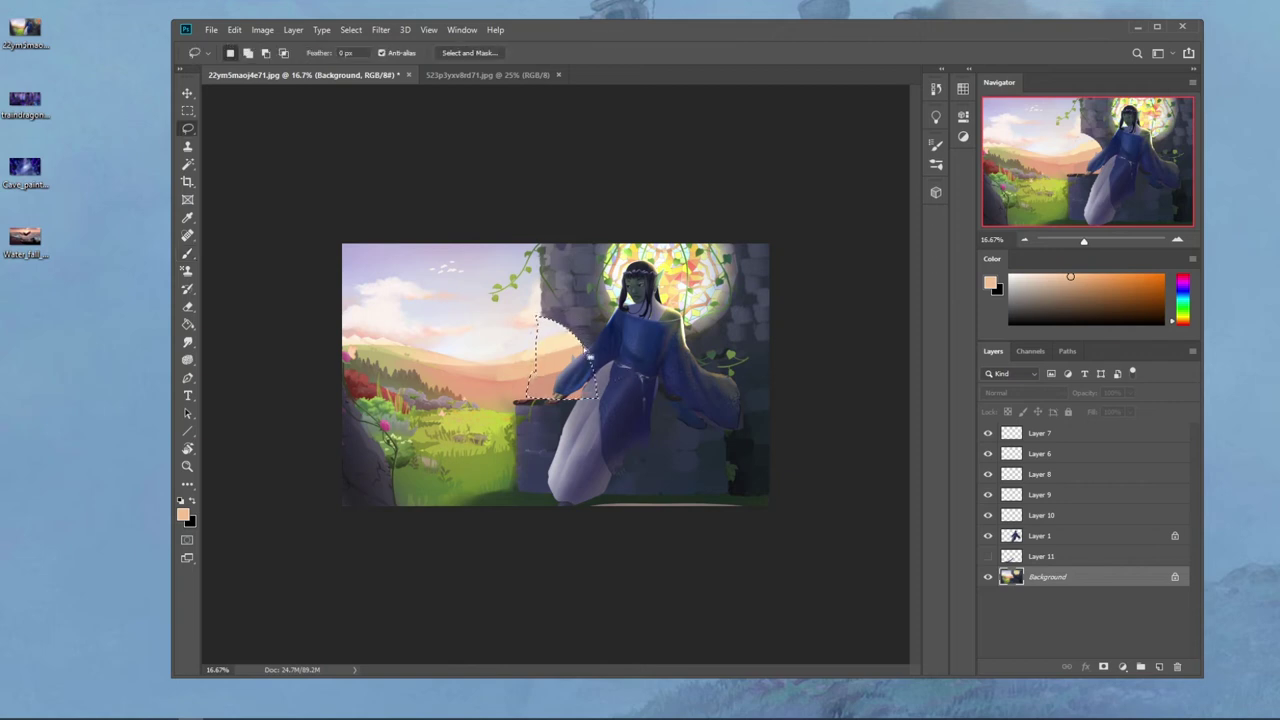
right_click(580, 370)
left_click(600, 372)
key("b")
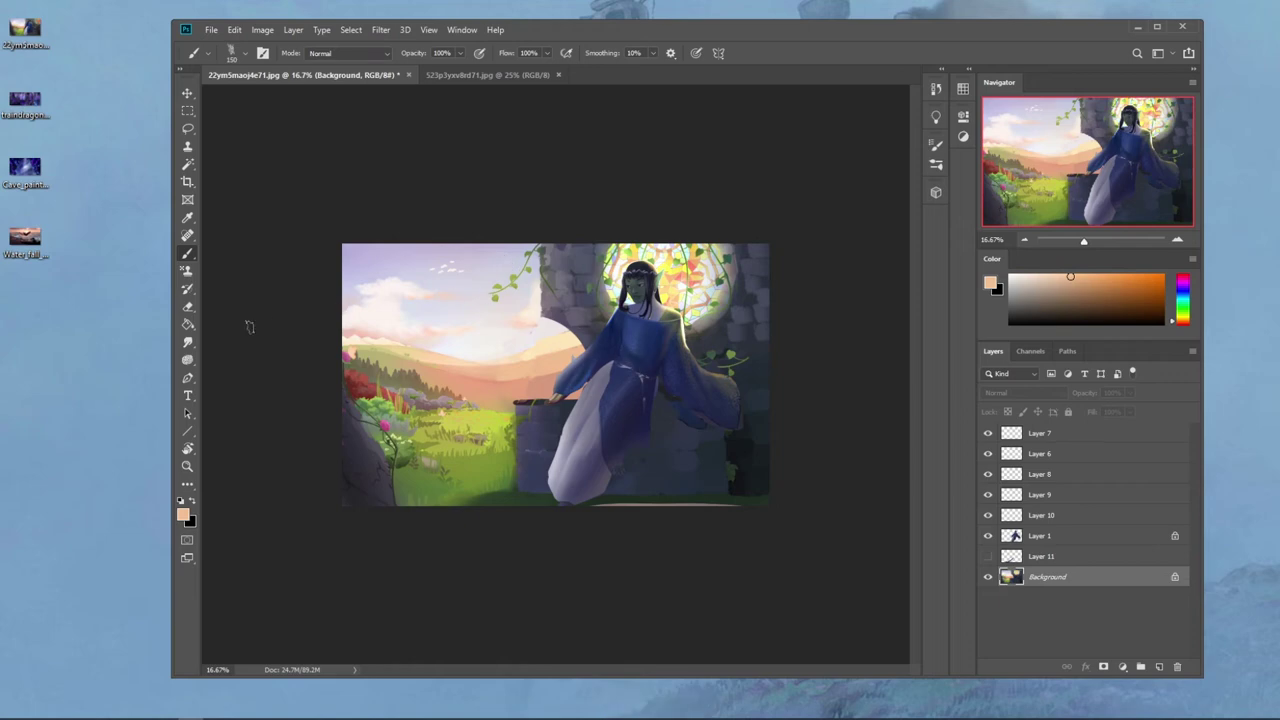
Step: Blend the painted sky and hill tones beside the figure's arm using colours sampled from the sunset
left_click(556, 378, "alt")
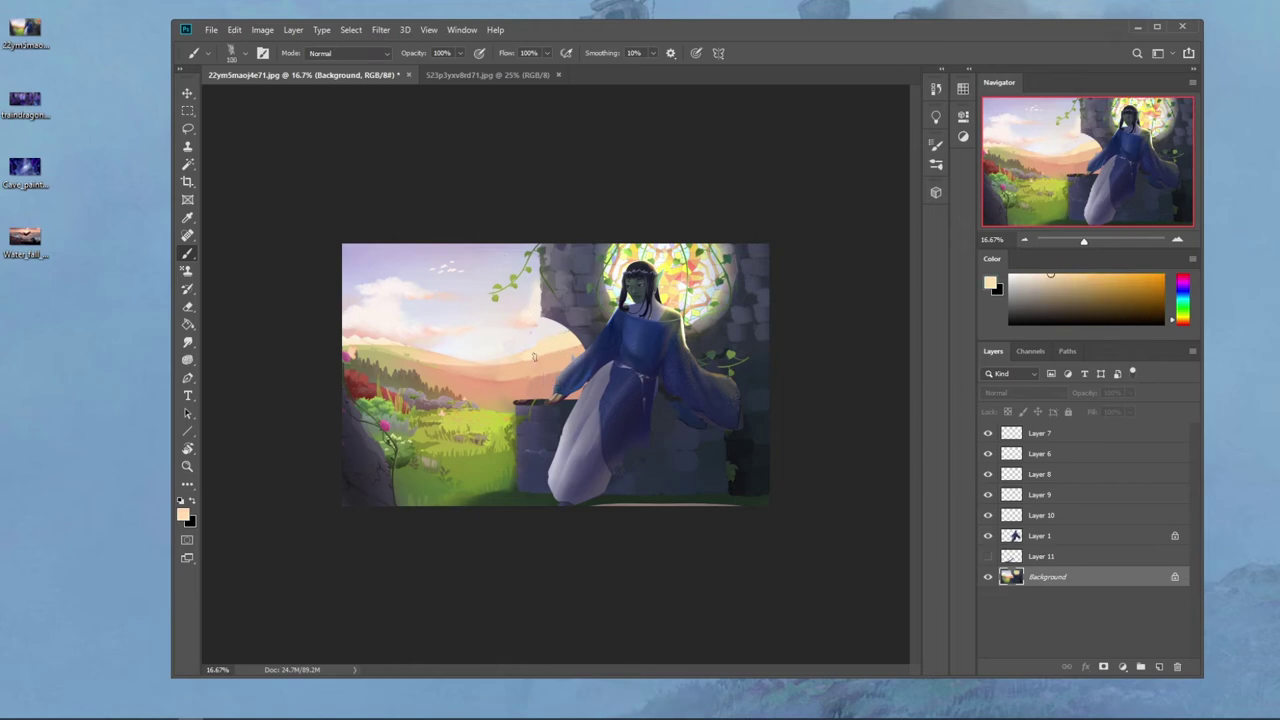
left_click_drag(531, 356, 580, 356)
key("ctrl+z")
left_click_drag(534, 353, 572, 352)
left_click(525, 362, "alt")
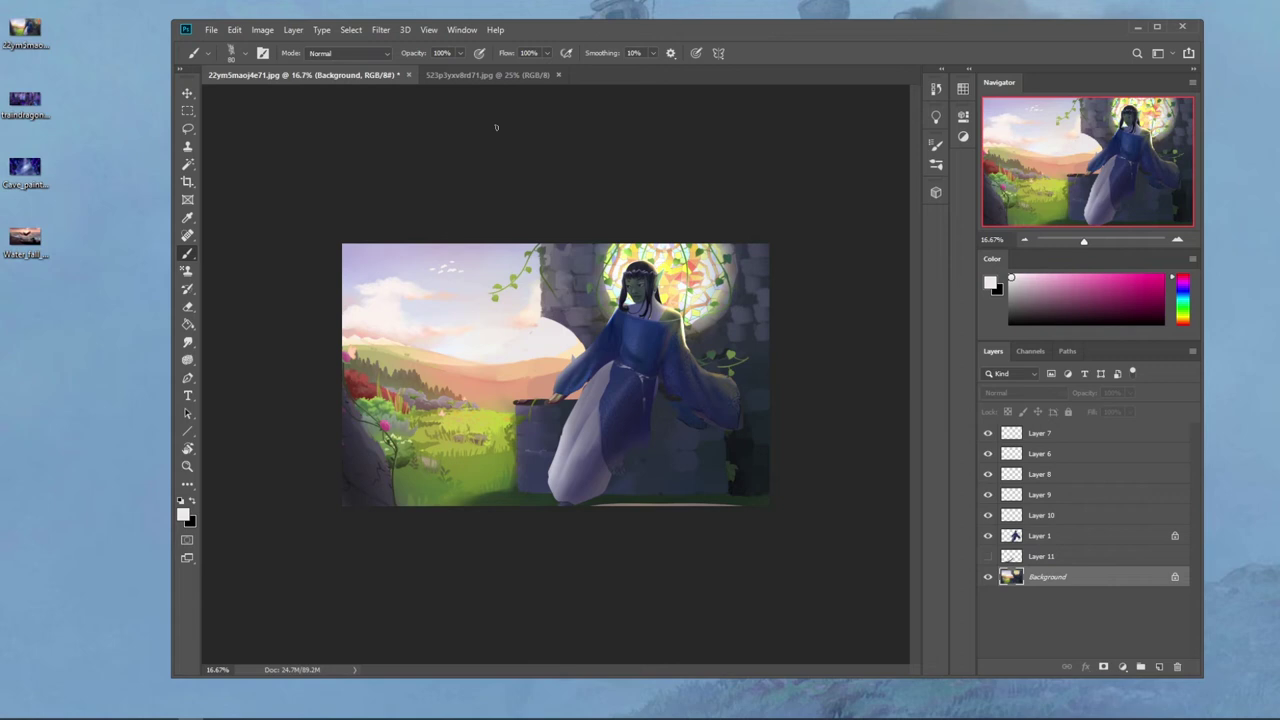
left_click(574, 353, "alt")
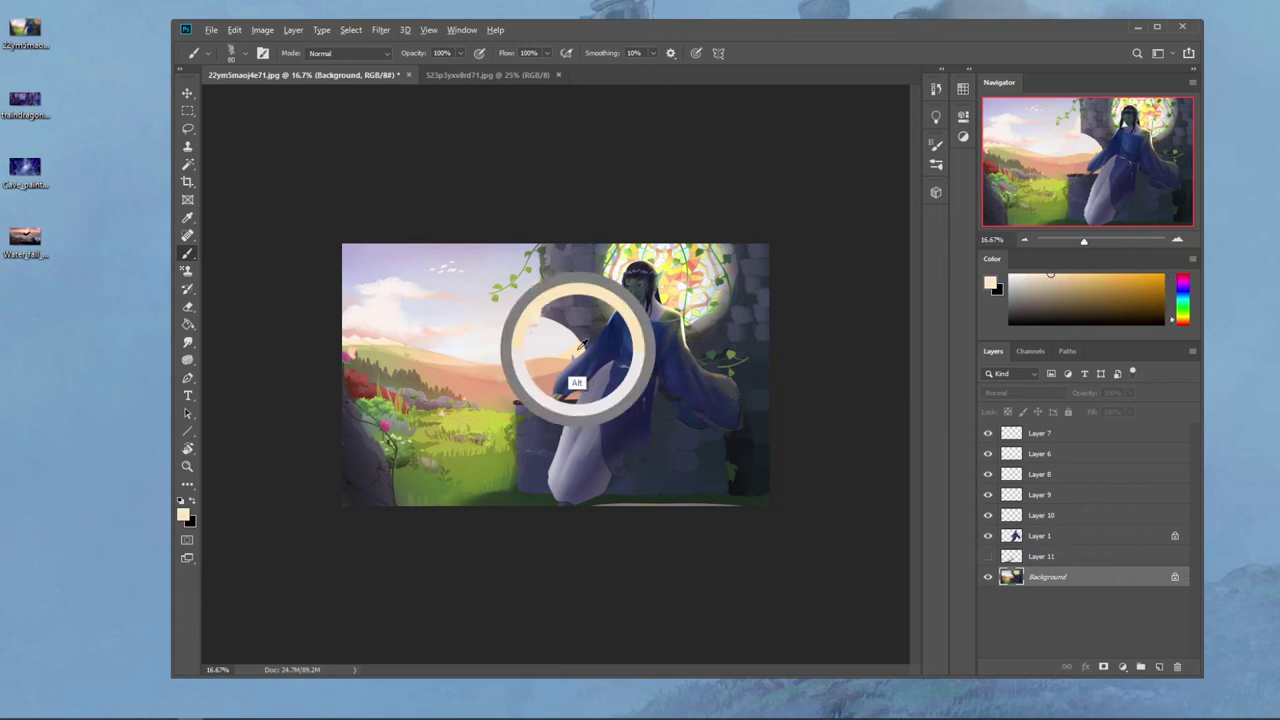
Step: Preview the composition with and without the blue cloth on Layer 11 and the details on Layer 9
left_click(988, 556)
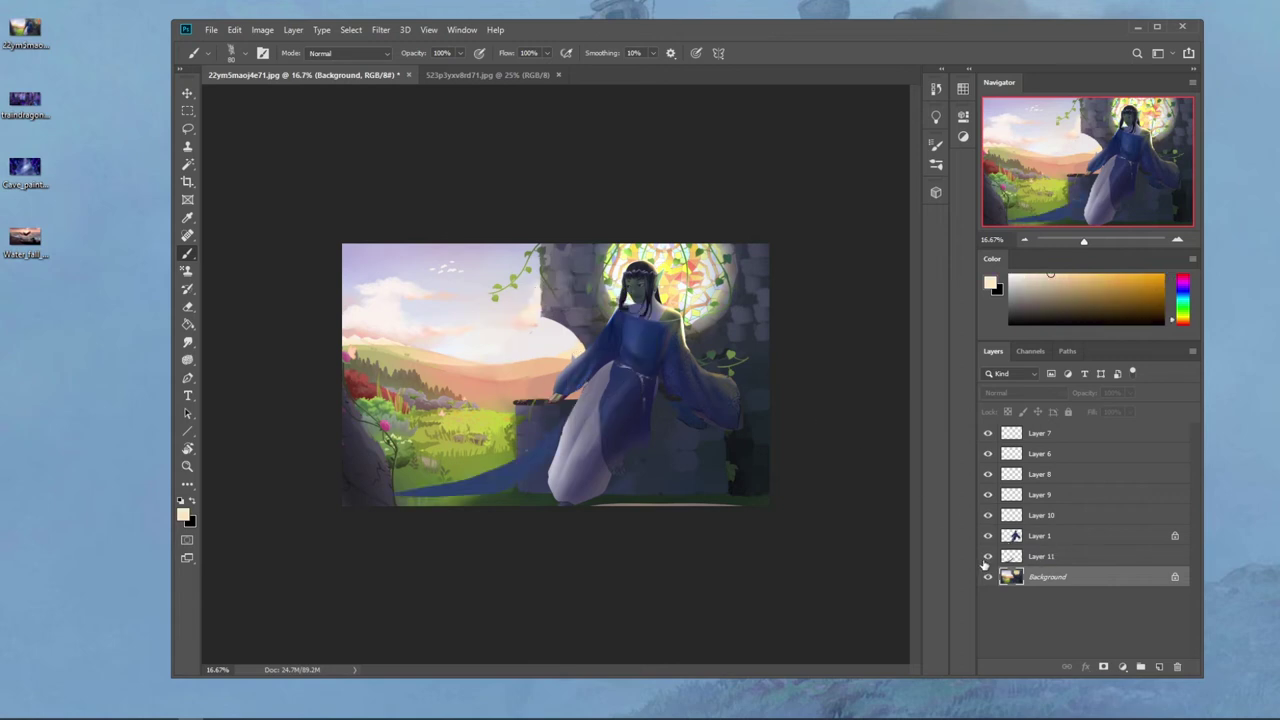
left_click(987, 557)
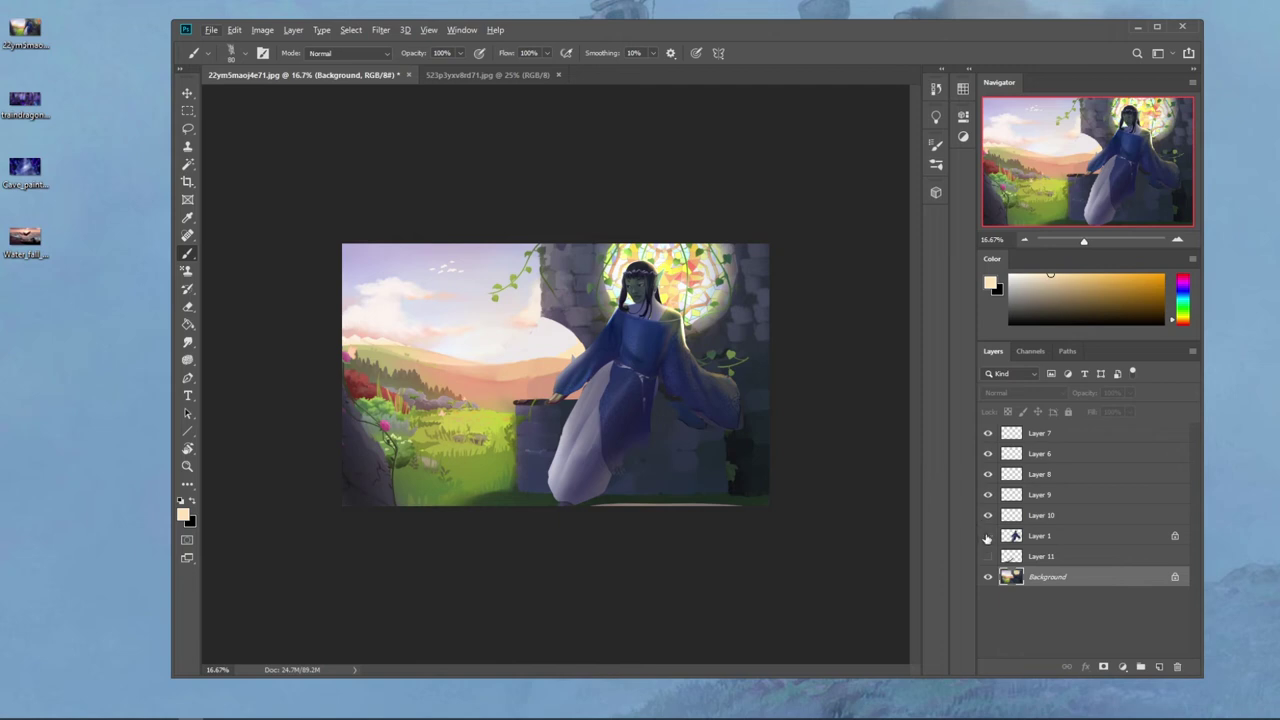
left_click(1036, 537)
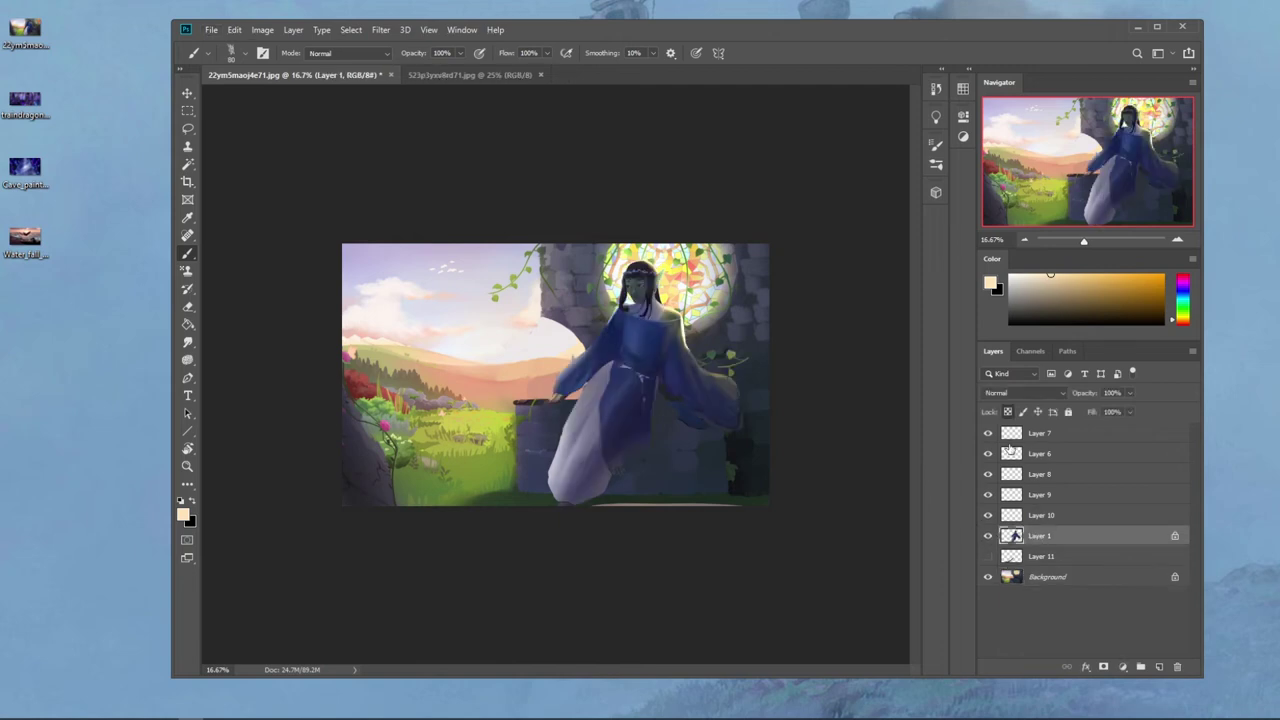
left_click(988, 495)
left_click(988, 495)
Step: Merge Layer 10 and Layer 9 down into Layer 1
left_click(1037, 520)
key("v")
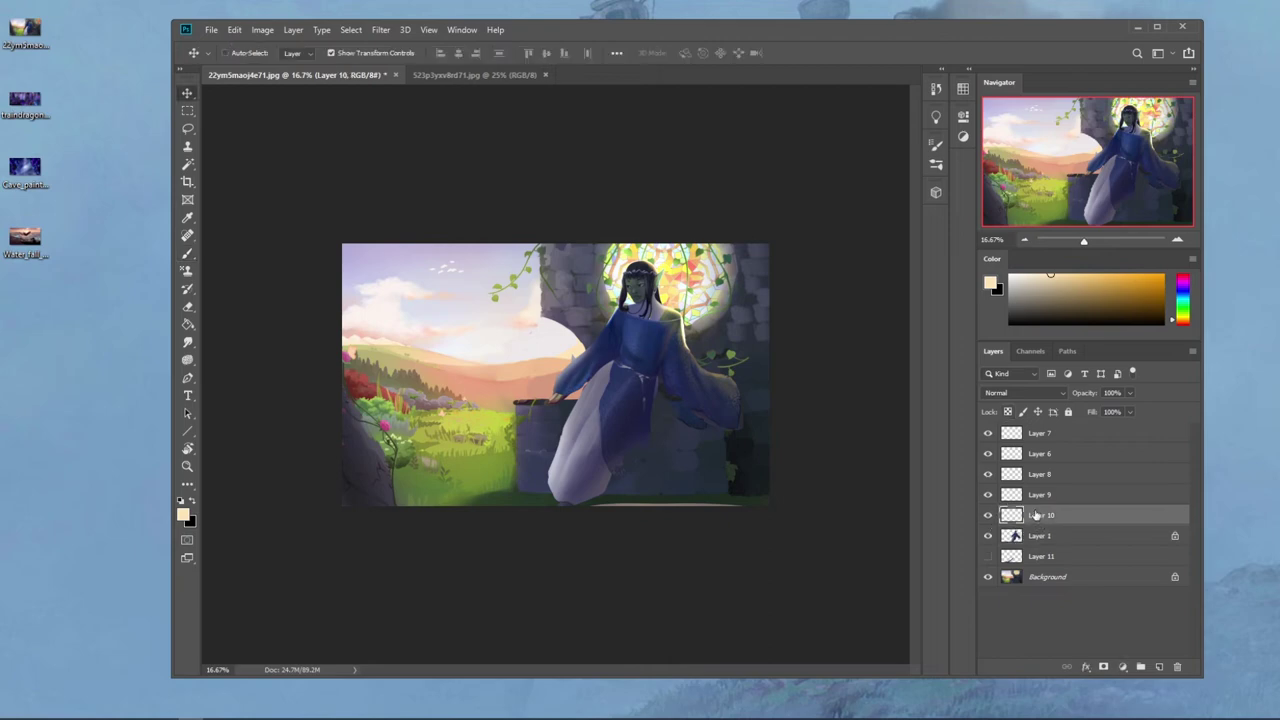
left_click(1028, 500)
right_click(1034, 516)
left_click(1056, 544)
right_click(1045, 513)
right_click(1034, 498)
left_click(1064, 543)
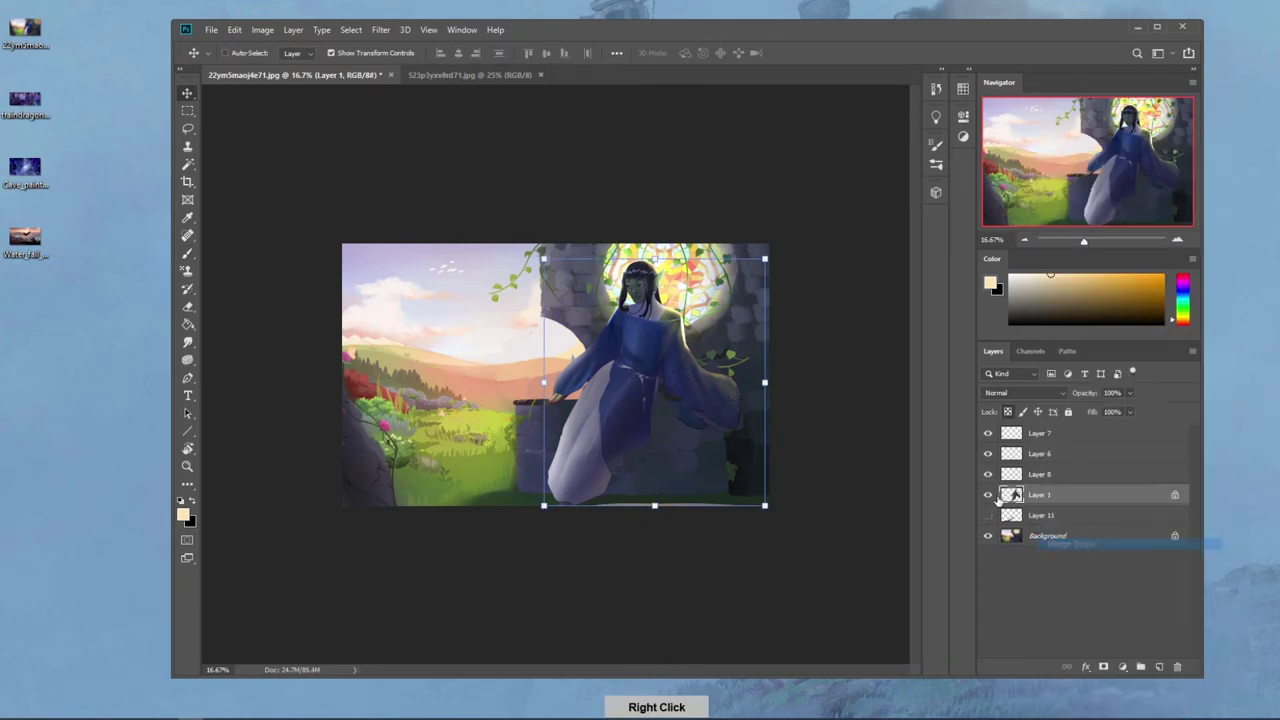
Step: Unlock the transparent pixels of Layer 1 and set up the Eraser with an 80 px textured brush
left_click(989, 499)
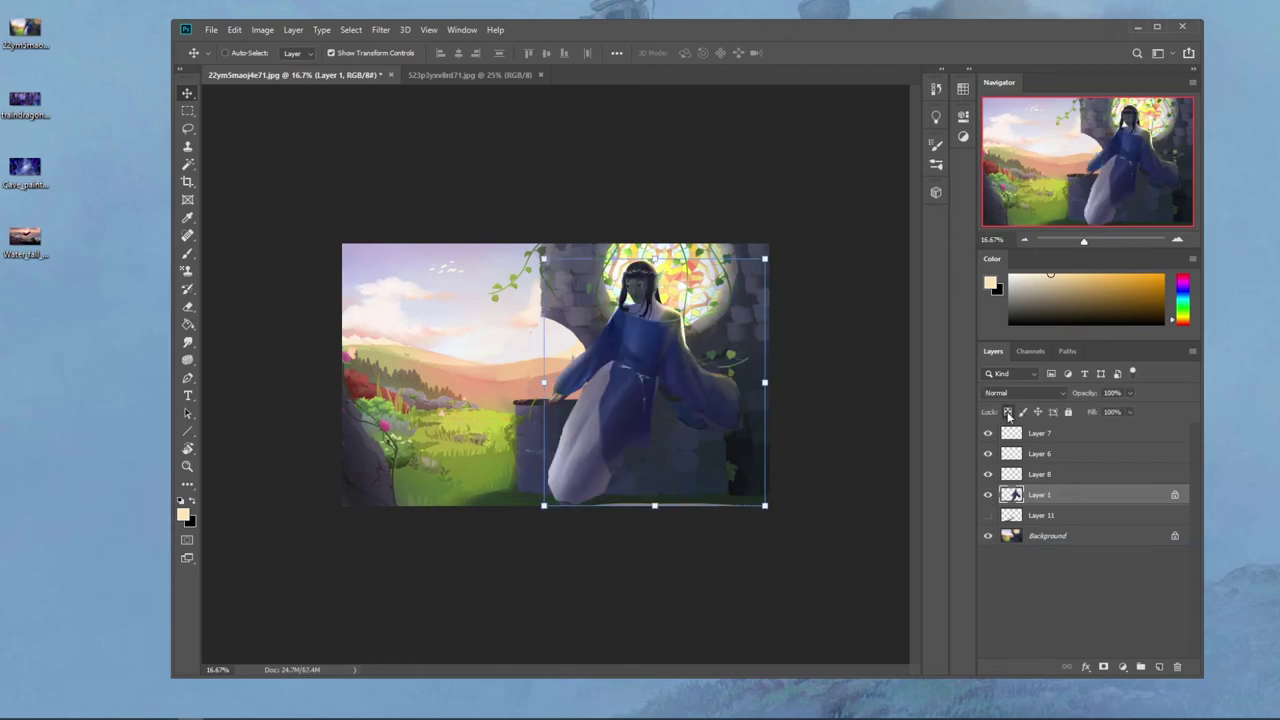
key("e")
right_click(624, 332)
left_click(688, 484)
left_click(760, 191)
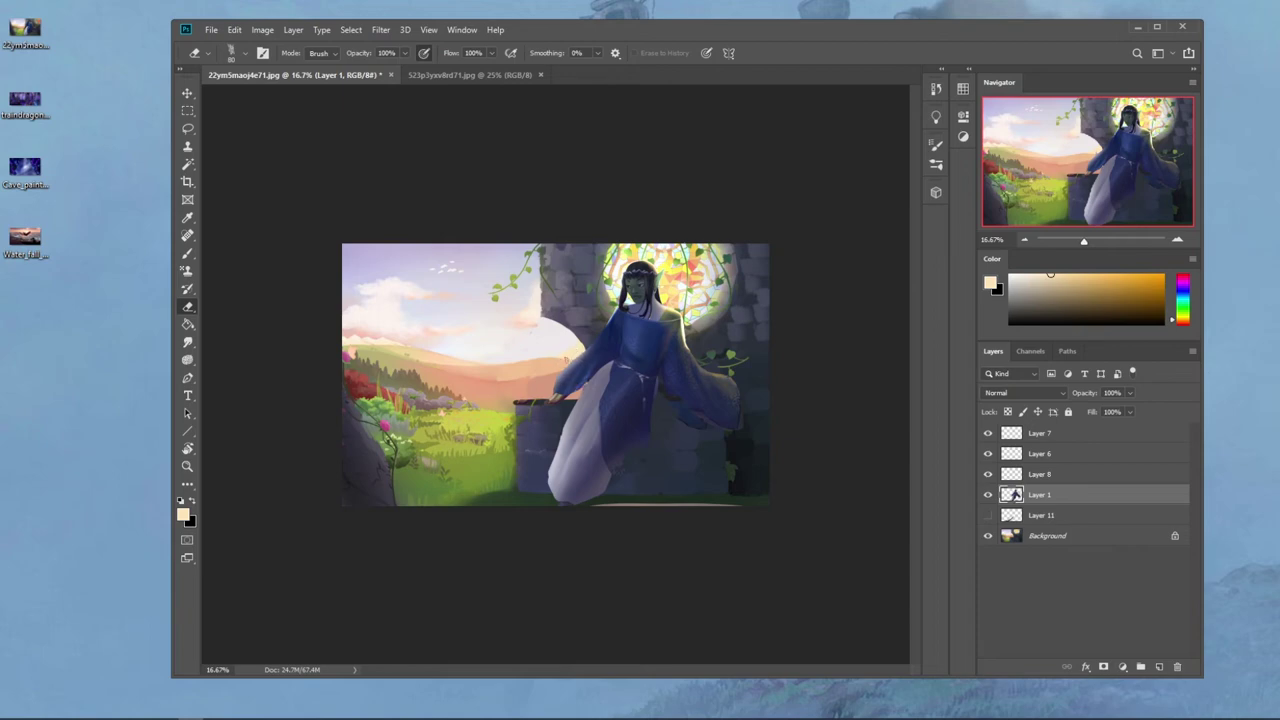
Step: Set the Sponge tool to Saturate mode and reduce its brush size for work on Layer 1
left_click(187, 360)
left_click(340, 54)
left_click(341, 77)
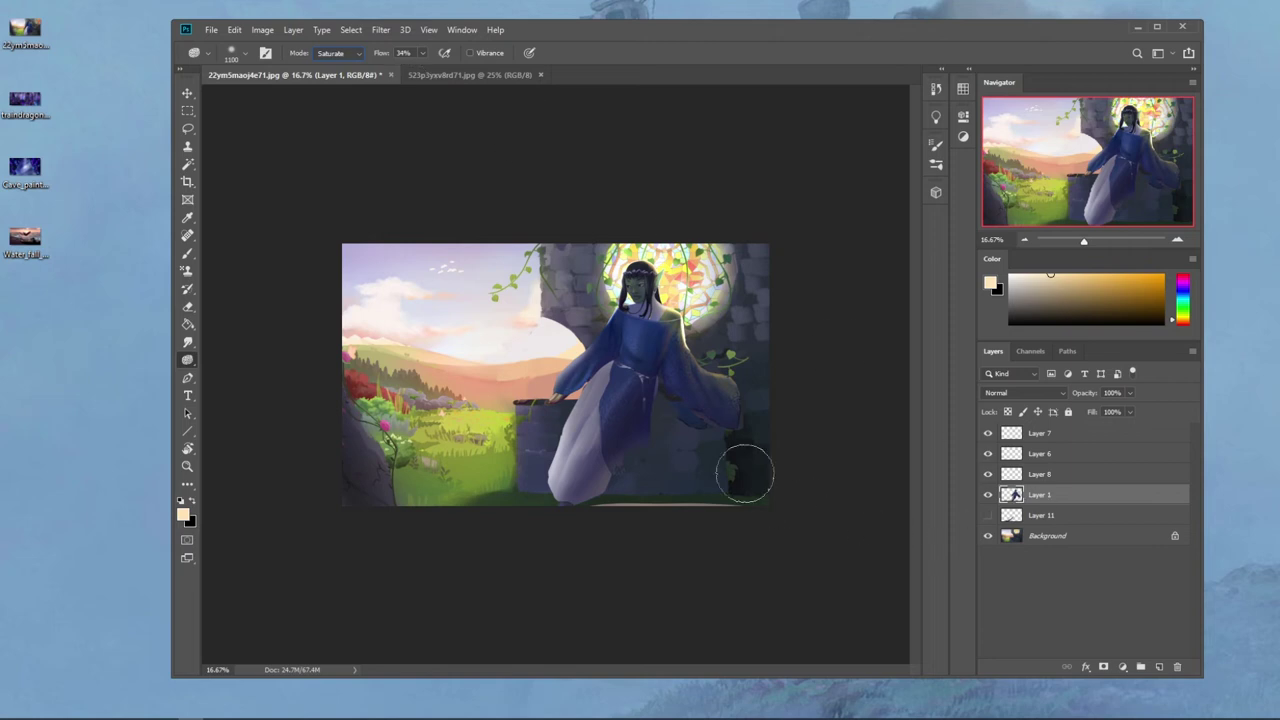
key("bracketleft")
key("bracketleft")
key("bracketleft")
key("bracketleft")
key("bracketleft")
Step: Lock the transparent pixels of Layer 1 and sample the skirt's dark blue for a 500 px soft brush
key("b")
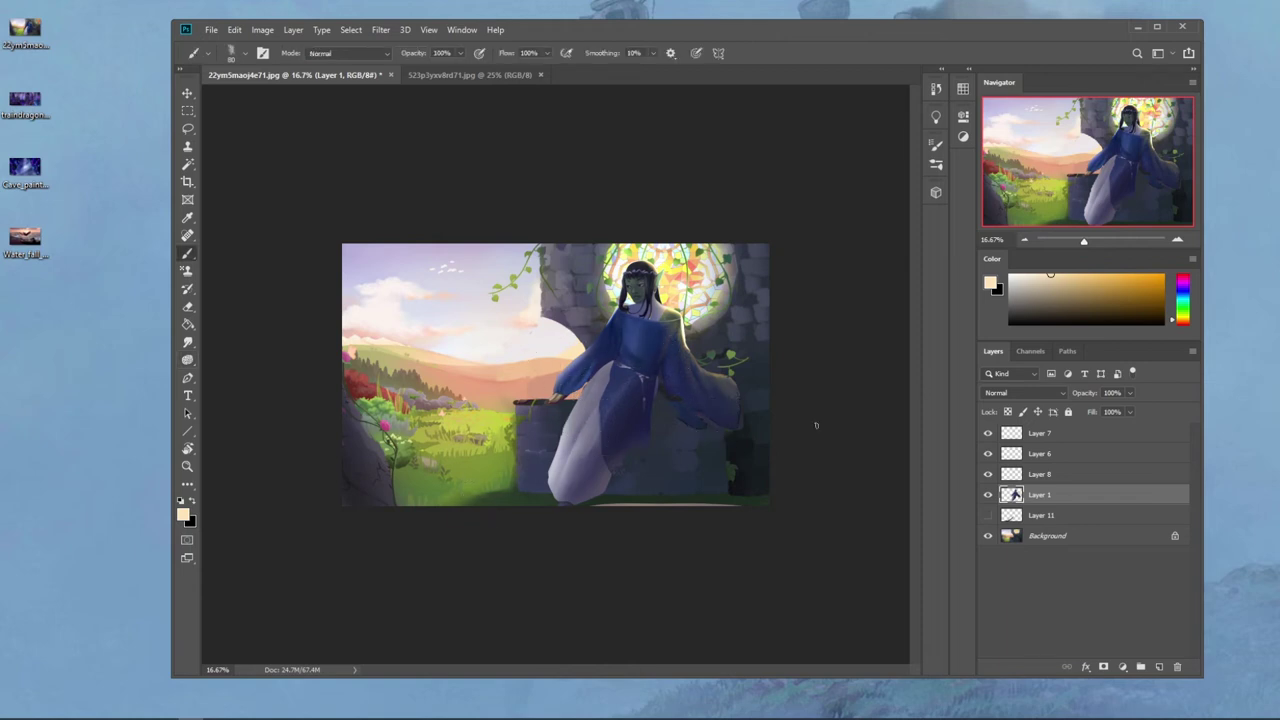
left_click(1007, 413)
right_click(613, 450)
left_click(657, 393)
left_click(794, 180)
left_click(617, 430, "alt")
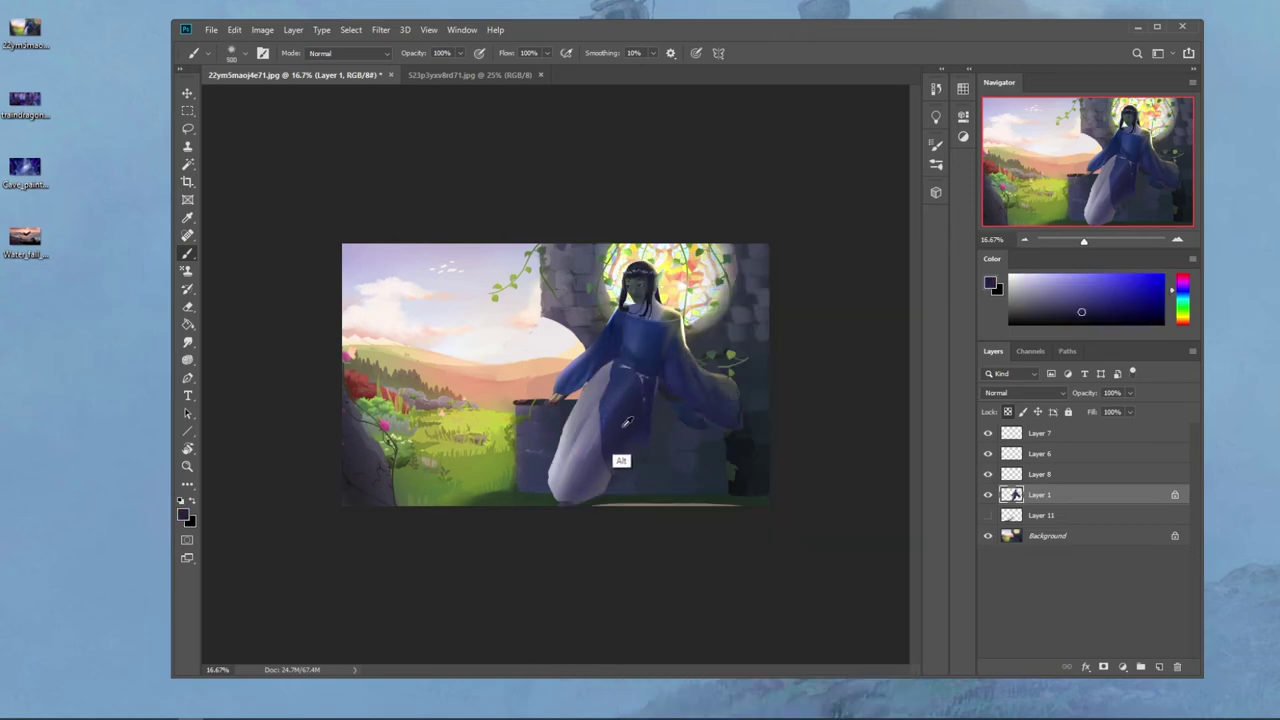
Step: Try shading the lower skirt with the sampled dark blue using a larger soft brush at 28% opacity
key("bracketright")
key("bracketright")
key("bracketright")
key("bracketright")
key("bracketright")
key("bracketright")
key("bracketright")
left_click_drag(539, 411, 685, 502)
key("ctrl+z")
left_click(556, 400)
key("bracketleft")
key("bracketleft")
key("bracketleft")
left_click_drag(559, 420, 620, 485)
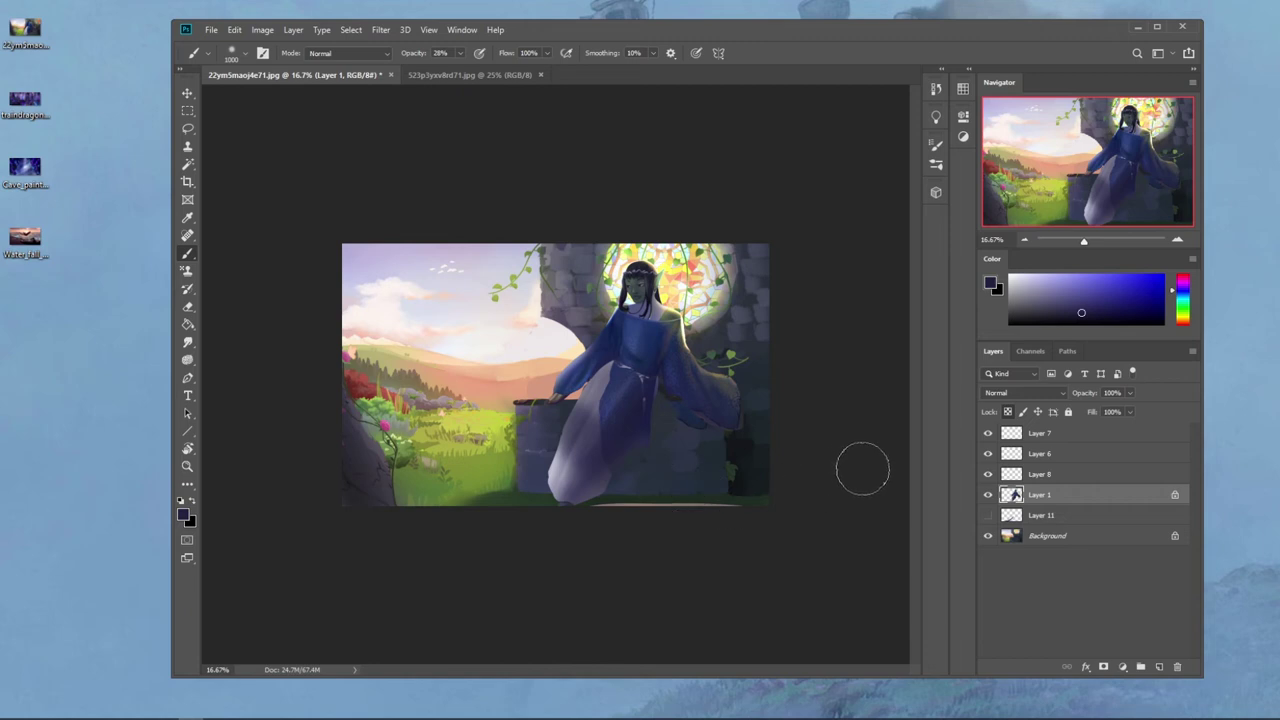
key("ctrl+z")
key("ctrl+z")
key("ctrl+z")
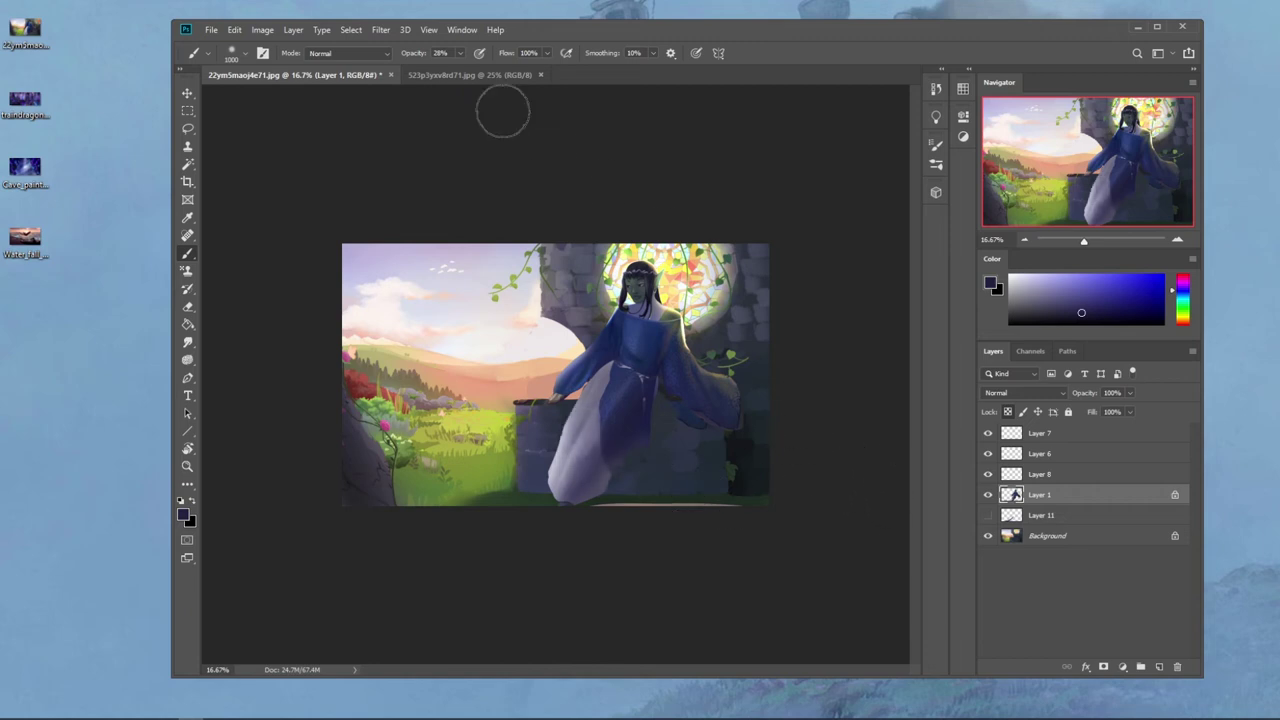
Step: Glaze dark blue over the skirt, waist and trailing sleeve with a 1600 px soft brush at 40% opacity
left_click_drag(459, 53, 466, 75)
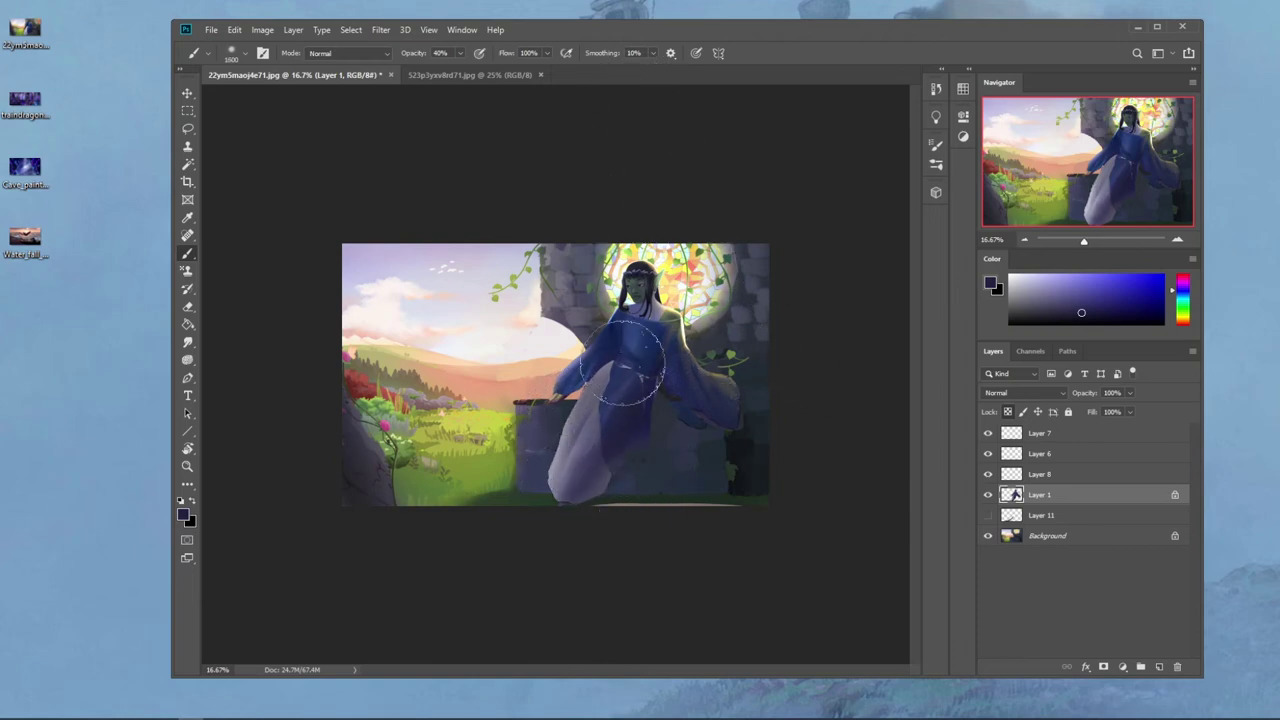
key("ctrl+z")
key("ctrl+z")
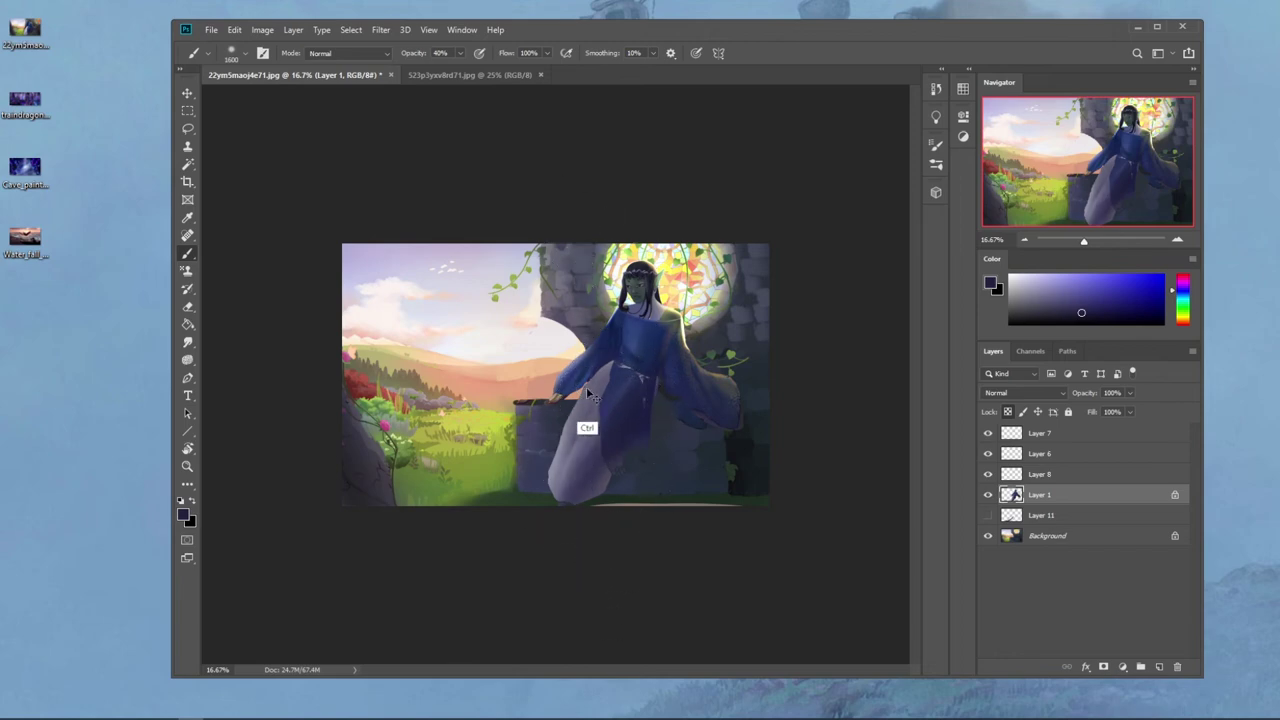
left_click_drag(586, 486, 602, 405)
mouse_move(596, 351)
left_mouse_down()
mouse_move(586, 471)
mouse_move(600, 429)
mouse_move(614, 457)
mouse_move(633, 412)
left_mouse_up()
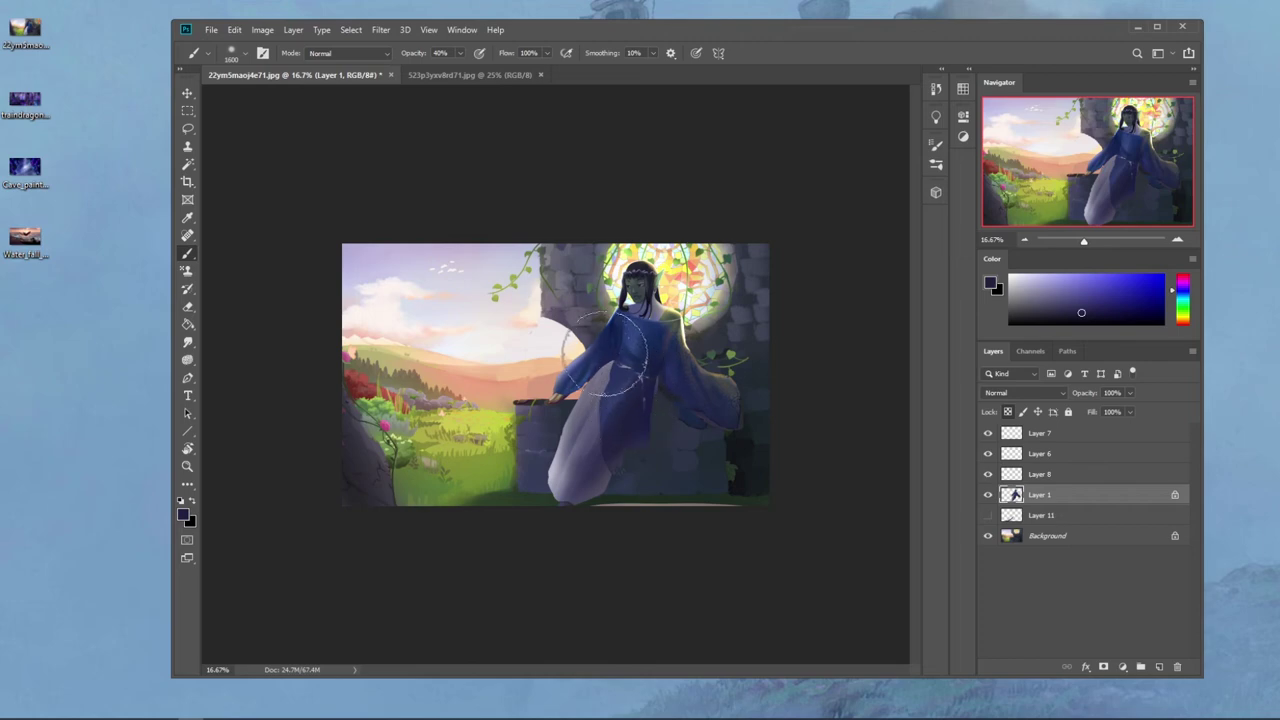
left_click_drag(710, 392, 686, 415)
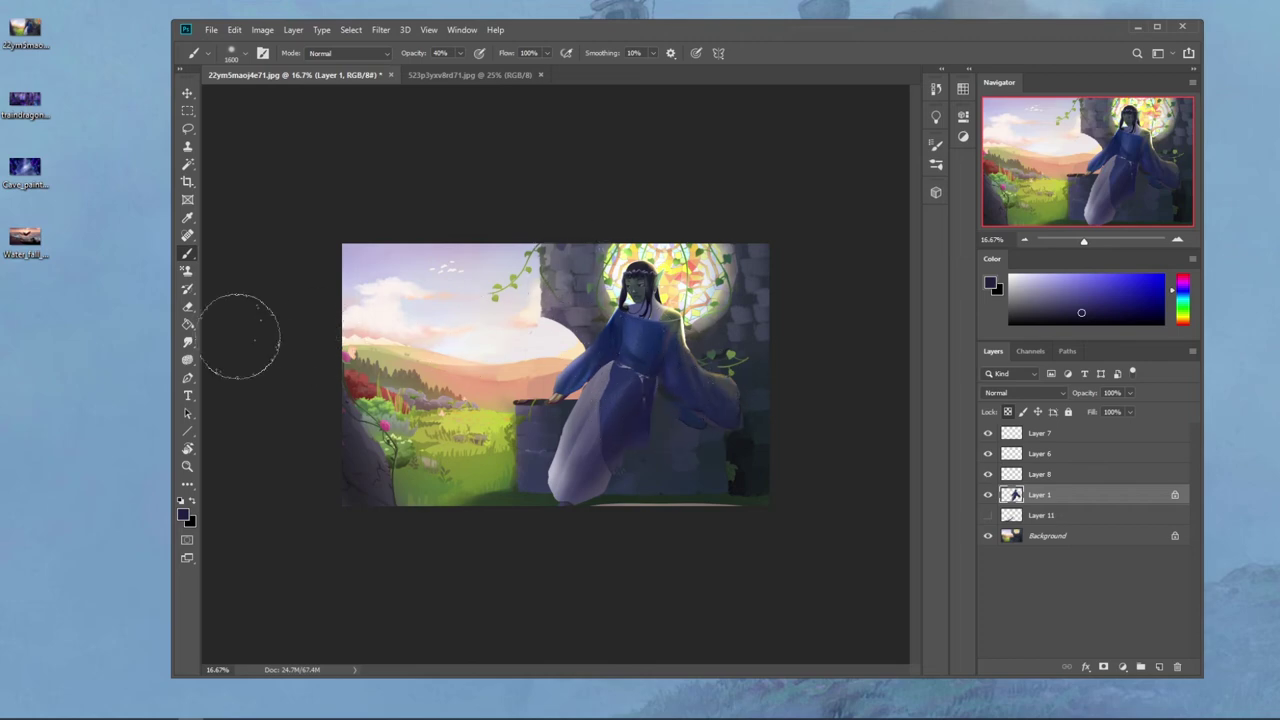
Step: Brighten the robe with the Dodge tool set to Highlights at 38% exposure, using an 800 px brush
left_click(187, 360)
left_click(240, 362)
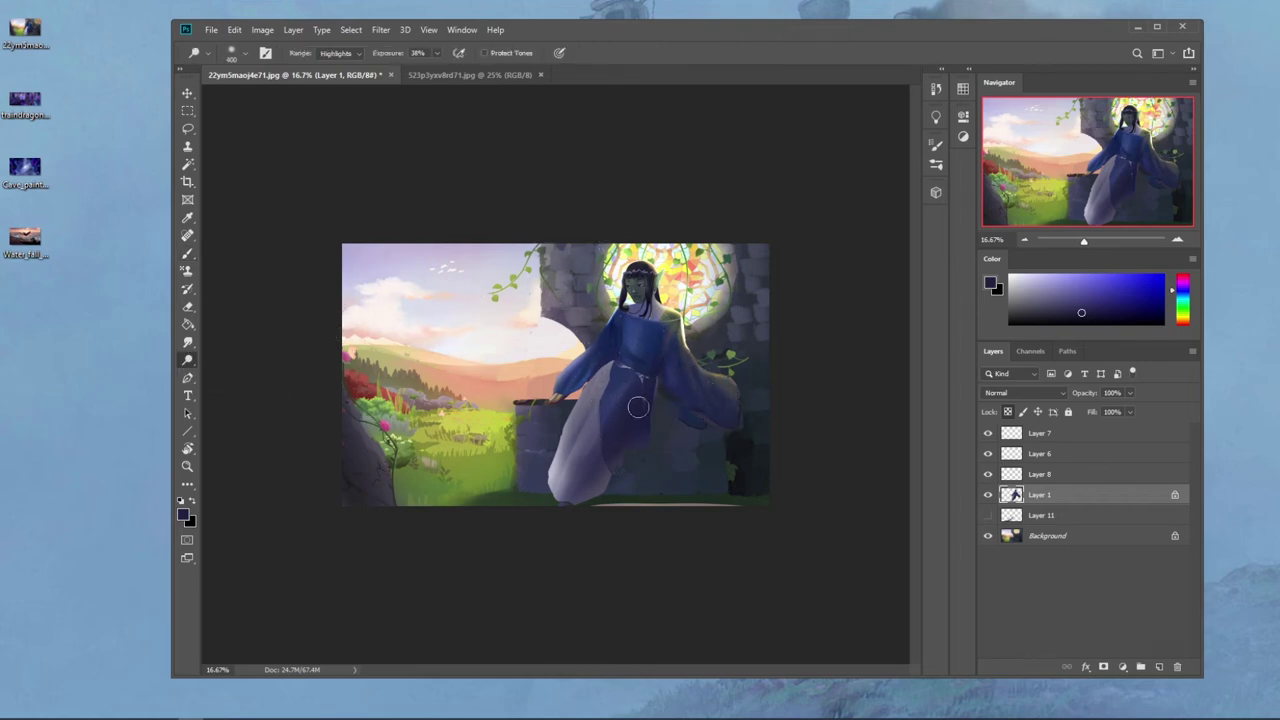
key("bracketright")
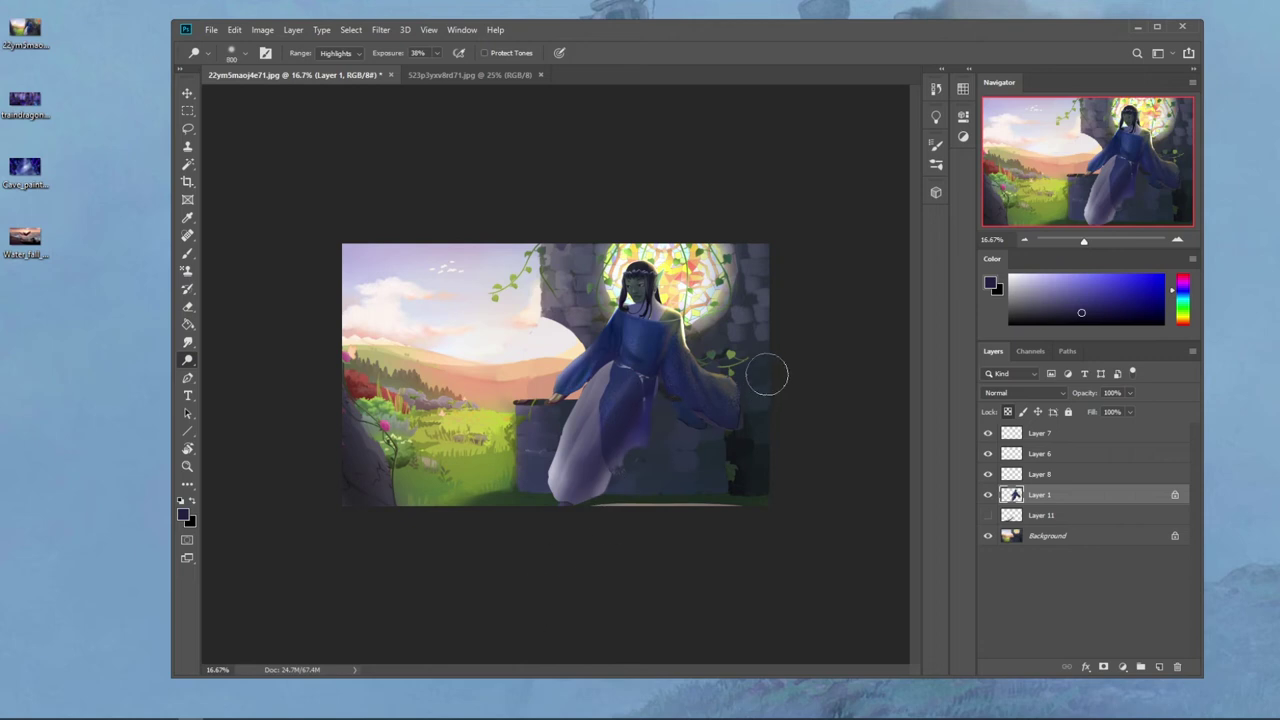
Step: Lasso the shadowed fold along the skirt's edge against the wall and tone it with the skirt's muted blue
key("l")
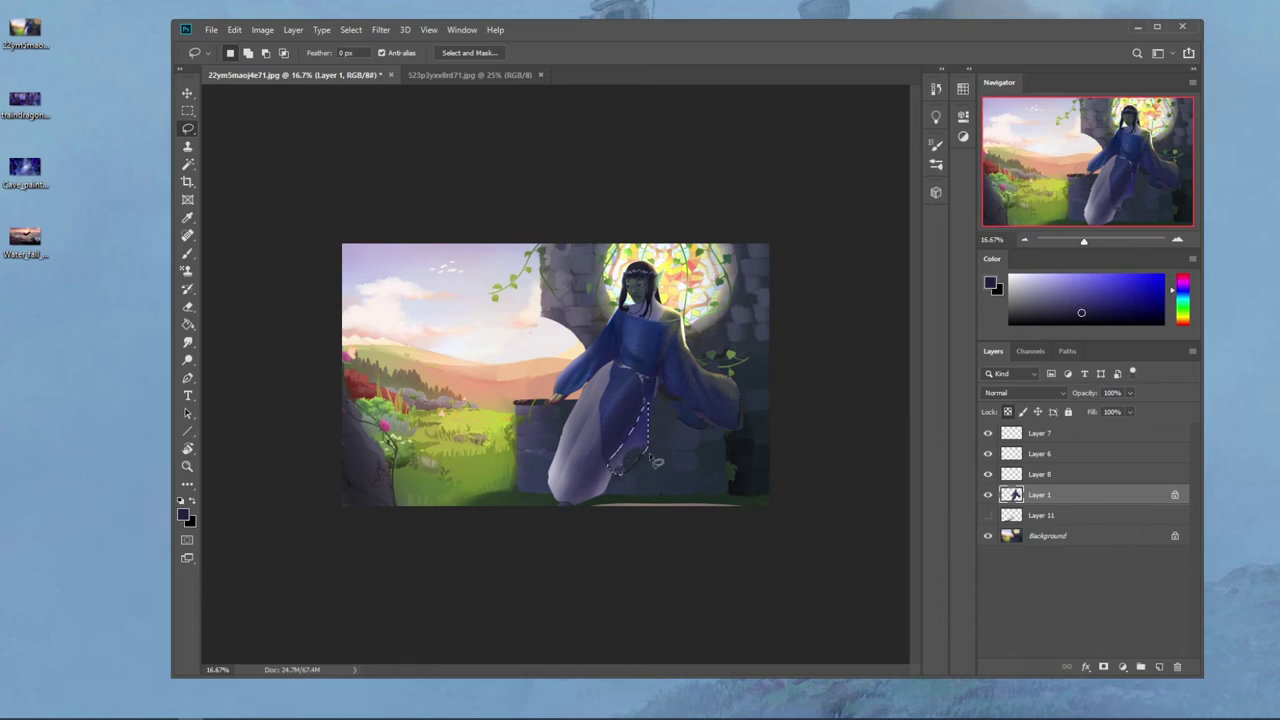
key("b")
left_click(646, 434, "alt")
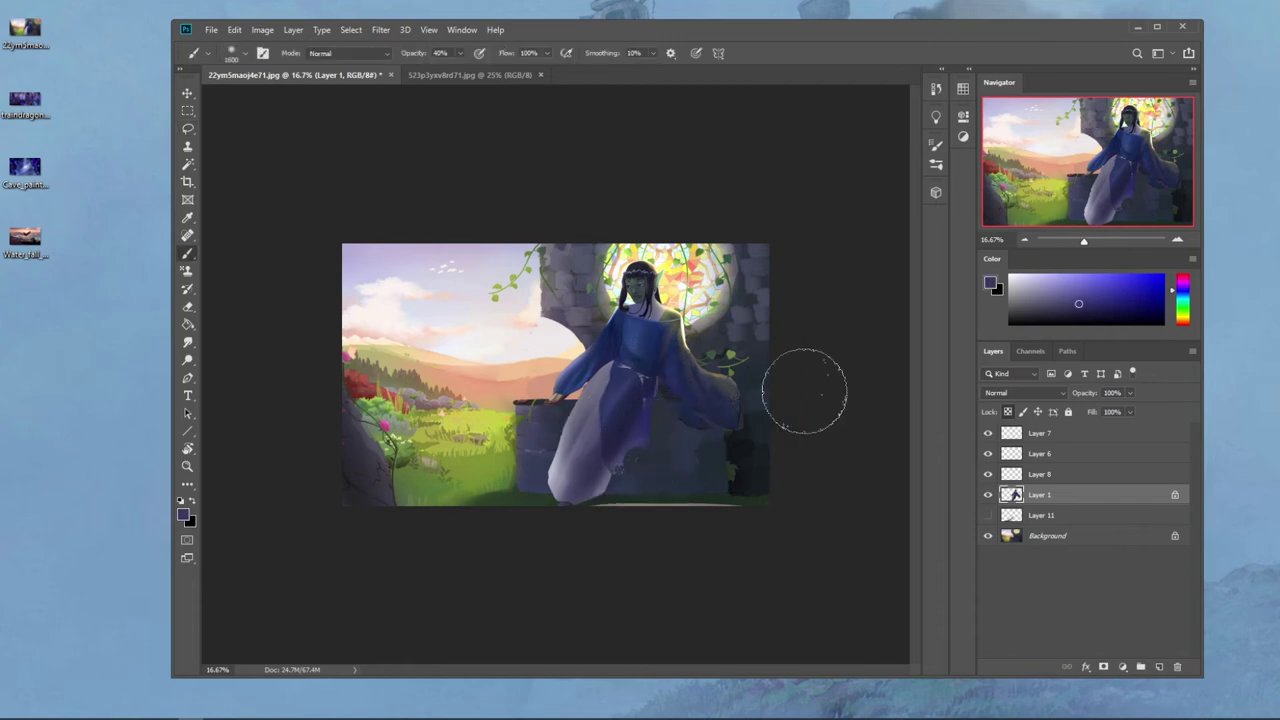
Step: Unlock Layer 1's transparency and refine the lower skirt's shadowed edge with an 80 px dry-oil brush using blues sampled from the robe
left_click(1159, 669)
key("ctrl+z")
left_click(1008, 412)
left_click(638, 436, "alt")
right_click(659, 378)
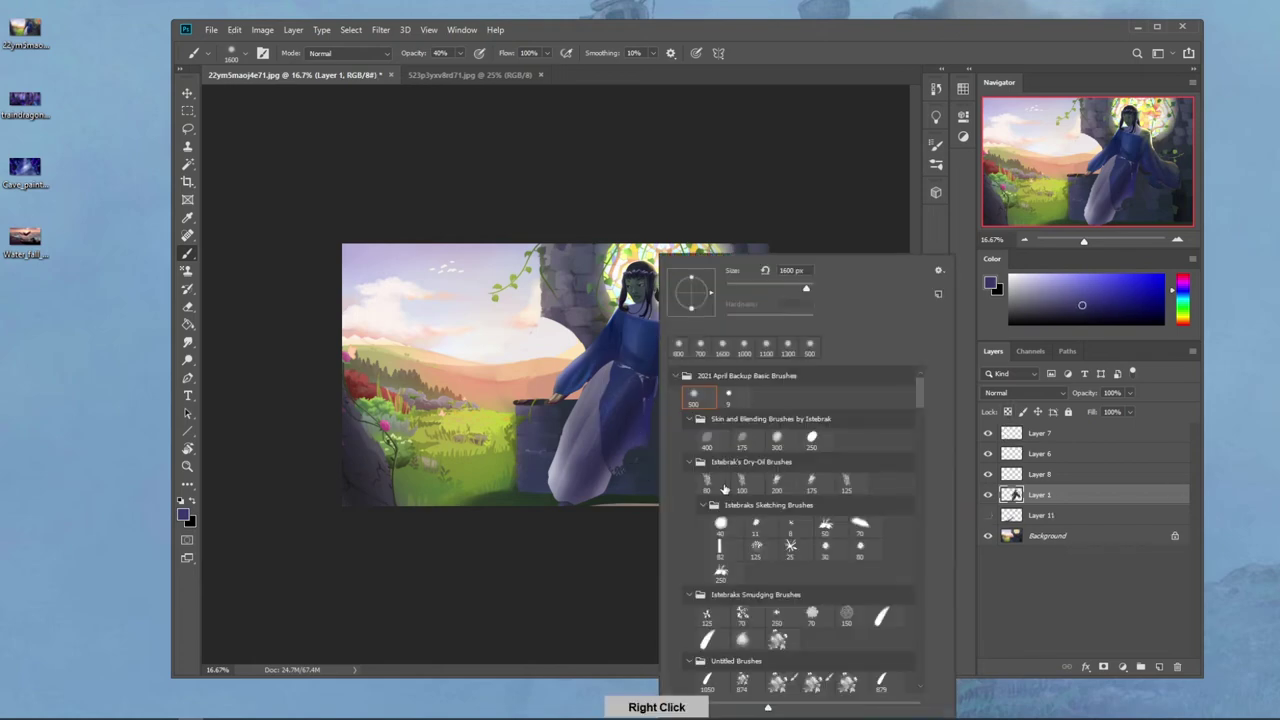
double_click(707, 471)
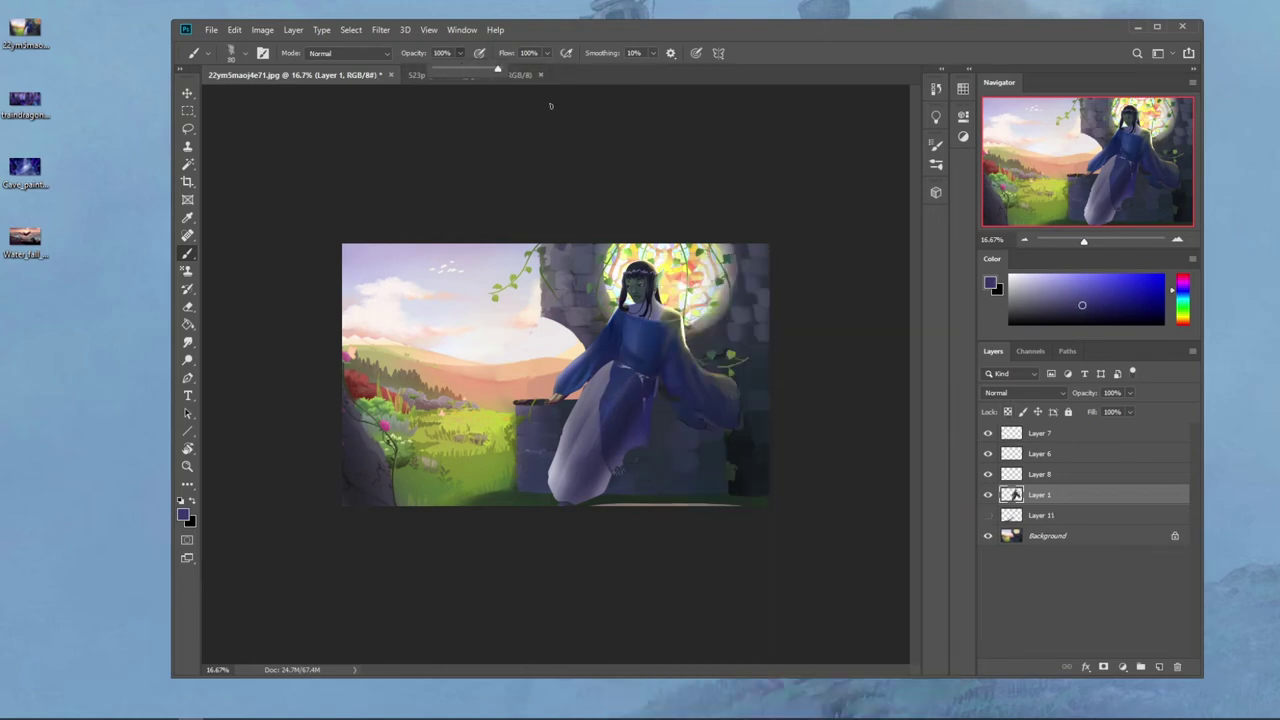
left_click(632, 428, "alt")
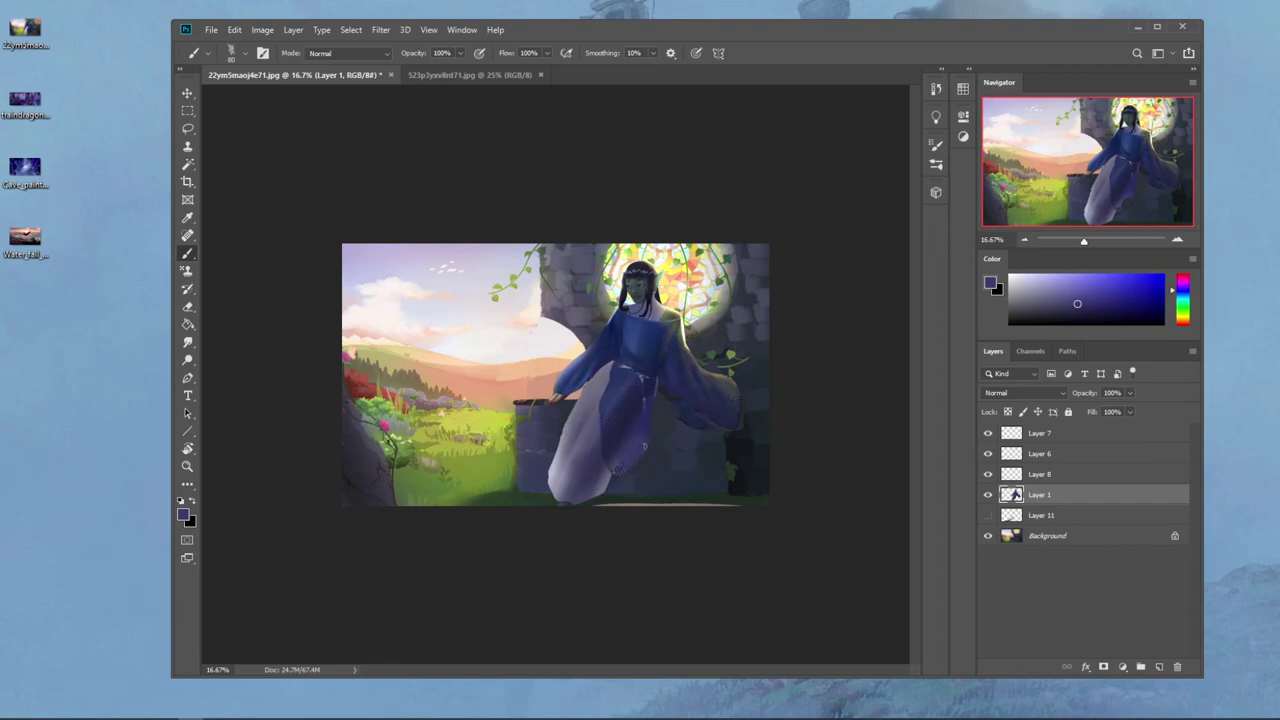
left_click(616, 470, "alt")
Step: On the Background layer, paint the opening beside the figure's shoulder along the broken wall with sampled cream and pale sky colours
left_click(1067, 534)
key("l")
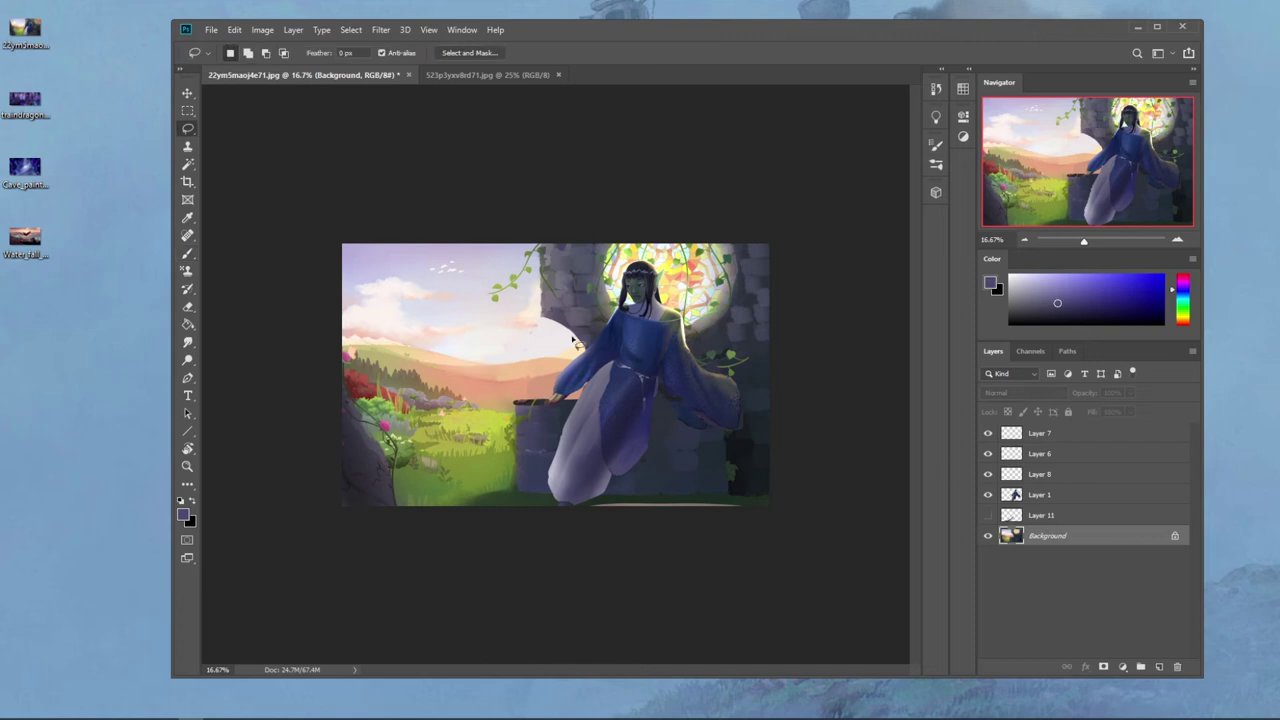
key("shift")
left_click_drag(558, 333, 585, 352)
key("b")
left_click(577, 351, "alt")
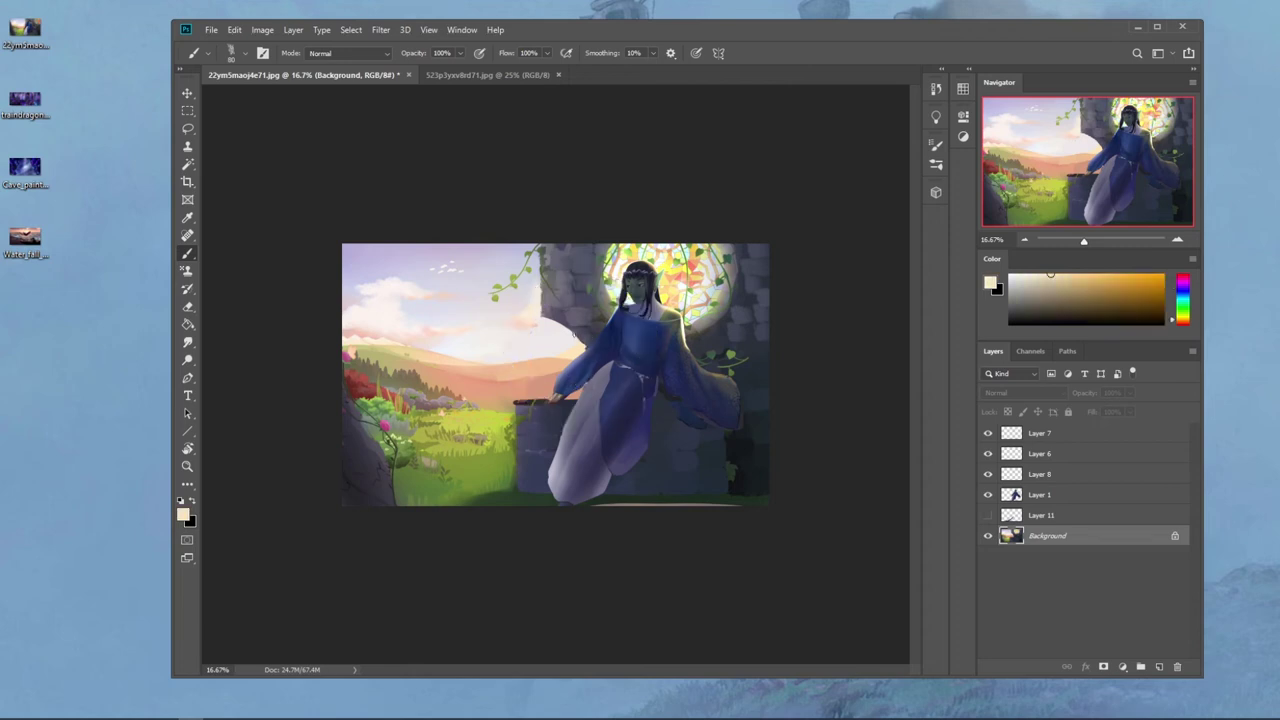
left_click(571, 365, "alt")
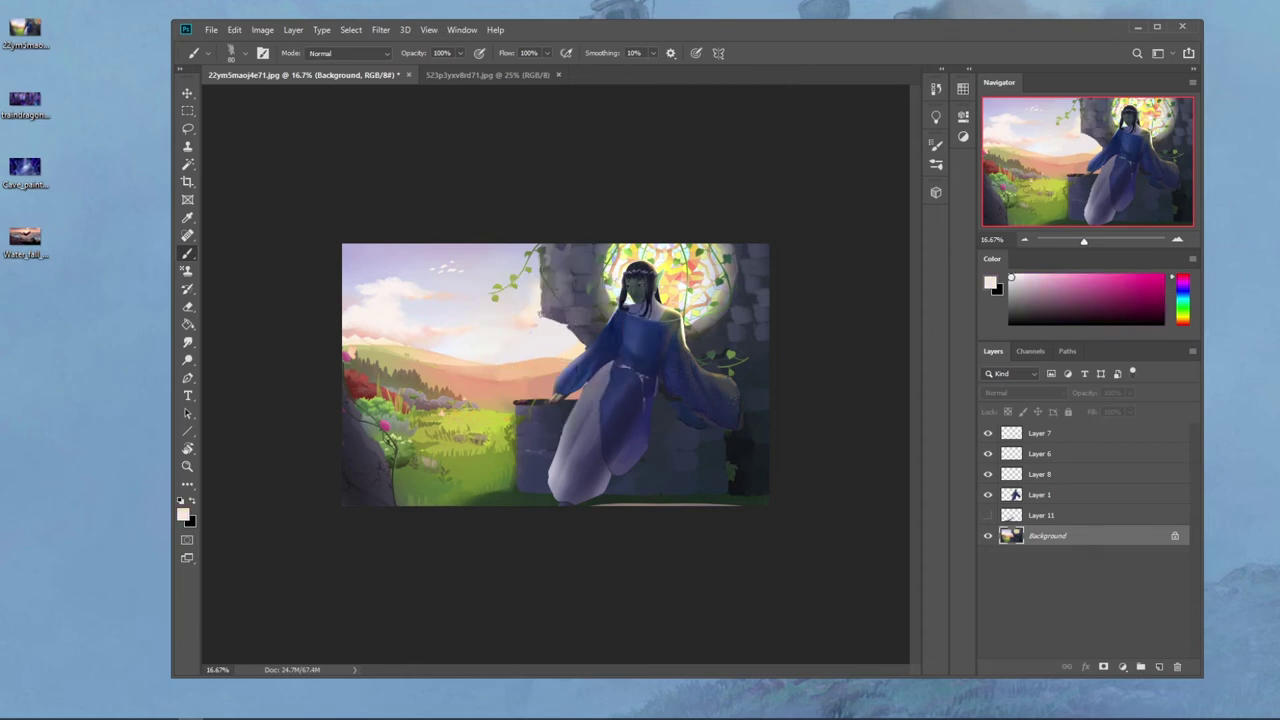
left_click(531, 353, "alt")
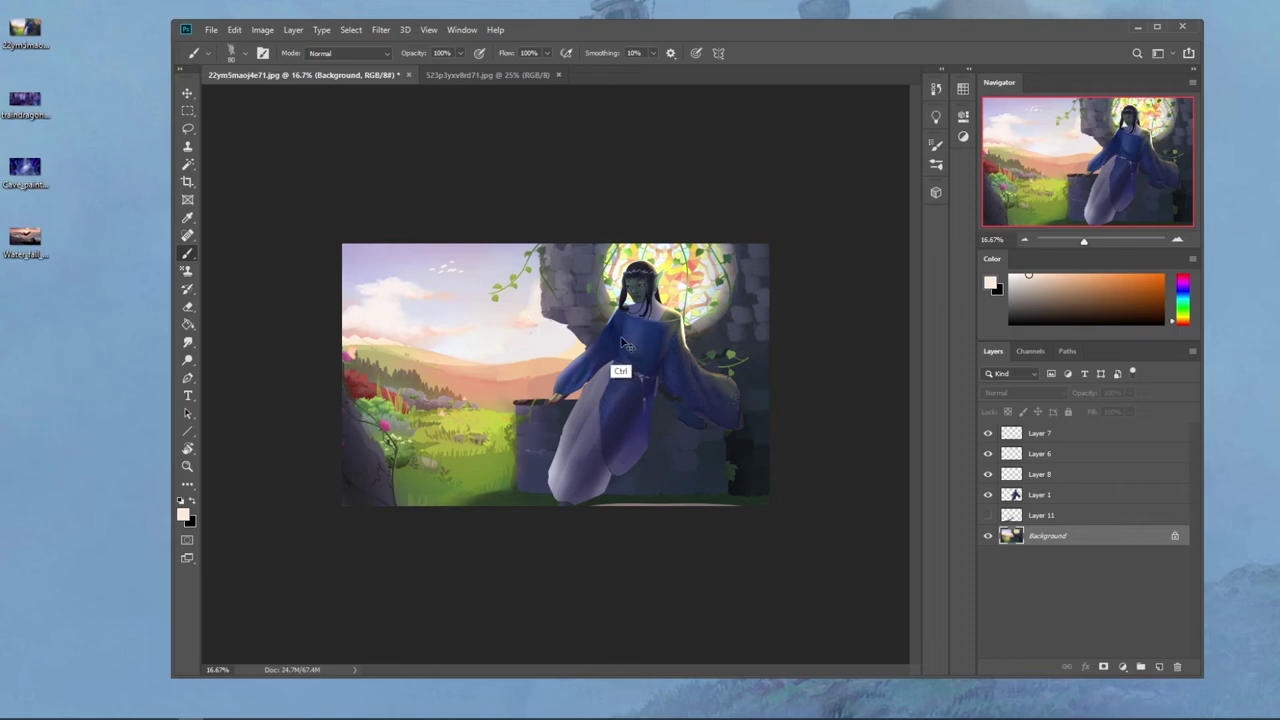
Step: Cut a small notch into the middle of the wall's curved edge by filling a lassoed area with the sampled sky colour
key("z")
left_click_drag(564, 331, 659, 320)
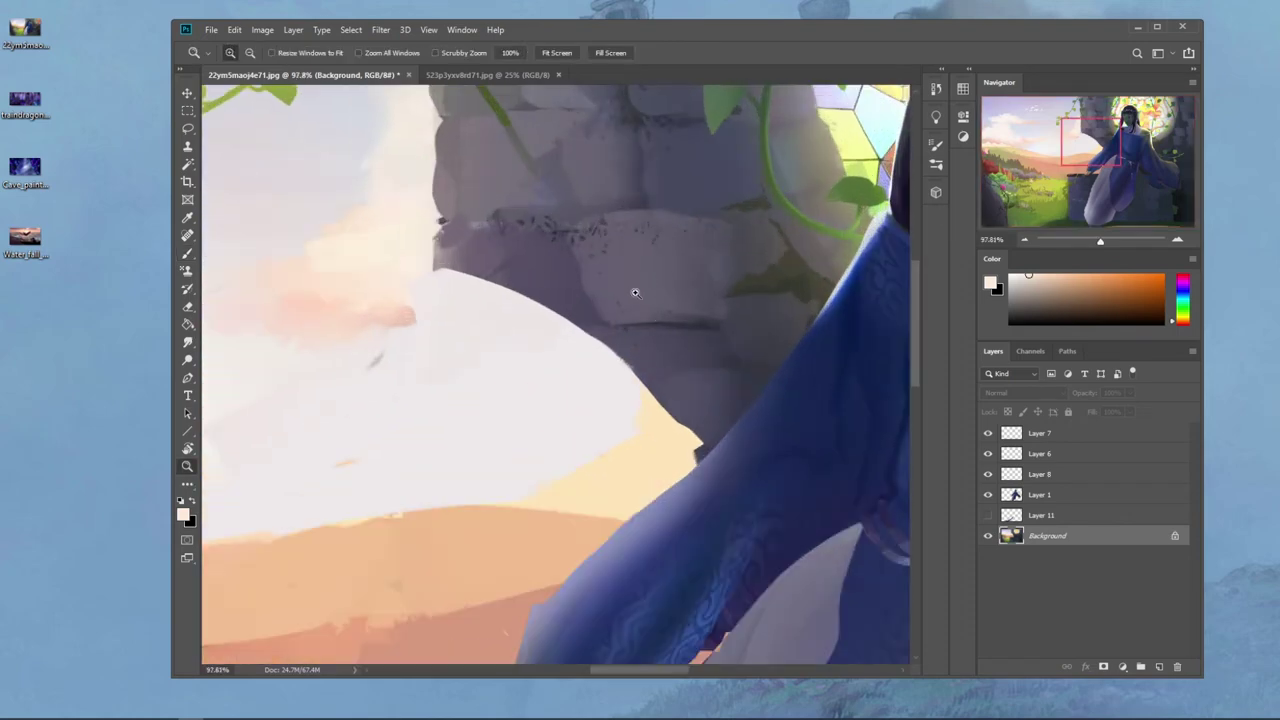
key("l")
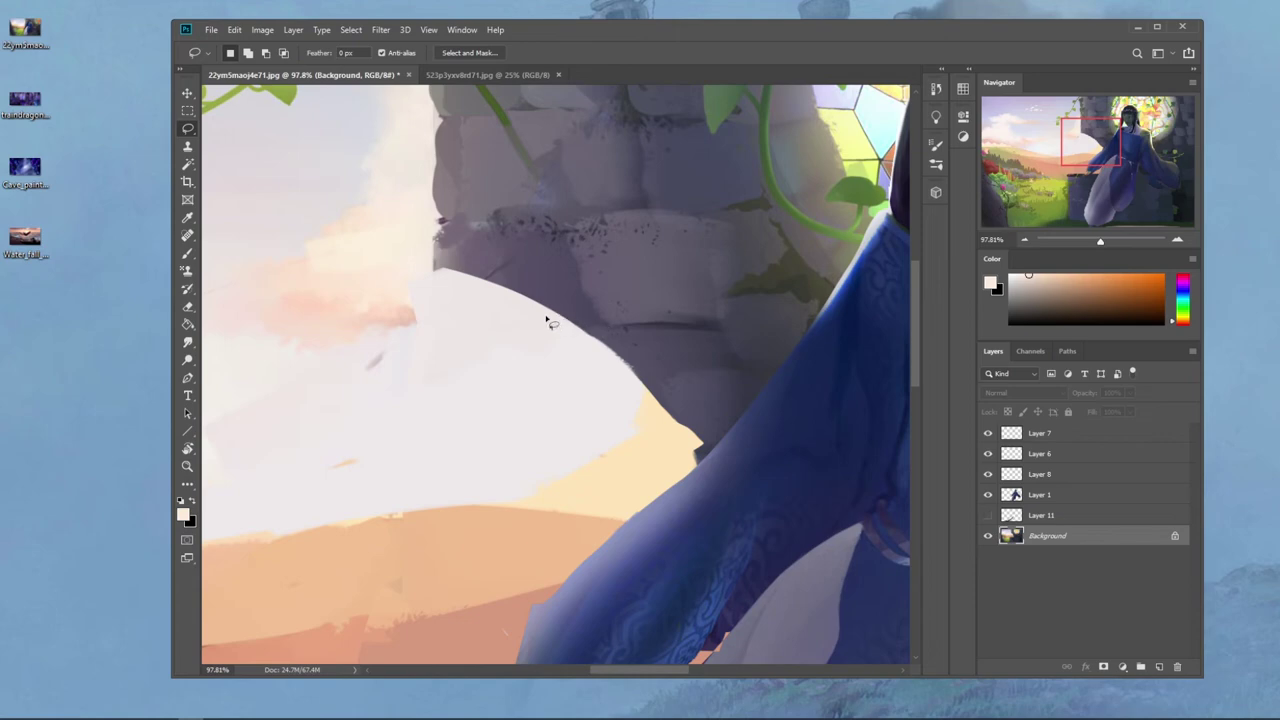
left_click_drag(543, 347, 546, 343)
key("ctrl+d")
key("b")
left_click(570, 341, "alt")
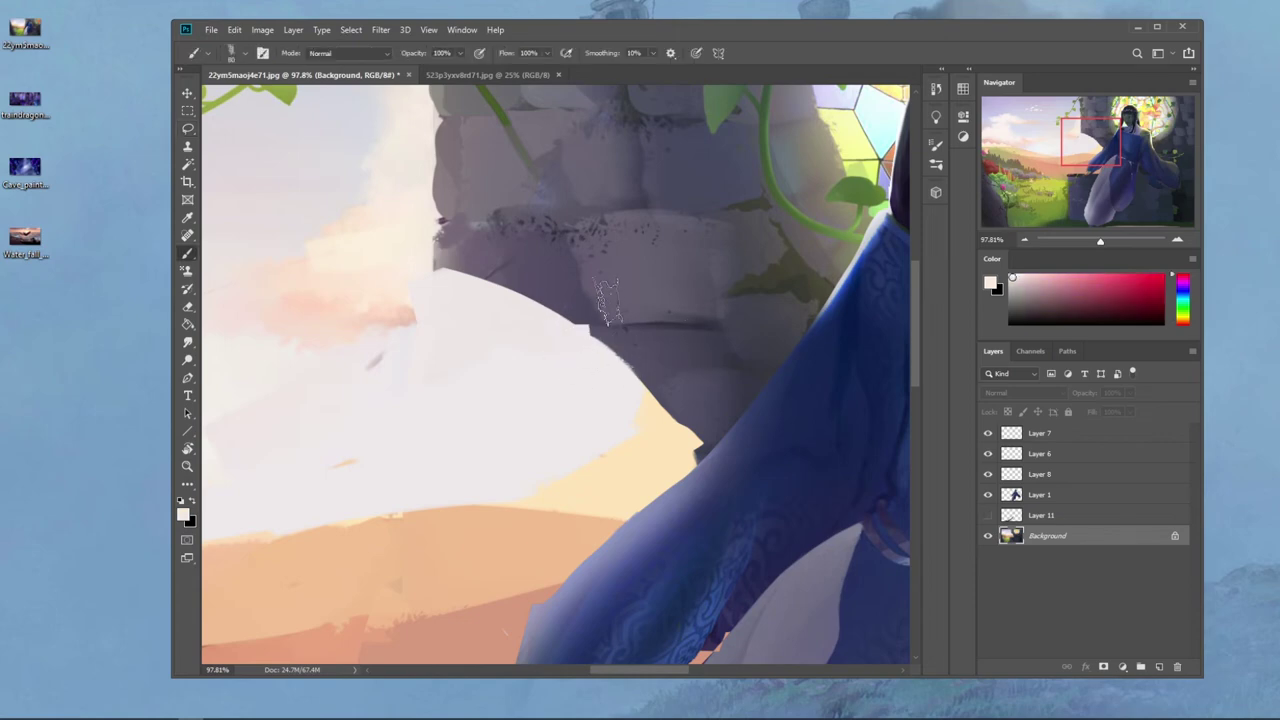
Step: Trim the wall's protruding outer corner beside the clouds by lassoing it and painting it with the sampled sky colour
key("l")
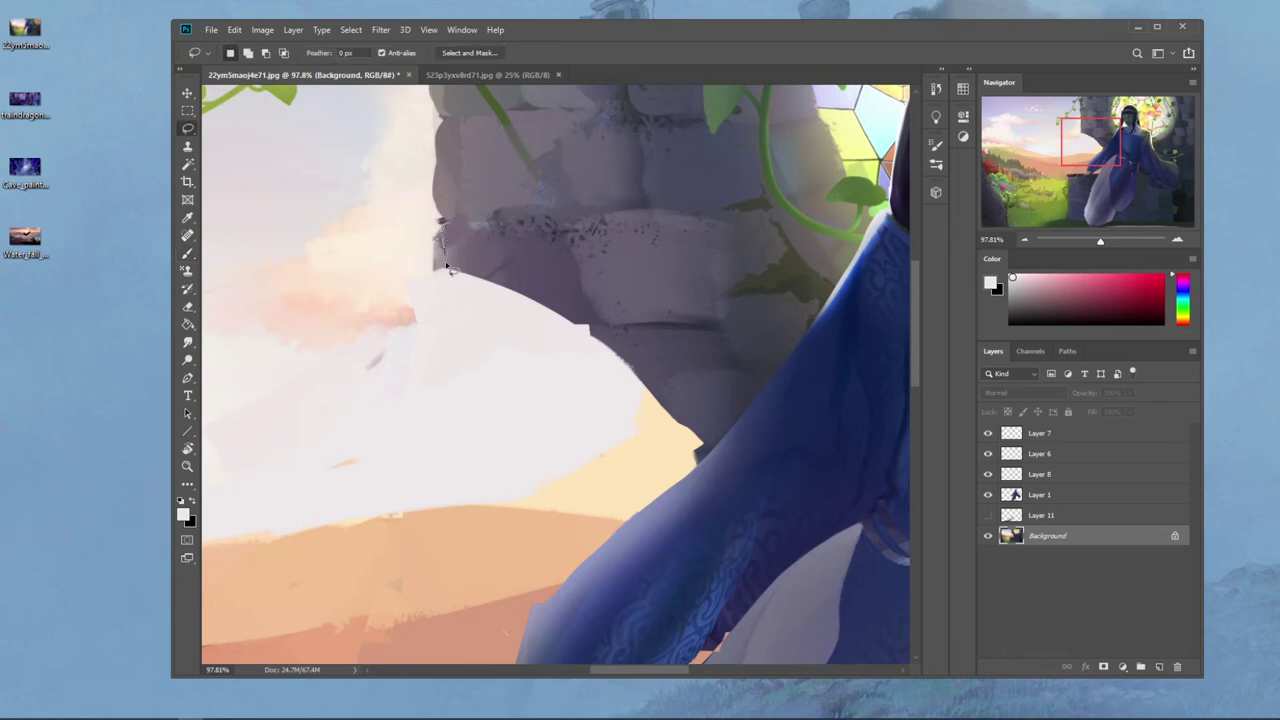
mouse_move(447, 226)
left_mouse_down()
mouse_move(478, 248)
mouse_move(430, 260)
left_mouse_up()
key("ctrl+d")
key("b")
left_click(426, 242, "alt")
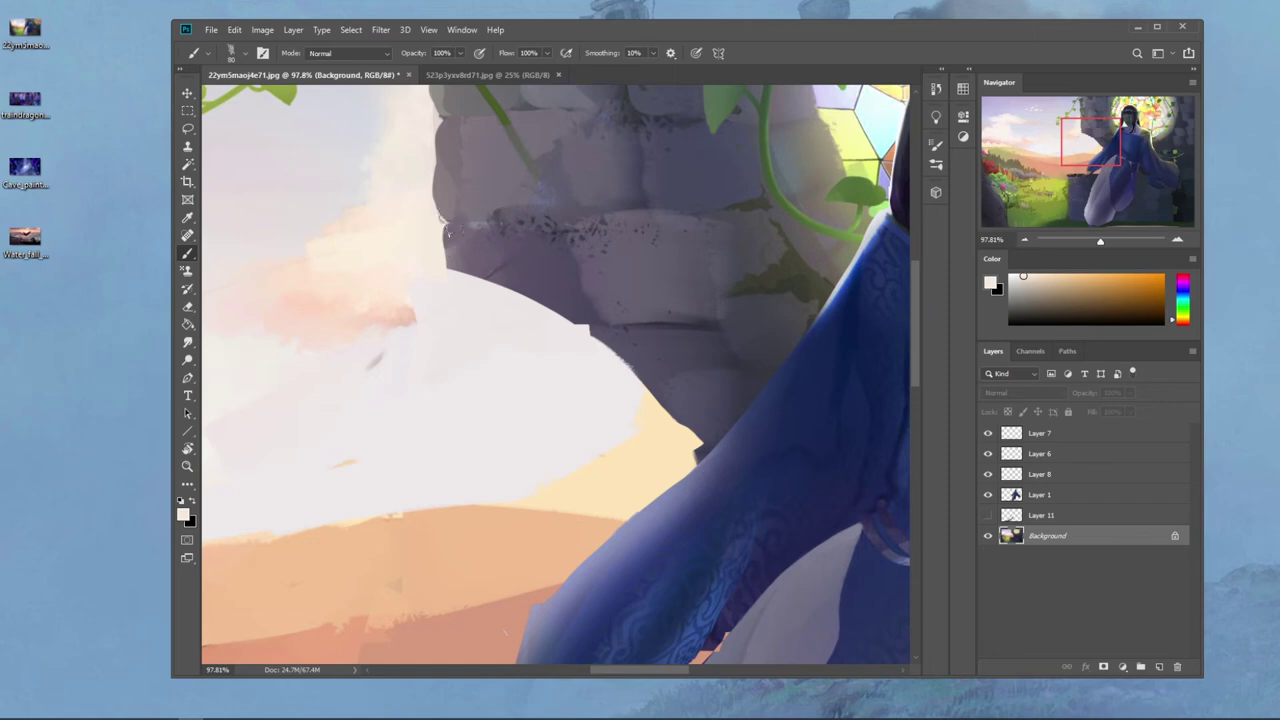
Step: Reshape the underside of the wall's outer stone with a lasso selection and sampled sky colour, and clear the selection
key("l")
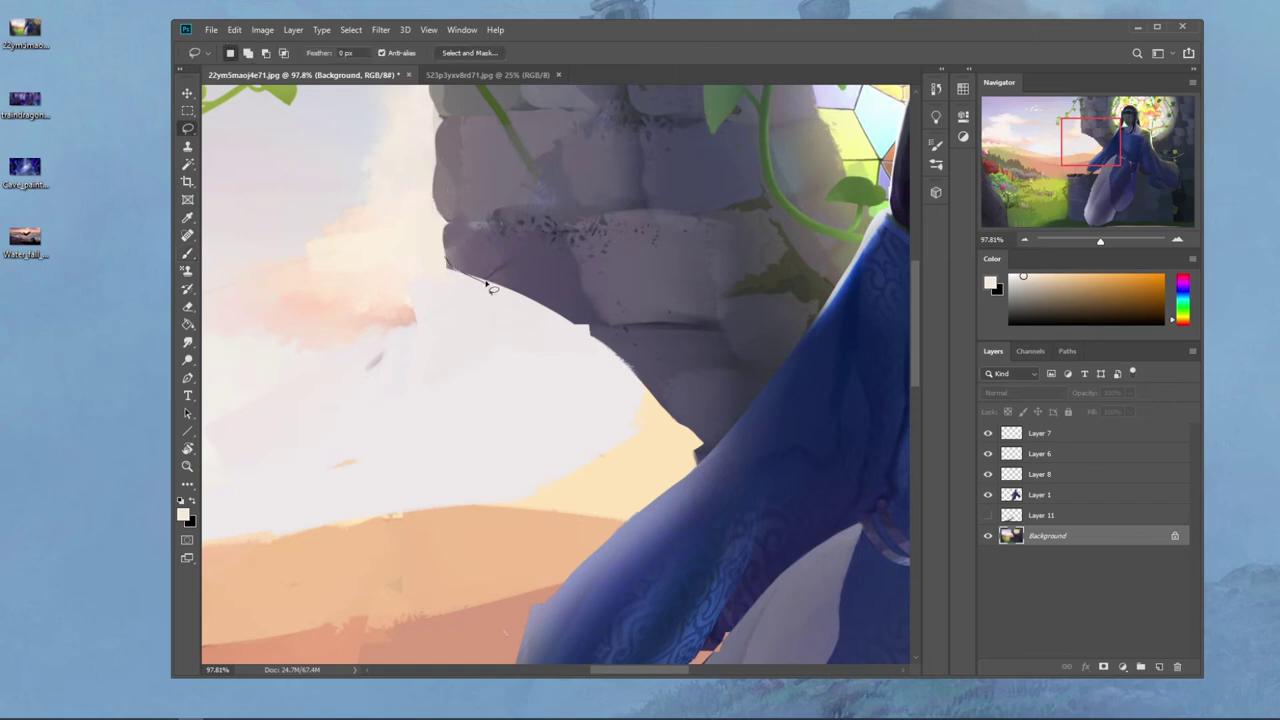
mouse_move(460, 295)
left_mouse_down()
mouse_move(434, 263)
mouse_move(470, 250)
left_mouse_up()
key("b")
left_click(470, 278, "alt")
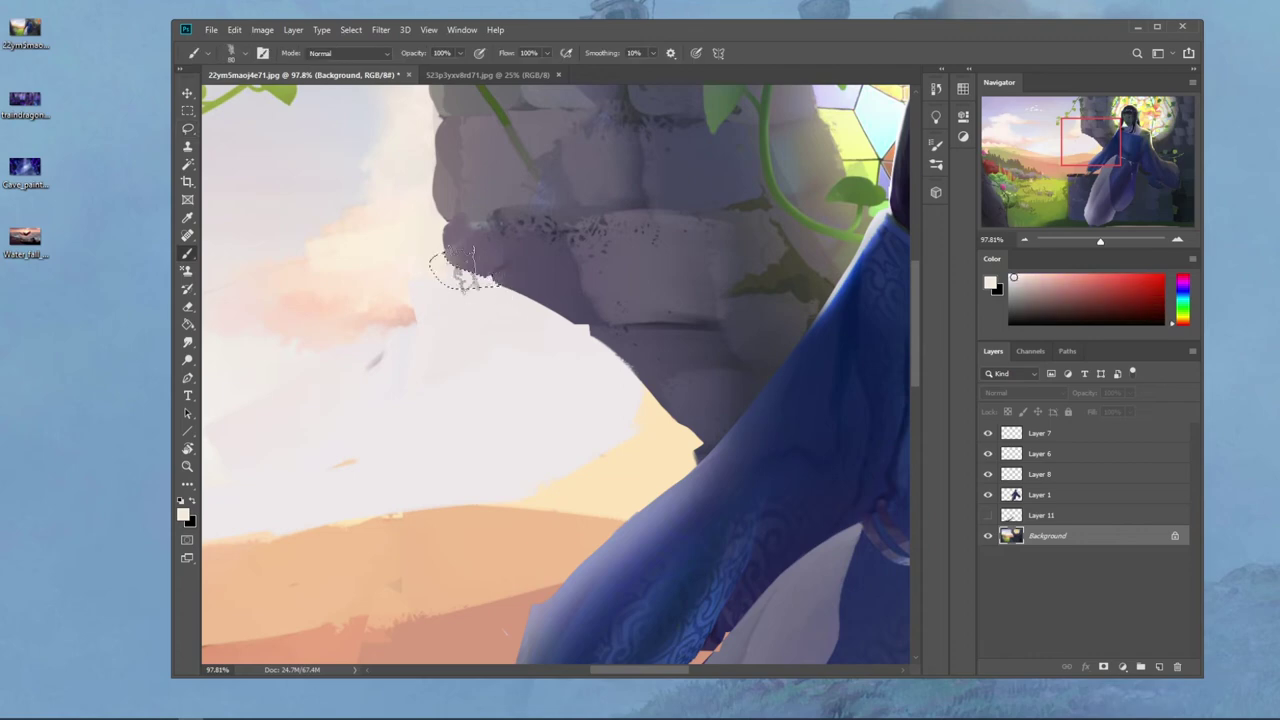
key("m")
right_click(516, 286)
left_click(554, 295)
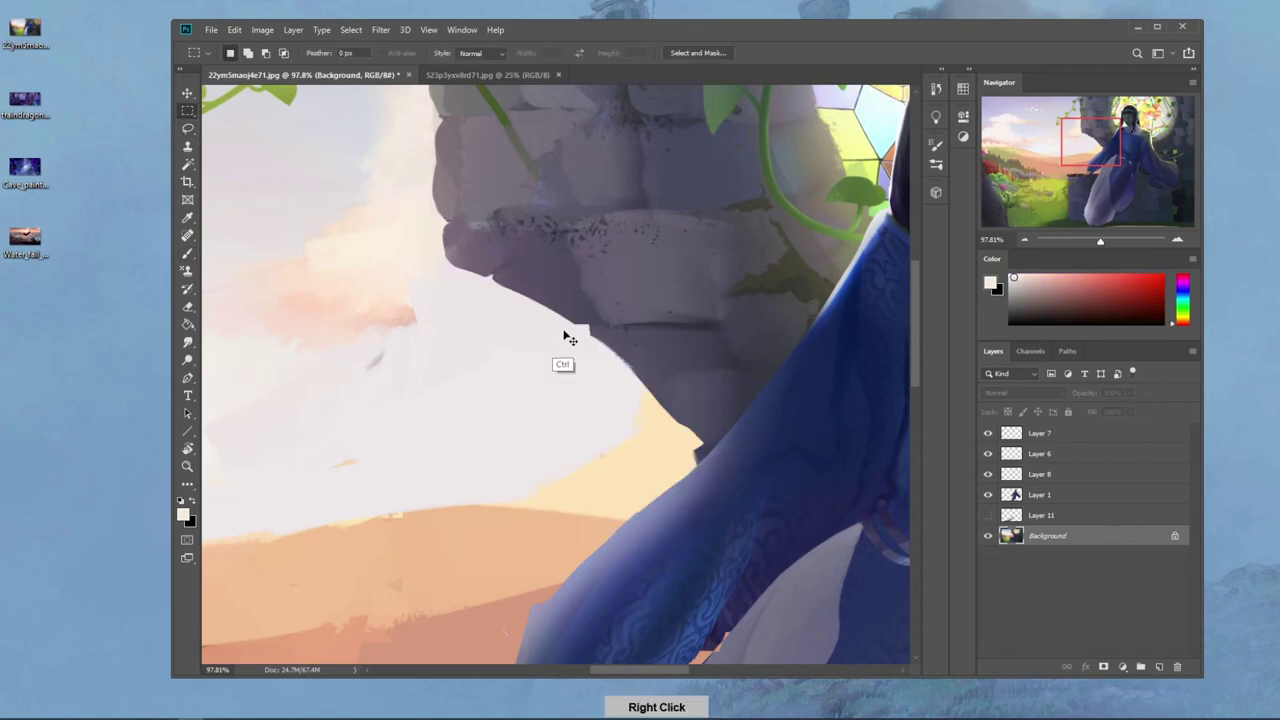
Step: Touch up the broken wall's edge with sampled wall grey using a 40 px brush
key("ctrl+0")
key("ctrl+minus")
key("ctrl+minus")
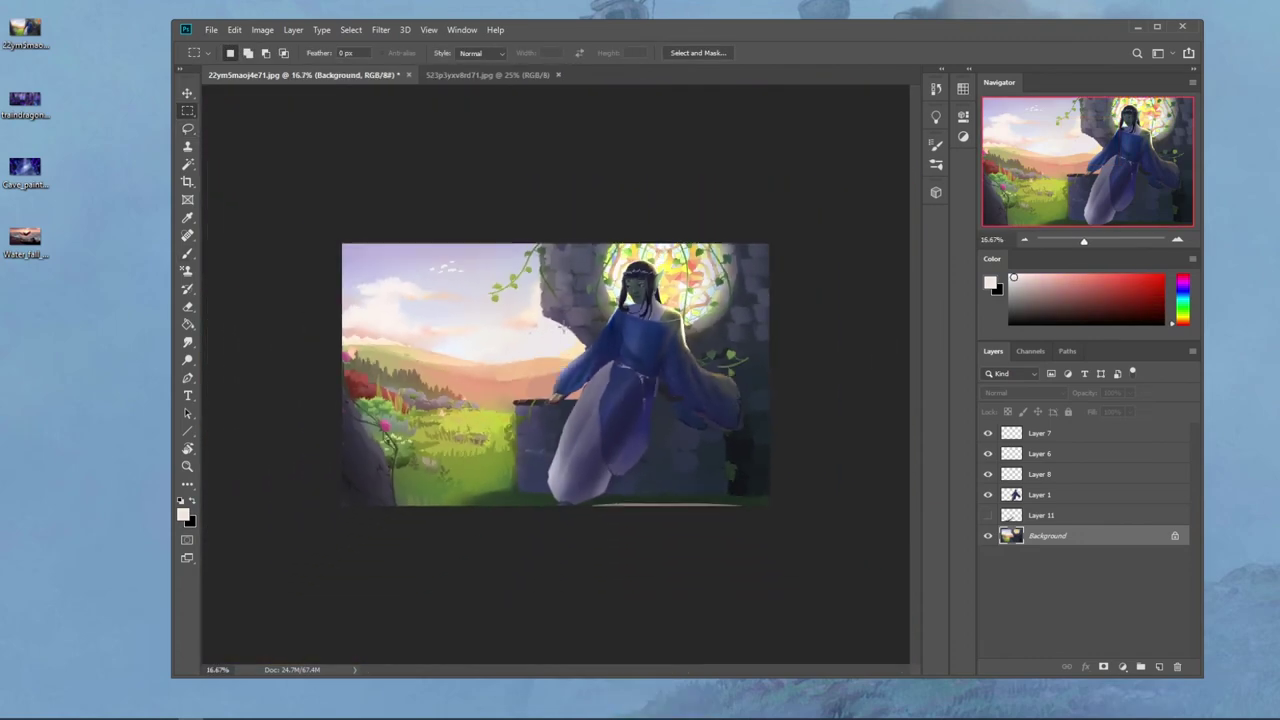
key("b")
right_click(580, 335)
key("m")
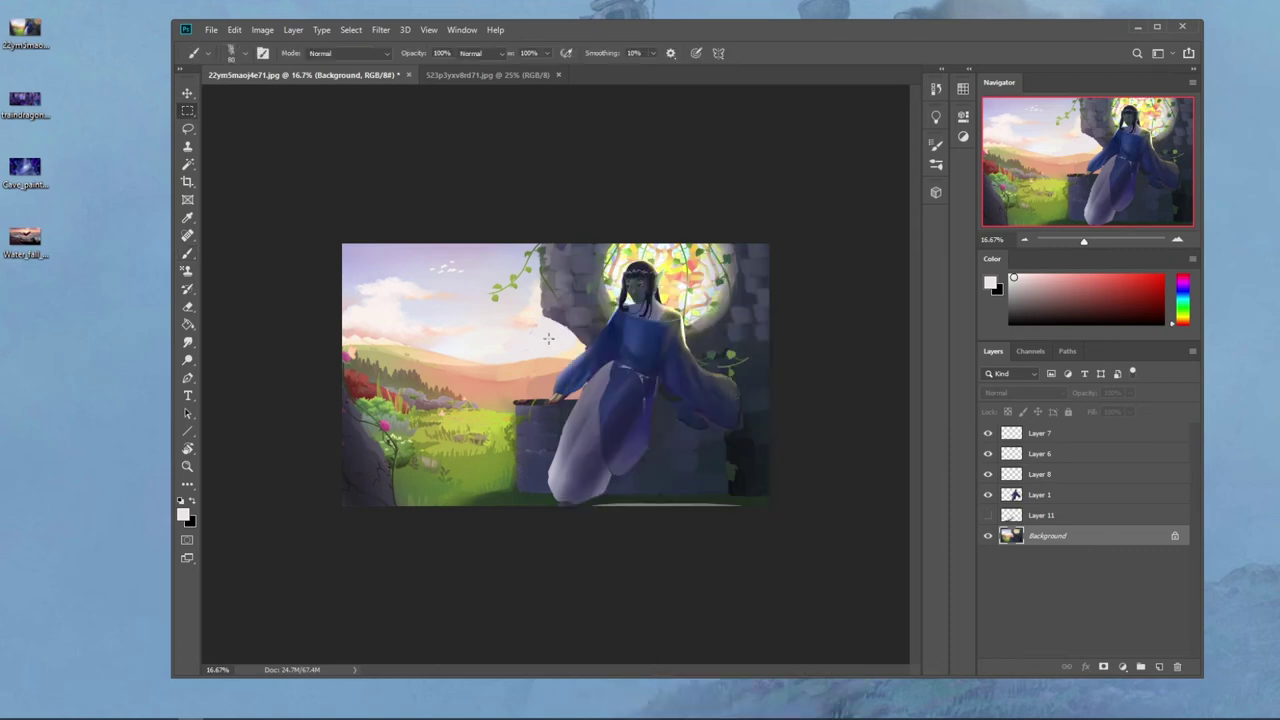
right_click(573, 346)
key("Escape")
key("b")
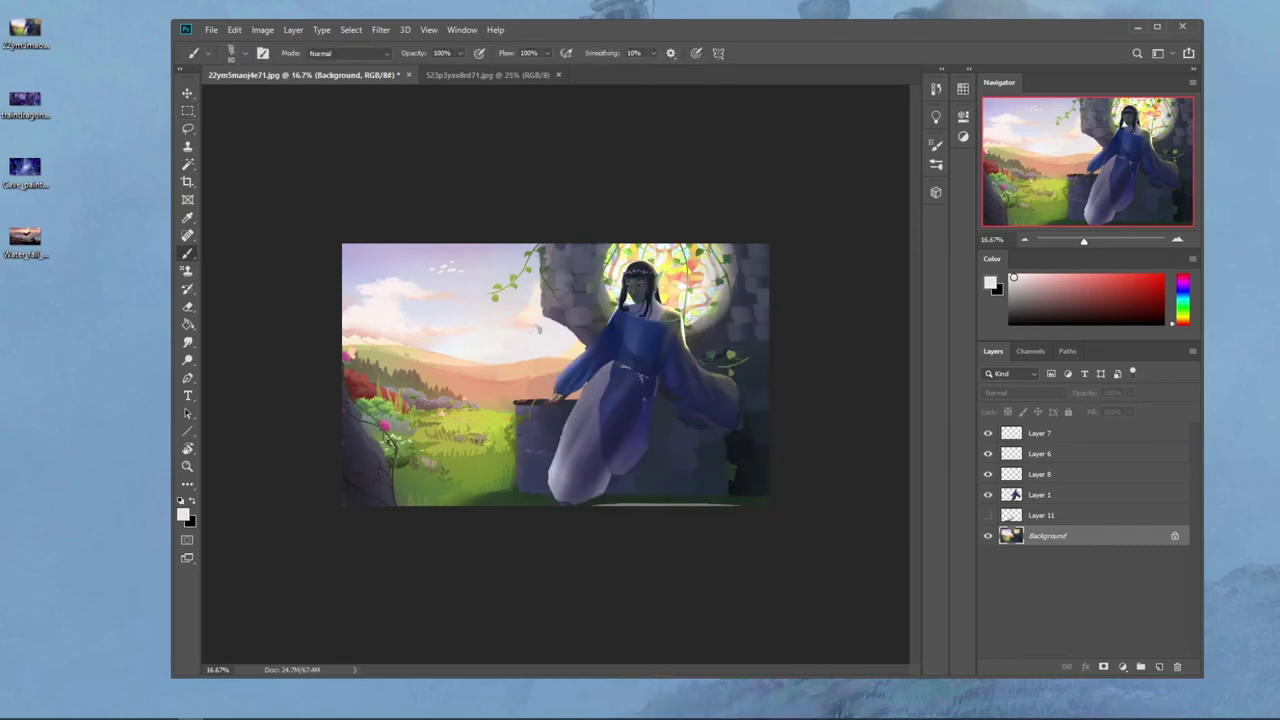
left_click(565, 316, "alt")
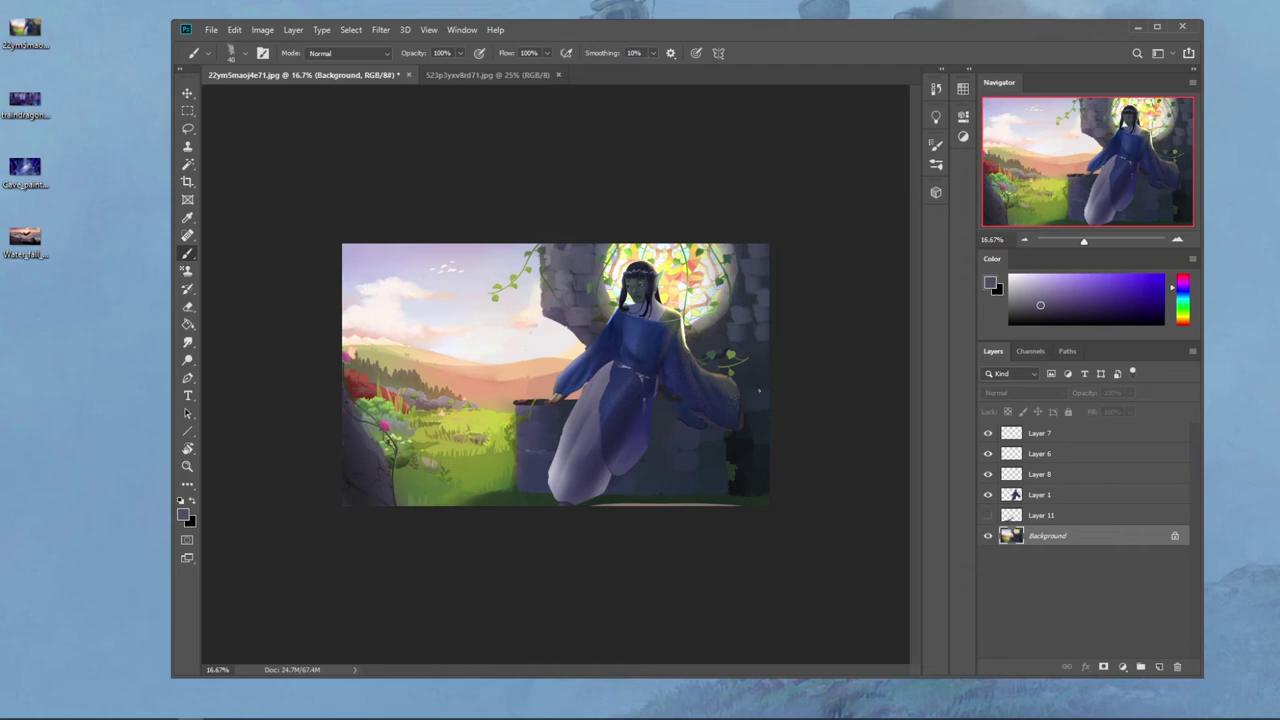
Step: Try adding a pale lavender glow over the hills with a 1600 px soft brush, reducing its opacity to 37%
left_click(187, 360)
left_click_drag(548, 385, 476, 395)
key("b")
right_click(610, 360)
double_click(607, 395)
left_click(490, 285, "alt")
left_click(1022, 275)
left_click(532, 380)
key("ctrl+z")
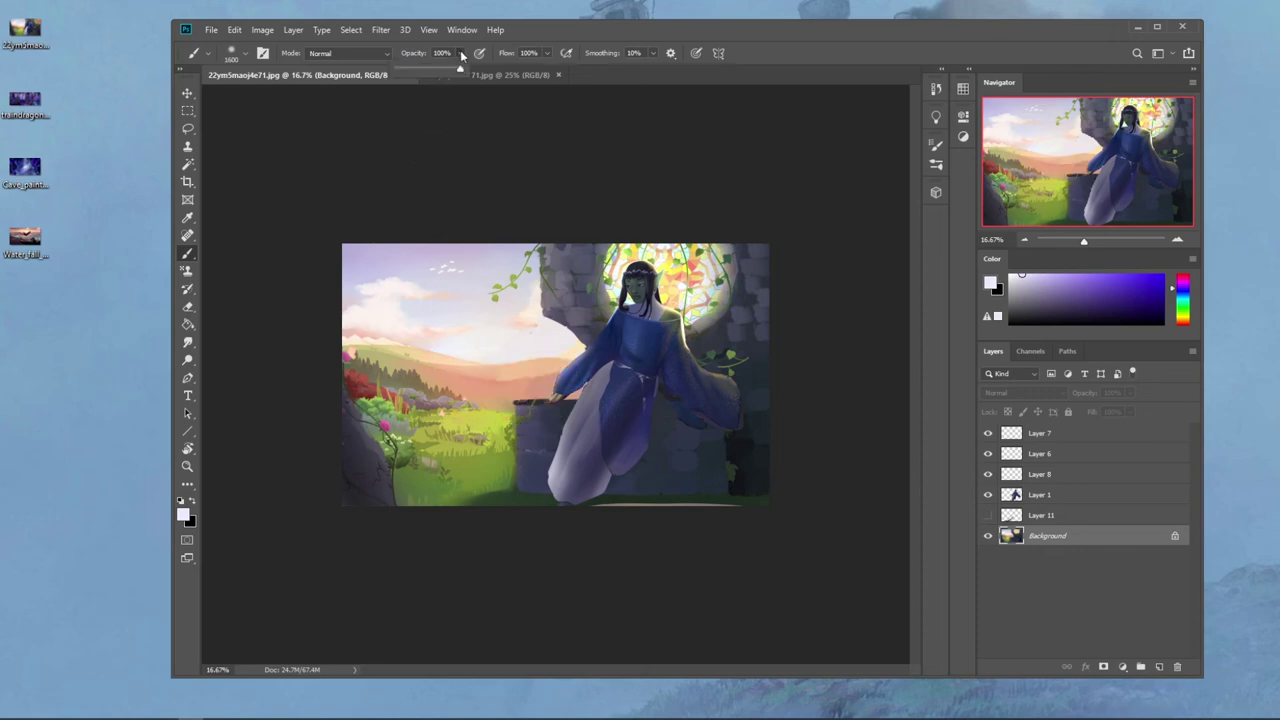
left_click_drag(422, 69, 419, 69)
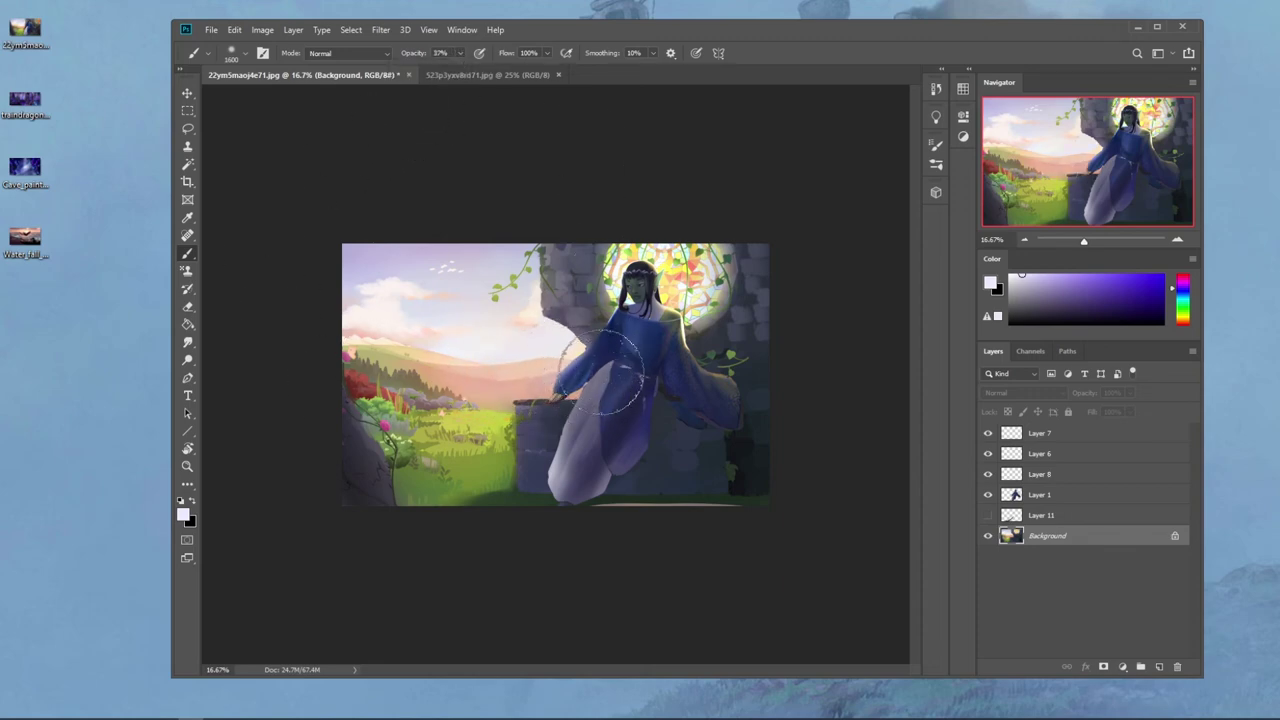
key("ctrl+z")
Step: Try brightening the hills and horizon with the Dodge tool set to Highlights at 38% exposure, enlarging the brush to 1600 px
left_click(187, 364)
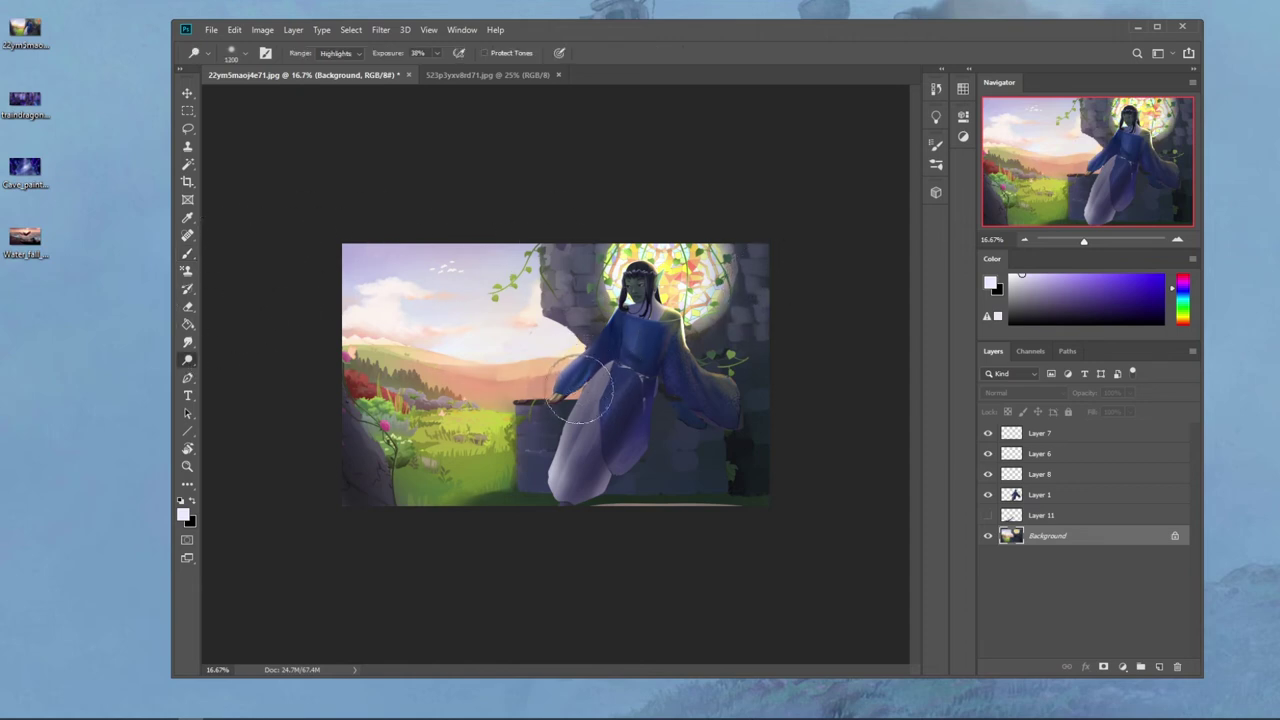
mouse_move(545, 383)
left_mouse_down()
mouse_move(530, 358)
mouse_move(513, 378)
mouse_move(479, 374)
left_mouse_up()
key("bracketright")
key("bracketright")
key("ctrl+z")
key("ctrl+z")
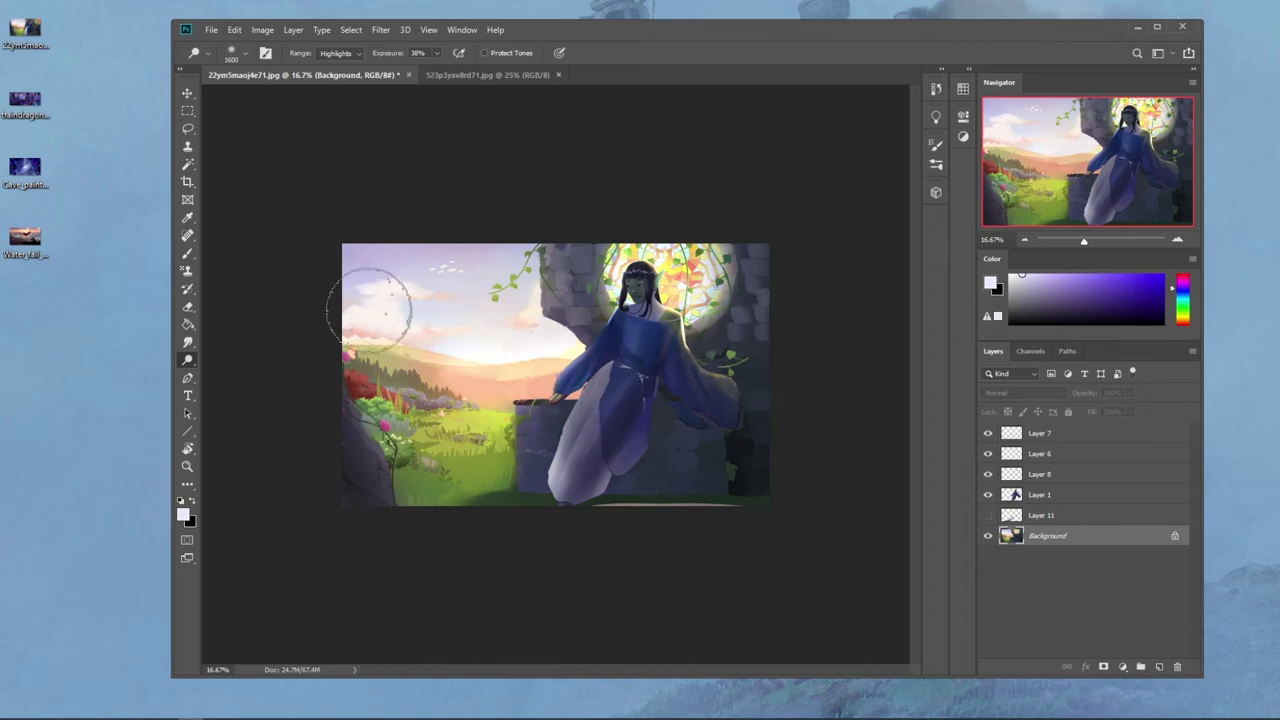
key("ctrl+z")
Step: Lighten the hills by the horizon with the Dodge tool on Midtones and a sampled sky white brush at 37% opacity
left_click(336, 53)
left_click(336, 66)
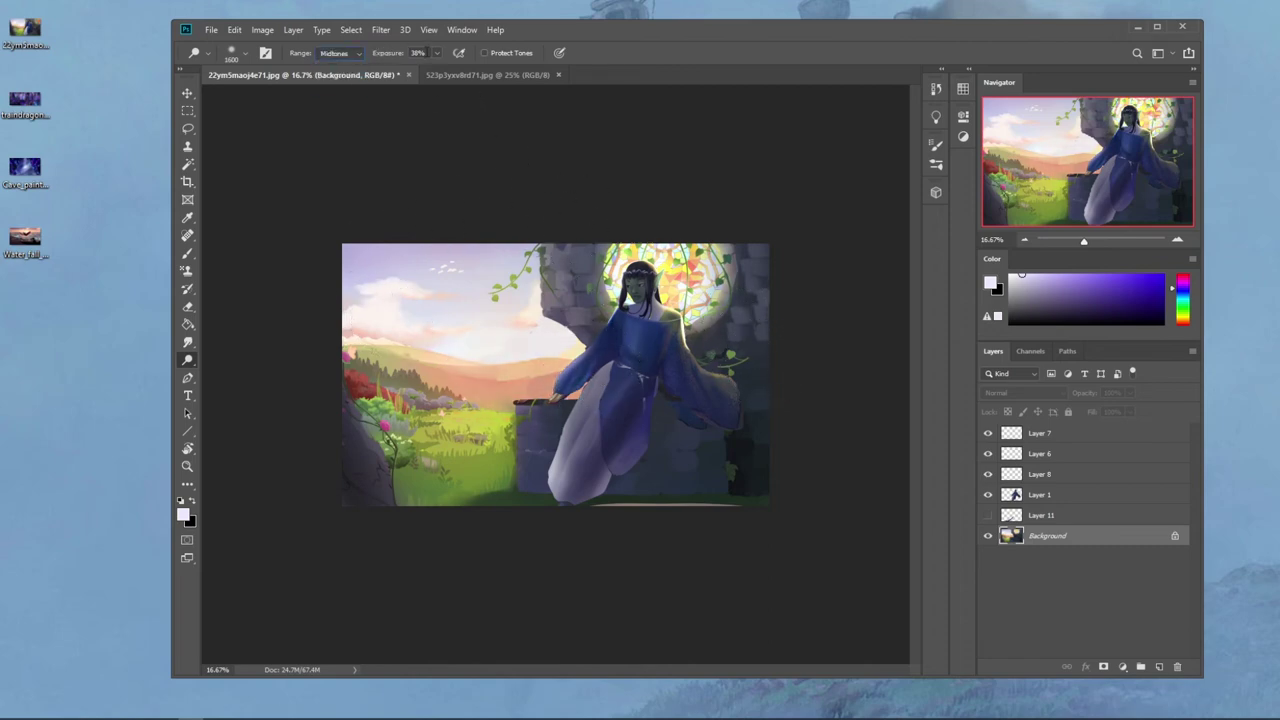
left_click_drag(434, 68, 426, 68)
key("b")
left_click(561, 342, "alt")
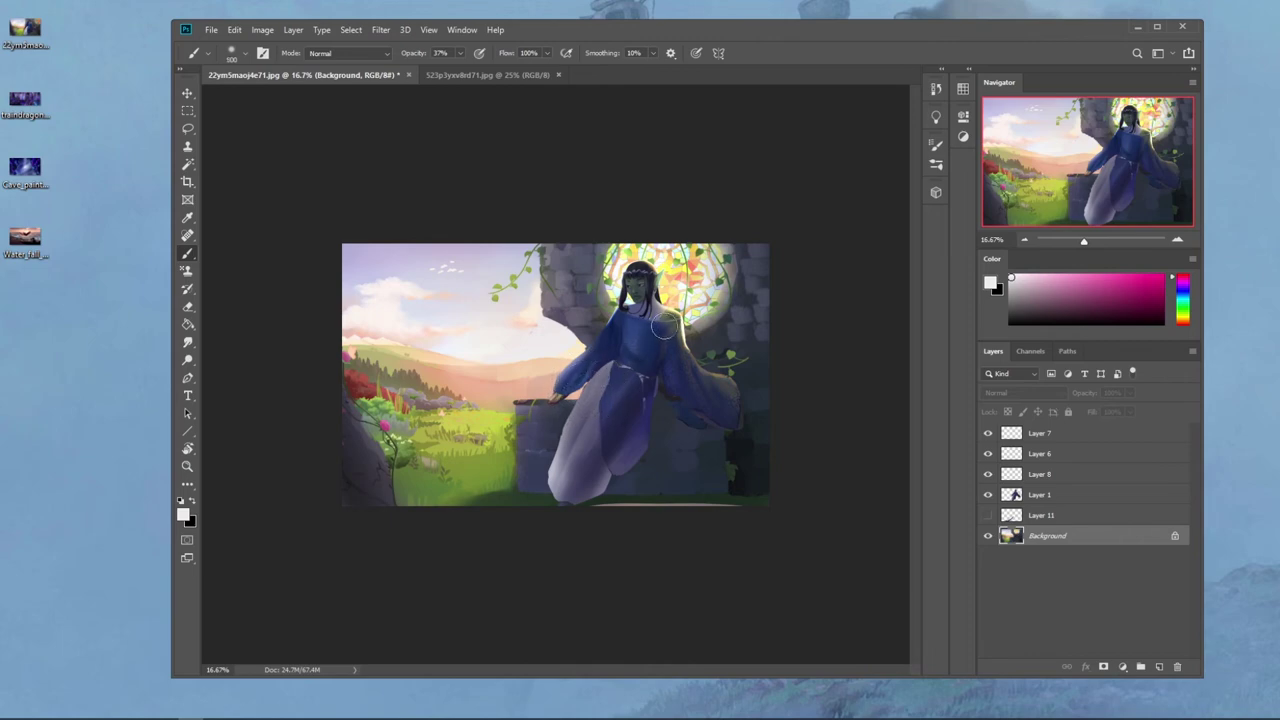
Step: Glaze sampled dark blue over the lower skirt on Layer 1, with transparency locked, using a 3400 px soft brush at 37% opacity
left_click(642, 277, "alt")
left_click(569, 392)
left_click(612, 430, "alt")
left_click(1054, 496)
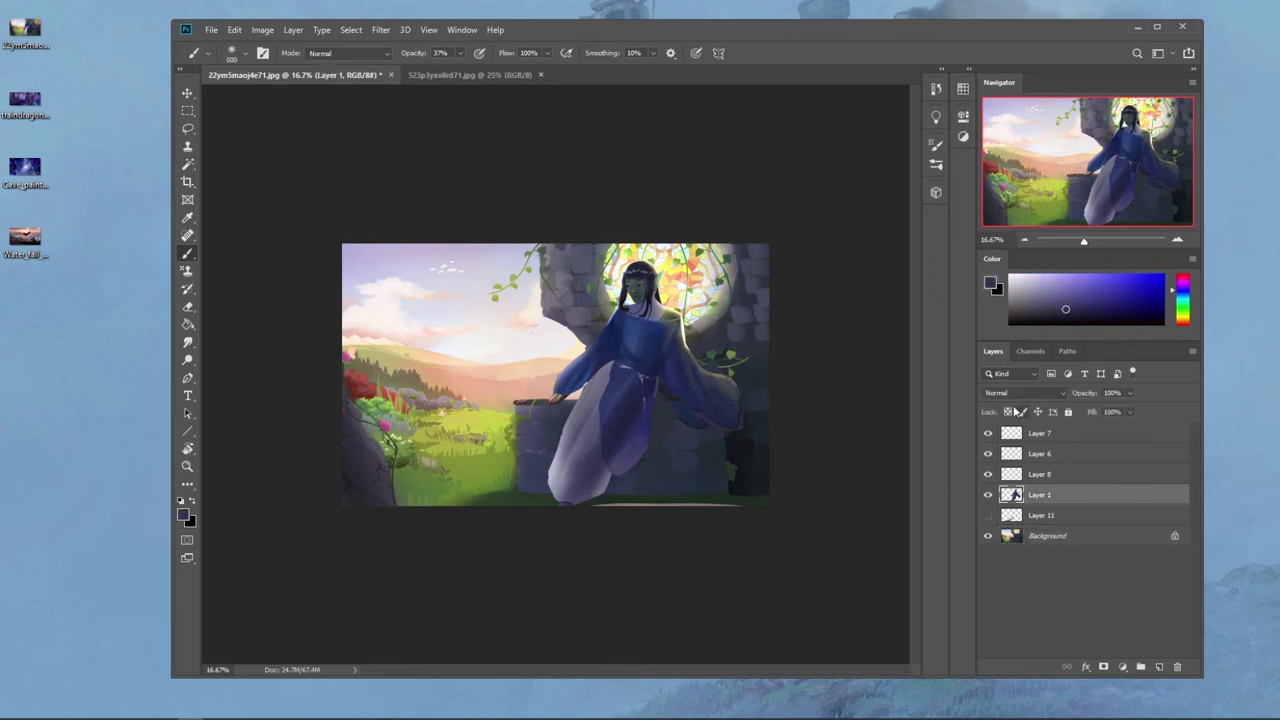
left_click_drag(623, 429, 612, 460)
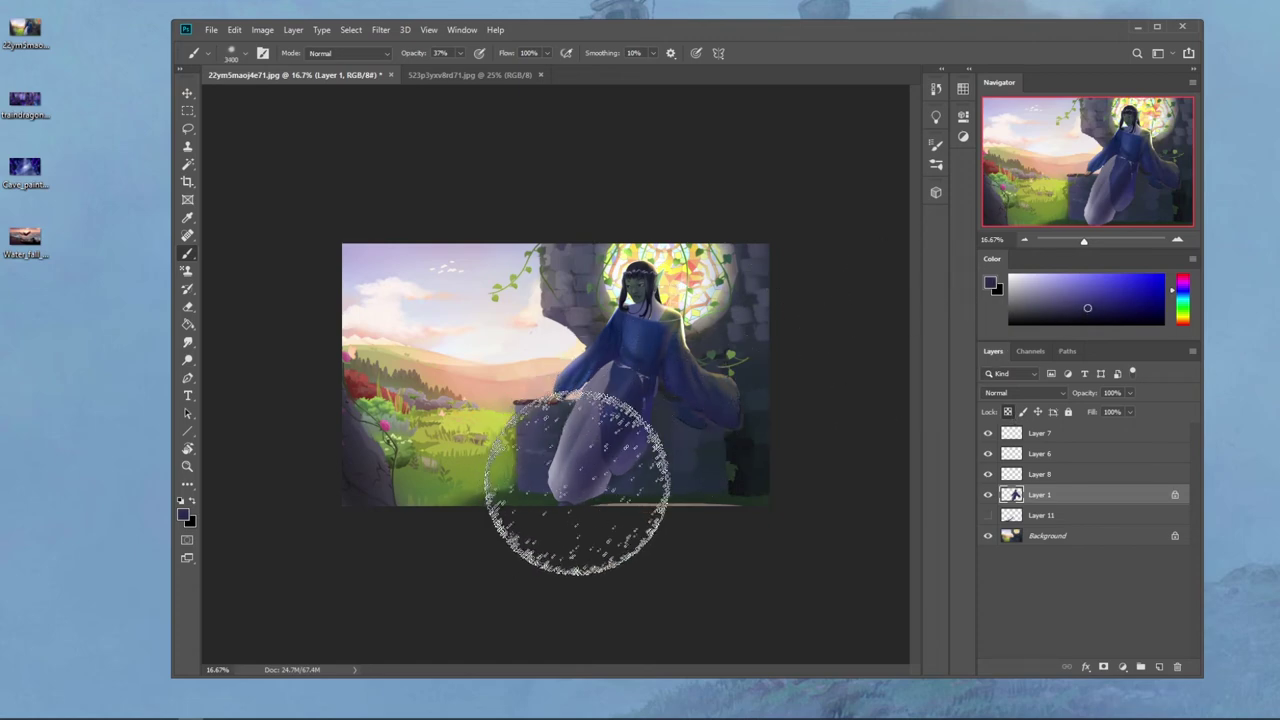
Step: Darken the Background's lower edge and shadowed wall with the 3400 px dark blue brush in Darken mode at 37% opacity
left_click(1050, 538)
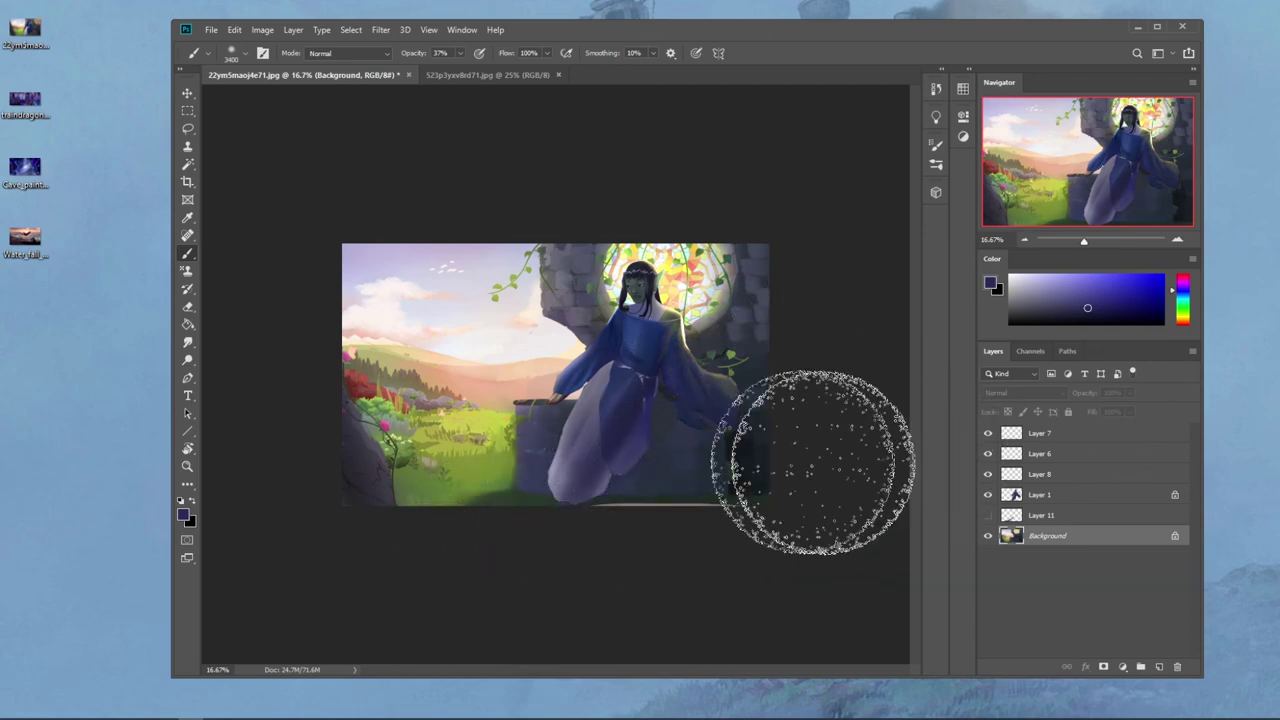
left_click(382, 53)
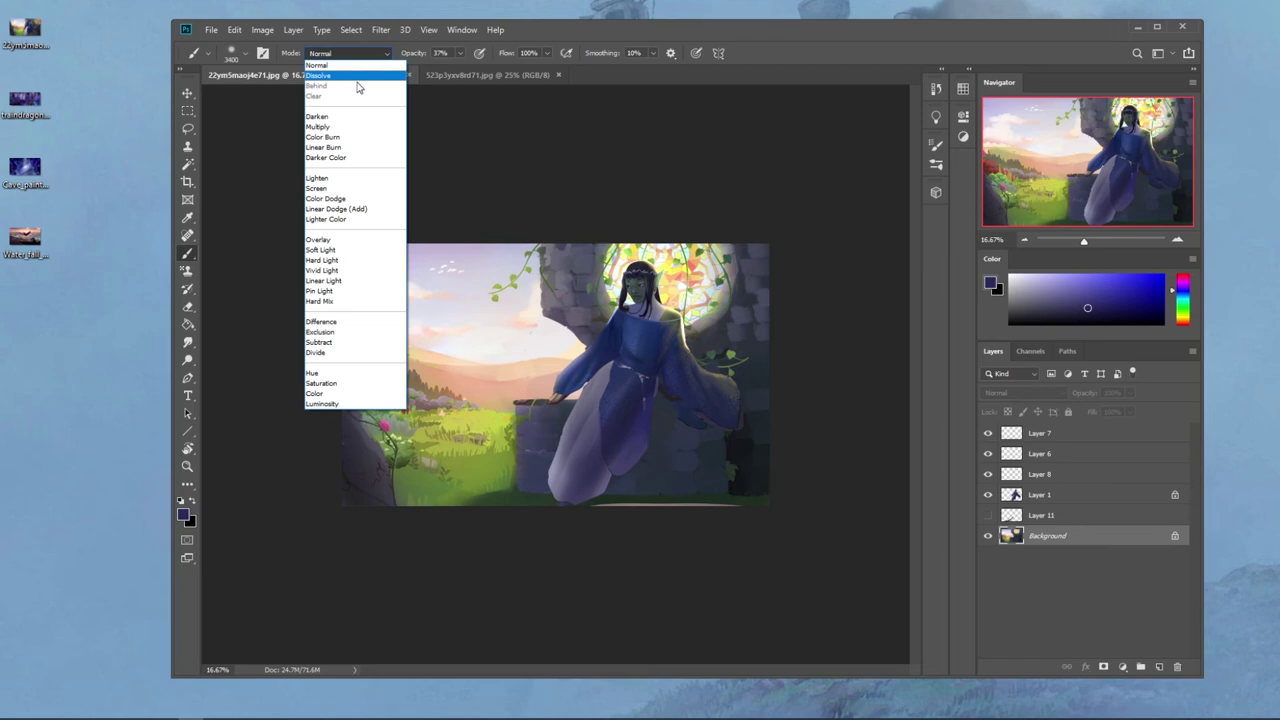
left_click(350, 117)
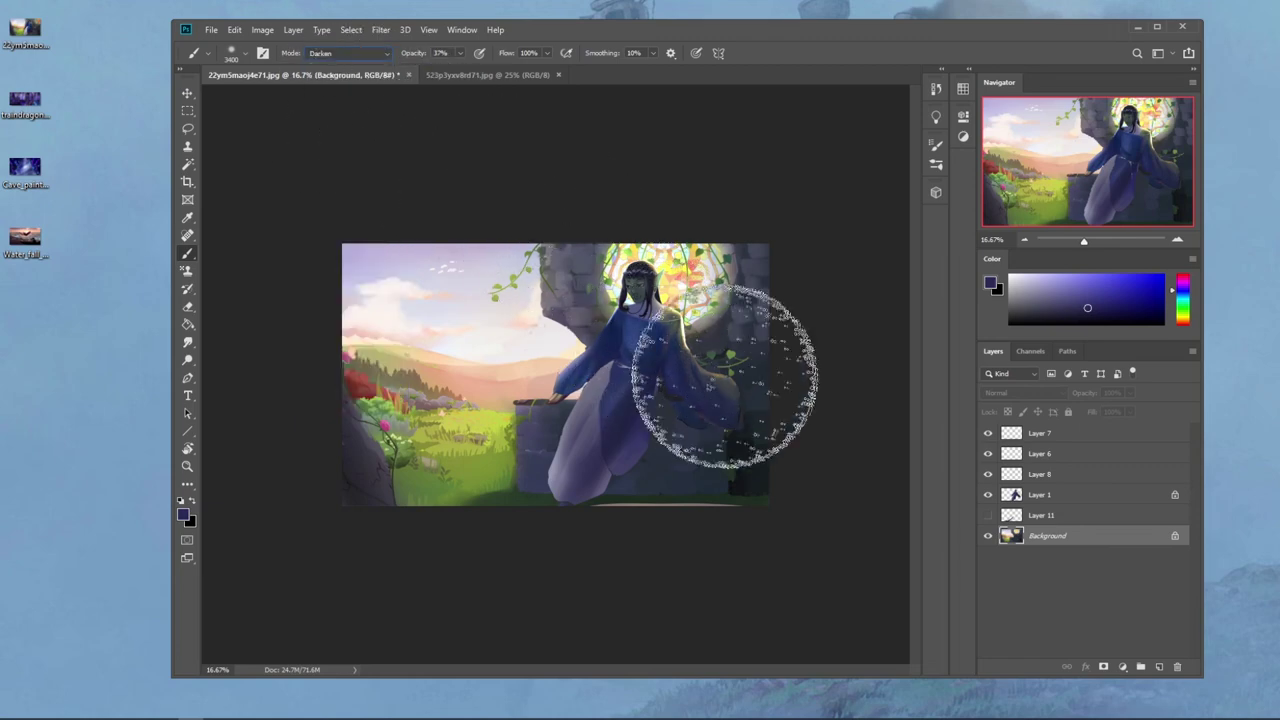
key("ctrl+minus")
key("ctrl+minus")
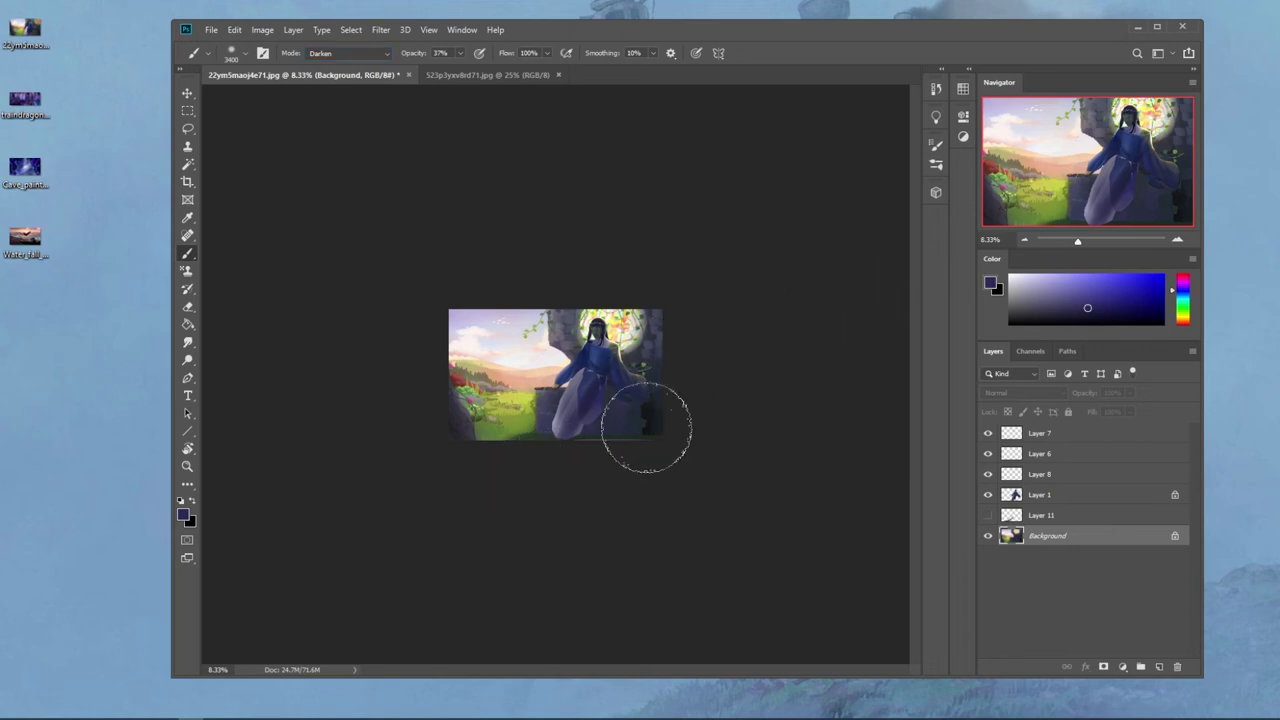
Step: Dodge the trailing sleeve's edge on Layer 1 using the Shadows range, 100% exposure and a brush reduced to 275 px
left_click(1050, 500)
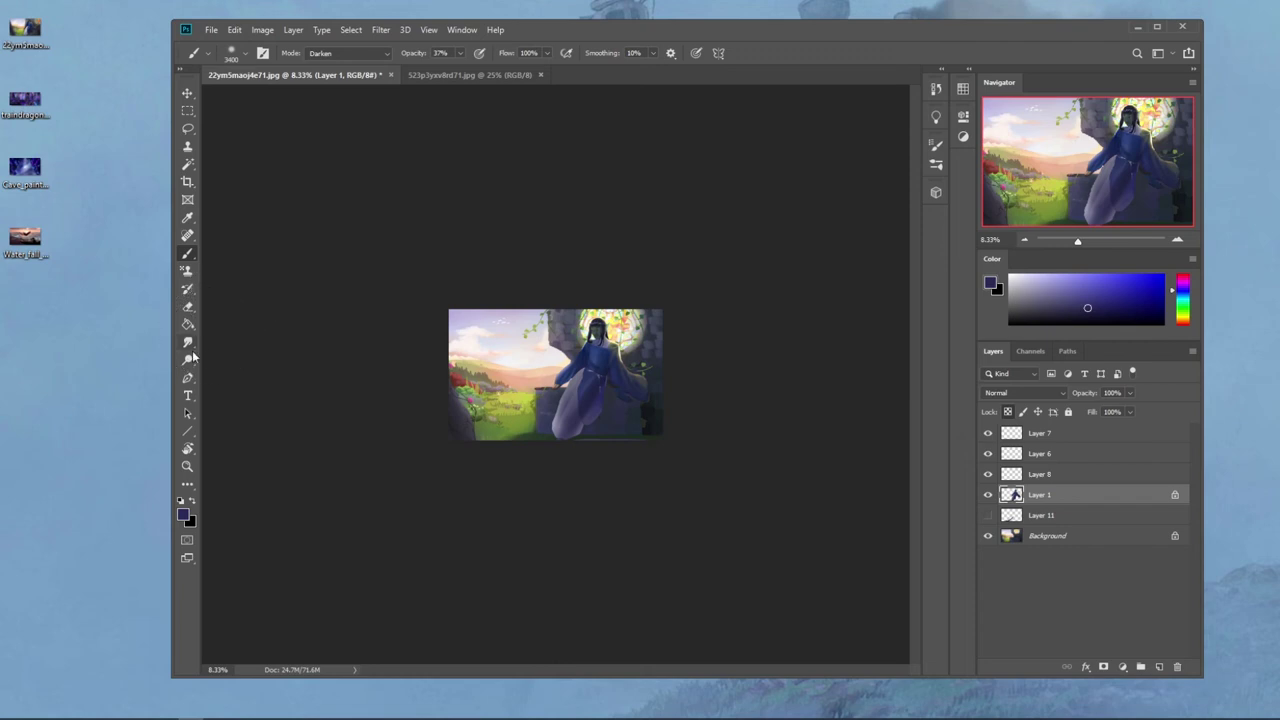
left_click(190, 359)
left_click(355, 53)
left_click(335, 60)
left_click(436, 53)
left_click_drag(451, 67, 518, 86)
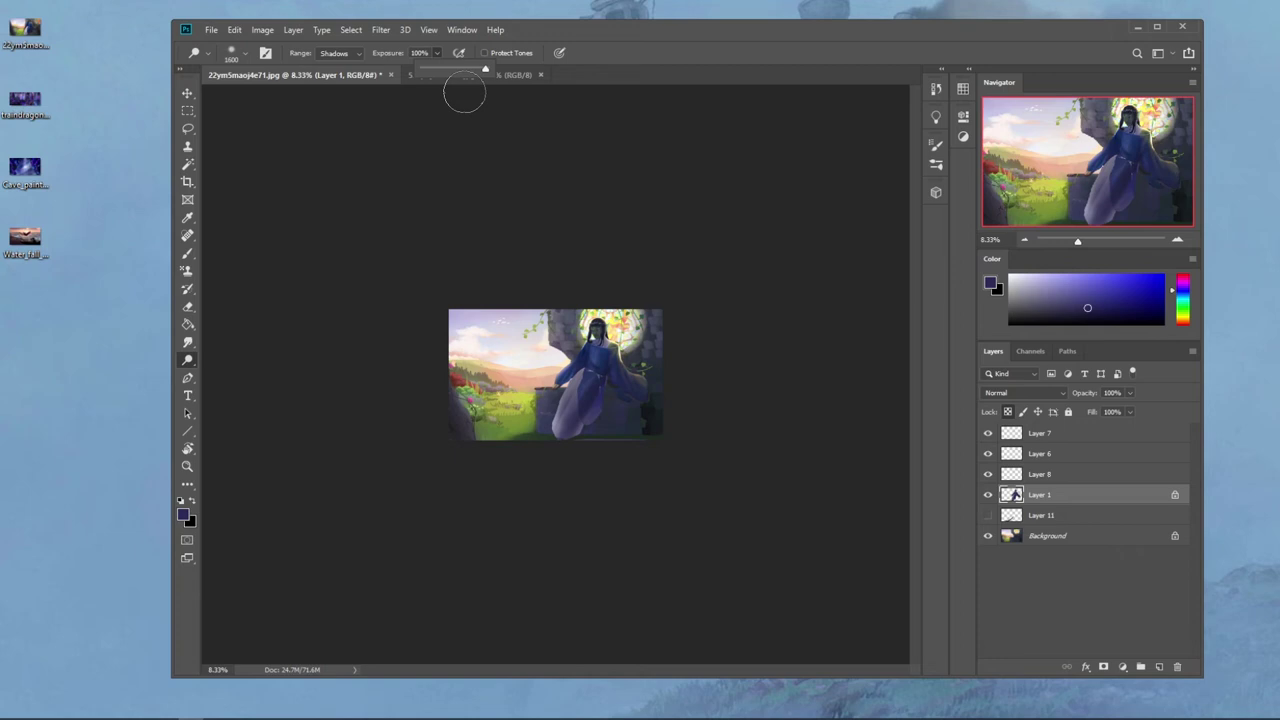
left_click(758, 366)
key("bracketleft")
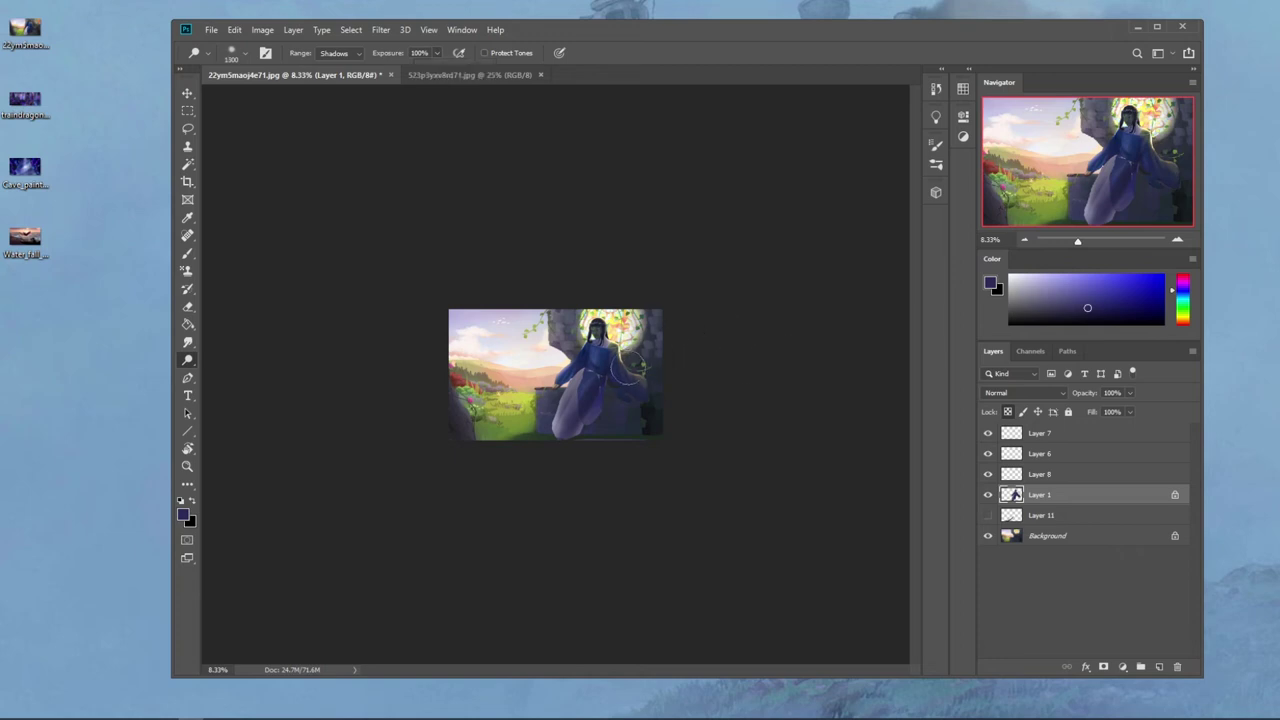
key("ctrl+plus")
key("ctrl+plus")
key("bracketleft")
key("bracketleft")
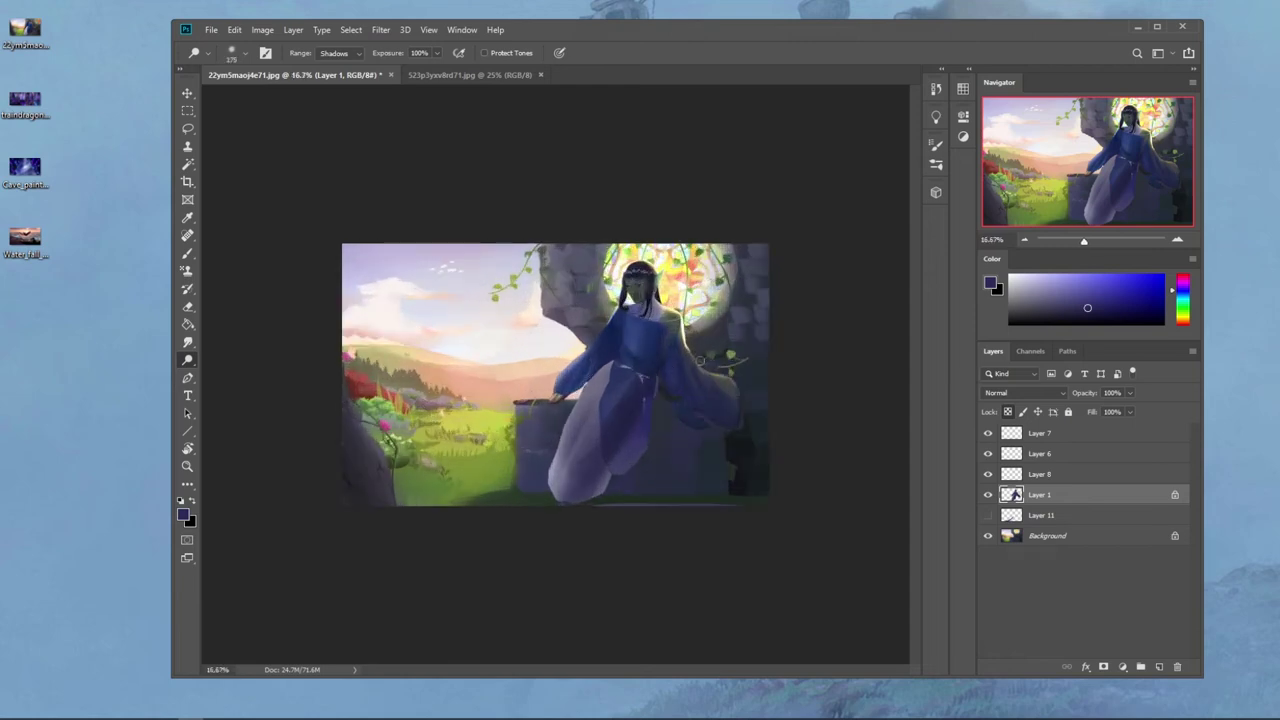
Step: Brighten the robe's window-side rim with the Dodge tool set to Highlights, using a 125 to 175 px brush
left_click(352, 60)
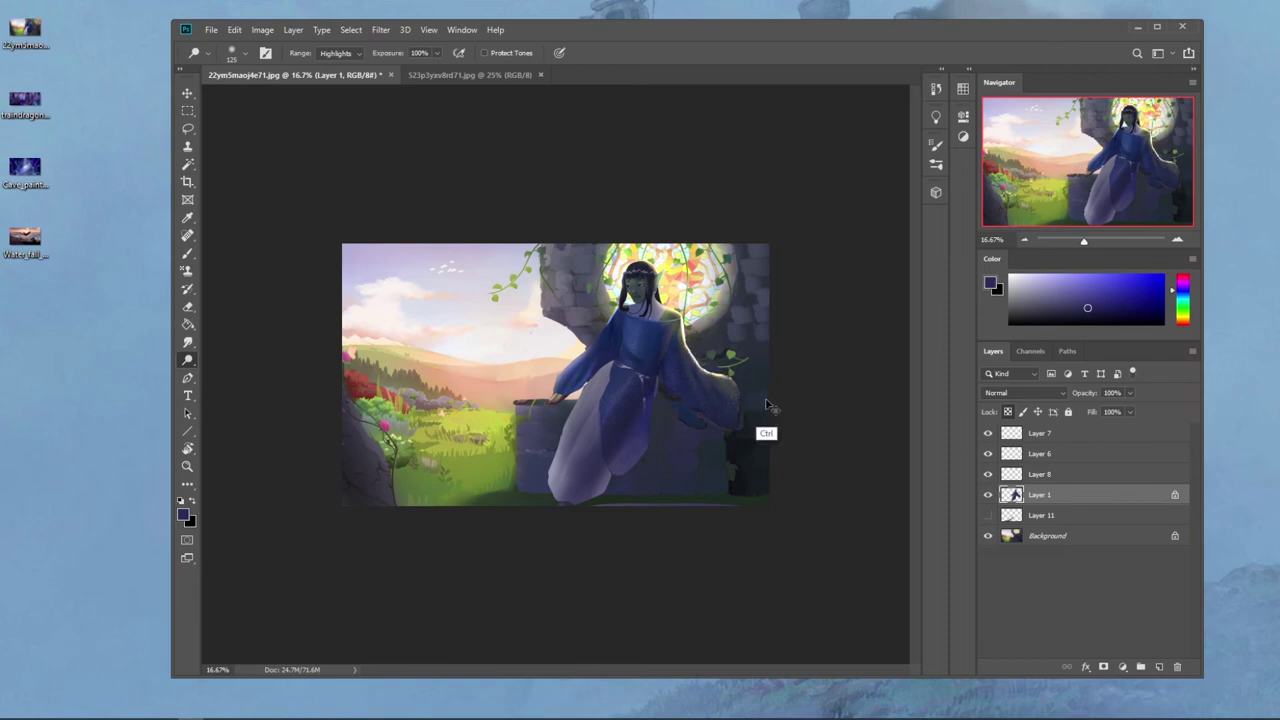
key("ctrl+plus")
key("ctrl+plus")
key("ctrl+minus")
key("ctrl+minus")
key("ctrl+minus")
key("ctrl+minus")
key("ctrl+minus")
key("ctrl+minus")
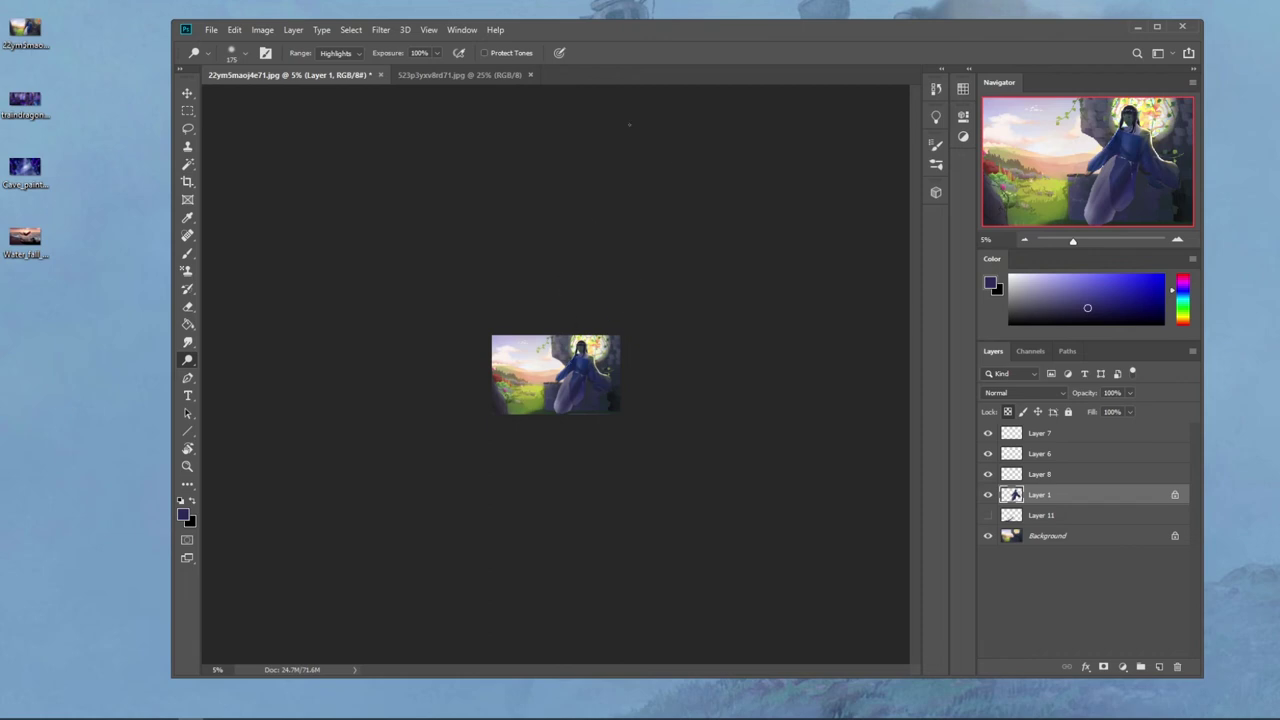
Step: Sample a pale cream from the lit shoulder for the Brush, reduce it to 375 px and set its blending mode to Normal
key("b")
scroll(646, 426, "up", 10)
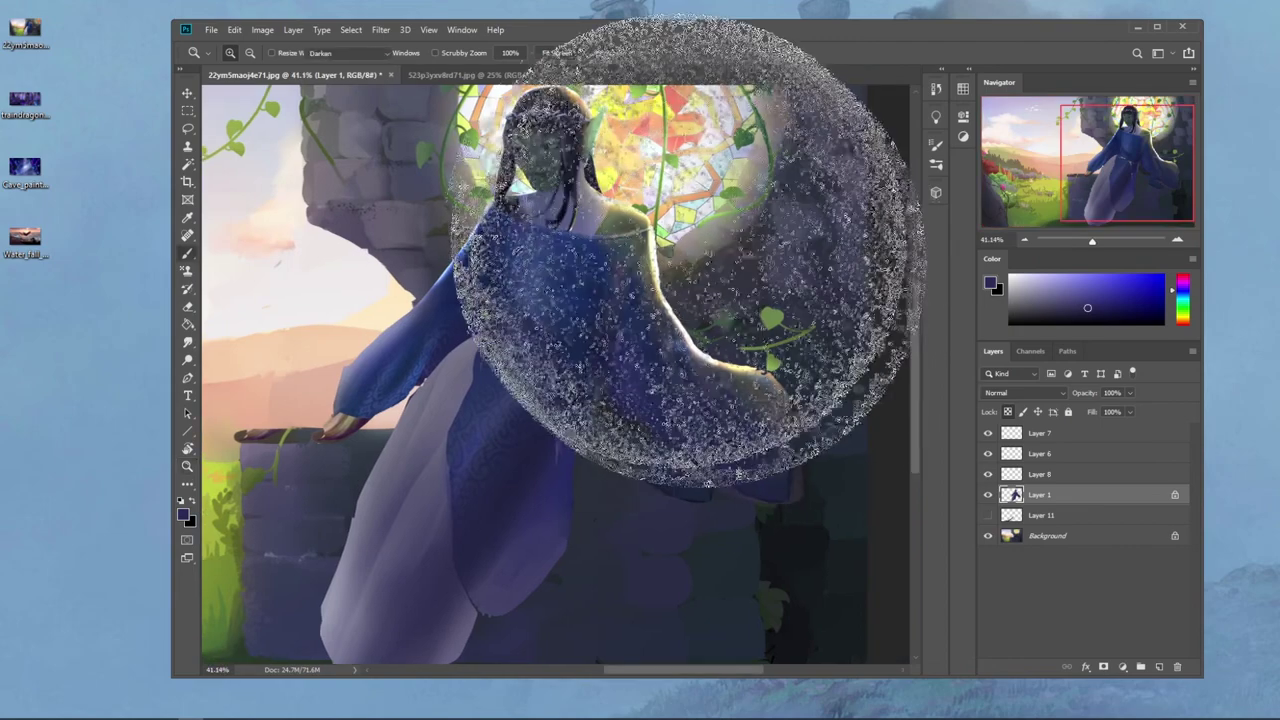
left_click(650, 230, "alt")
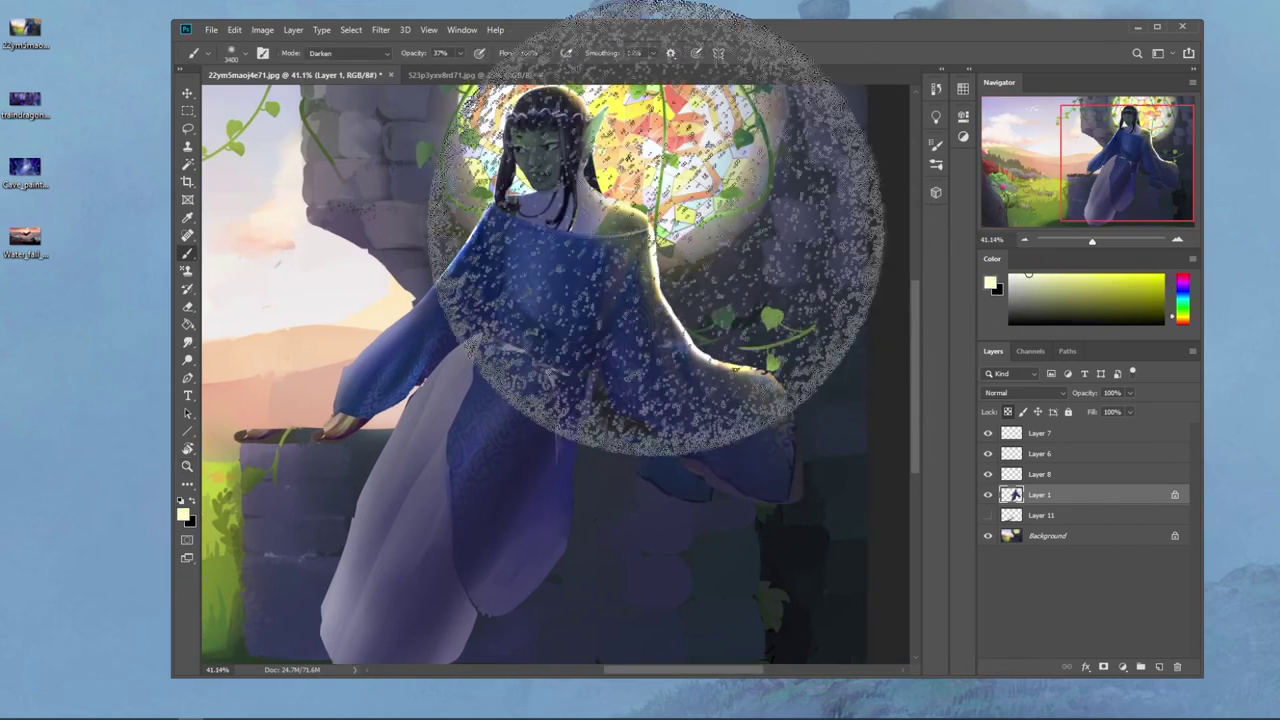
left_click(652, 232, "alt")
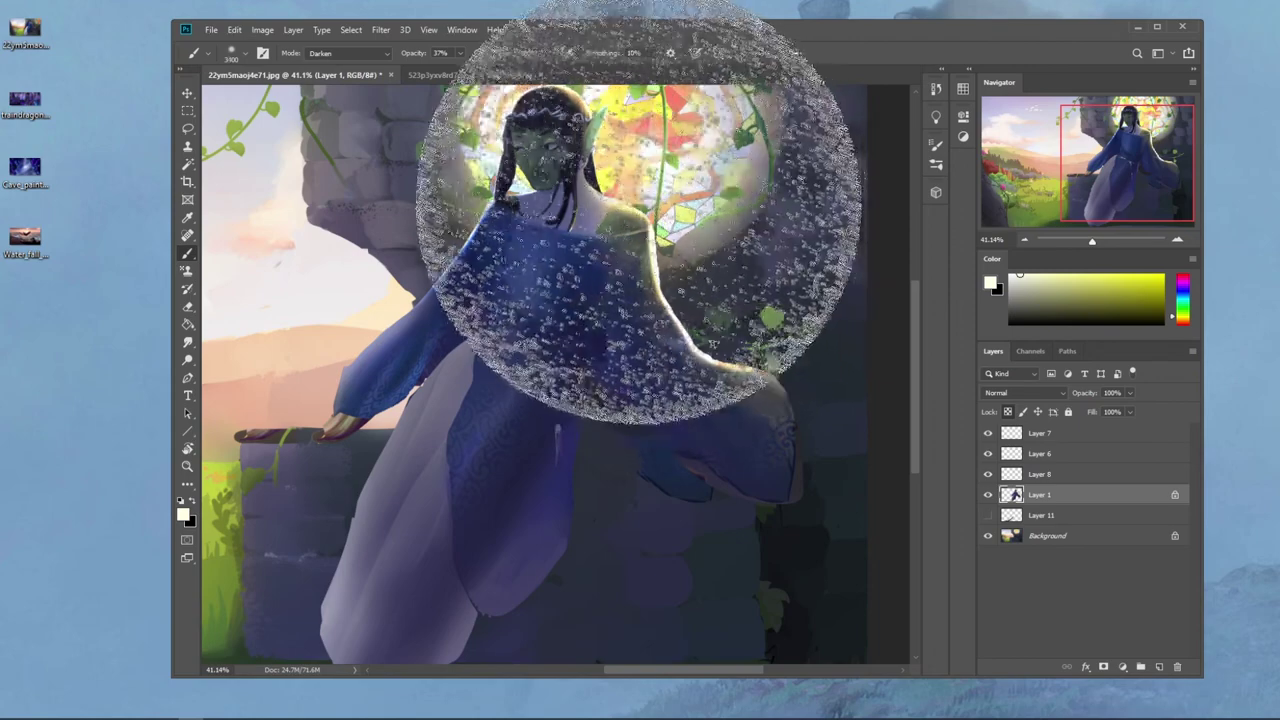
key("bracketleft")
key("bracketleft")
key("bracketleft")
key("bracketleft")
key("bracketleft")
key("bracketleft")
key("bracketleft")
key("bracketleft")
key("bracketleft")
key("bracketleft")
key("bracketleft")
key("bracketleft")
key("bracketleft")
key("bracketleft")
key("bracketleft")
key("bracketleft")
key("bracketleft")
key("bracketleft")
key("bracketleft")
key("bracketleft")
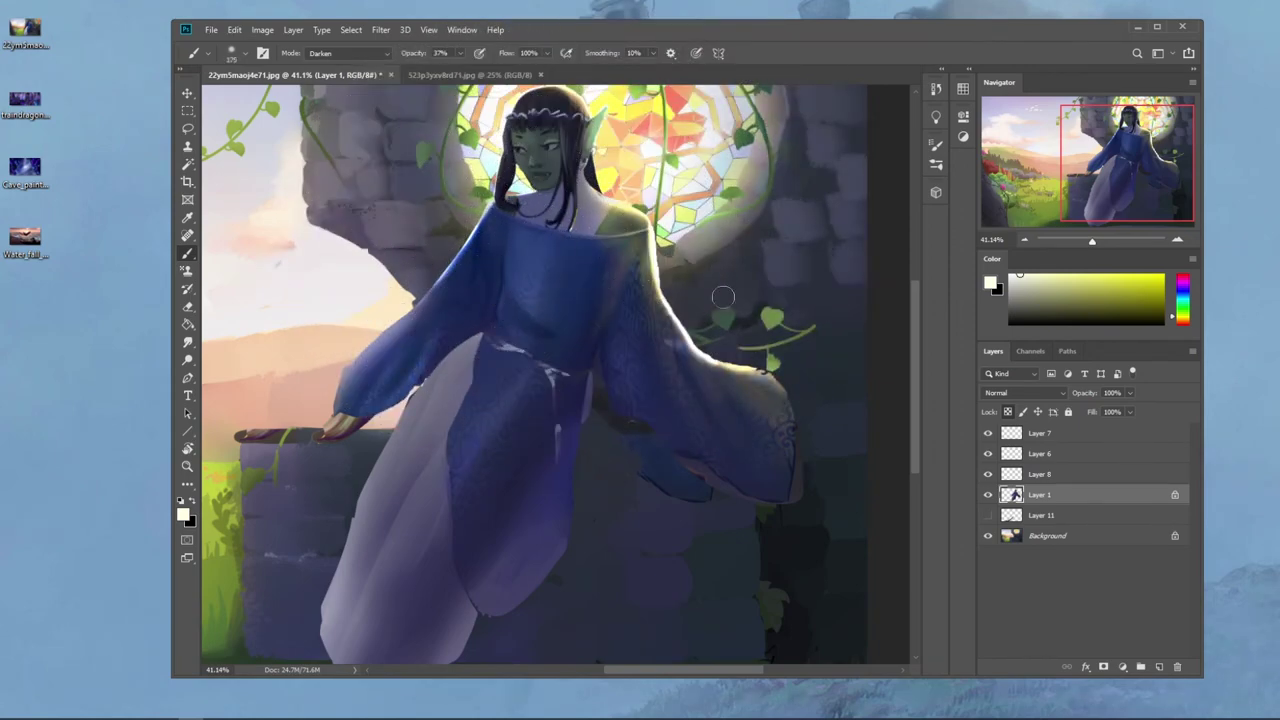
left_click(345, 53)
left_click(330, 57)
Step: Repaint the shoulder and upper edge of the sunset-side sleeve with sampled dark blues at 100% opacity, using a 100 to 150 px brush
left_click(481, 243, "alt")
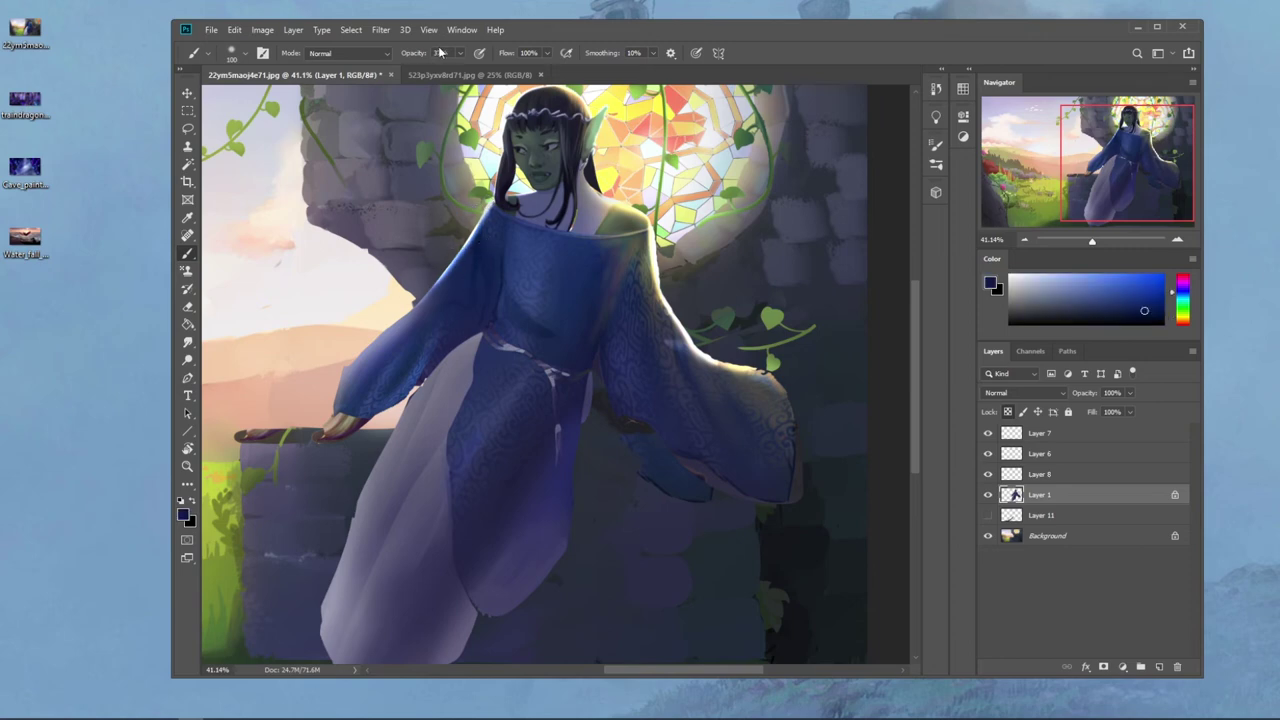
left_click_drag(464, 62, 505, 64)
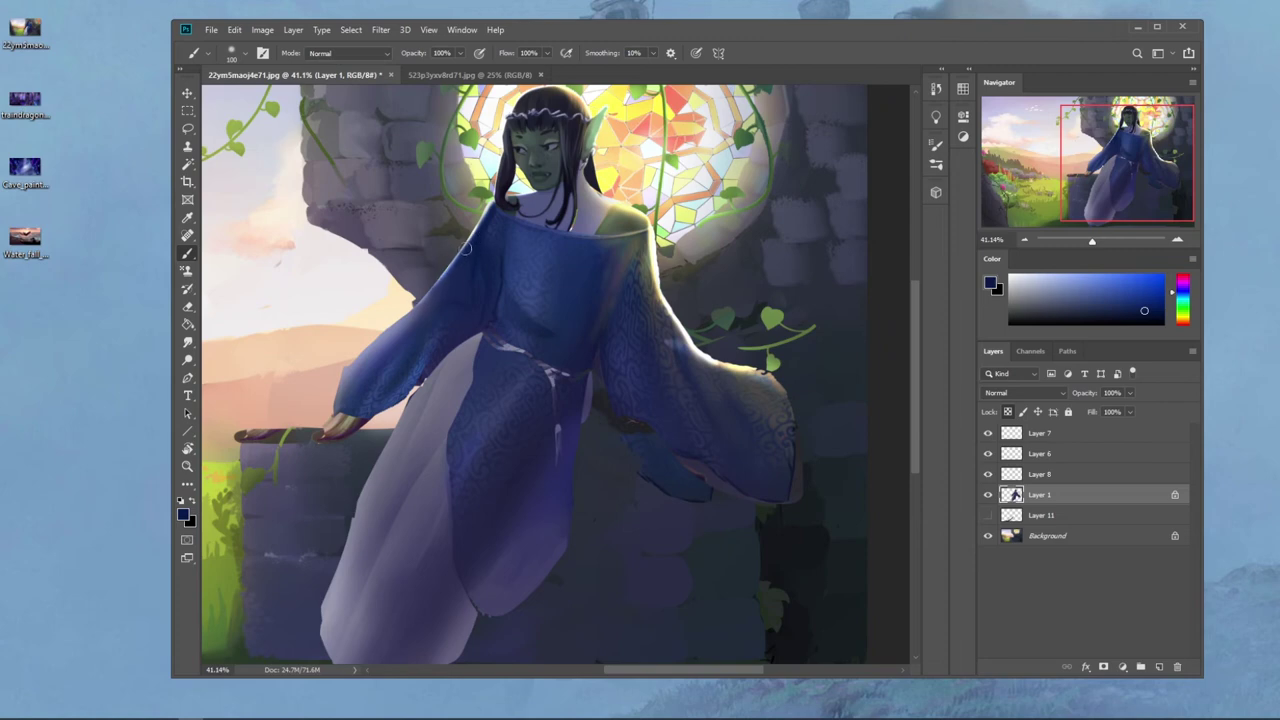
left_click(471, 256, "alt")
left_click_drag(428, 297, 458, 262)
key("bracketright")
key("bracketright")
left_click(491, 249, "alt")
key("bracketleft")
key("ctrl+minus")
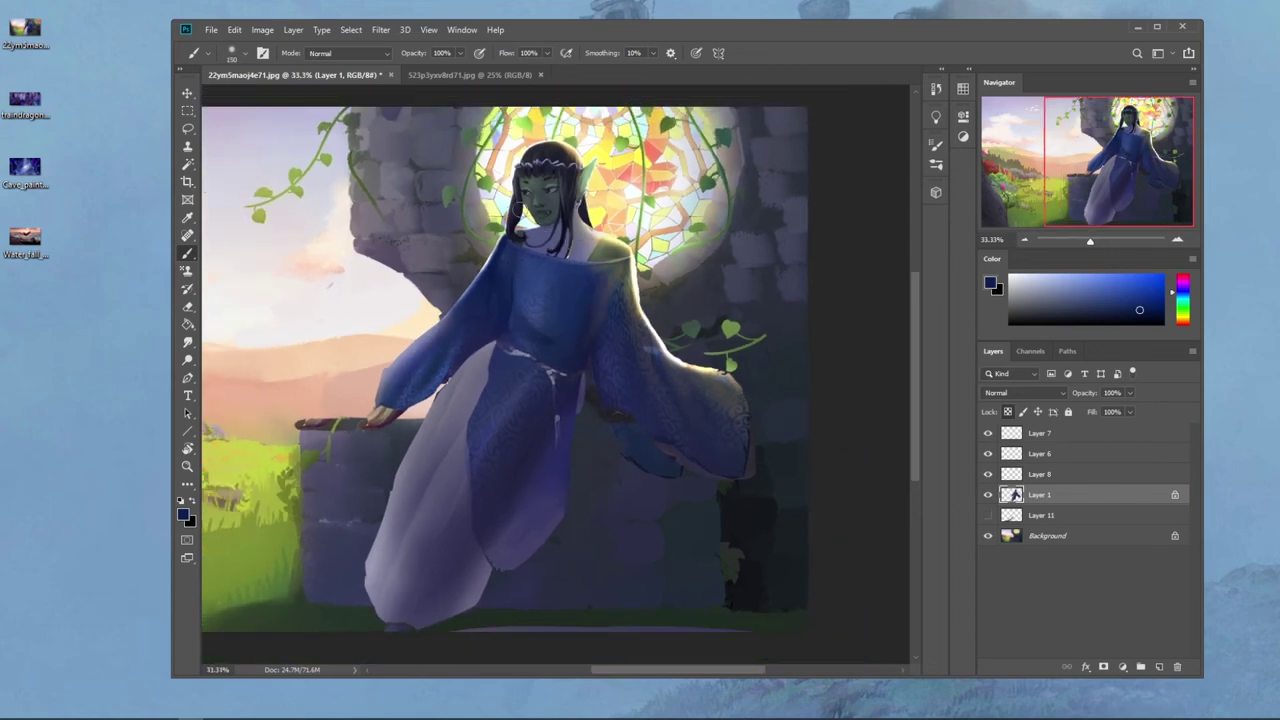
Step: Lasso and clear the area between the sunset-side sleeve and the waist on Layer 1 to open a gap, and deselect
key("l")
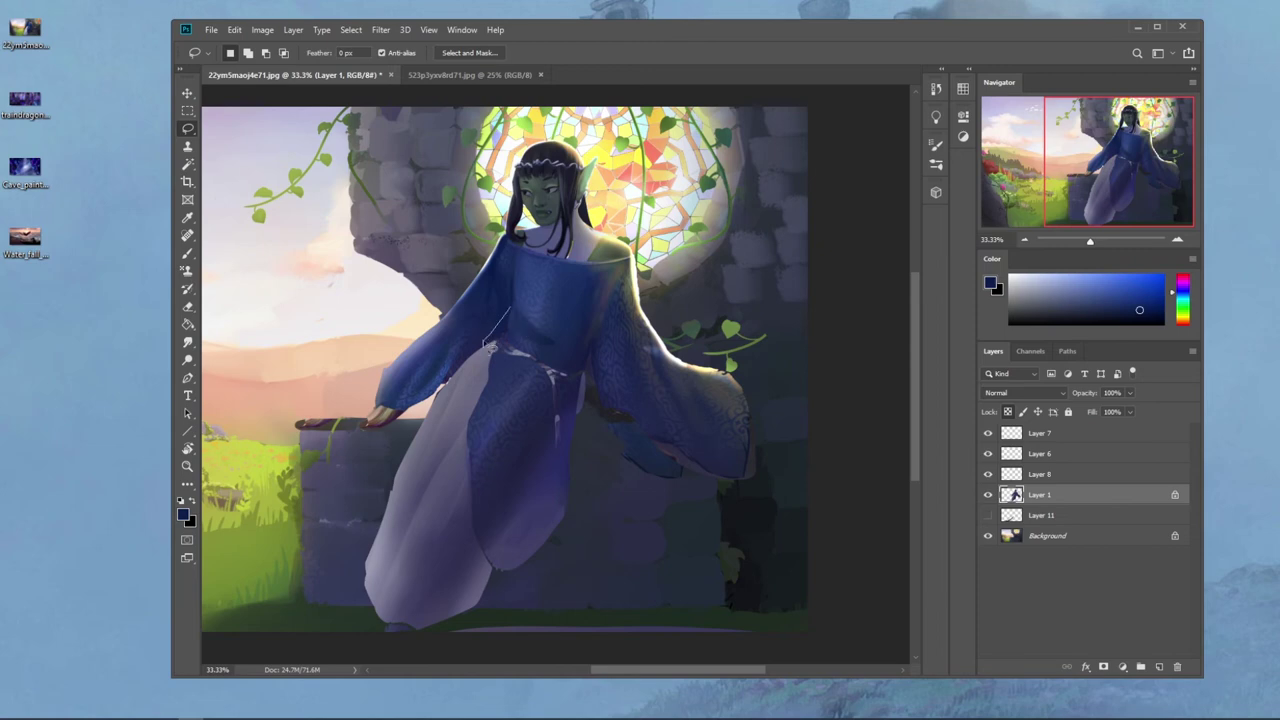
mouse_move(520, 313)
left_mouse_down()
mouse_move(500, 346)
mouse_move(530, 301)
mouse_move(514, 343)
mouse_move(471, 365)
mouse_move(434, 418)
left_mouse_up()
key("ctrl+z")
key("shift")
mouse_move(482, 362)
left_mouse_down()
mouse_move(505, 335)
mouse_move(425, 435)
left_mouse_up()
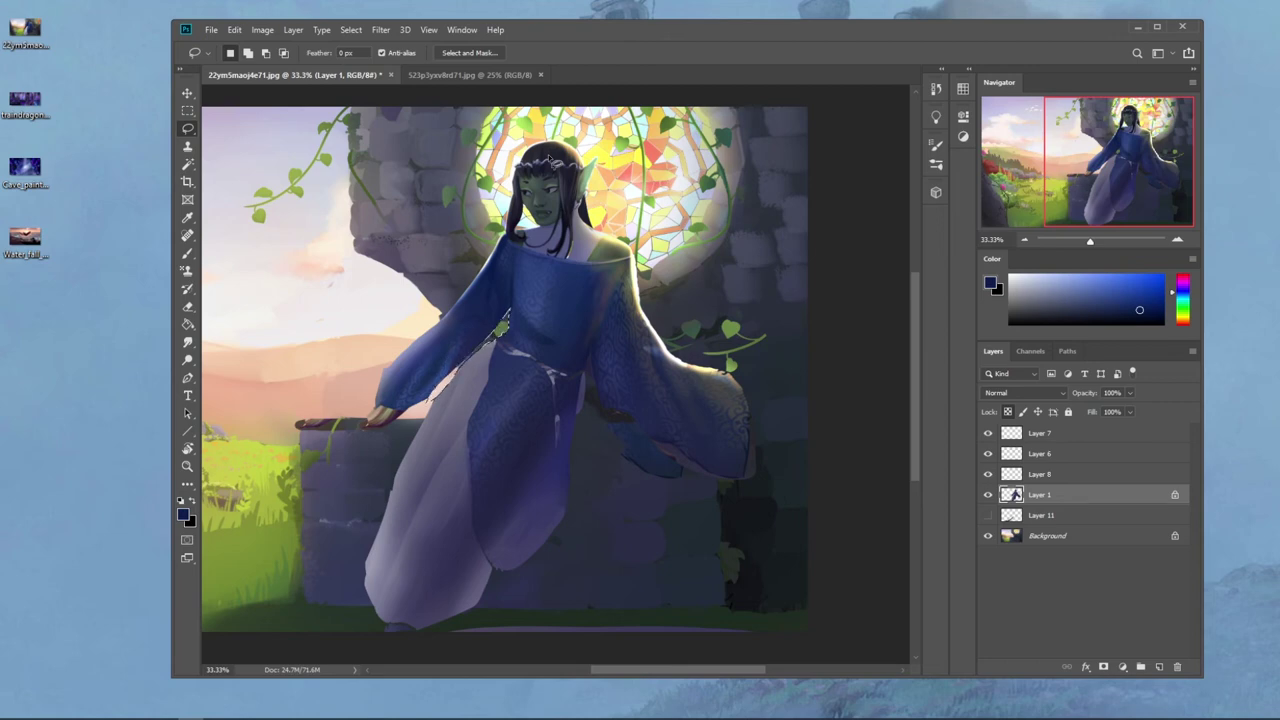
key("ctrl+minus")
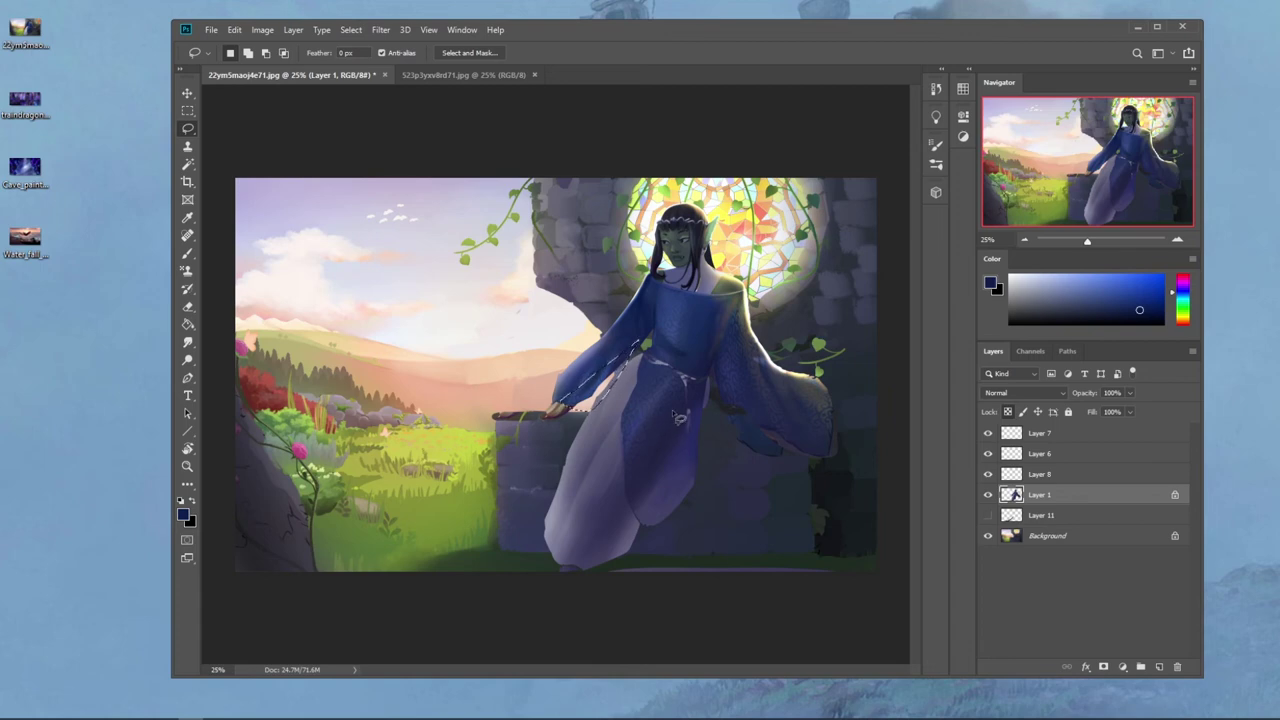
key("ctrl+d")
Step: Try painting the sunset-side sleeve's underside with sampled blue, and step the history back to the Clear state
key("b")
left_click(600, 372, "alt")
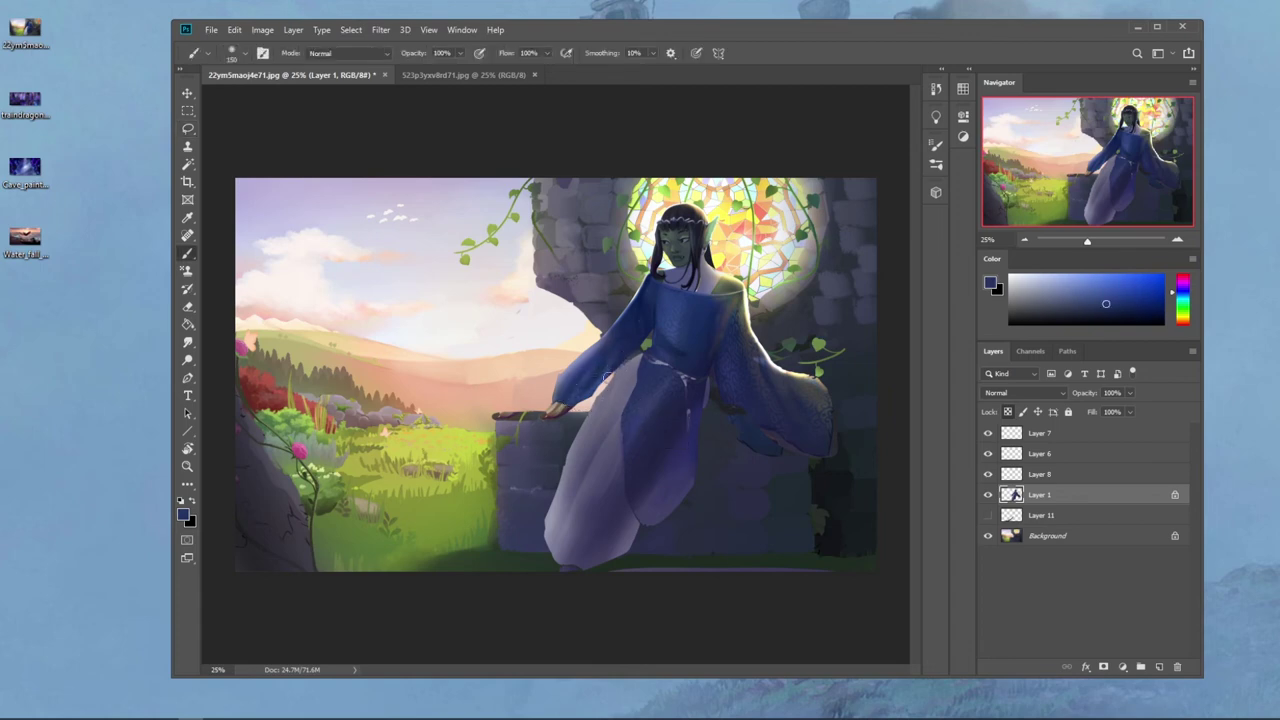
left_click_drag(584, 389, 555, 394)
key("ctrl+z")
left_click(935, 90)
left_click(825, 594)
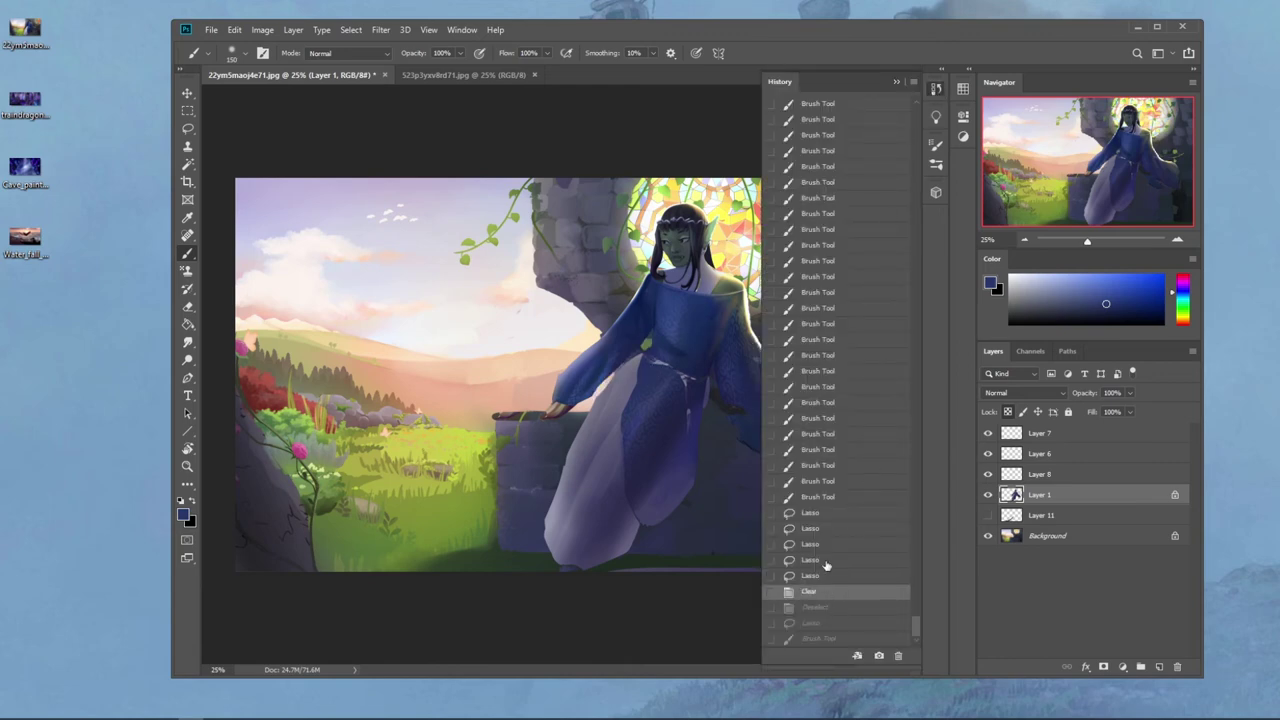
left_click(935, 89)
Step: Prepare a near-white brush sampled beside the window on the Background layer, sized 1400 px at 27% opacity
left_click(1068, 534)
right_click(730, 318)
key("Escape")
left_click(652, 242, "alt")
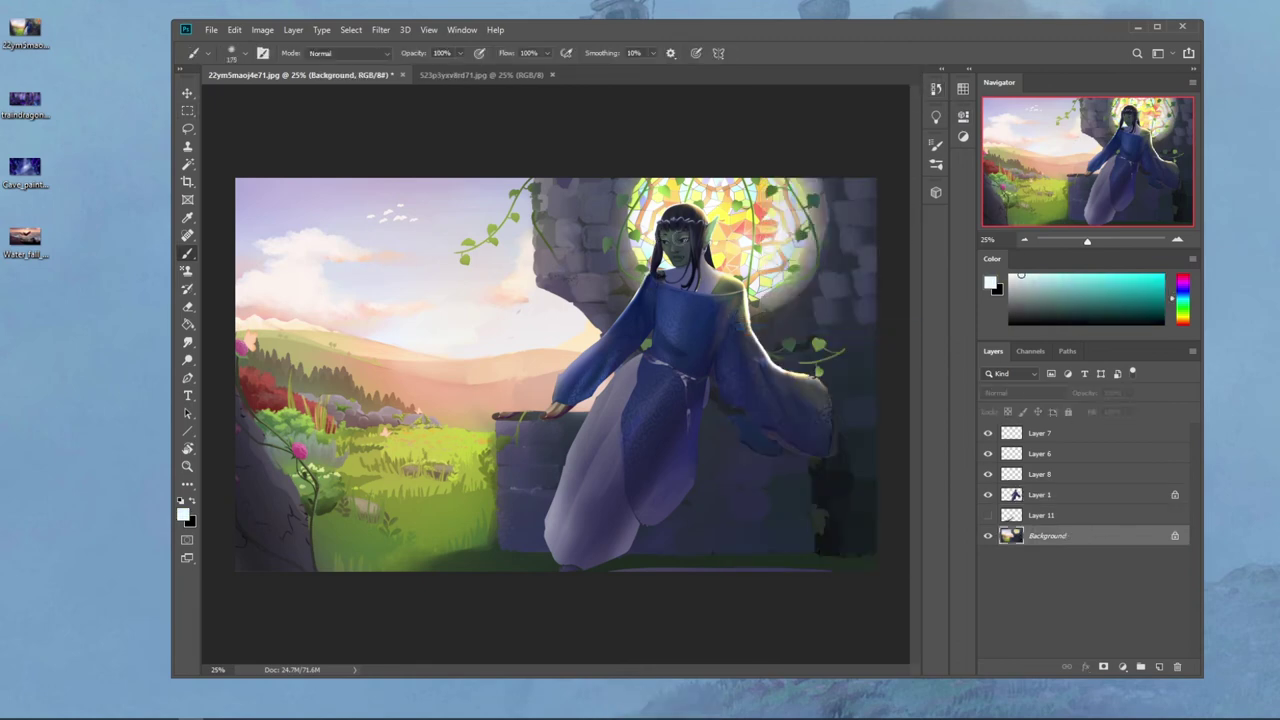
key("bracketright")
key("bracketright")
key("bracketright")
key("bracketright")
key("bracketright")
key("bracketright")
key("bracketright")
key("bracketright")
key("bracketright")
key("bracketright")
key("bracketright")
key("bracketright")
key("bracketright")
key("bracketright")
key("bracketright")
key("bracketright")
key("bracketright")
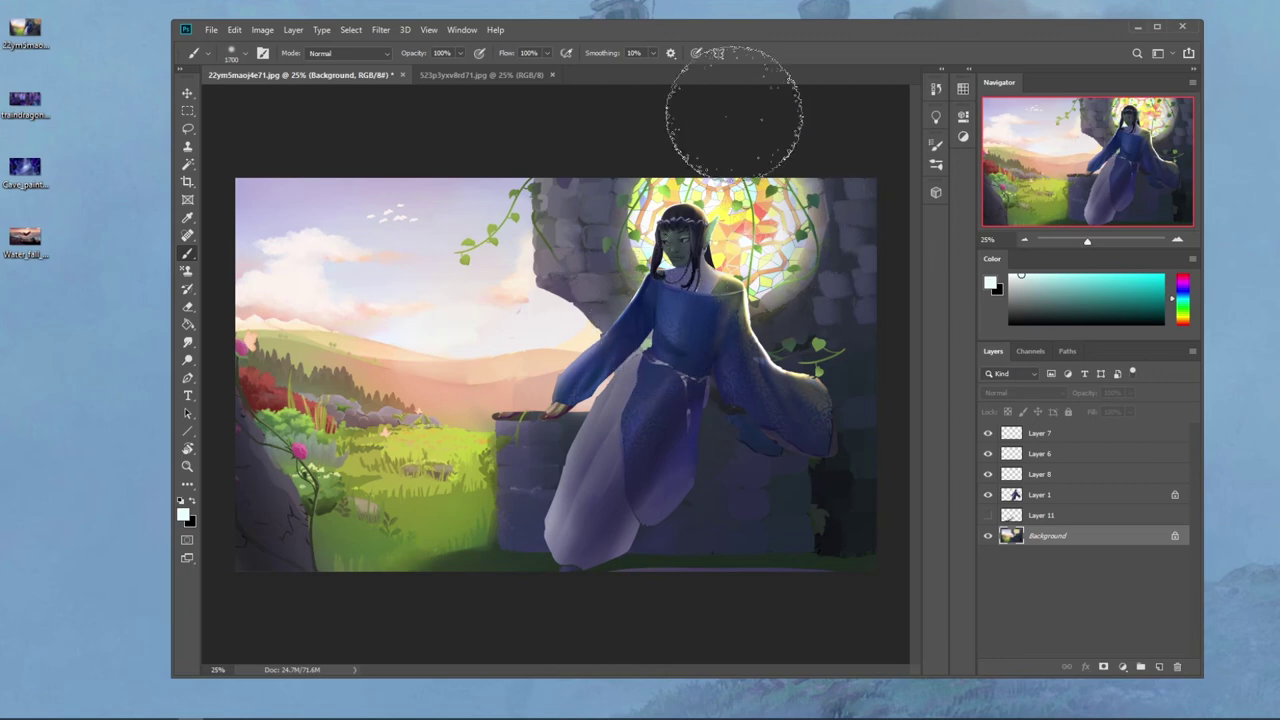
key("bracketleft")
key("bracketleft")
key("bracketleft")
left_click(460, 54)
key("ctrl+minus")
key("ctrl+minus")
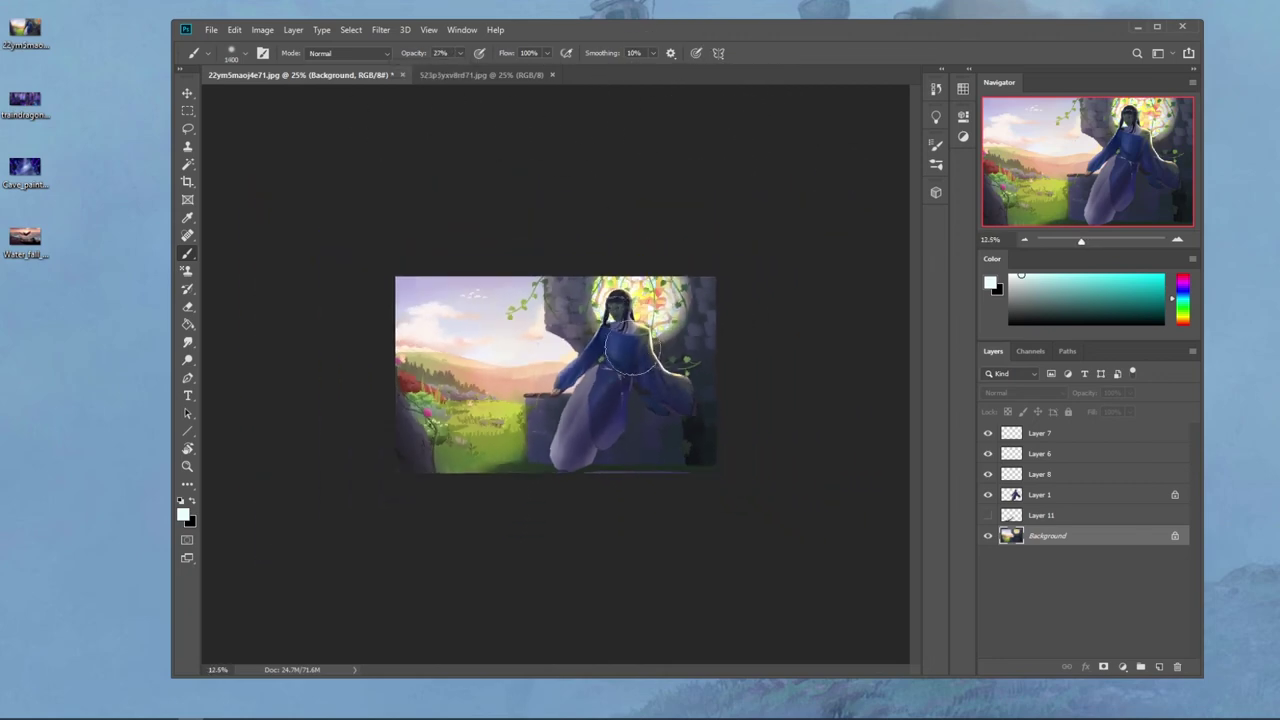
Step: Glaze pale light over the Background wall beside and below the window with an 1800 px brush, comparing before and after
key("bracketleft")
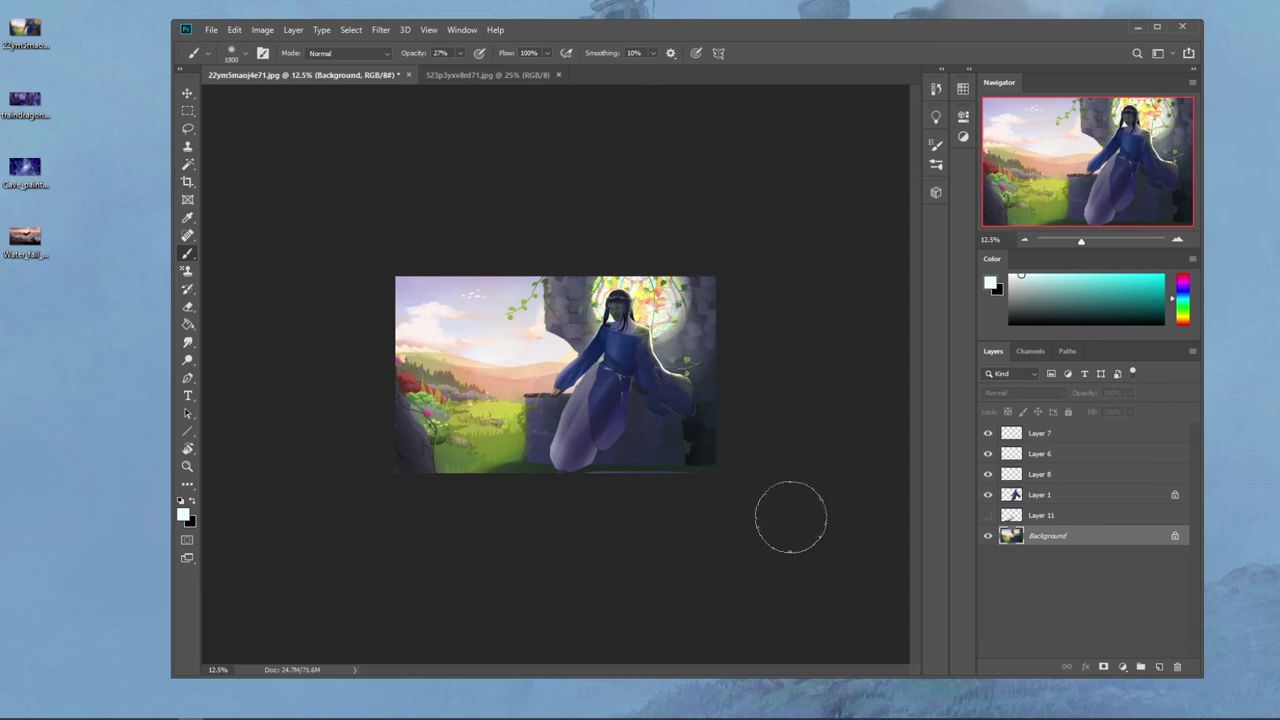
key("ctrl")
key("ctrl+z")
left_click_drag(675, 335, 692, 374)
key("ctrl+z")
left_click_drag(682, 305, 752, 455)
key("ctrl+z")
key("ctrl+shift+z")
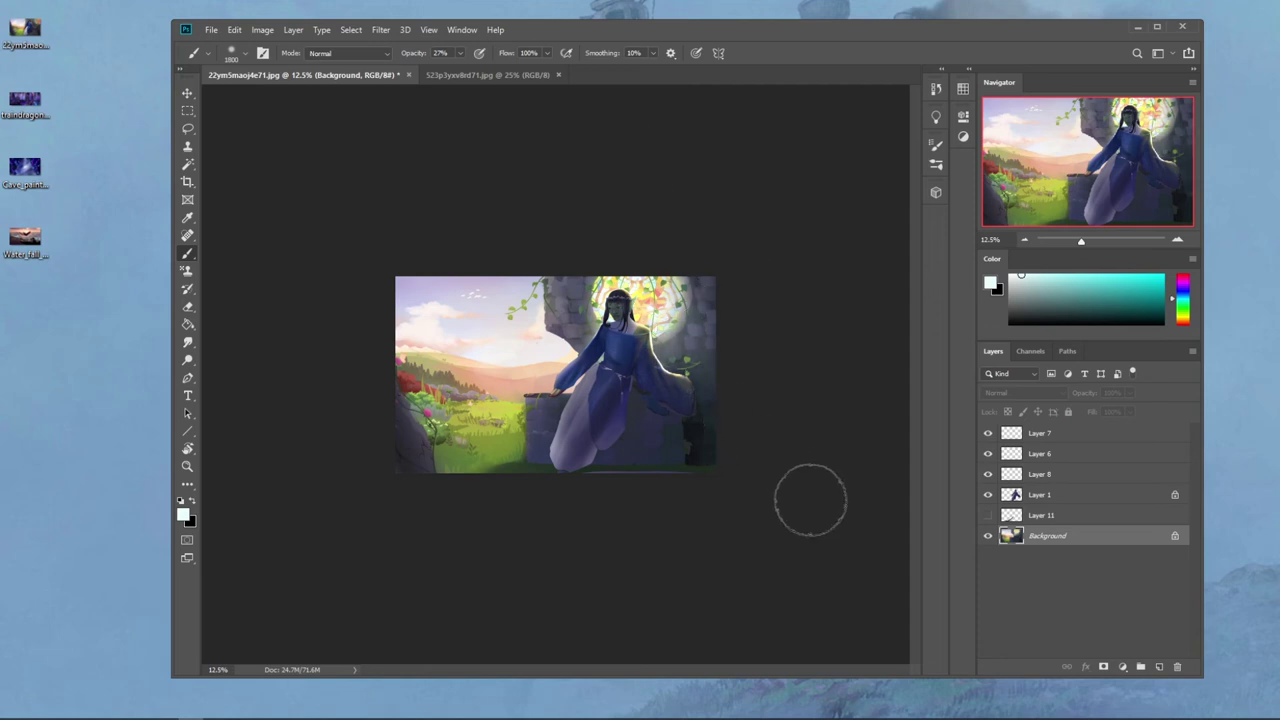
key("ctrl+z")
key("ctrl+shift+z")
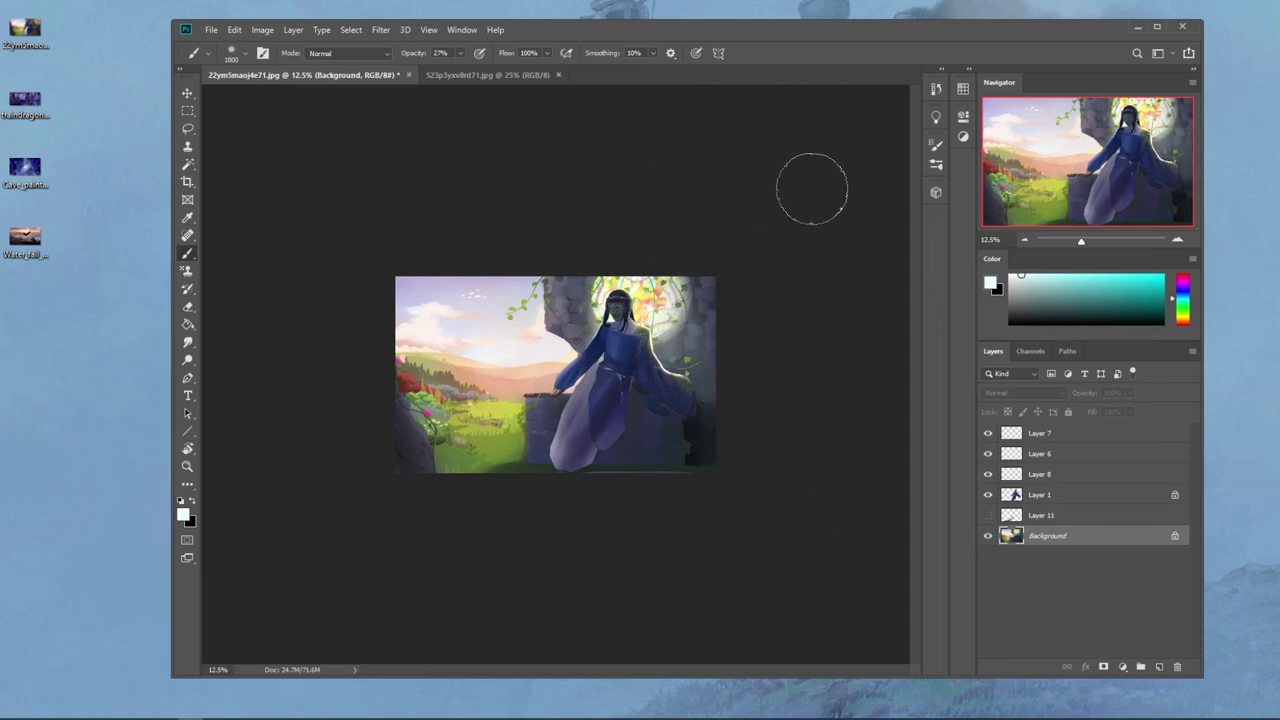
Step: Lighten the Background wall in the gap between skirt and trailing sleeve with sampled greys, using lasso and rectangular selections to contain the paint
left_click(612, 300, "alt")
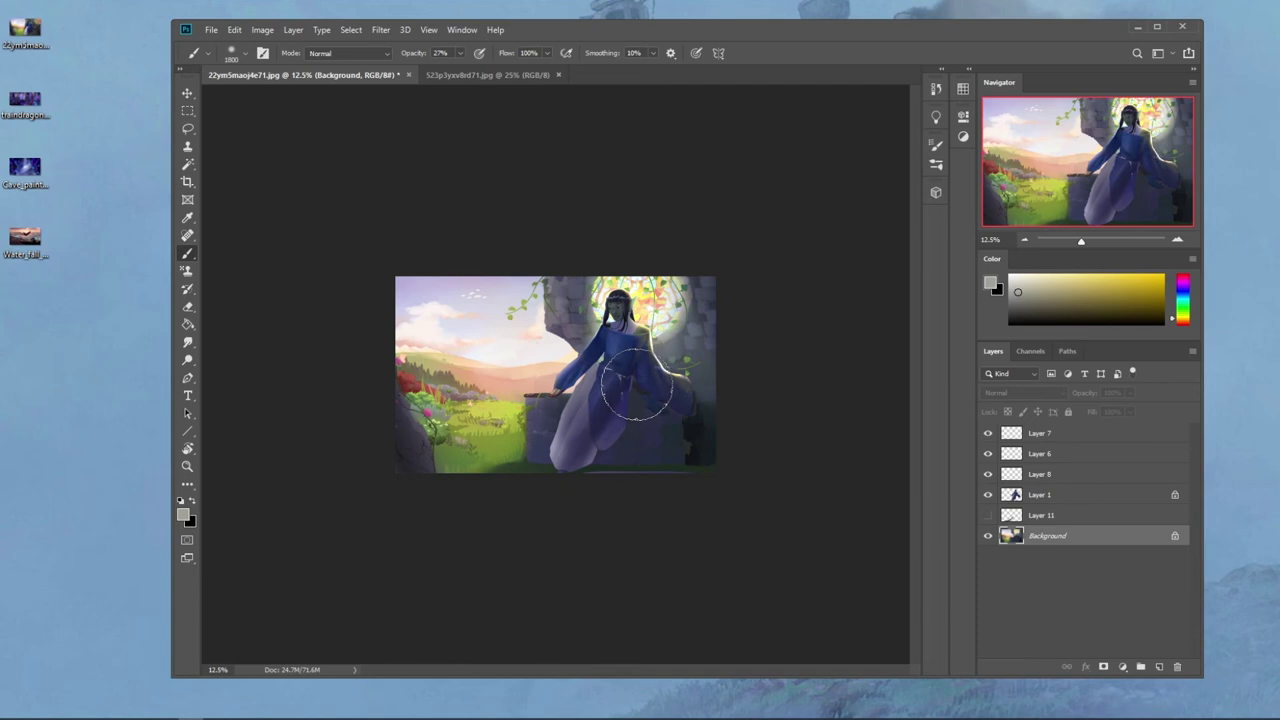
key("l")
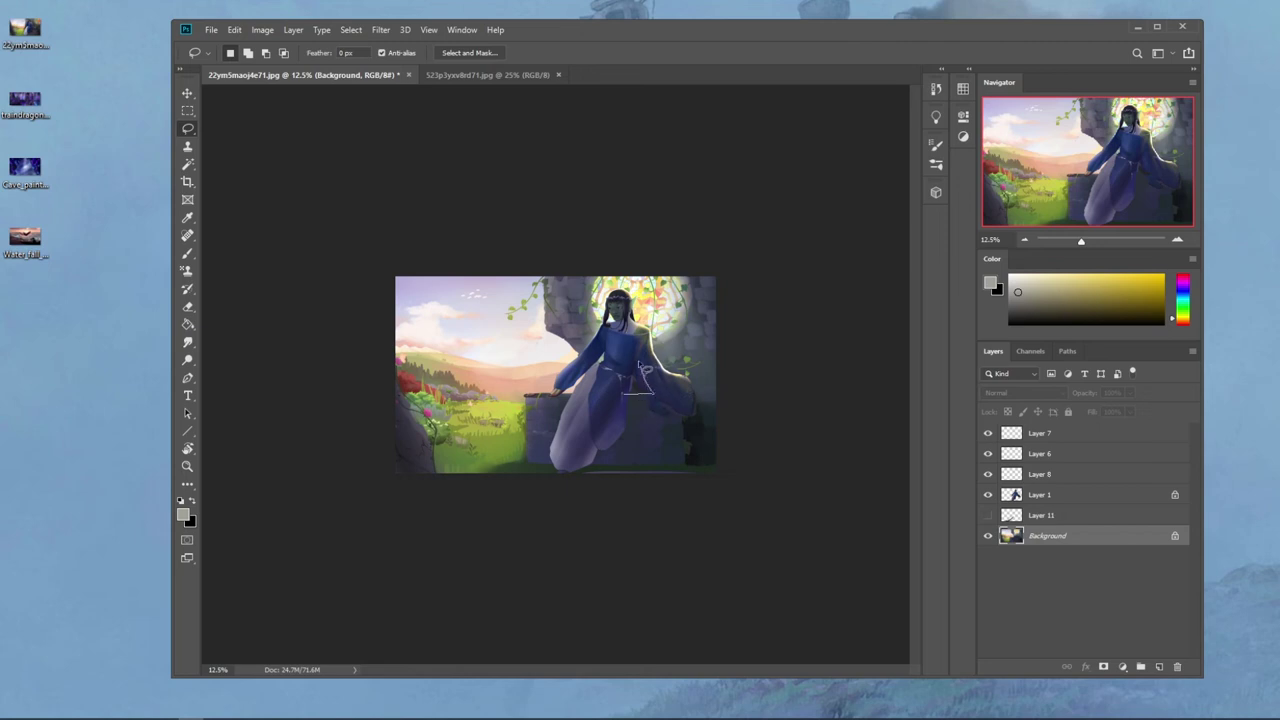
key("b")
left_click(676, 374, "alt")
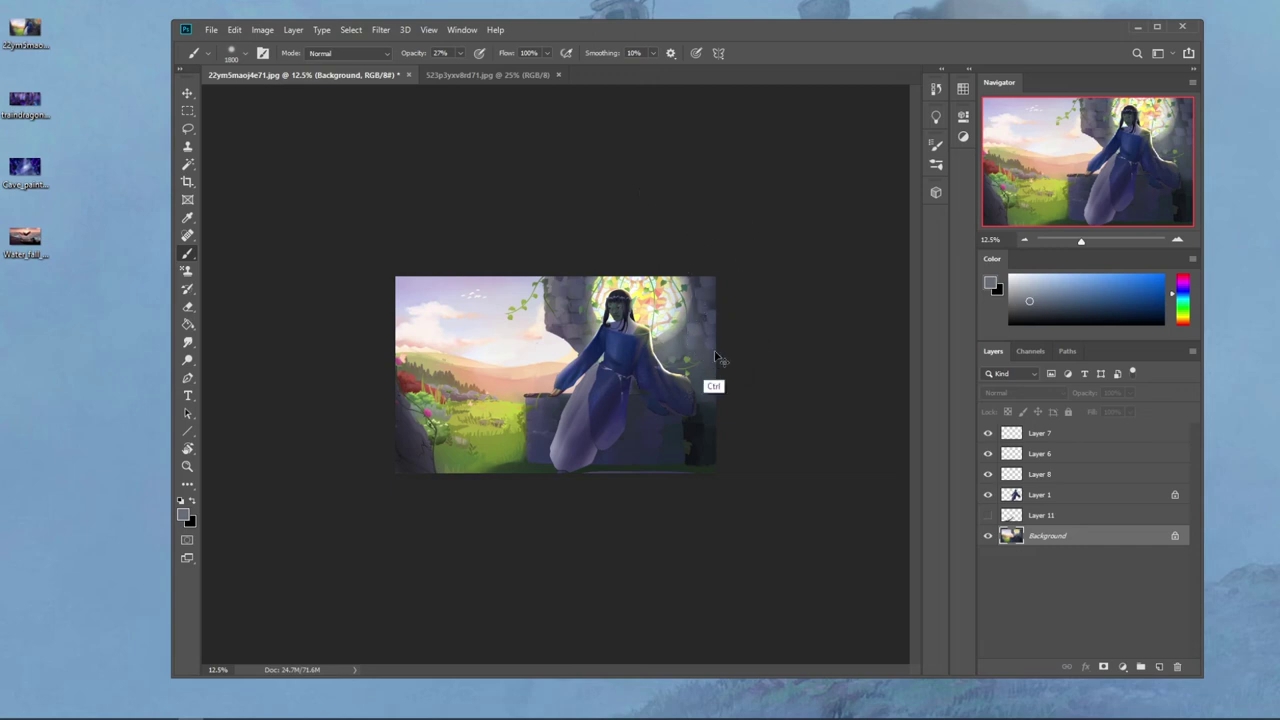
key("l")
left_click_drag(626, 398, 657, 398)
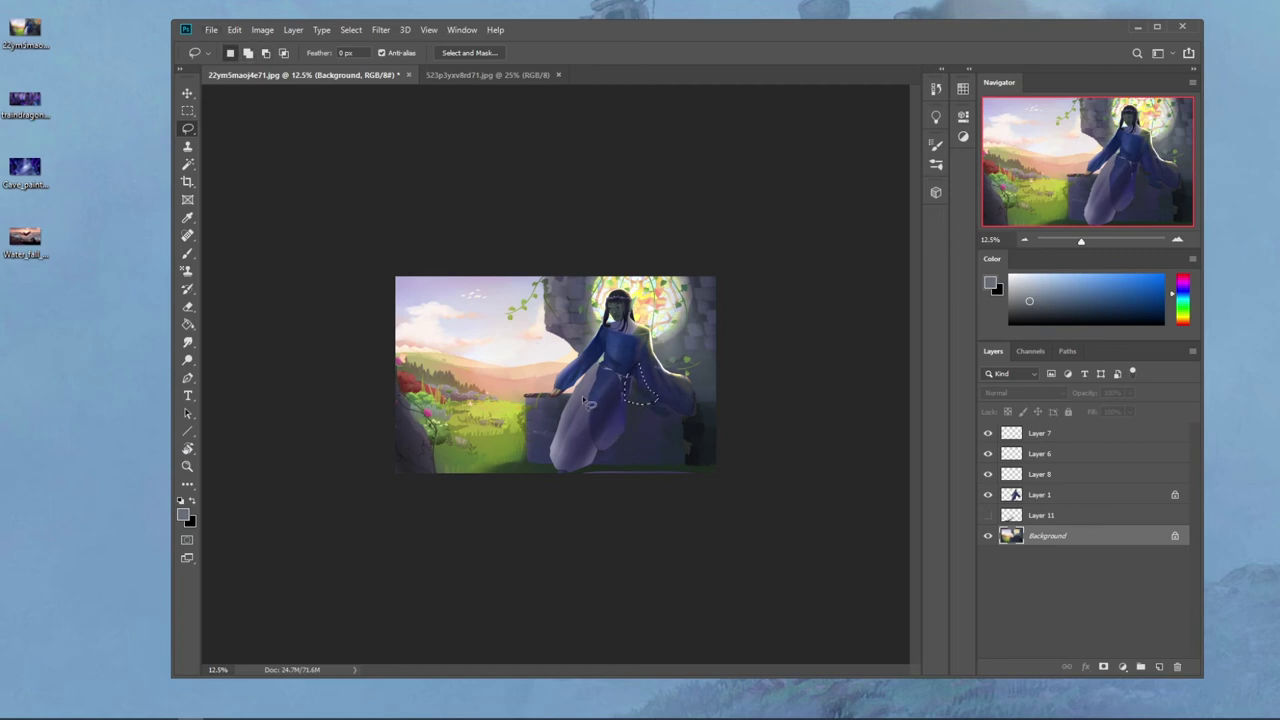
key("m")
mouse_move(607, 395)
left_mouse_down()
mouse_move(722, 432)
mouse_move(735, 451)
left_mouse_up()
key("b")
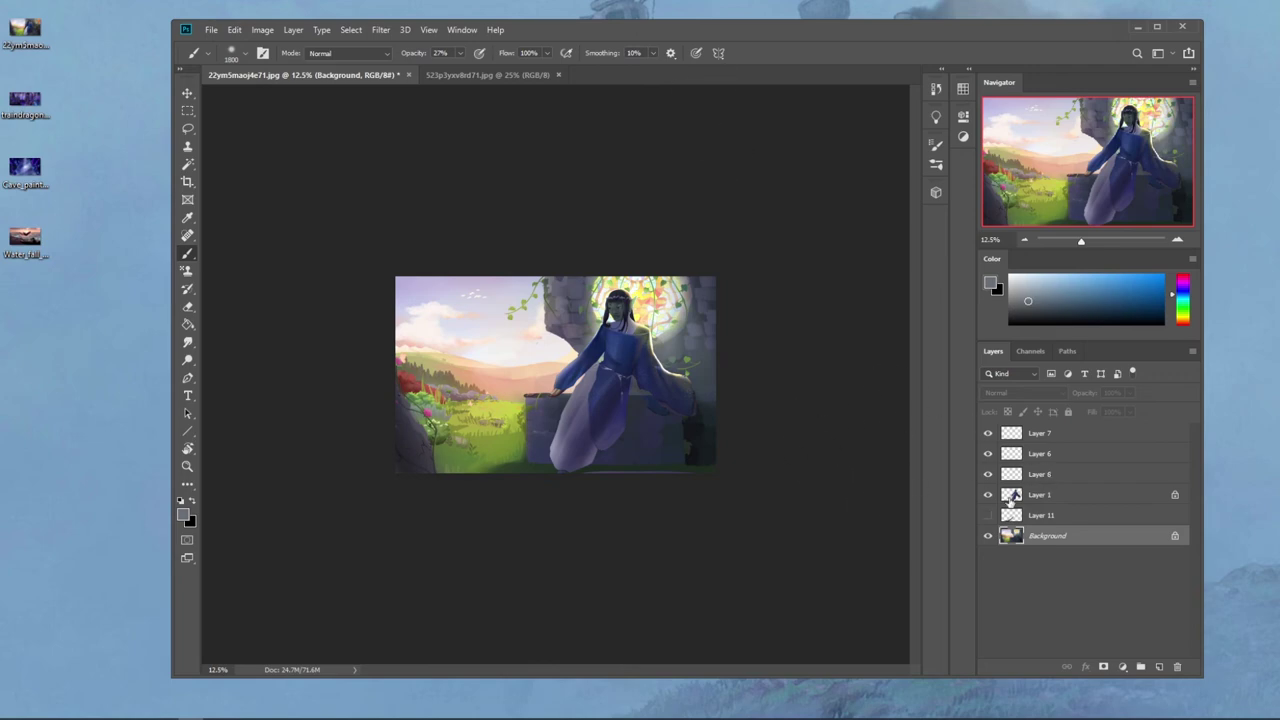
Step: Lasso and delete the stray brown sliver between the waist and the trailing sleeve on Layer 1, and deselect
key("z")
left_click_drag(616, 385, 684, 345)
key("l")
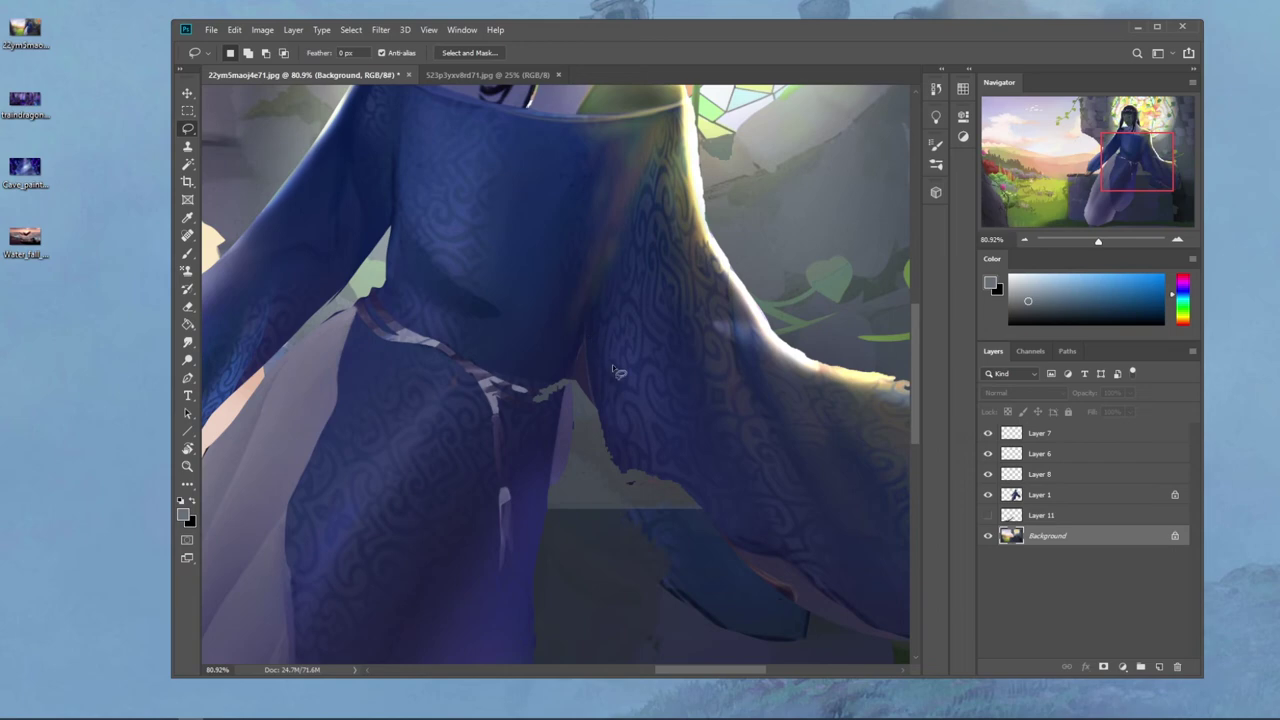
left_click(1057, 497)
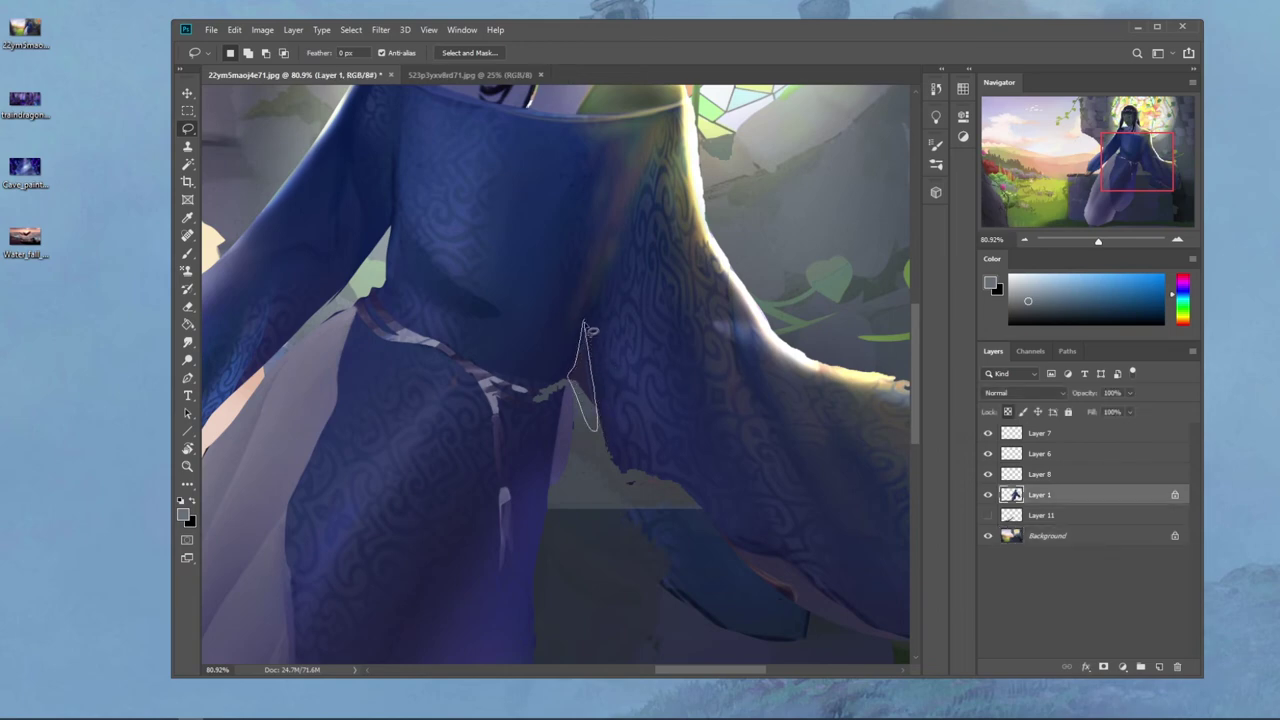
key("ctrl+d")
Step: Fill a lassoed patch at the belt's end with sampled dark blue on a new layer beneath Layer 1, and deselect
left_click_drag(566, 373, 568, 375)
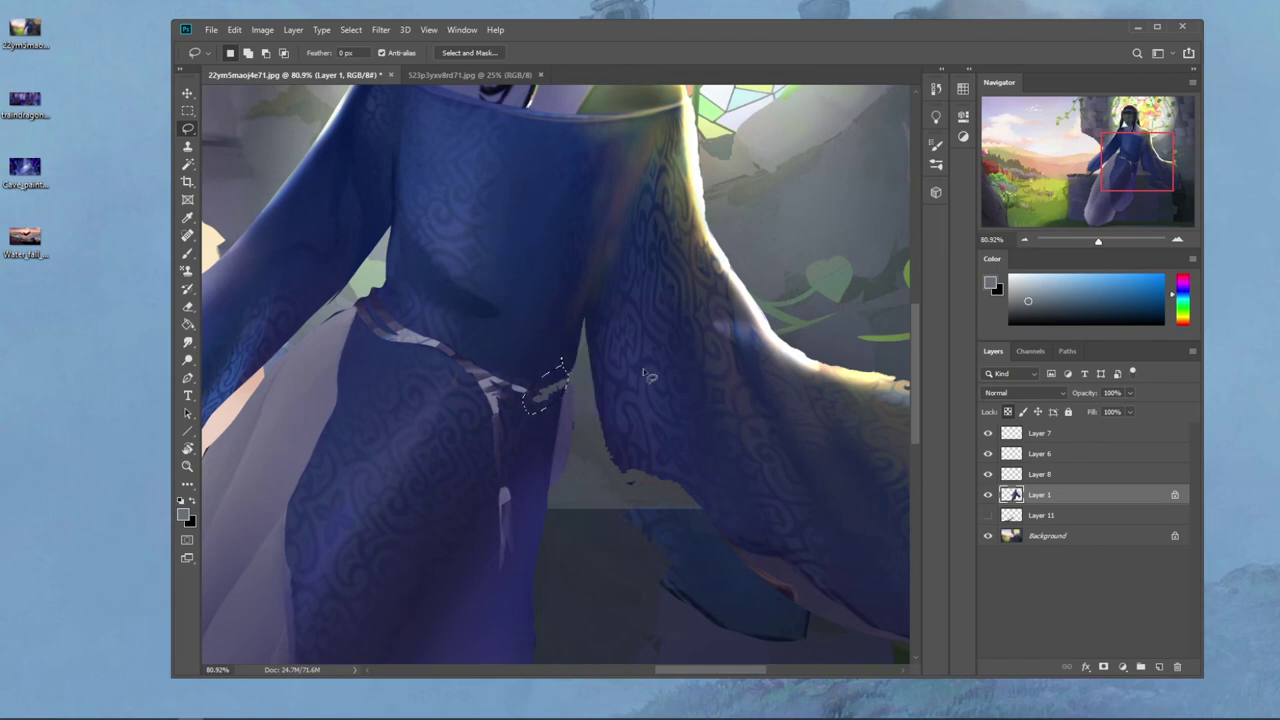
left_click(1159, 666, "ctrl")
key("g")
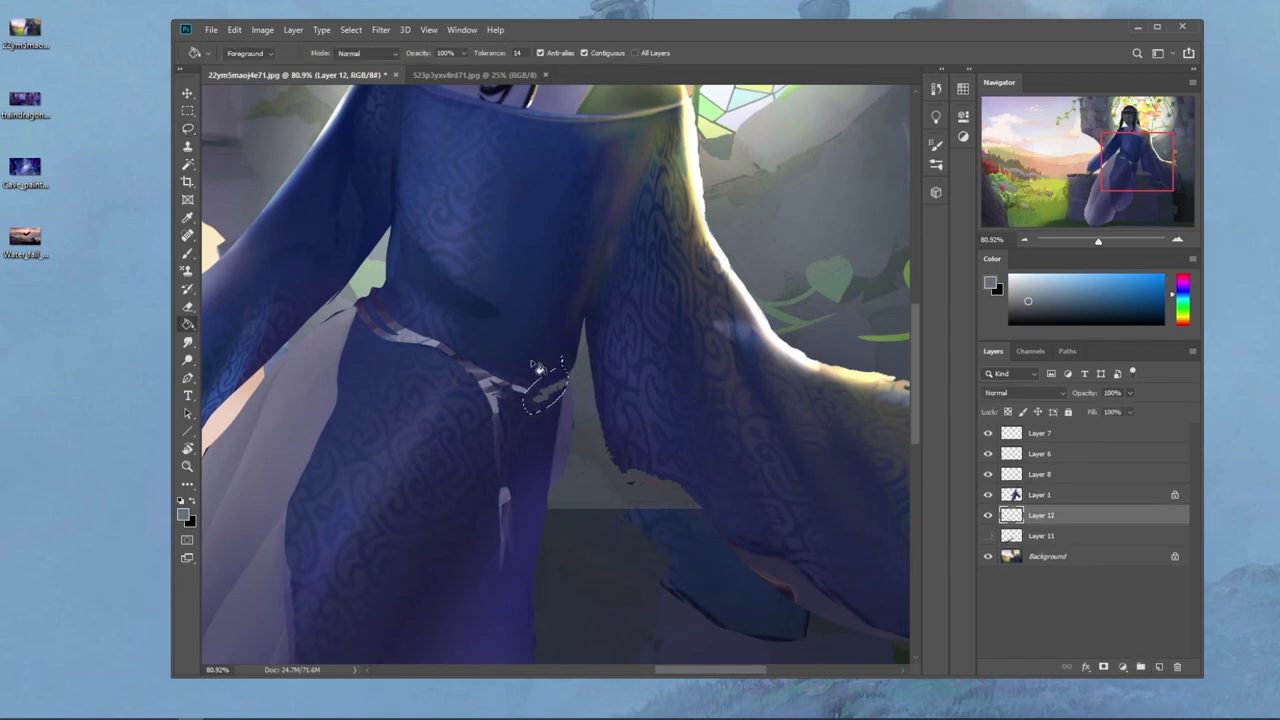
left_click(565, 355, "alt")
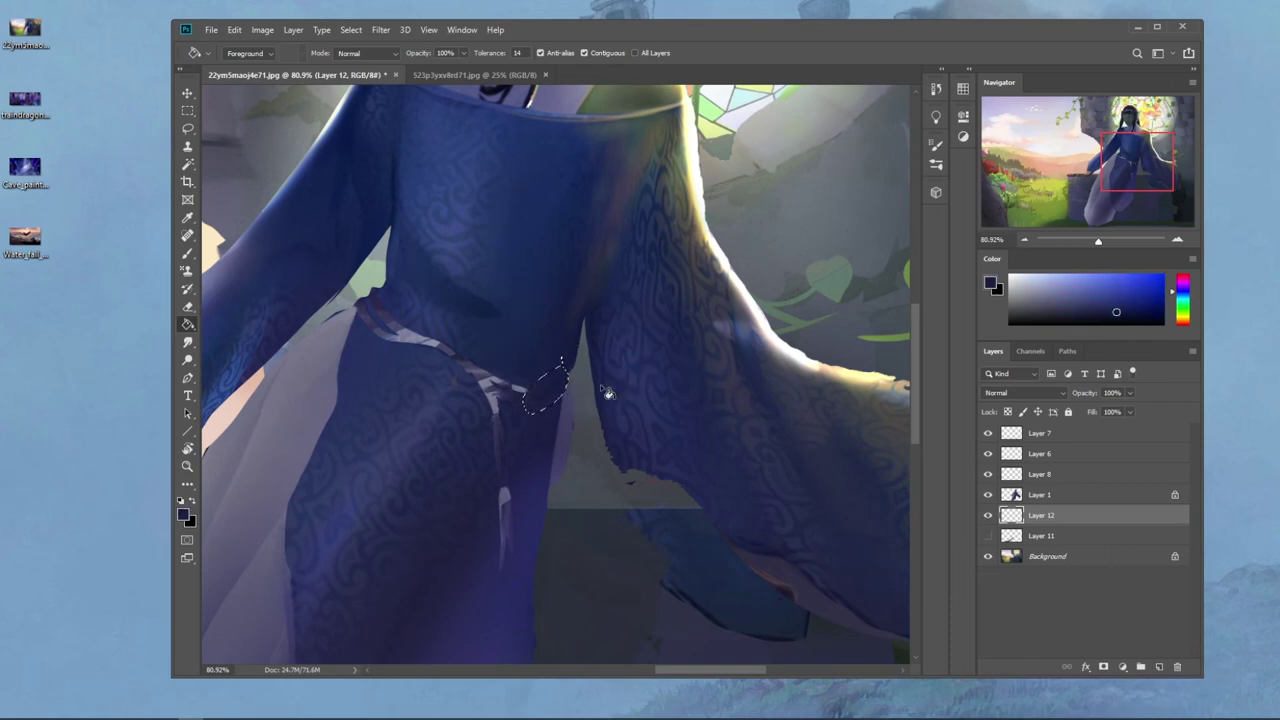
key("m")
right_click(586, 397)
left_click(619, 407)
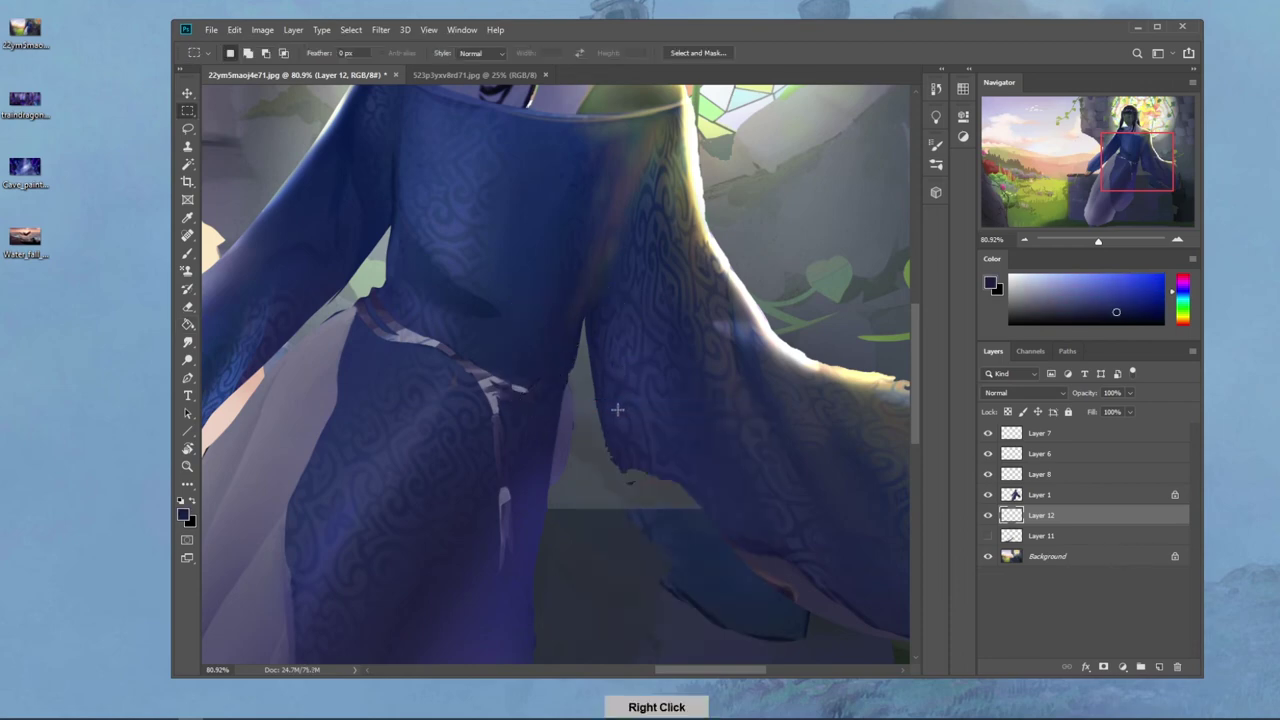
Step: Set up a 1200 px brush on the Background layer with near-white sampled from the light beside the window
key("ctrl+0")
key("ctrl+minus")
key("ctrl+minus")
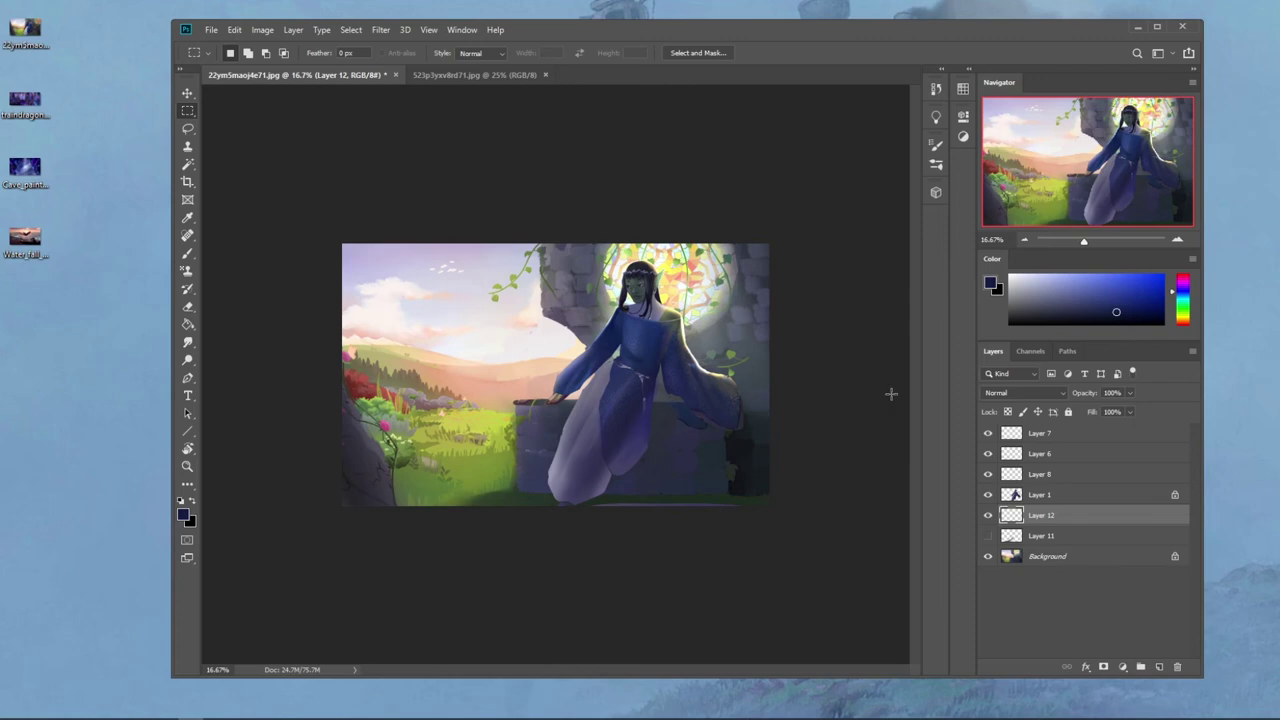
left_click(1046, 558)
key("b")
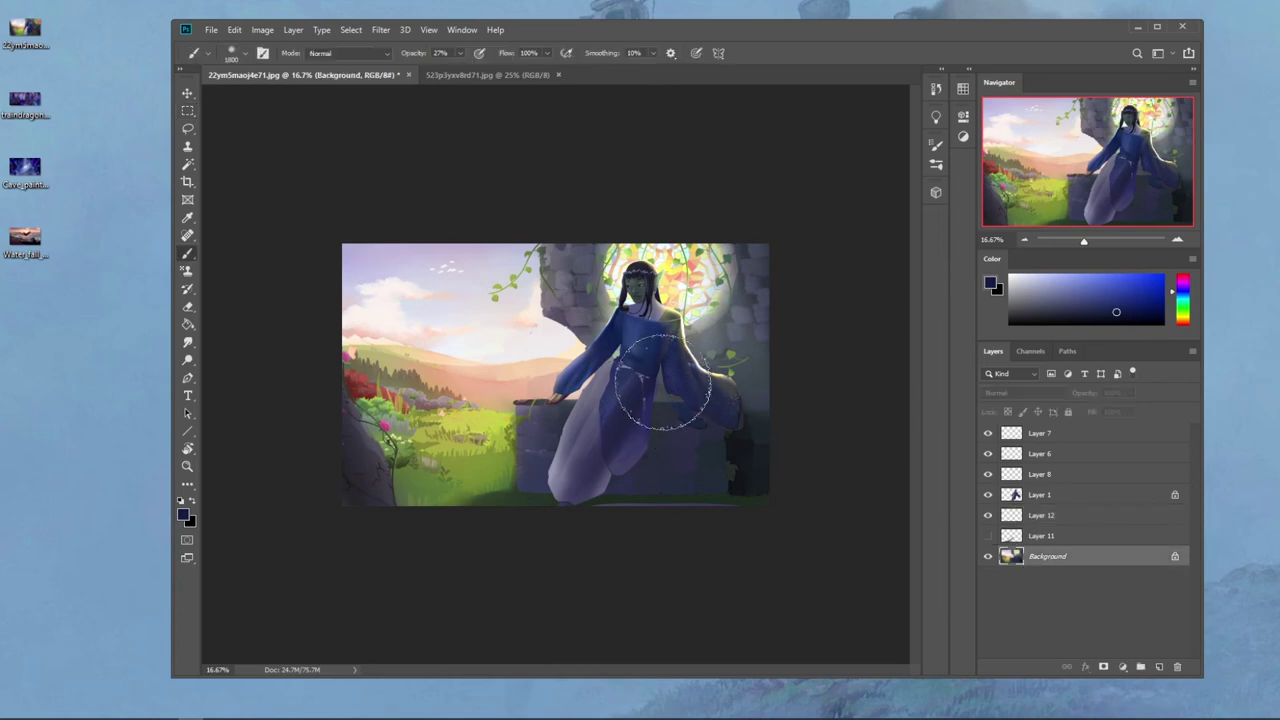
key("bracketleft")
key("bracketleft")
key("bracketleft")
key("bracketleft")
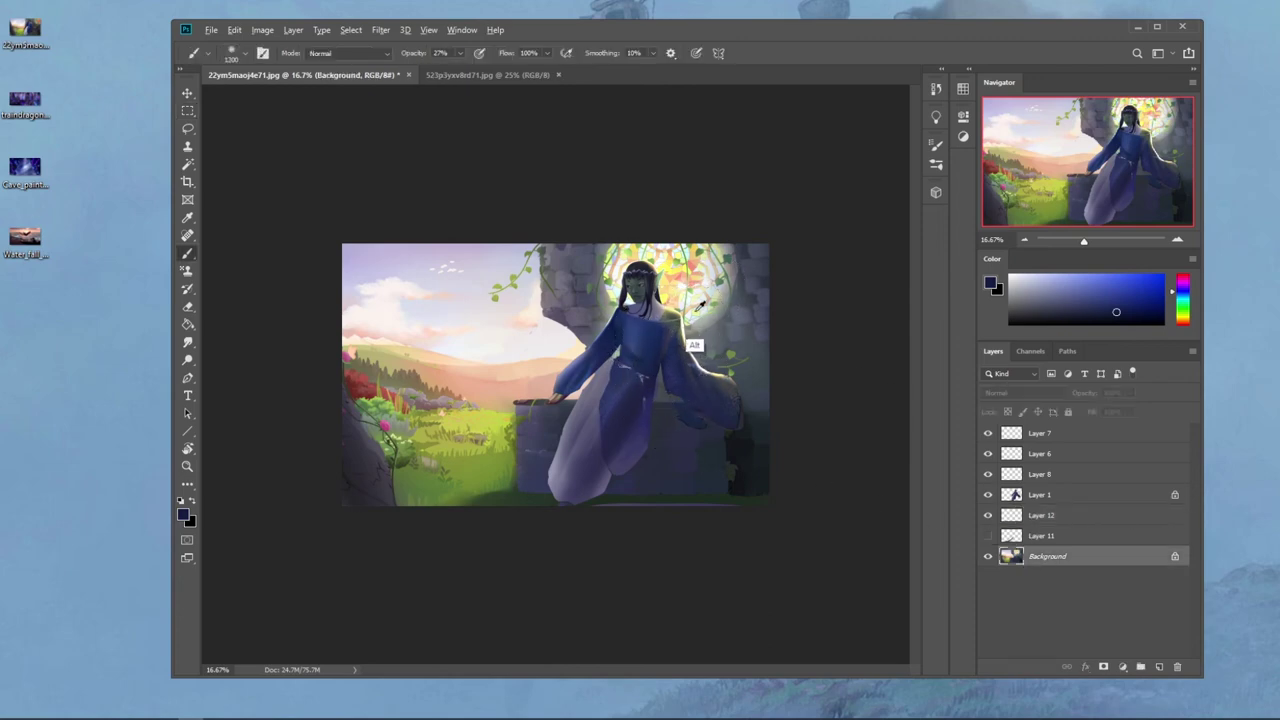
left_click(690, 343, "alt")
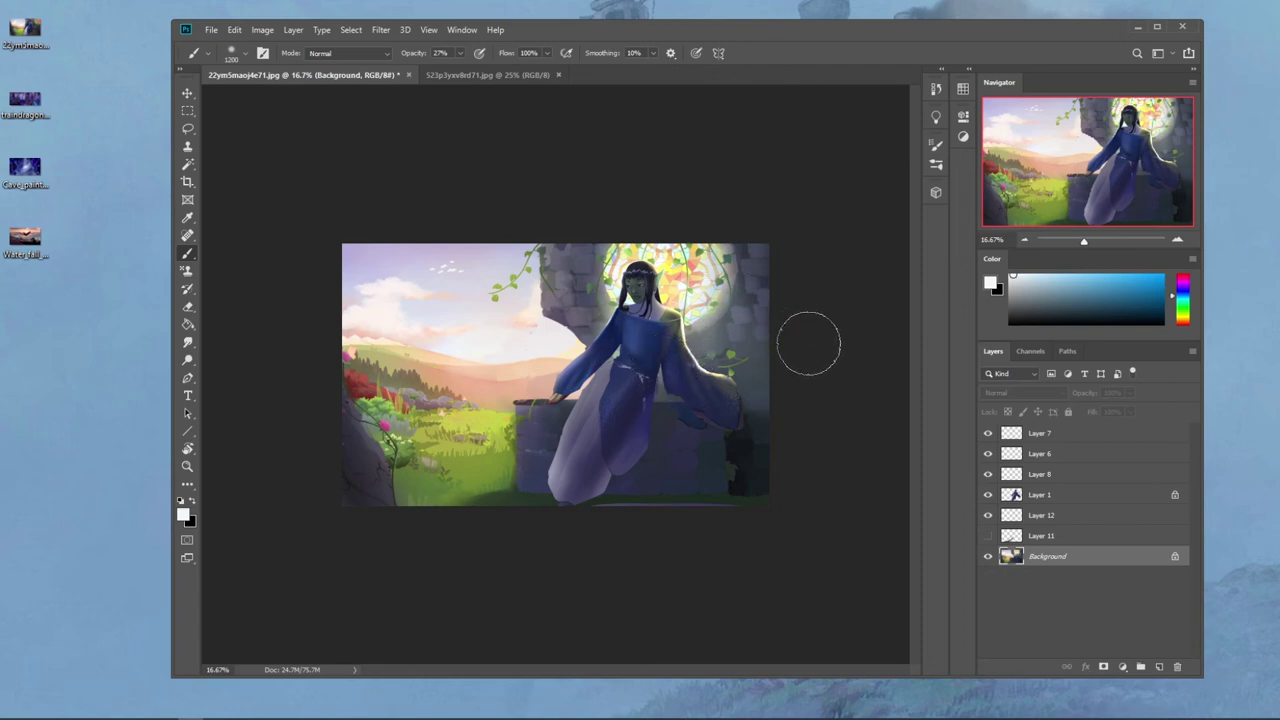
Step: Copy a lassoed piece of the trailing sleeve from Layer 1 onto a new layer and move it down over the sleeve's lower part
left_click(1040, 495)
key("l")
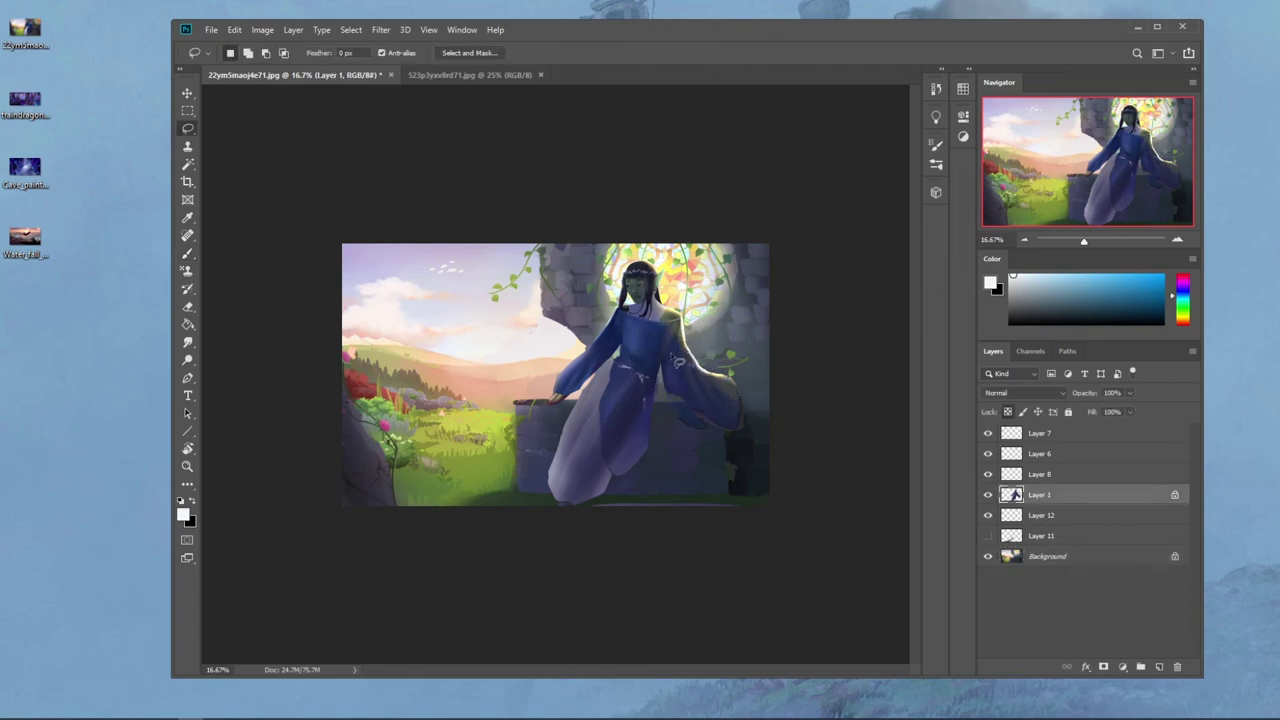
key("ctrl+j")
key("v")
left_click_drag(688, 366, 690, 418)
Step: Transform the copied sleeve piece to fit the trailing sleeve's inner edge and merge it into Layer 1
key("ctrl+t")
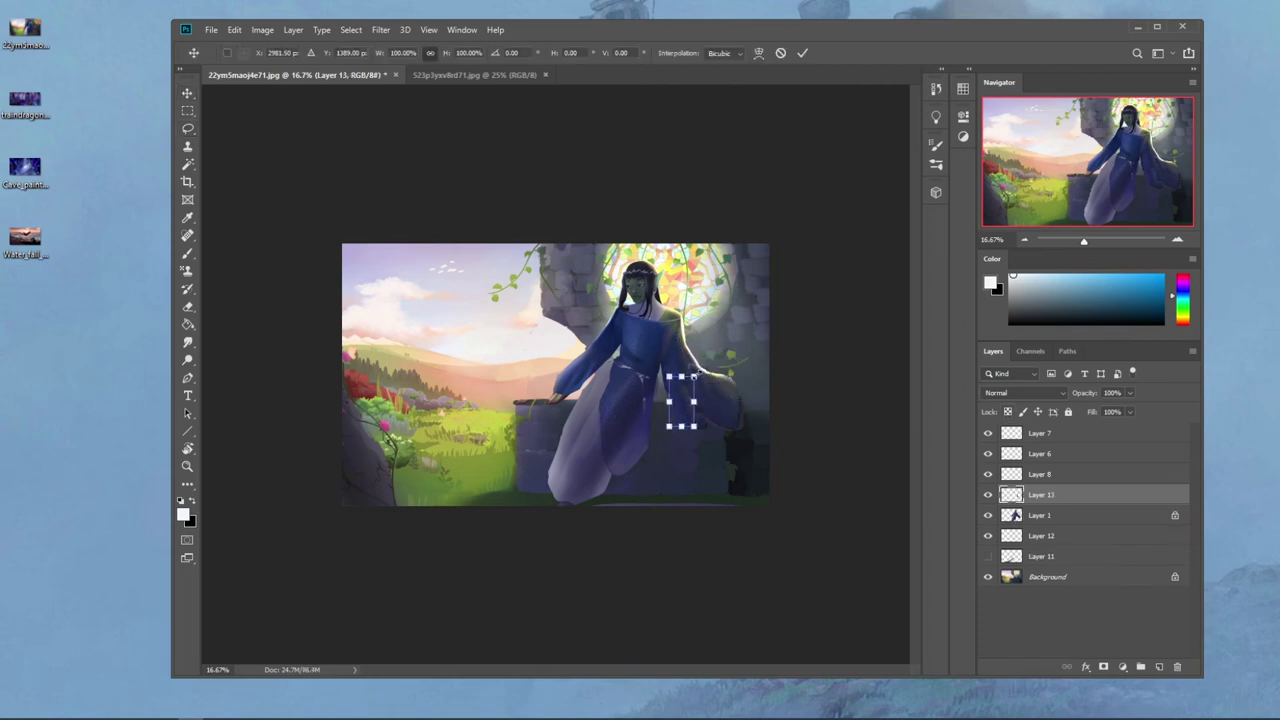
mouse_move(696, 352)
left_mouse_down()
mouse_move(690, 340)
mouse_move(676, 350)
left_mouse_up()
left_click(803, 53)
key("e")
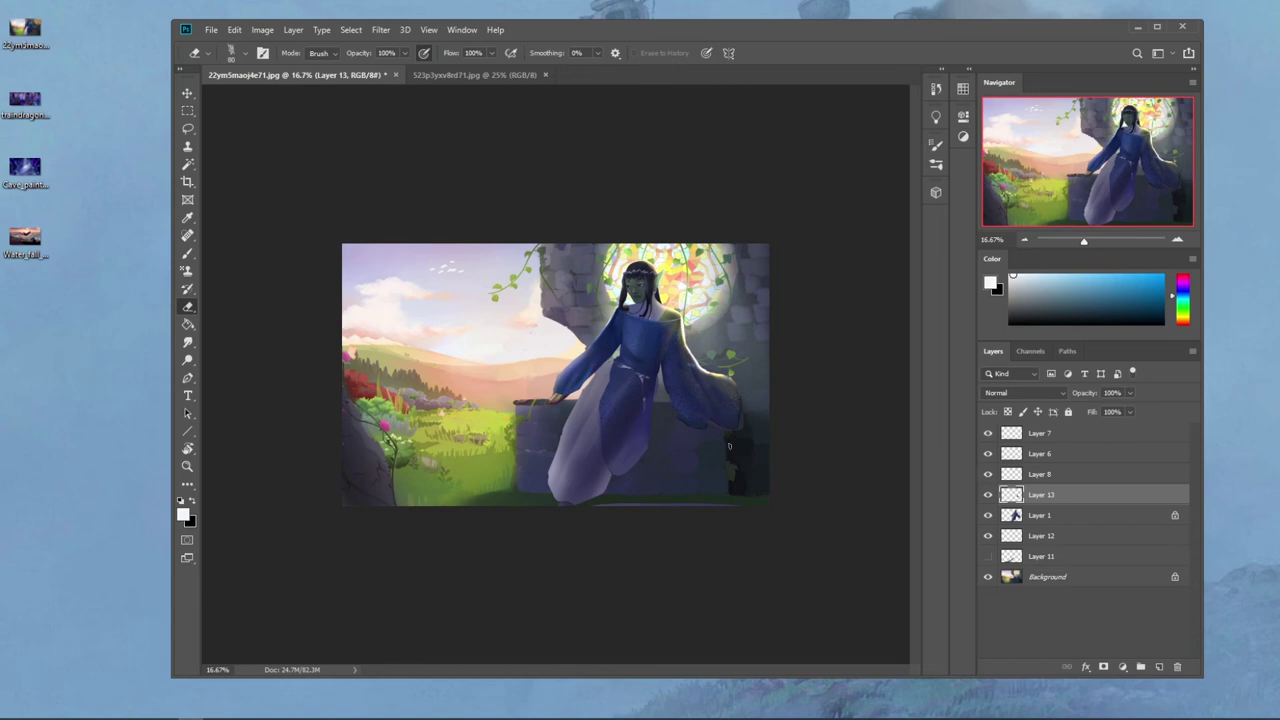
right_click(1051, 514)
left_click(1068, 538)
Step: Lasso and delete the excess cloth along the trailing sleeve's underside on Layer 1, and deselect
key("l")
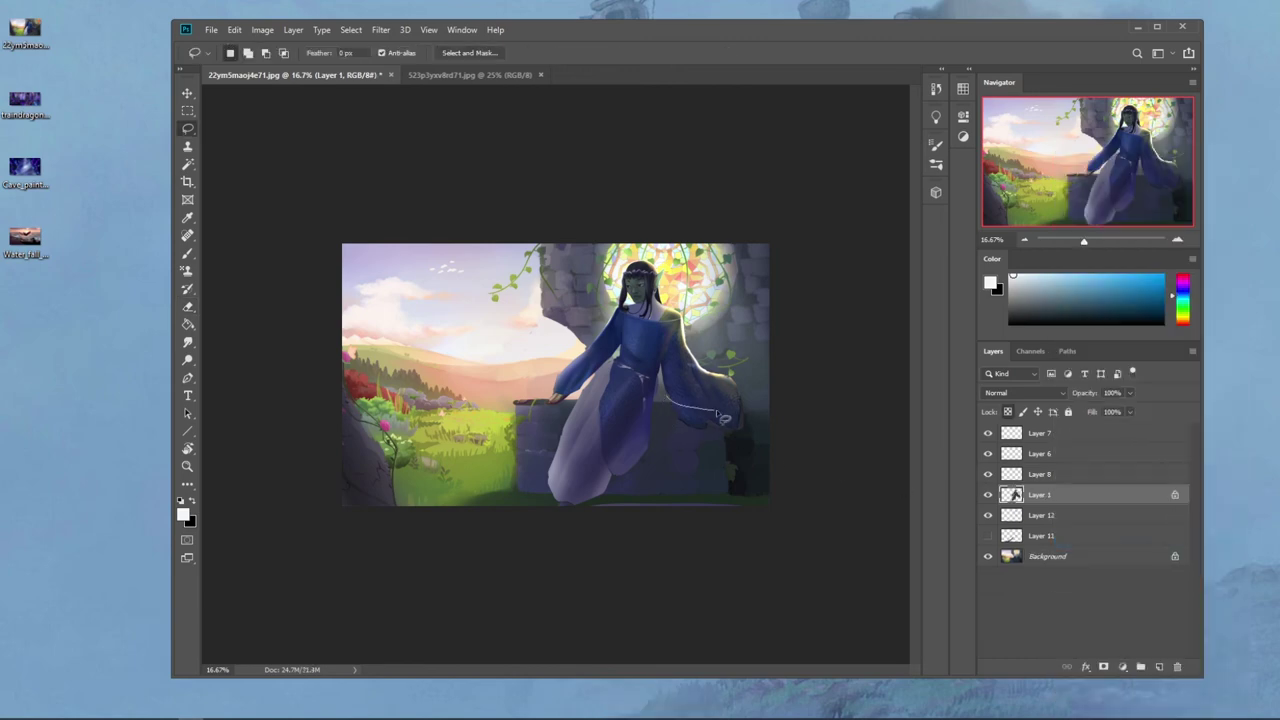
left_click_drag(661, 442, 652, 425)
key("Delete")
key("ctrl+d")
Step: Paint over the Background beneath the trailing sleeve with sampled dark wall greys, using a textured 150 px brush at 100% opacity
left_click(1052, 560)
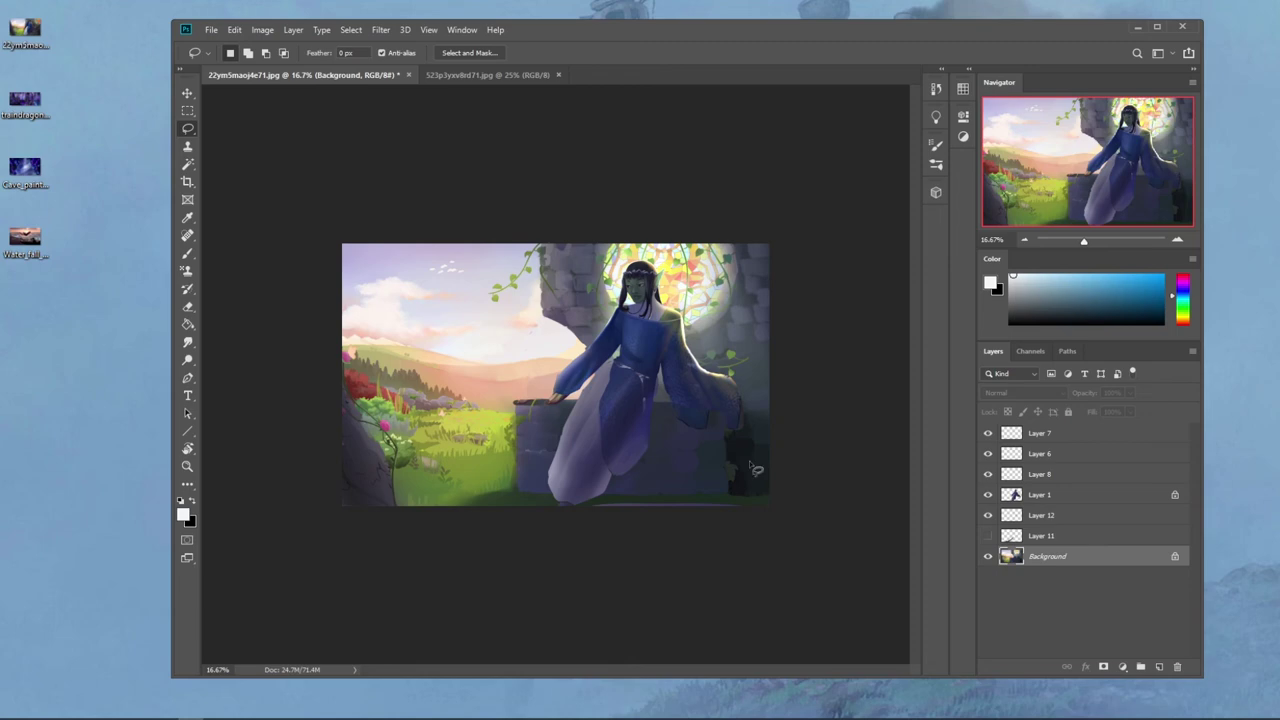
key("b")
right_click(677, 428)
left_click(837, 174)
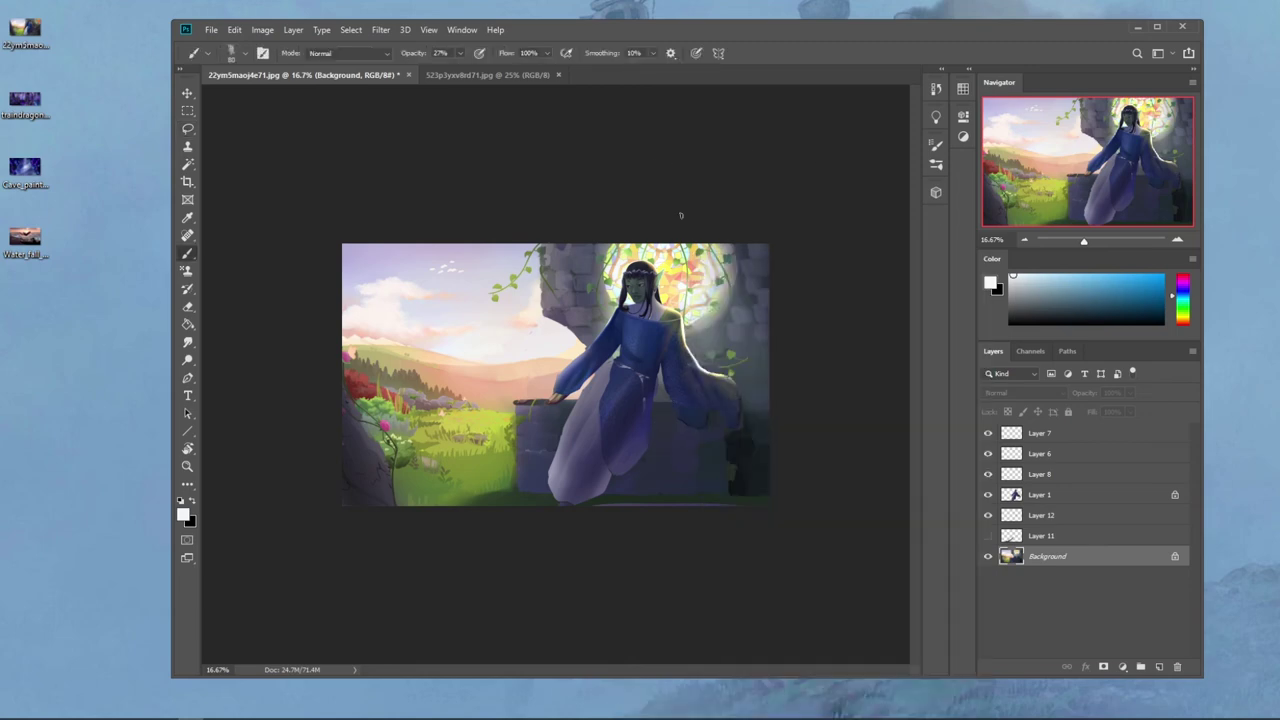
left_click(677, 424, "alt")
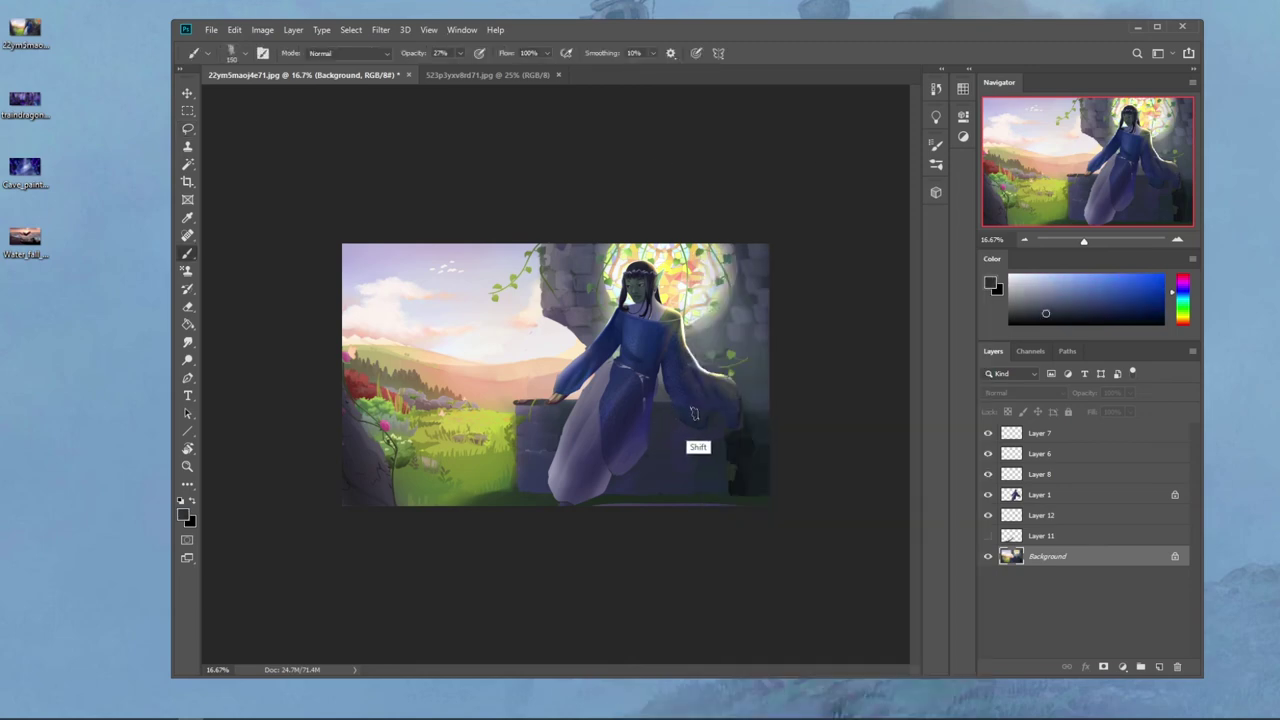
left_click_drag(459, 68, 516, 71)
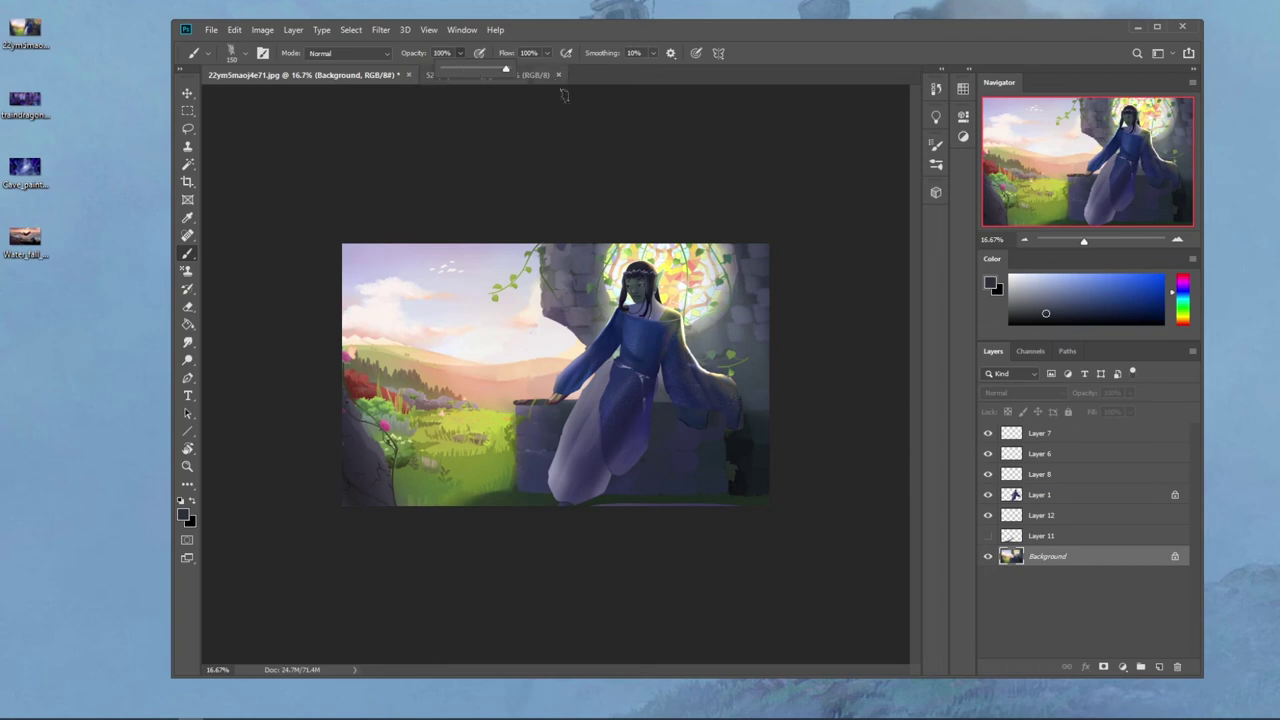
left_click(677, 413)
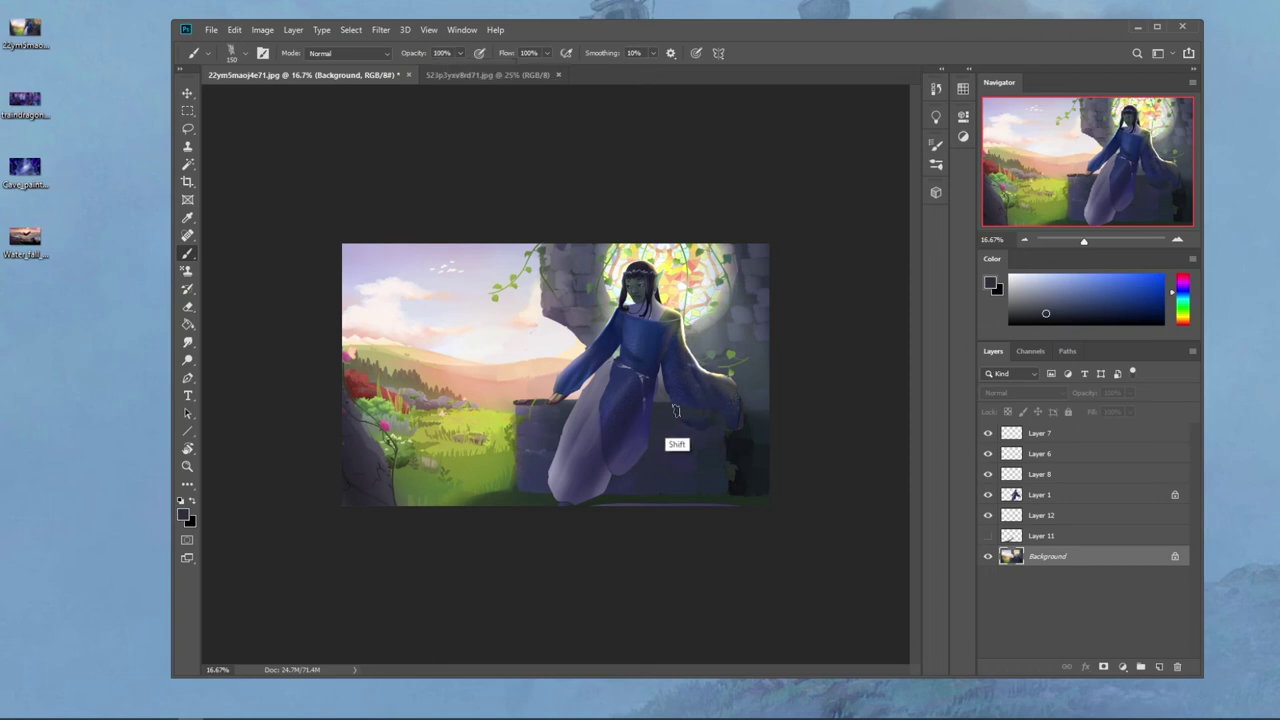
left_click(699, 425, "alt")
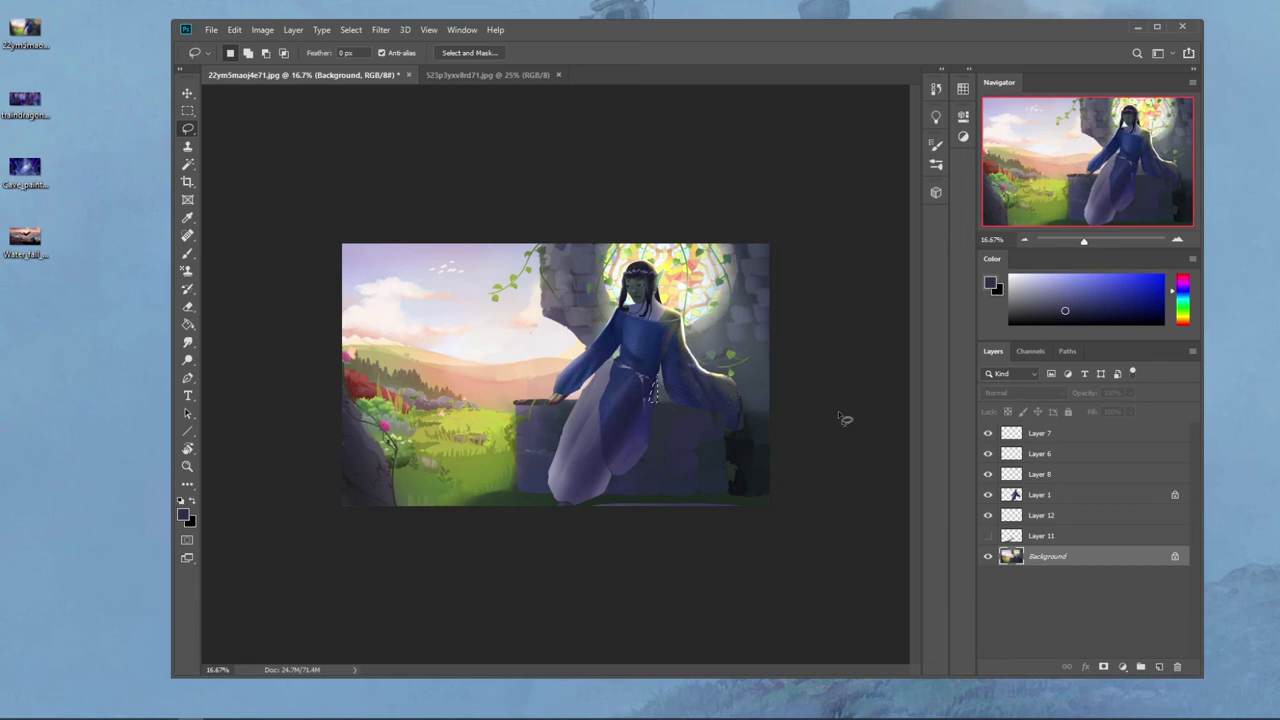
Step: Paint the lassoed strip below the belt's end on Layer 1 with dark blue, unlocking transparent pixels and relocking them
left_click(1040, 497)
left_click(1008, 411)
key("b")
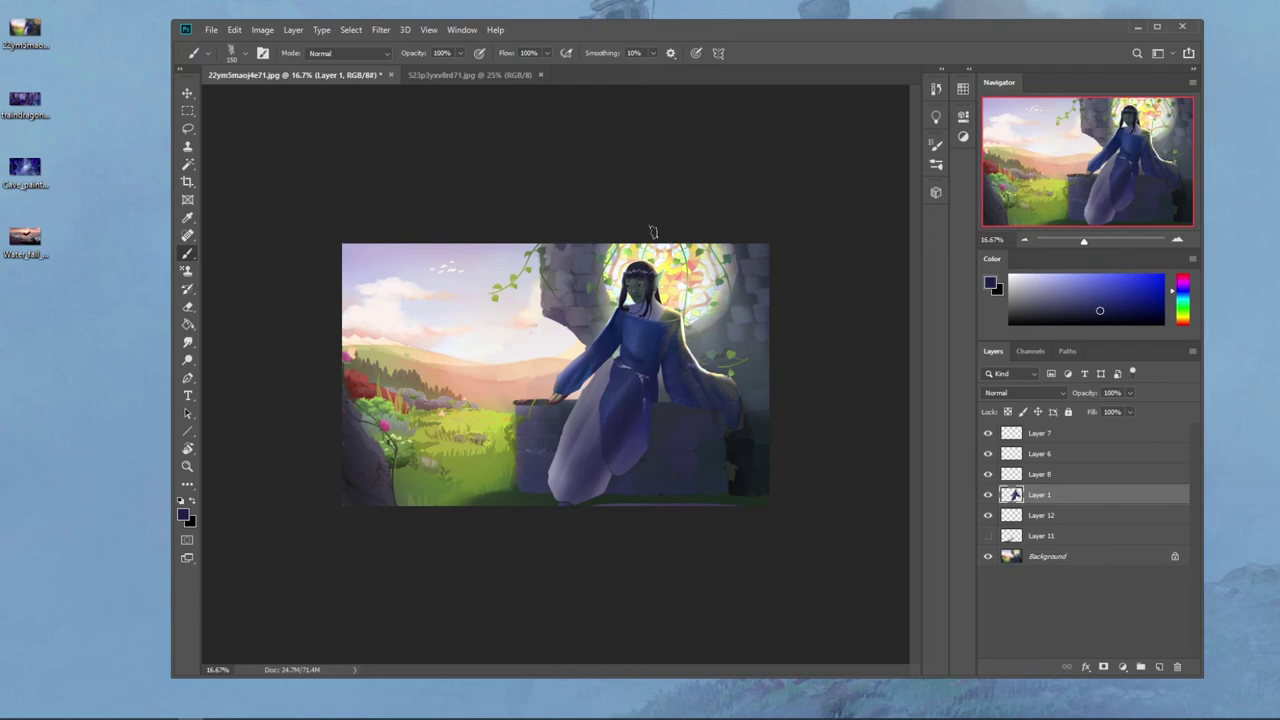
key("slash")
key("z")
left_click_drag(583, 333, 721, 476)
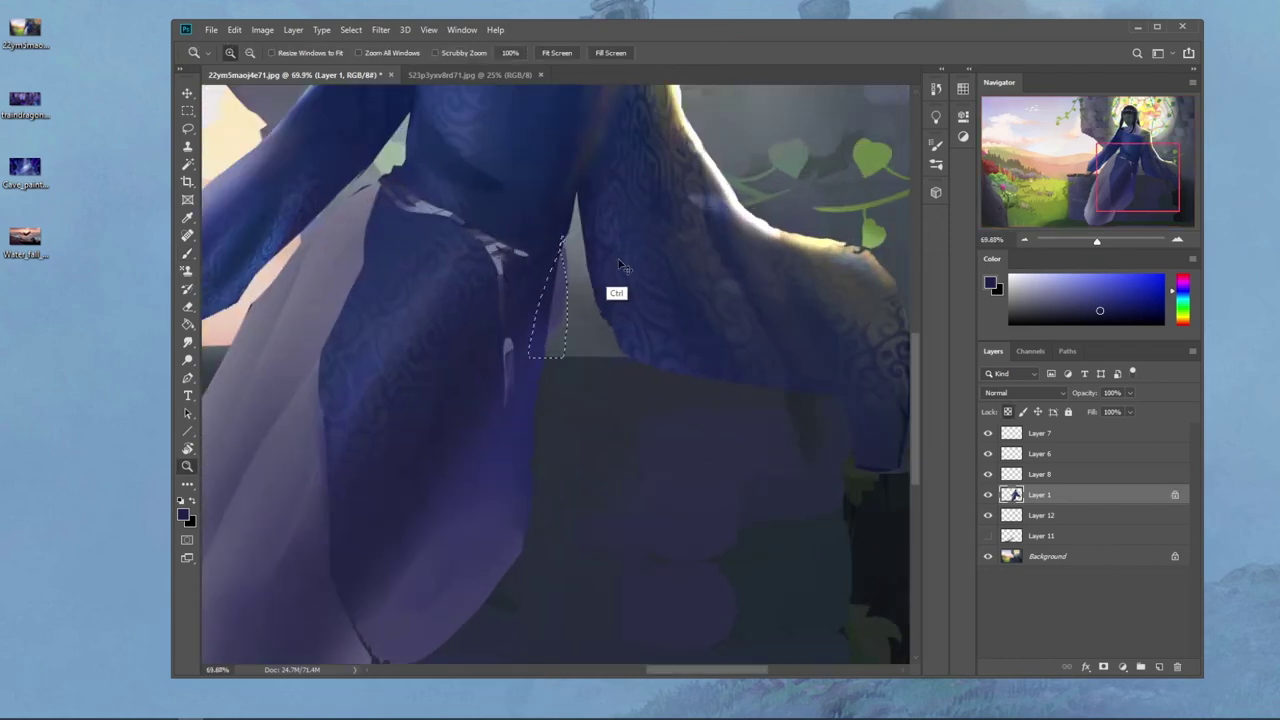
Step: Reselect the strip below the belt's end with a smoother lasso outline and paint it with sampled dark blues on unlocked Layer 1
key("l")
key("ctrl+d")
mouse_move(560, 241)
left_mouse_down()
mouse_move(568, 322)
mouse_move(546, 364)
mouse_move(572, 280)
mouse_move(557, 246)
left_mouse_up()
key("b")
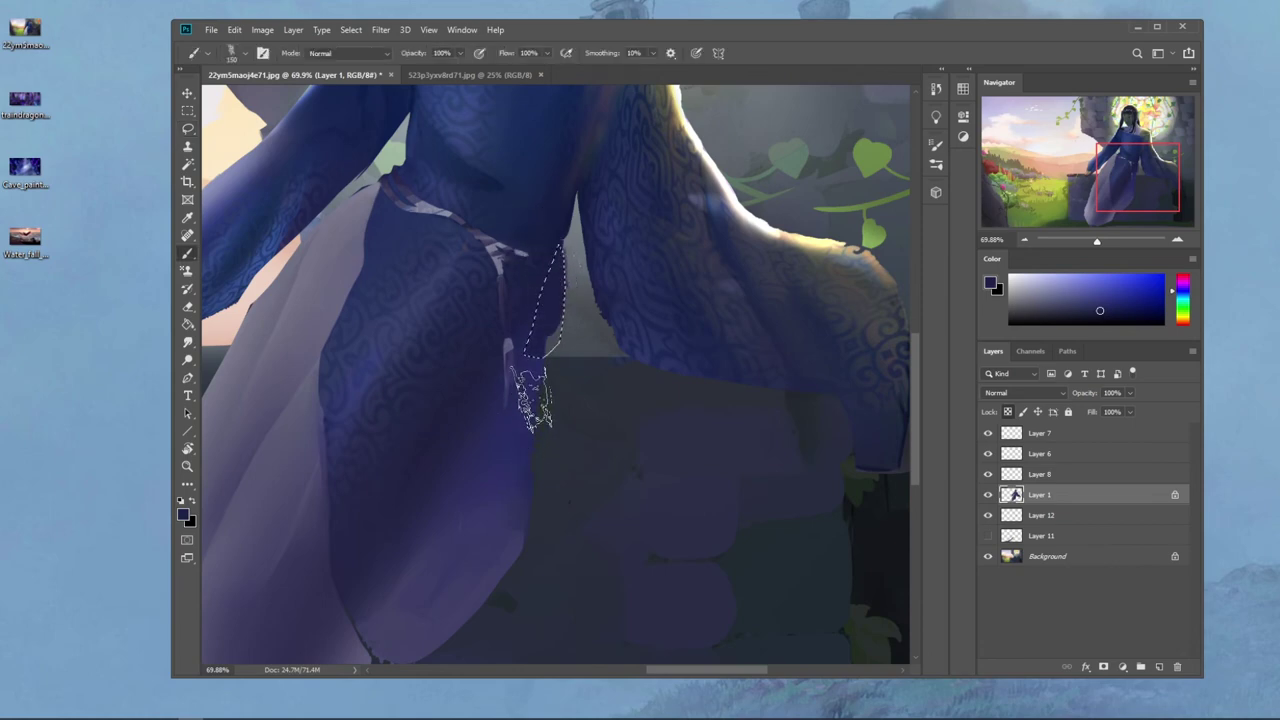
left_click(1008, 412)
left_click_drag(575, 262, 566, 434)
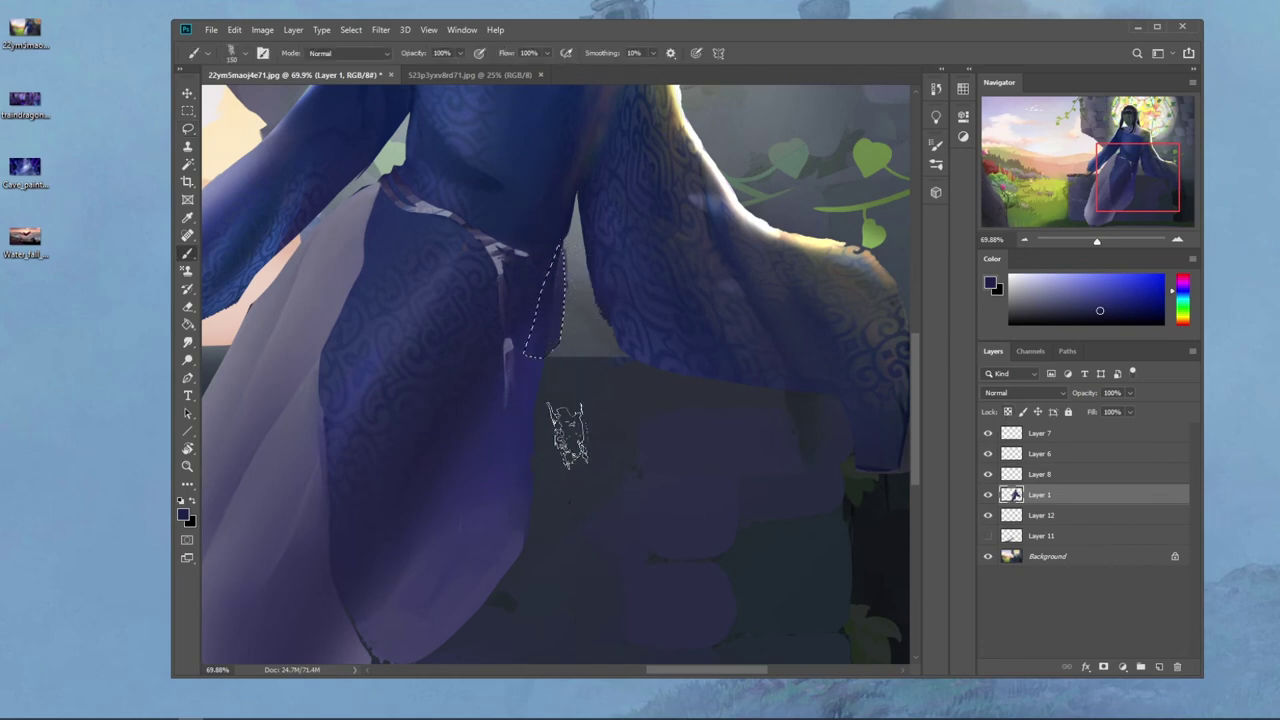
left_click(528, 372, "alt")
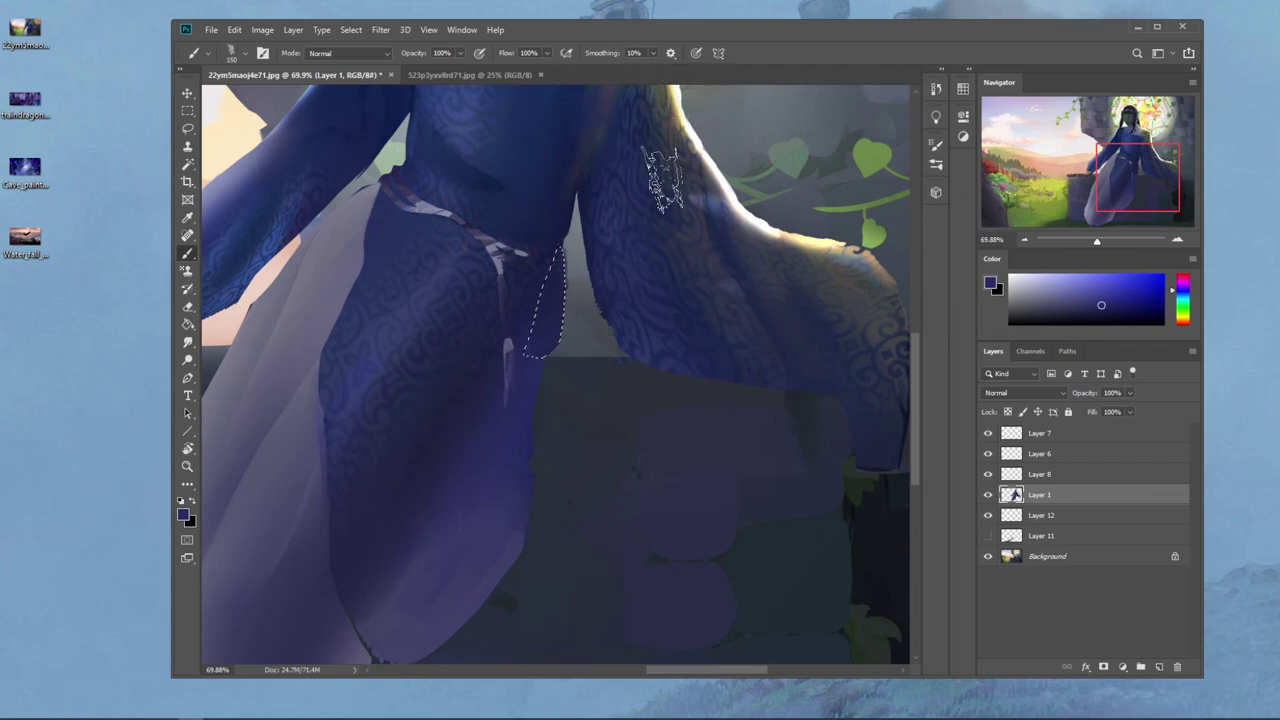
key("ctrl+0")
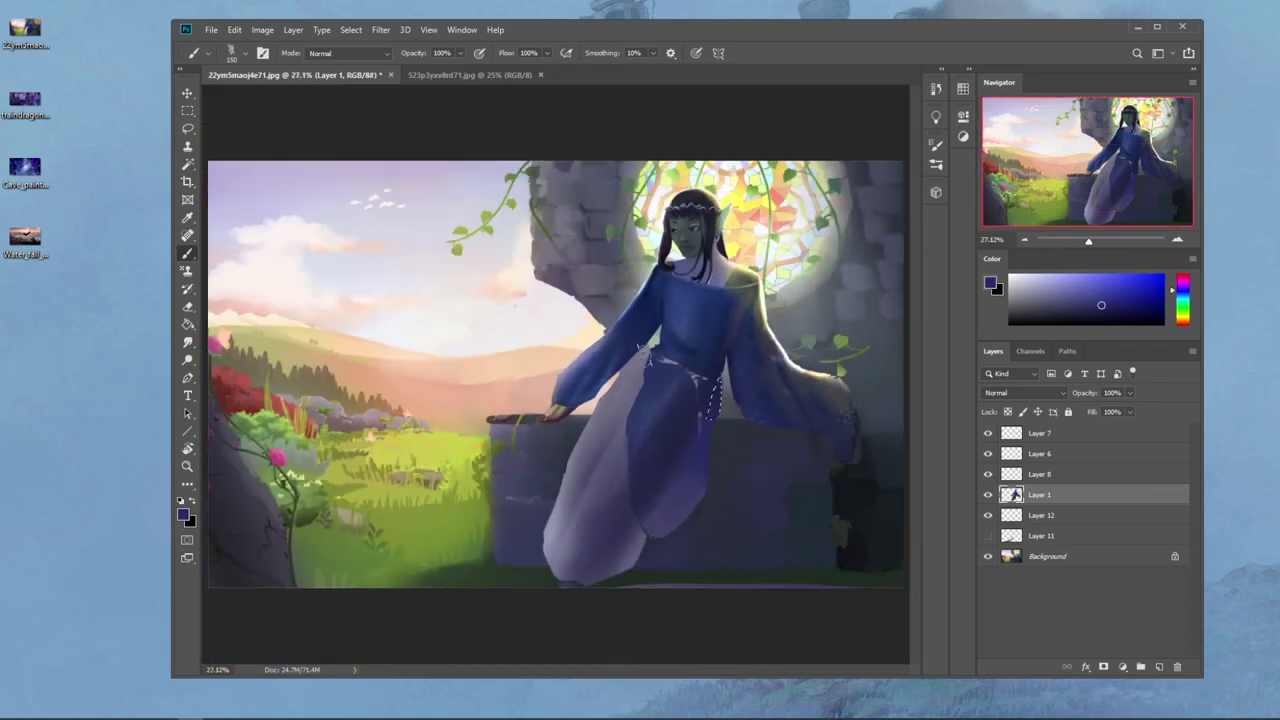
key("m")
right_click(712, 380)
left_click(745, 393)
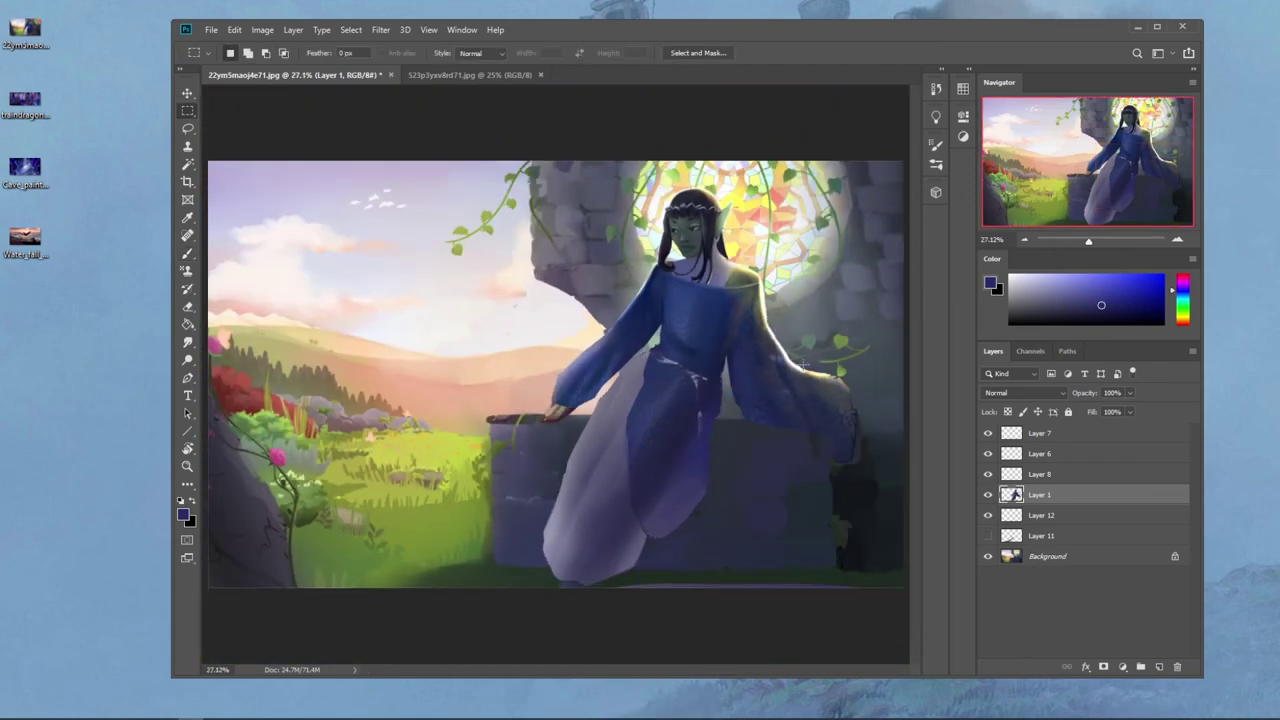
key("ctrl+z")
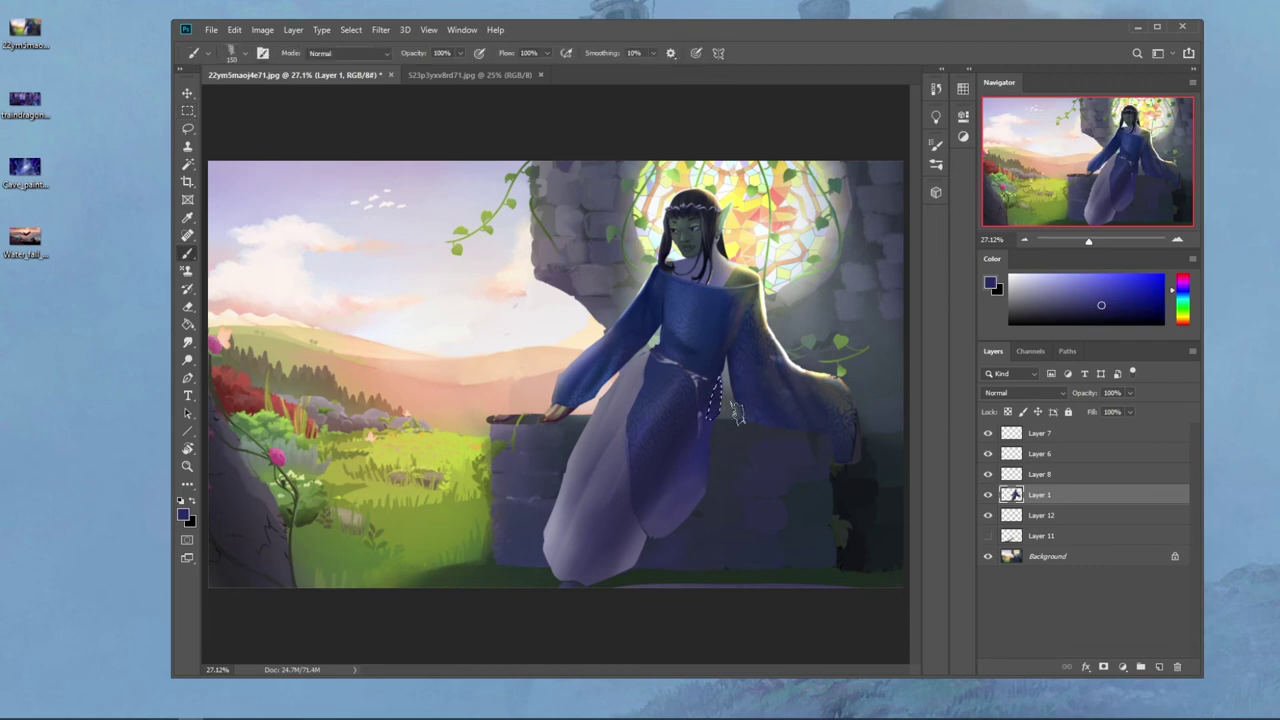
Step: Invert the selection, clean up around the strip's edge on Layer 1 with a small eraser, and deselect
right_click(716, 425)
left_click(752, 440)
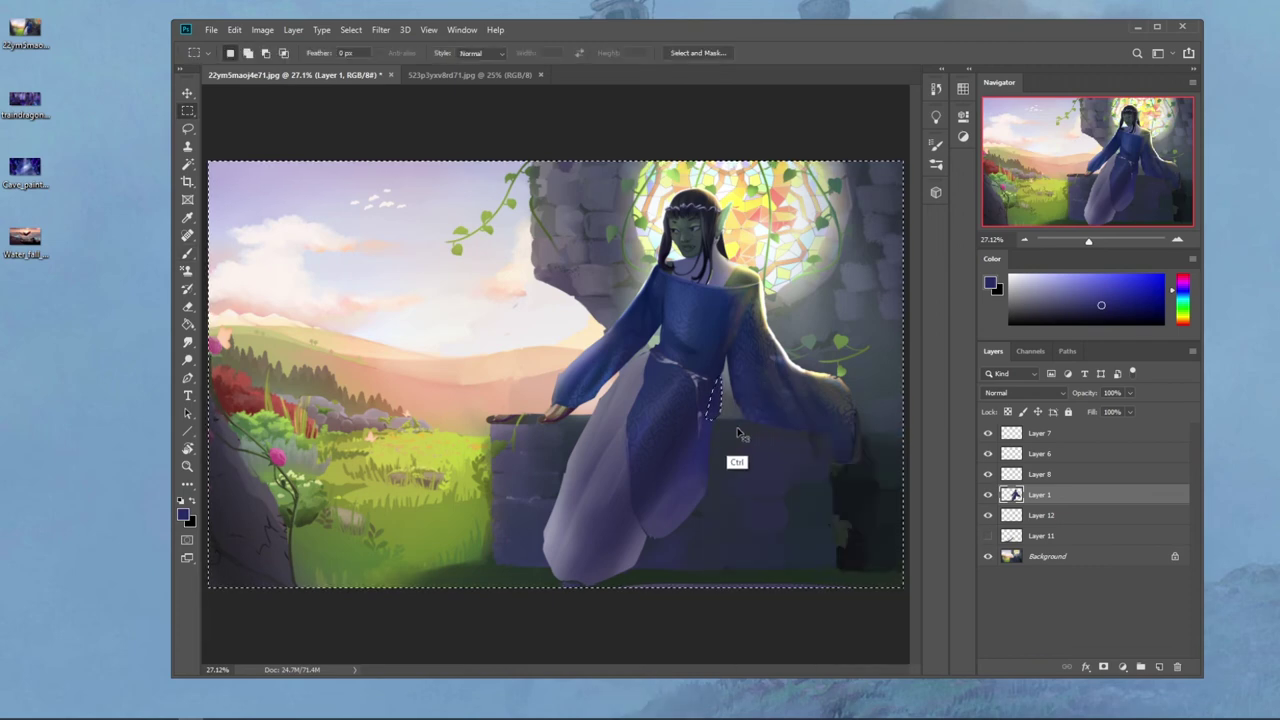
key("b")
key("e")
key("Delete")
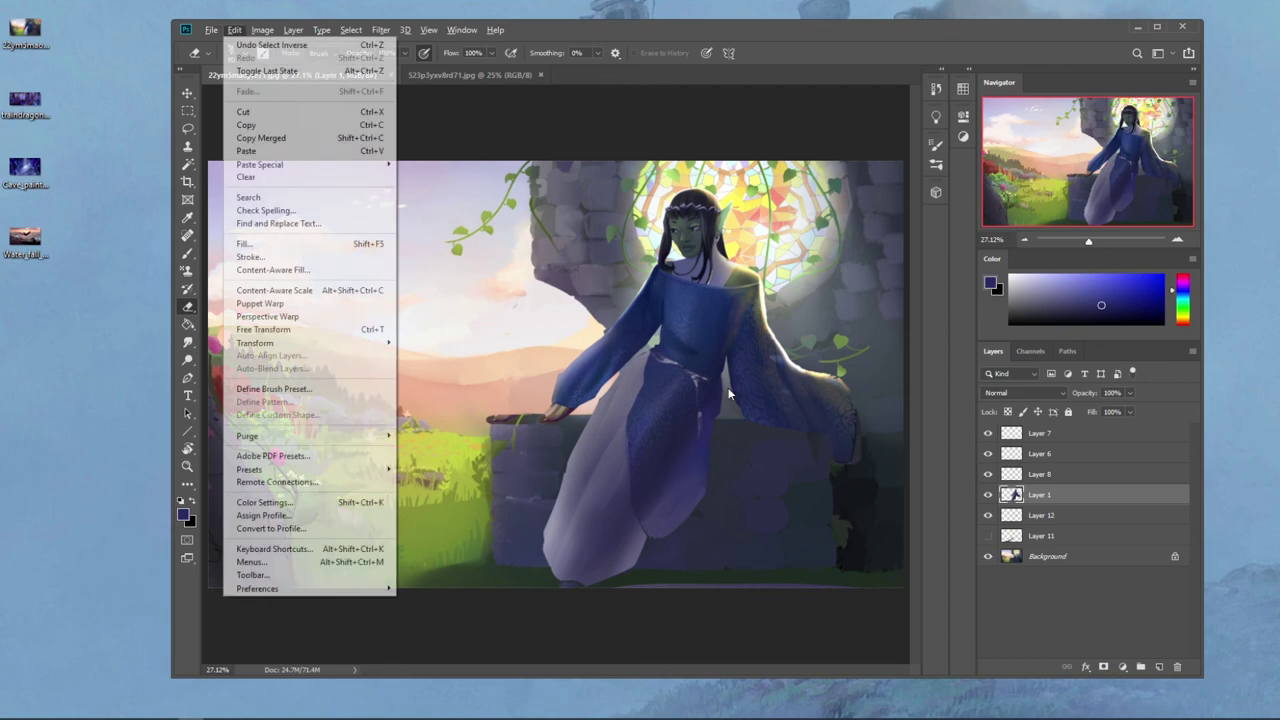
key("ctrl+z")
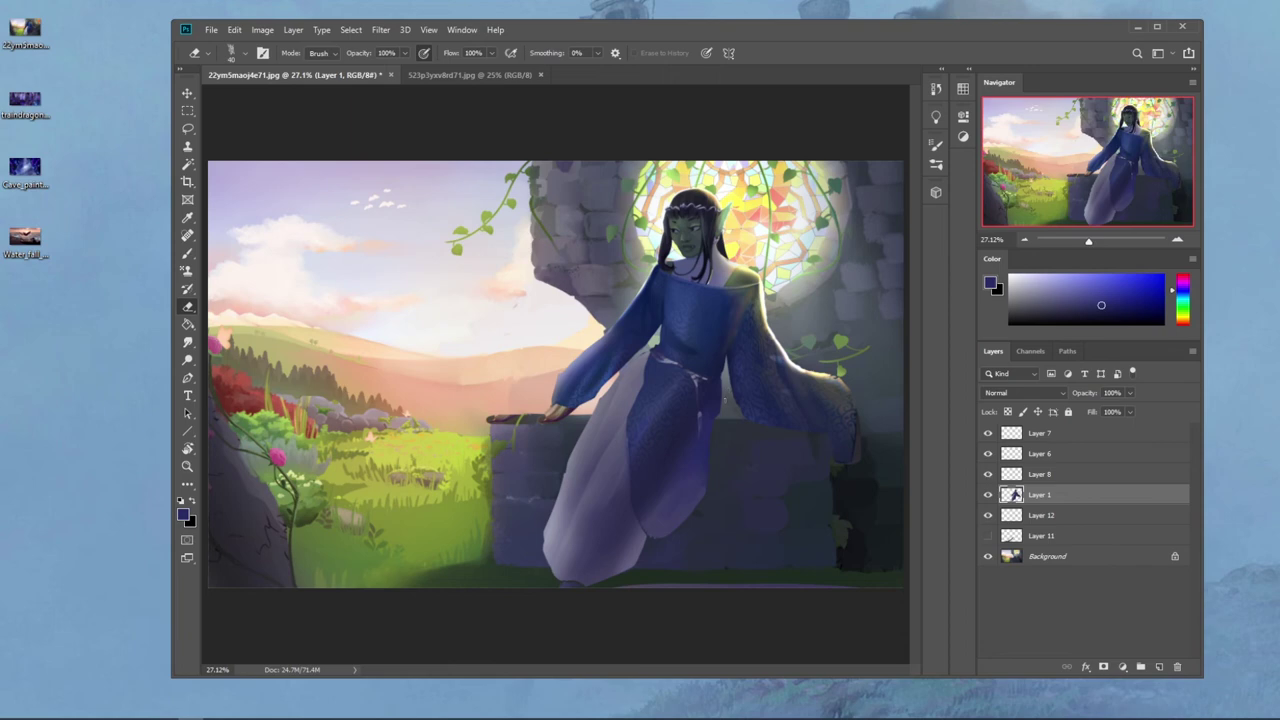
right_click(694, 355)
left_click(718, 366)
Step: Lasso a broad diagonal tree-trunk shape across the landscape and add a new layer above Layer 7 for it
key("ctrl")
key("ctrl+minus")
key("ctrl+minus")
key("ctrl+minus")
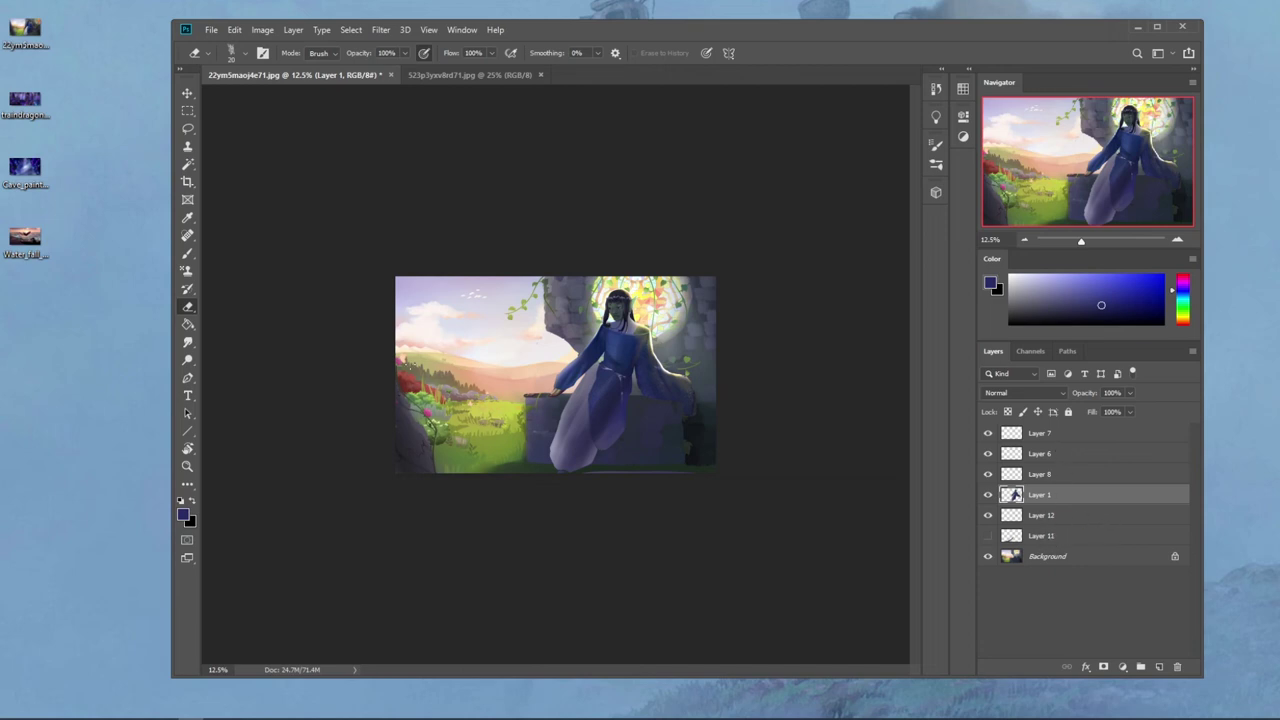
key("l")
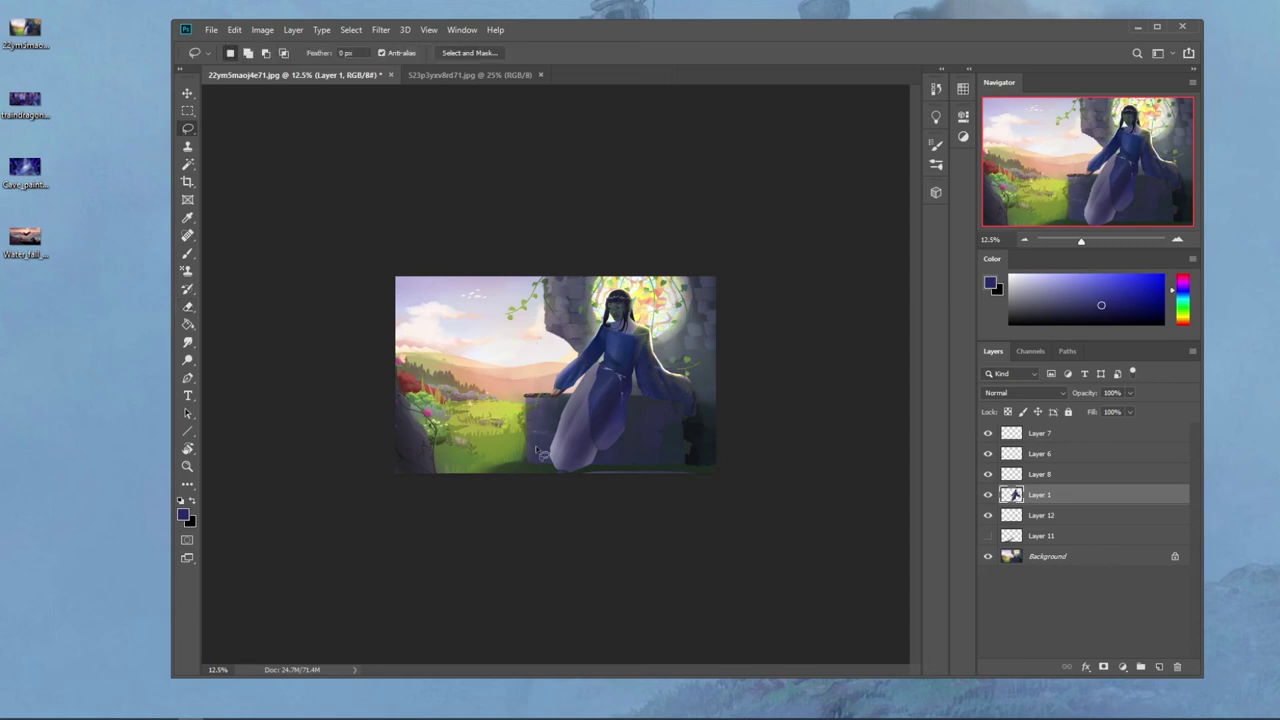
mouse_move(594, 492)
left_mouse_down()
mouse_move(389, 243)
mouse_move(413, 311)
mouse_move(516, 466)
mouse_move(606, 528)
mouse_move(635, 520)
left_mouse_up()
left_click(1077, 440)
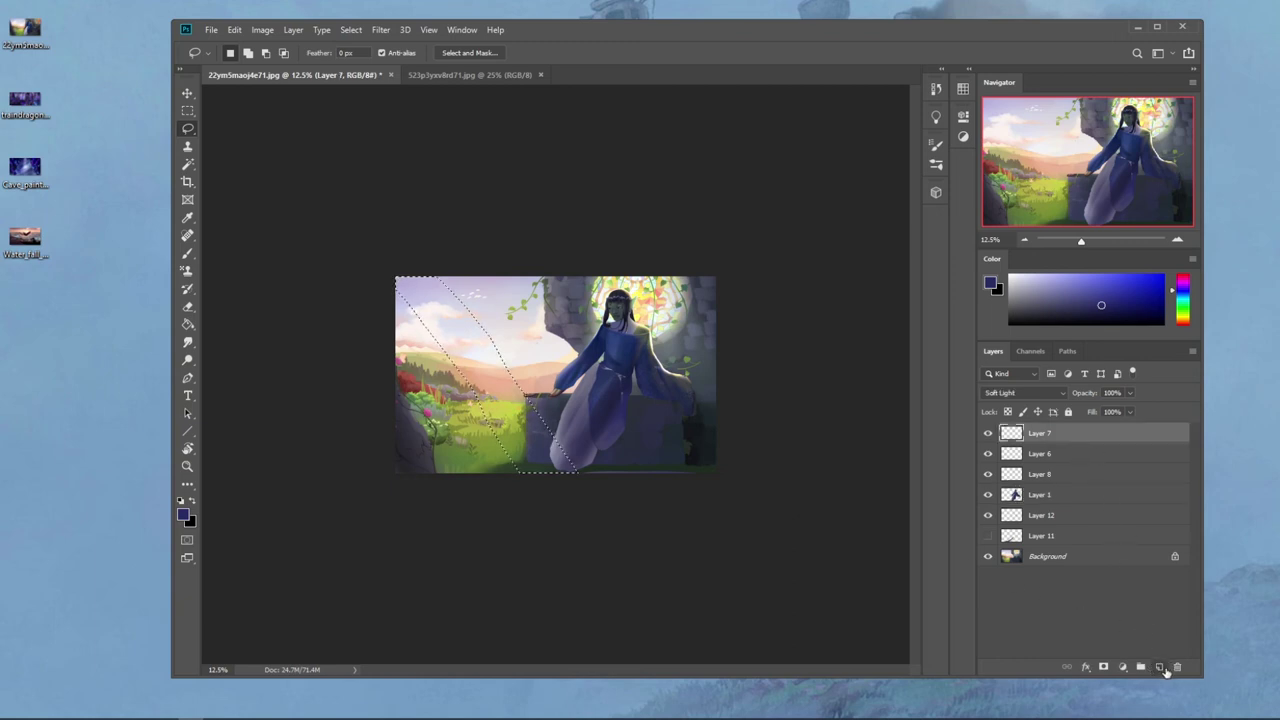
left_click(1161, 668)
Step: Fill the lassoed trunk shape on the new layer with a dark purple-grey sampled from the foreground rock, and deselect
key("g")
left_click(413, 451, "alt")
left_click(481, 387)
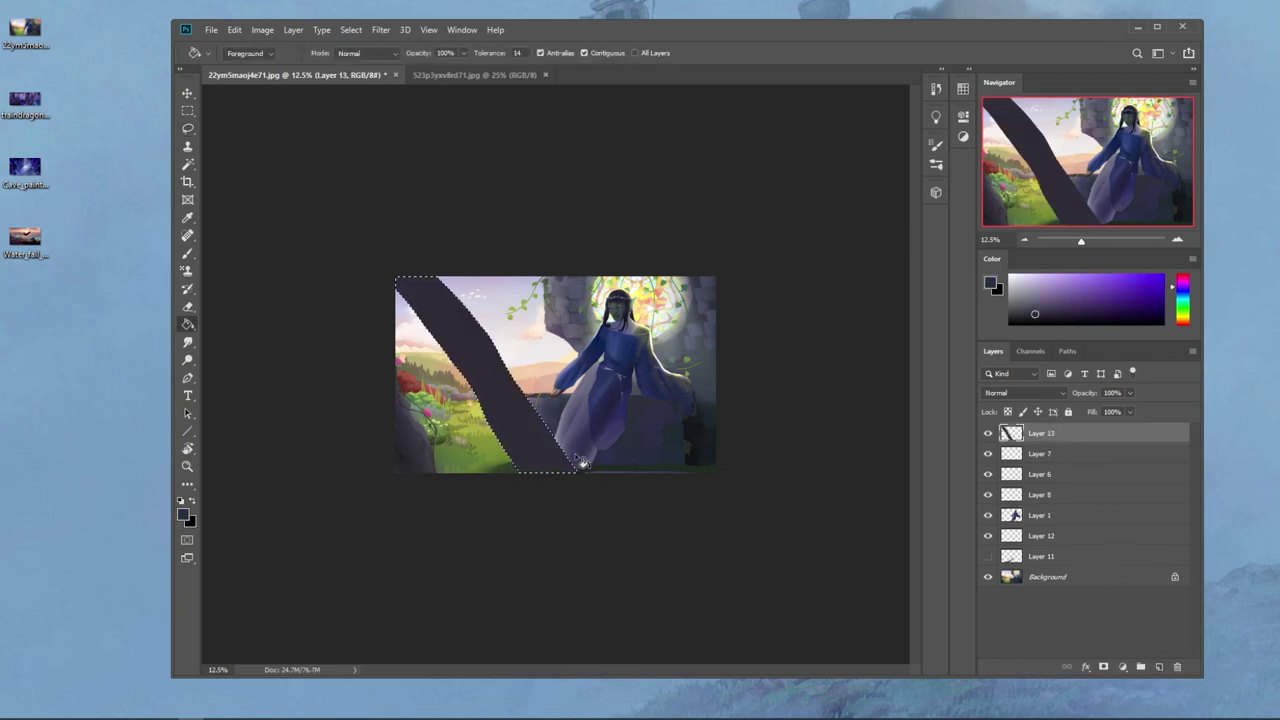
key("m")
right_click(529, 399)
left_click(529, 399)
key("v")
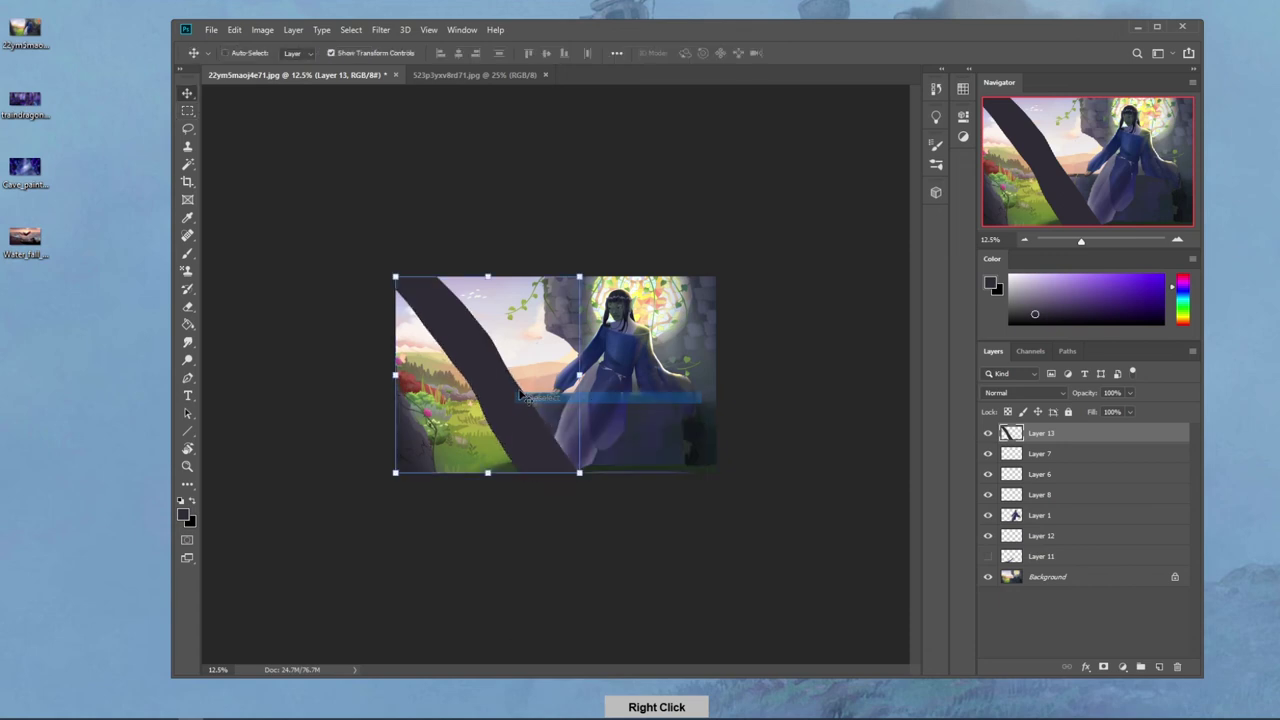
mouse_move(517, 420)
left_mouse_down()
mouse_move(477, 408)
mouse_move(537, 423)
mouse_move(523, 417)
mouse_move(543, 391)
mouse_move(531, 418)
left_mouse_up()
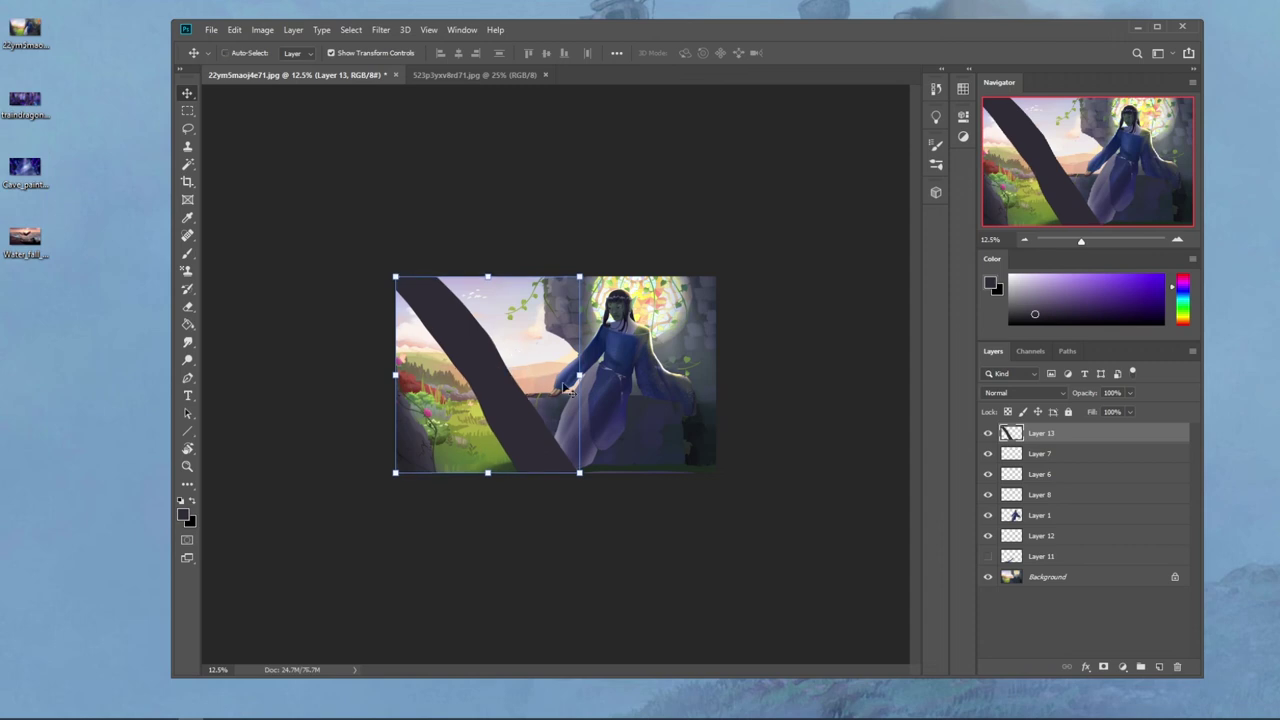
Step: Slim and taper the upper trunk by lassoing and deleting slices along its upper edge, deselecting after each
key("e")
key("l")
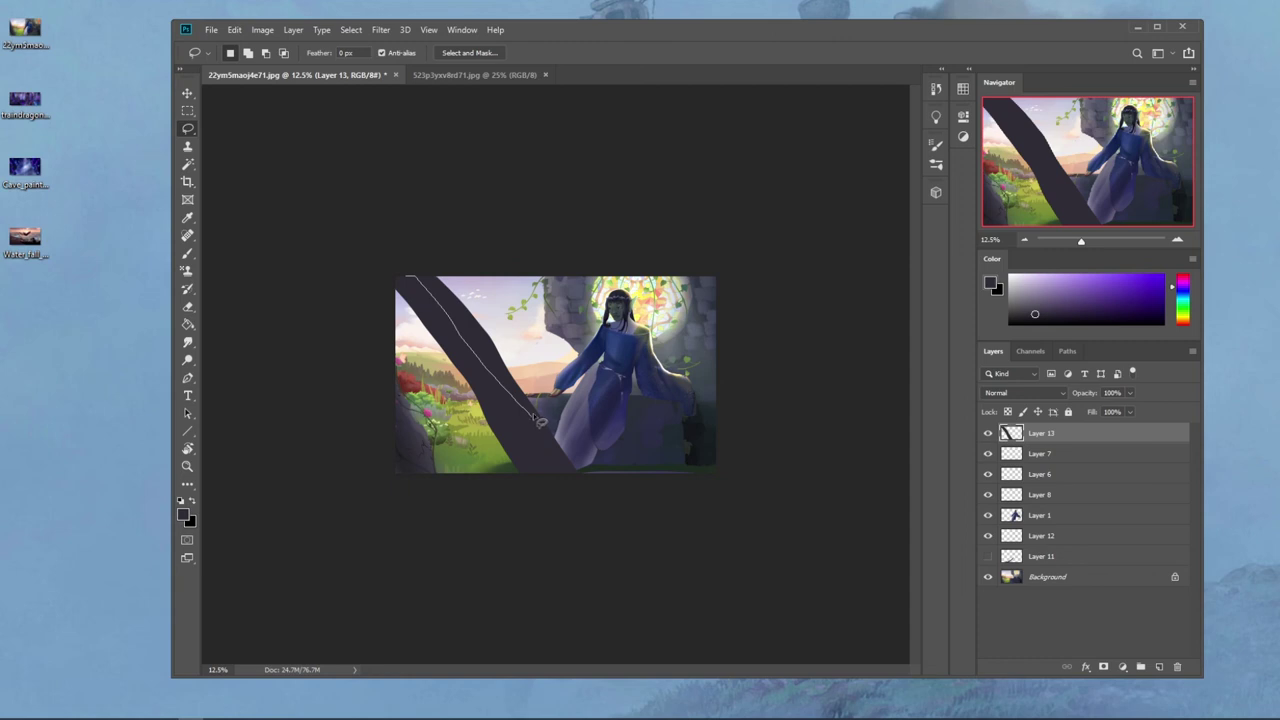
left_click_drag(453, 235, 505, 390)
key("alt")
mouse_move(438, 270)
left_mouse_down()
mouse_move(454, 343)
mouse_move(476, 355)
mouse_move(432, 263)
left_mouse_up()
key("shift")
key("Delete")
key("ctrl+d")
mouse_move(442, 248)
left_mouse_down()
mouse_move(412, 282)
mouse_move(428, 214)
left_mouse_up()
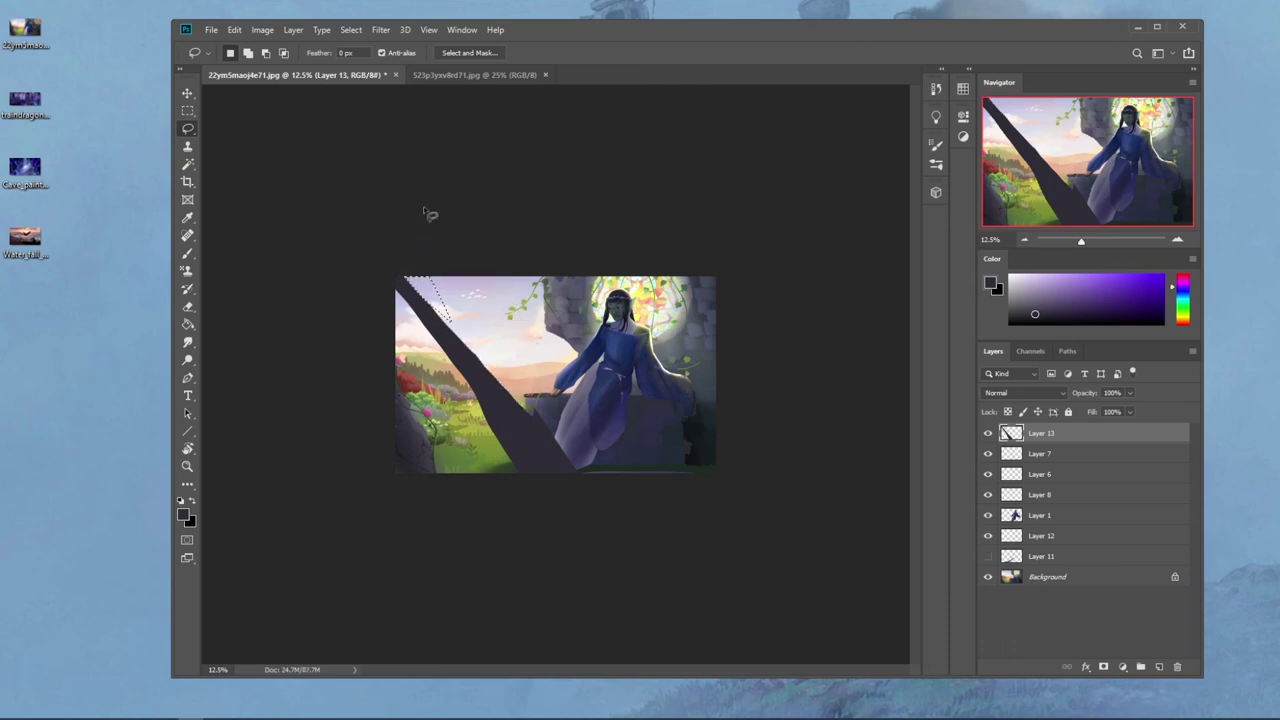
key("Delete")
key("ctrl+d")
Step: Add an upright branch forking from the trunk by filling a lassoed shape with the same dark purple-grey, and deselect
mouse_move(480, 386)
left_mouse_down()
mouse_move(529, 265)
mouse_move(506, 420)
mouse_move(482, 392)
left_mouse_up()
key("g")
left_click(512, 345)
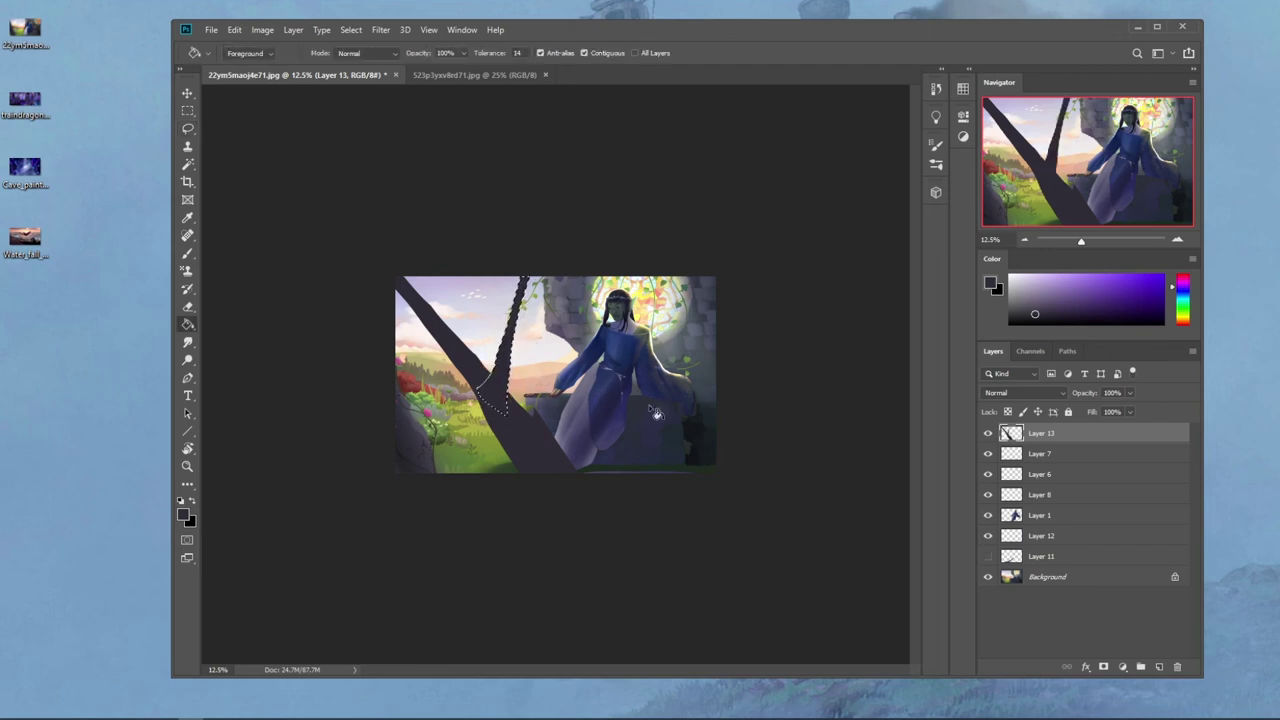
key("m")
right_click(552, 358)
left_click(585, 368)
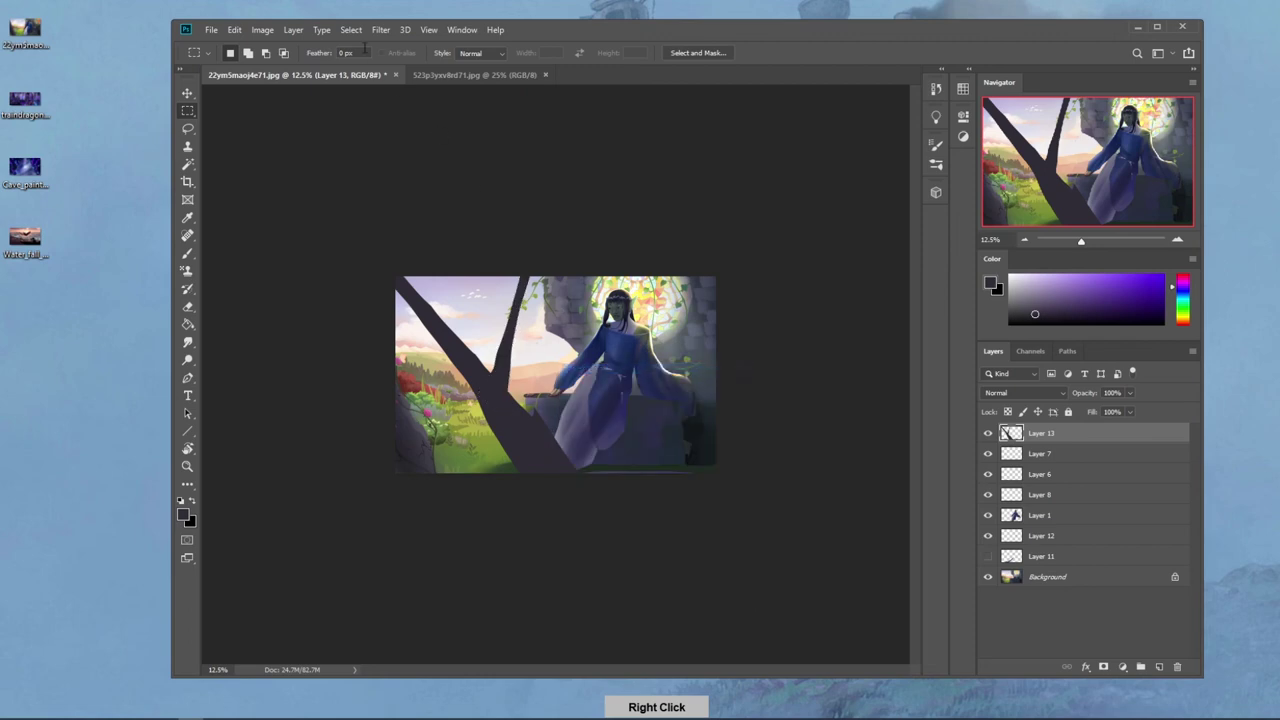
Step: Apply a Gaussian Blur with a radius of 30.4 pixels to the dark tree on Layer 13
left_click(380, 29)
mouse_move(450, 186)
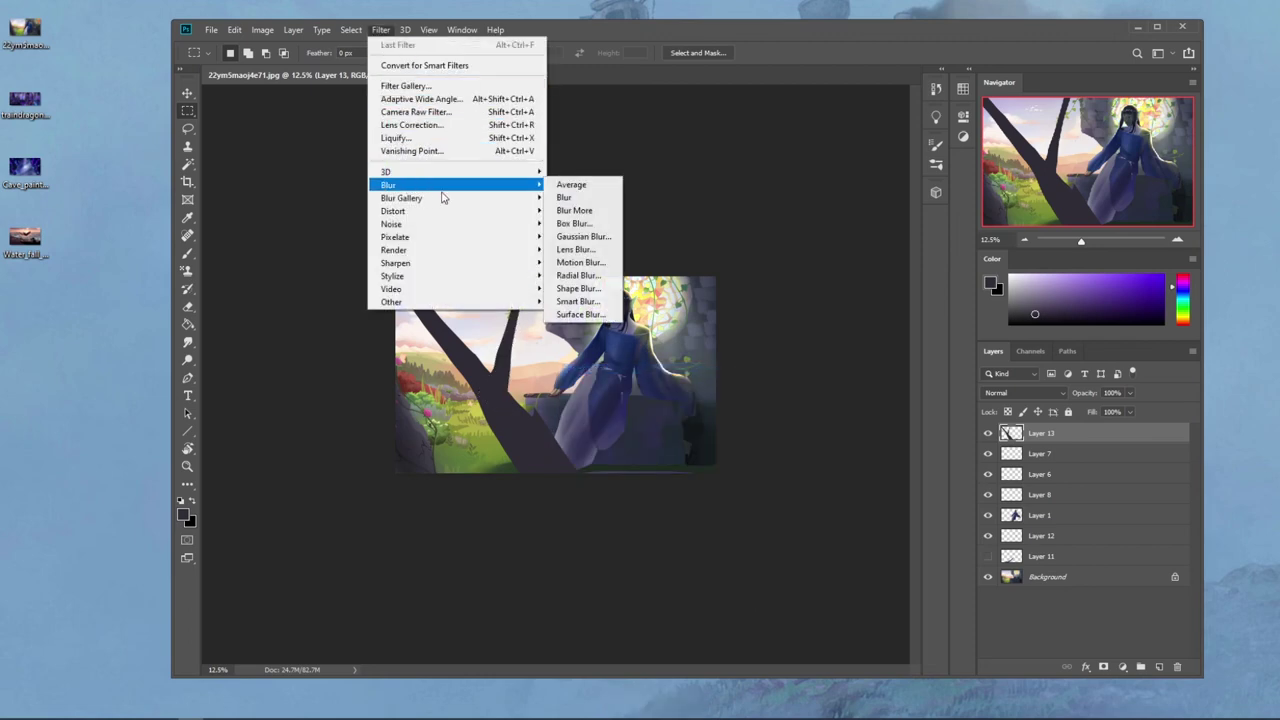
left_click(600, 236)
left_click_drag(950, 518, 969, 524)
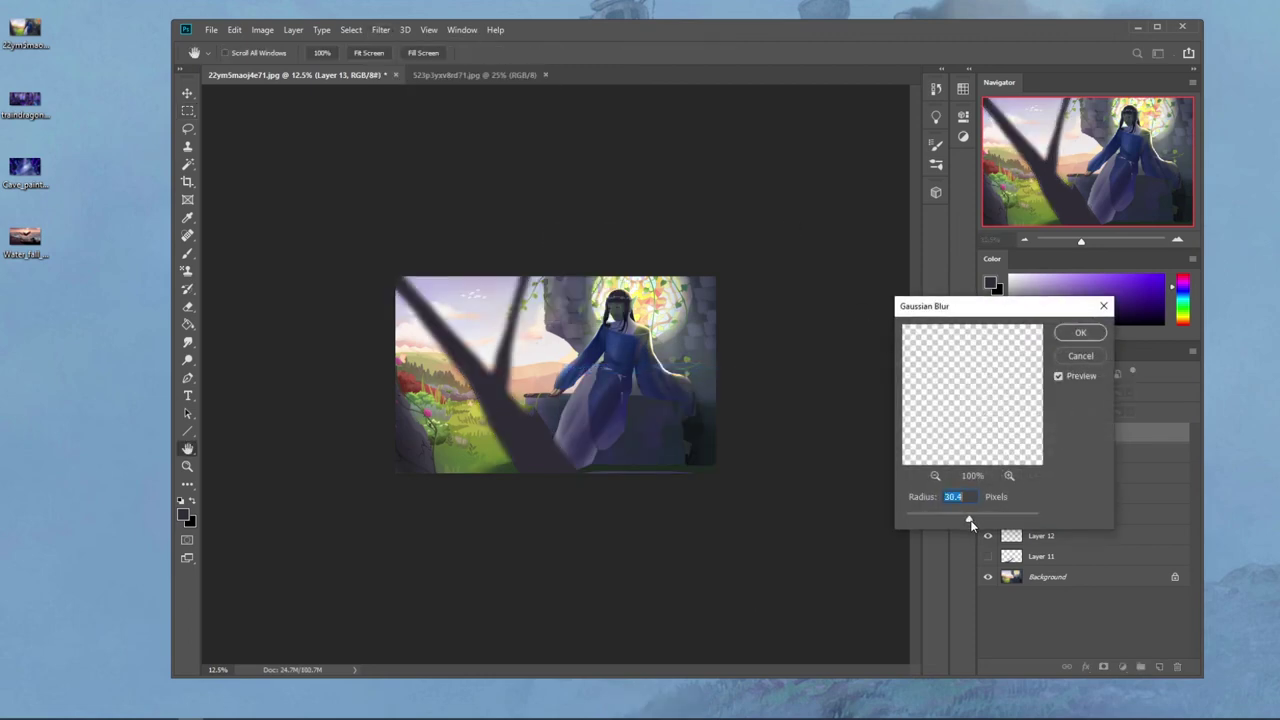
left_click(1081, 334)
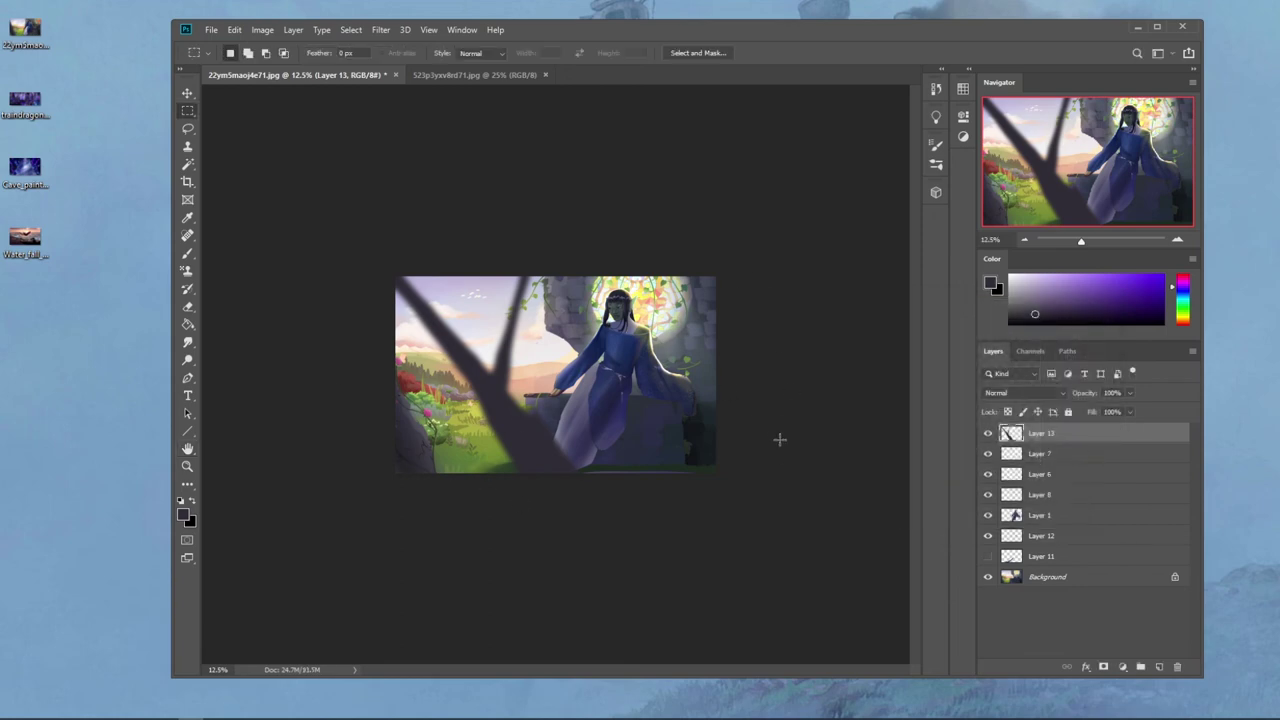
Step: Erase the blurred trunk's edge where it overlaps the hem of the robe with a soft 600 px eraser
key("e")
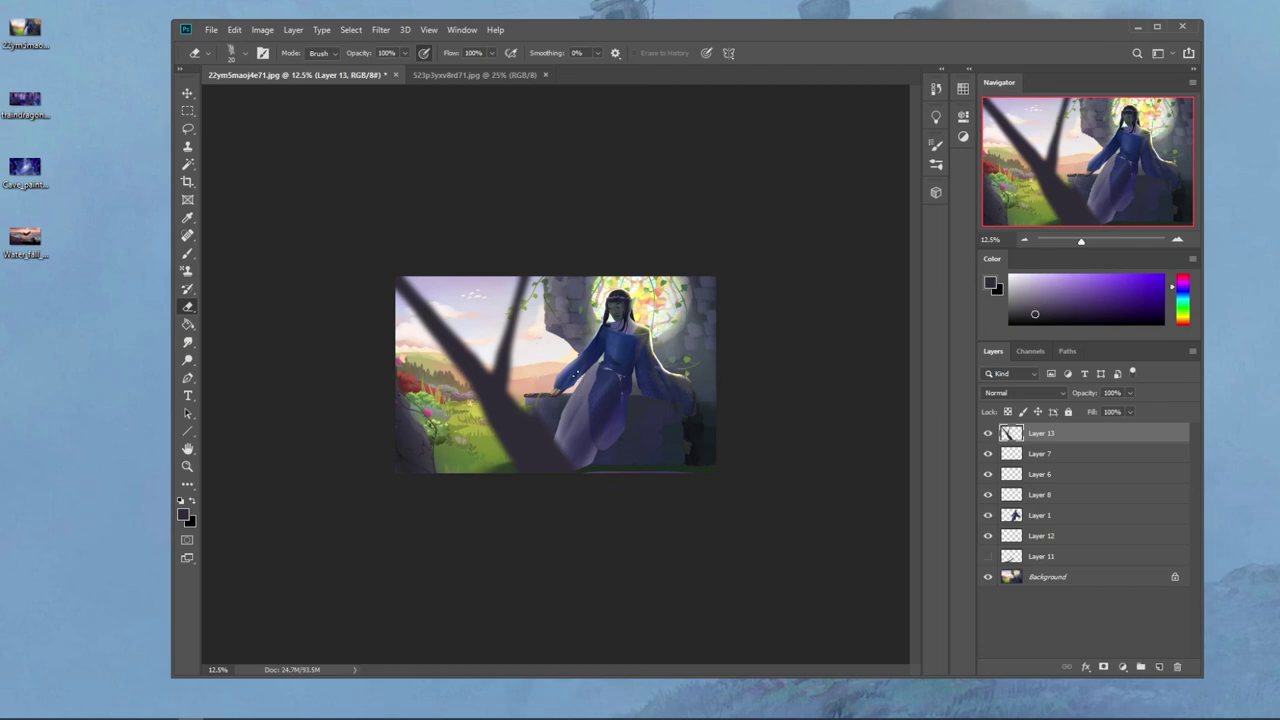
right_click(637, 397)
left_click(797, 171)
key("bracketright")
left_click_drag(537, 407, 606, 492)
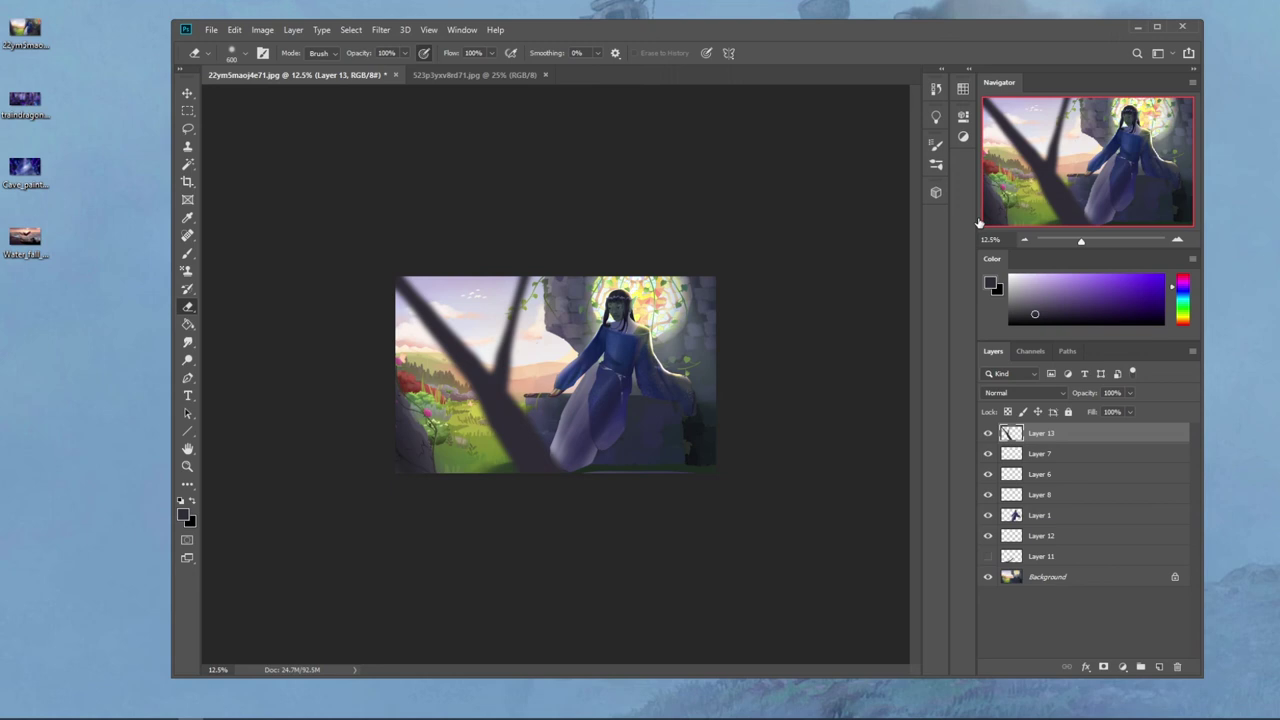
Step: Darken the tree on Layer 13 by setting its Hue/Saturation lightness to -14
key("ctrl+u")
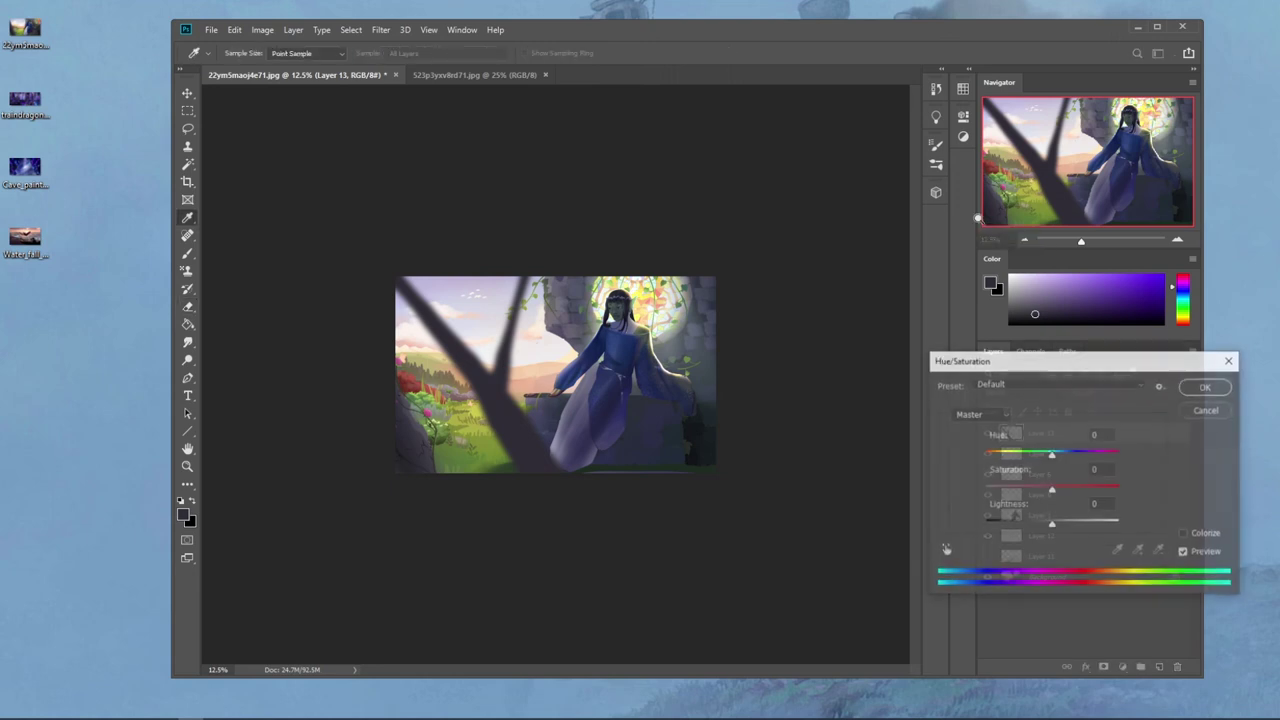
left_click_drag(1053, 531, 1039, 529)
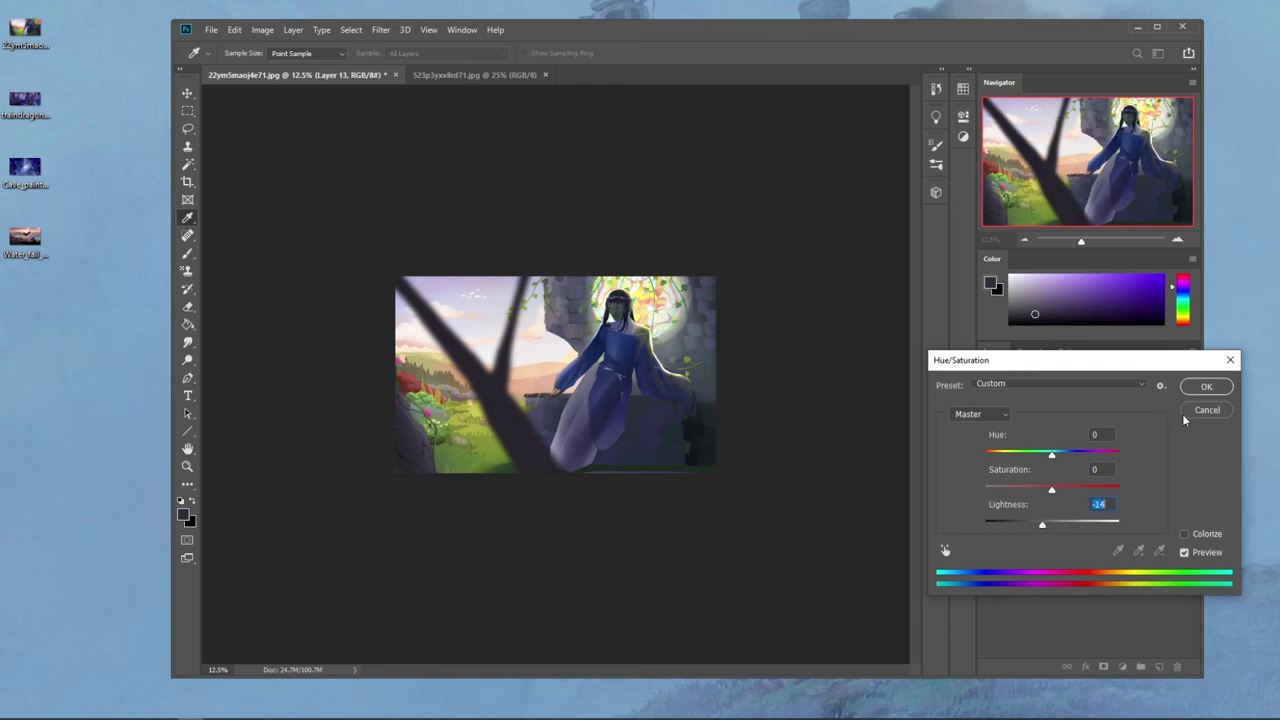
left_click(1206, 386)
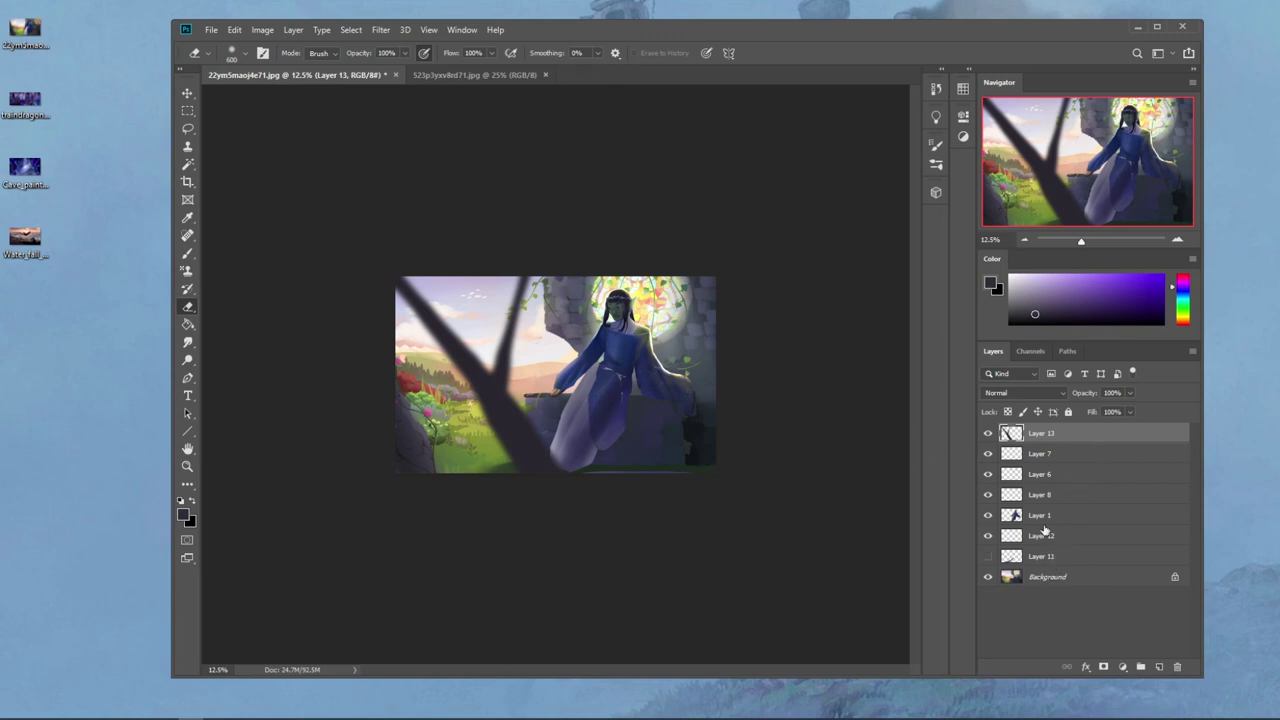
Step: Target the Background layer and choose the 30 px brush from the sketching brush set with a near-white paint colour
left_click(1044, 578)
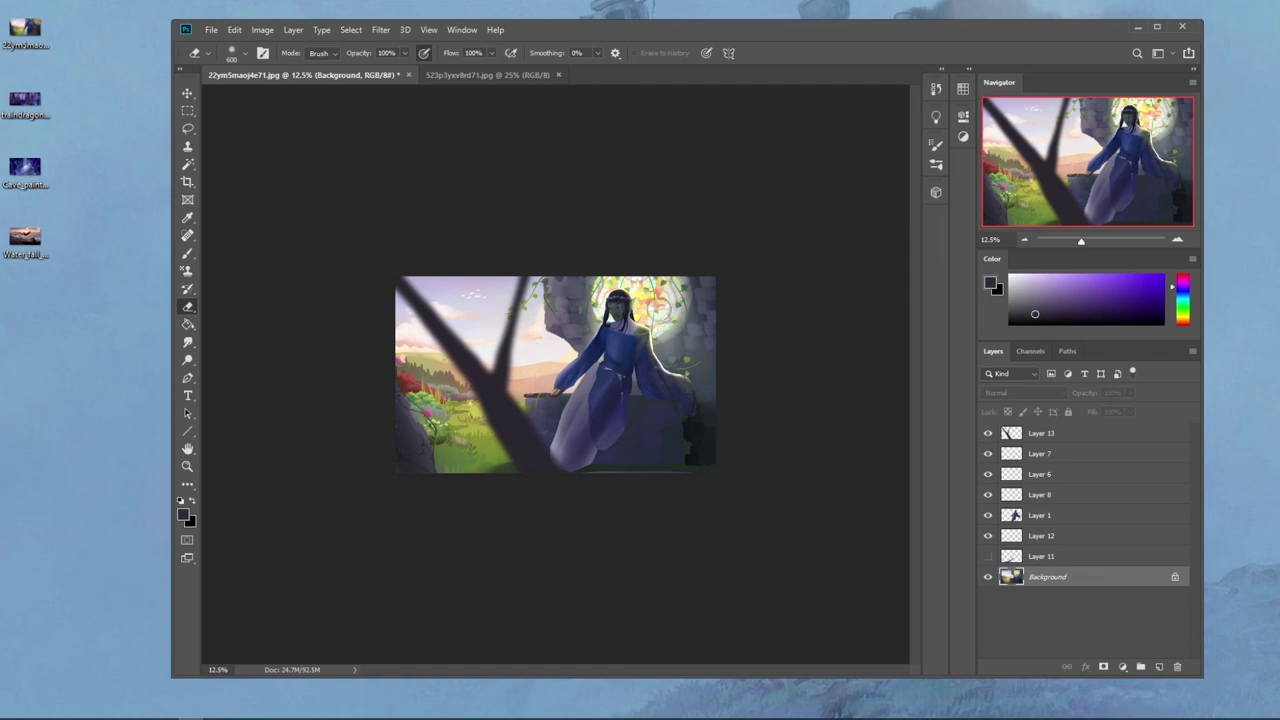
key("b")
key("x")
right_click(588, 356)
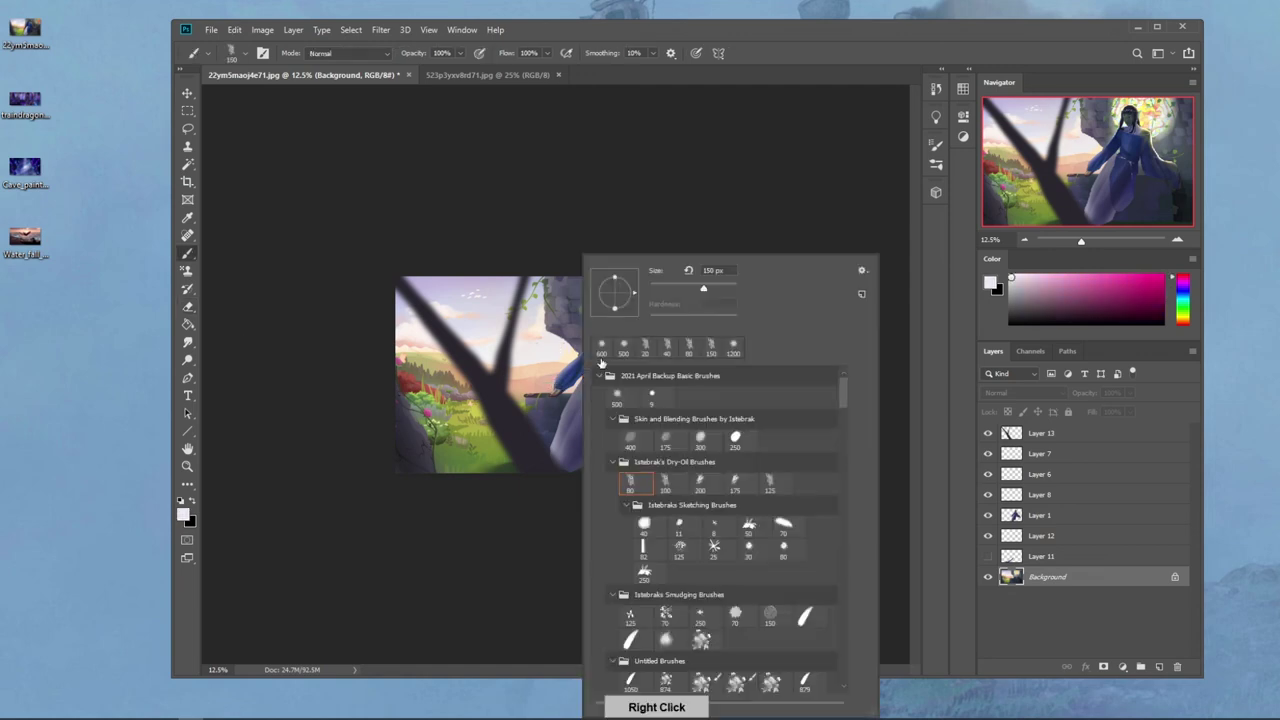
left_click(750, 553)
left_click(712, 164)
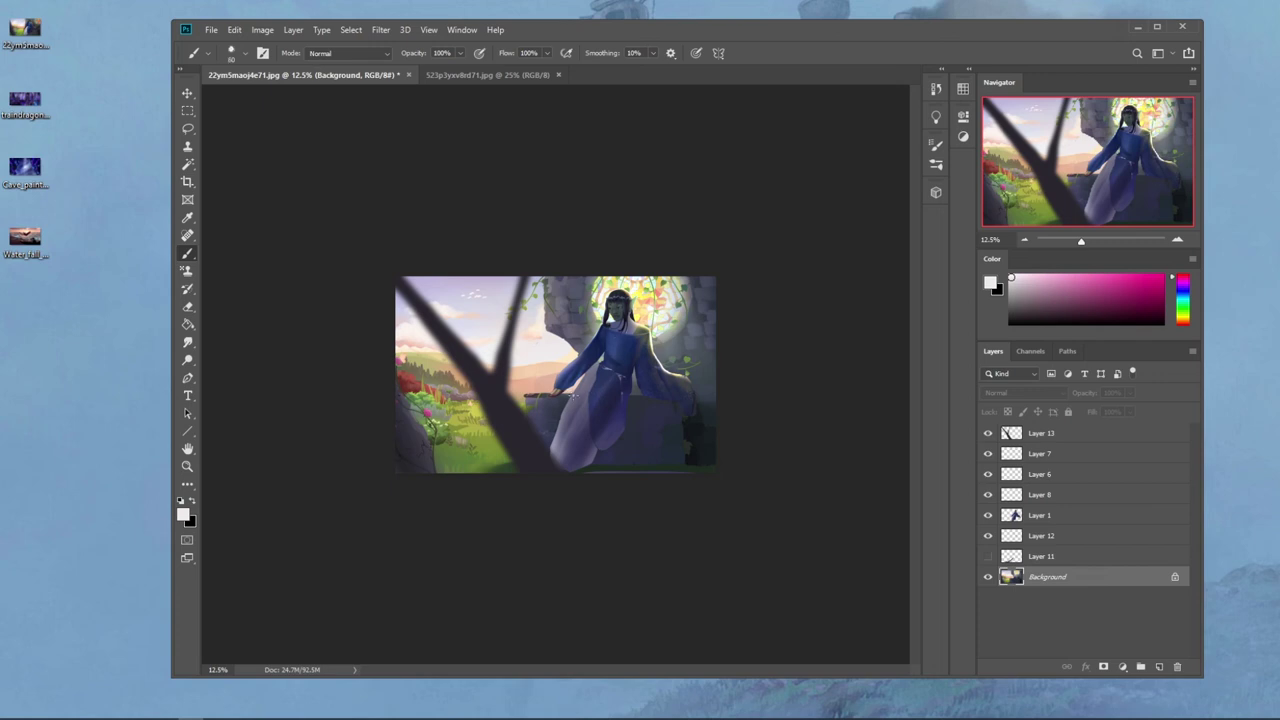
Step: Try an eraser stroke with a small sketching brush along the top edge of the stone ledge
key("shift")
key("e")
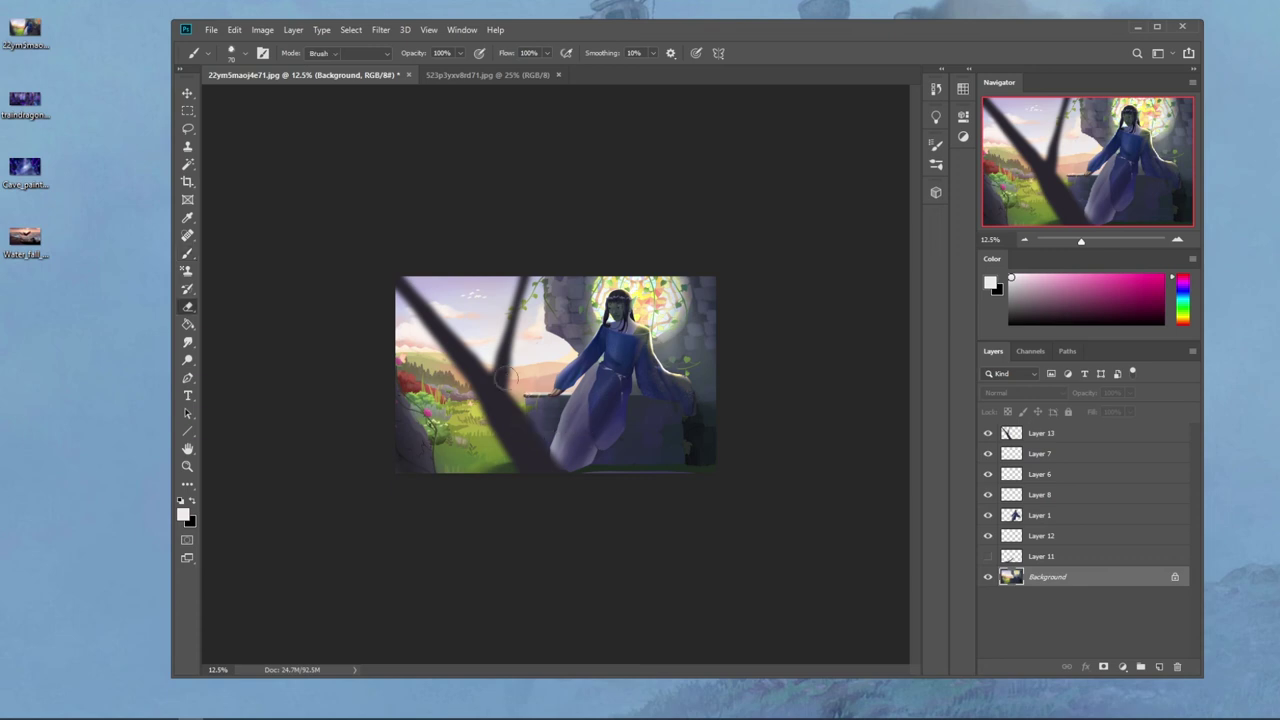
right_click(604, 337)
left_click(636, 487)
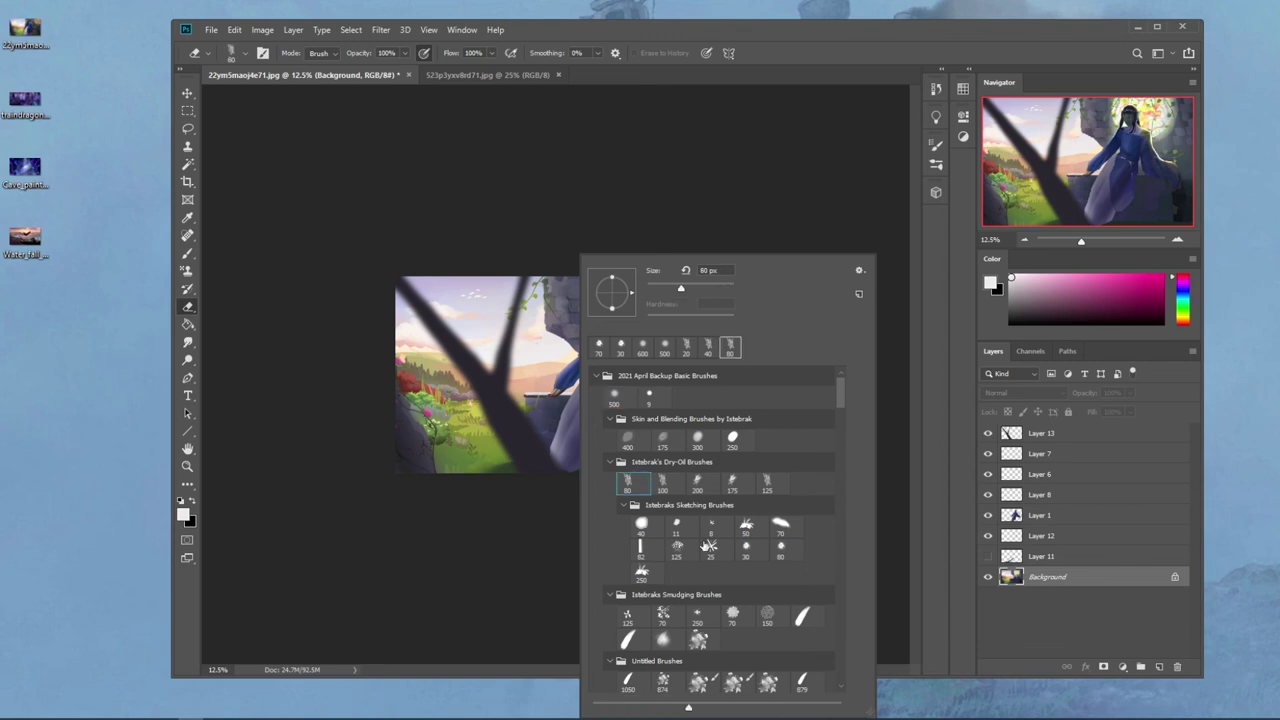
left_click(743, 170)
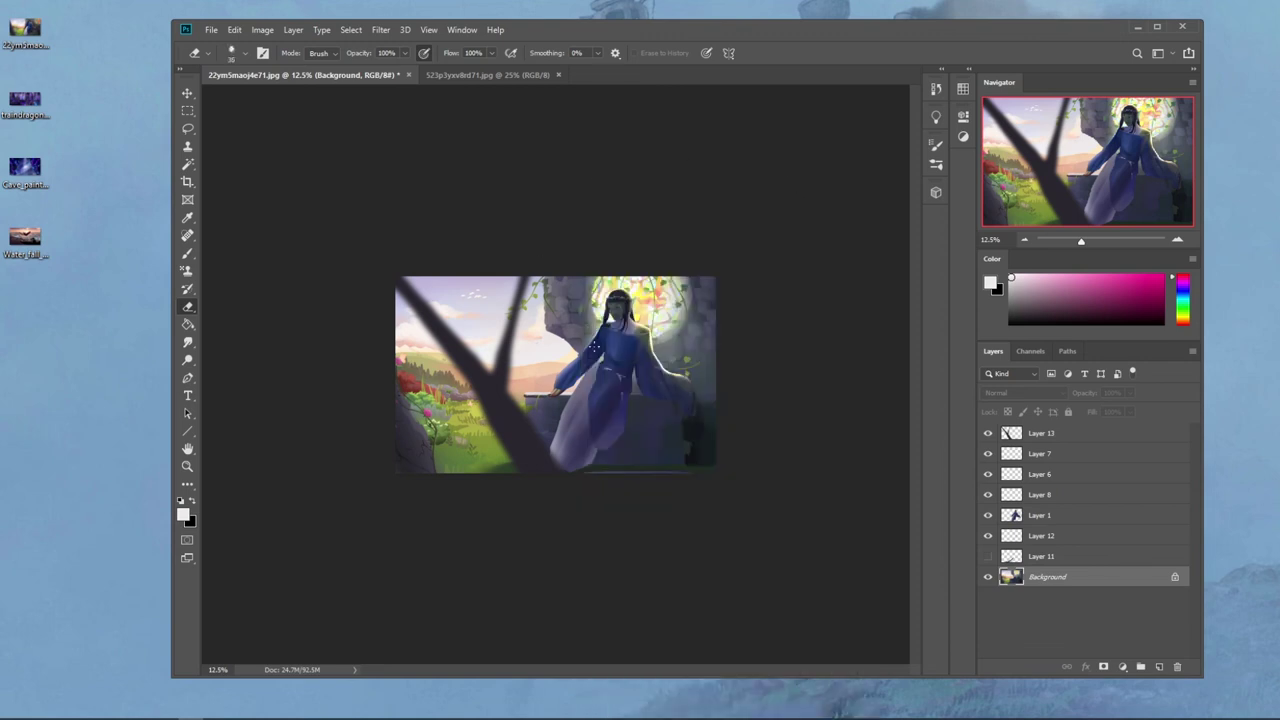
left_click_drag(523, 390, 546, 391)
key("ctrl+z")
Step: Paint a bright rim highlight along the ledge's top edge beside the hand, using a lightened pink sampled from the painting
key("b")
left_click(532, 390, "alt")
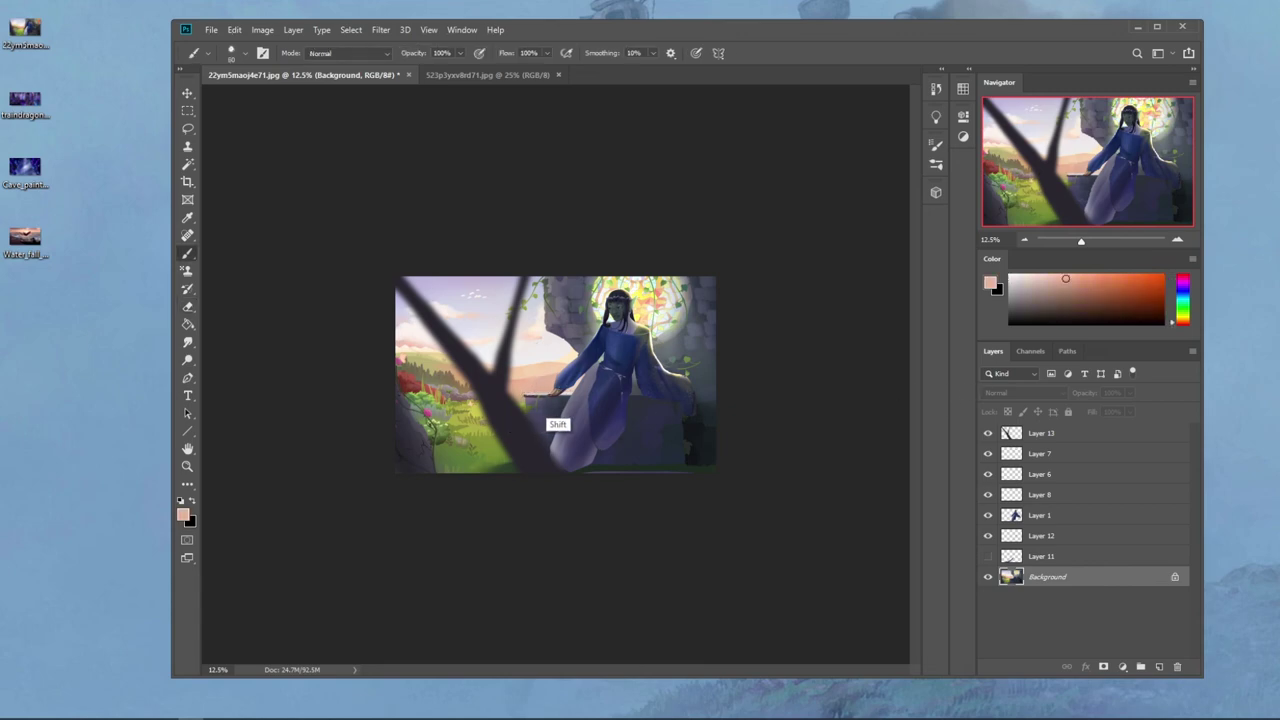
left_click_drag(1066, 279, 1009, 275)
left_click_drag(570, 394, 528, 391)
left_click(529, 390, "alt")
left_click_drag(524, 391, 572, 389)
left_click(573, 390, "alt")
Step: Dodge the ledge's top edge on both sides of the robe, using the Highlights range at 100% exposure
left_click(188, 361)
mouse_move(528, 395)
left_mouse_down()
mouse_move(573, 396)
mouse_move(532, 397)
left_mouse_up()
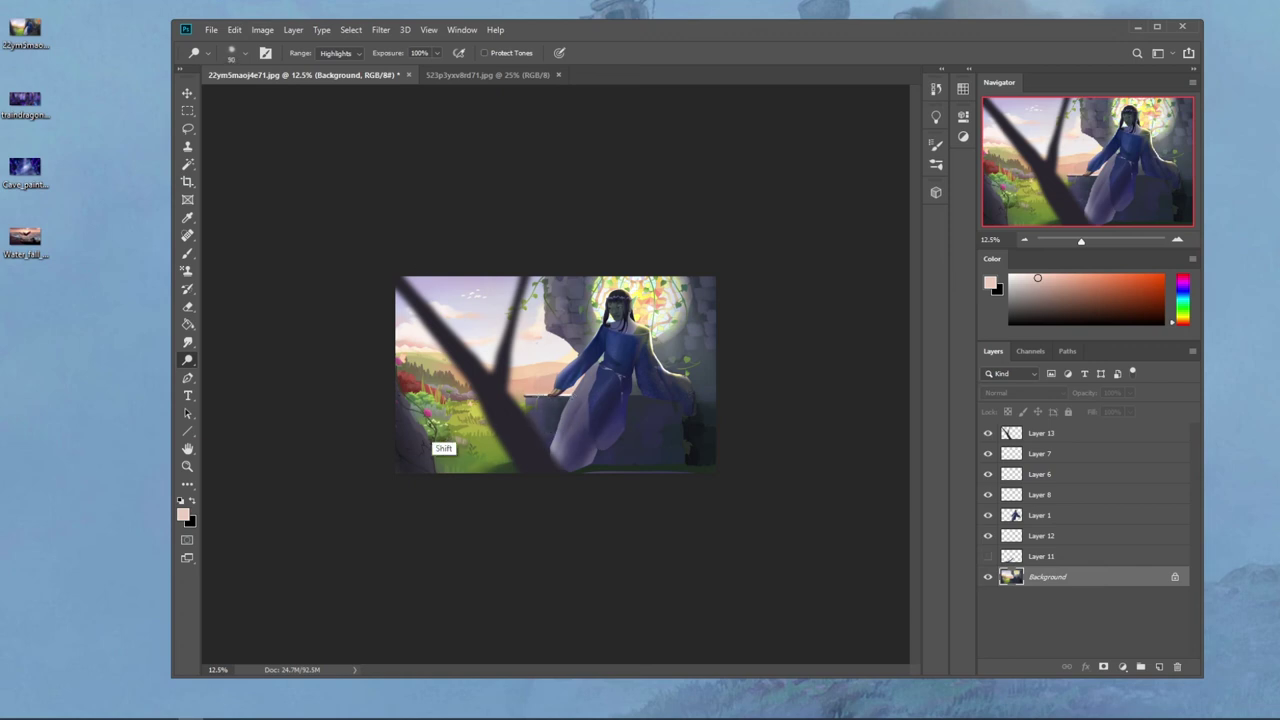
left_click_drag(629, 396, 653, 395)
left_click(633, 397, "shift")
Step: Compare the painting with and without the tree, and shift the tree on Layer 13 left, away from the figure
left_click(988, 433)
left_click(988, 433)
left_click(988, 433)
left_click(988, 436)
left_click(1040, 434)
key("v")
mouse_move(502, 425)
left_mouse_down()
mouse_move(472, 425)
mouse_move(520, 423)
left_mouse_up()
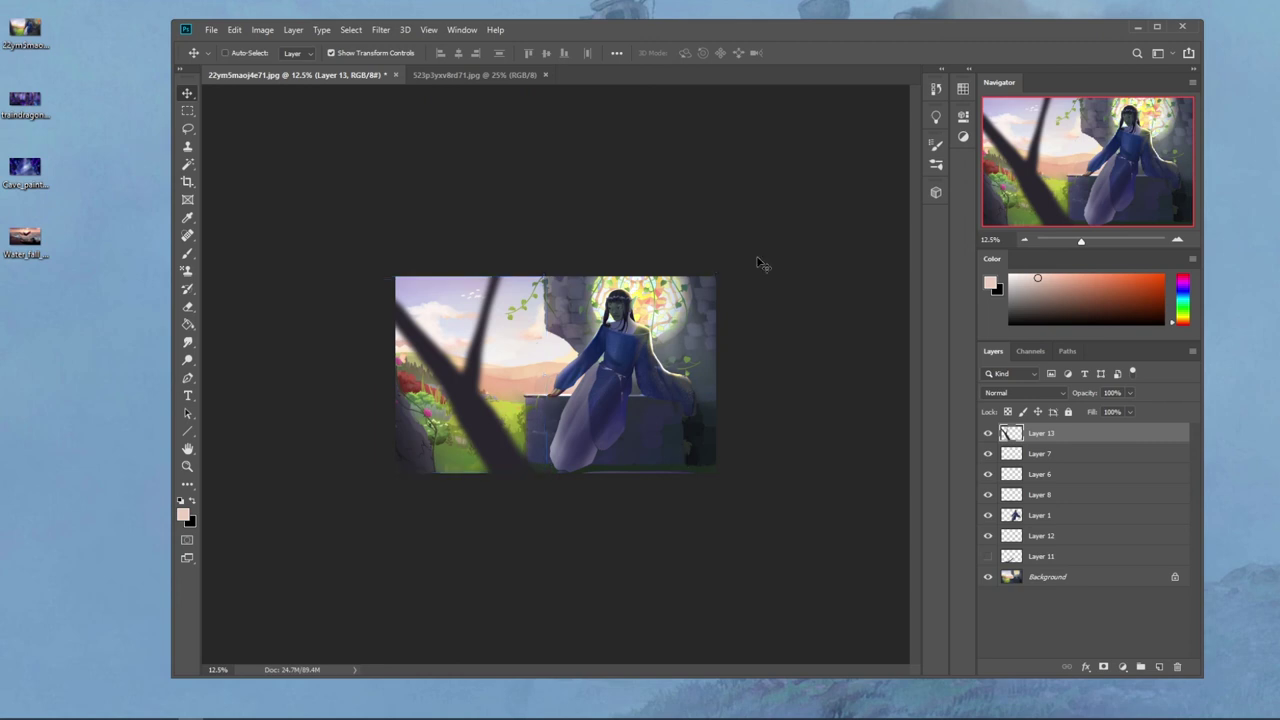
Step: Add a new layer between Layer 7 and the tree layer, and set the brush colour to white
key("ctrl+plus")
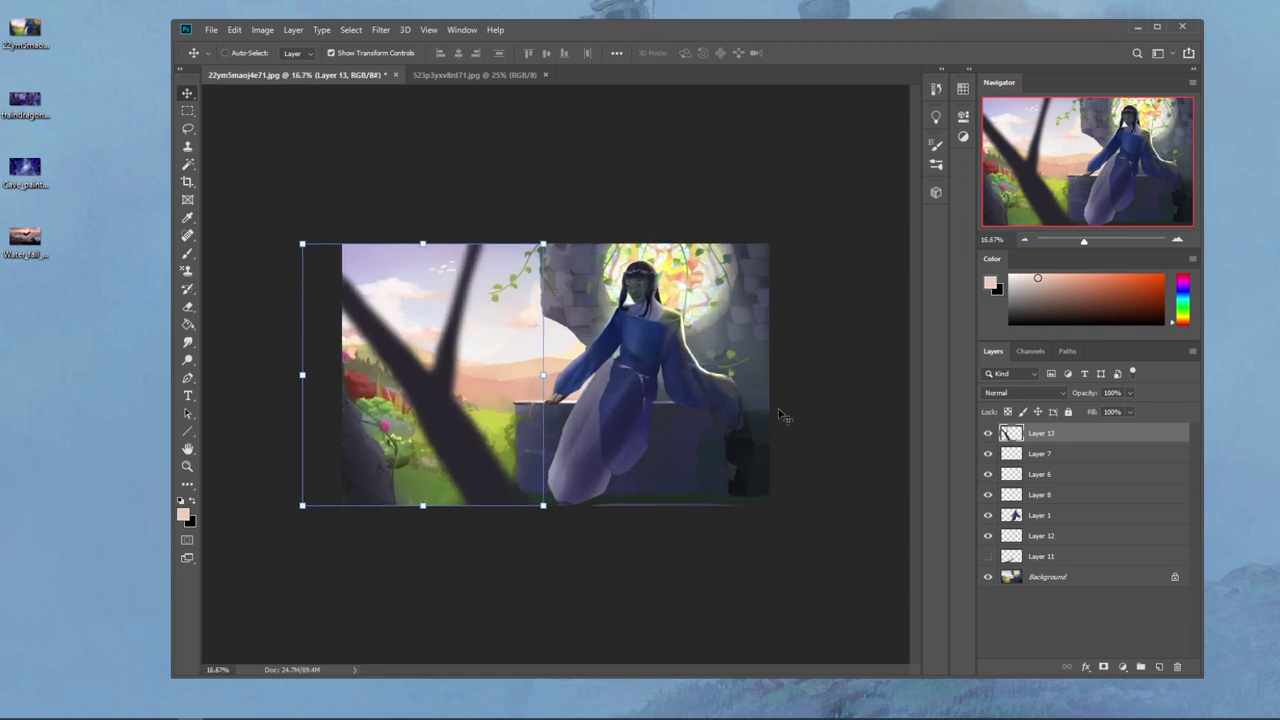
key("b")
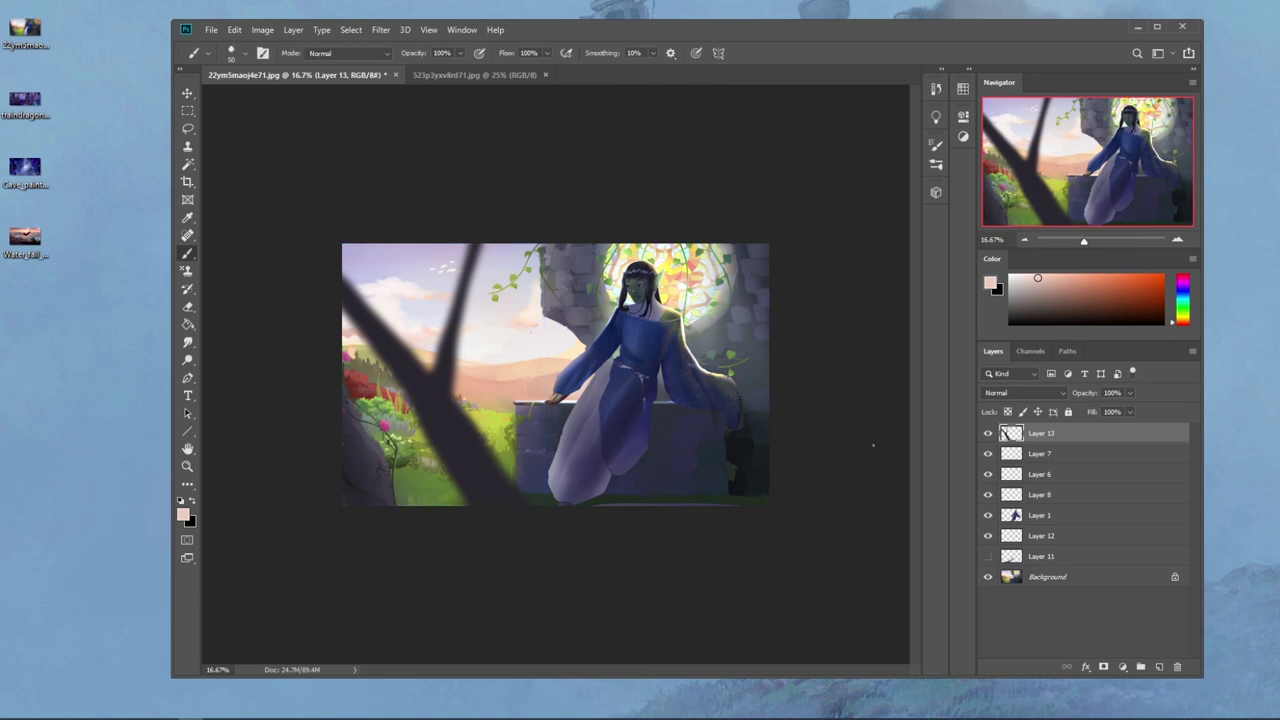
left_click(1088, 455)
left_click(1159, 667)
left_click(1010, 276)
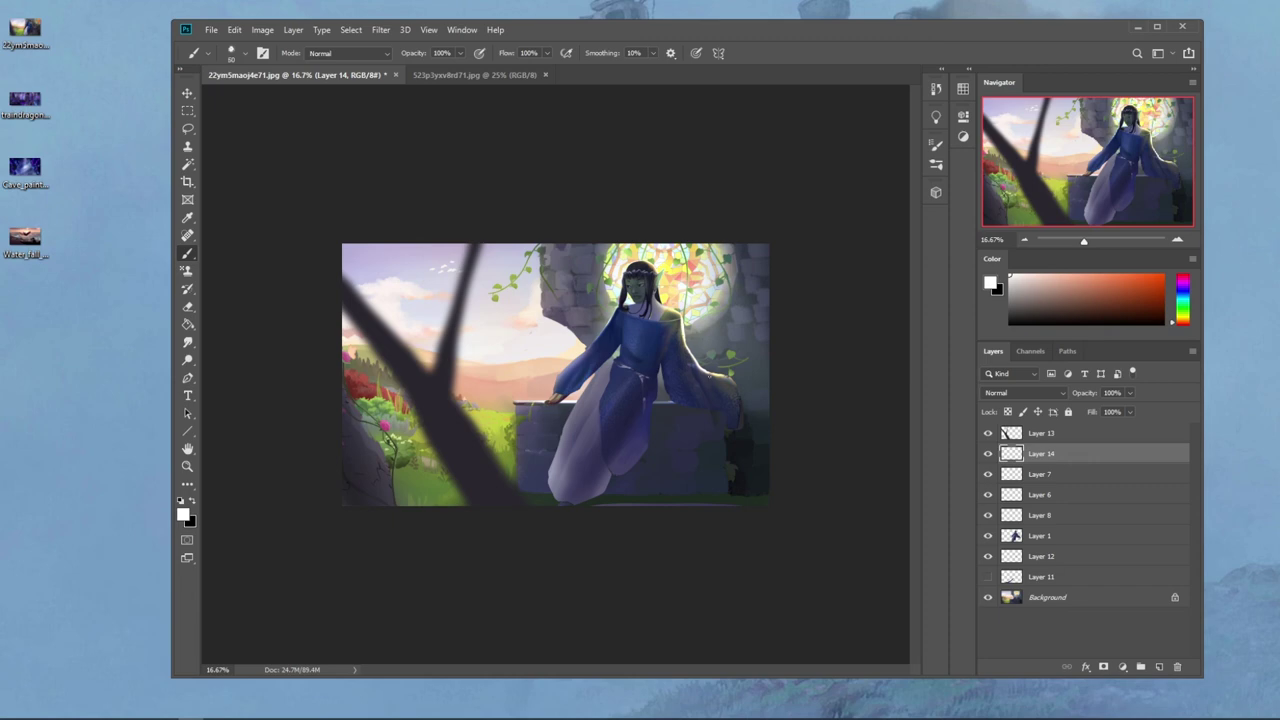
Step: Paint soft white mist over the lower ledge and ground with a very large soft brush at 15% opacity
right_click(645, 345)
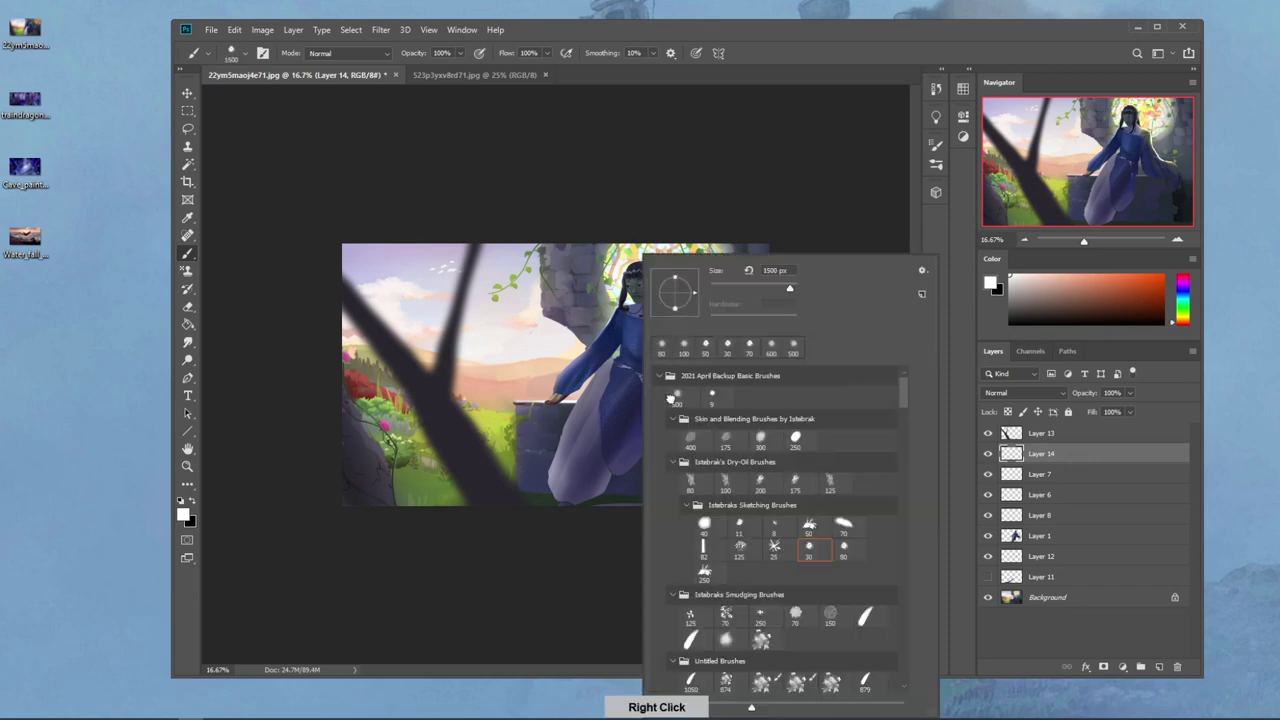
double_click(674, 396)
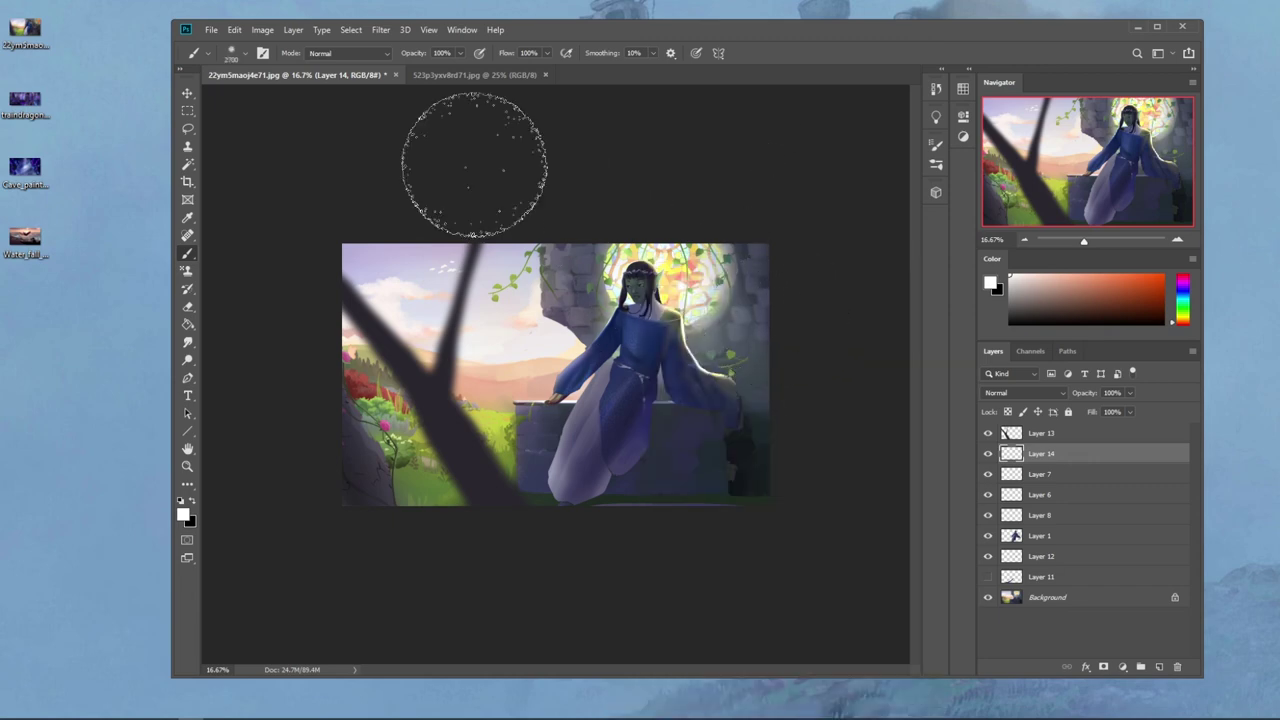
left_click(460, 54)
left_click(412, 70)
key("bracketright")
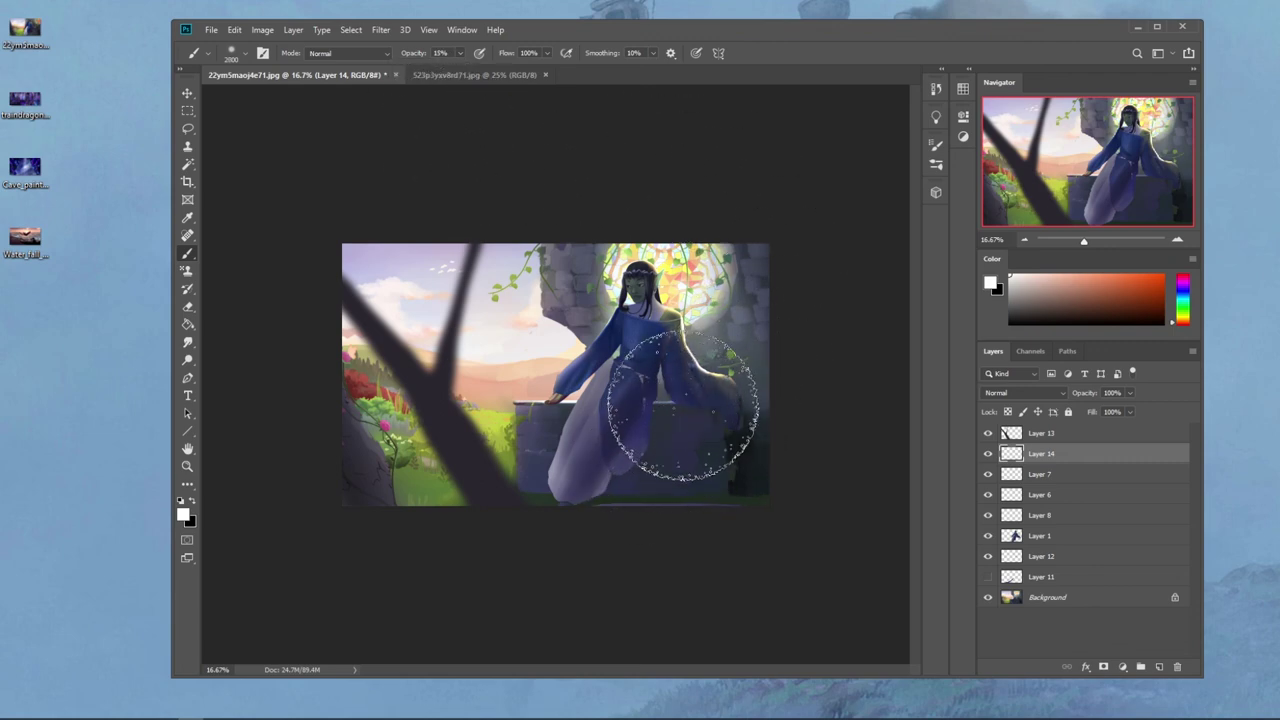
mouse_move(650, 517)
left_mouse_down()
mouse_move(698, 497)
mouse_move(690, 510)
left_mouse_up()
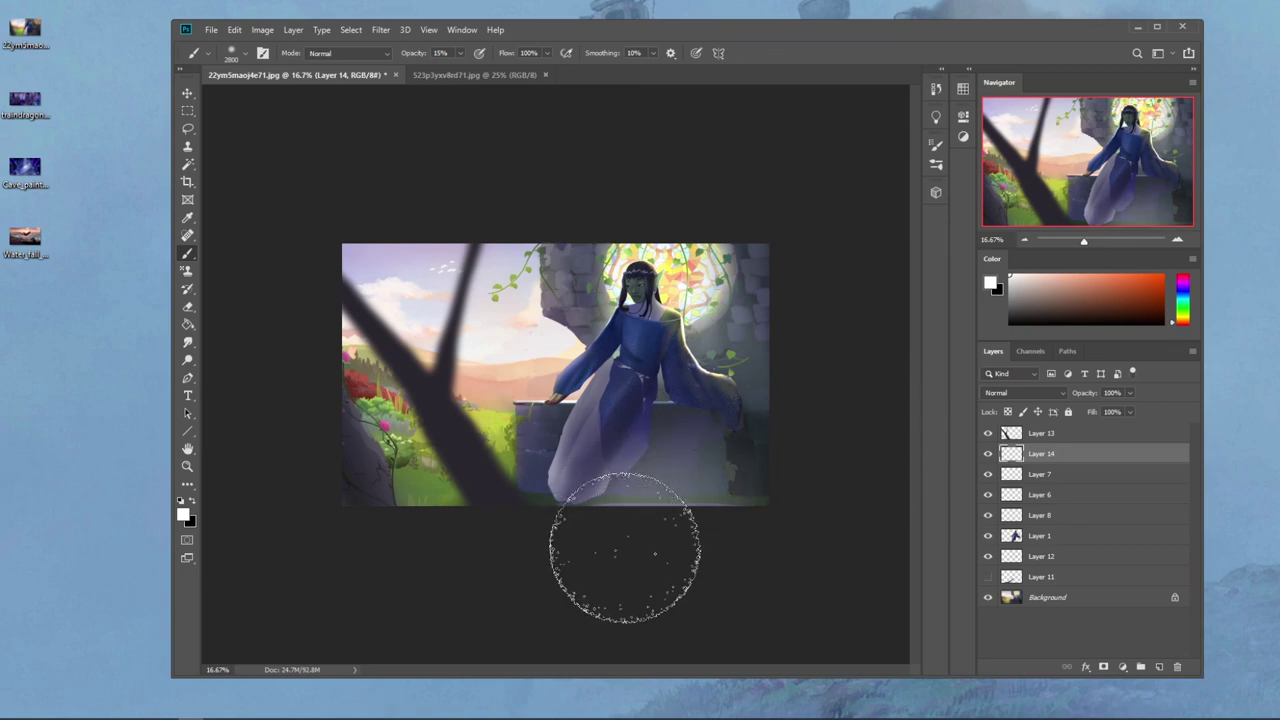
Step: Compare the painting with and without the white mist on Layer 14
left_click(987, 454)
left_click(987, 454)
left_click(988, 455)
left_click(989, 456)
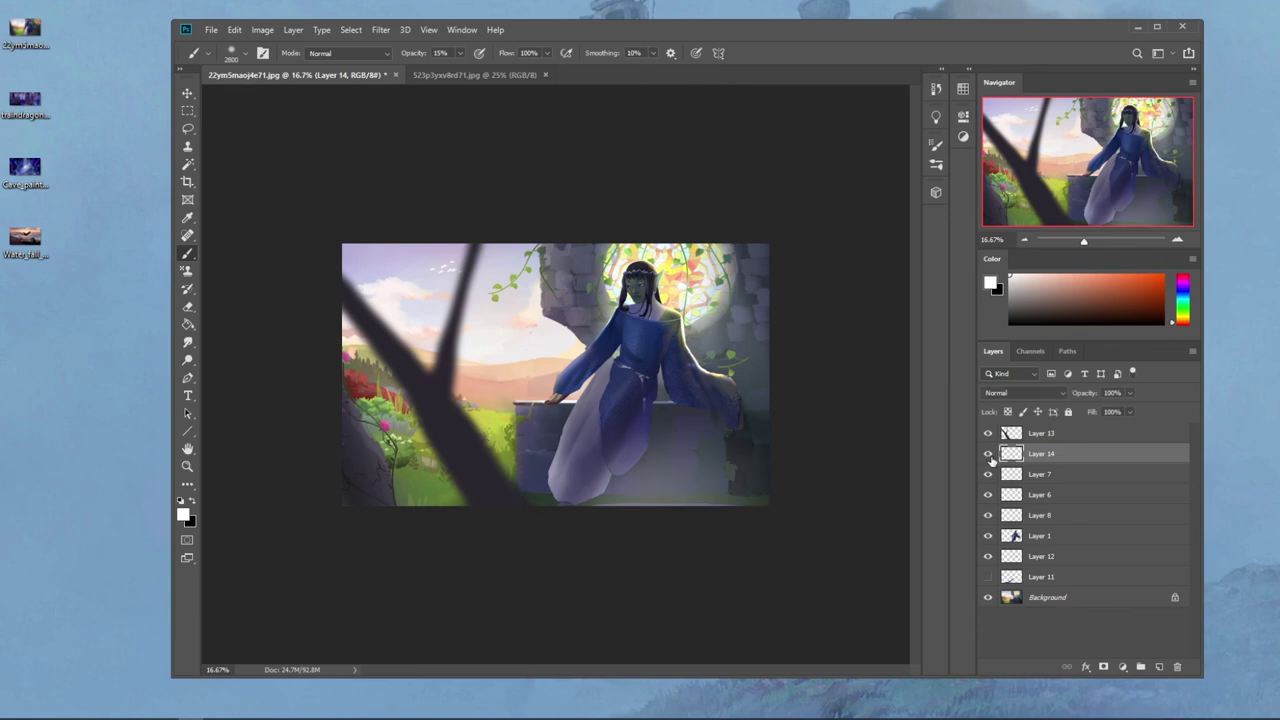
left_click(986, 457)
left_click(985, 458)
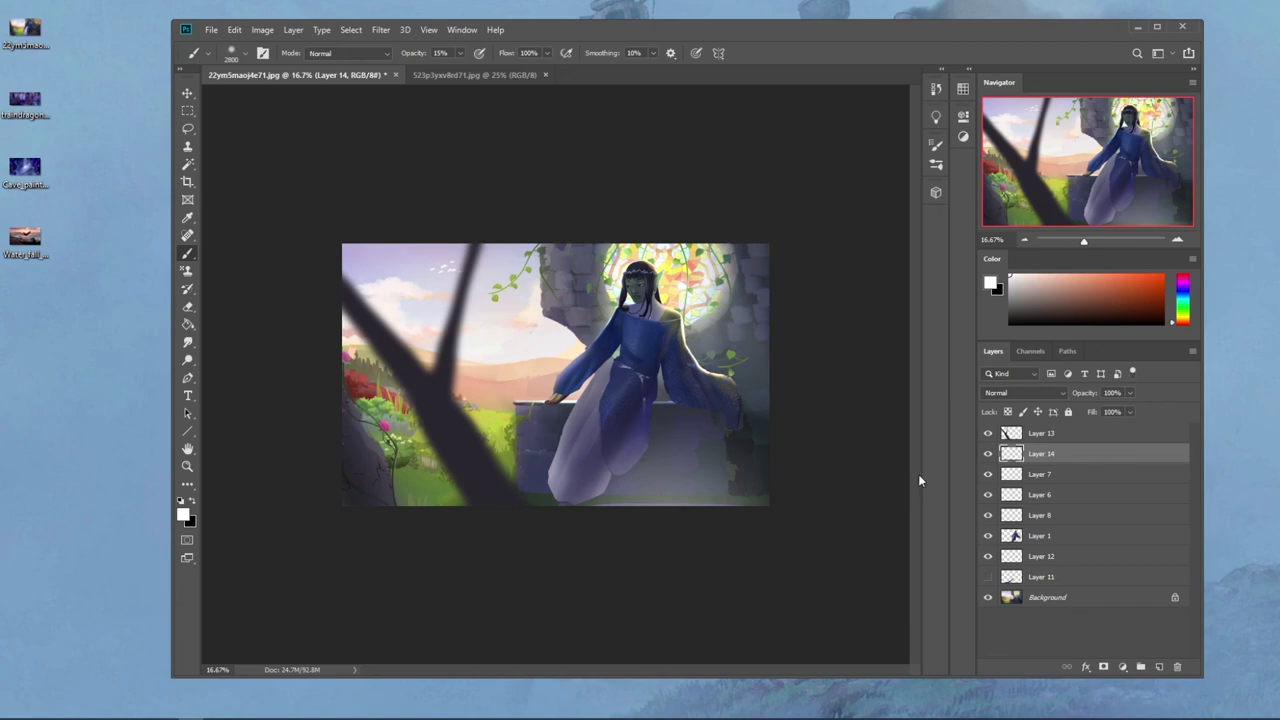
left_click(989, 456)
left_click(989, 456)
left_click(988, 456)
left_click(988, 458)
left_click(987, 460)
left_click(988, 456)
left_click(988, 456)
left_click(988, 456)
left_click(988, 456)
left_click(988, 456)
Step: Flatten the image, discarding the hidden layer, and open the document's edit history
right_click(1092, 477)
left_click(1110, 567)
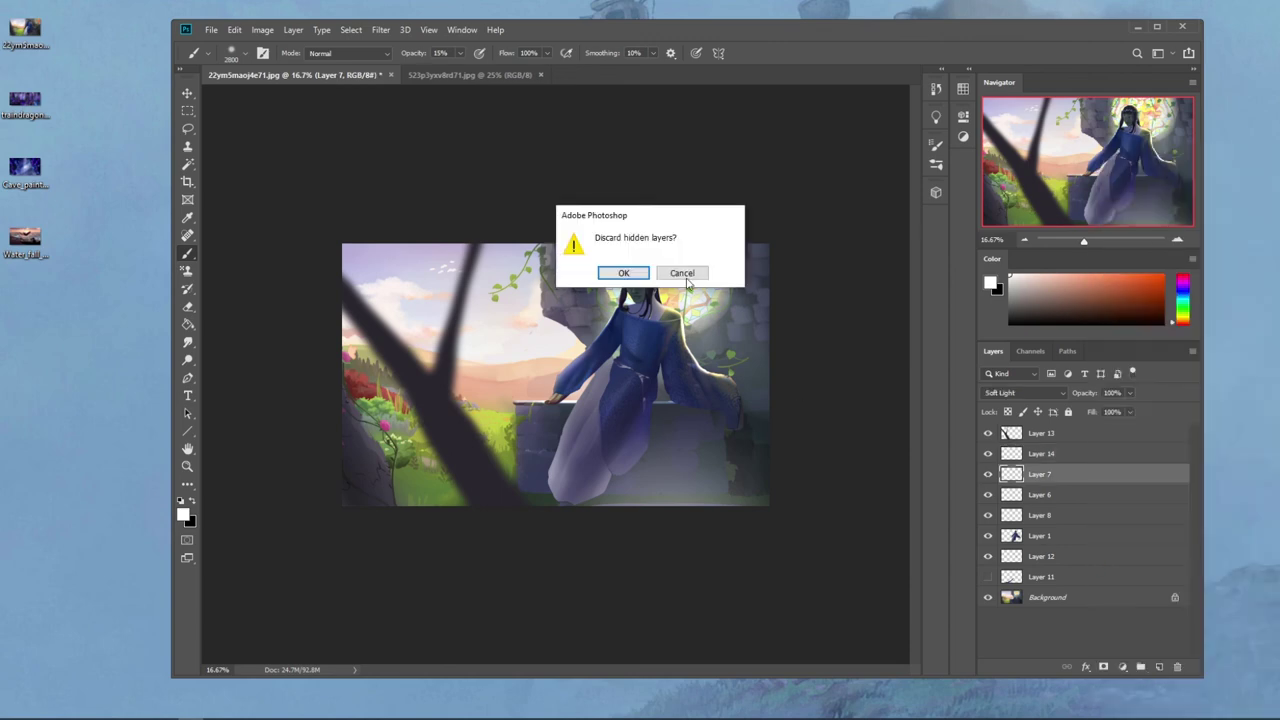
left_click(623, 273)
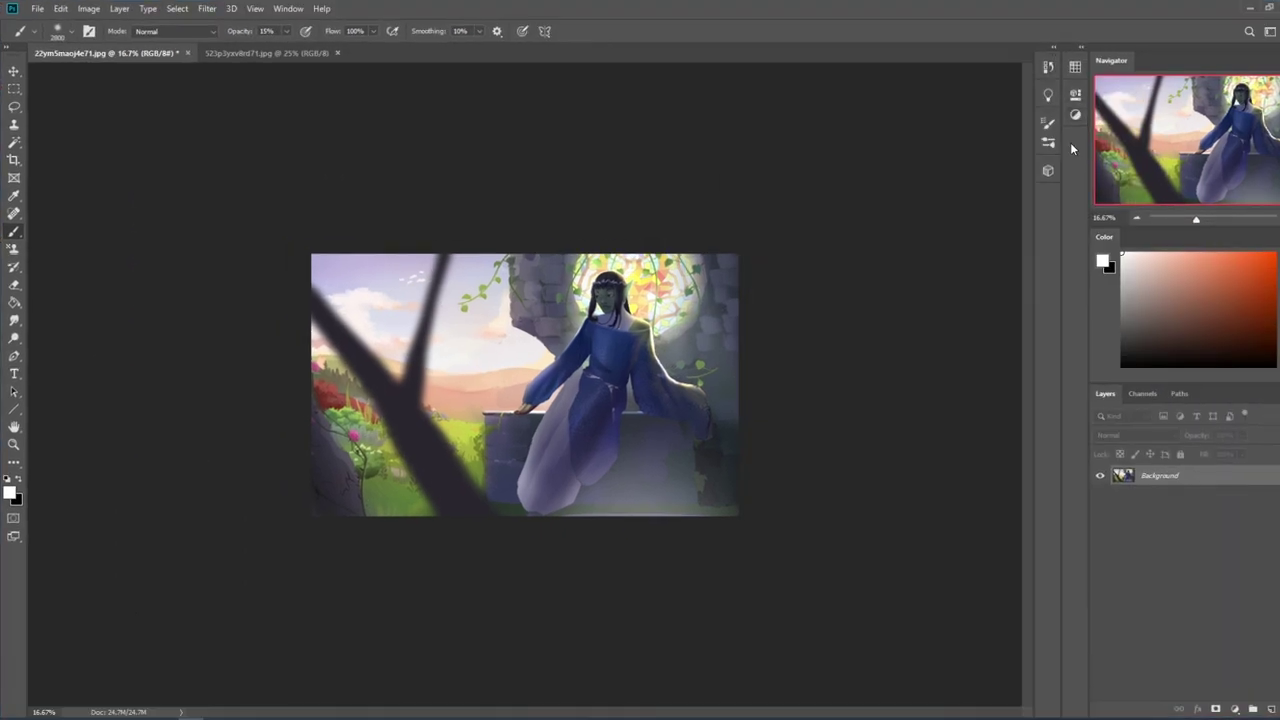
key("ctrl+plus")
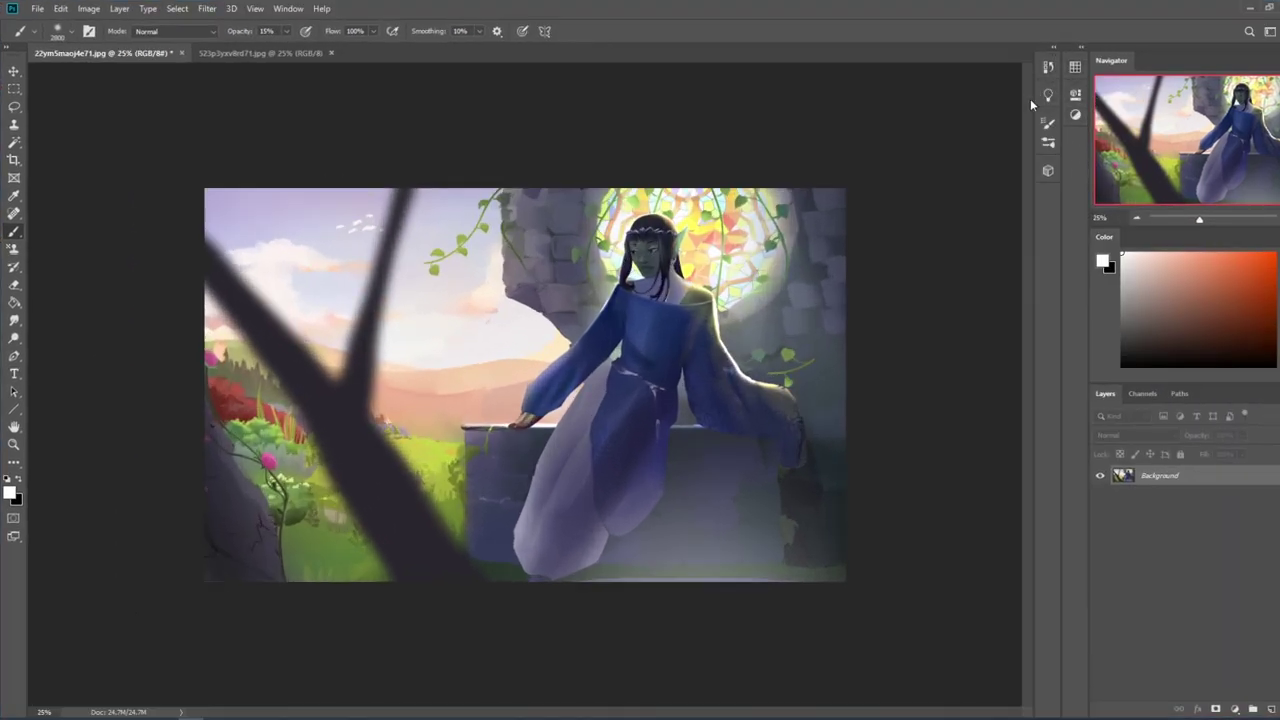
left_click(1048, 67)
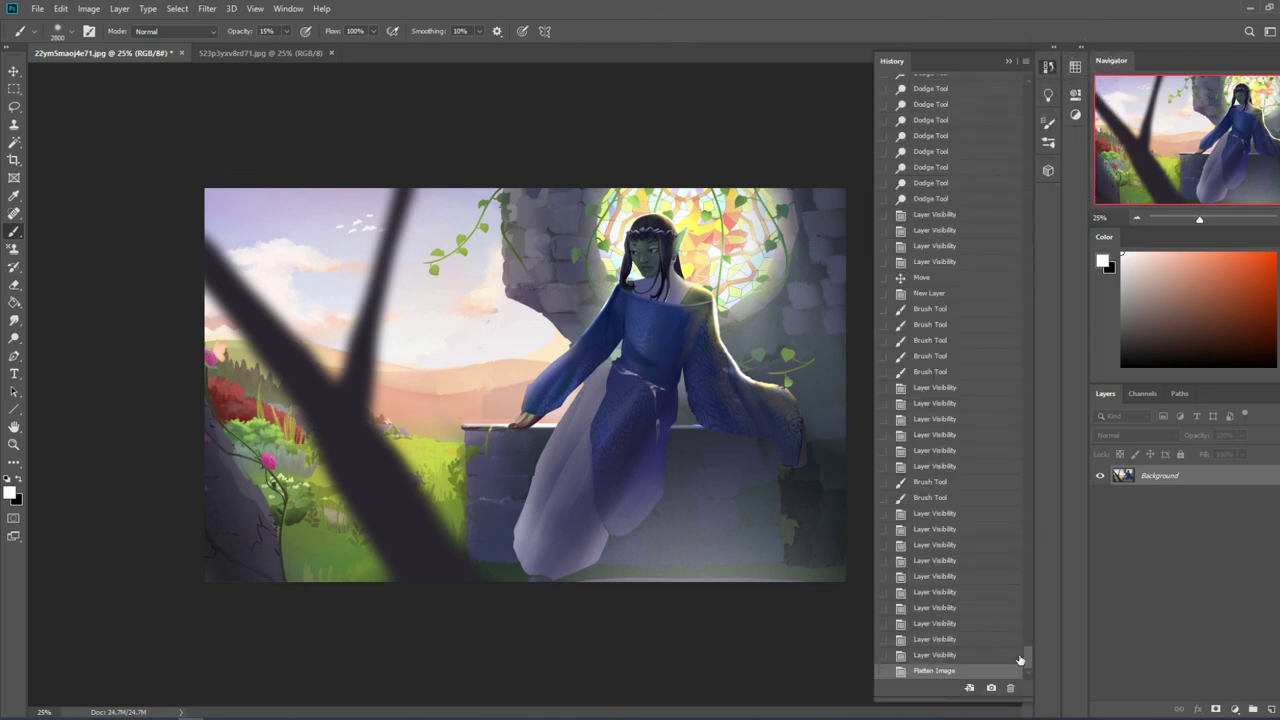
key("ctrl+a")
key("ctrl+a")
key("ctrl+a")
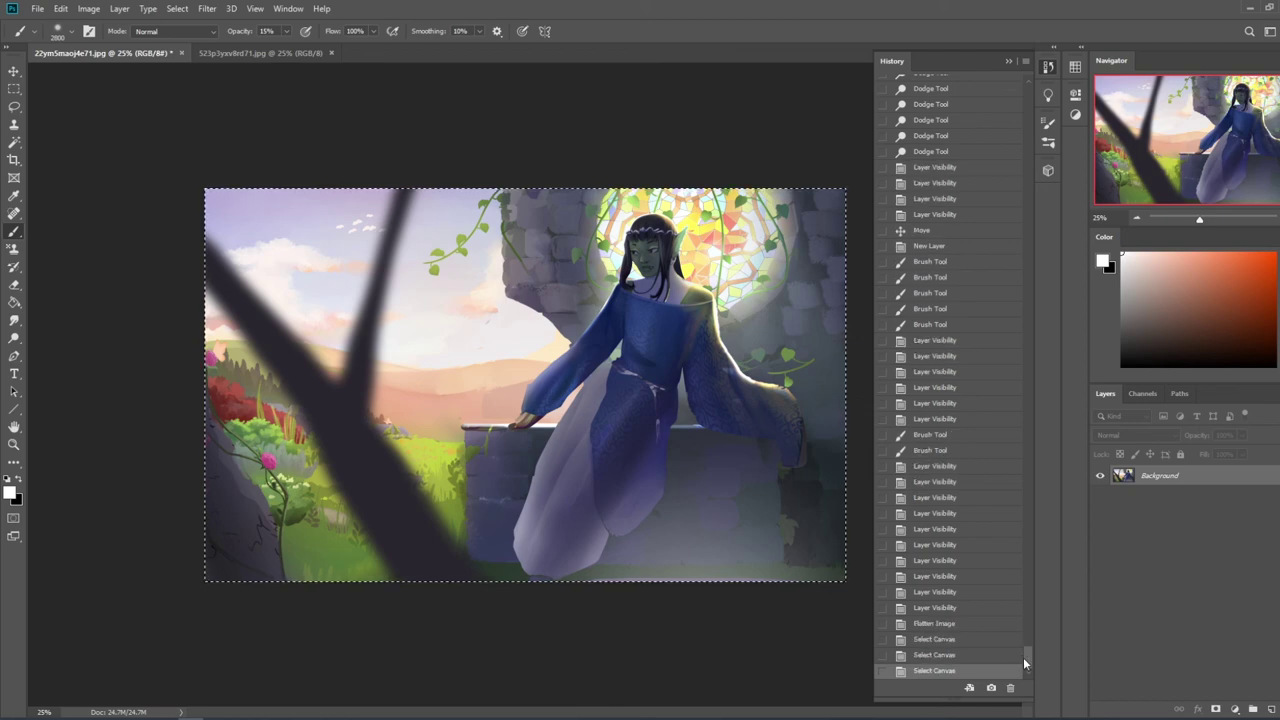
left_click_drag(1026, 655, 1027, 92)
key("m")
right_click(759, 362)
left_click(790, 362)
Step: Compare the finished painting with the original by going back to the opening history state and returning to the latest one
left_click_drag(1030, 663, 1027, 80)
left_click(998, 84)
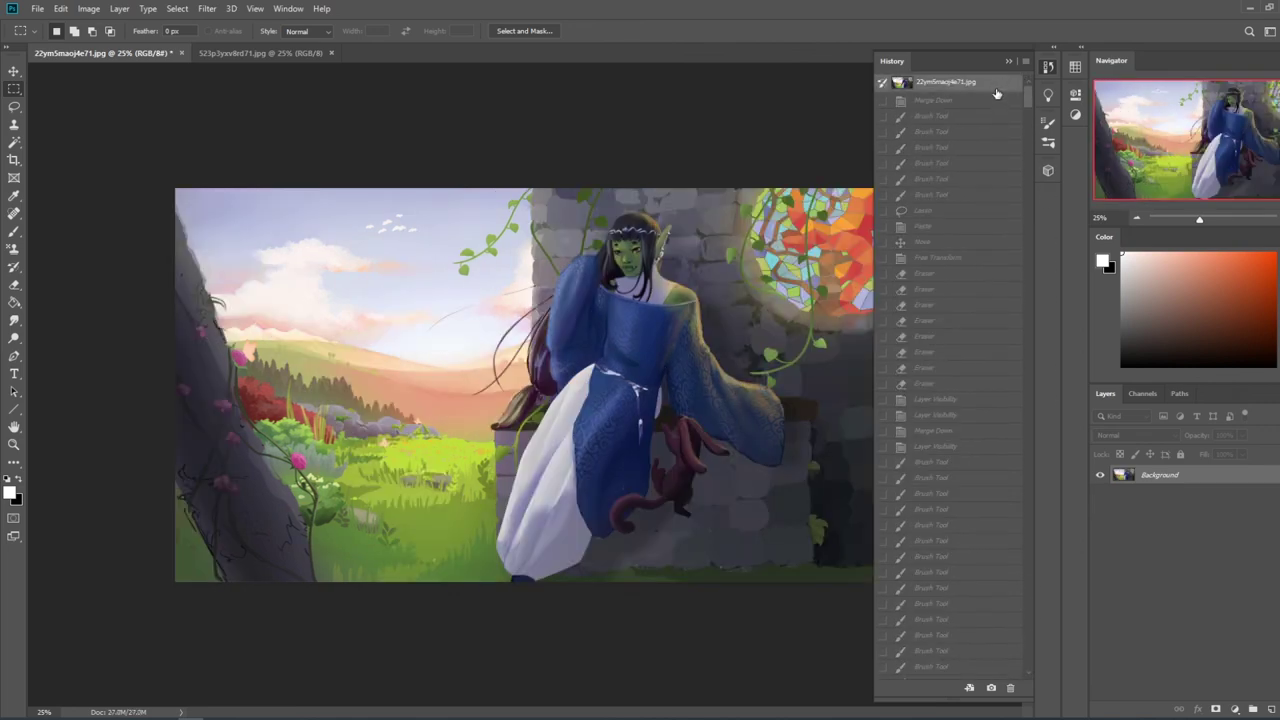
key("ctrl+minus")
key("ctrl+plus")
key("ctrl+minus")
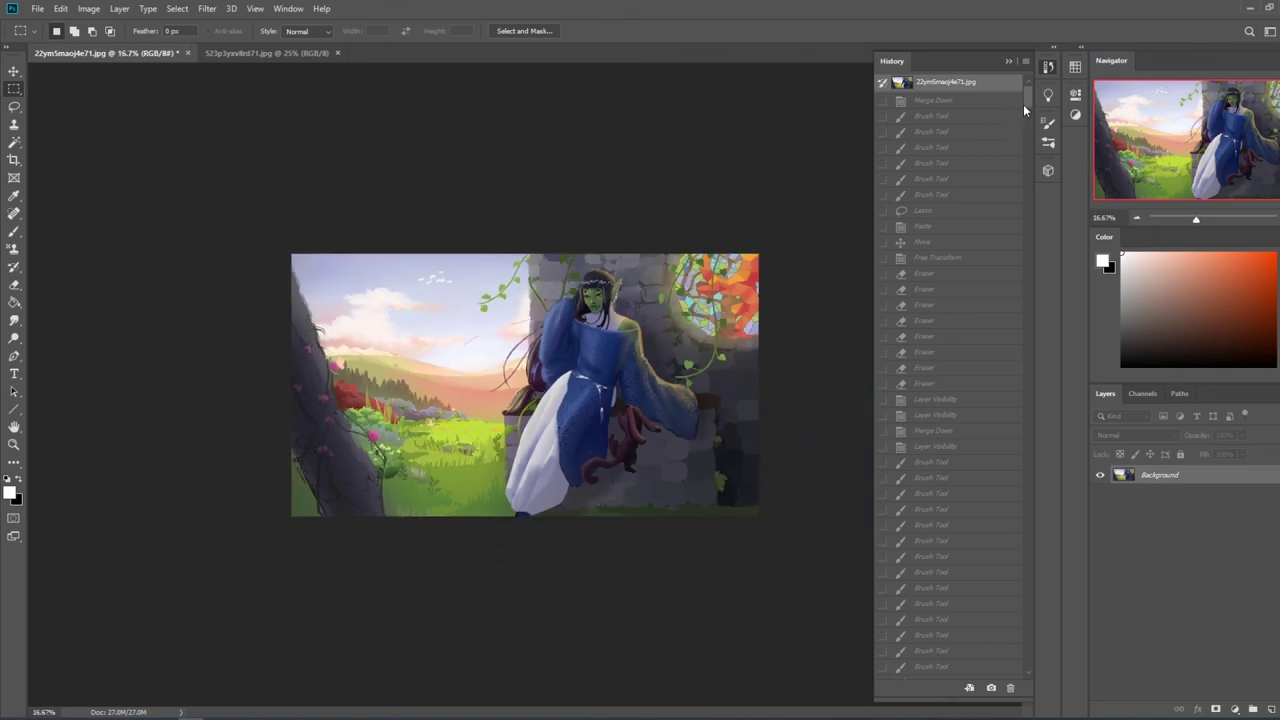
left_click_drag(1028, 92, 1030, 660)
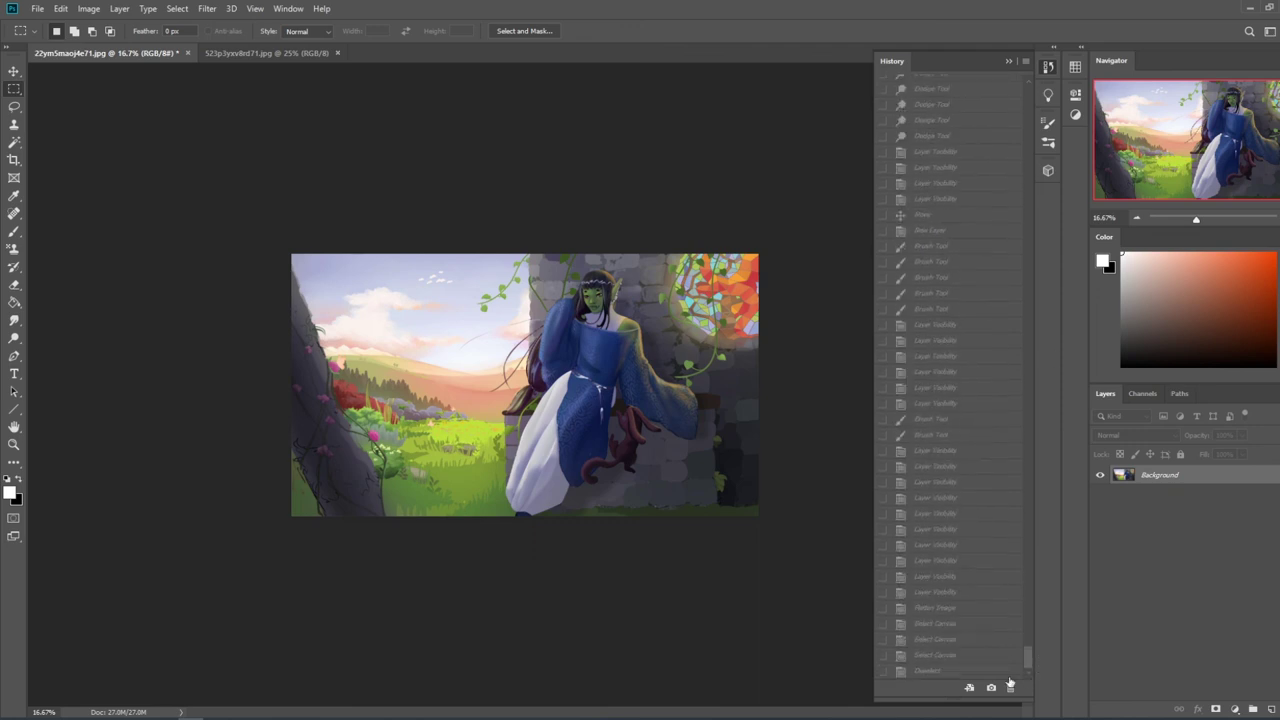
left_click(937, 674)
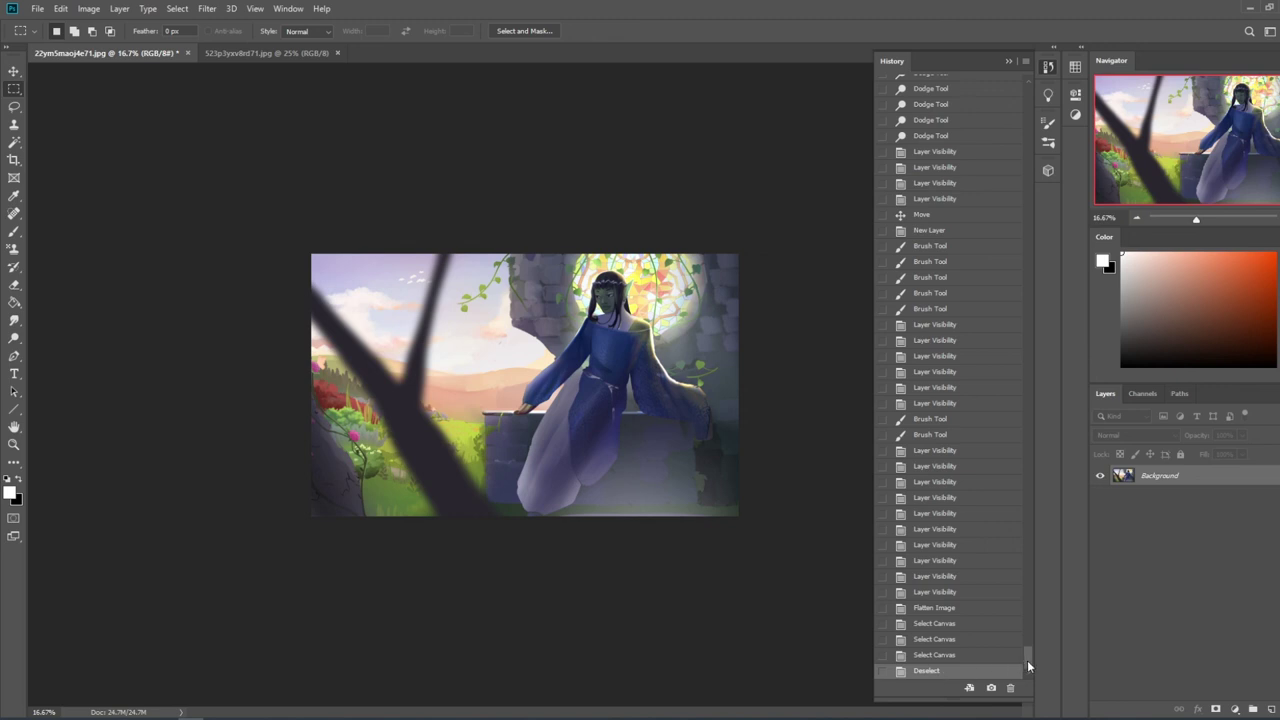
Step: Compare the original and finished painting once more through the first and last history states, and close the edit history
left_click_drag(1027, 660, 1030, 95)
left_click(985, 85)
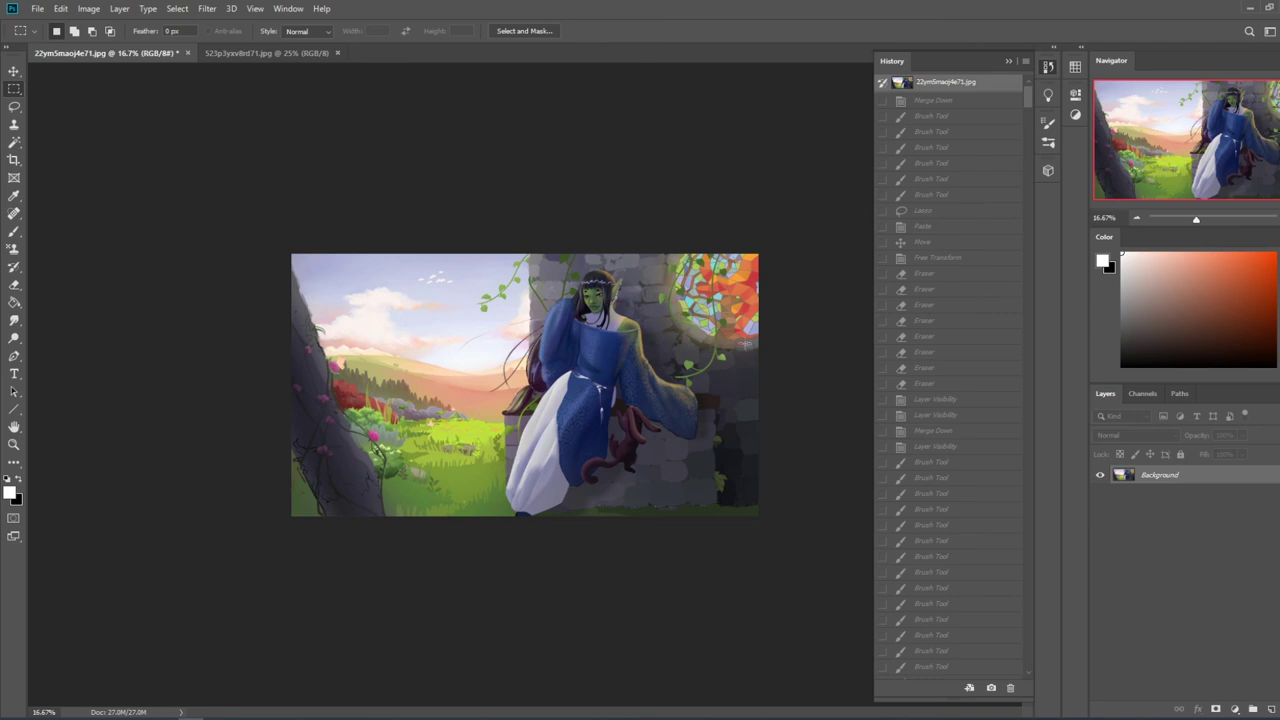
left_click_drag(1026, 97, 1030, 676)
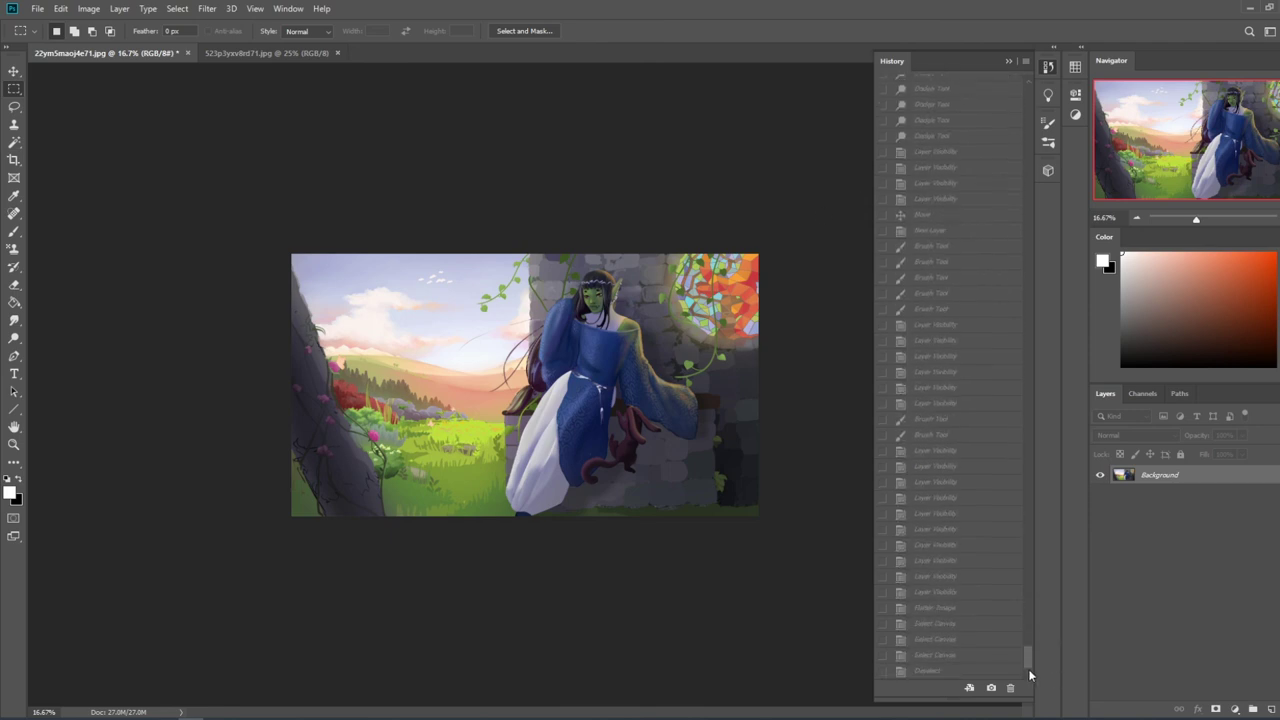
left_click(934, 673)
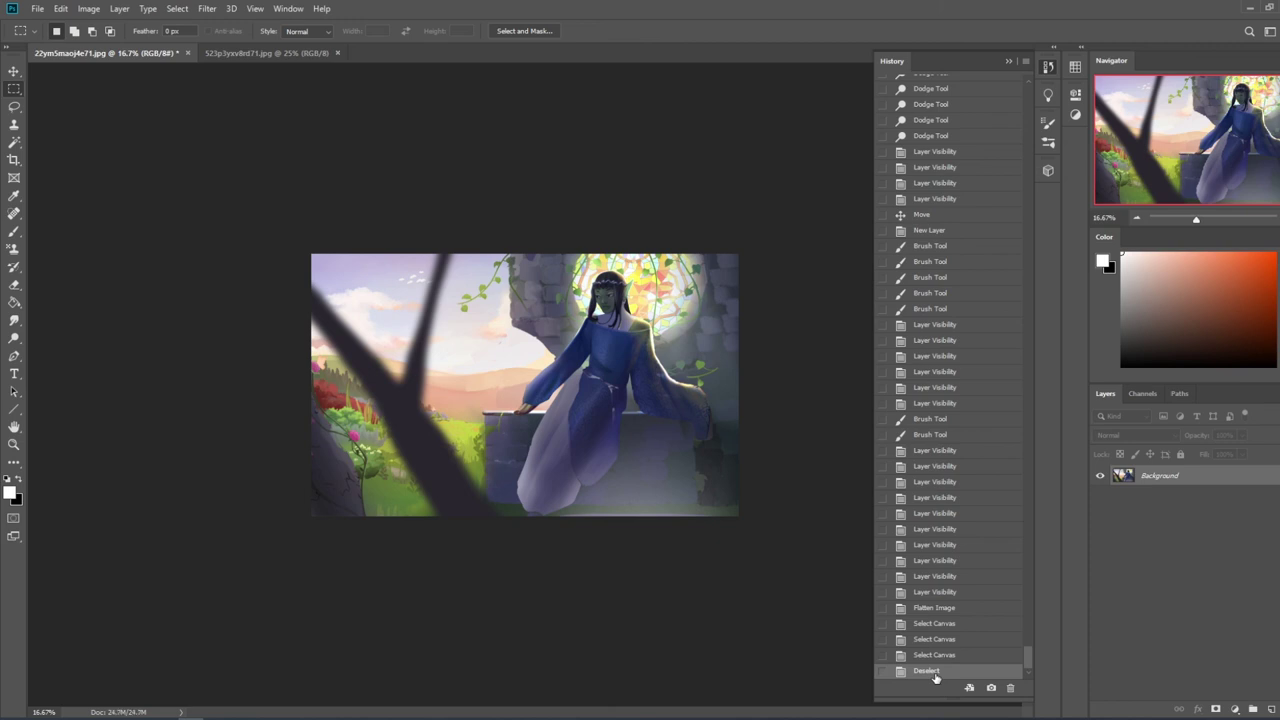
left_click(1008, 62)
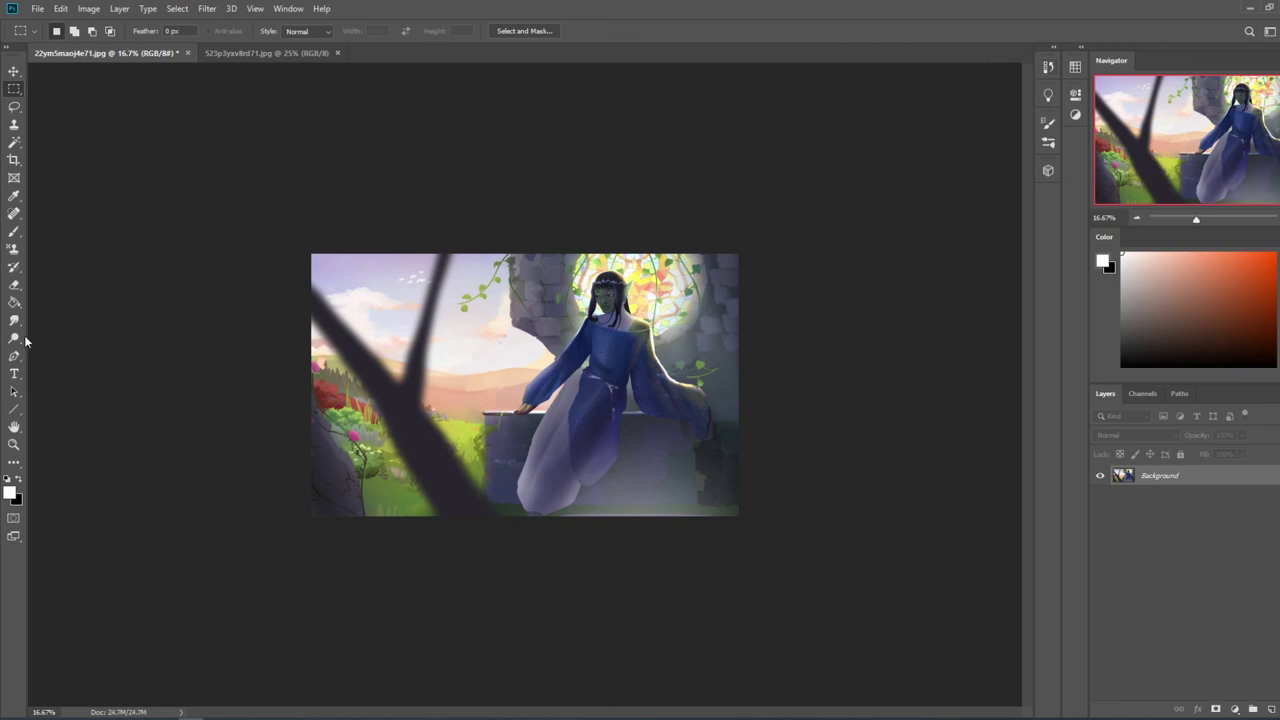
Step: Boost the painting's colour with a few Sponge strokes in Saturate mode, using an 800 px brush at 34% flow
right_click(14, 338)
left_click(60, 365)
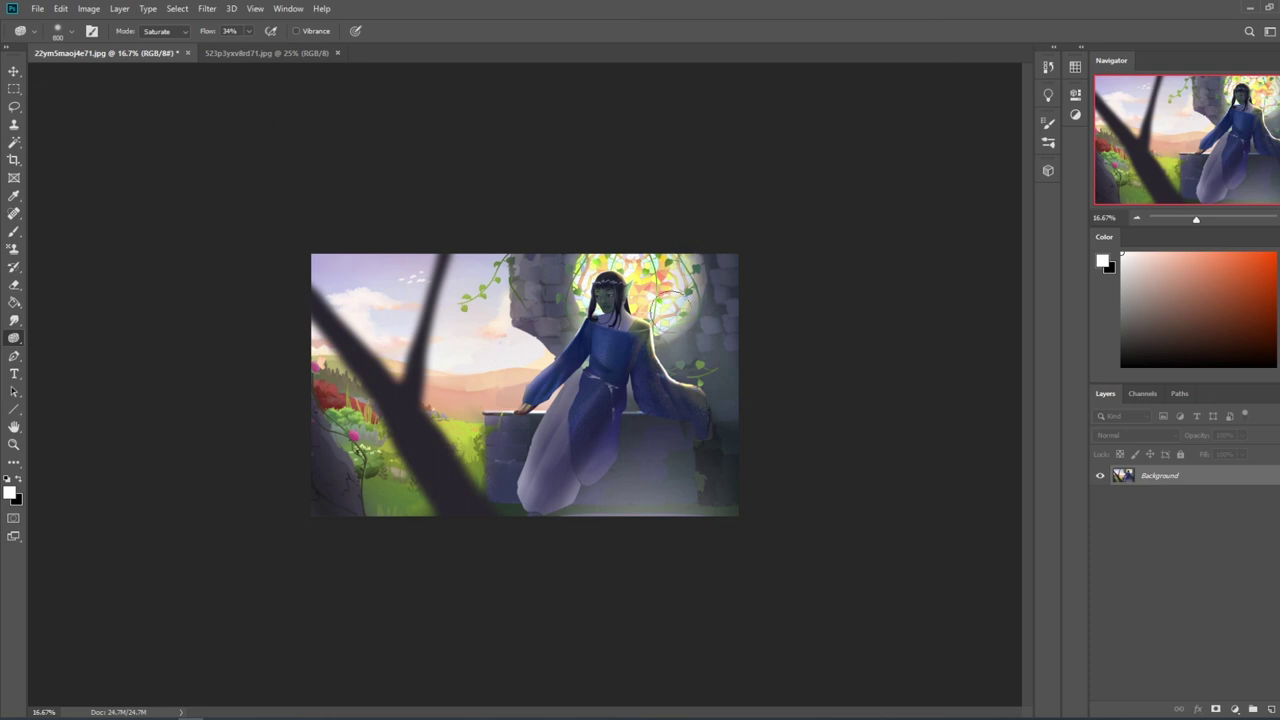
Step: Compare the saturated painting twice with the original by switching between the opening history state and the latest Sponge state
left_click(1048, 67)
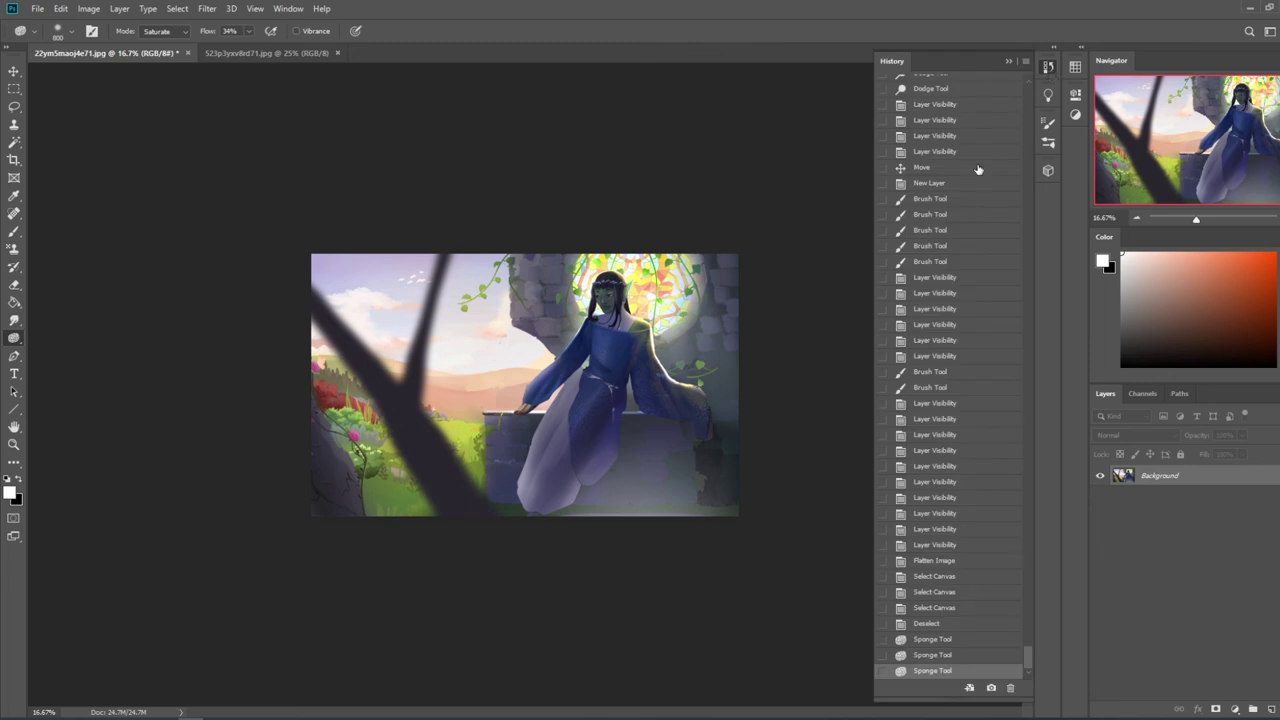
scroll(1012, 490, "up", 15)
left_click(1018, 82)
left_click_drag(1028, 90, 1017, 680)
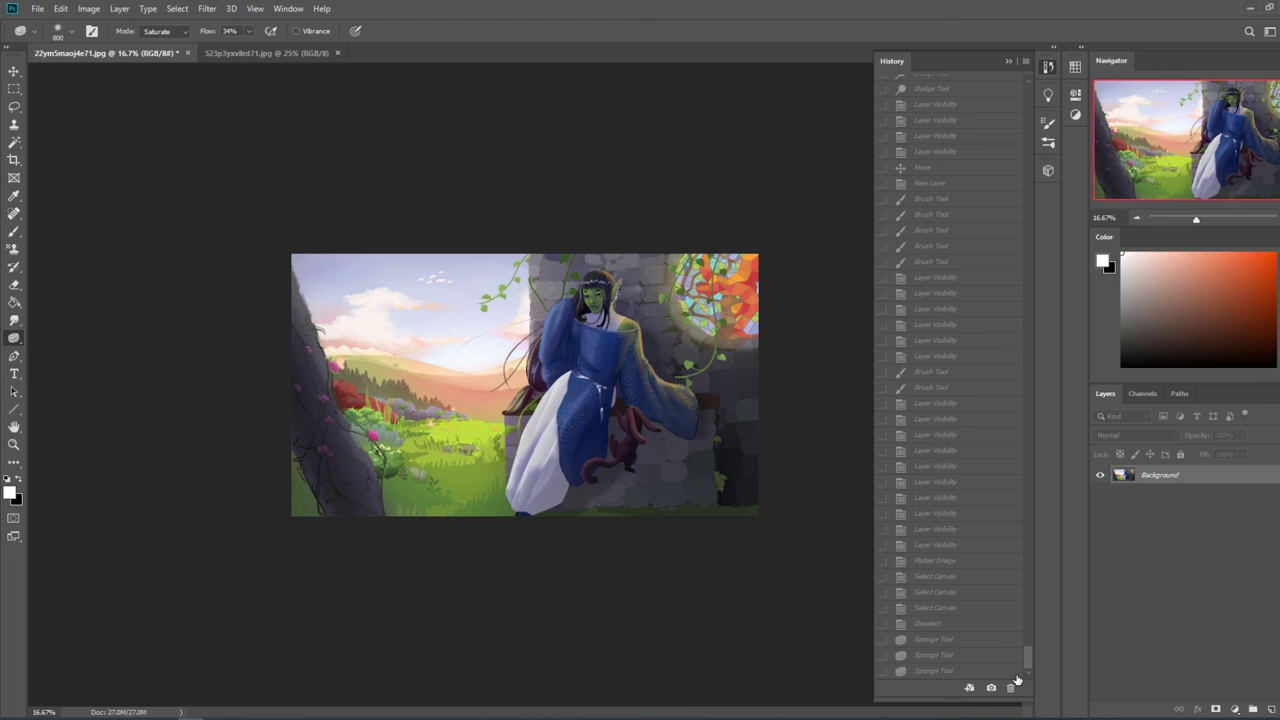
left_click(940, 671)
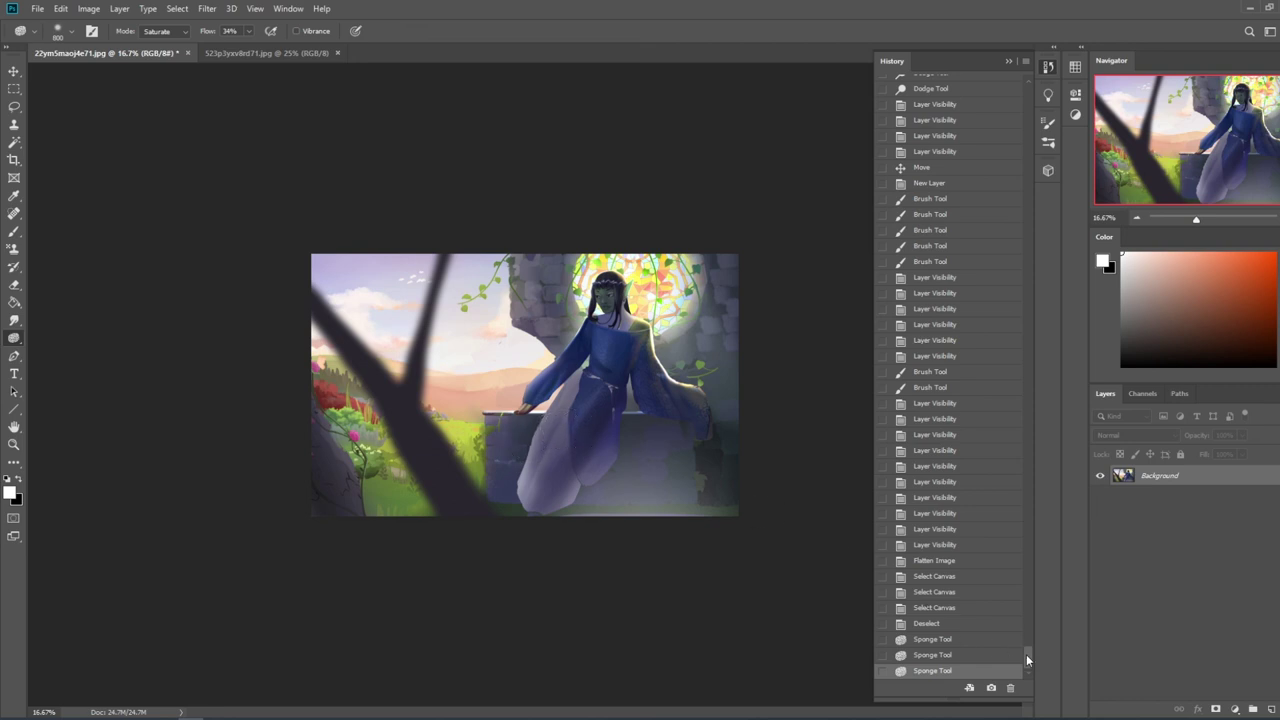
mouse_move(1026, 660)
left_mouse_down()
mouse_move(1027, 90)
mouse_move(1049, 624)
mouse_move(1039, 680)
left_mouse_up()
left_click(995, 86)
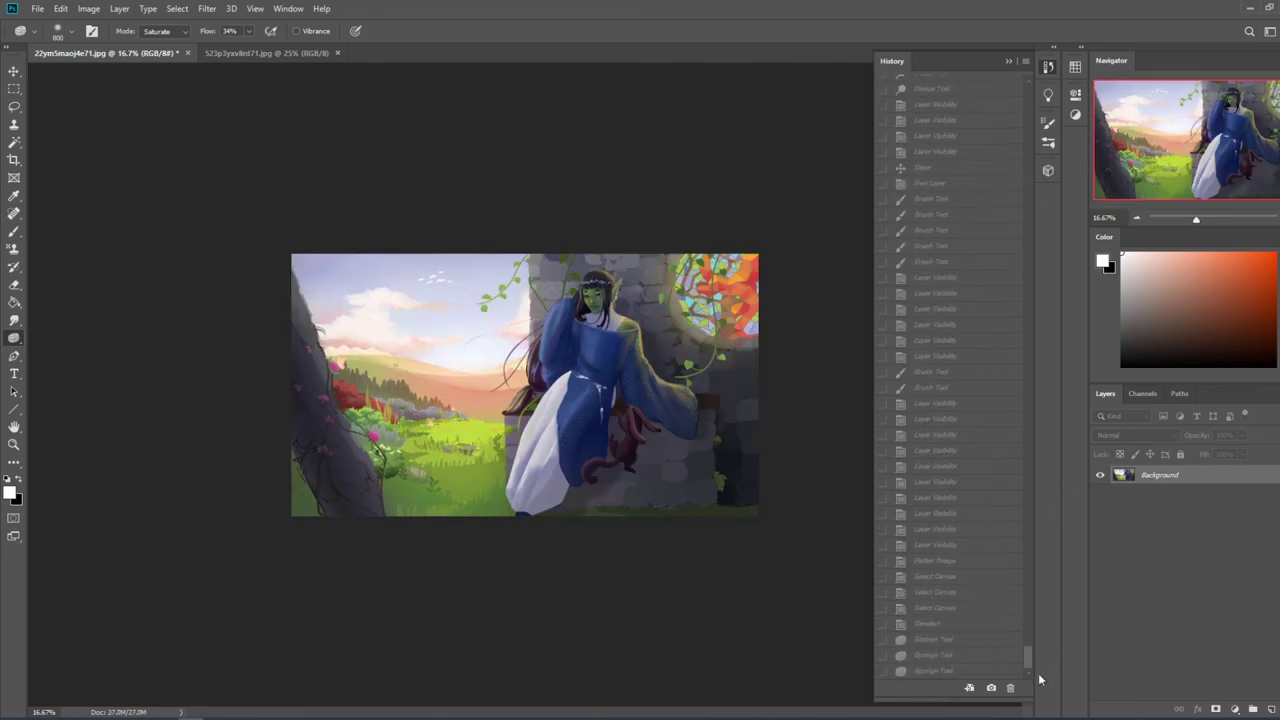
left_click(917, 671)
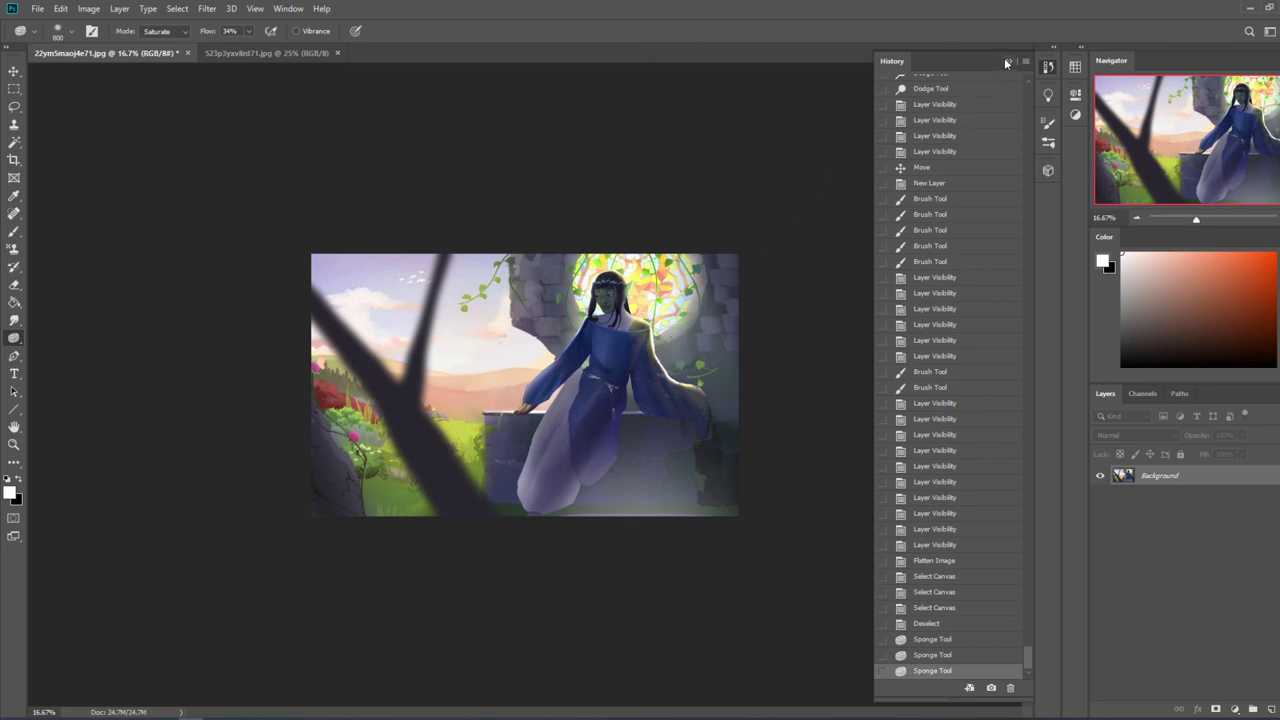
left_click(1006, 63)
Step: Outline a small animal silhouette sitting on the ledge beside the figure's hand by adding up freehand Lasso selections
key("l")
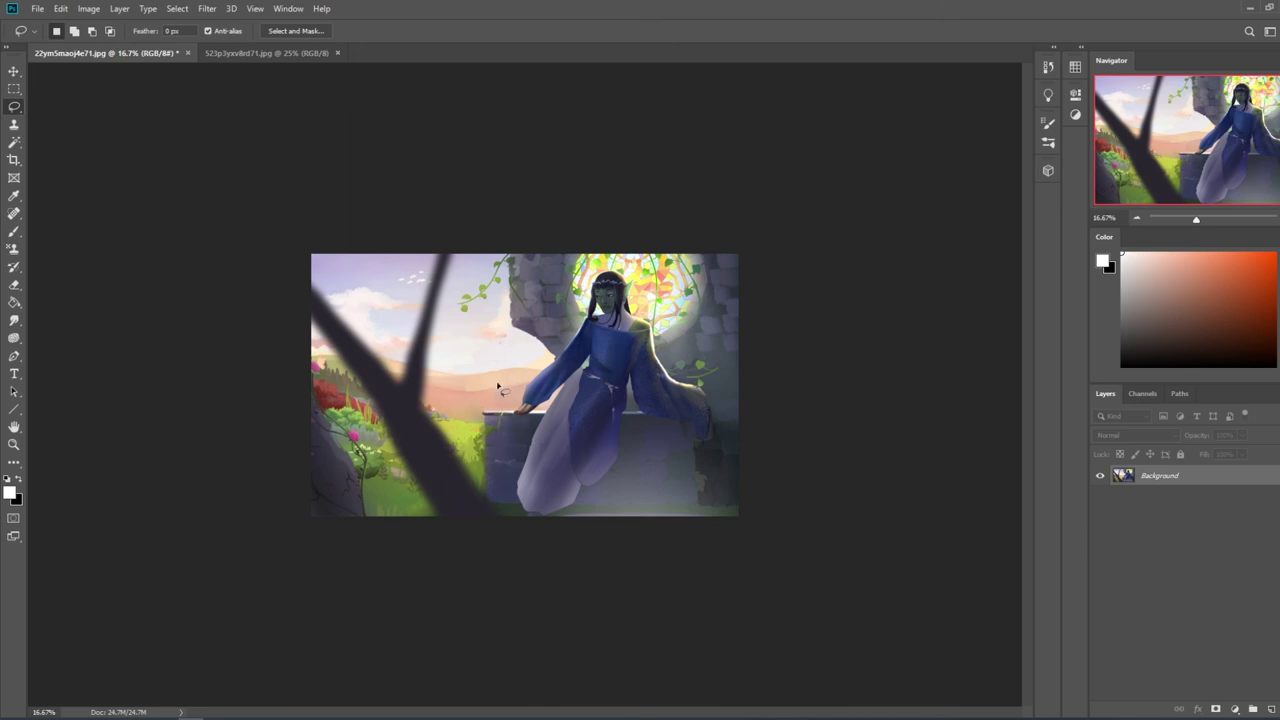
mouse_move(496, 383)
left_mouse_down()
mouse_move(514, 418)
mouse_move(493, 405)
mouse_move(498, 391)
mouse_move(505, 405)
left_mouse_up()
left_click_drag(496, 384, 504, 406)
key("shift")
left_click_drag(491, 391, 491, 413)
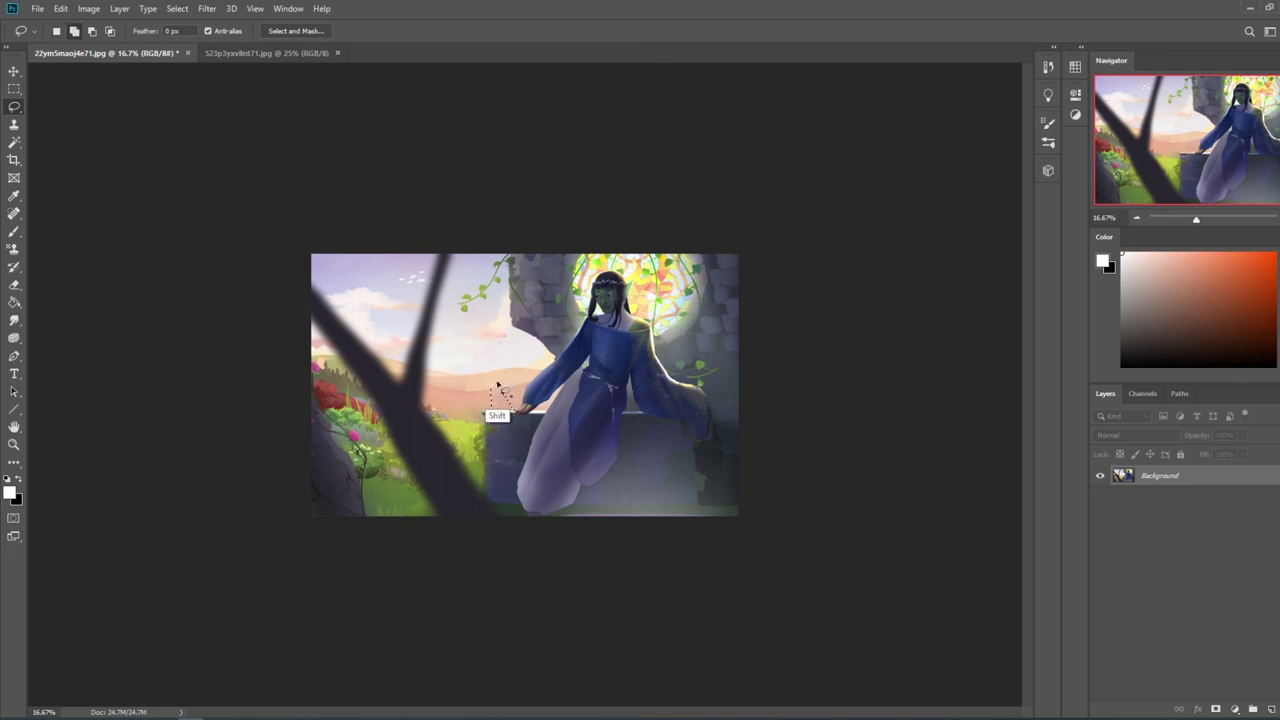
mouse_move(488, 371)
left_mouse_down()
mouse_move(502, 390)
mouse_move(490, 386)
left_mouse_up()
key("shift")
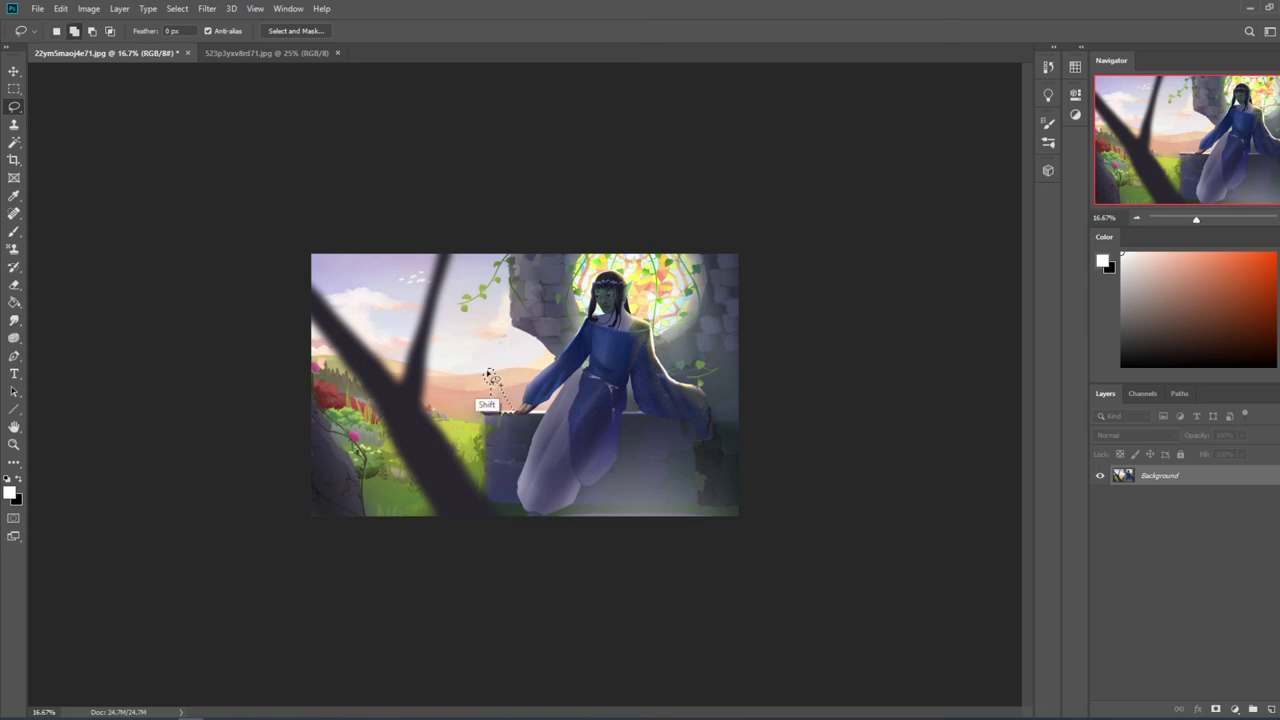
key("shift")
left_click_drag(486, 373, 492, 383)
key("shift")
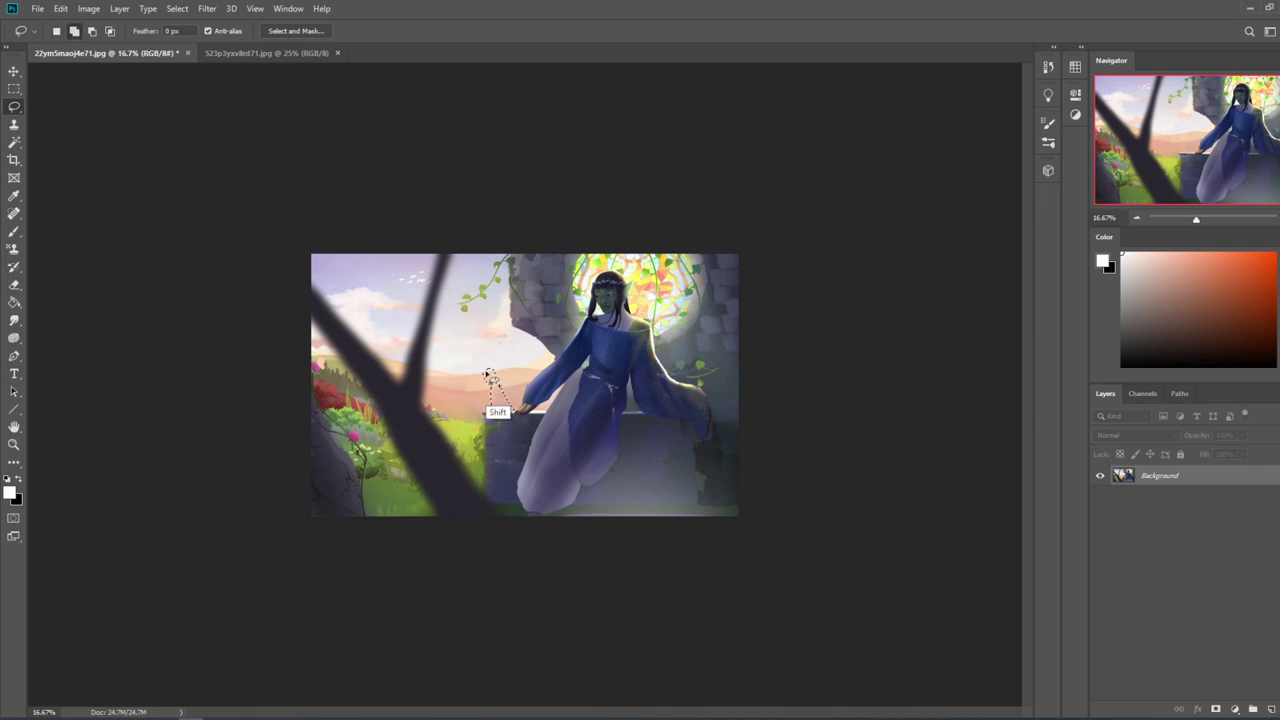
key("shift")
left_click_drag(490, 372, 516, 380)
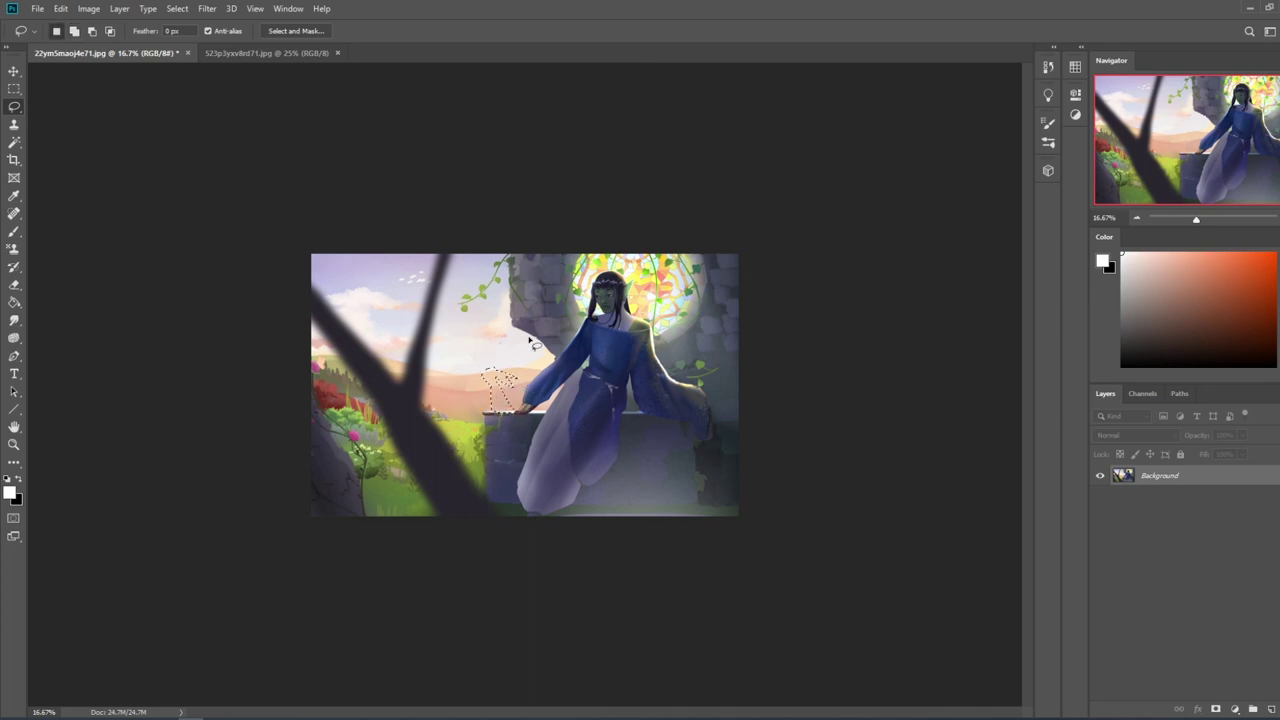
key("shift")
Step: Try filling the animal silhouette on a new layer with dark blue-grey sampled from the ledge, and discard it
key("g")
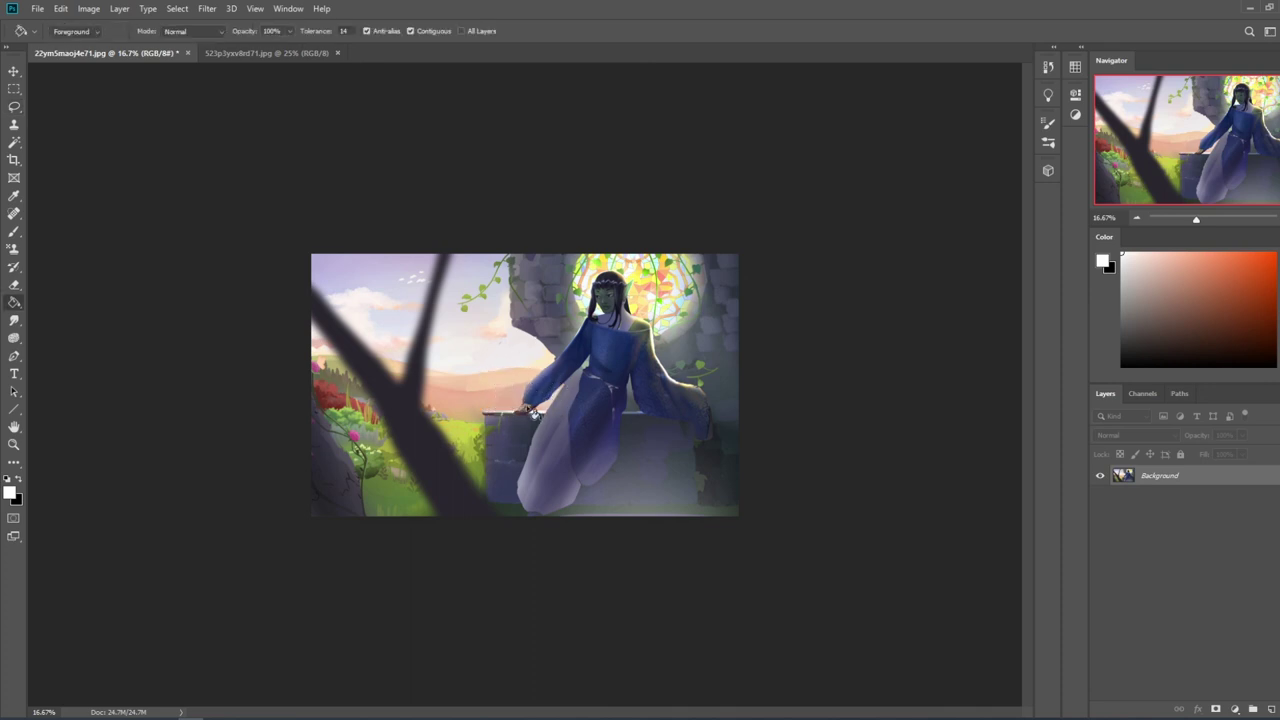
left_click(512, 410, "alt")
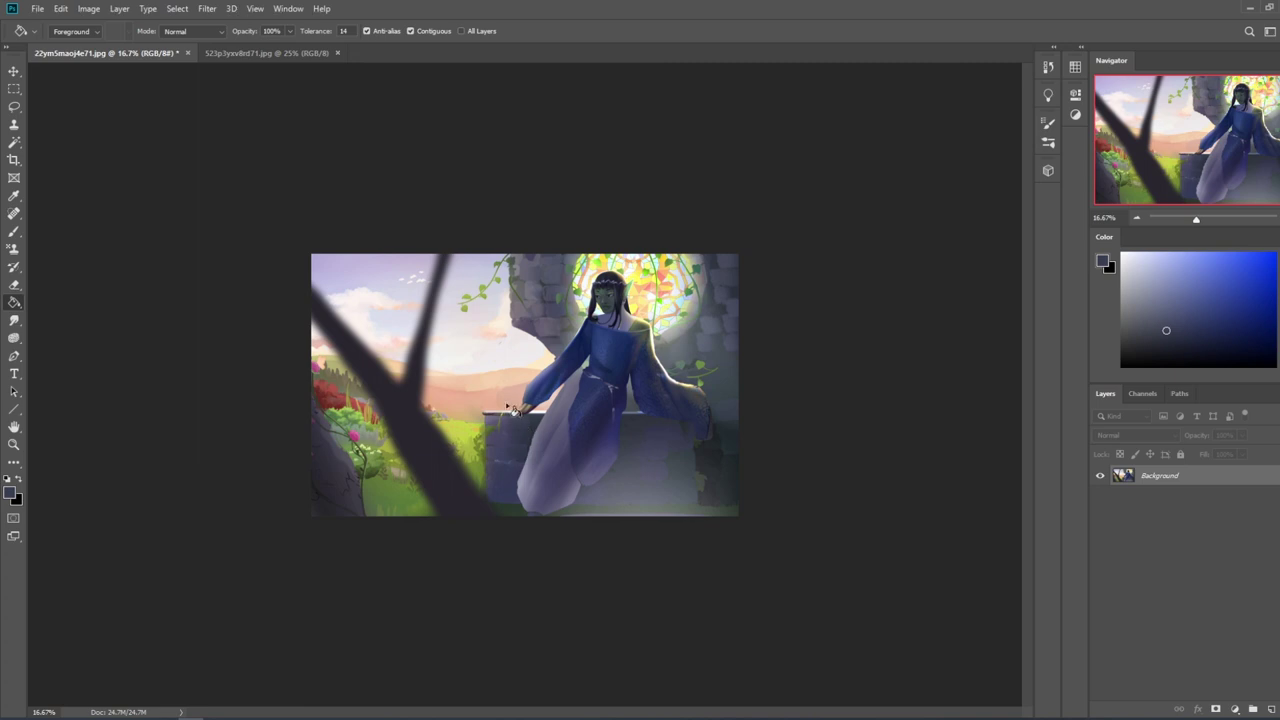
left_click(1253, 708)
left_click(493, 398)
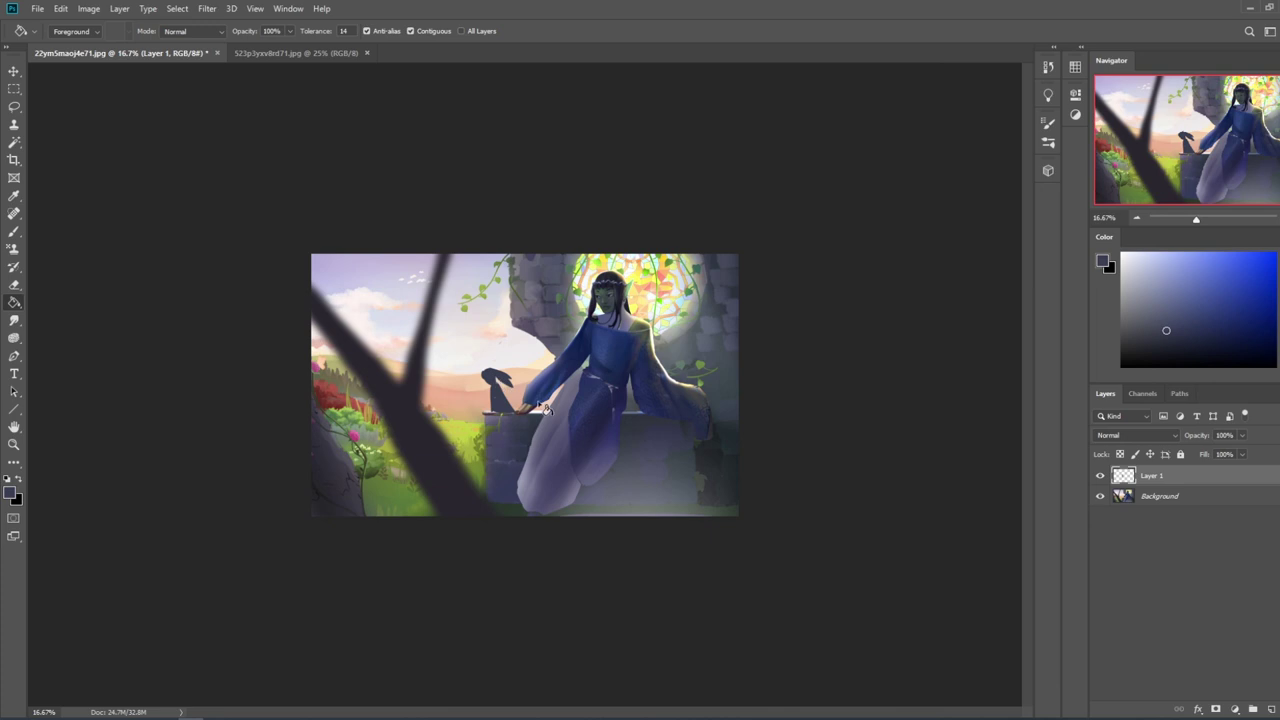
key("m")
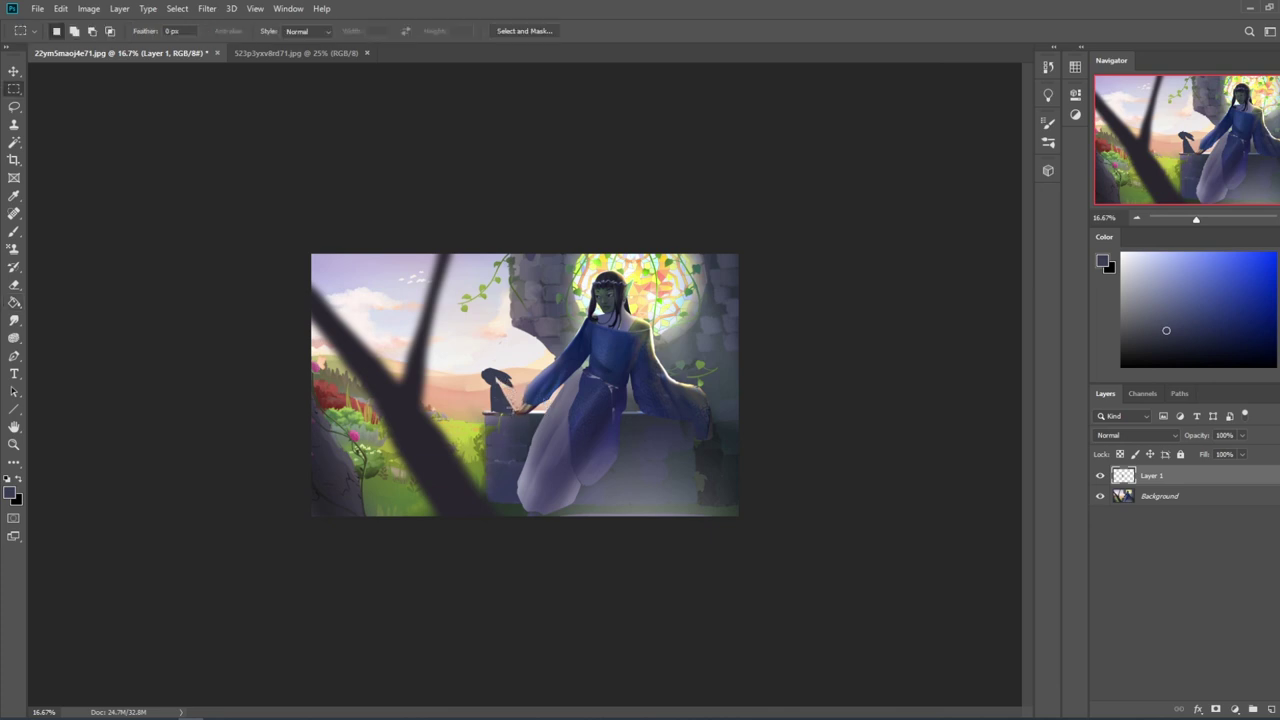
key("ctrl+e")
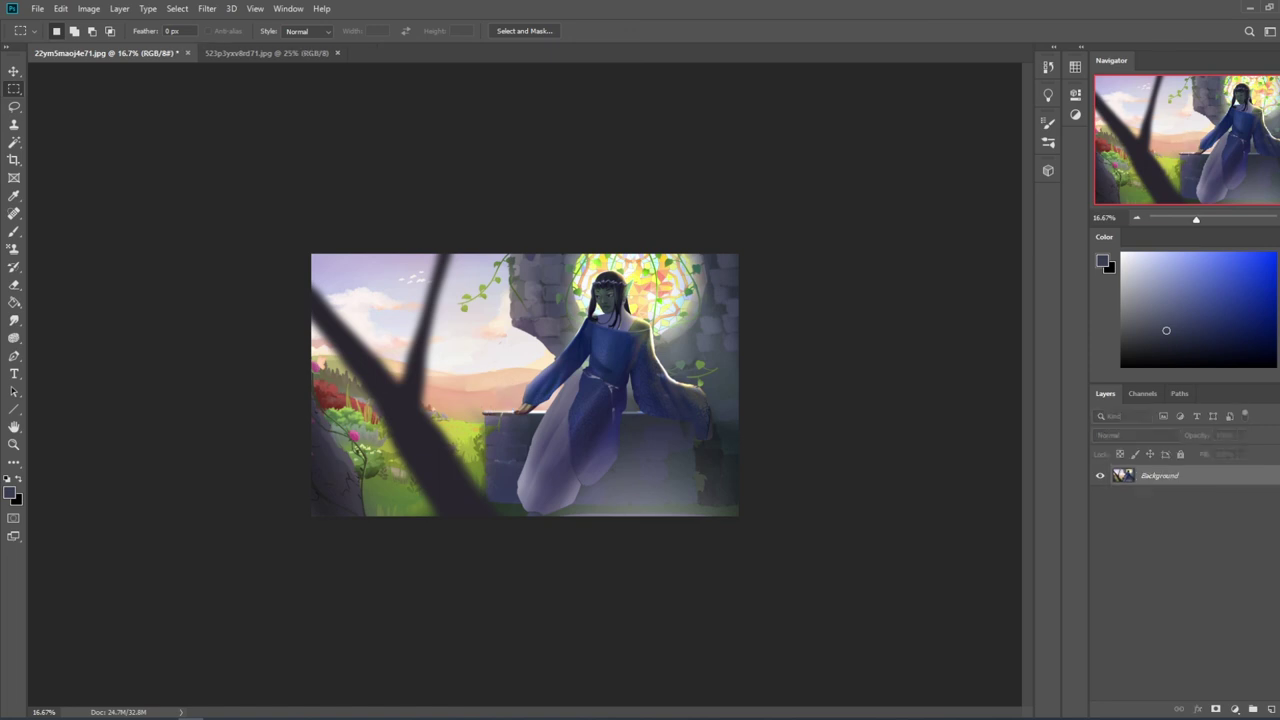
Step: Save the painting as a JPEG at Maximum quality 12 with the Baseline Optimized format
key("ctrl+s")
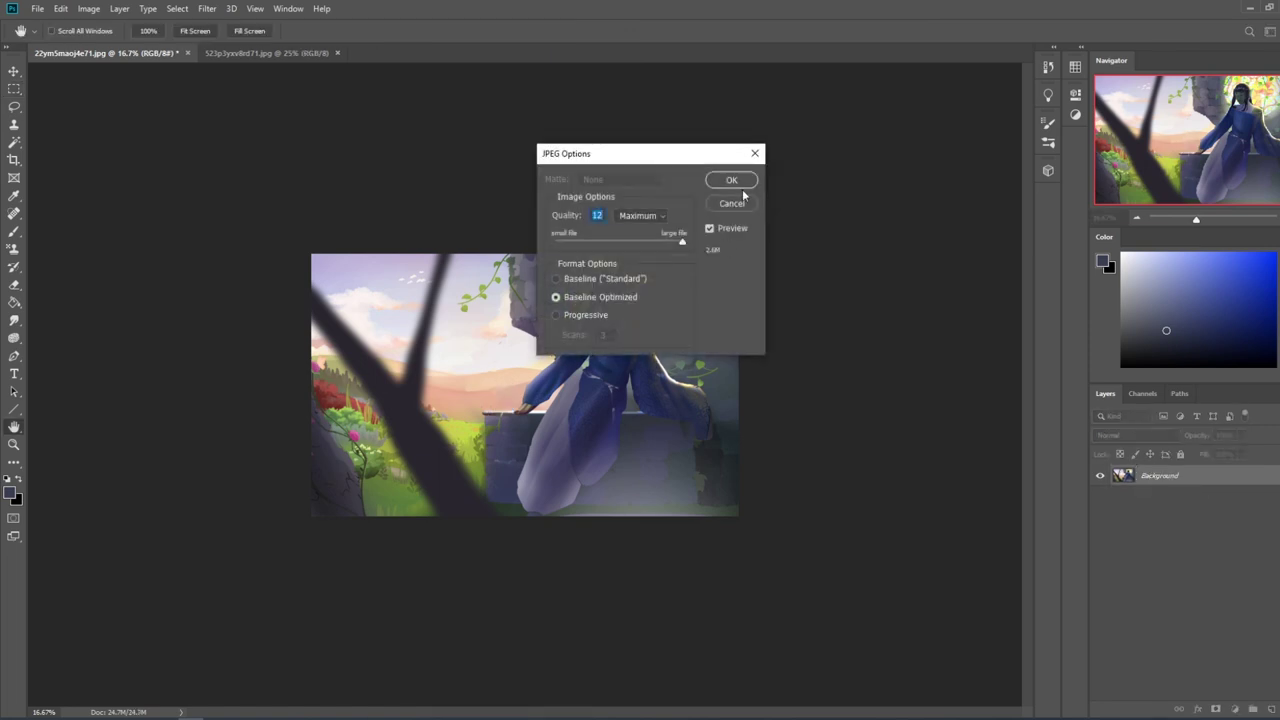
left_click(740, 182)
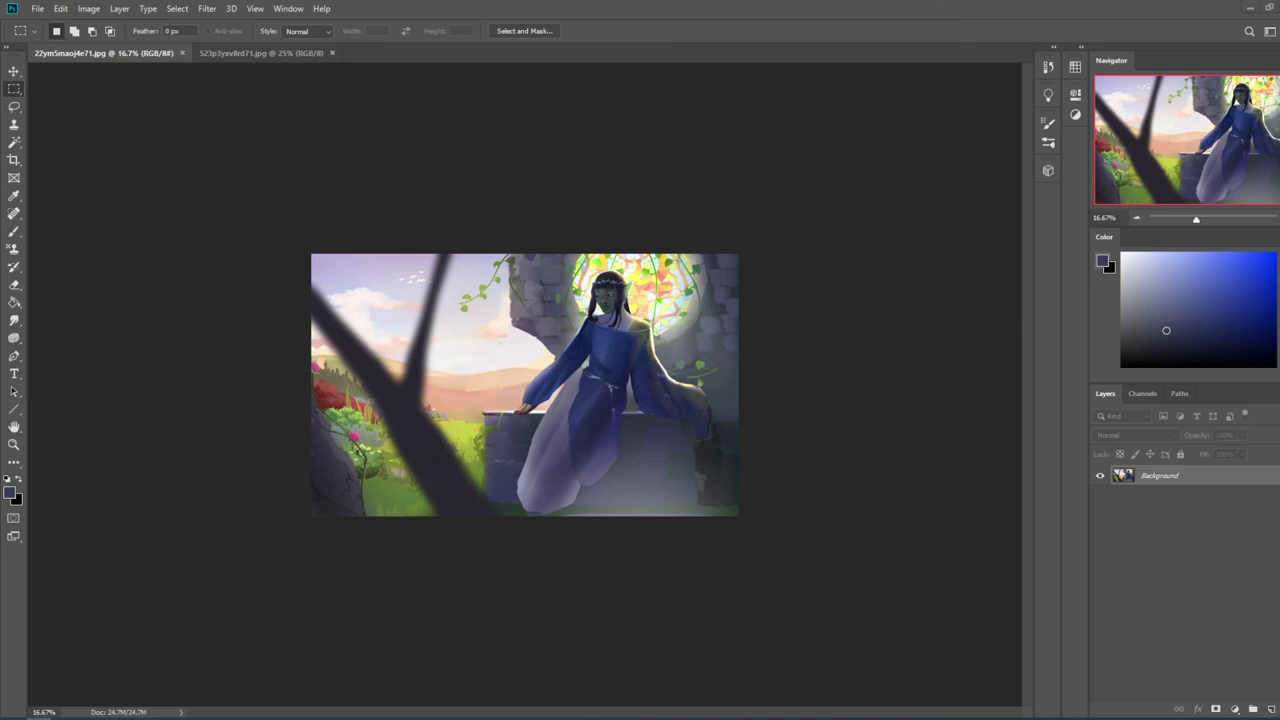
Step: Switch to the browser, open the r/istebrak Reddit community from istebrak.com and look through its posts and the submitted painting
left_click_drag(1279, 232, 732, 80)
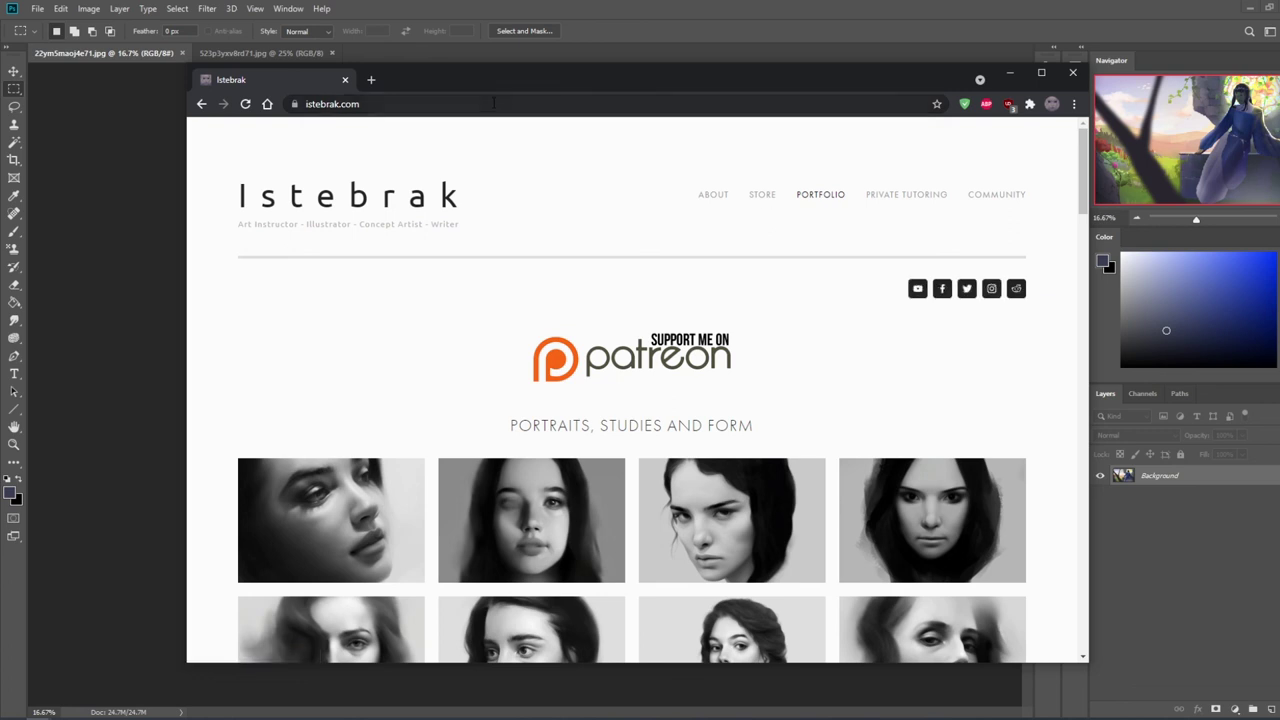
left_click(1016, 291)
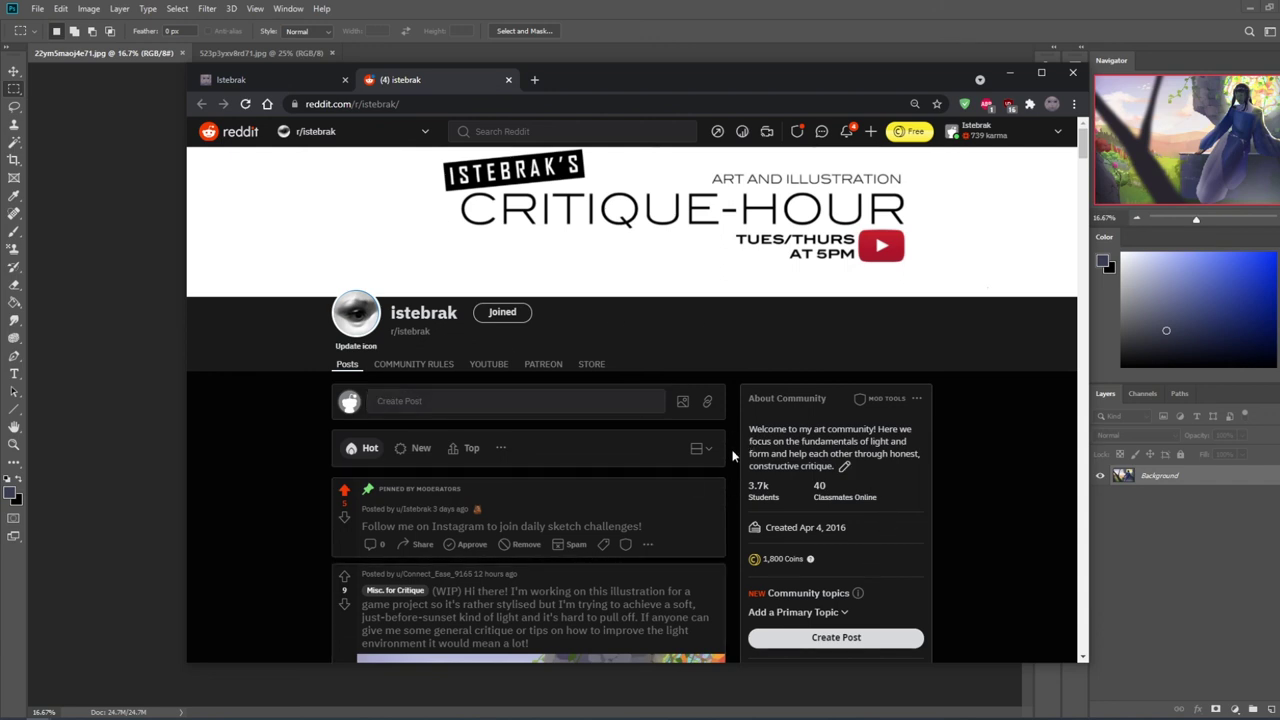
scroll(730, 448, "down", 3)
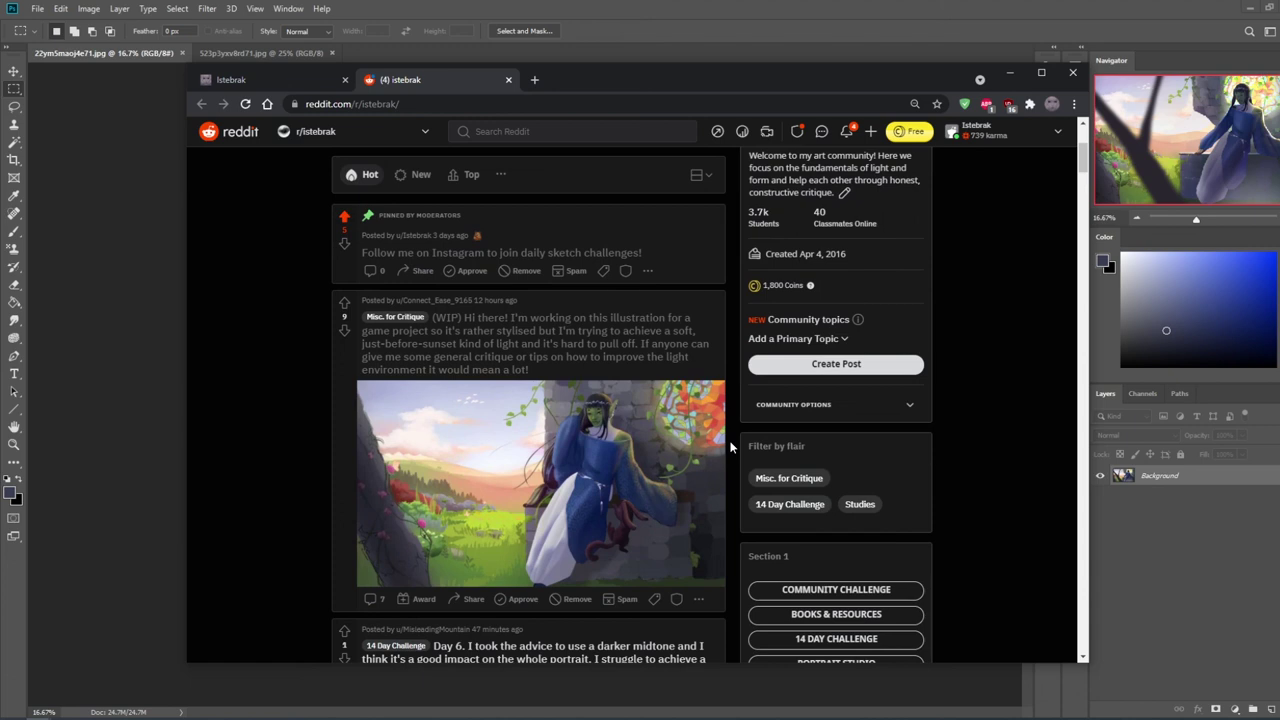
scroll(730, 448, "down", 1)
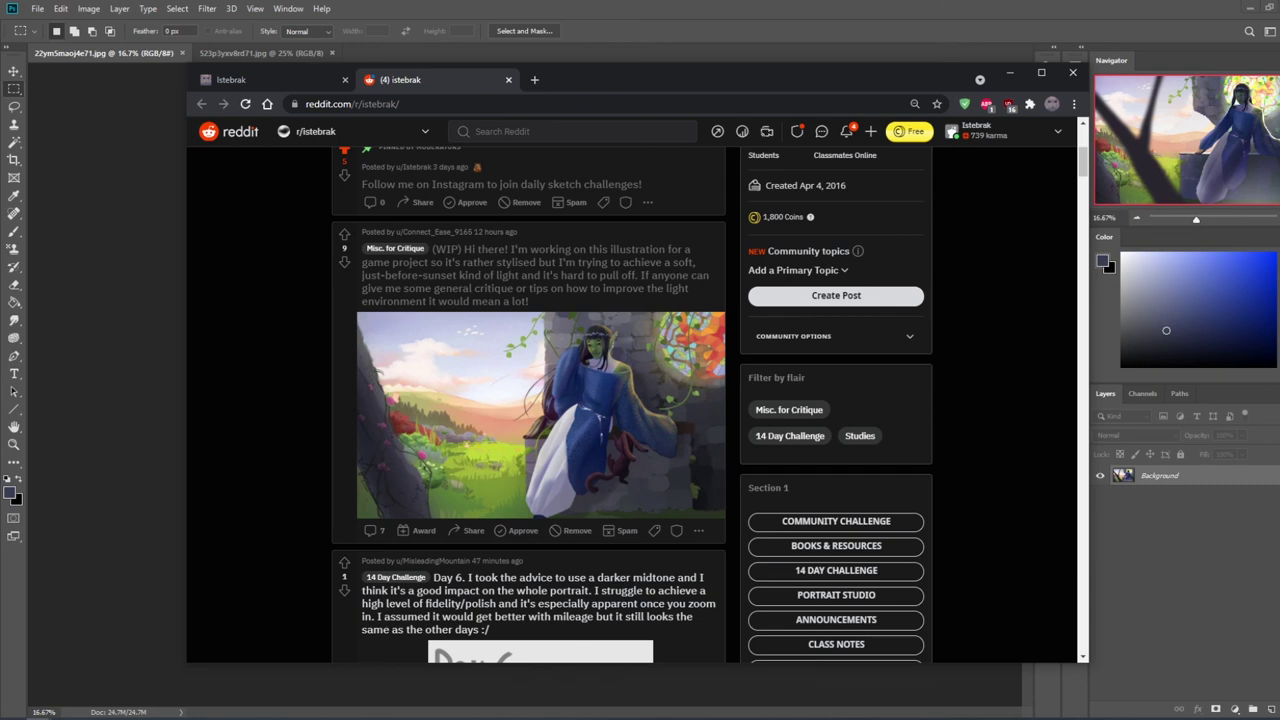
key("alt+Tab")
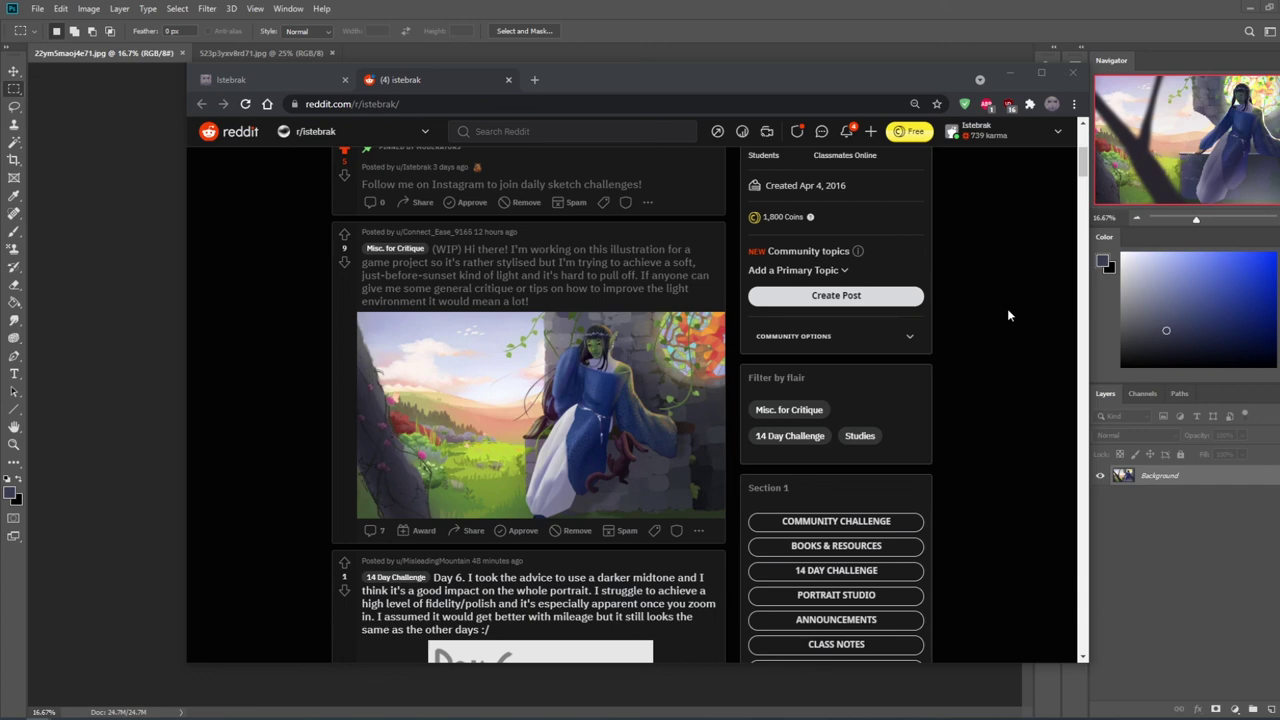
scroll(1007, 308, "down", 5)
scroll(1007, 308, "up", 10)
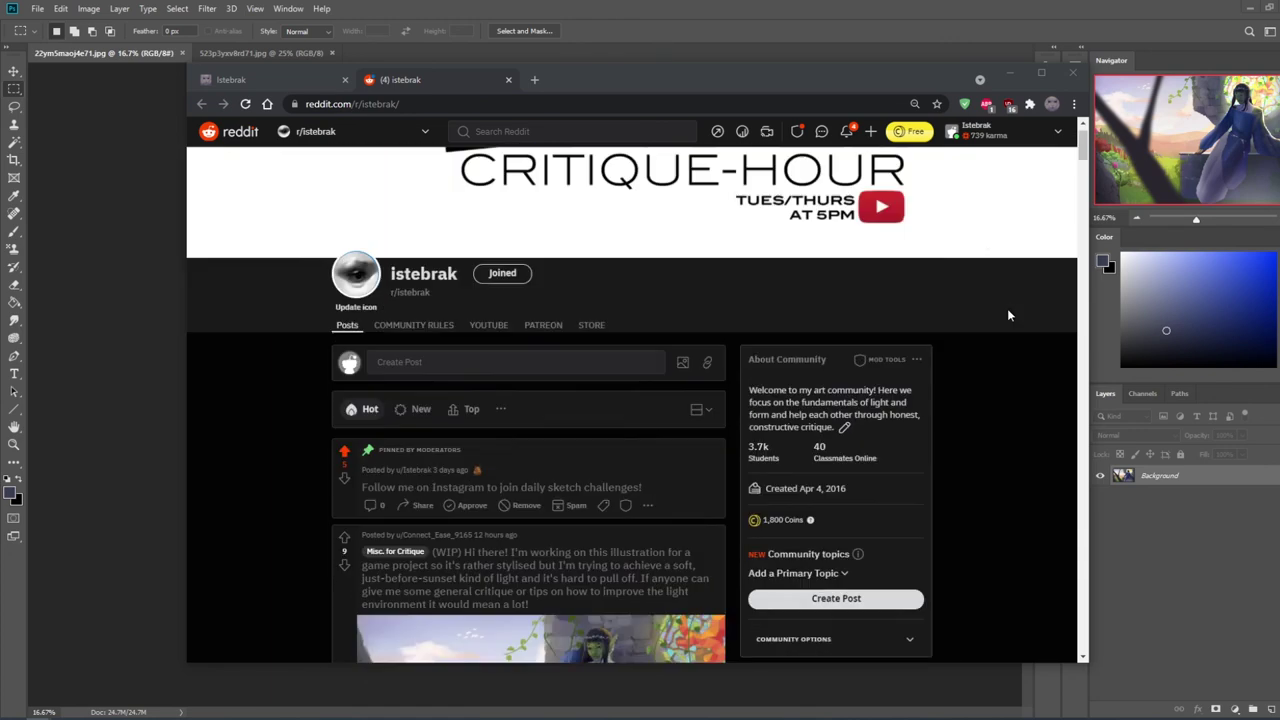
Step: Return to the istebrak.com portfolio page and open the system calendar to check the upcoming dates
left_click(272, 82)
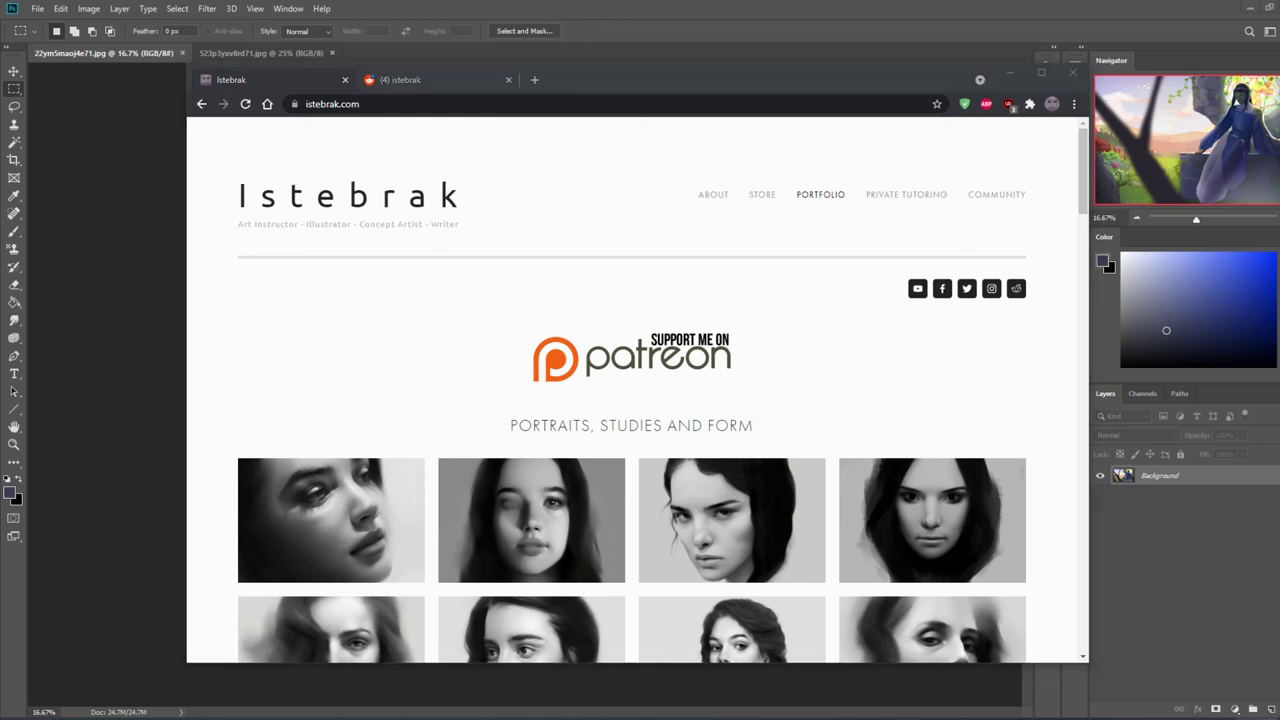
left_click(1279, 719)
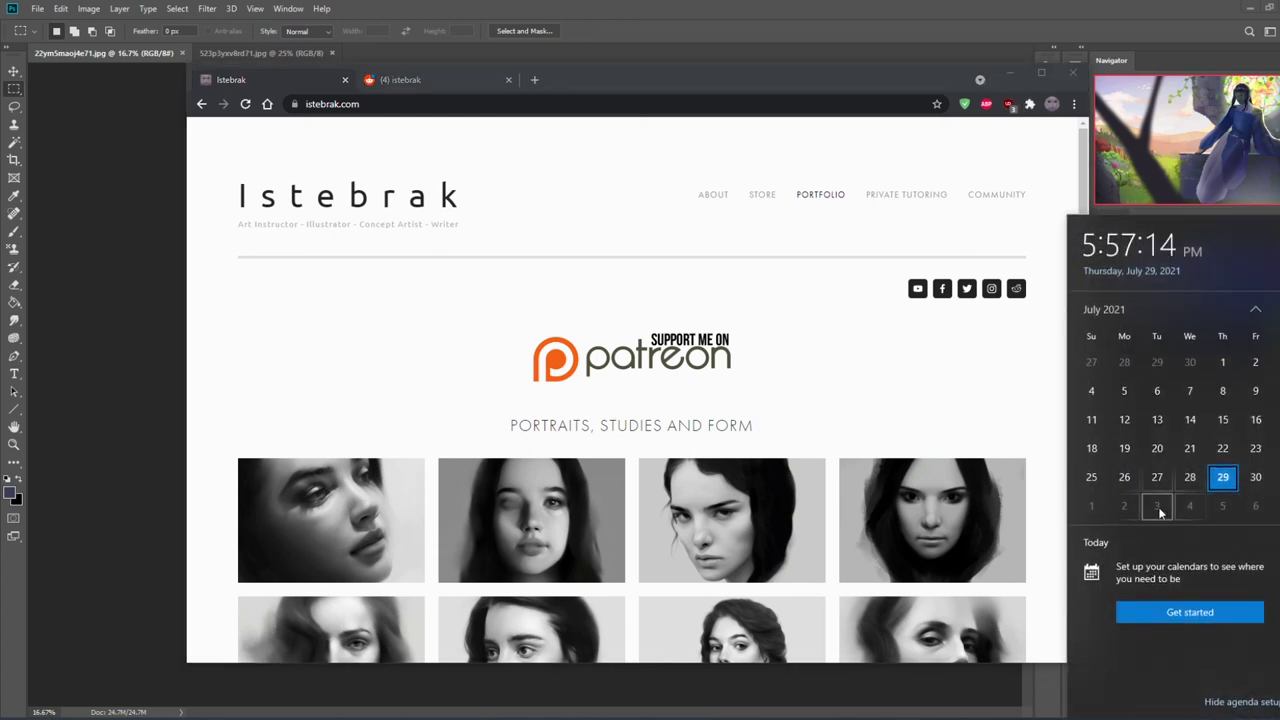